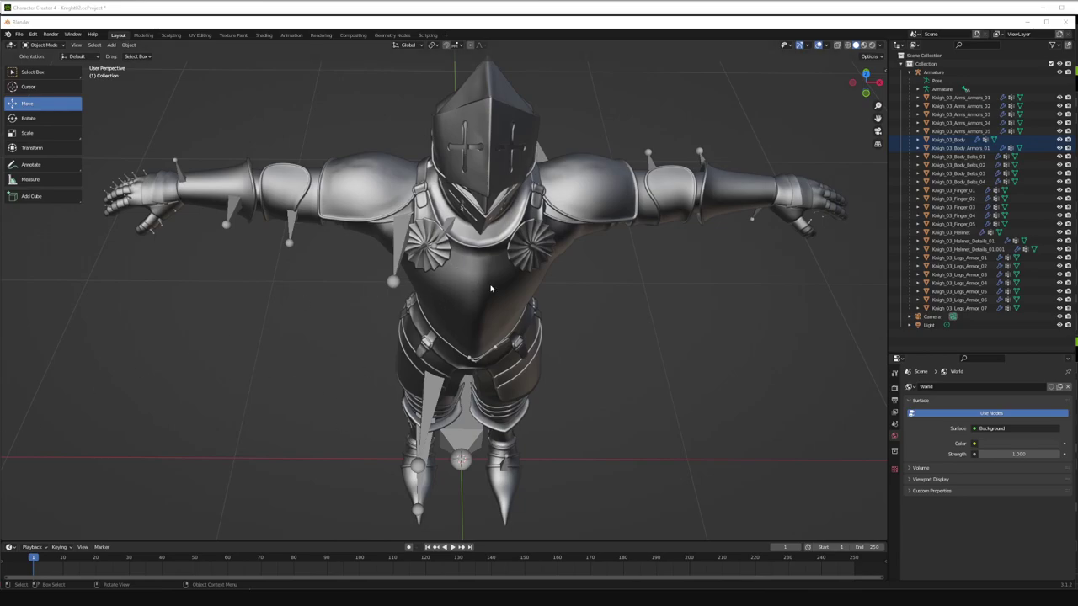
- Examine how the knight's body, waist belts and leg armor are divided into separate meshes
middle_click_drag(494, 284, 435, 299)
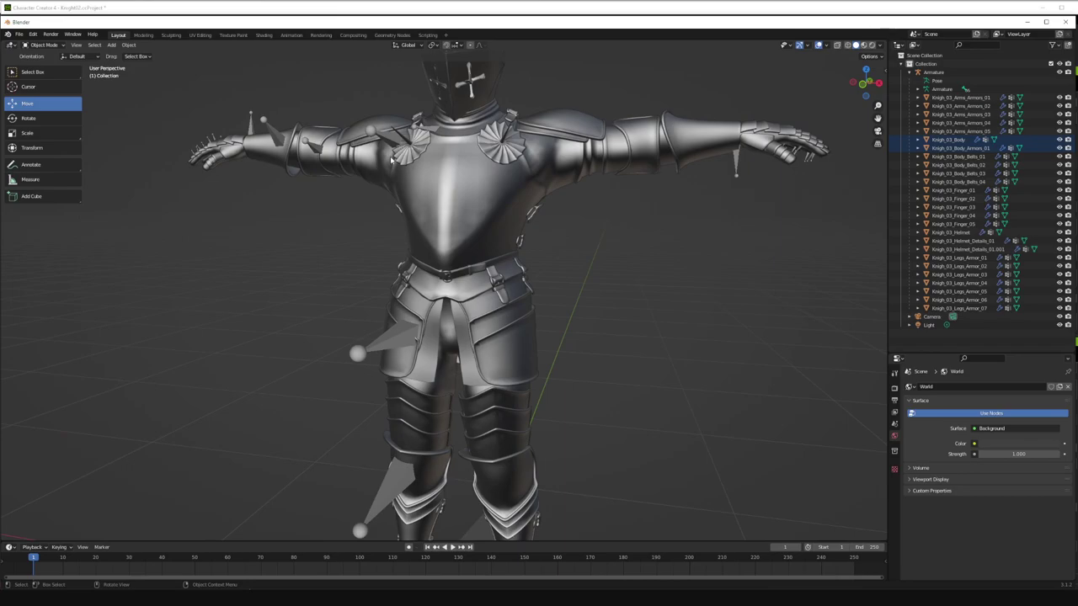
left_click_drag(402, 262, 472, 273, "shift")
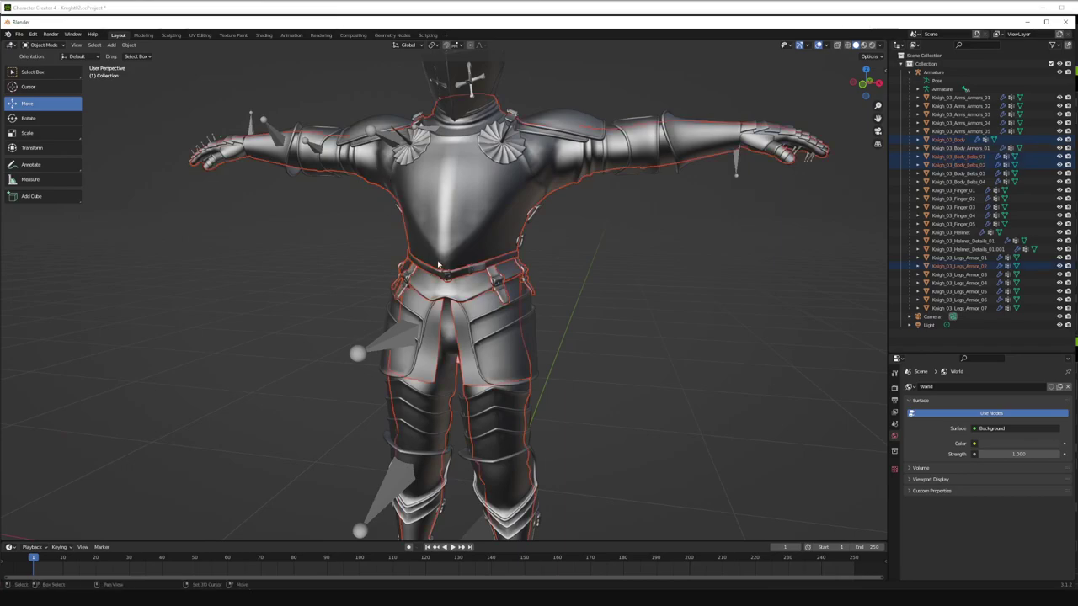
left_click(533, 284)
middle_click_drag(535, 269, 491, 258, "shift")
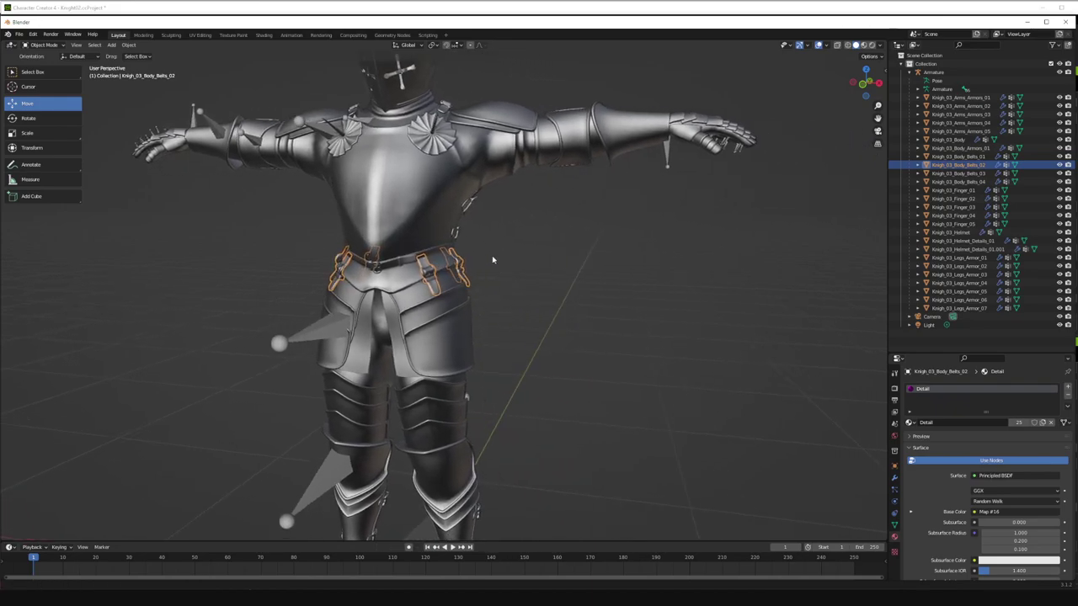
left_click_drag(464, 278, 479, 282)
left_click(488, 283)
scroll(168, 356, "up", 1)
scroll(300, 354, "down", 3)
scroll(317, 335, "up", 1)
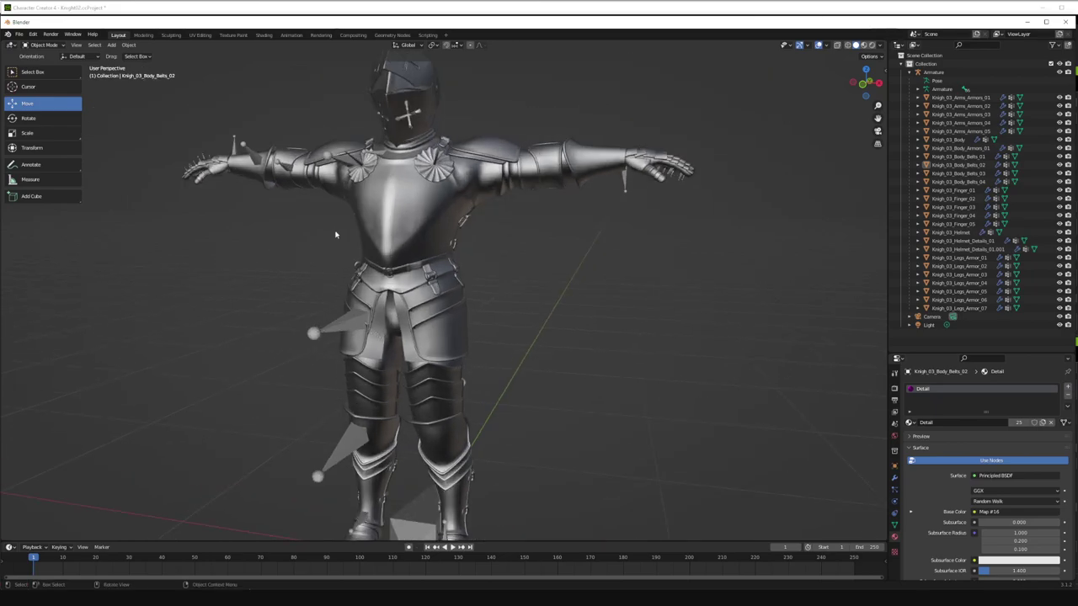
- Select the helmet together with both of its detail meshes, Knigh_03_Helmet_Details_01 and Knigh_03_Helmet_Details_01.001
left_click(243, 167)
left_click(412, 122)
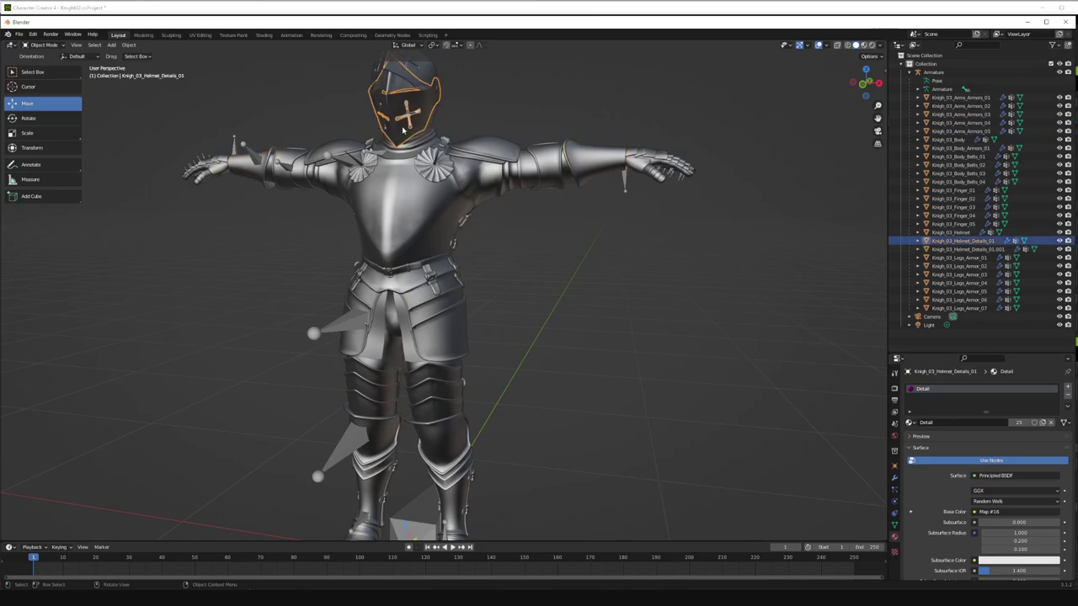
left_click(968, 250)
left_click(968, 243, "shift")
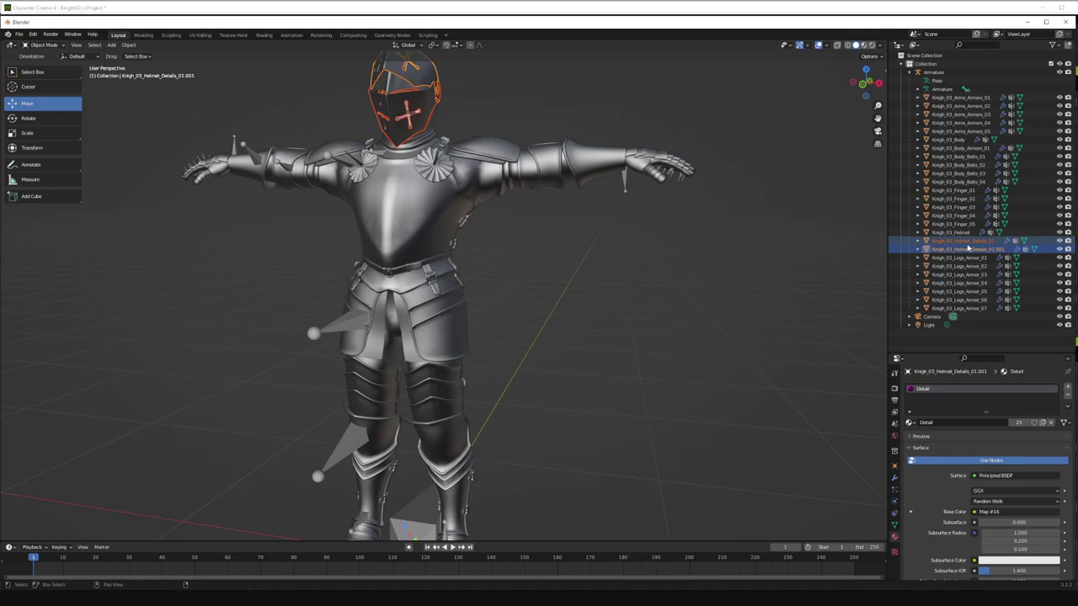
left_click(961, 234, "ctrl")
scroll(626, 201, "up", 1)
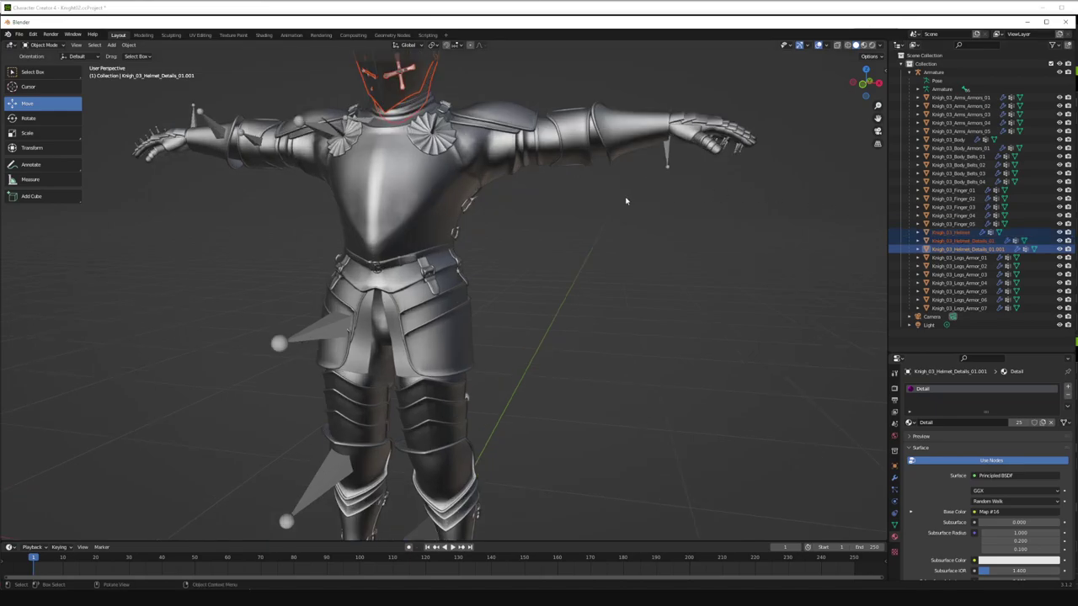
middle_click_drag(592, 195, 459, 252)
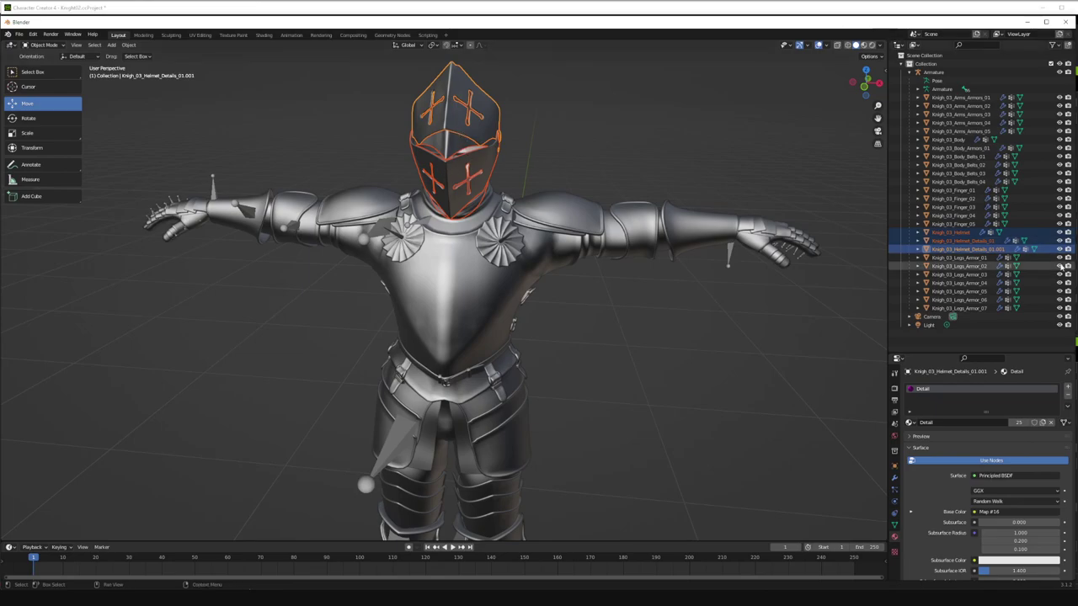
- Start an FBX export and create a folder named SubMeshes inside the Knight02 folder
left_click(18, 33)
mouse_move(46, 156)
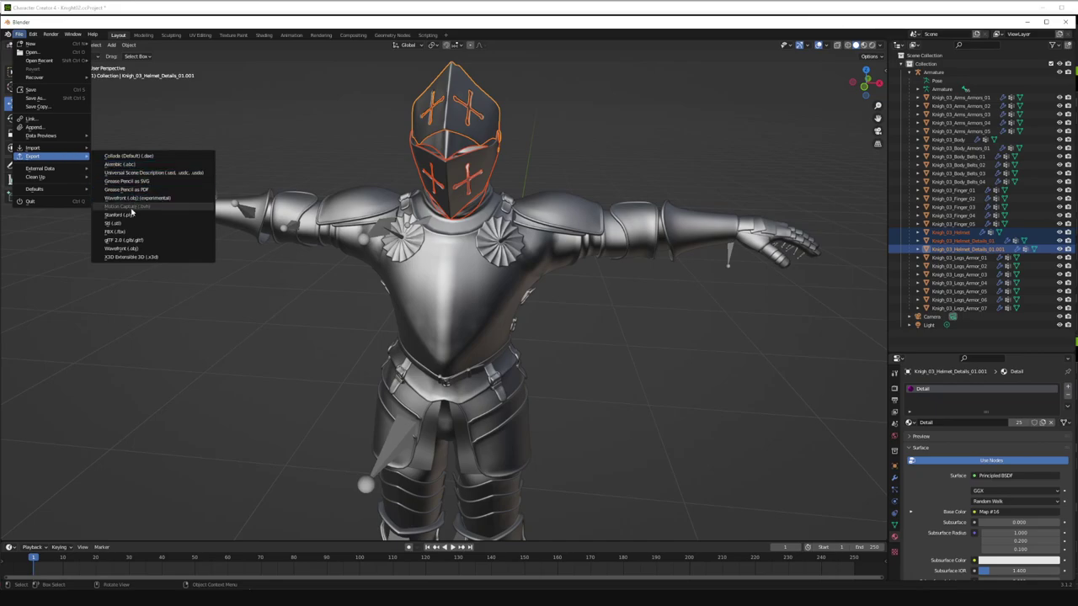
left_click(118, 232)
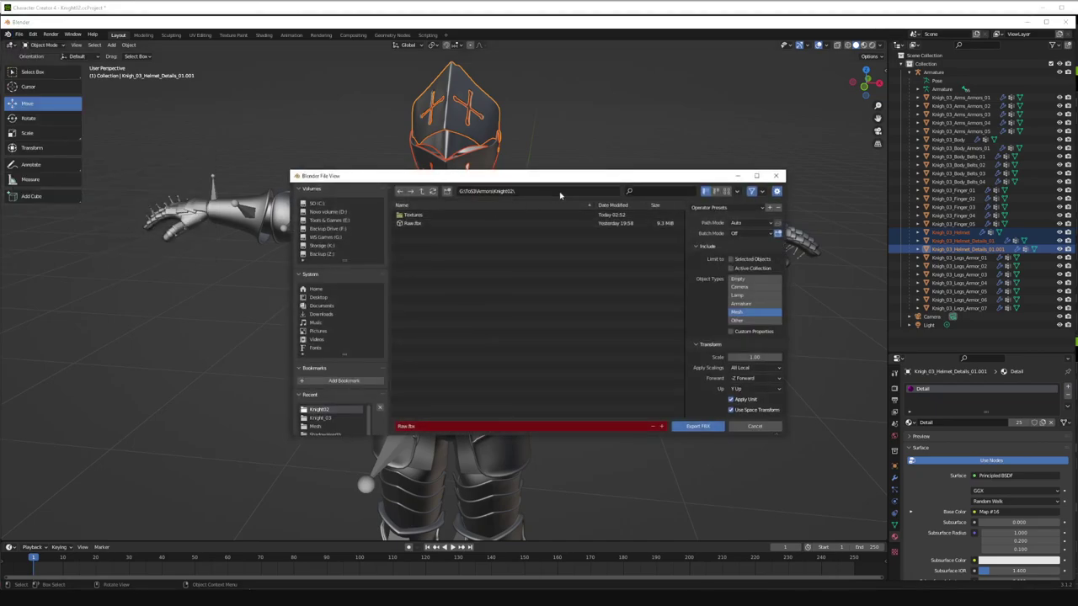
left_click(447, 191)
type("SubMesh")
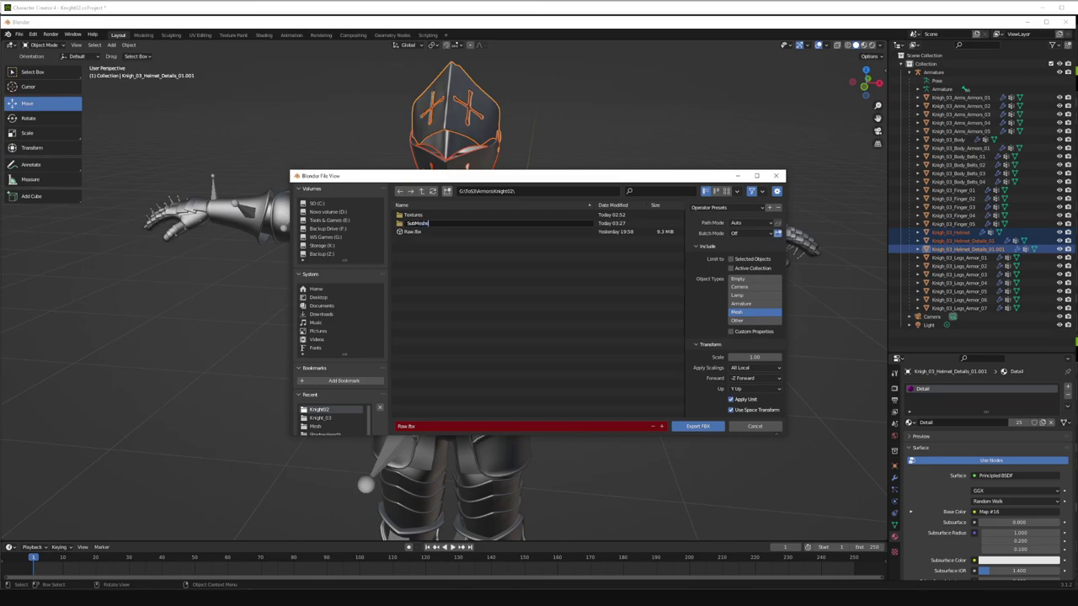
type("es")
key("Return")
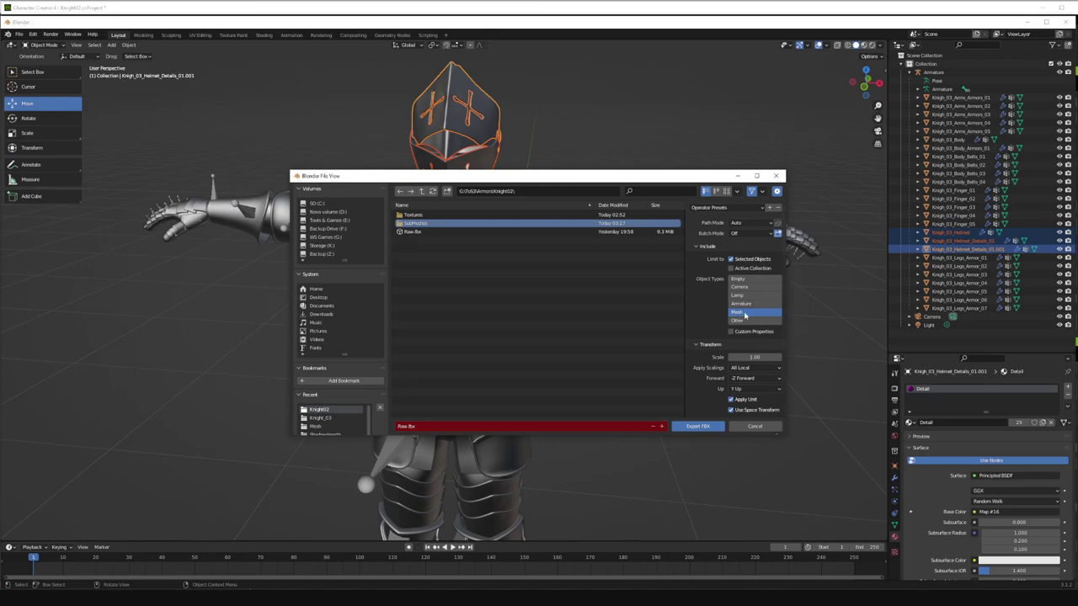
- Export only the selected helmet meshes into the SubMeshes folder as Helmet.fbx
double_click(420, 226)
left_click(430, 428)
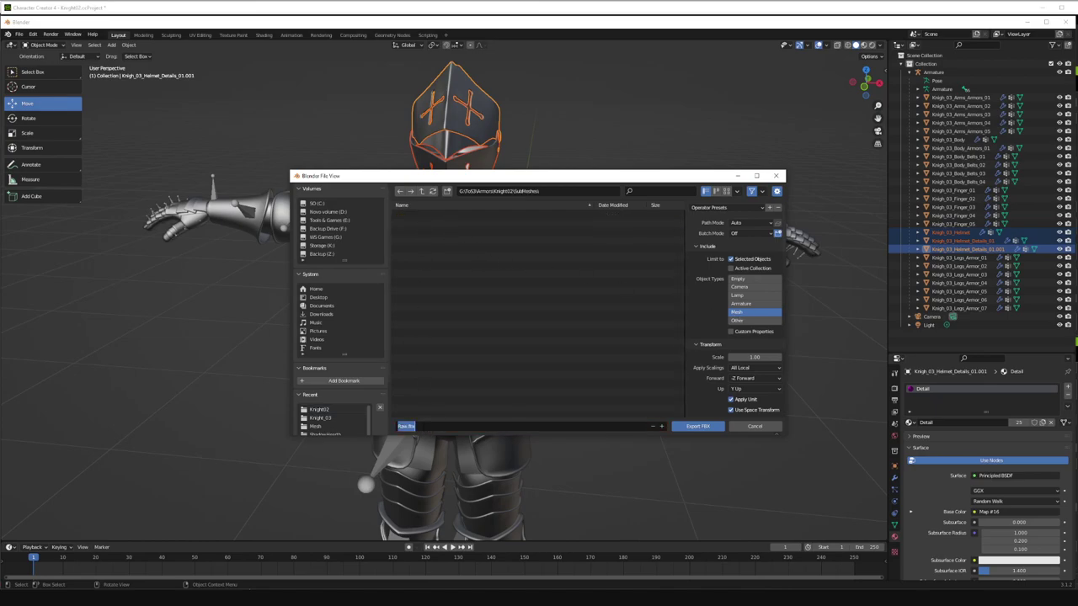
key("BackSpace")
key("Return")
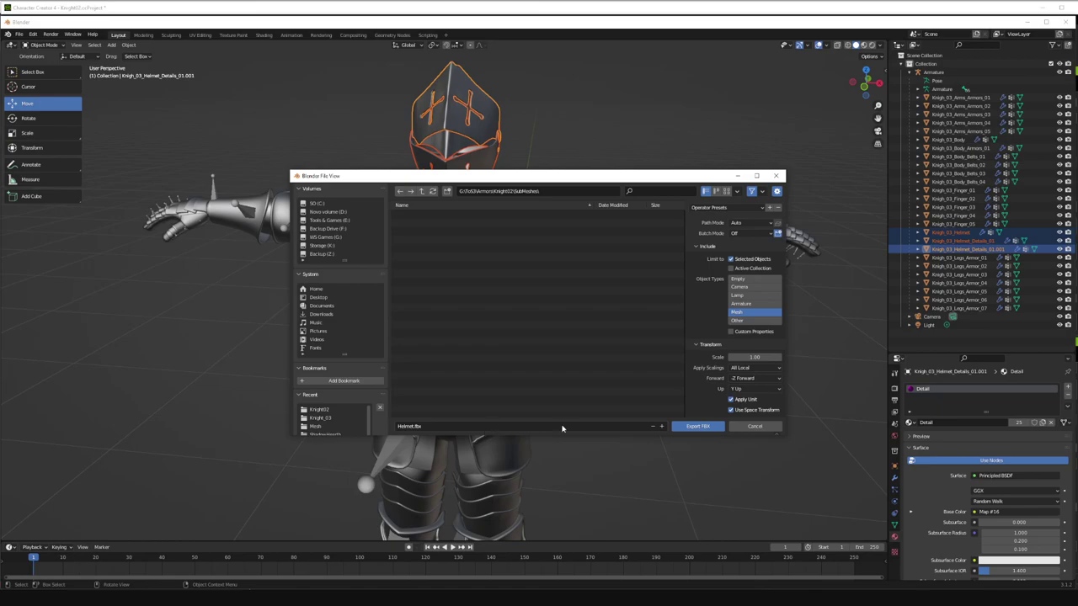
left_click(695, 427)
- Hide the helmet and its two detail meshes in the scene
left_click(1059, 249)
left_click(1059, 241)
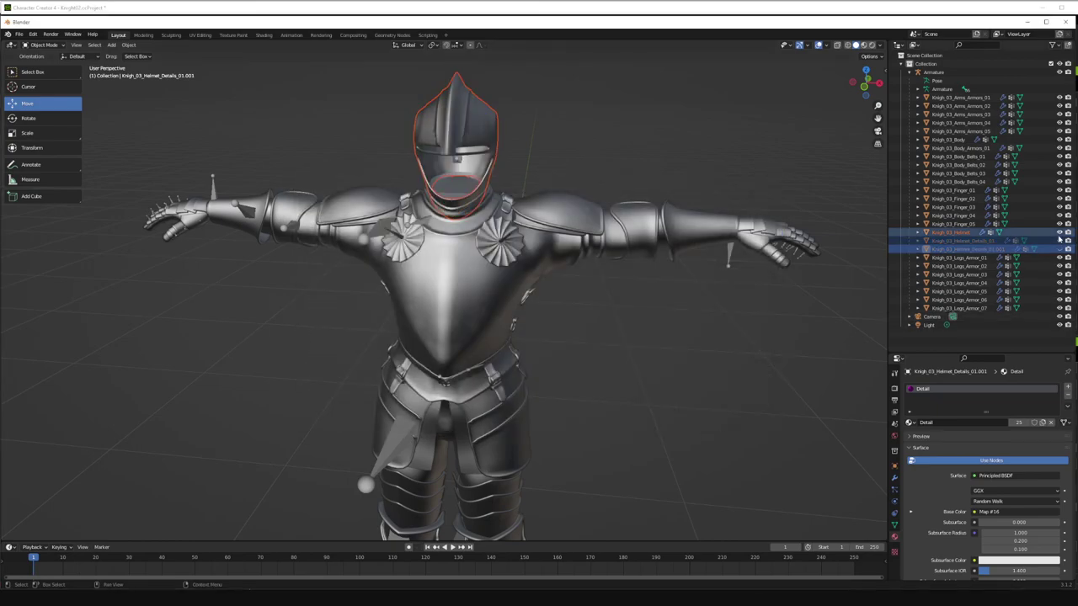
left_click(1060, 233)
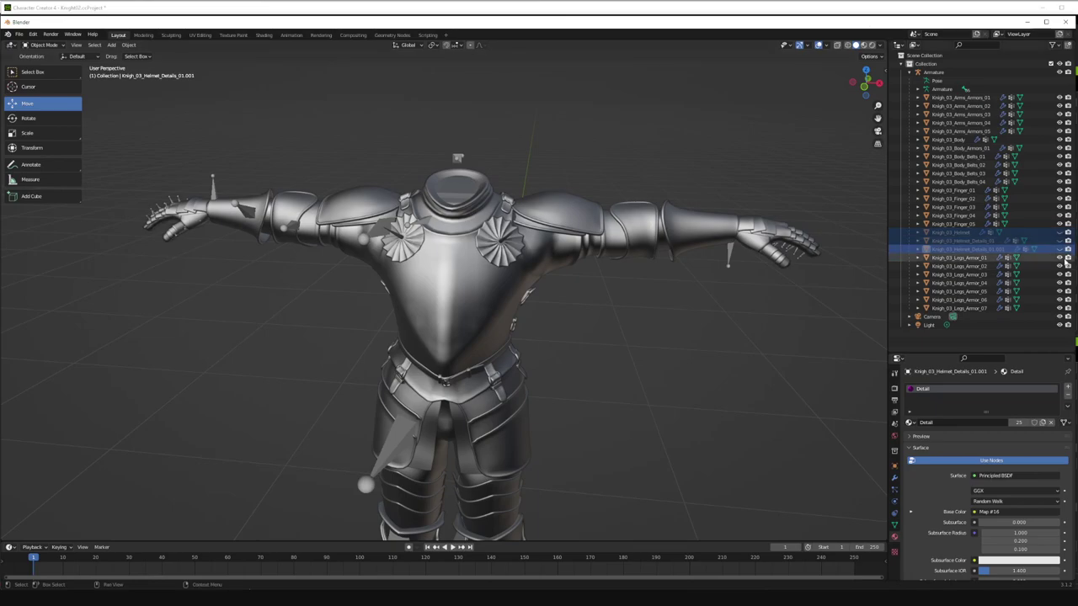
- Identify the shoulder armor mesh by selecting it and toggling its visibility off and on
left_click(557, 217)
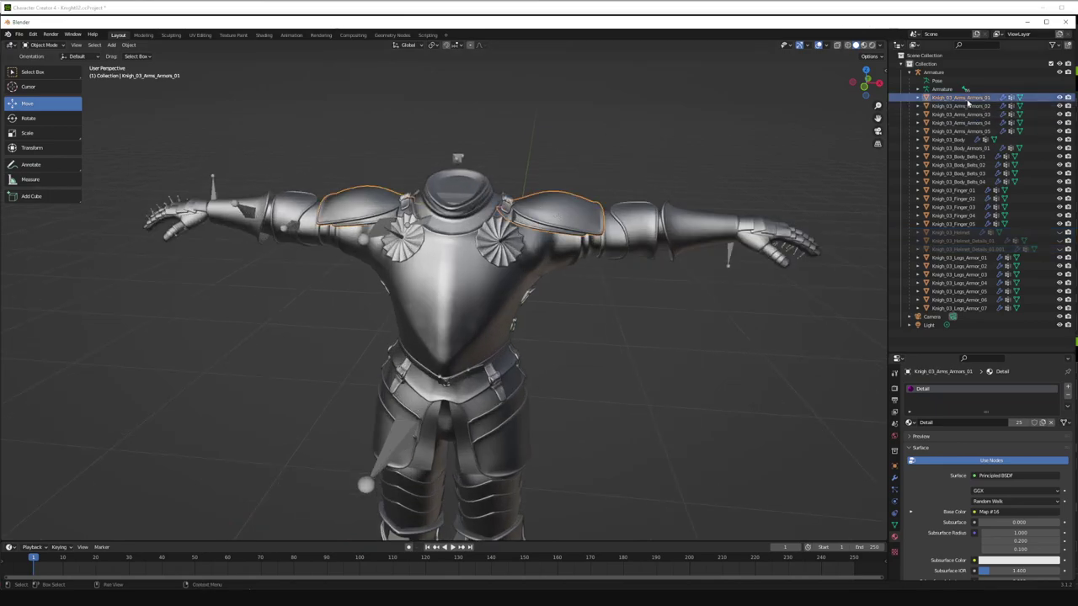
left_click(1059, 98)
left_click(1059, 99)
left_click(1060, 98)
left_click(1059, 99)
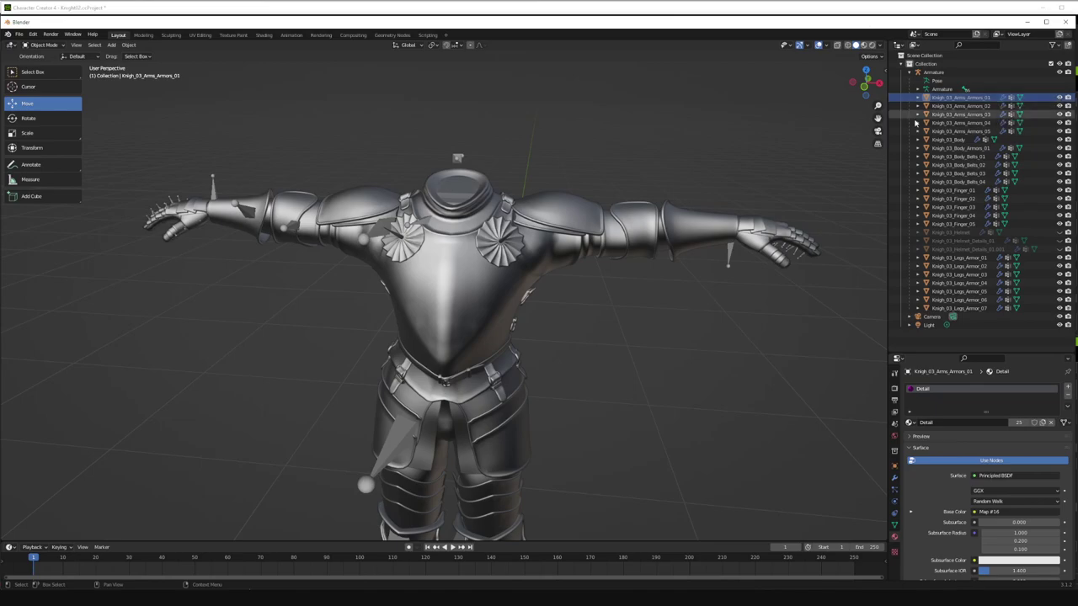
- Select the shoulder armor mesh and export it as an FBX file named Shoulder in the SubMeshes folder
left_click(538, 219)
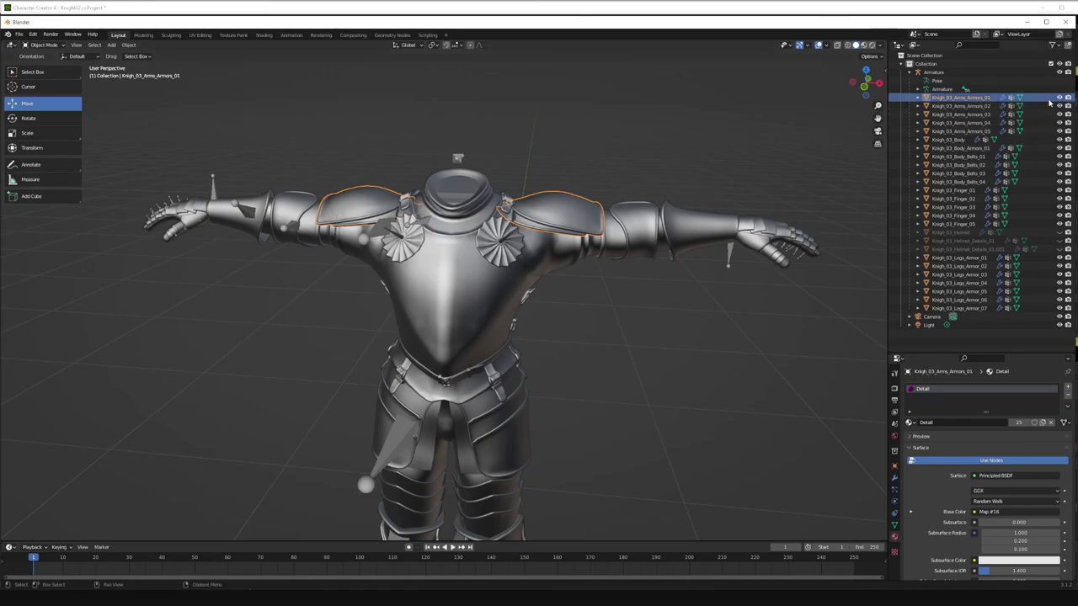
left_click(18, 33)
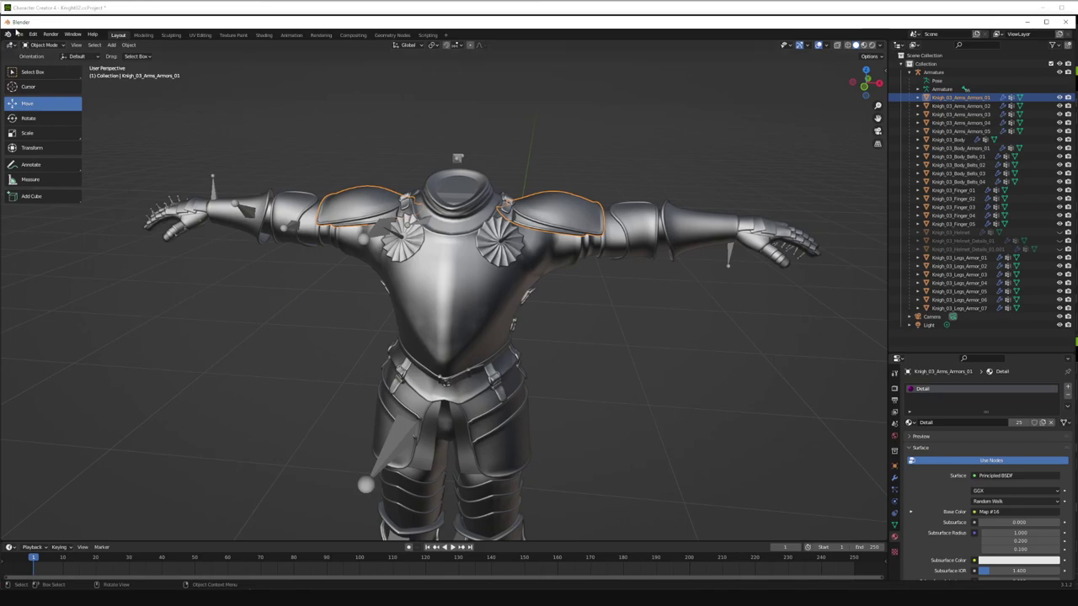
left_click(17, 33)
mouse_move(48, 151)
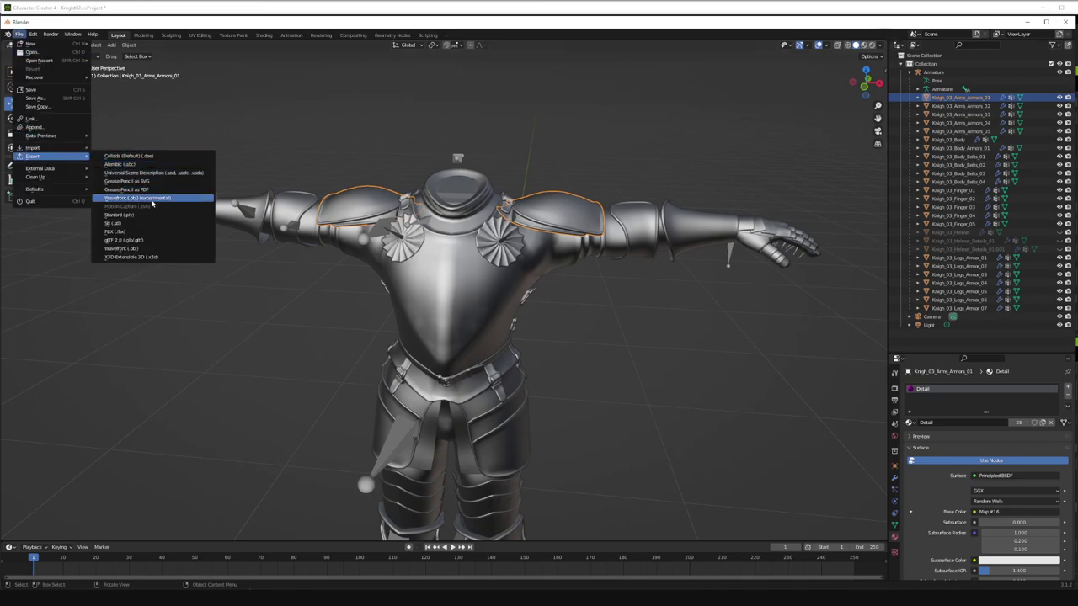
left_click(132, 231)
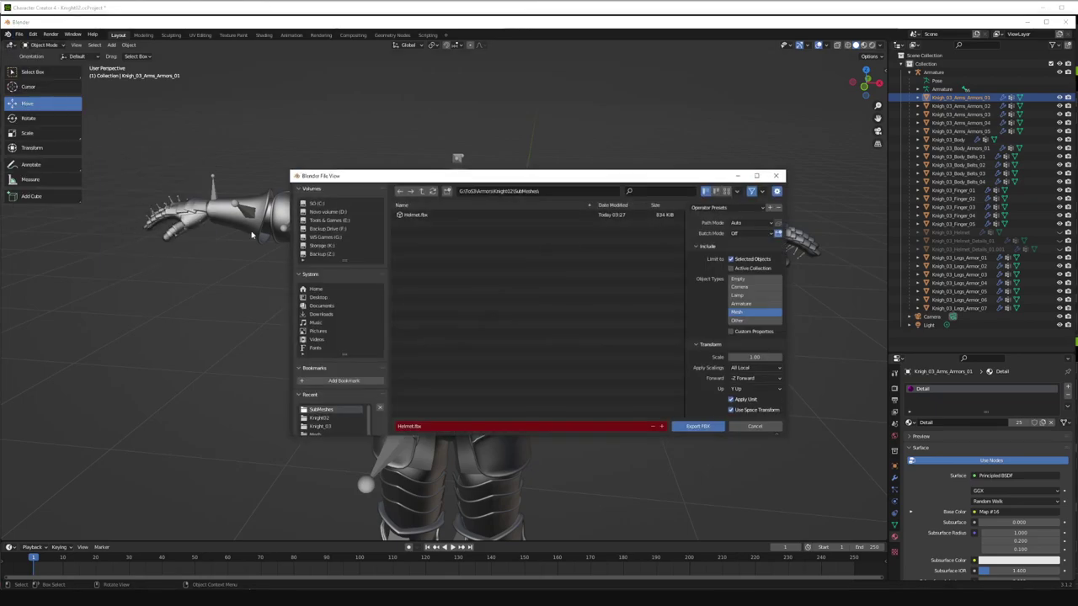
left_click(446, 426)
type("shoulde")
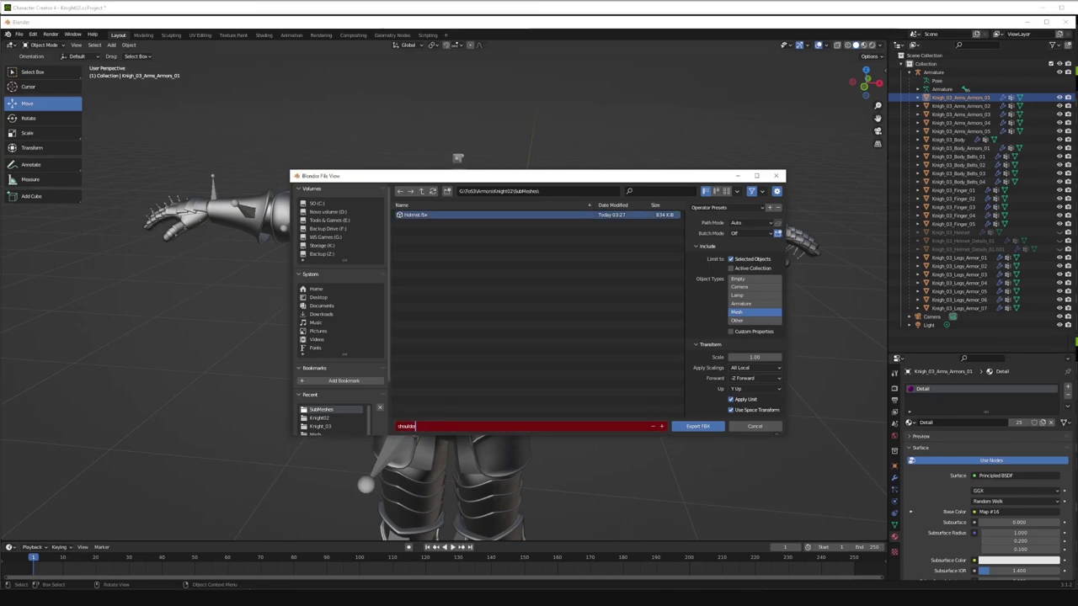
type("r")
key("Home")
key("Delete")
type("S")
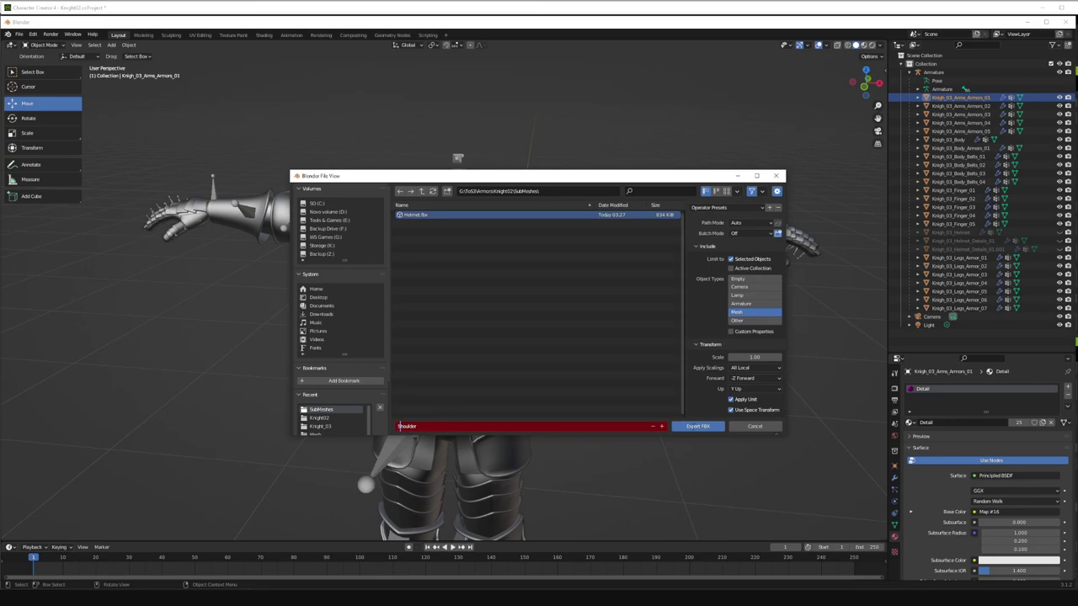
left_click(697, 426)
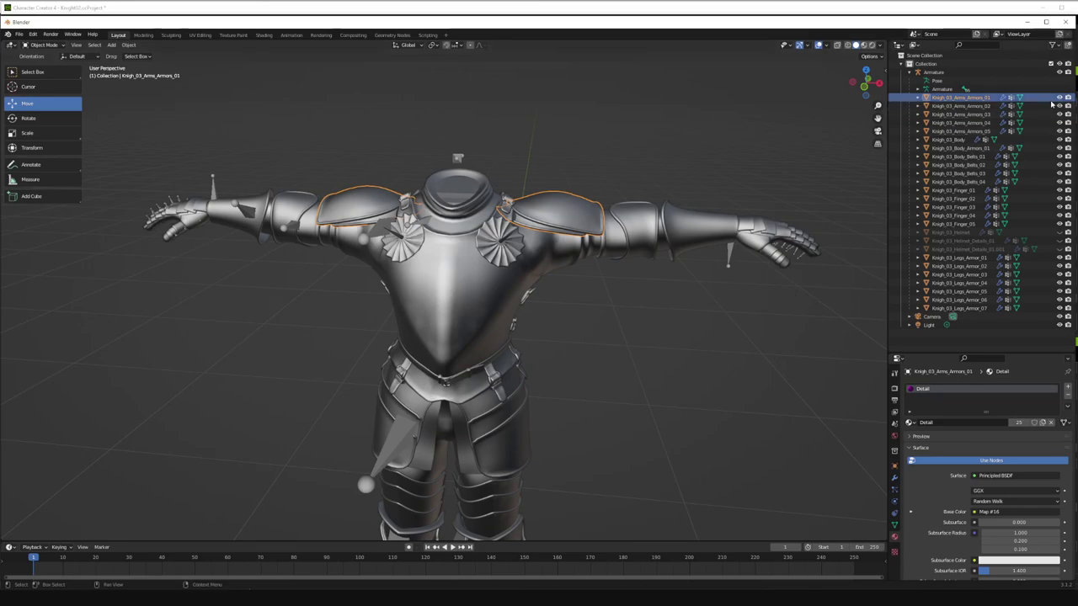
- Hide the shoulder armor mesh in the scene
left_click(1059, 98)
scroll(520, 246, "down", 4)
scroll(520, 246, "up", 2)
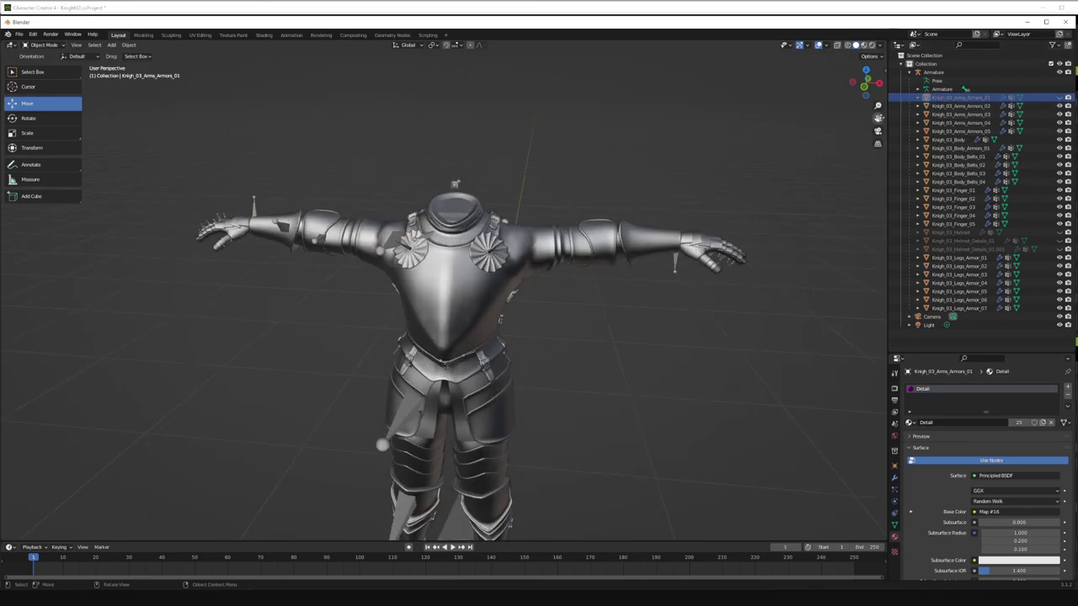
left_click_drag(878, 118, 922, 0)
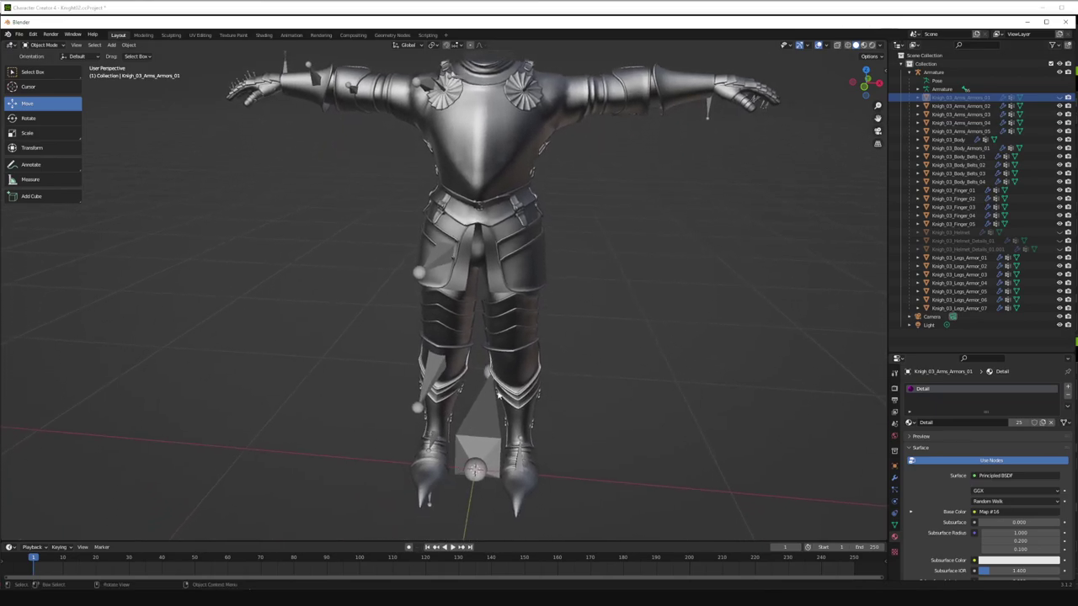
- Select the lower-leg armor mesh Knigh_03_Legs_Armor_06 and add the foot armor mesh Knigh_03_Legs_Armor_07
left_click(520, 406)
left_click(521, 412)
left_click_drag(867, 84, 733, 166)
left_click(428, 382)
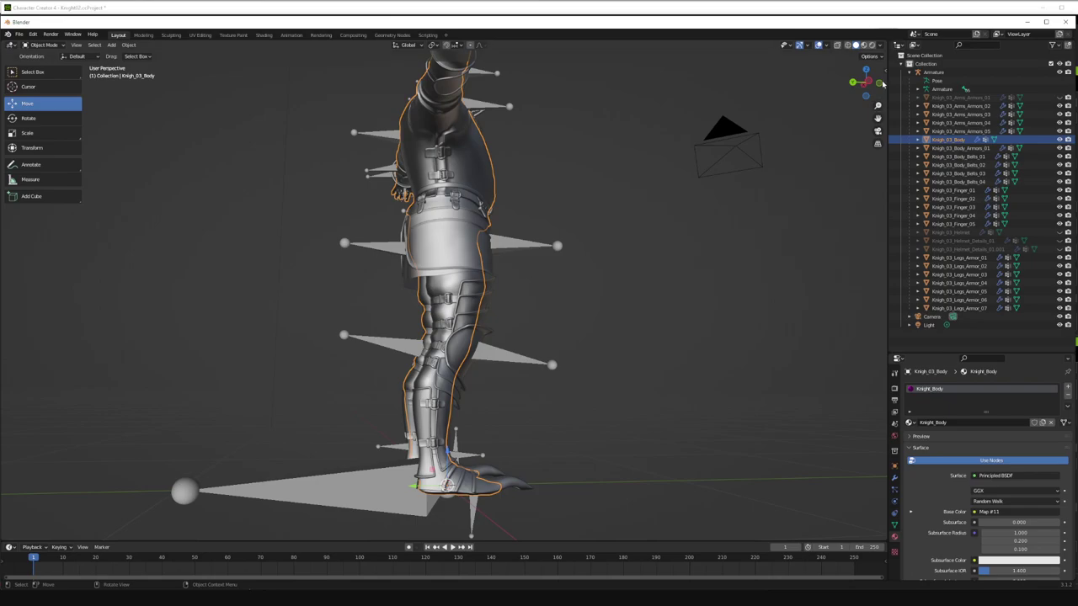
left_click_drag(874, 80, 628, 312)
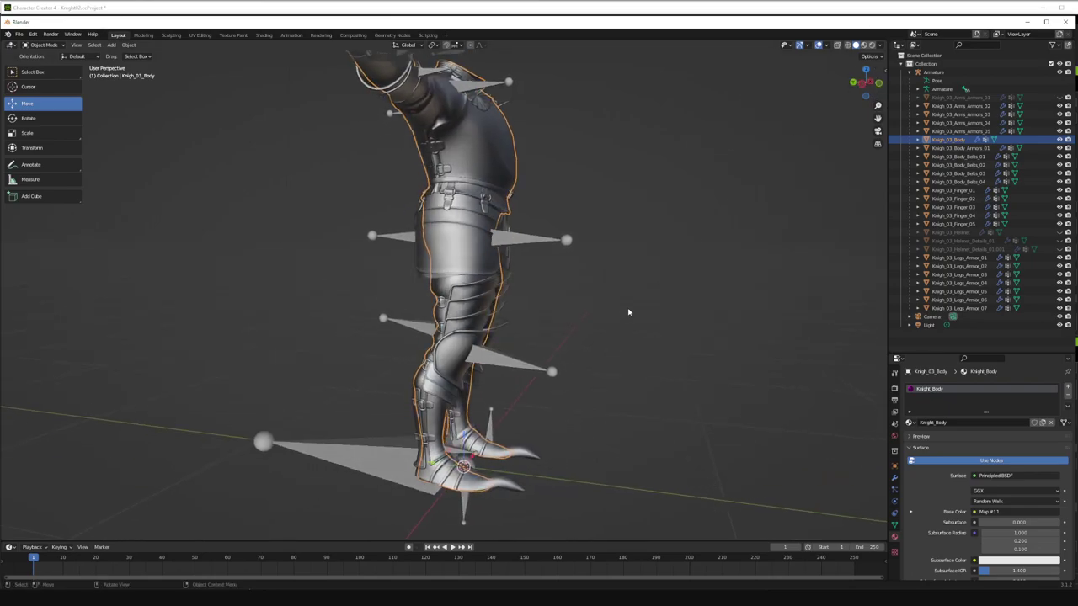
left_click(431, 404)
left_click(428, 409, "shift")
left_click(429, 408)
left_click(431, 410)
left_click(435, 413)
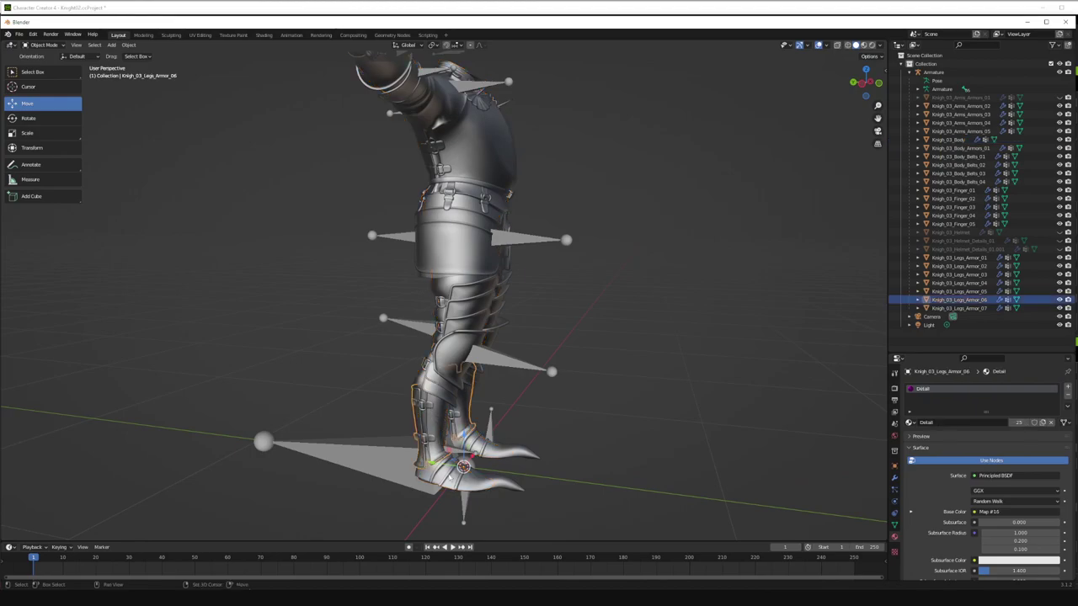
left_click(438, 472, "shift")
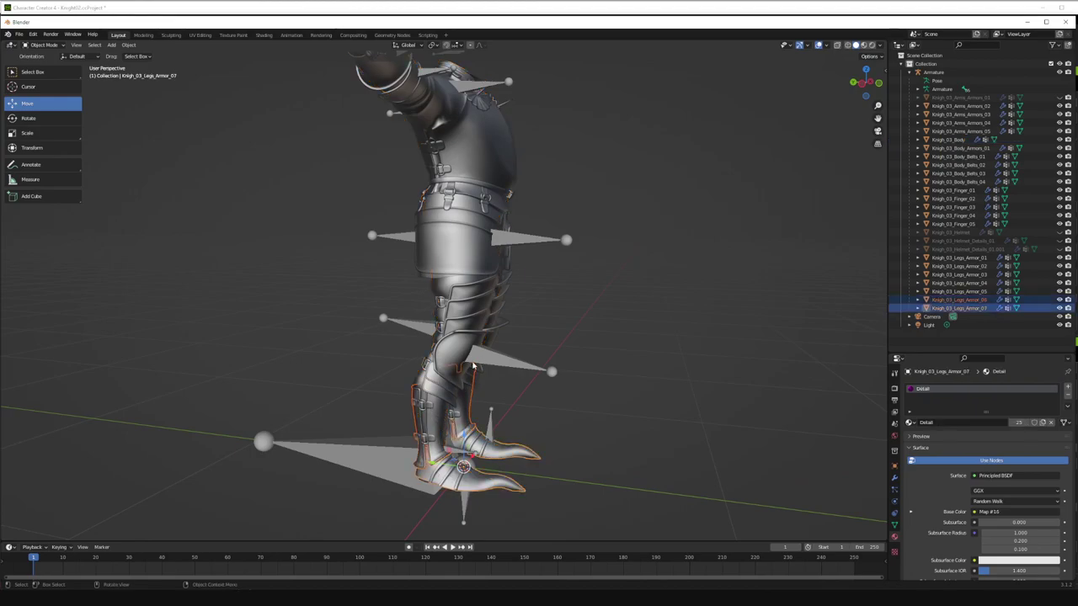
- Reselect the foot armor mesh and add the lower-leg armor mesh above it to the selection
scroll(472, 365, "up", 5)
left_click_drag(877, 118, 907, 4)
left_click_drag(878, 118, 622, 136)
scroll(599, 272, "down", 14)
scroll(626, 265, "up", 9)
scroll(654, 285, "up", 3)
left_click_drag(877, 118, 734, 33)
scroll(724, 382, "up", 1)
left_click_drag(723, 381, 711, 398)
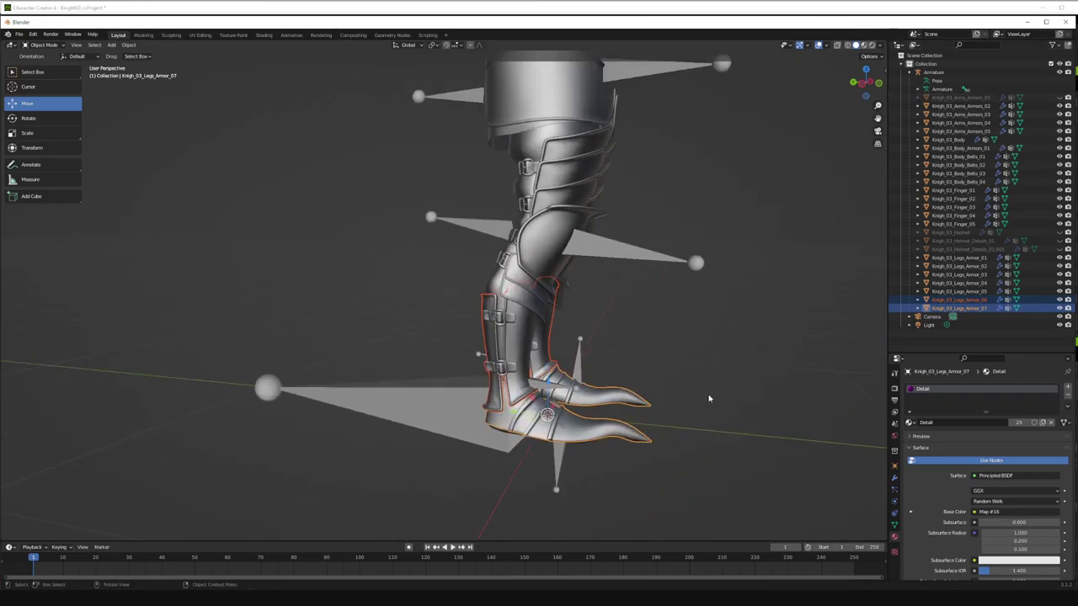
left_click(502, 427)
left_click(503, 422)
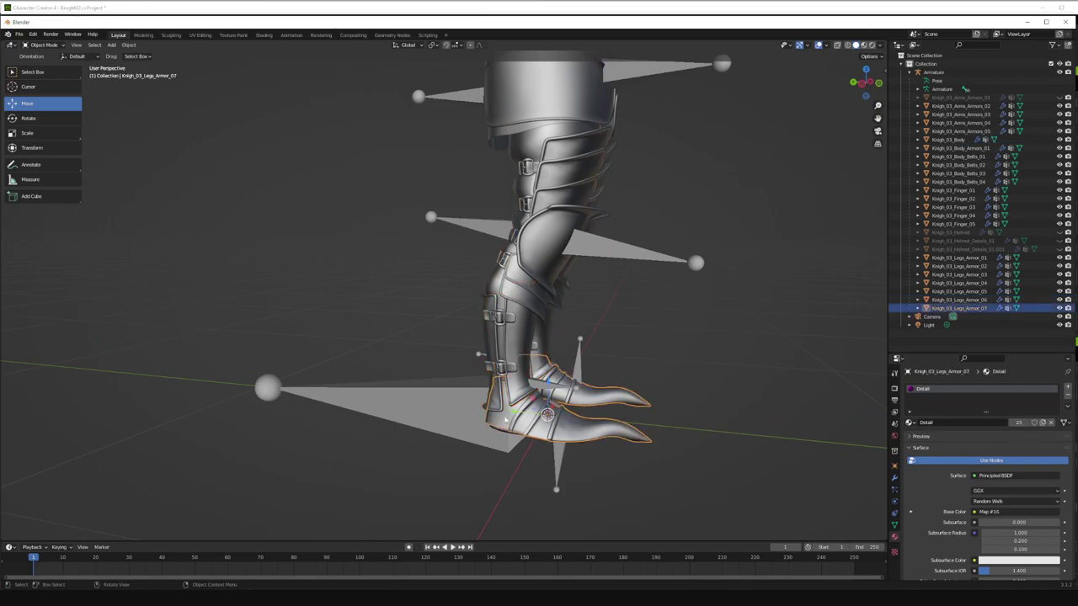
left_click(517, 394, "shift")
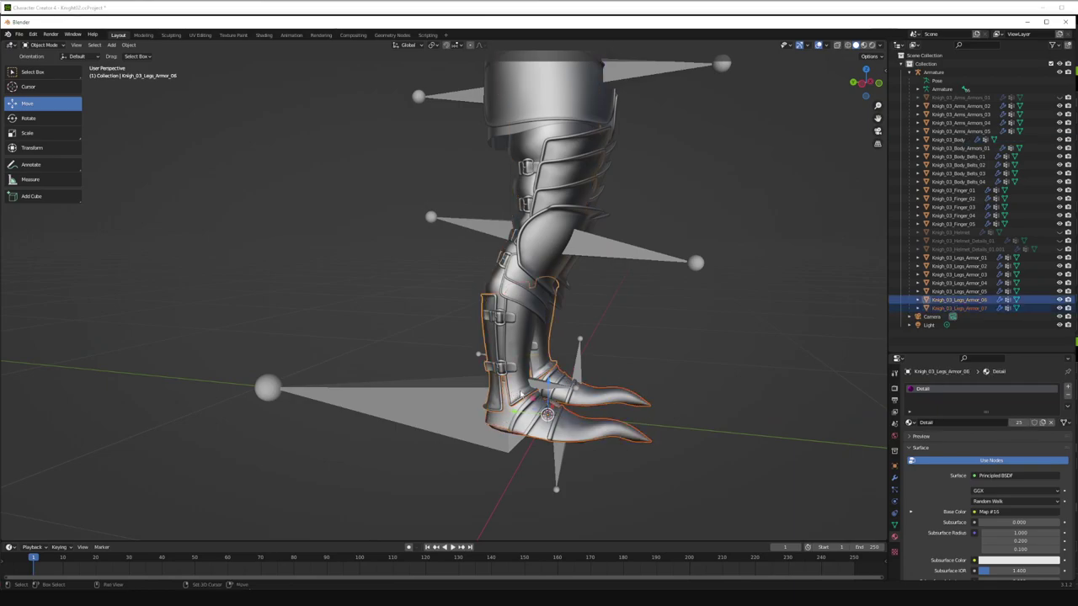
- Toggle the visibility of the lower-leg and foot armor meshes to check which parts they cover
left_click(1059, 301)
left_click(1059, 308)
left_click(1059, 308)
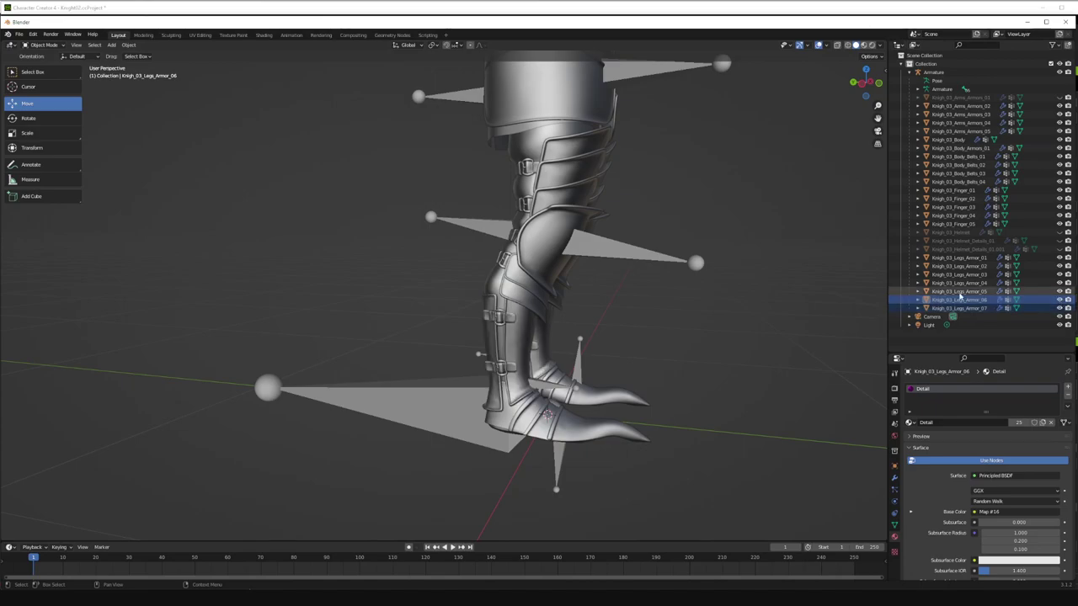
- Export the lower-leg and foot armor meshes together as Boots.fbx in the SubMeshes folder, and hide both meshes
left_click(526, 411, "shift")
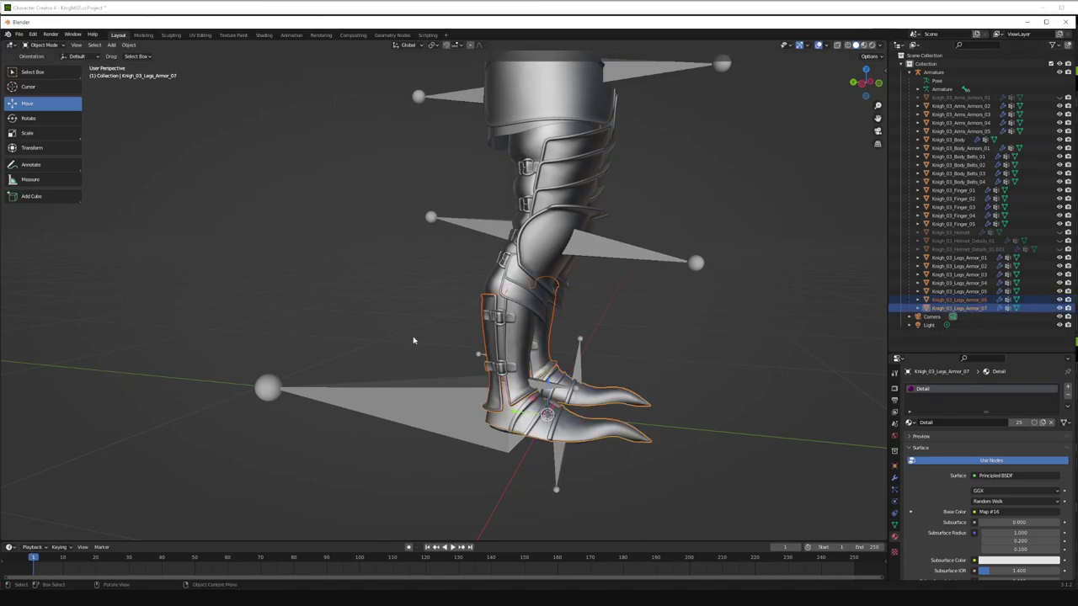
left_click(19, 34)
mouse_move(42, 159)
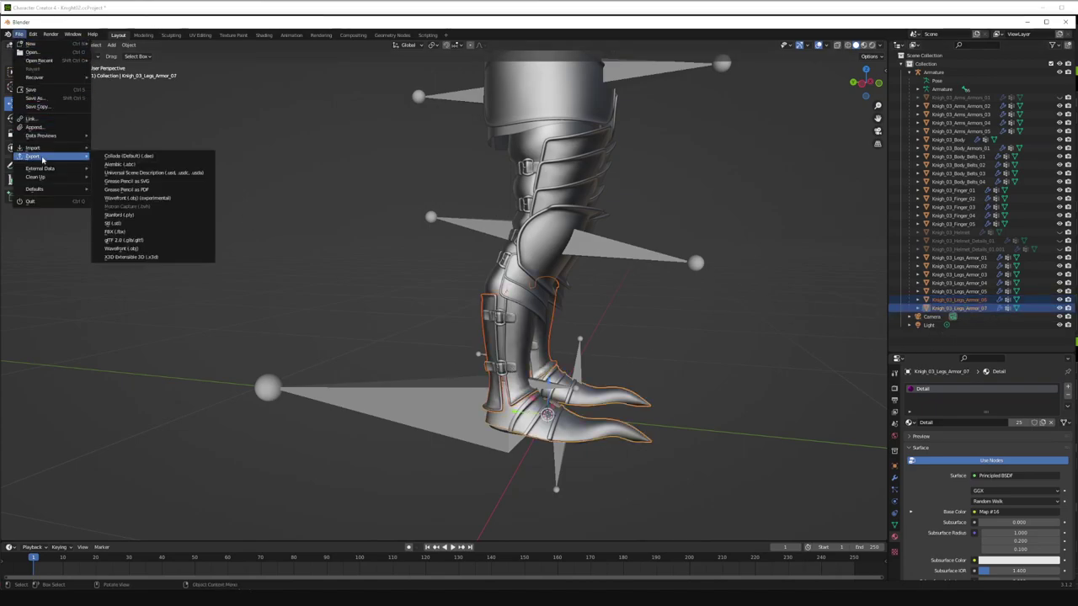
left_click(123, 233)
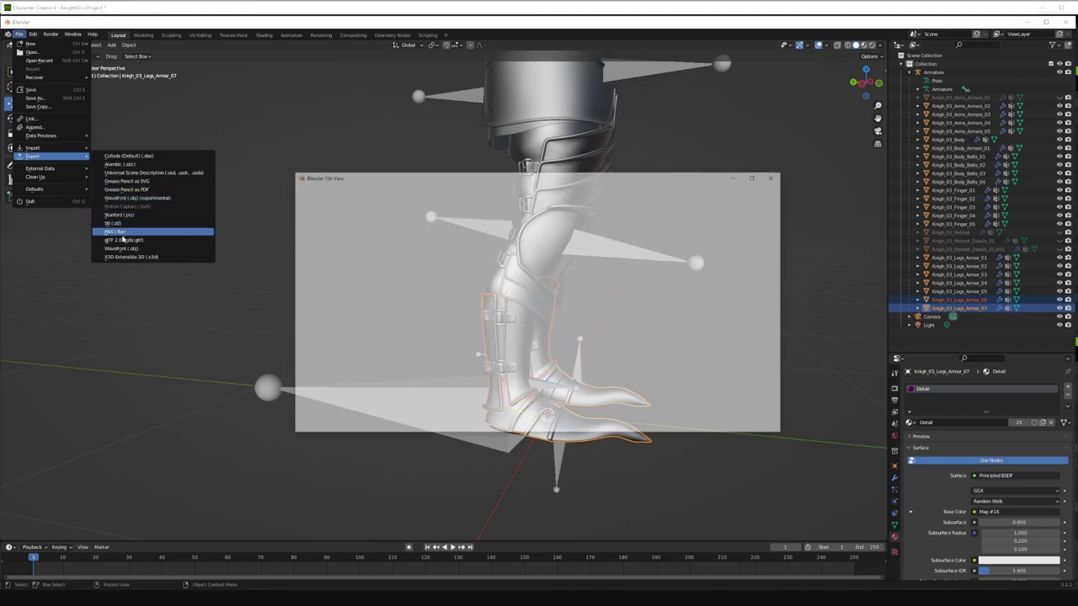
left_click(410, 427)
key("BackSpace")
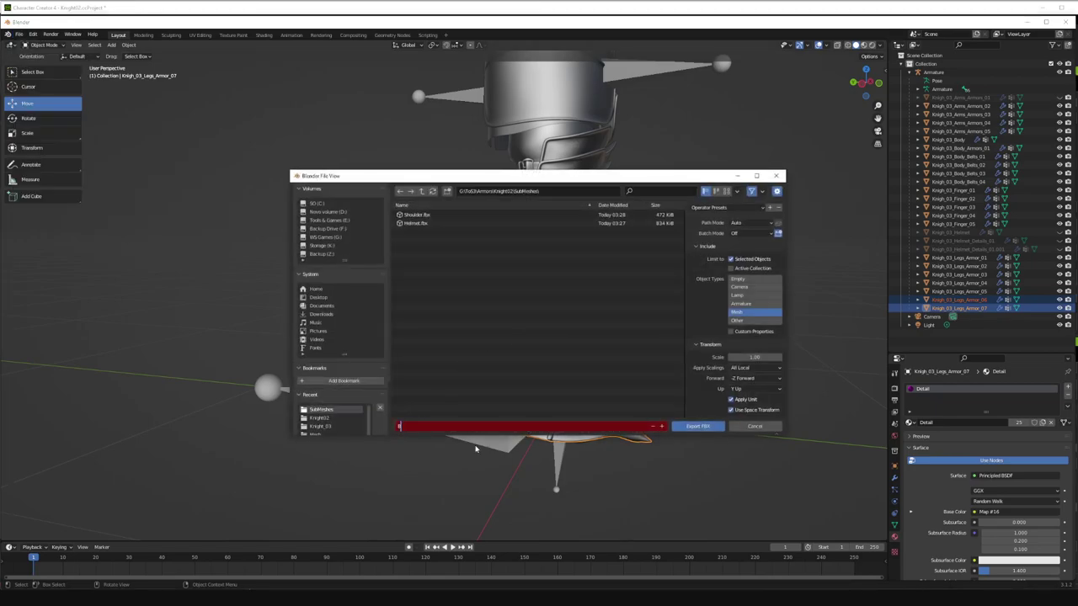
type("Boots")
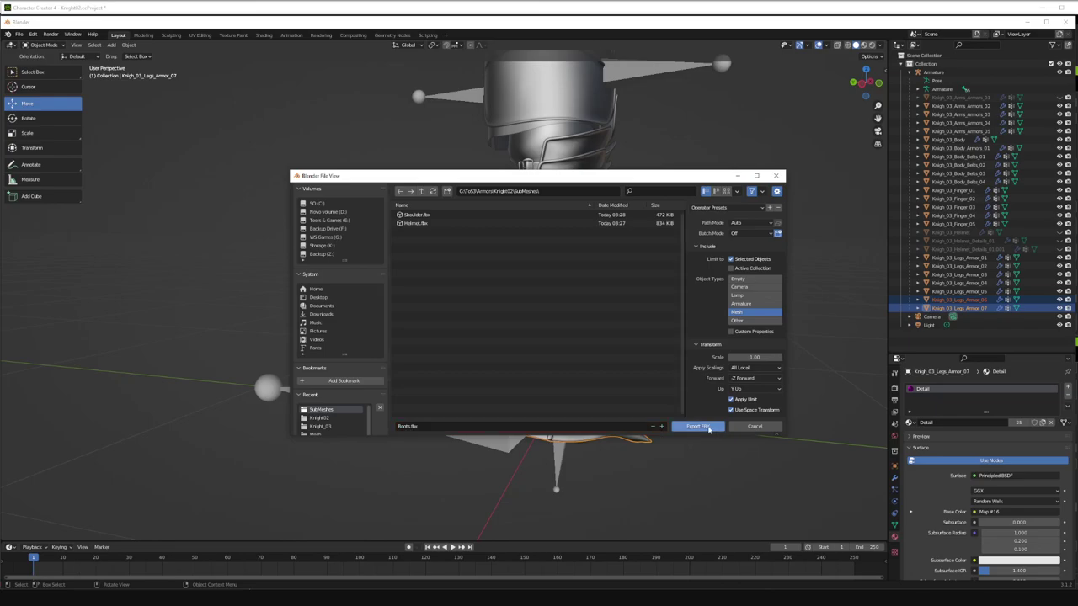
left_click(699, 426)
left_click(1060, 299)
left_click(1060, 308)
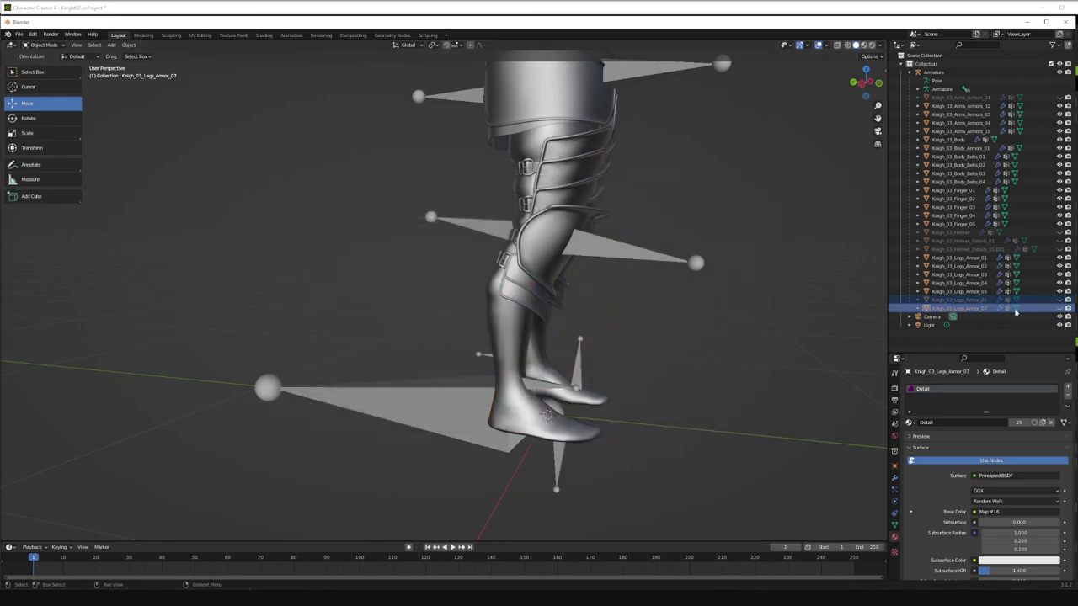
- Examine the knee, thigh and body meshes from the front and side to identify the remaining leg armor parts
left_click(533, 268)
left_click(536, 275)
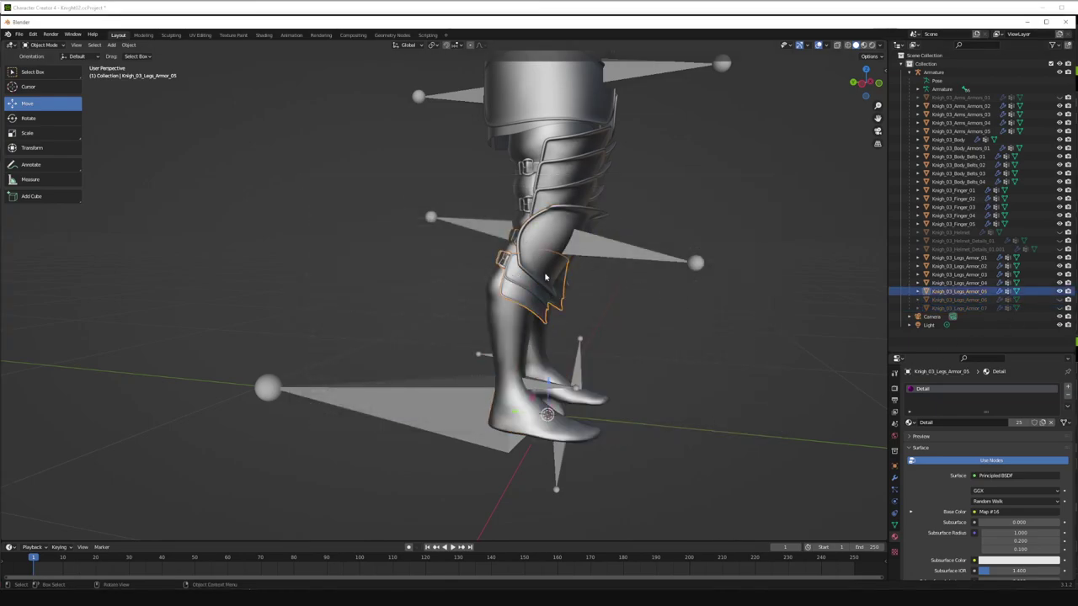
left_click_drag(865, 83, 829, 84)
scroll(576, 108, "down", 2)
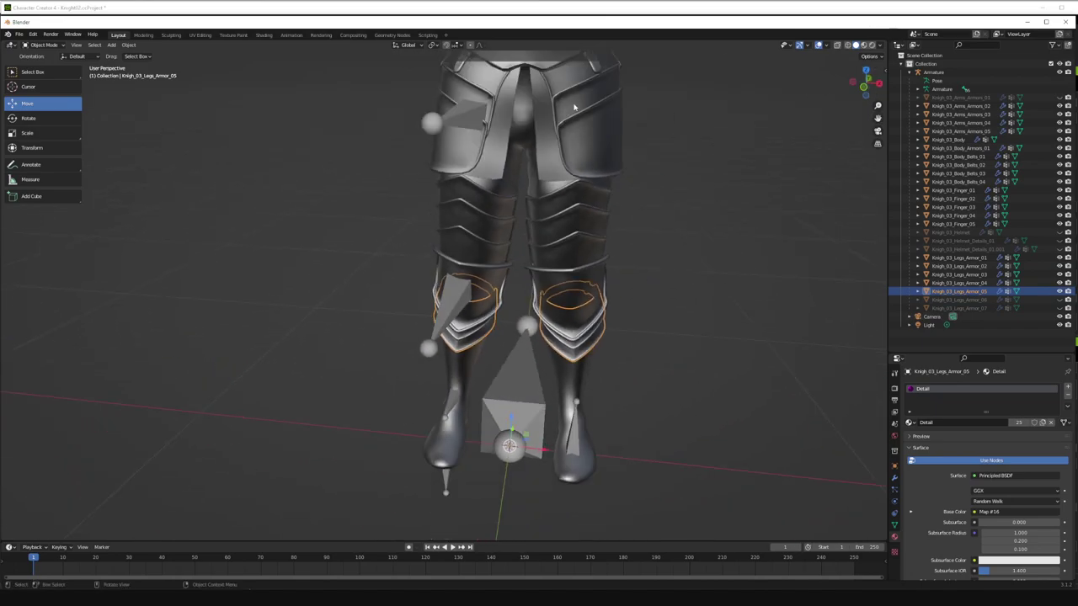
scroll(576, 107, "up", 1)
scroll(560, 110, "down", 2)
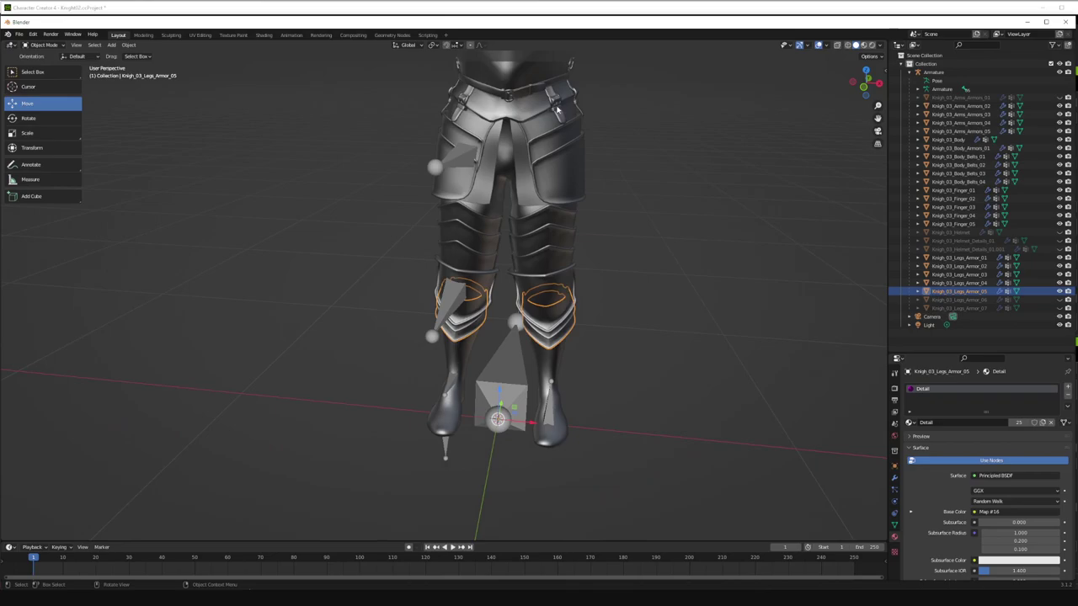
left_click(502, 157)
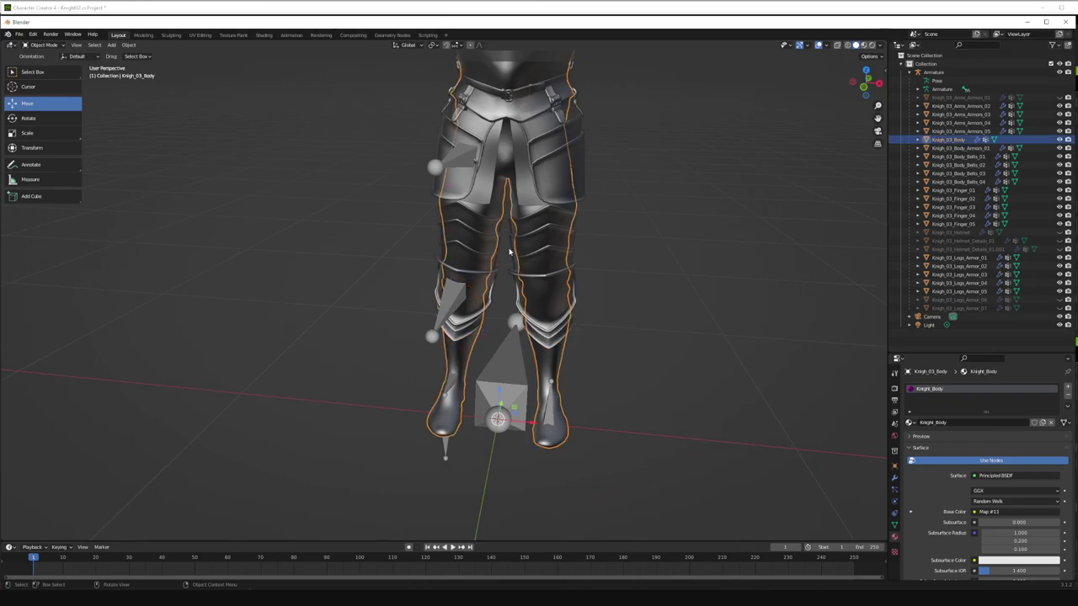
left_click(533, 233)
left_click(537, 307)
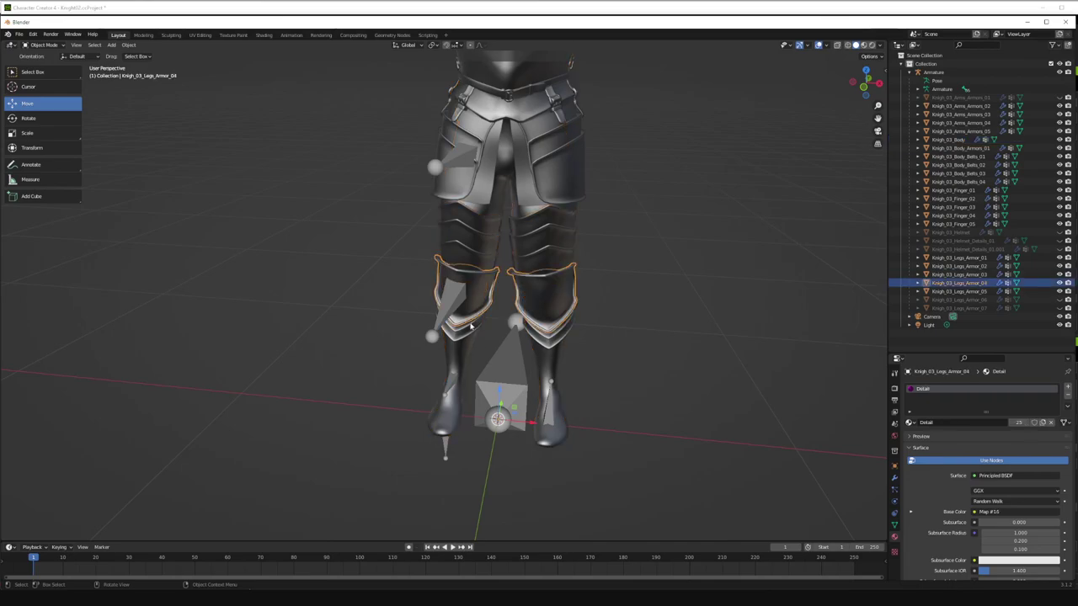
left_click(522, 308)
left_click_drag(866, 83, 969, 69)
left_click_drag(809, 91, 783, 95)
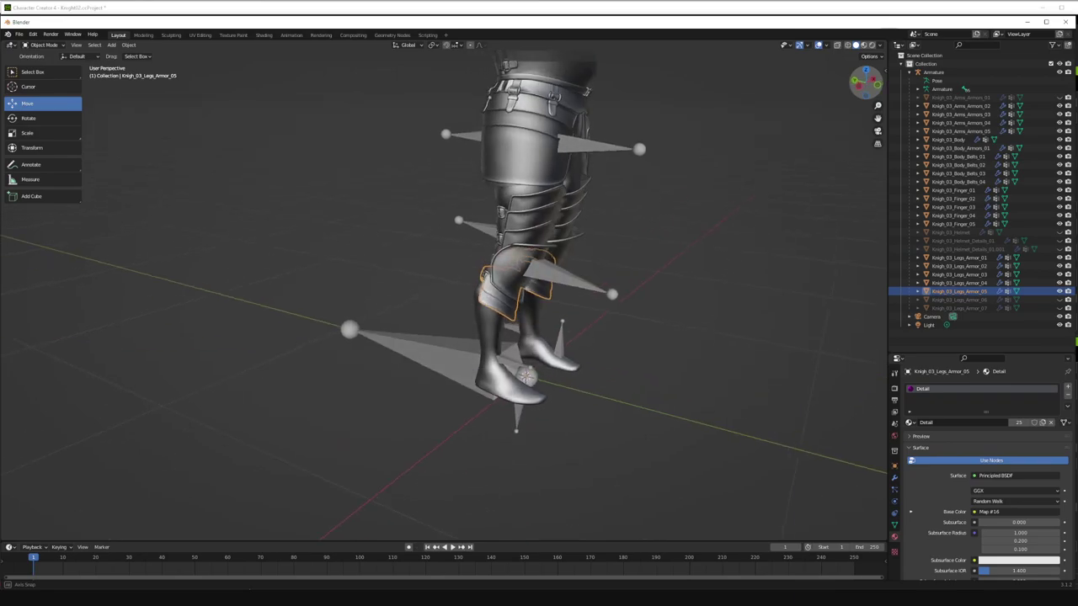
- Select the thigh and knee armor meshes Knigh_03_Legs_Armor_03, 04 and 05 together
left_click(524, 253)
left_click(506, 234)
left_click(521, 229)
left_click(531, 208)
left_click(522, 261, "shift")
left_click(501, 296, "shift")
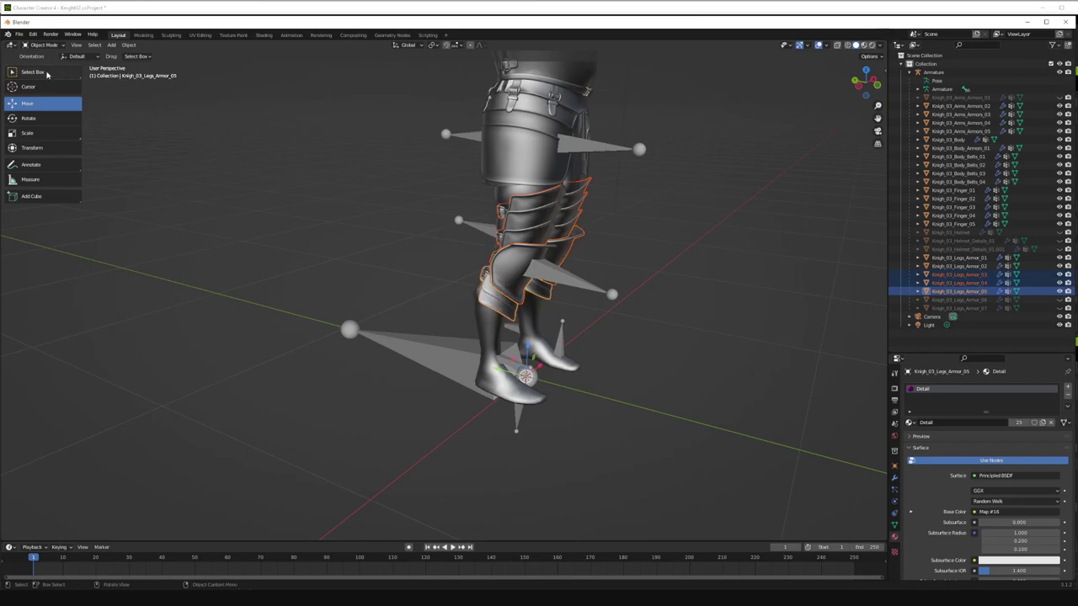
- Export the selected thigh and knee armor meshes as Pants.fbx in the SubMeshes folder
left_click(19, 35)
mouse_move(46, 158)
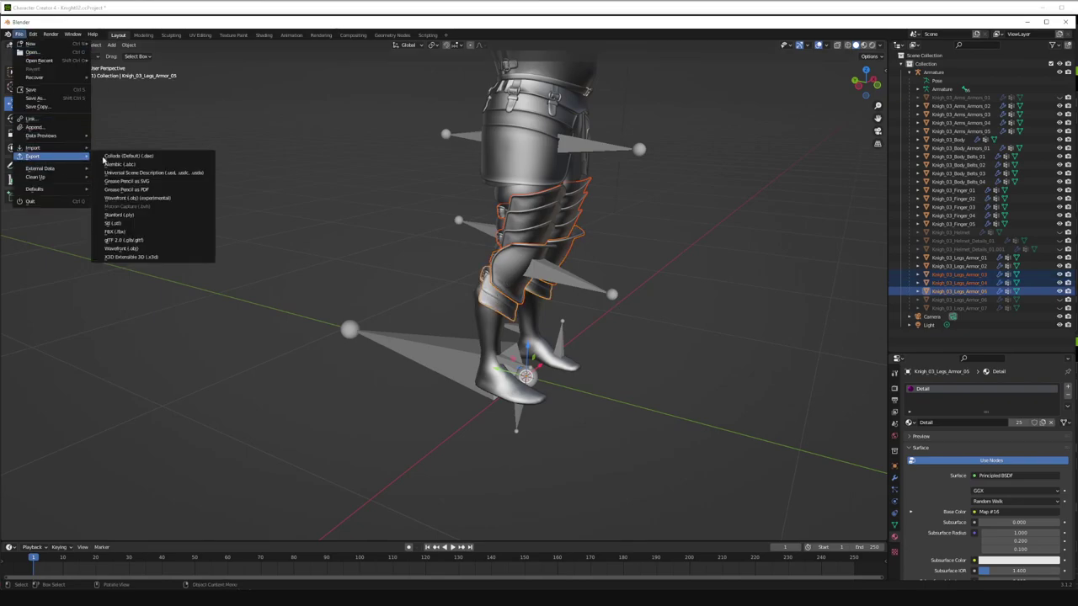
left_click(134, 232)
left_click(408, 426)
key("BackSpace")
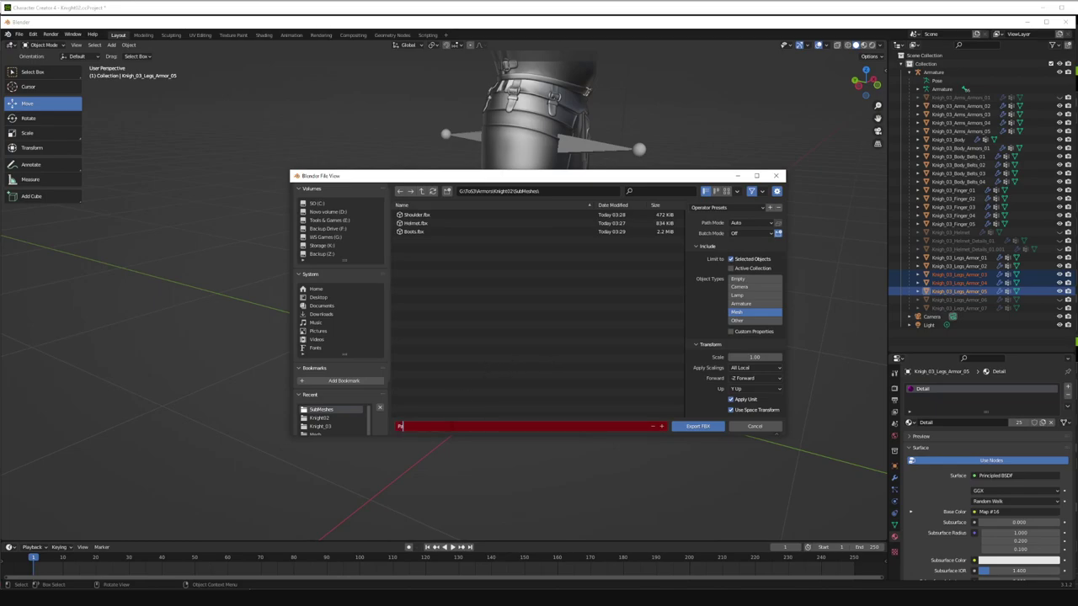
type("Pants")
key("Return")
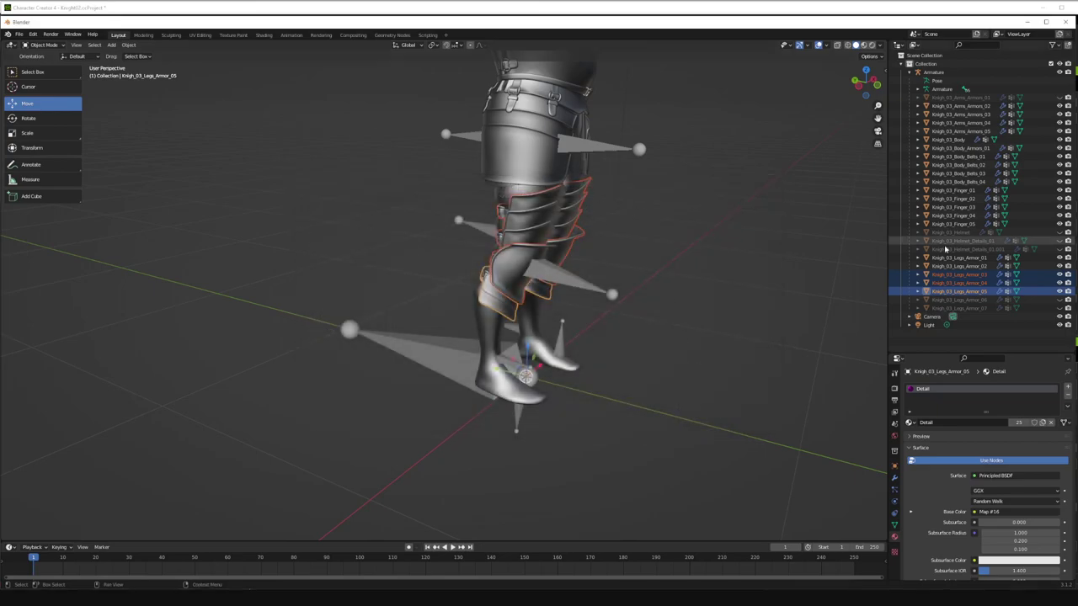
- Hide the leg armor meshes Knigh_03_Legs_Armor_02 through 05 in the scene
left_click(1060, 293)
left_click(1060, 284)
left_click(1060, 275)
left_click(1059, 267)
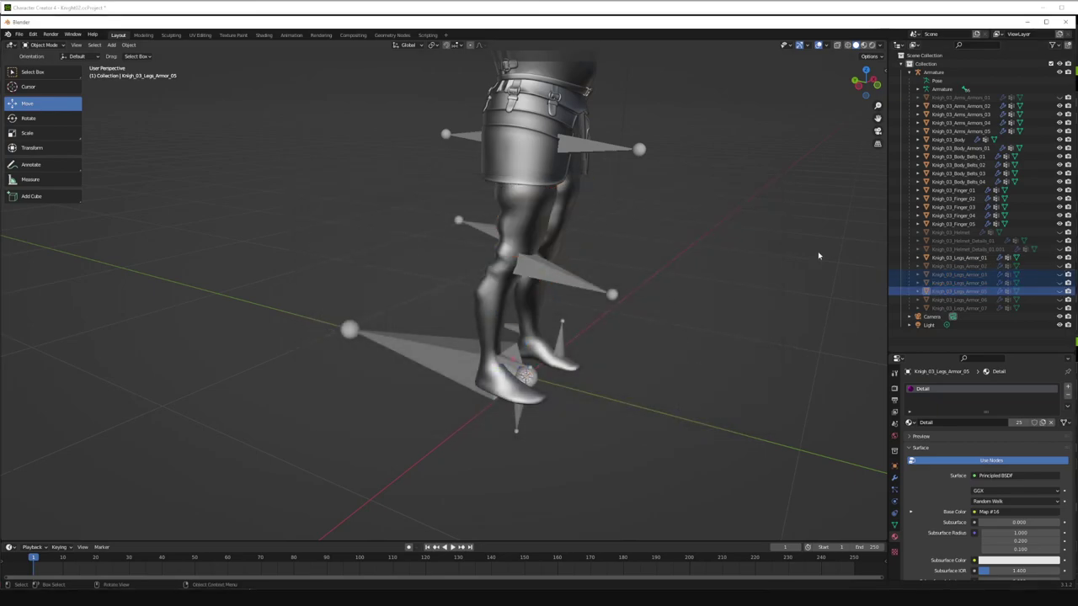
- Examine the hips, torso, arm and hand armor up close to see which parts still need separating
left_click_drag(864, 83, 836, 88)
scroll(669, 157, "down", 5)
scroll(669, 157, "up", 3)
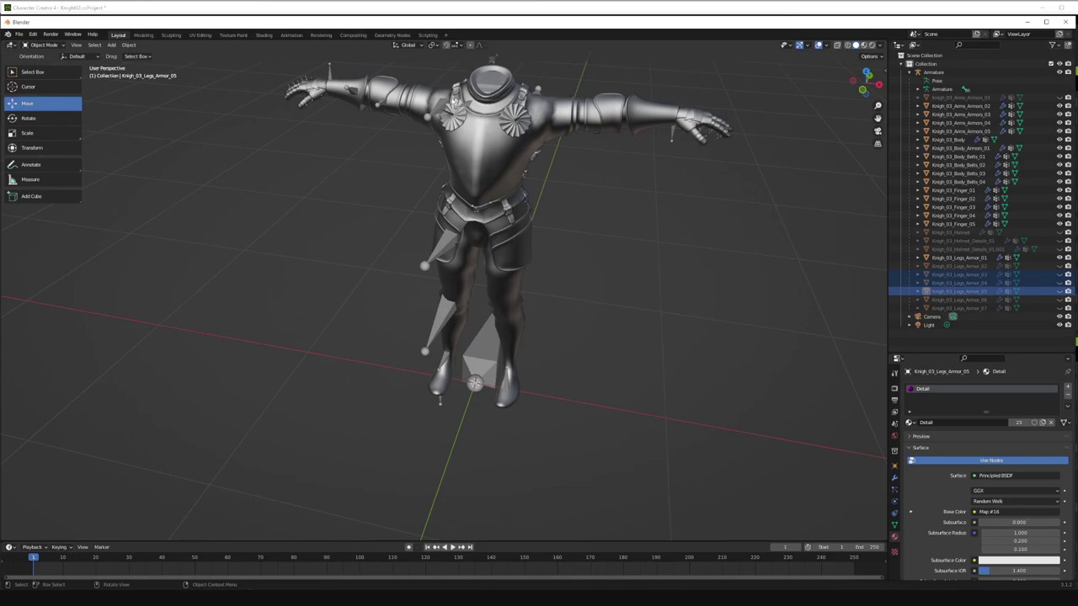
scroll(494, 120, "up", 3)
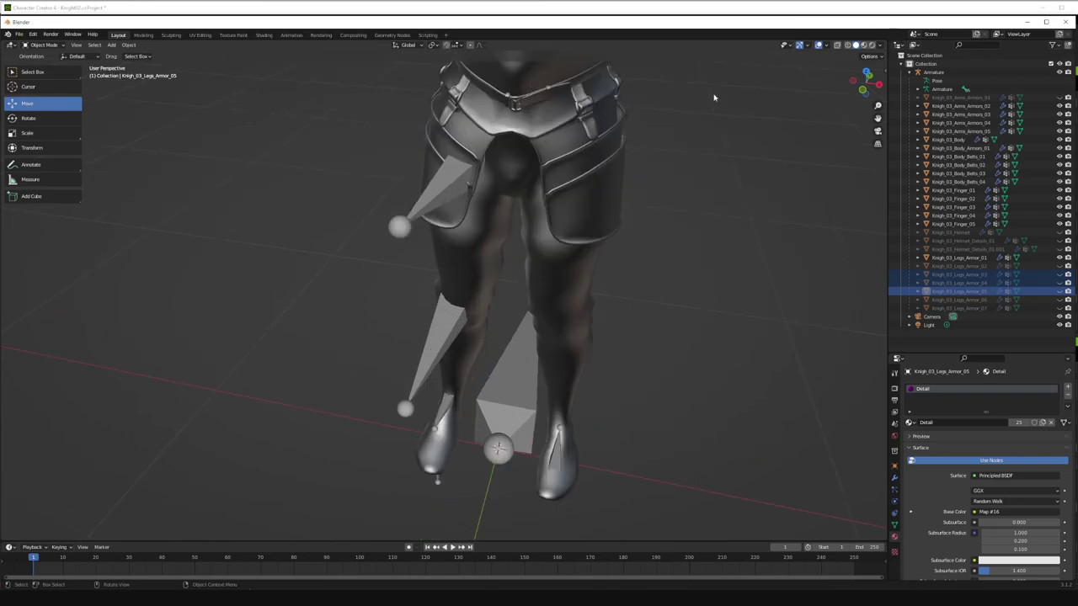
left_click_drag(878, 119, 804, 411)
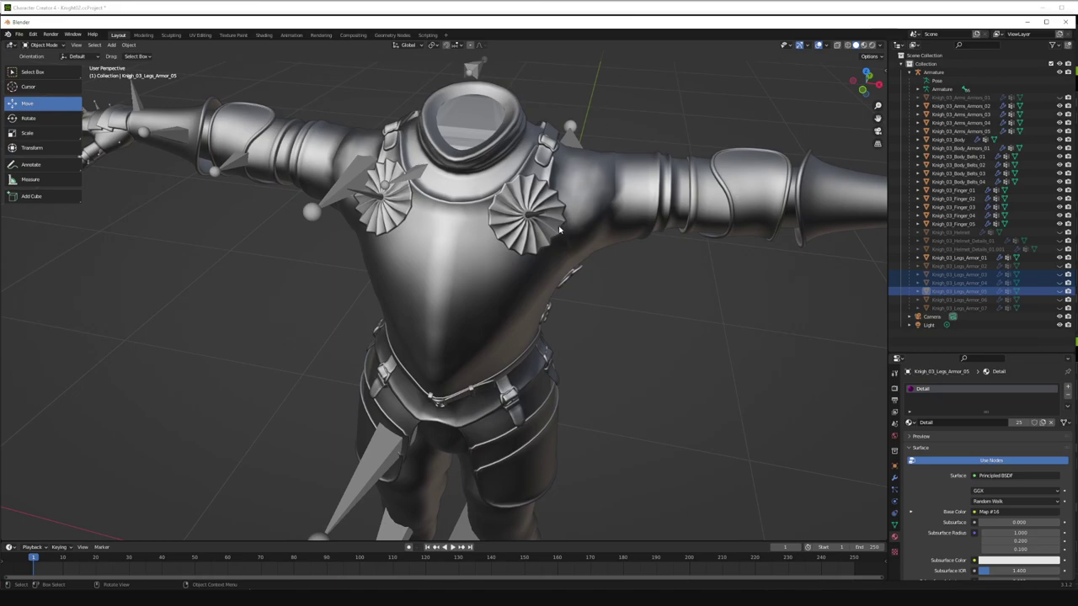
left_click_drag(863, 91, 785, 117)
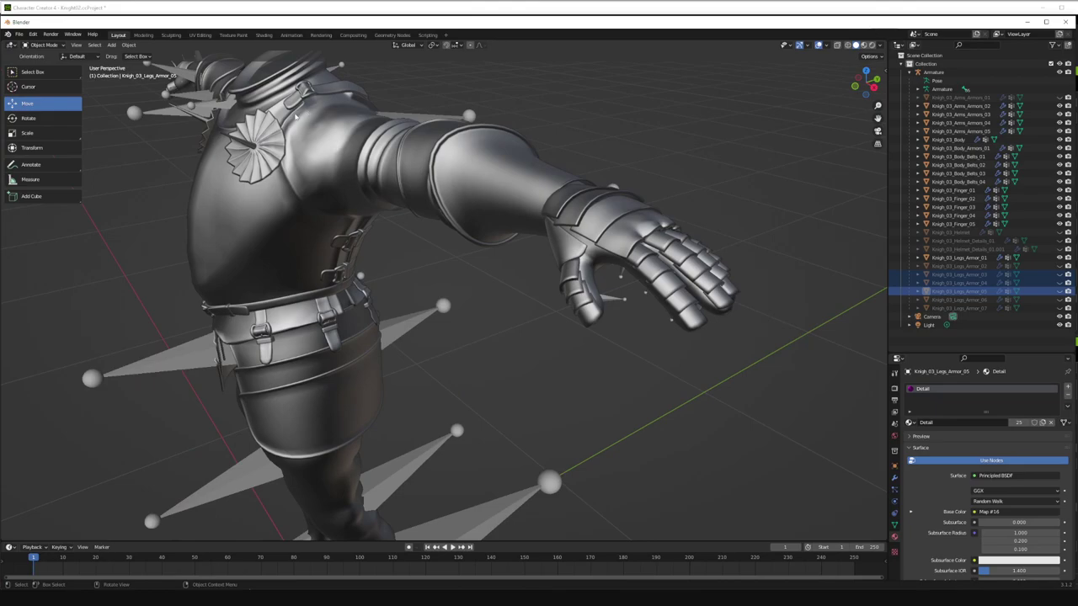
left_click(323, 211)
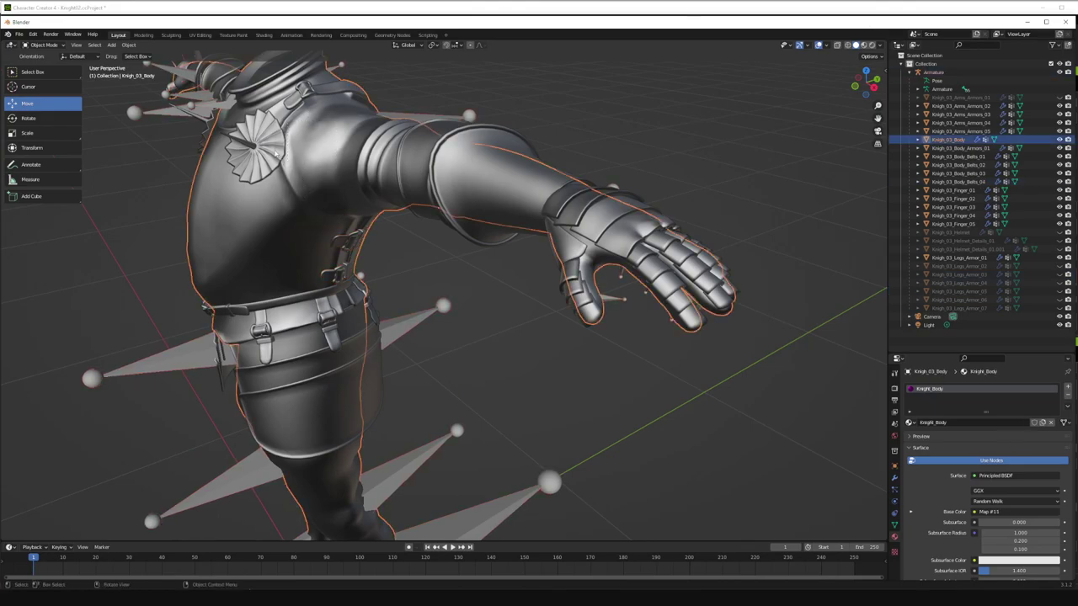
scroll(277, 151, "up", 5)
left_click_drag(877, 118, 1055, 226)
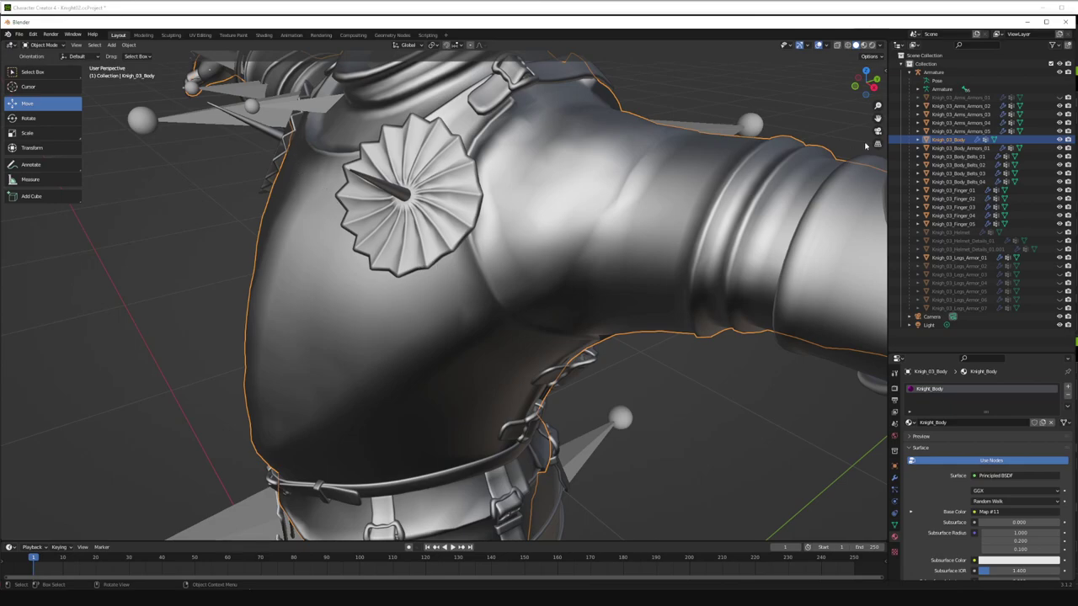
mouse_move(860, 90)
left_mouse_down()
mouse_move(922, 94)
mouse_move(859, 86)
left_mouse_up()
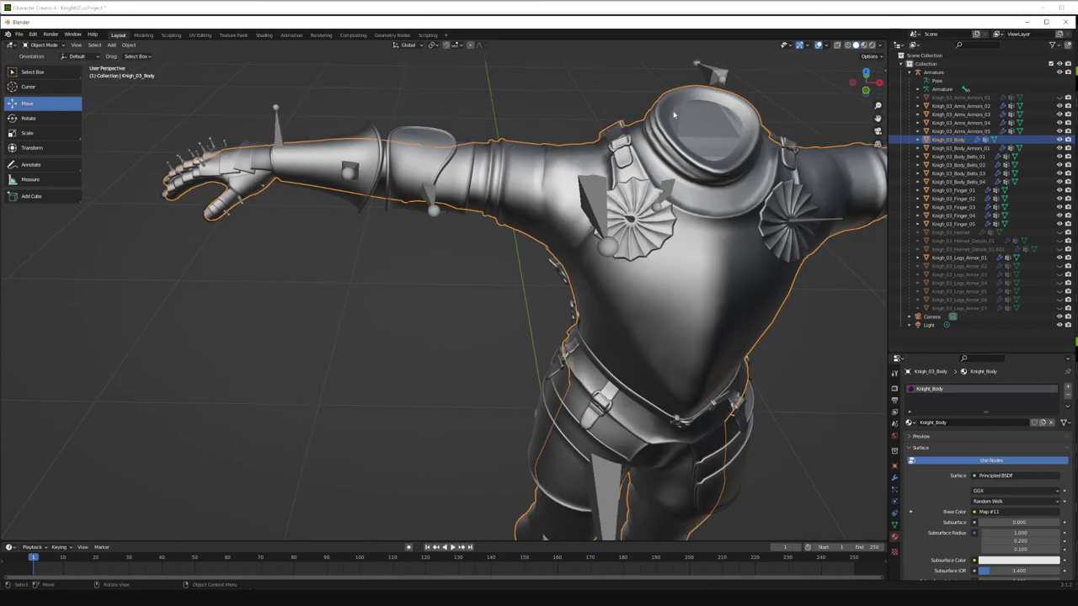
left_click_drag(877, 119, 1029, 161)
scroll(458, 126, "up", 4)
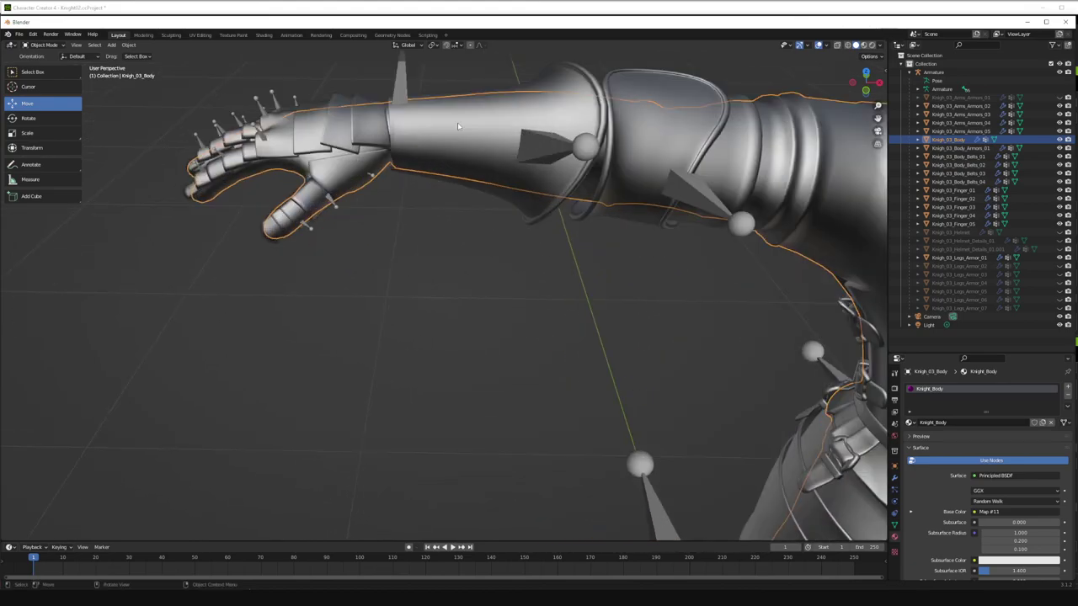
- Select the forearm and hand armor meshes and add all five finger meshes, Knigh_03_Finger_01 through 05
left_click(458, 122)
left_click(372, 128, "shift")
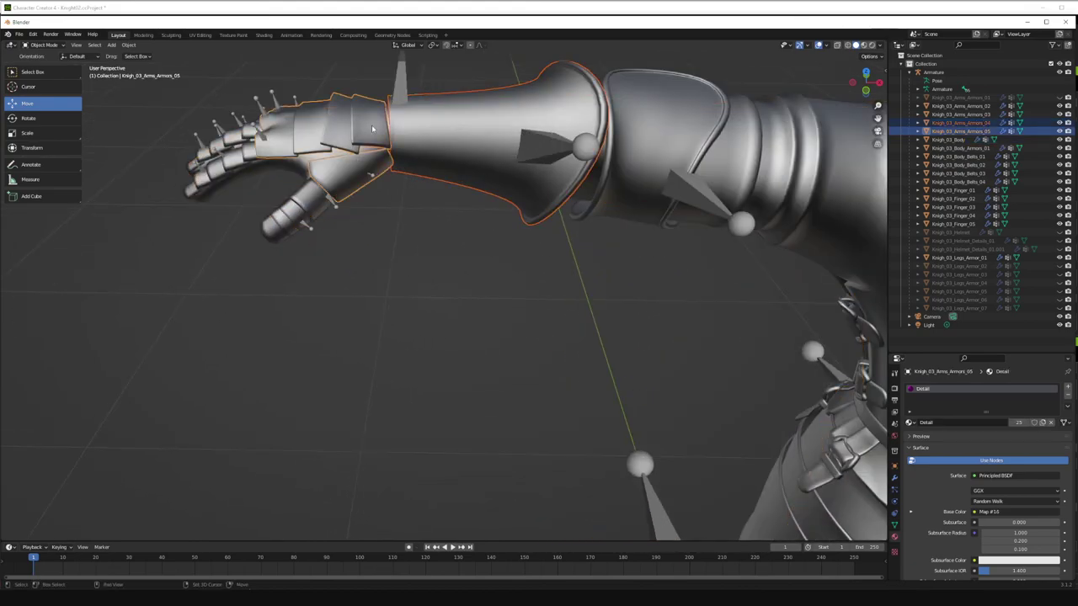
left_click(328, 142, "shift")
left_click(273, 169, "shift")
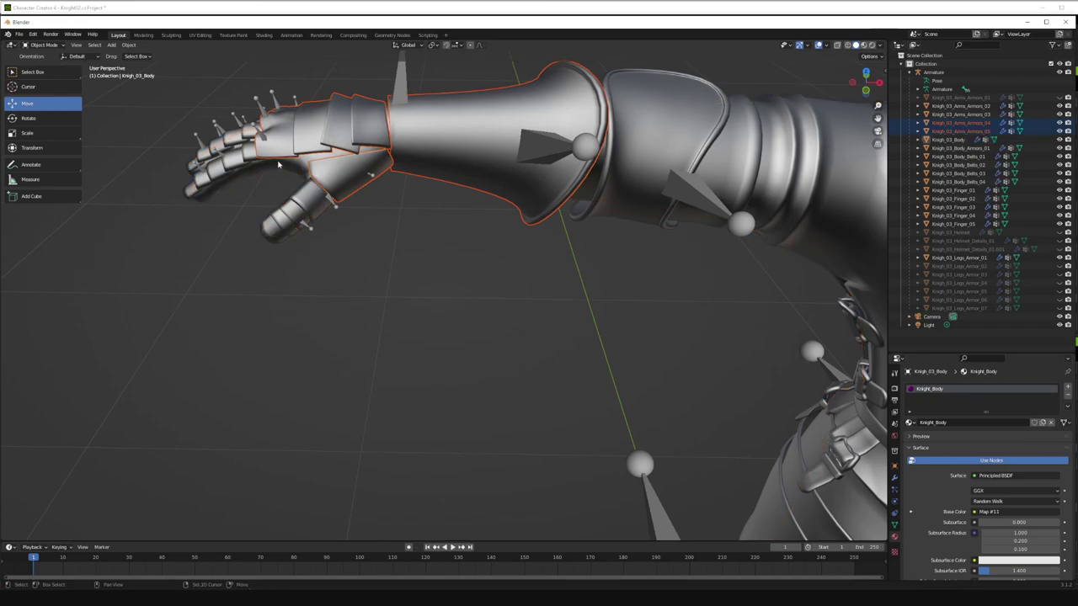
left_click(252, 154, "shift")
left_click(233, 151, "shift")
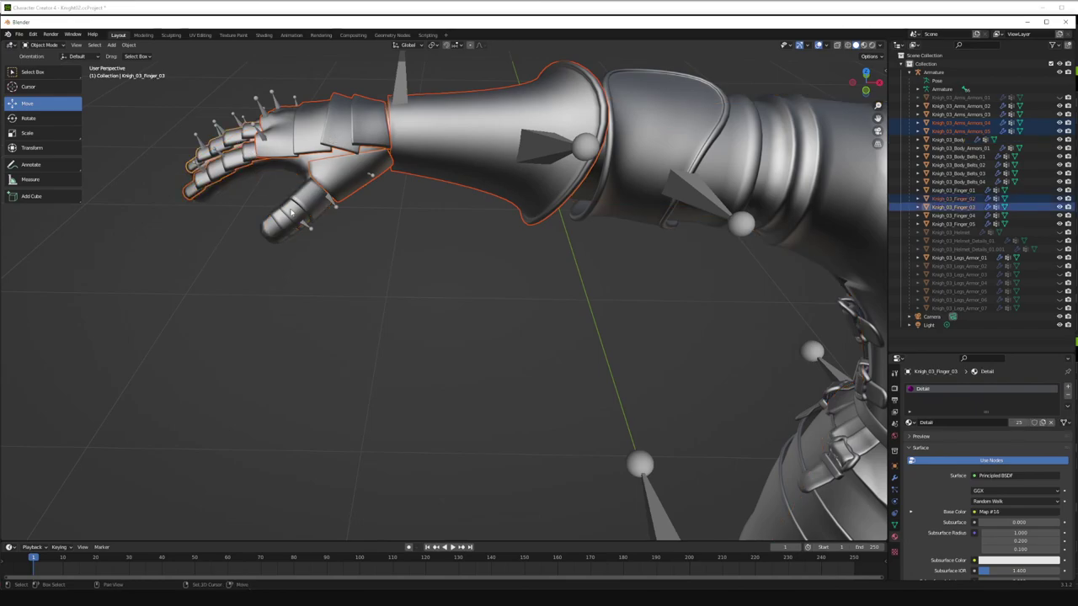
left_click(299, 213, "shift")
left_click_drag(869, 91, 910, 105)
left_click(391, 275, "shift")
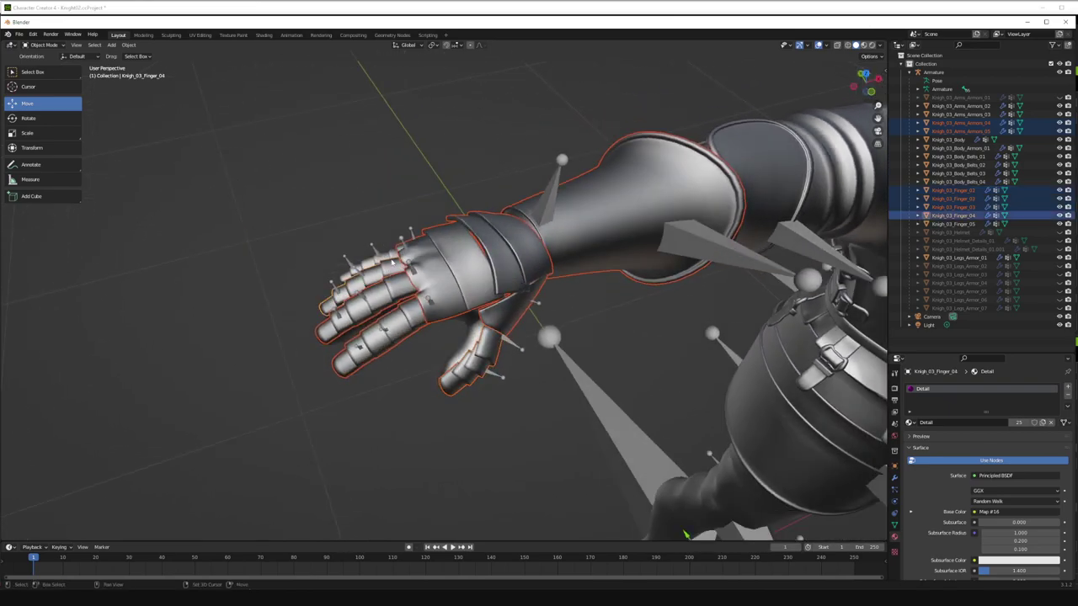
left_click(393, 261, "shift")
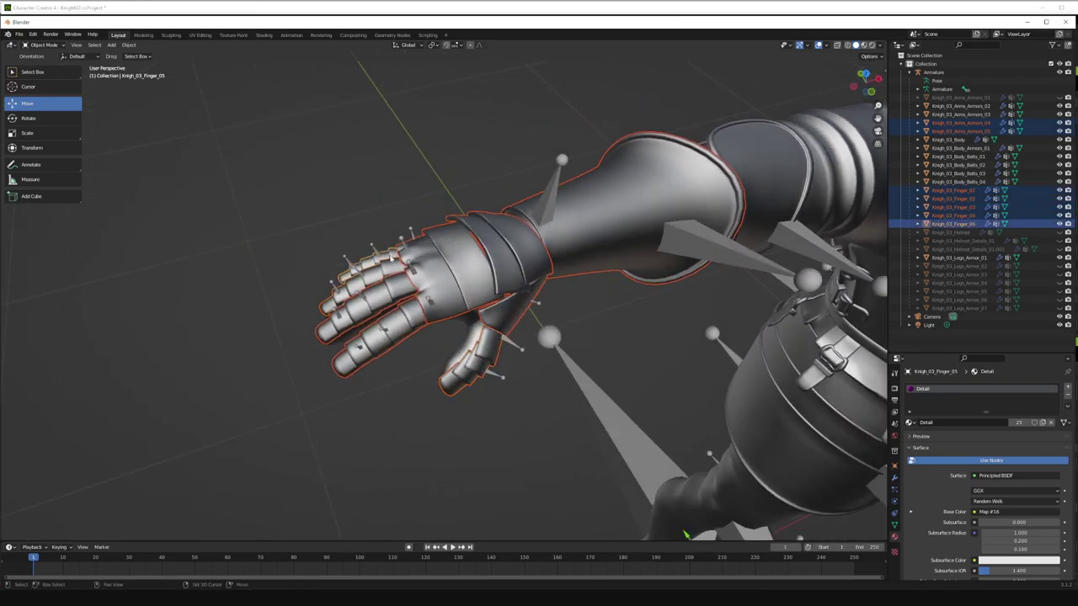
- Toggle the visibility of Knigh_03_Finger_05, the hand armor and the forearm armor to check which parts they cover
left_click(1060, 224)
left_click(1060, 224)
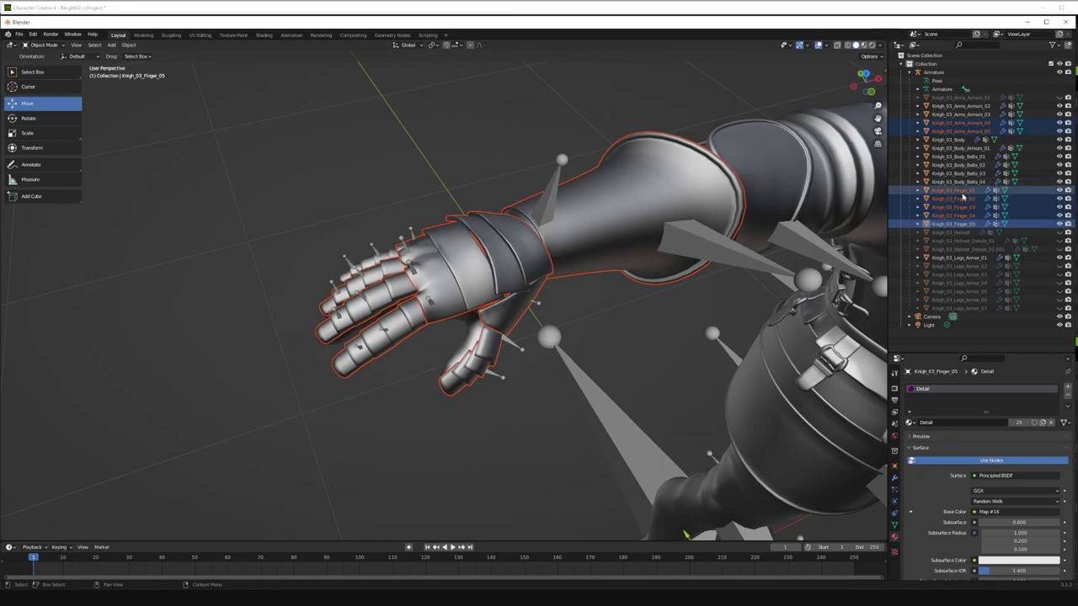
left_click(1060, 132)
left_click(1059, 131)
left_click(1060, 131)
left_click(1060, 132)
left_click(1059, 123)
left_click(1059, 123)
left_click(1059, 123)
left_click(1060, 123)
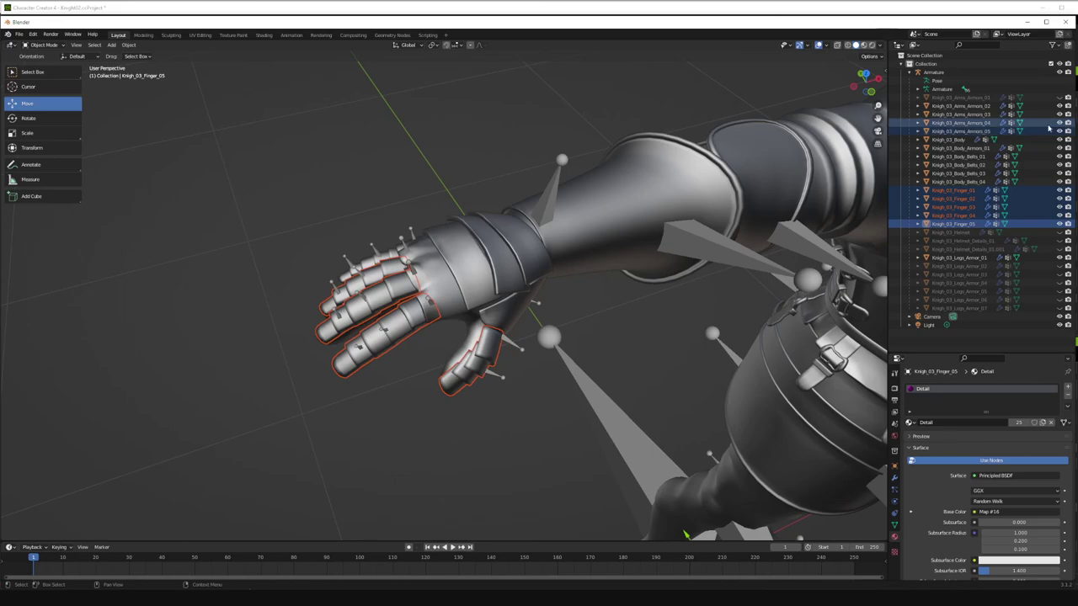
- Export the selected glove meshes as an FBX file named Glove in the SubMeshes folder
left_click(18, 34)
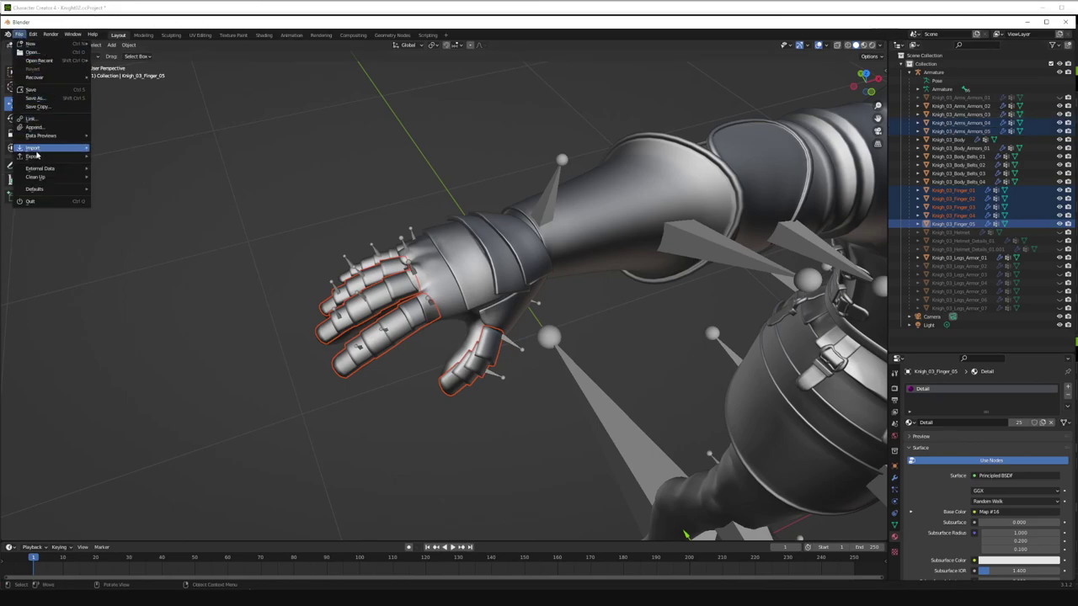
mouse_move(33, 157)
left_click(124, 233)
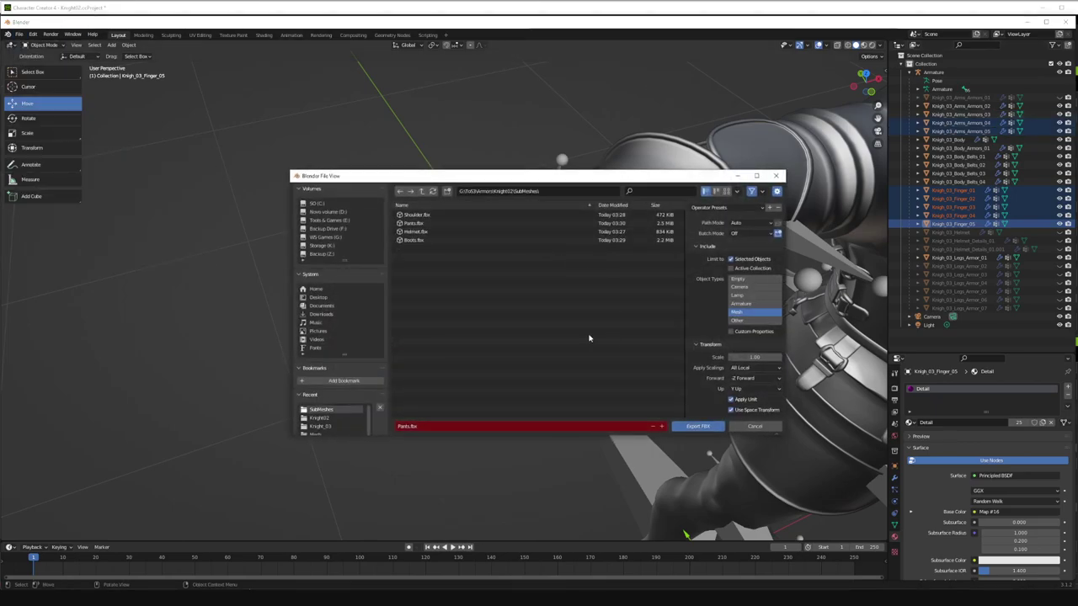
type("Glove")
left_click(697, 426)
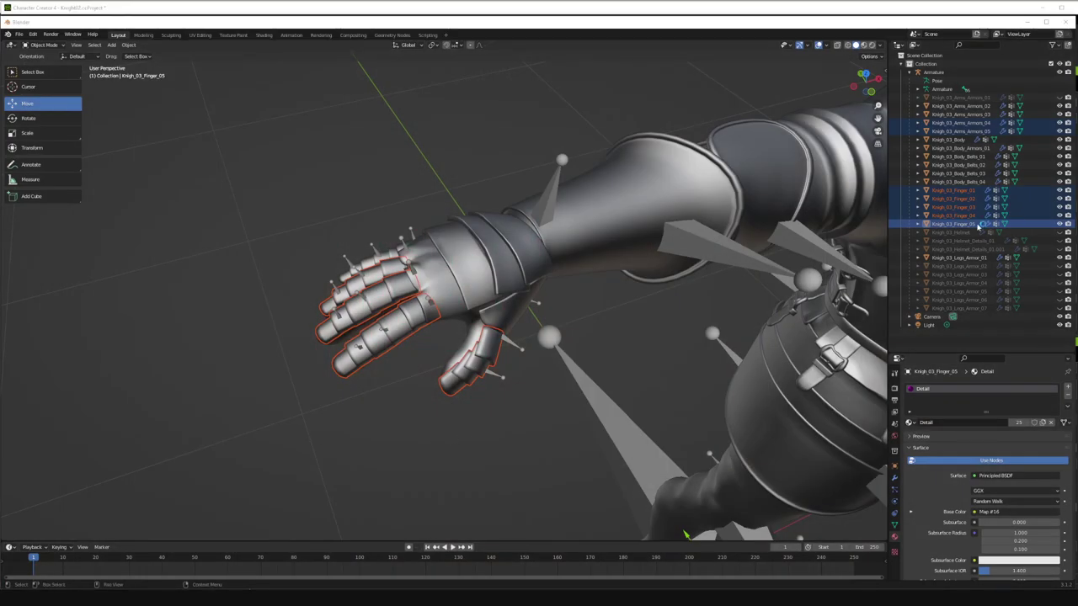
- Examine the exported gloves FBX in Autodesk FBX Review to check which meshes it contains, and close the viewer
left_click_drag(0, 42, 393, 100)
scroll(380, 186, "down", 5)
scroll(376, 179, "up", 6)
left_click_drag(335, 174, 346, 208)
scroll(317, 224, "up", 5)
scroll(397, 208, "up", 5)
left_click_drag(447, 219, 406, 221)
left_click(518, 98)
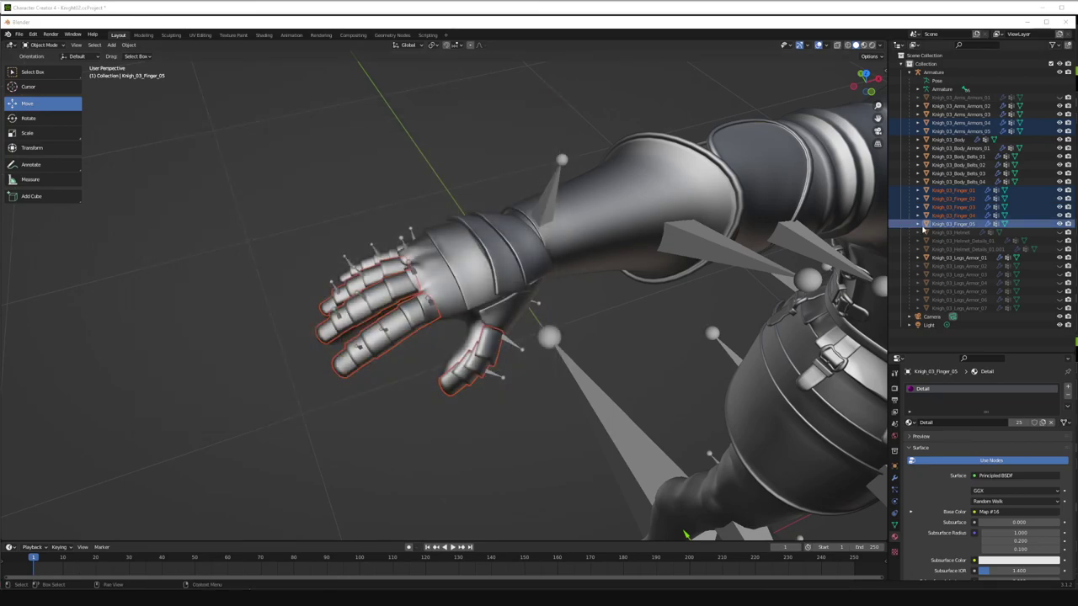
- Select the five finger meshes Knigh_03_Finger_01 through 05 together with the hand armor and the forearm armor
left_click(967, 225)
left_click(960, 215, "ctrl")
left_click(960, 208, "ctrl")
left_click(964, 198, "ctrl")
left_click(969, 191, "ctrl")
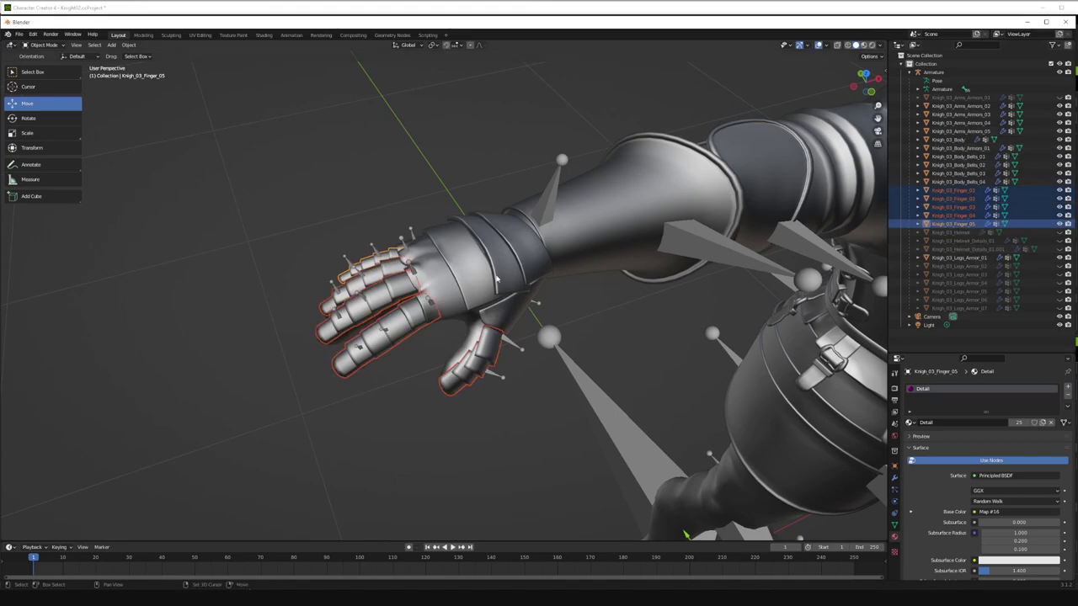
left_click(470, 275, "shift")
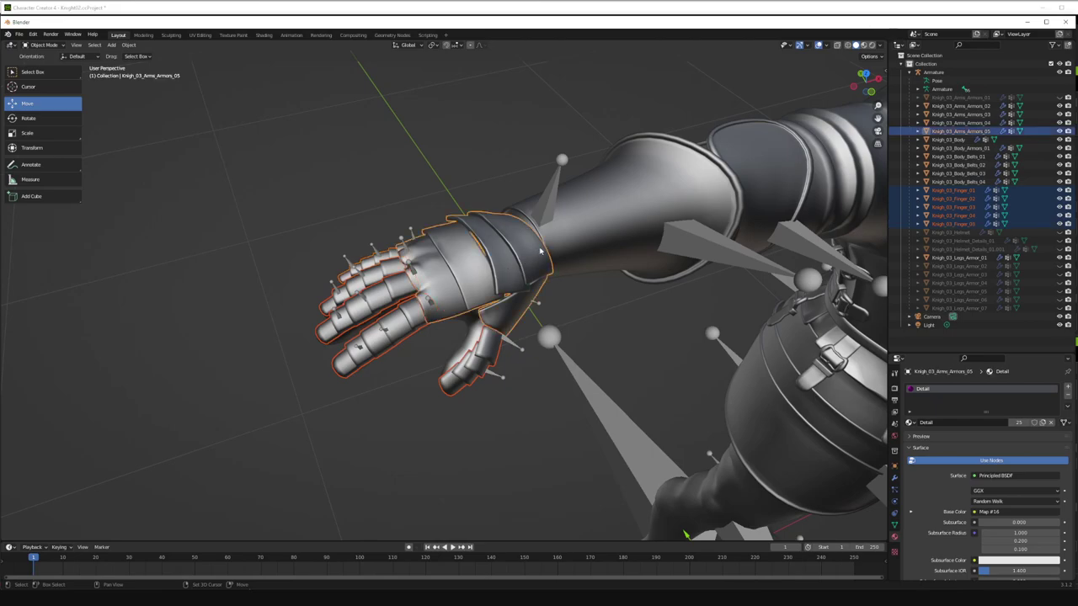
left_click(566, 243, "shift")
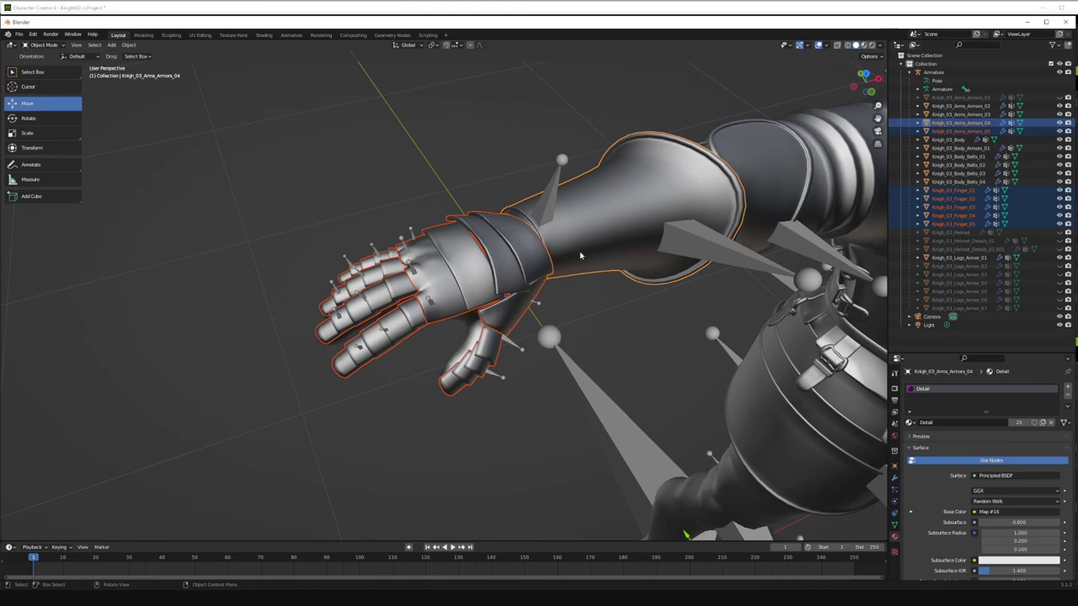
- Export the selected glove meshes as FBX, overwriting Gloves.fbx in the SubMeshes folder
left_click(19, 35)
mouse_move(48, 158)
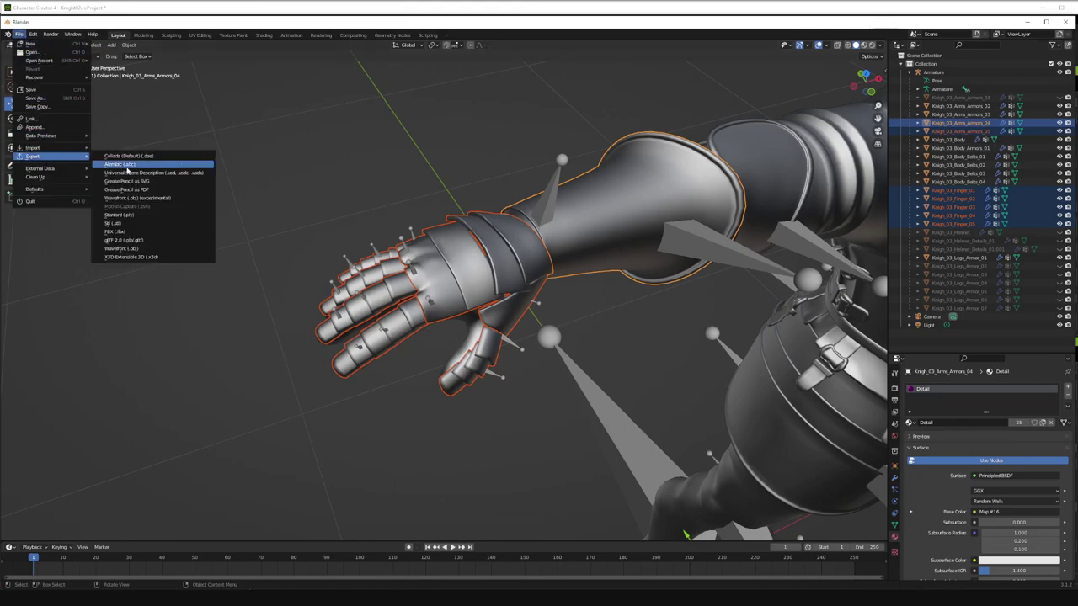
left_click(118, 231)
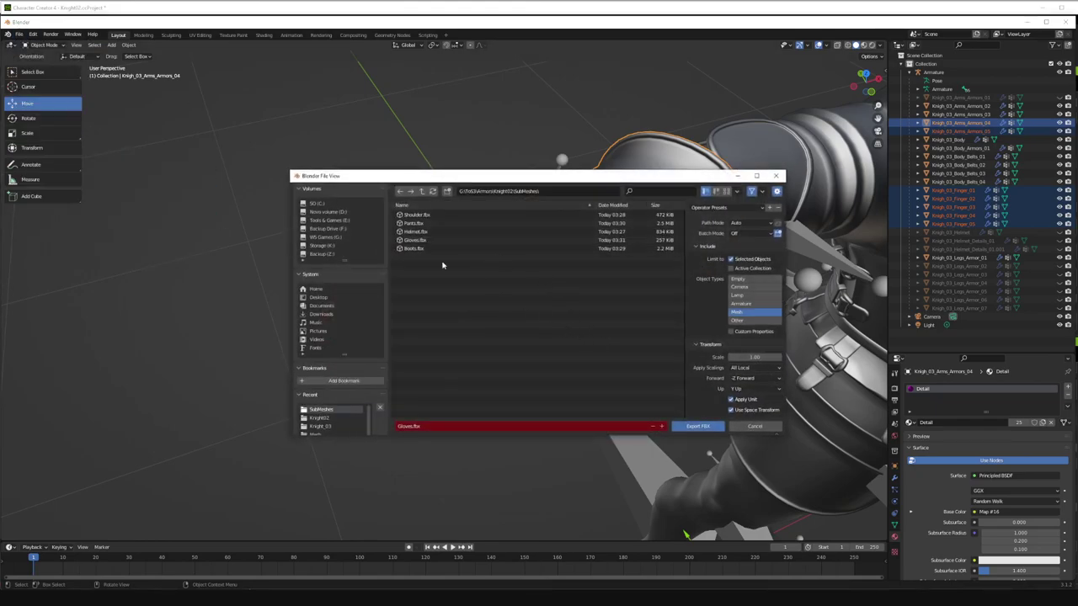
double_click(412, 240)
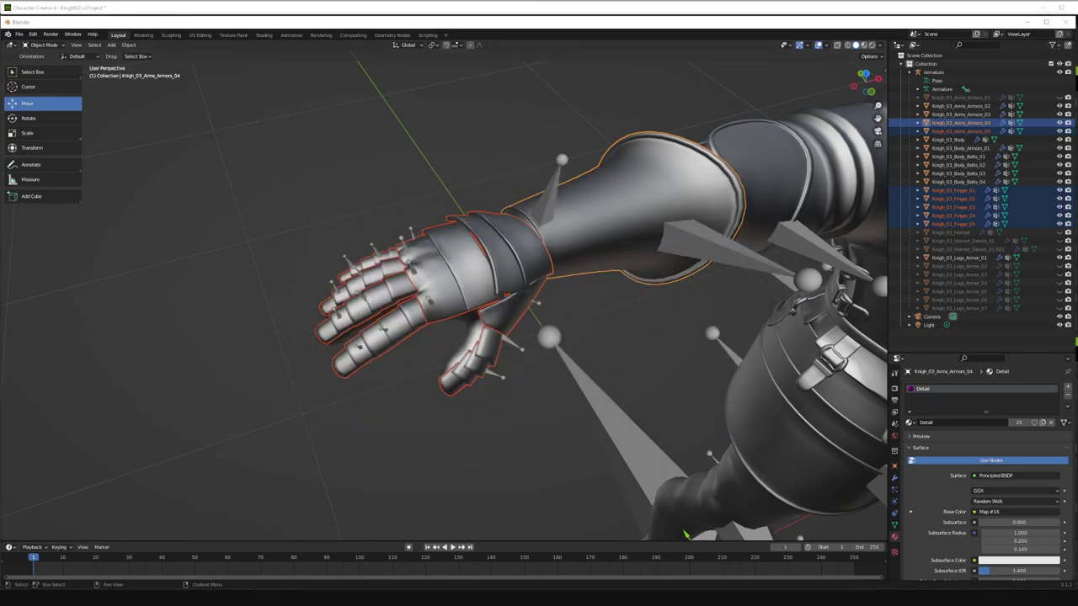
- Inspect the exported boots and helmet FBX files in Autodesk FBX Review, closing each viewer
left_click_drag(2, 71, 454, 128)
scroll(455, 251, "up", 5)
left_click_drag(460, 264, 458, 293)
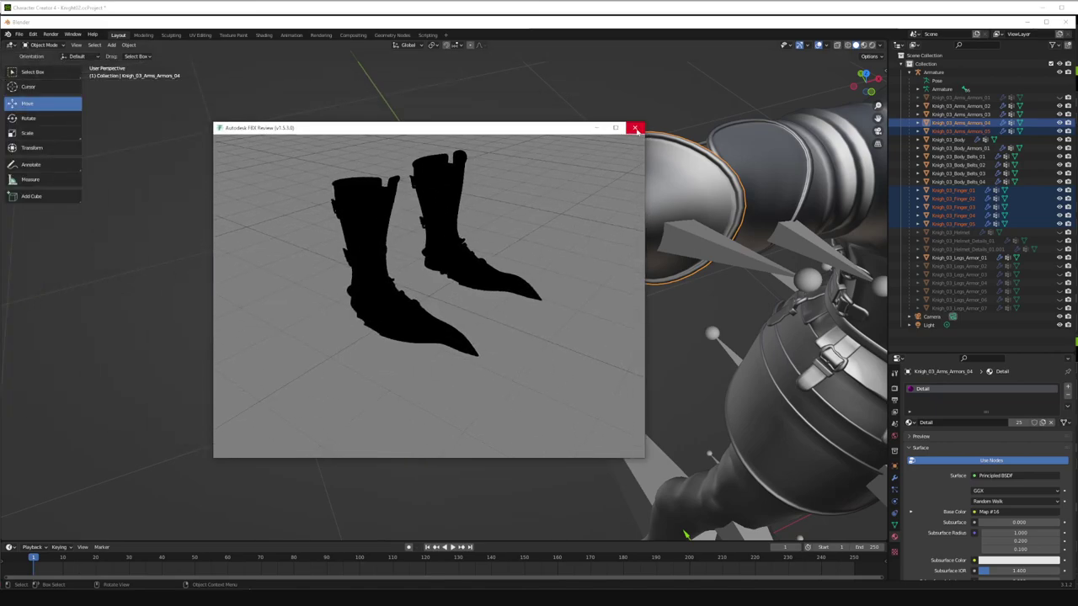
left_click(635, 129)
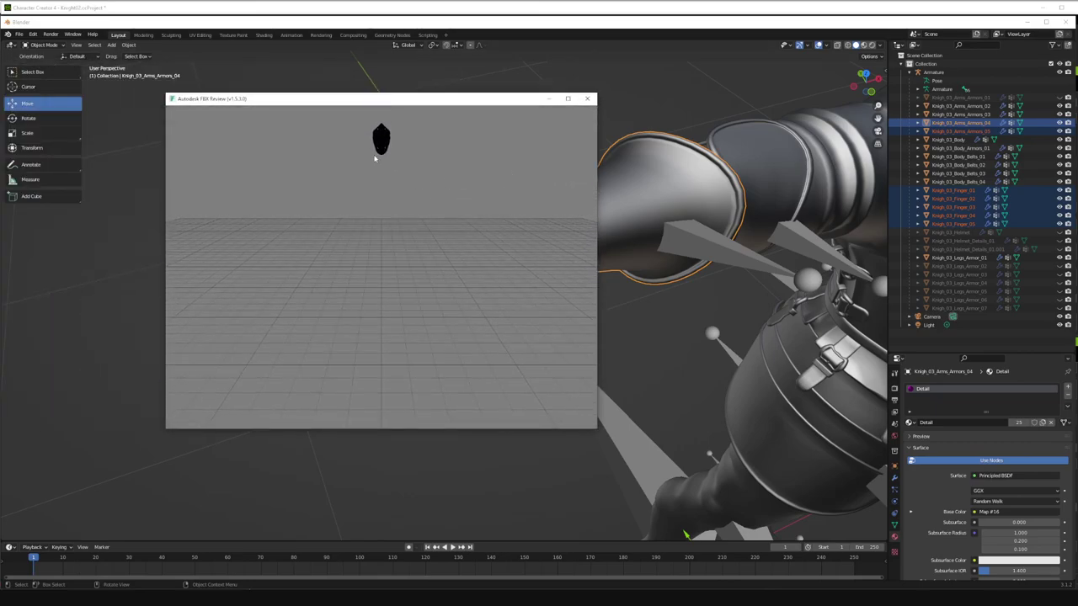
left_click_drag(376, 158, 405, 139)
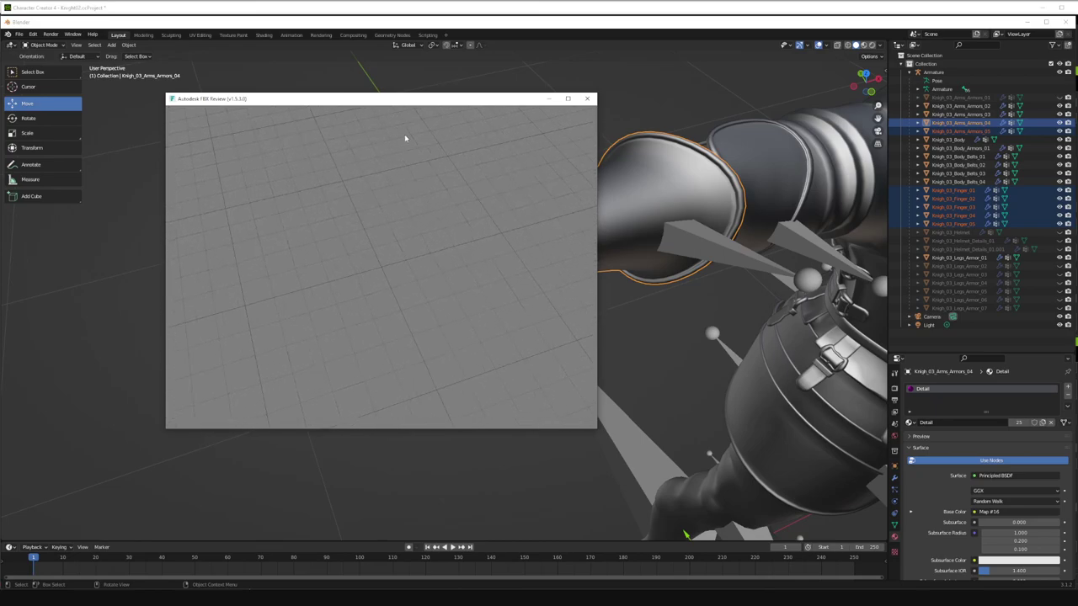
left_click(587, 98)
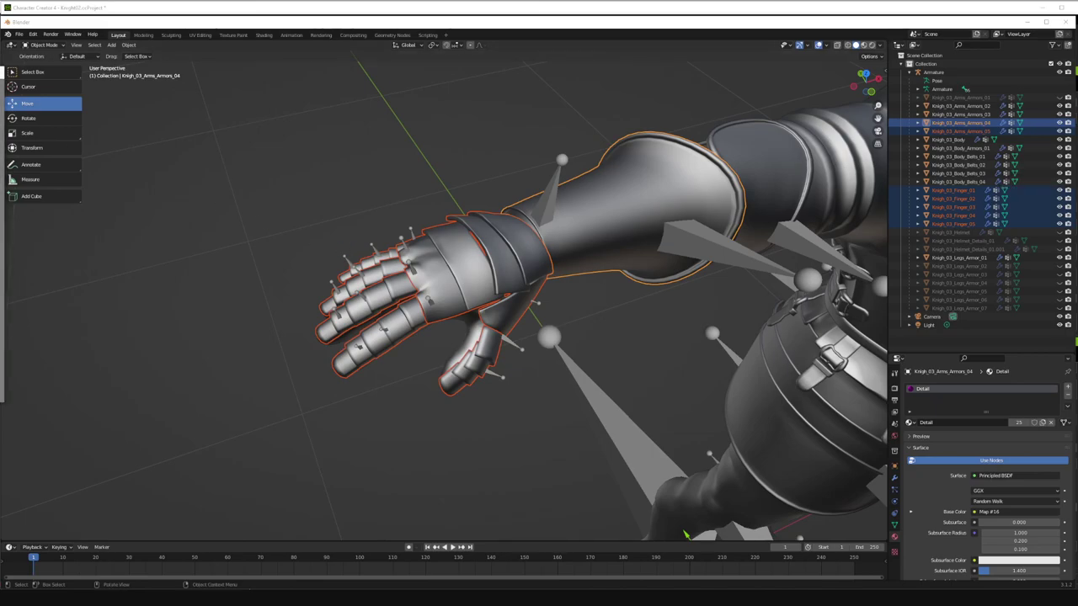
- Inspect the remaining exported FBX files, including the pants and shoulders, in Autodesk FBX Review and close each viewer
left_click_drag(0, 74, 389, 122)
scroll(415, 224, "down", 5)
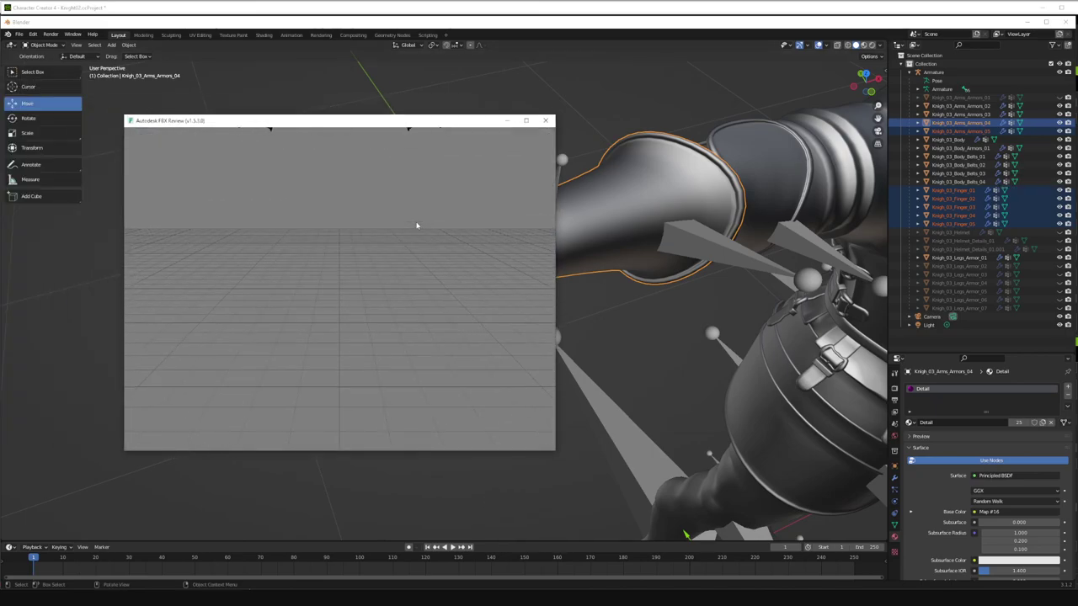
mouse_move(301, 179)
left_mouse_down()
mouse_move(325, 219)
mouse_move(361, 243)
mouse_move(396, 205)
mouse_move(460, 186)
mouse_move(294, 202)
mouse_move(308, 199)
left_mouse_up()
left_click(546, 120)
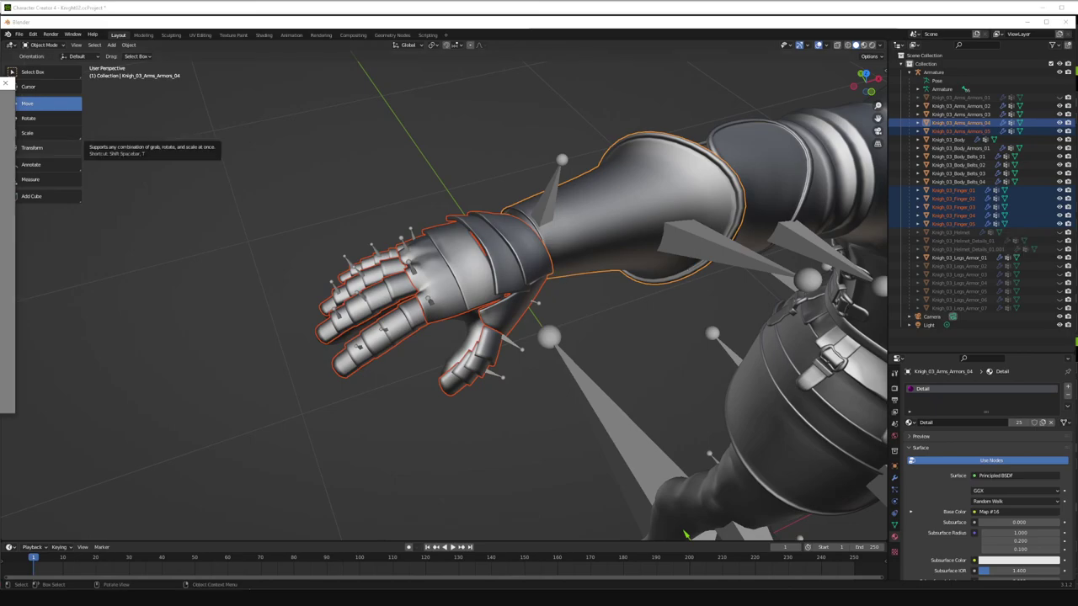
left_click_drag(0, 82, 482, 163)
left_click_drag(501, 243, 568, 266)
left_click_drag(464, 270, 522, 244)
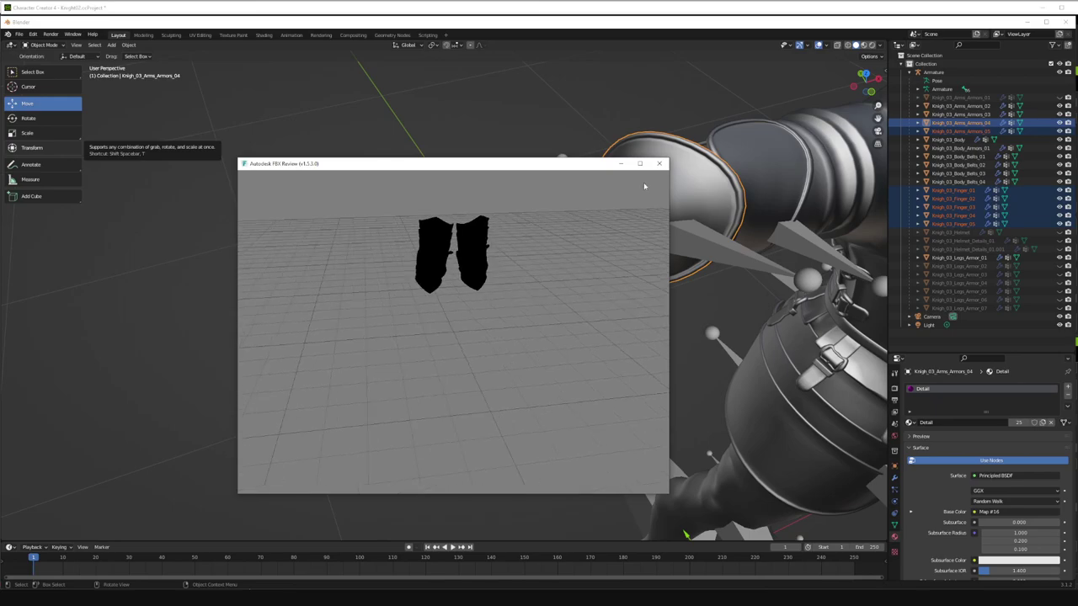
left_click(658, 163)
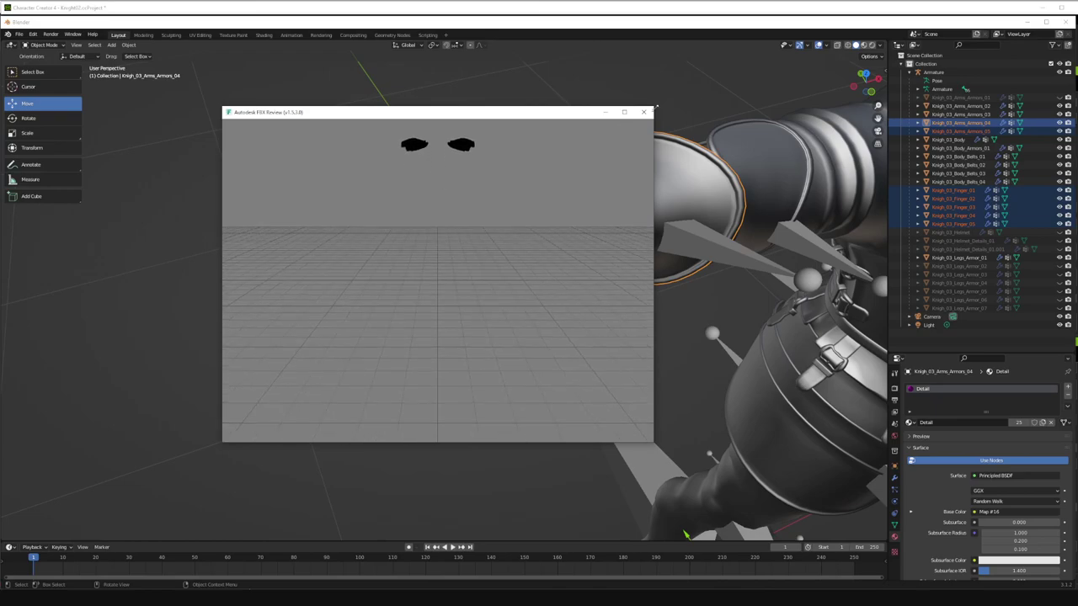
left_click(644, 112)
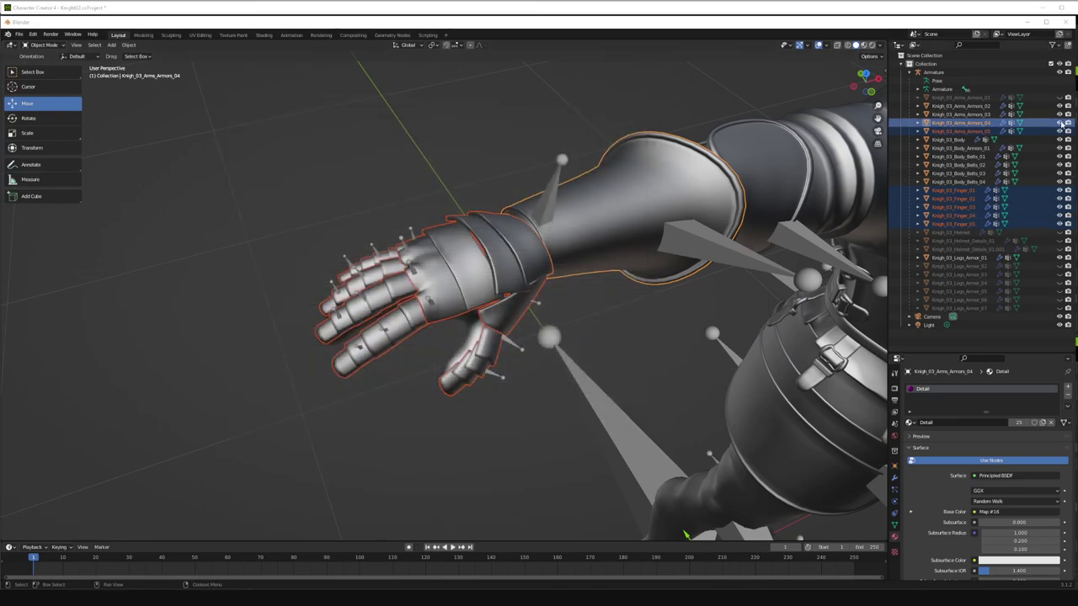
- Hide the exported glove parts: Knigh_03_Arms_Armors_04 and 05 and the five finger meshes
left_click_drag(1059, 123, 1060, 131)
left_click(1060, 190)
left_click_drag(1060, 199, 1059, 224)
middle_click_drag(782, 251, 756, 243)
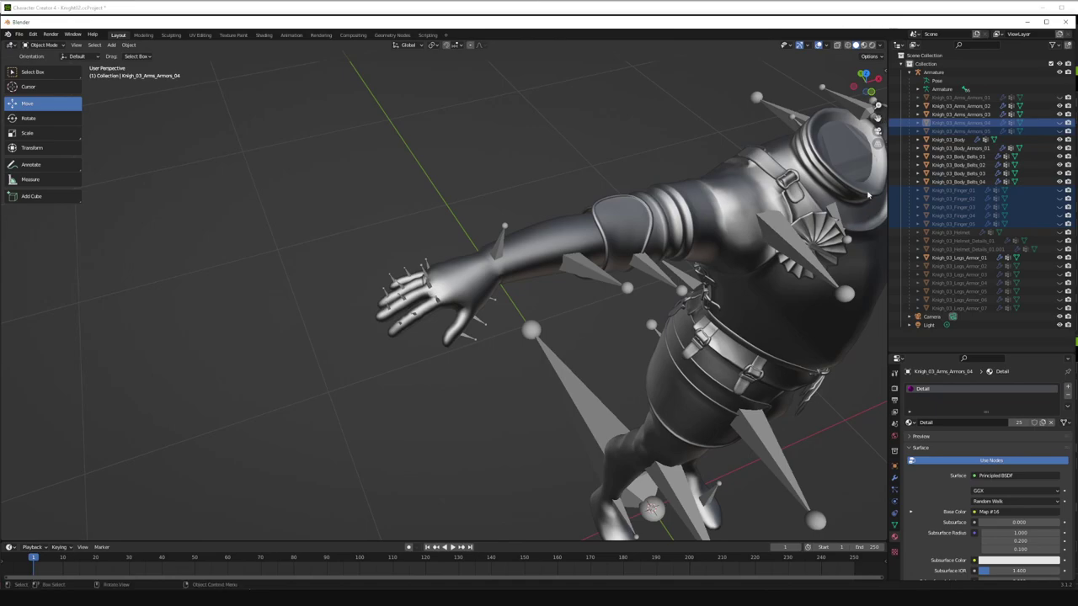
left_click_drag(877, 118, 552, 73)
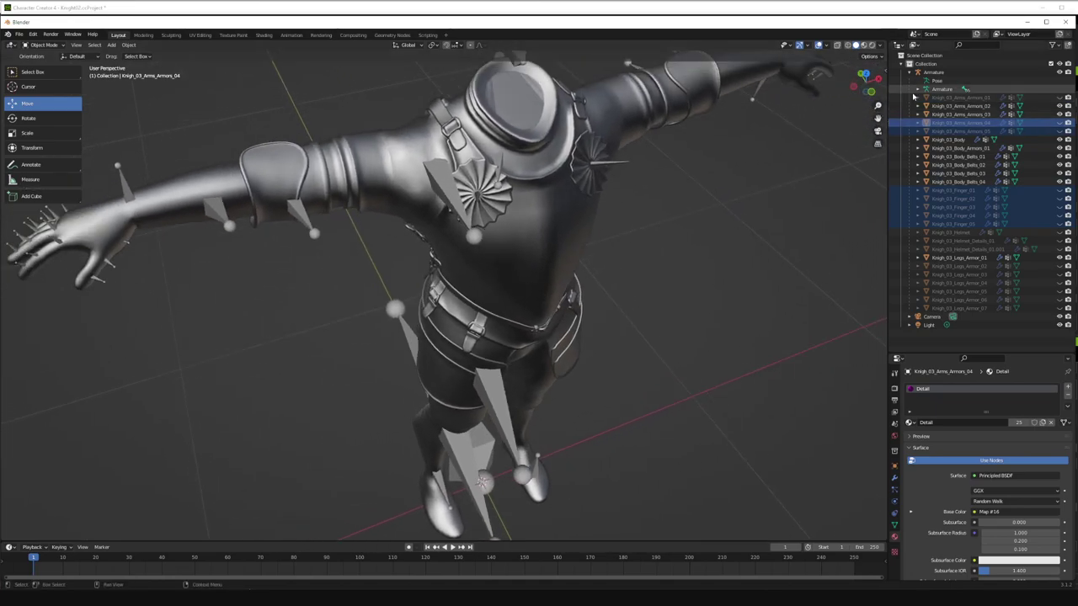
left_click_drag(863, 82, 866, 176)
- Select the hip armor Knigh_03_Legs_Armor_01 and toggle its visibility to check what it covers
left_click(554, 303)
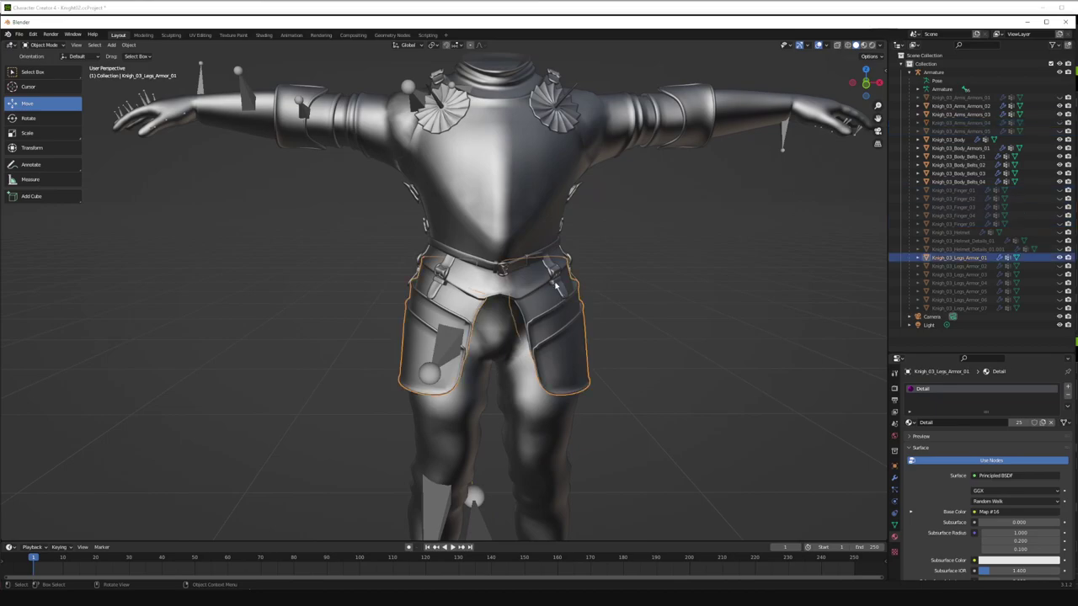
left_click(1060, 259)
left_click(1060, 259)
left_click(1060, 258)
left_click(1060, 258)
left_click(1060, 259)
left_click(1060, 259)
left_click(1060, 259)
left_click(1061, 258)
- Toggle the visibility of the four Body_Belts meshes and Knigh_03_Body_Armors_01 to identify each part
left_click(1059, 183)
left_click(1060, 183)
left_click(1059, 174)
left_click(1059, 174)
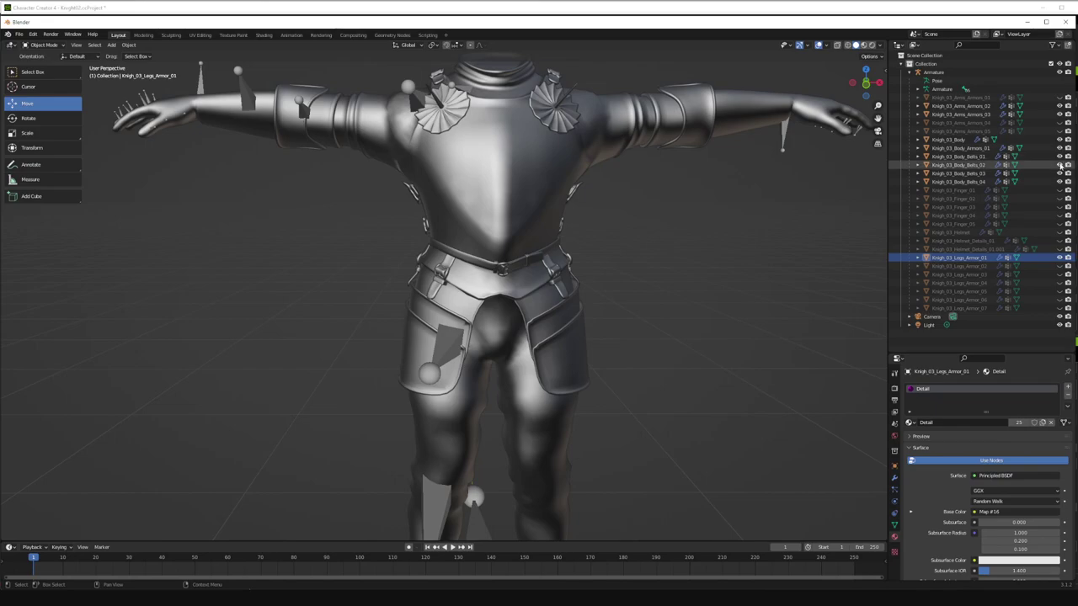
left_click(1060, 166)
left_click(1059, 166)
left_click(1060, 166)
left_click(1060, 166)
left_click(1059, 158)
left_click(1059, 157)
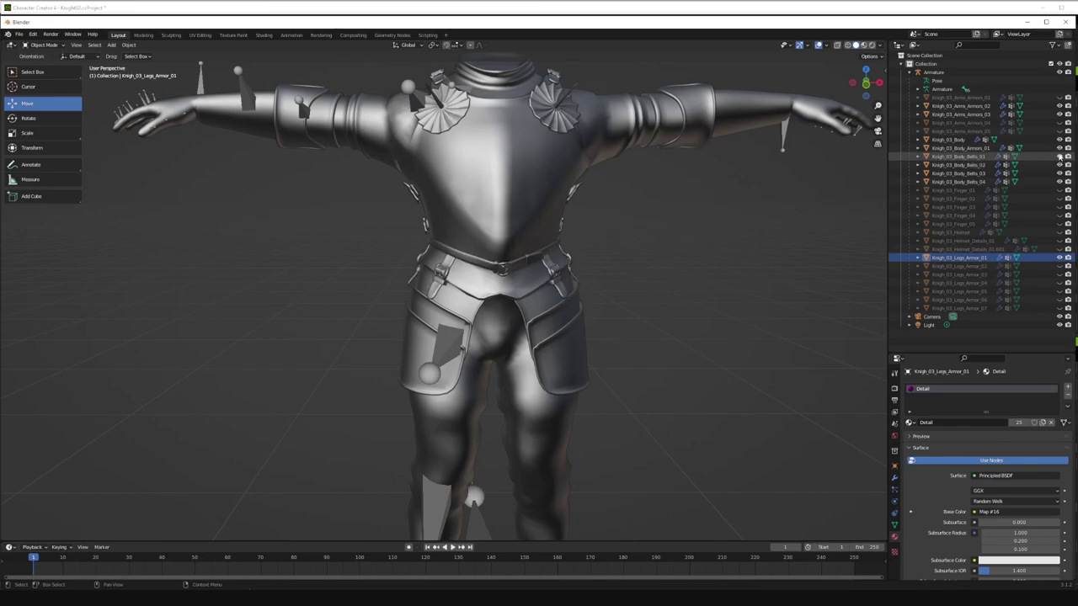
left_click(1059, 148)
left_click(1059, 149)
- Hide the Knigh_03_Body mesh so only the remaining chest, arm and hip detail pieces show
left_click(1059, 140)
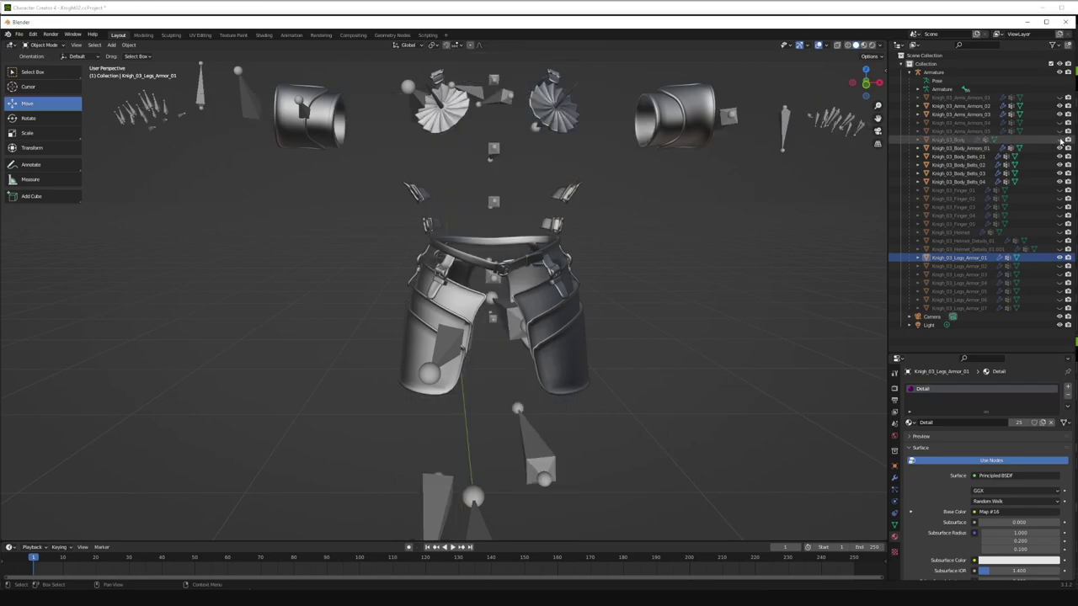
left_click(1060, 140)
left_click(1060, 140)
left_click(1059, 140)
left_click(1060, 139)
scroll(641, 261, "down", 1)
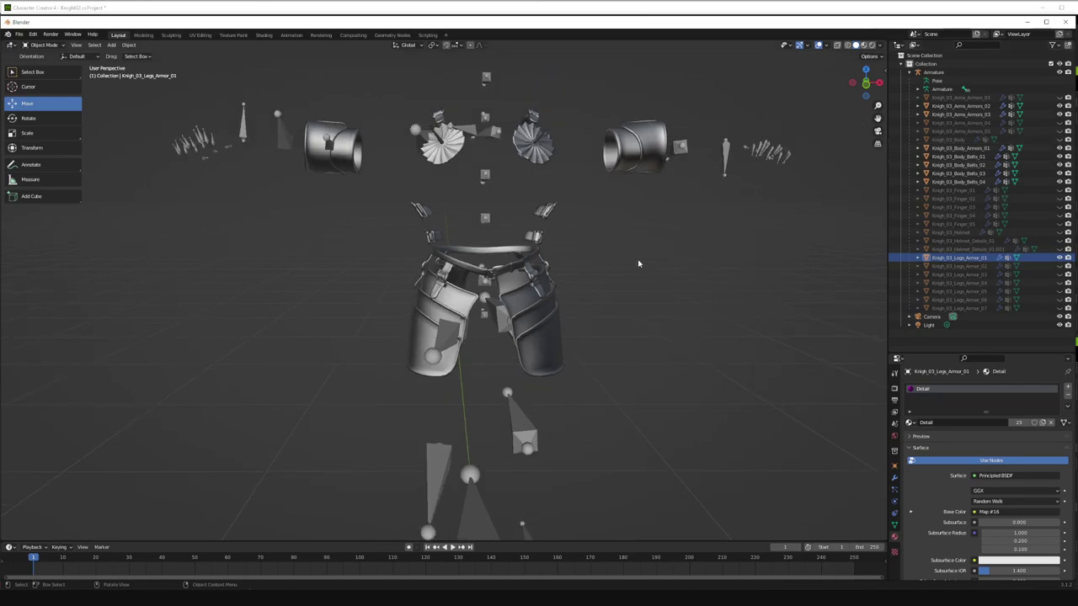
- Select Knigh_03_Arms_Armors_02 and 03, Knigh_03_Body_Armors_01, Knigh_03_Body_Belts_01 through 04 and Knigh_03_Legs_Armor_01 together
left_click(981, 113)
left_click(981, 106, "ctrl")
left_click(986, 148, "ctrl")
left_click(984, 156, "ctrl")
left_click(982, 165, "ctrl")
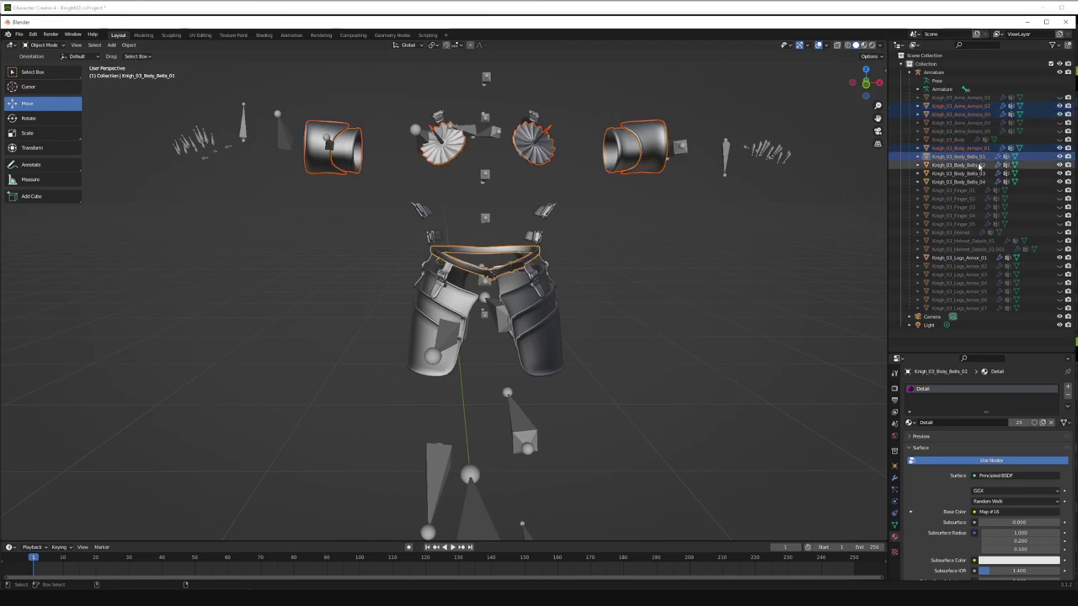
left_click(980, 174, "ctrl")
left_click(978, 182, "ctrl")
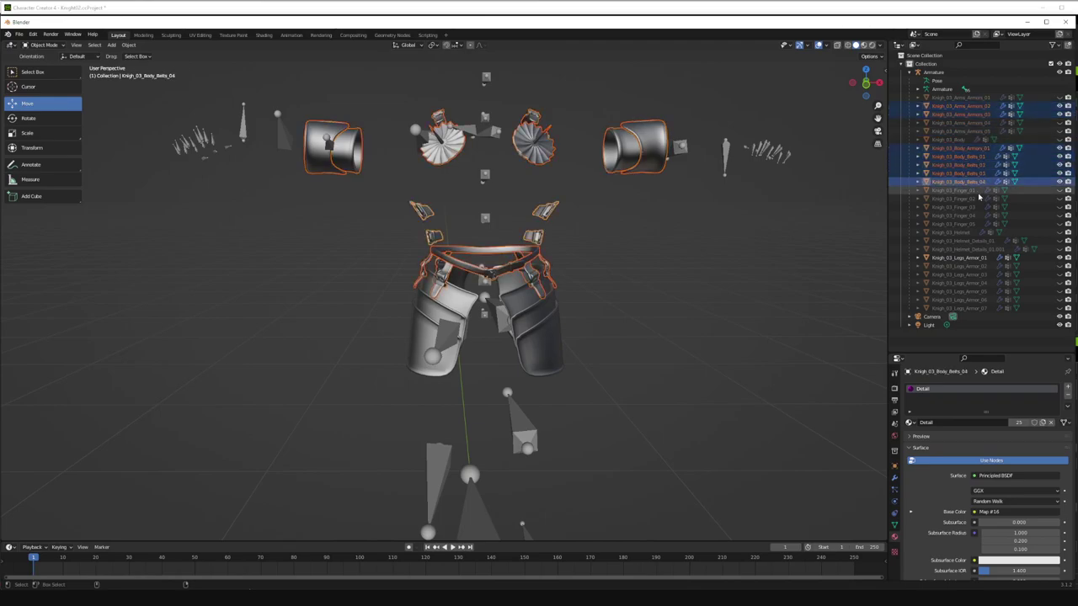
left_click(957, 258, "ctrl")
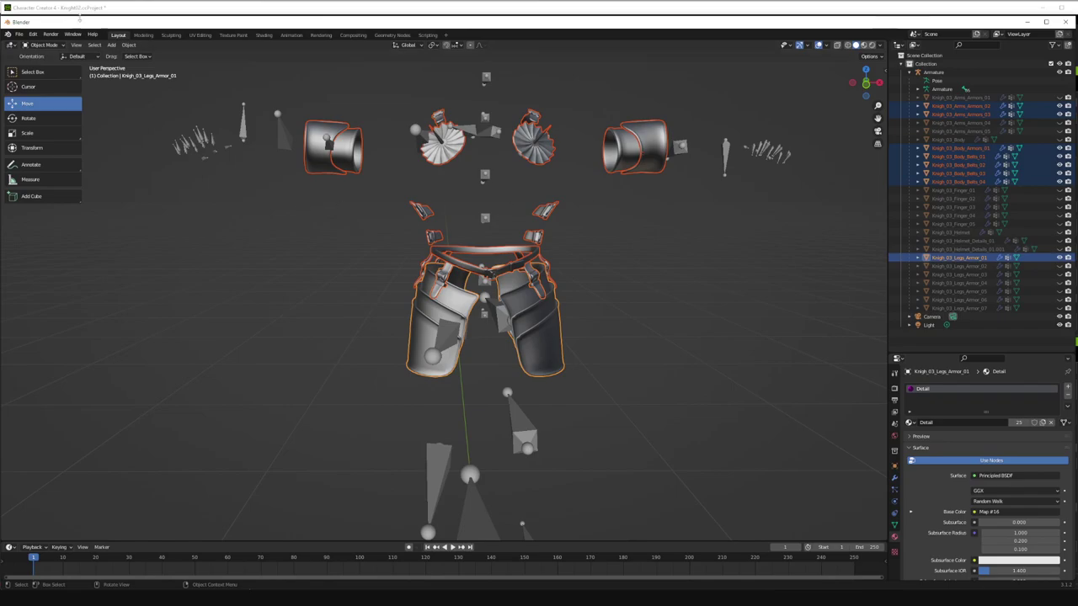
- Export the selected detail meshes as an FBX file named Chest_Details in the SubMeshes folder
left_click(18, 33)
mouse_move(33, 156)
left_click(127, 231)
left_click(430, 427)
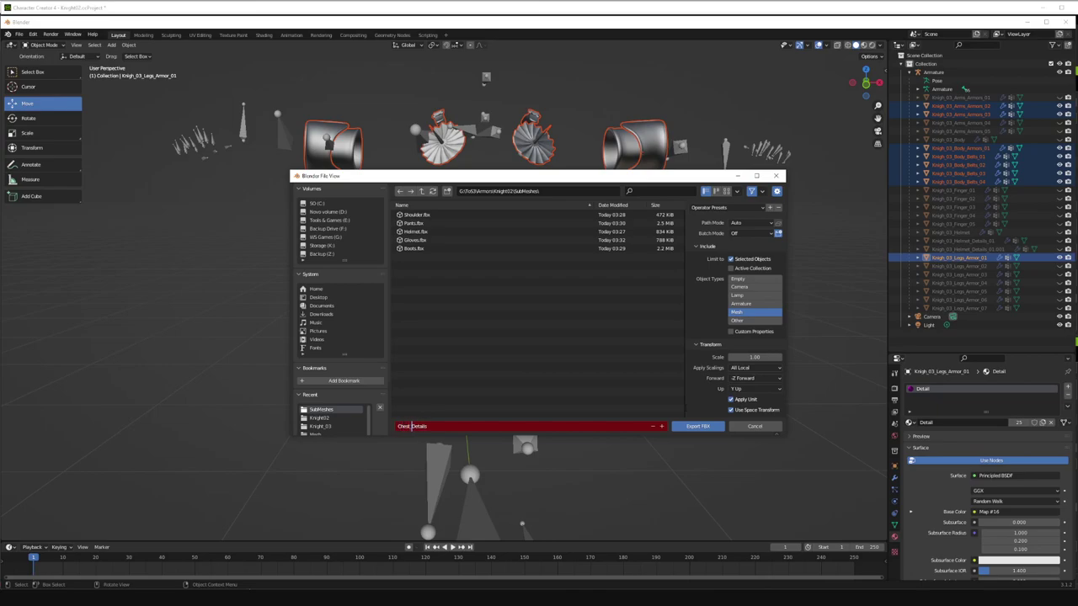
left_click(696, 426)
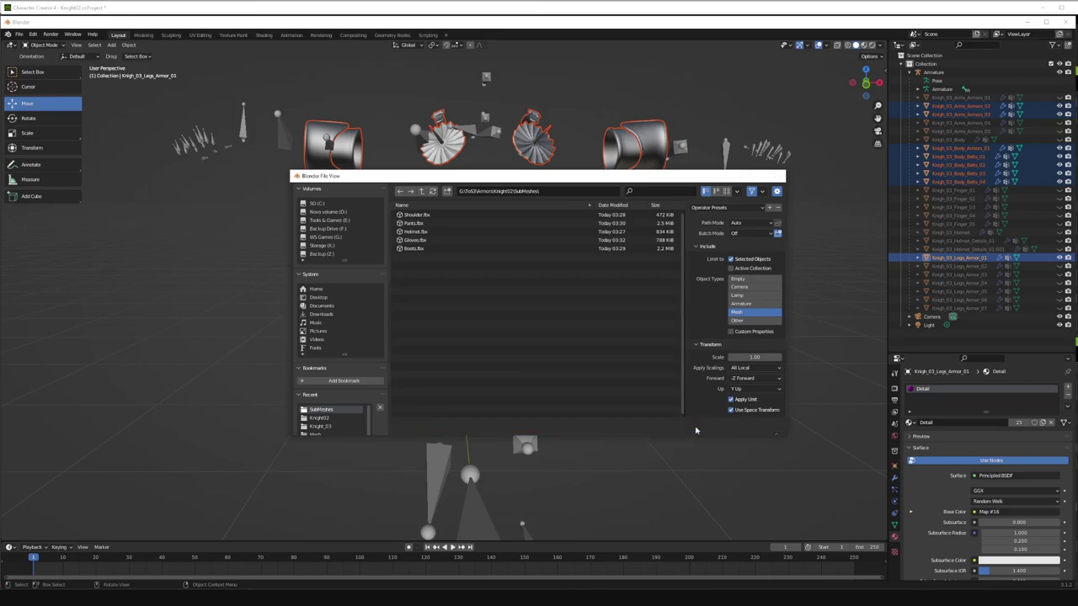
- Hide the exported chest detail meshes: the hip armor, the four belts, Knigh_03_Body_Armors_01 and Knigh_03_Arms_Armors_02 and 03
left_click(1059, 266)
left_click(1059, 182)
left_click(1059, 174)
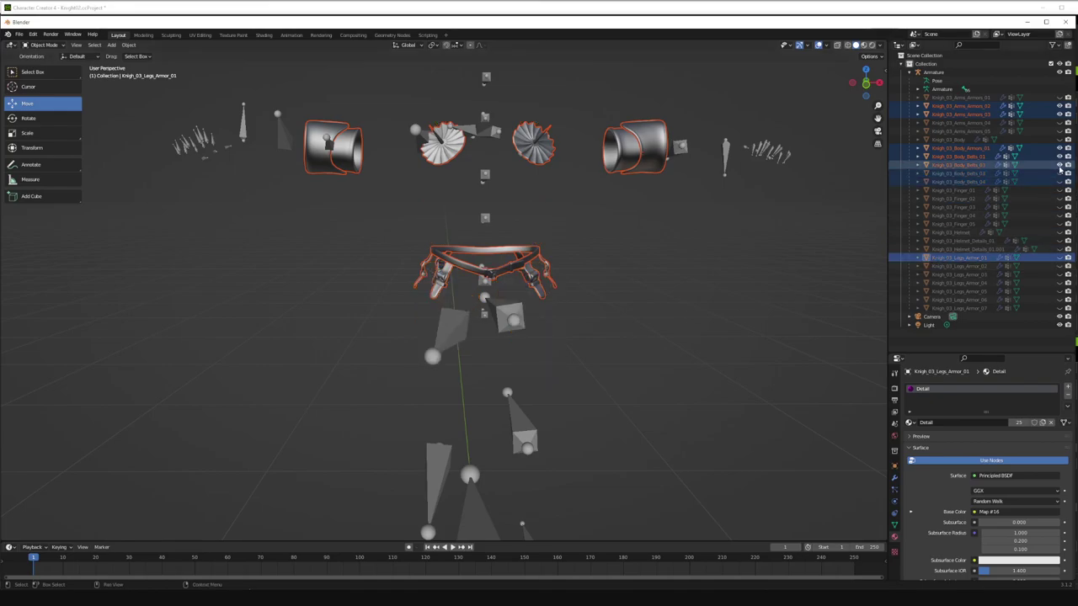
left_click(1059, 165)
left_click(1060, 156)
left_click(1059, 148)
left_click(1060, 113)
left_click(1059, 106)
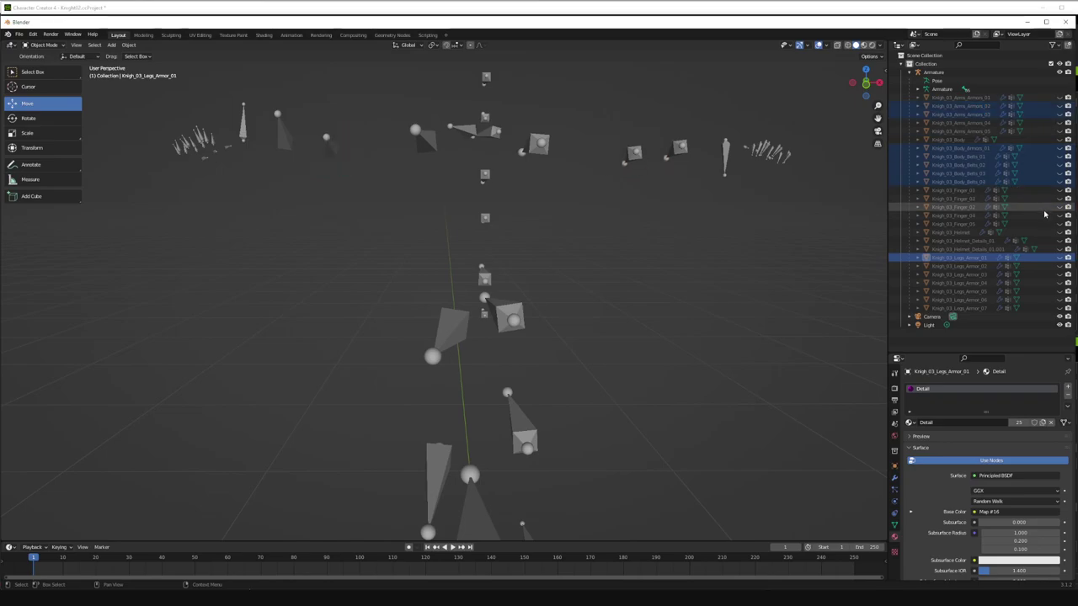
- Unhide the Knigh_03_Body mesh and run an FBX export for it into the SubMeshes folder under a new file name
left_click(1060, 140)
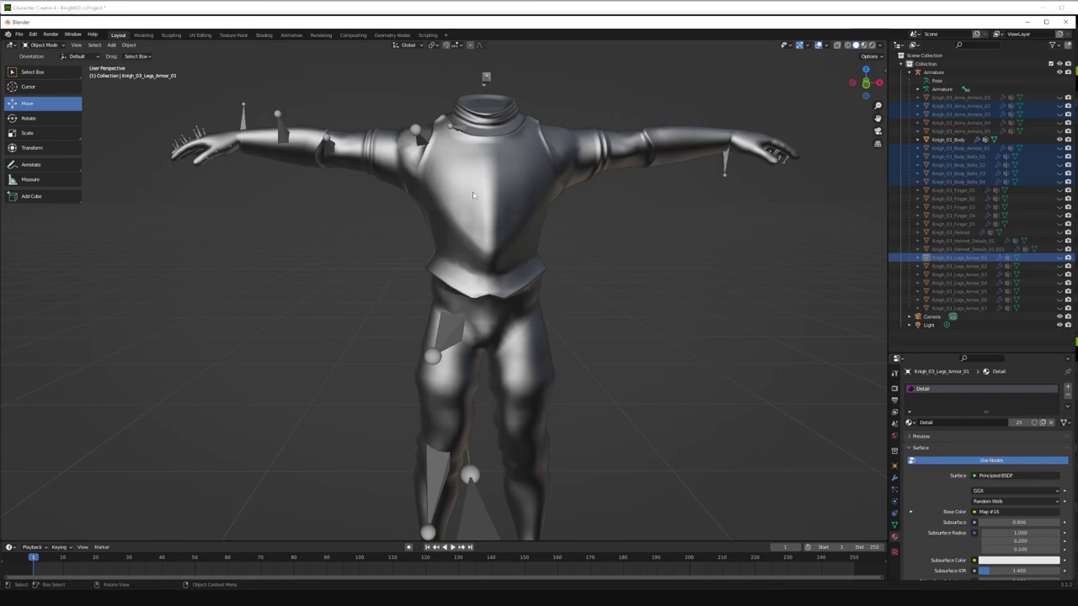
left_click(18, 34)
mouse_move(34, 156)
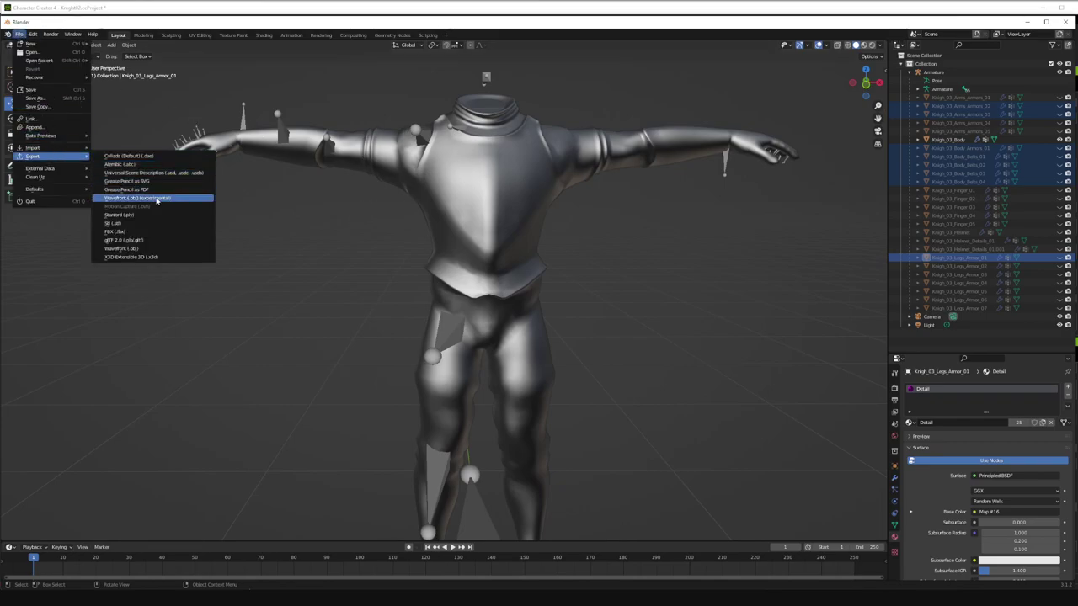
left_click(119, 232)
left_click(479, 425)
left_click(424, 426)
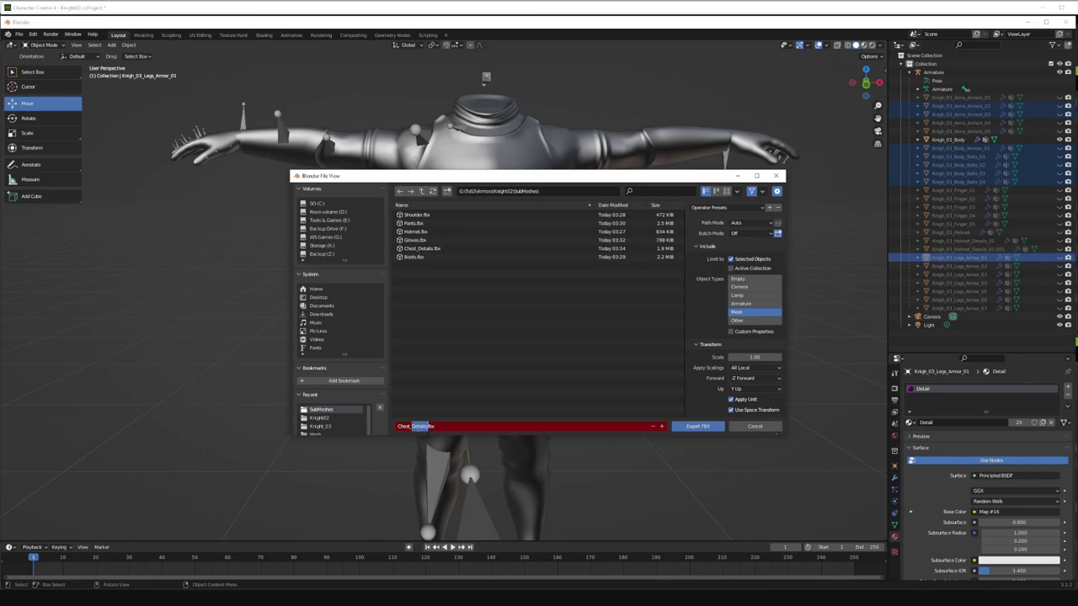
left_click(697, 426)
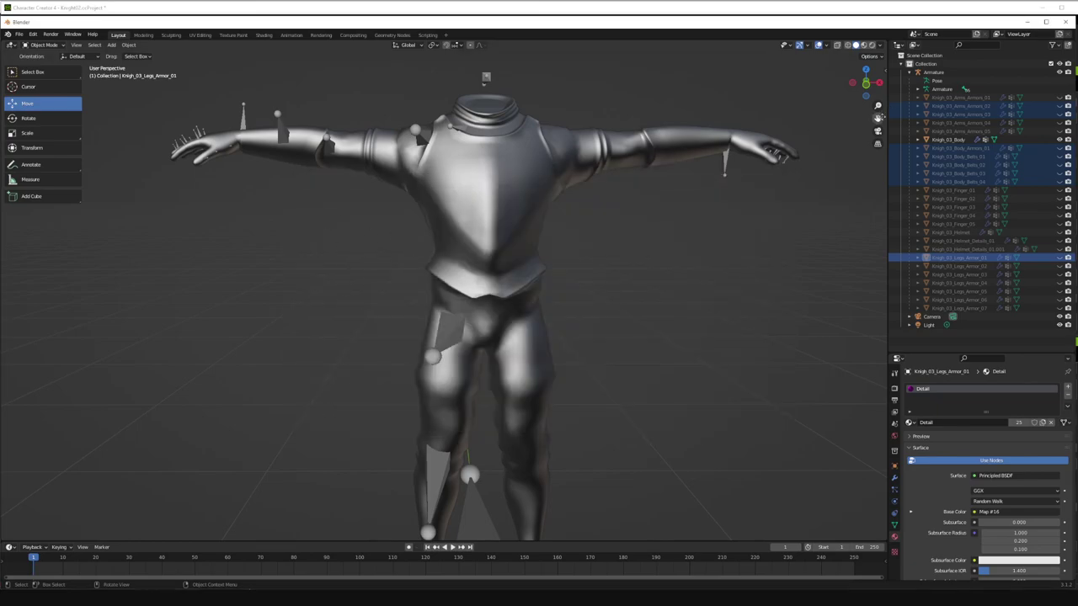
left_click_drag(865, 86, 859, 127)
left_click_drag(640, 99, 25, 107)
left_click_drag(236, 100, 629, 223)
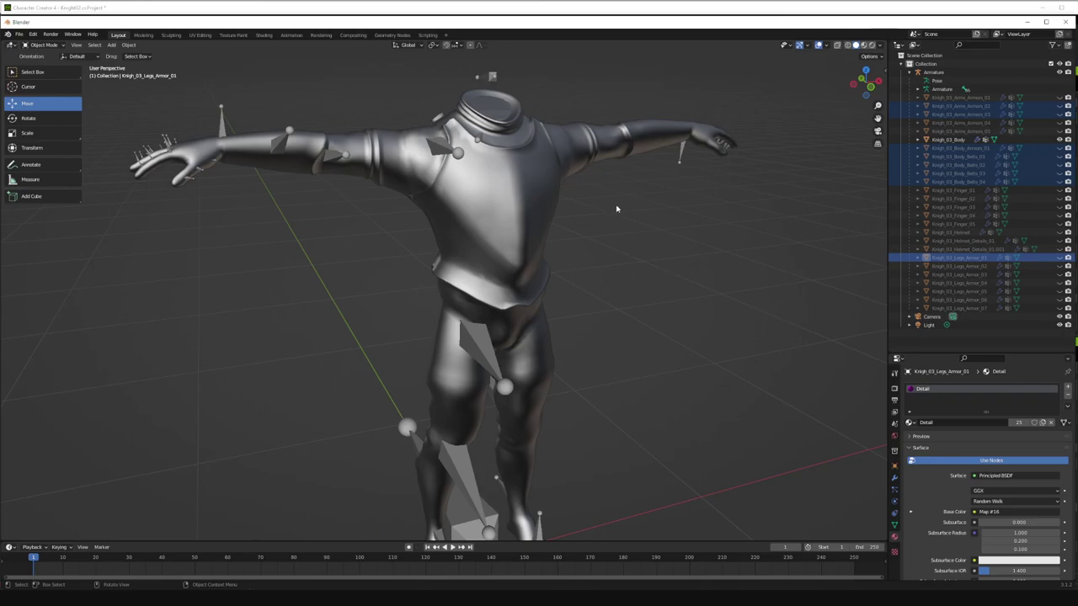
- Switch to Character Creator 4 and frame the base character from the front, narrowing the Modify panel to fit both outstretched arms in view
mouse_move(878, 118)
left_mouse_down()
mouse_move(876, 106)
mouse_move(874, 128)
left_mouse_up()
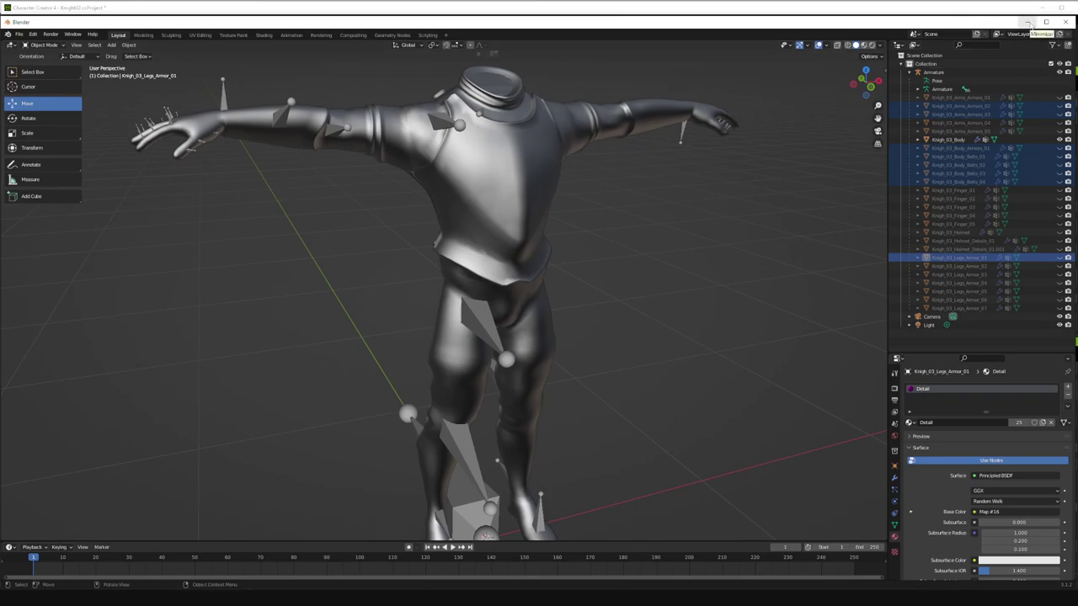
left_click(1029, 23)
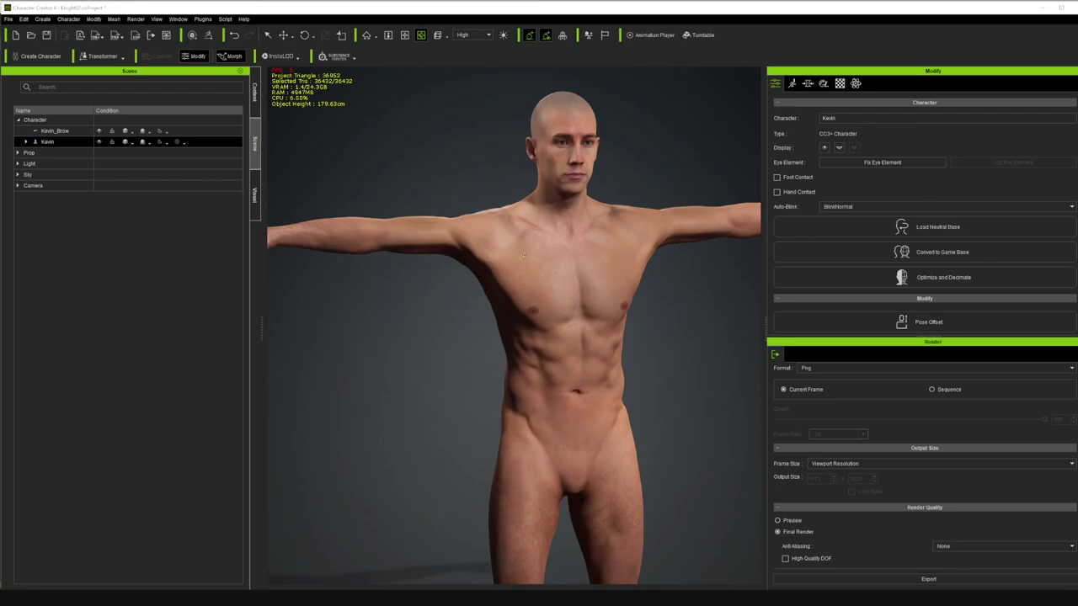
scroll(522, 254, "down", 2)
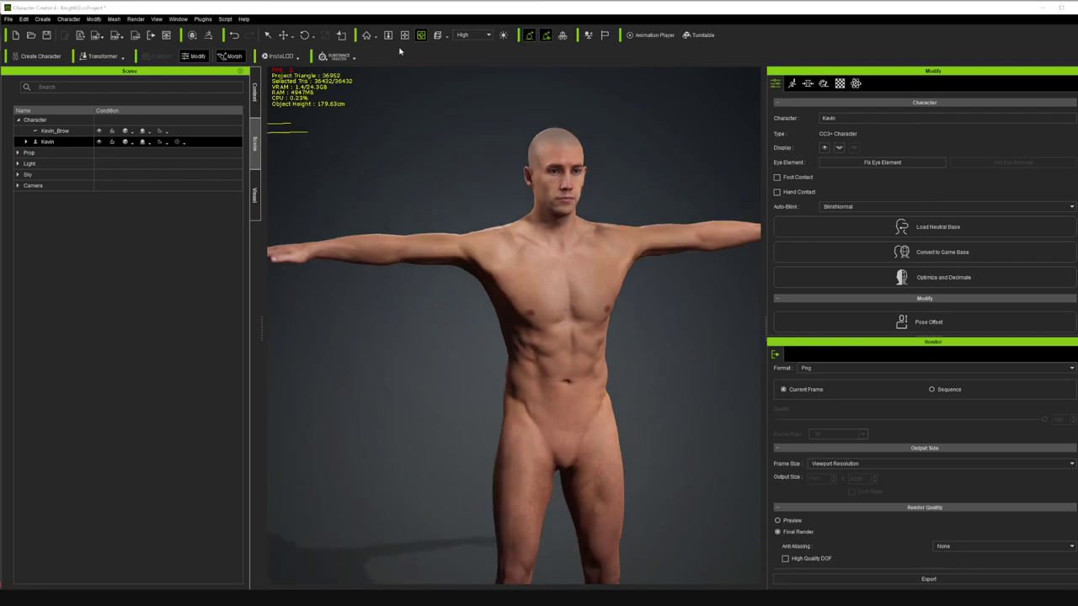
left_click(404, 36)
left_click_drag(549, 271, 528, 234)
scroll(543, 223, "down", 2)
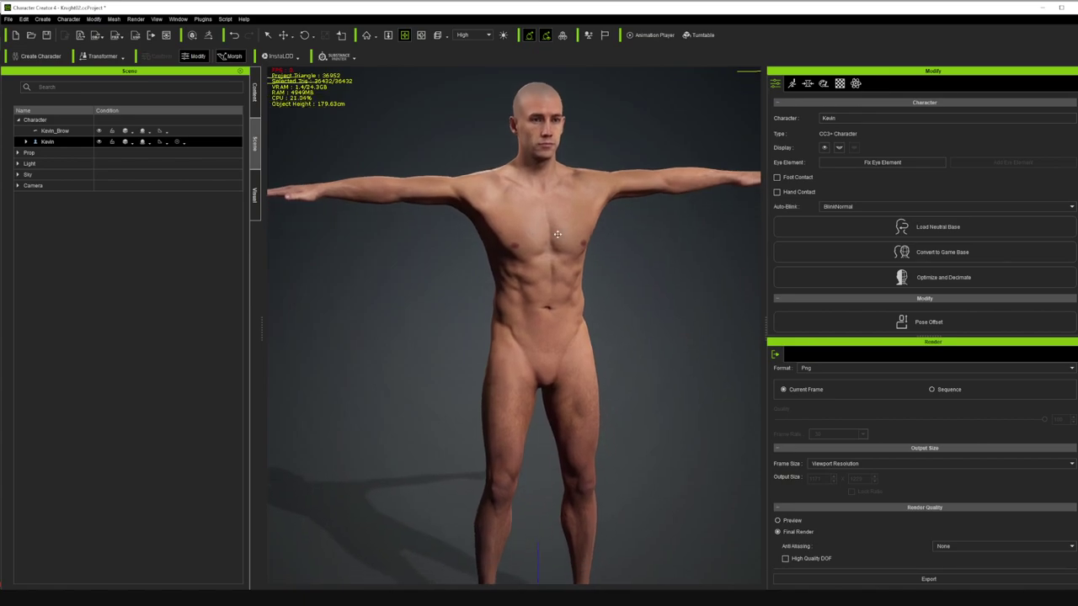
left_click(421, 35)
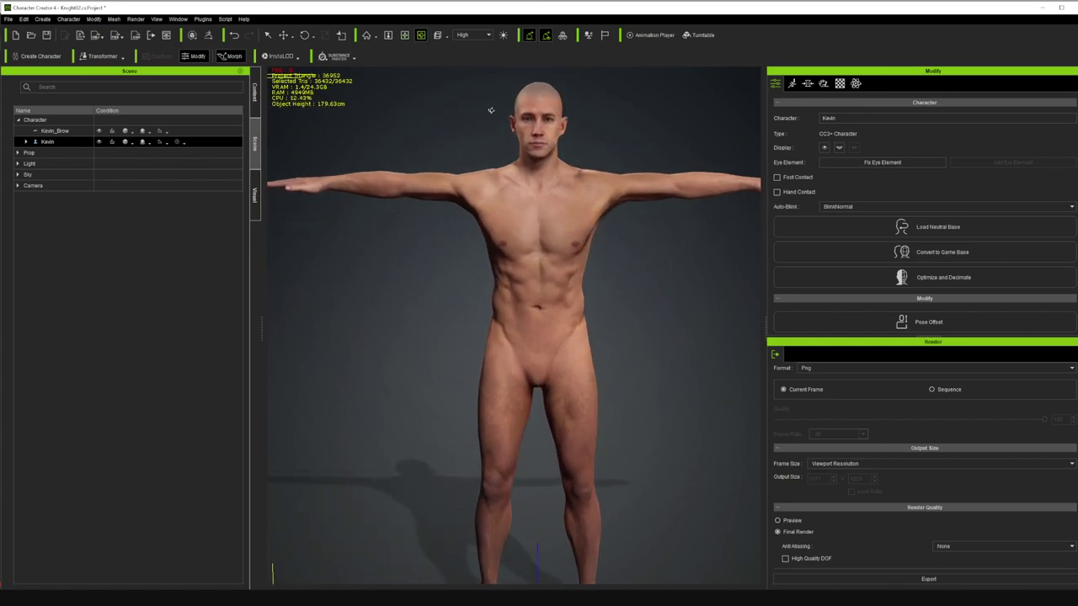
left_click_drag(766, 152, 843, 152)
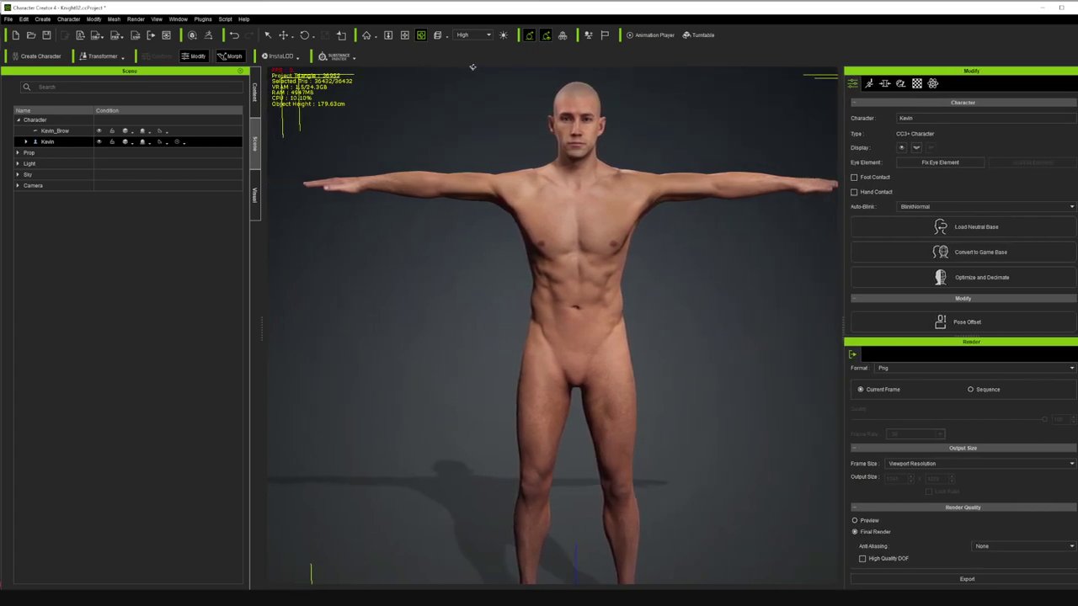
left_click(404, 35)
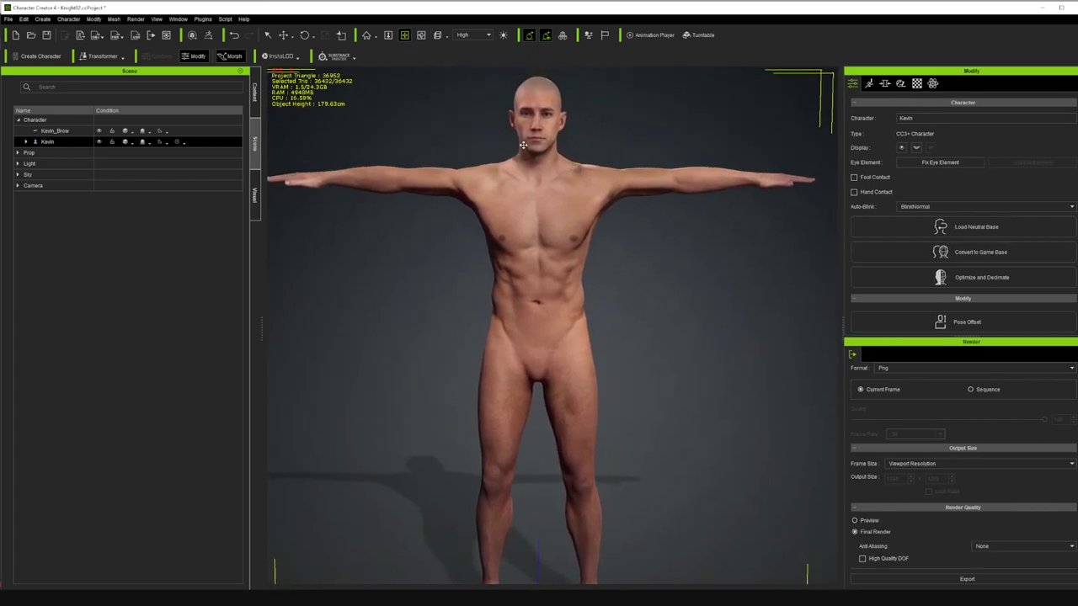
- Import Chest_Details.fbx from the SubMeshes folder as an accessory and merge its meshes
left_click(64, 18)
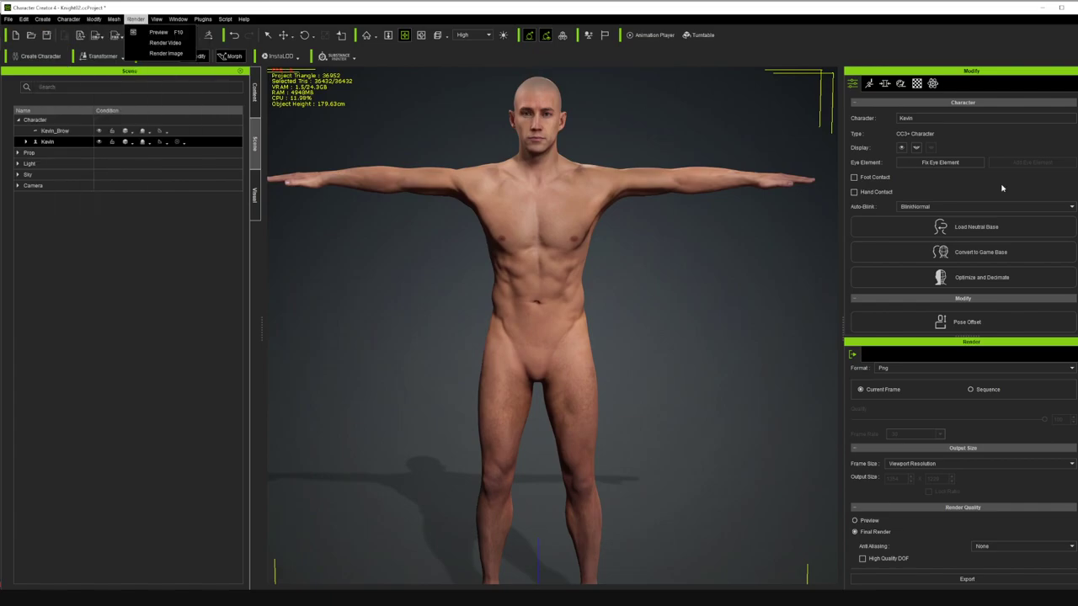
mouse_move(44, 18)
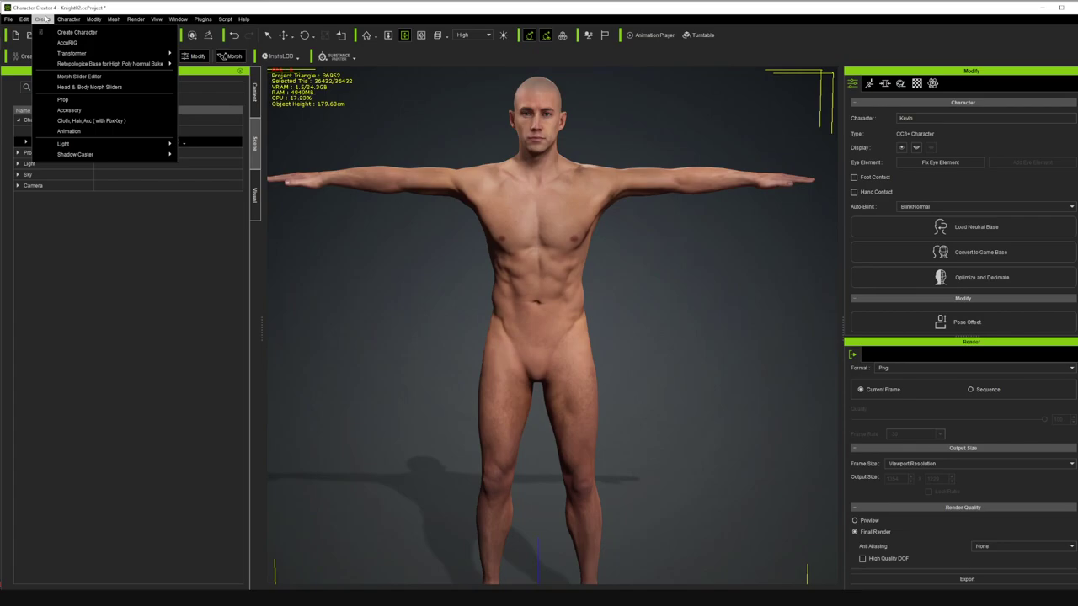
left_click(69, 111)
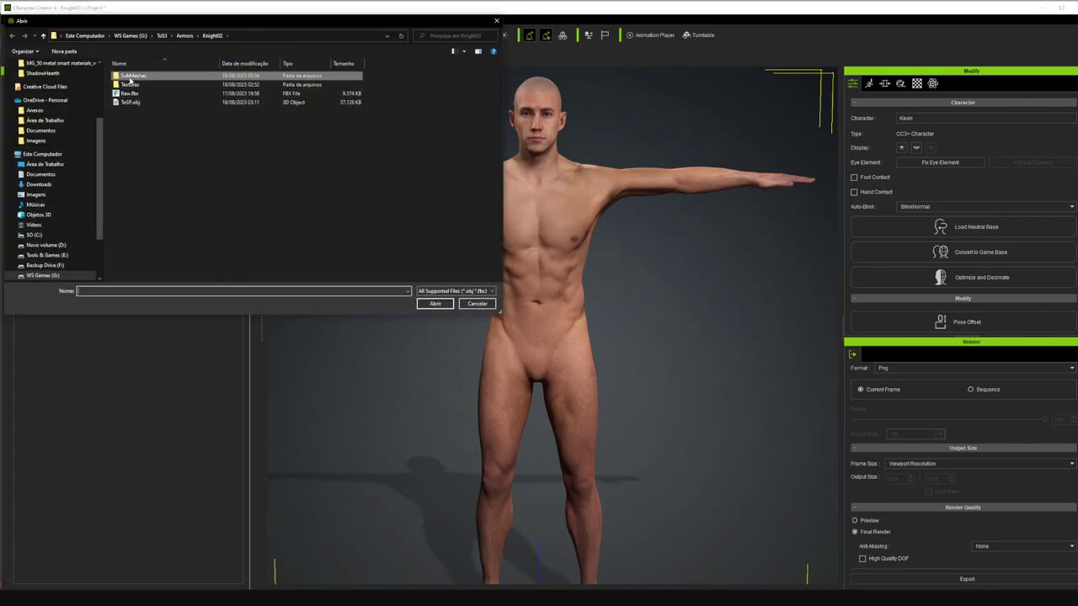
double_click(131, 75)
double_click(139, 103)
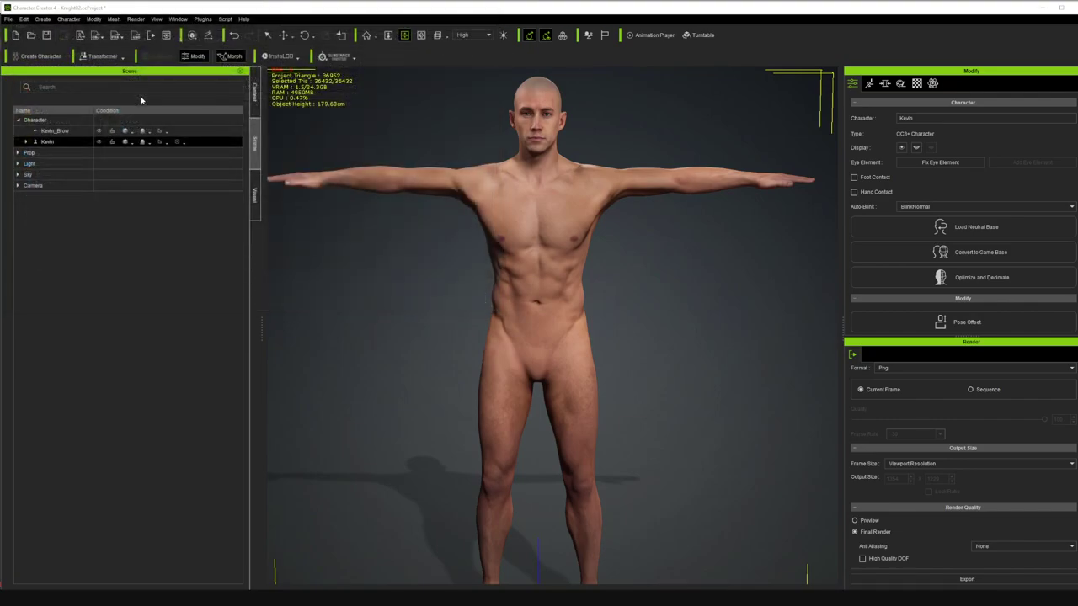
left_click(511, 321)
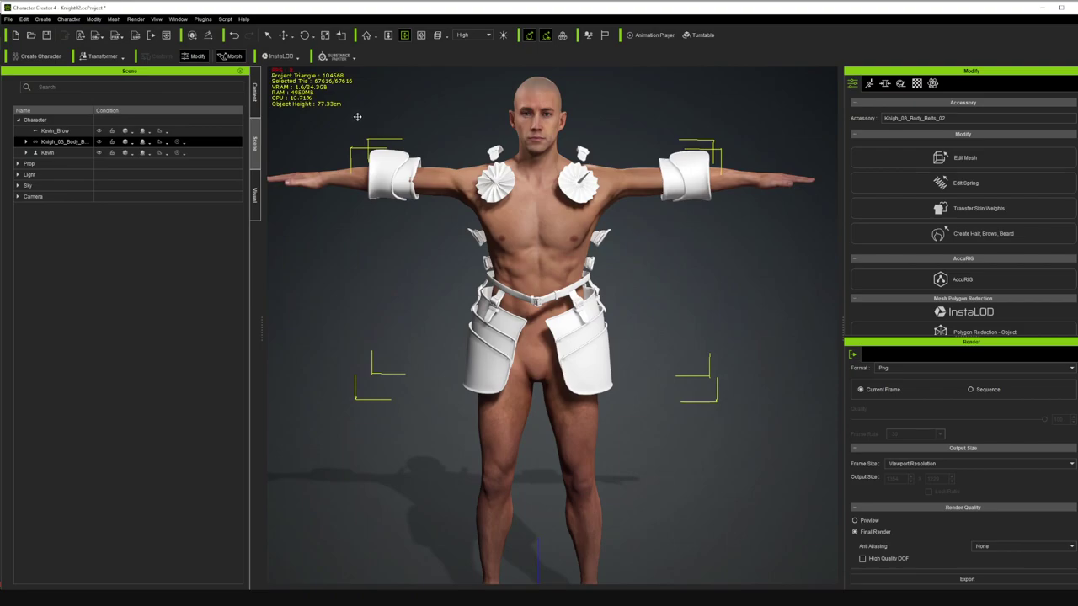
- Try to import another armor FBX from the SubMeshes folder as an accessory
left_click(42, 18)
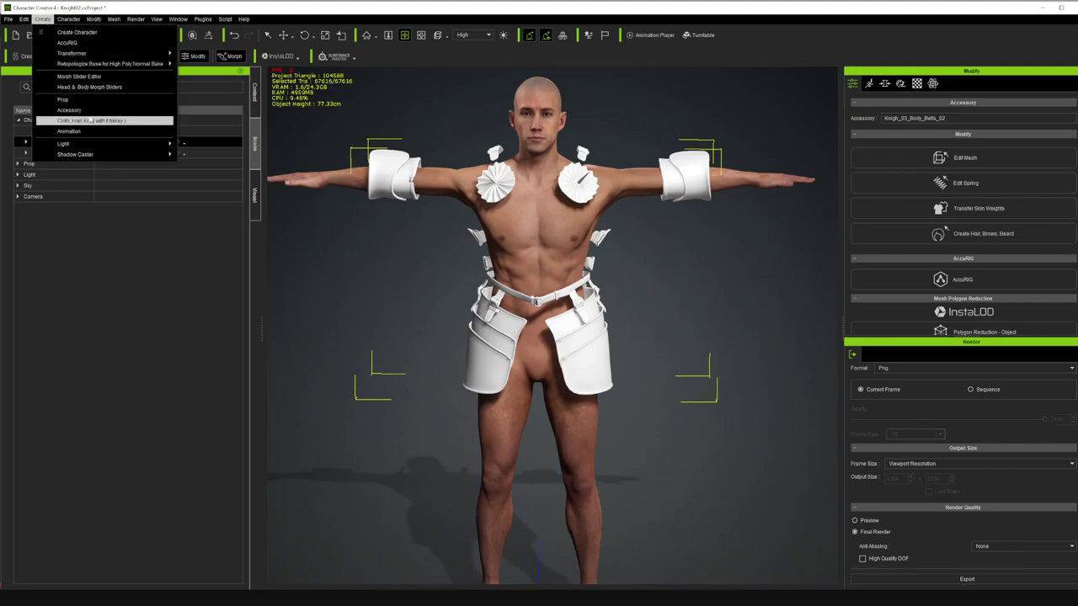
left_click(86, 116)
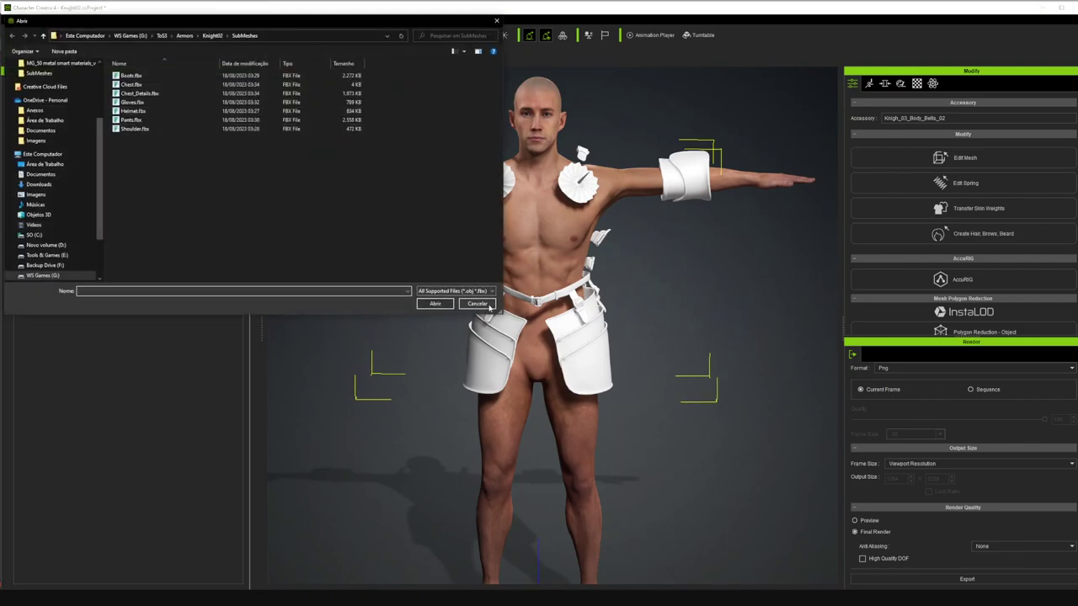
left_click(489, 306)
left_click(42, 18)
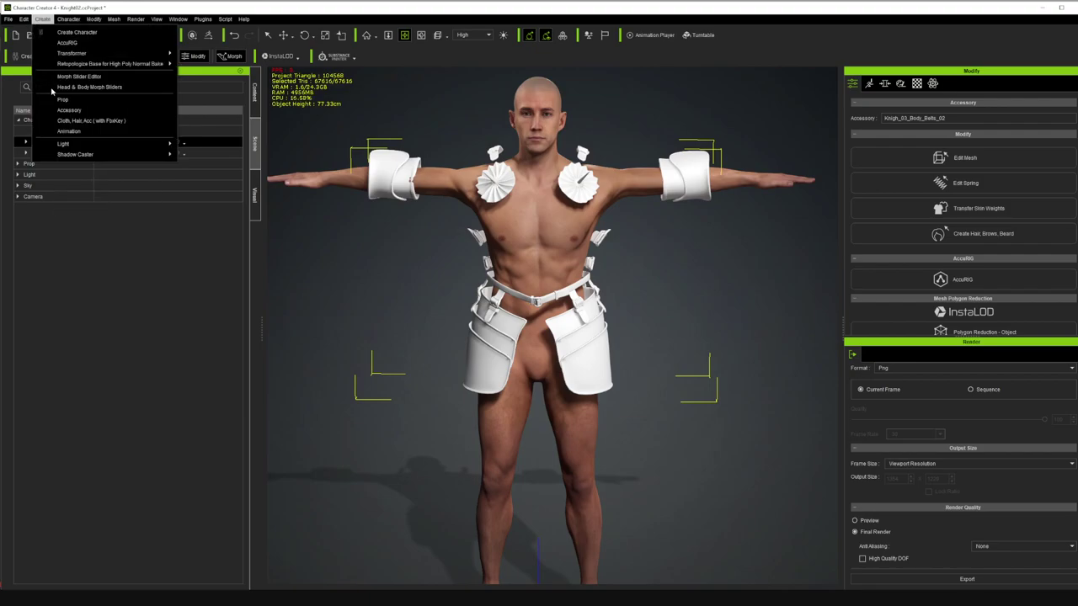
left_click(69, 110)
double_click(134, 93)
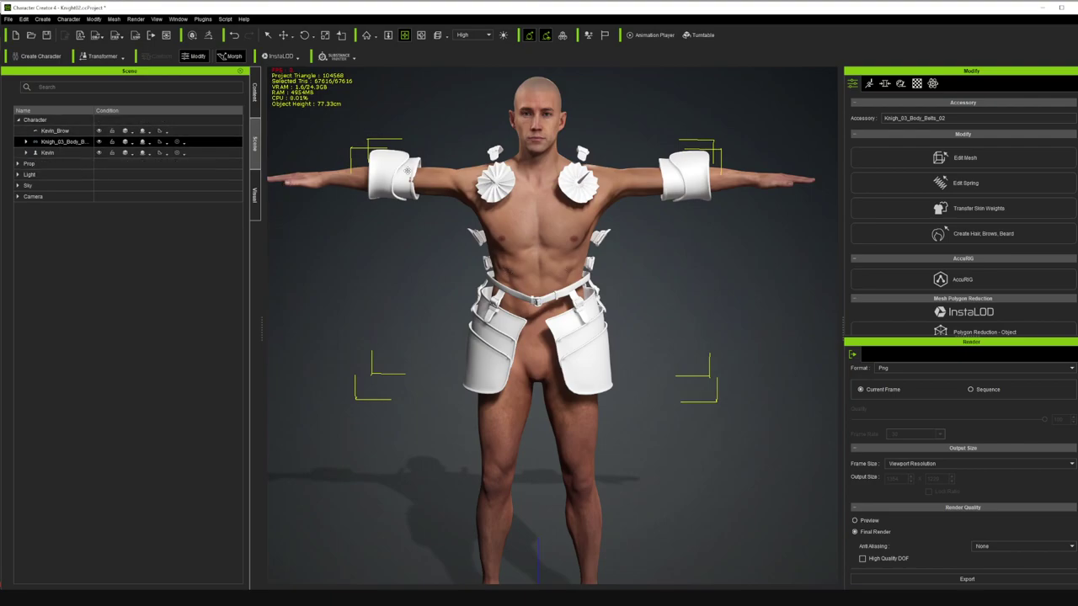
- Widen the scene list's Name column and delete the Knigh_03_Body_Belts_02 accessory
left_click_drag(93, 110, 118, 110)
double_click(94, 141)
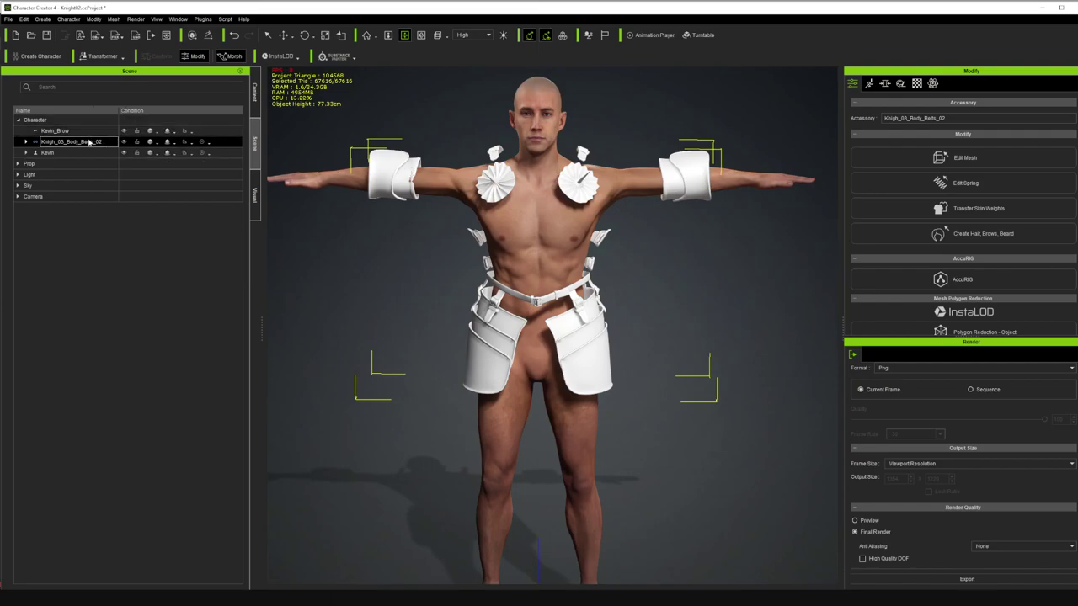
left_click(42, 18)
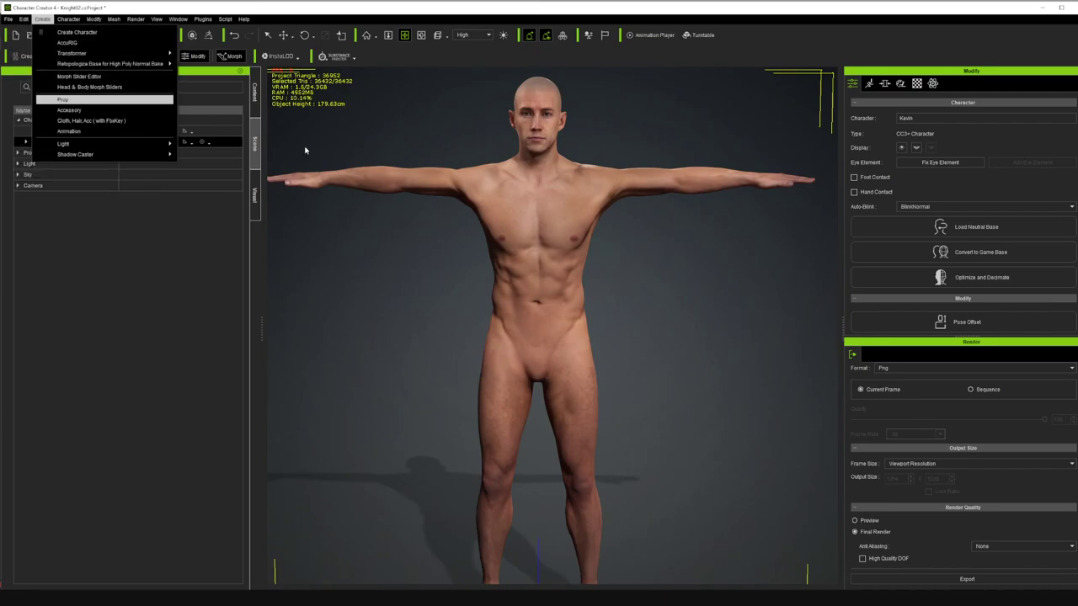
key("Escape")
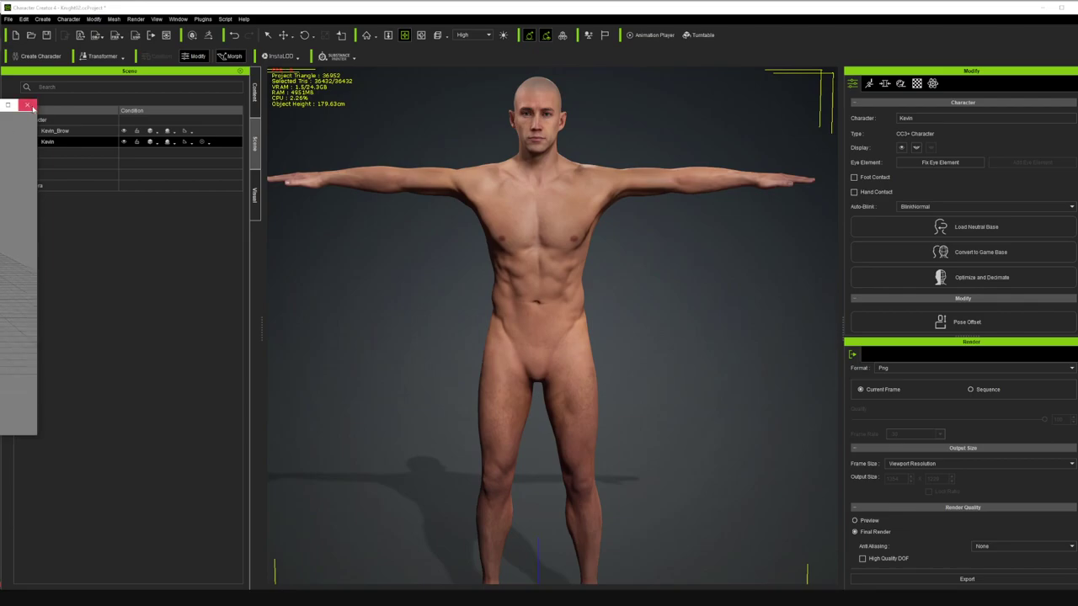
- Switch to Blender, select the Knigh_03_Body mesh and export it as FBX, overwriting Chest.fbx in the SubMeshes folder
key("alt+Tab")
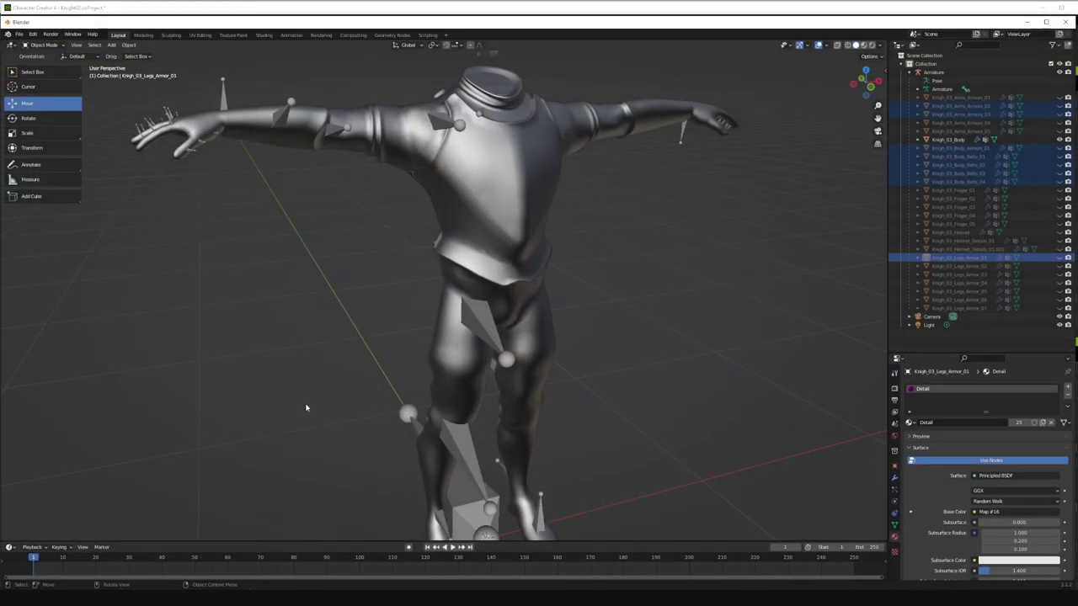
left_click(428, 177)
left_click(19, 34)
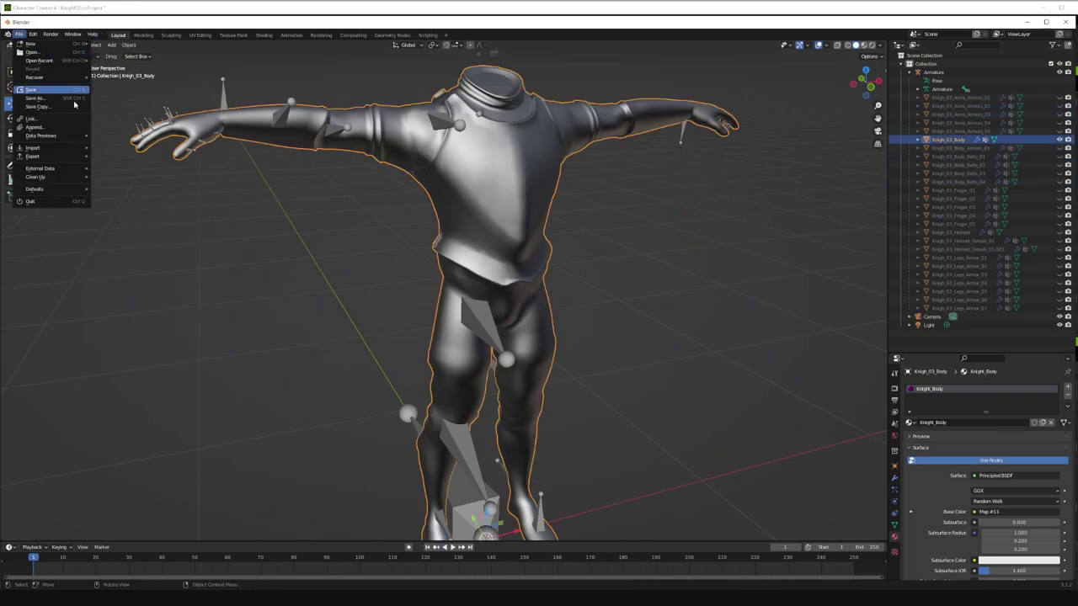
mouse_move(34, 156)
left_click(126, 231)
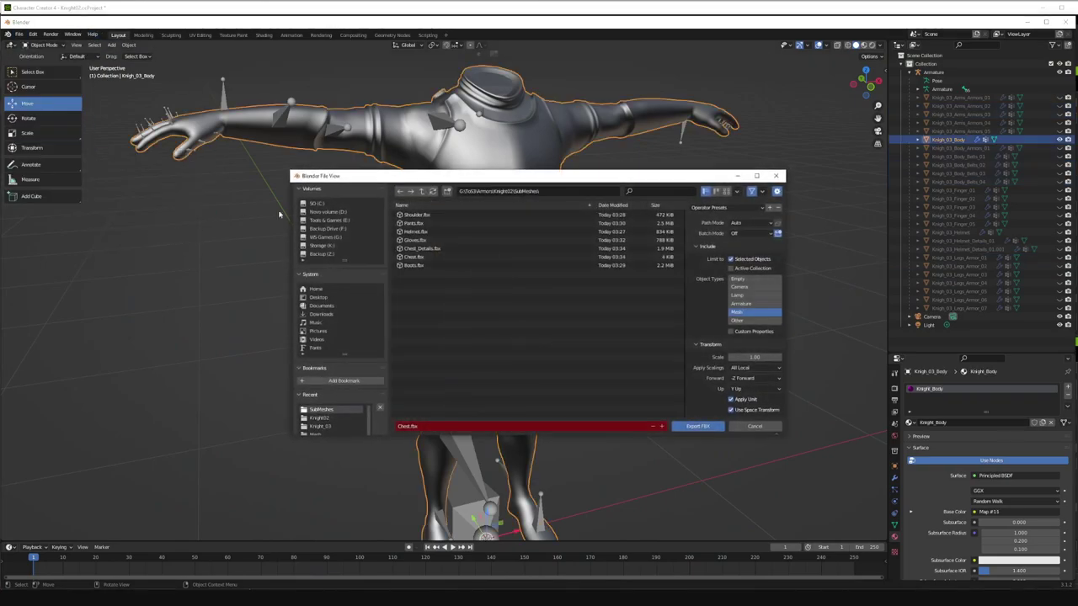
double_click(414, 257)
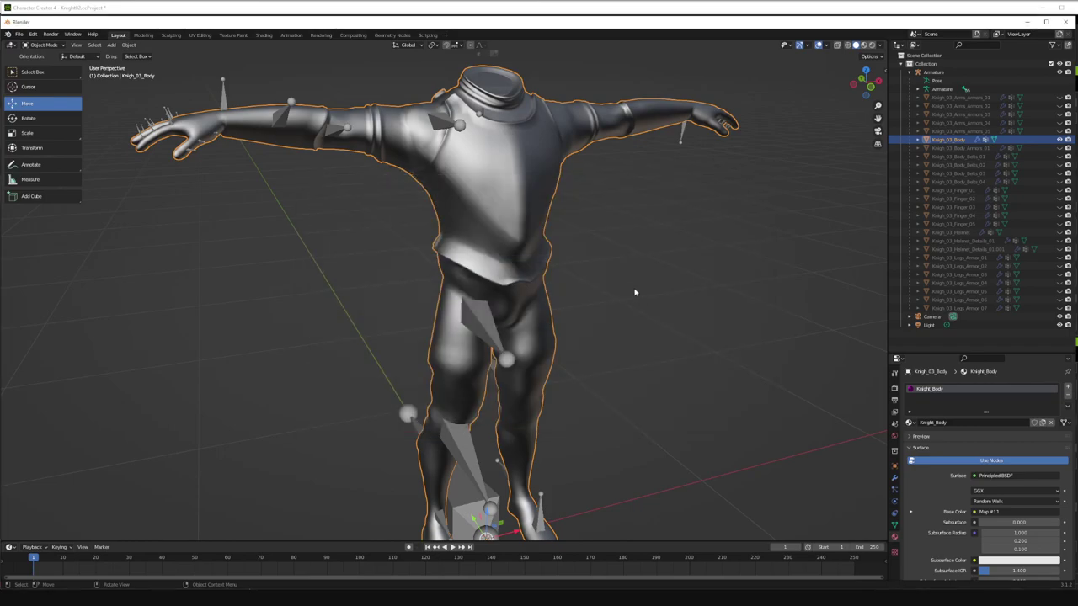
- Switch to Character Creator 4 and import Chest.fbx from the SubMeshes folder as an accessory
left_click(1027, 23)
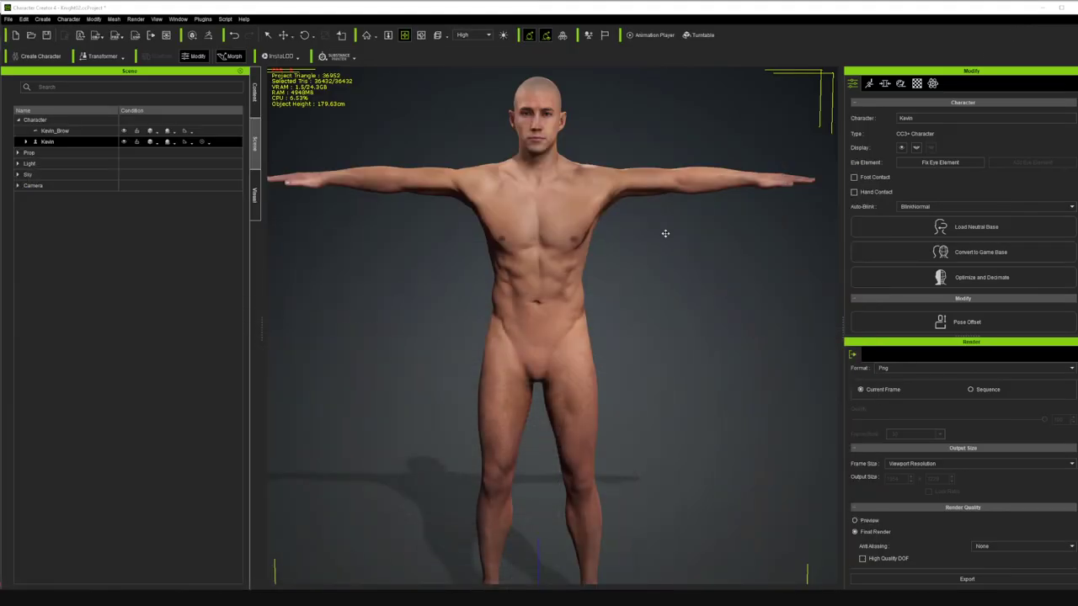
left_click(23, 18)
left_click(76, 111)
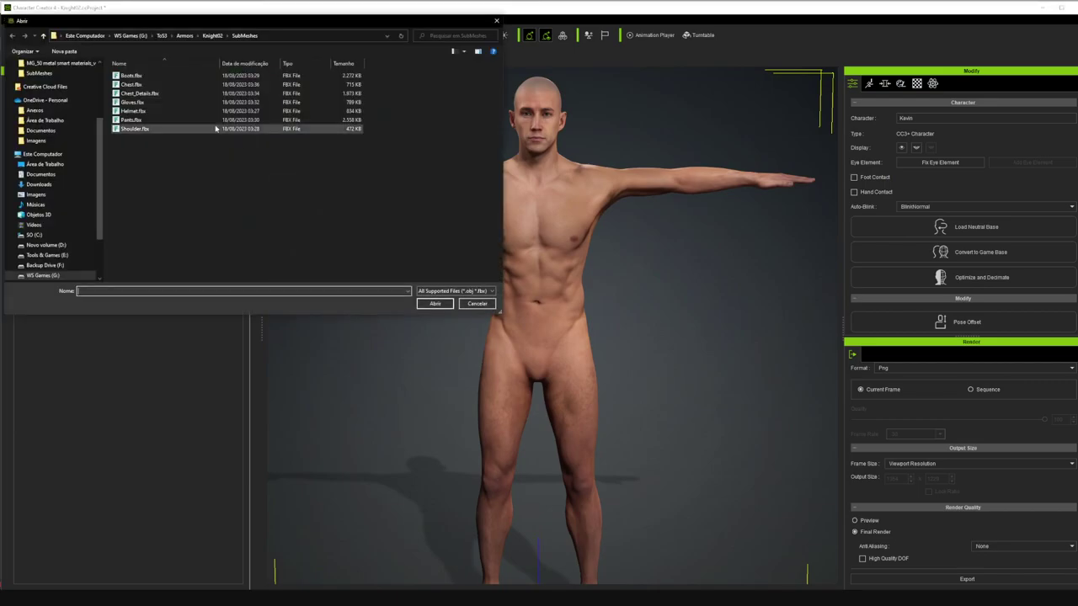
double_click(136, 85)
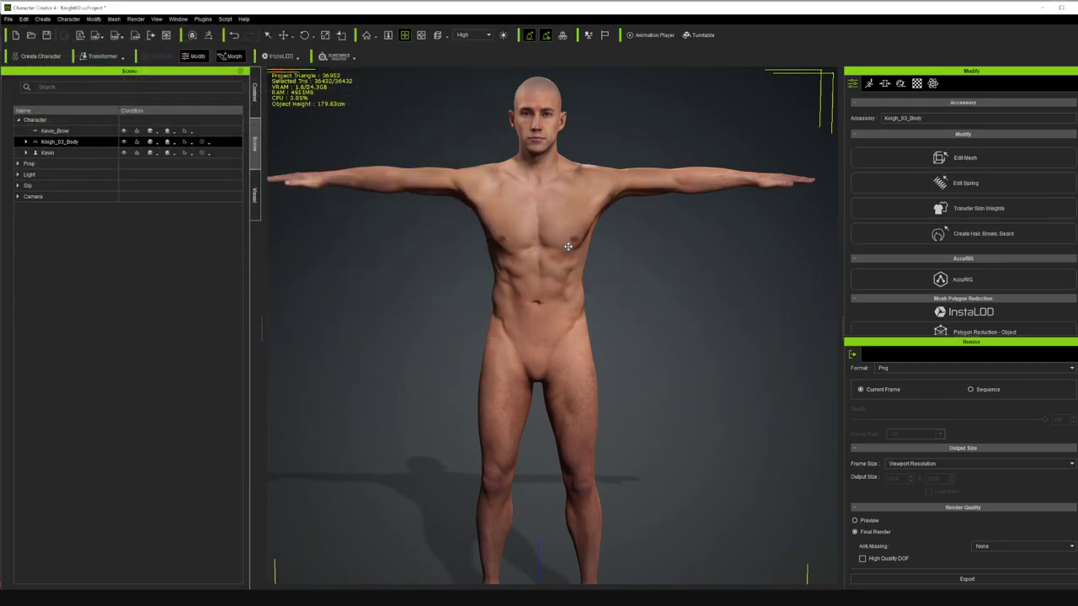
scroll(574, 247, "down", 4)
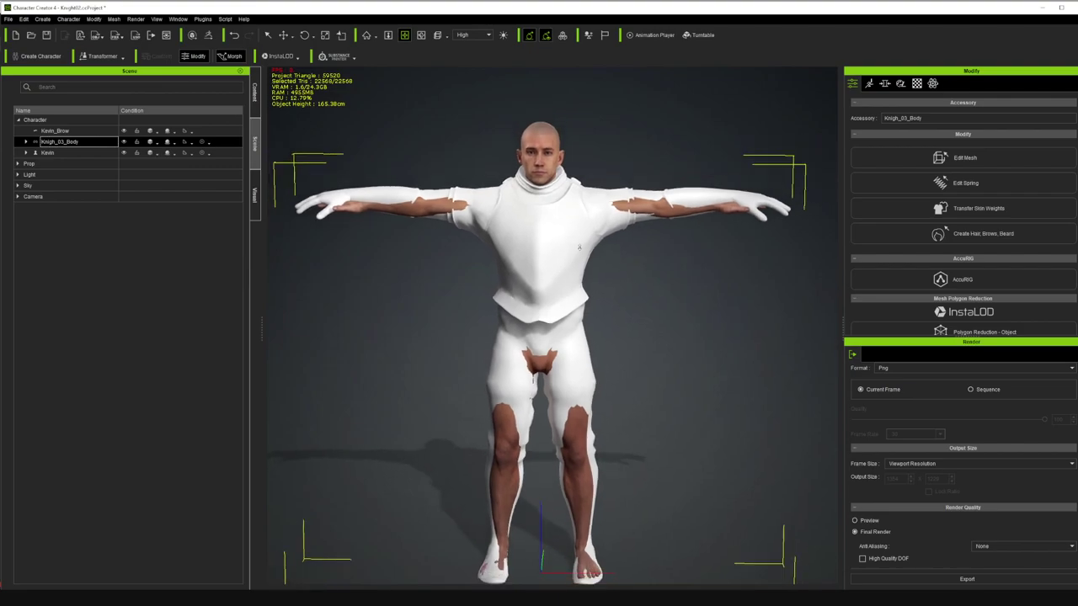
scroll(579, 248, "up", 2)
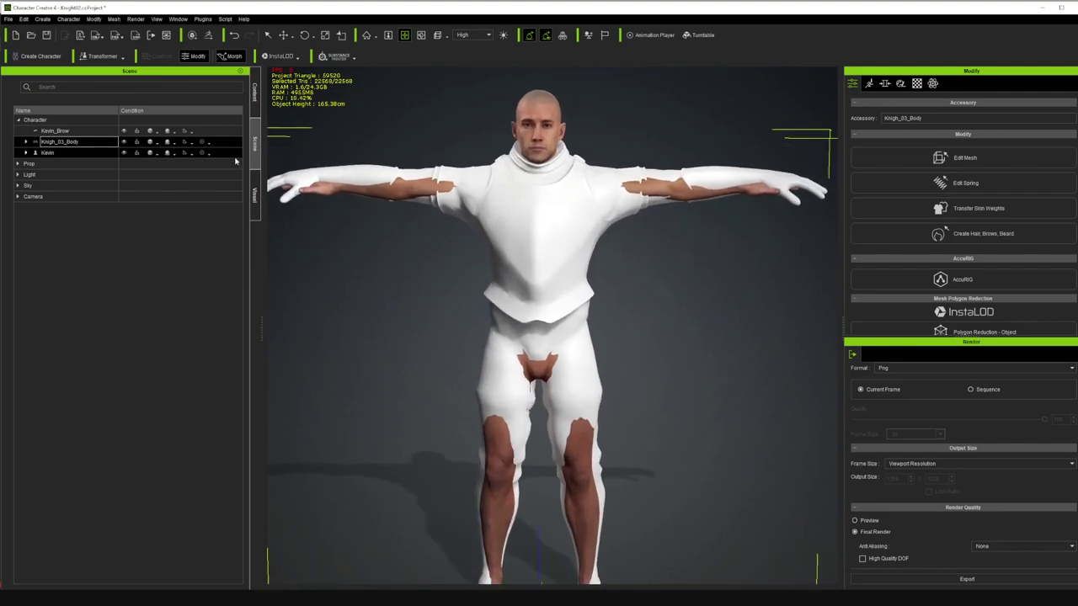
- Import Pants.fbx from the SubMeshes folder as an accessory and merge its meshes
left_click(42, 18)
left_click(83, 110)
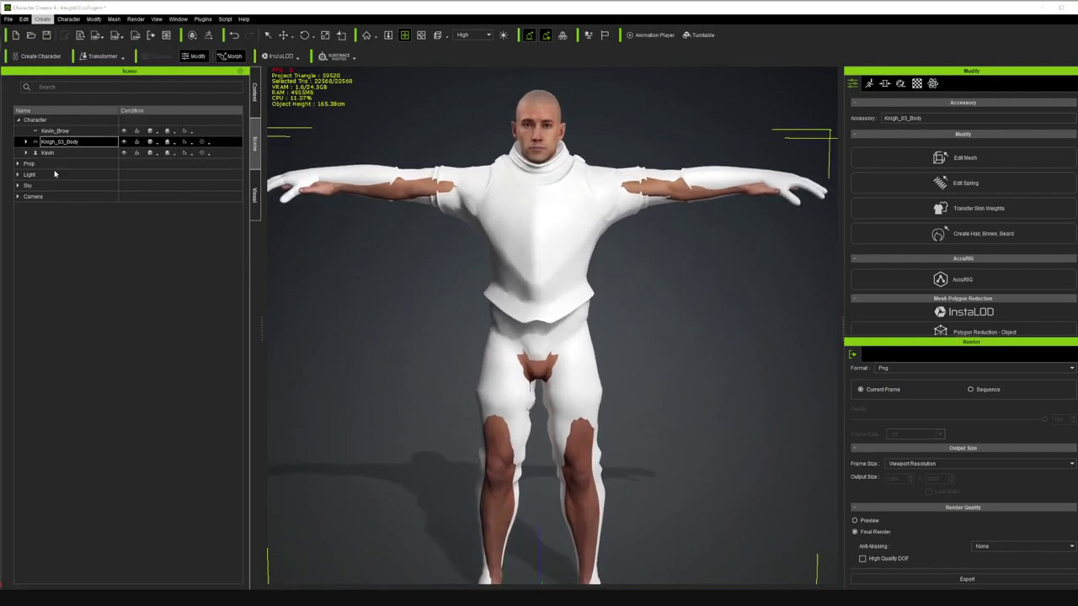
double_click(141, 122)
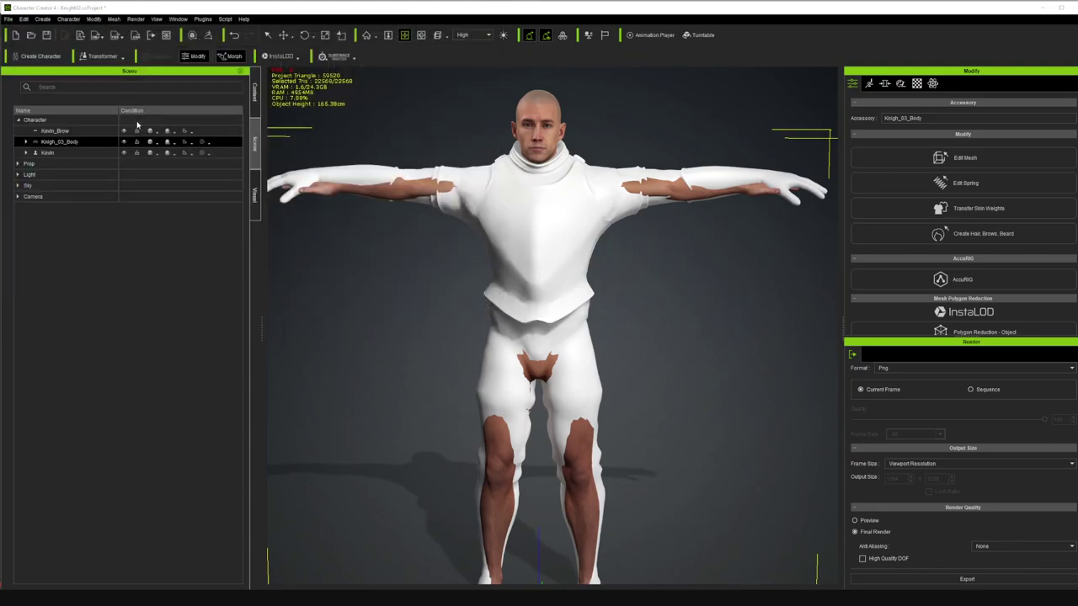
left_click(517, 320)
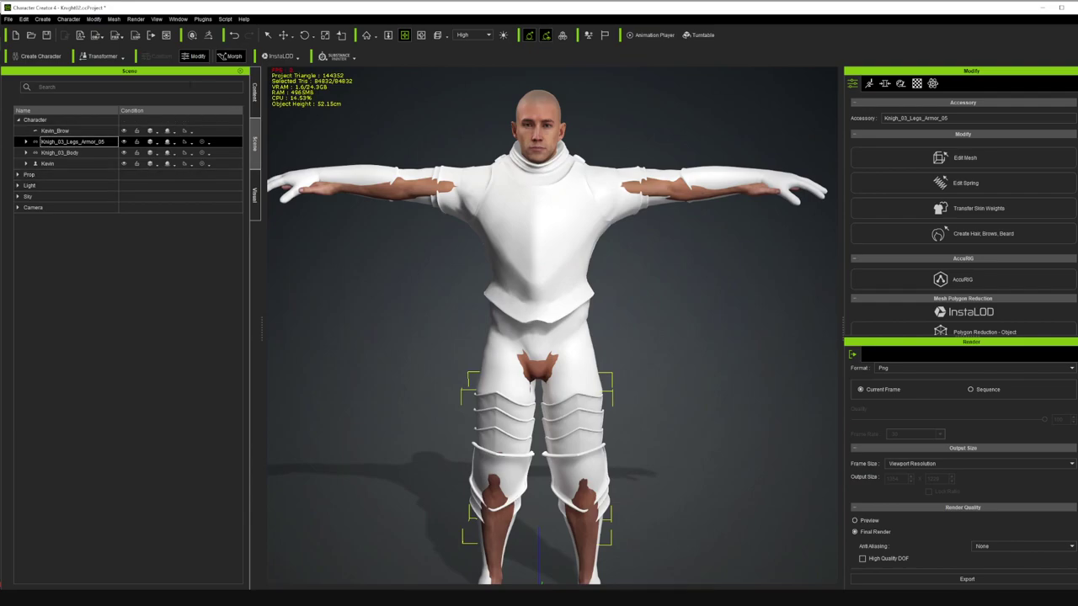
- Import Shoulder.fbx from the SubMeshes folder as an accessory
left_click(23, 18)
key("Escape")
left_click(42, 19)
left_click(85, 86)
double_click(133, 120)
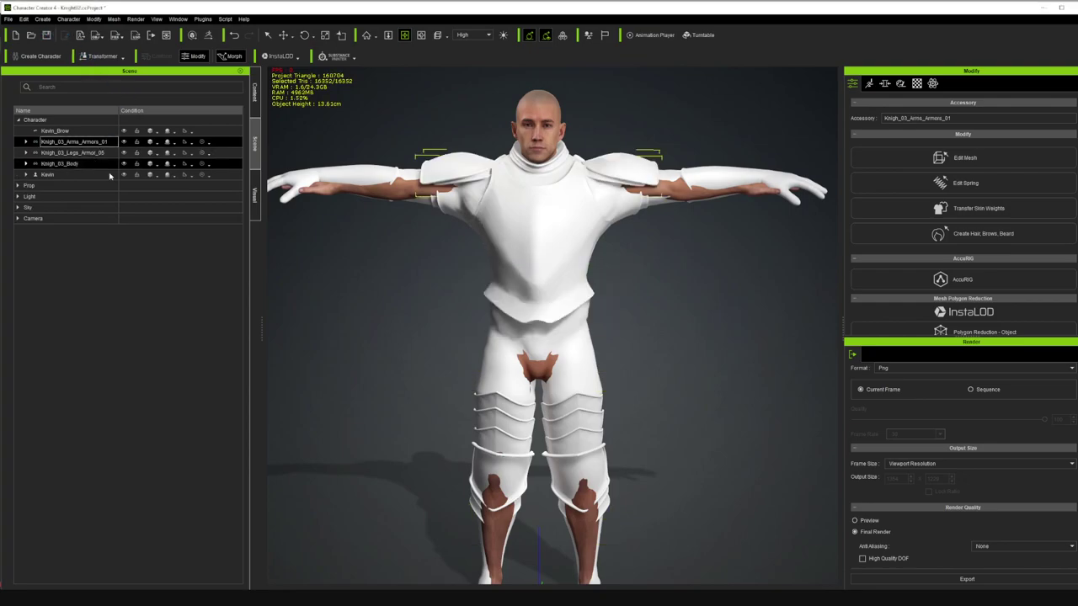
- Import Helmet.fbx from the SubMeshes folder as an accessory and merge its meshes
left_click(28, 21)
mouse_move(43, 20)
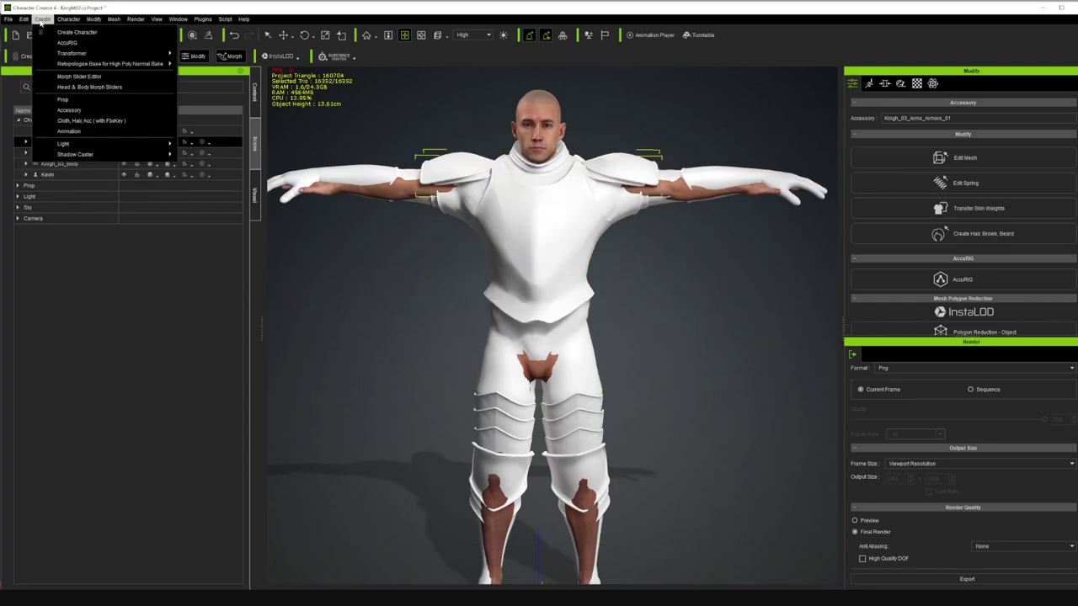
left_click(71, 110)
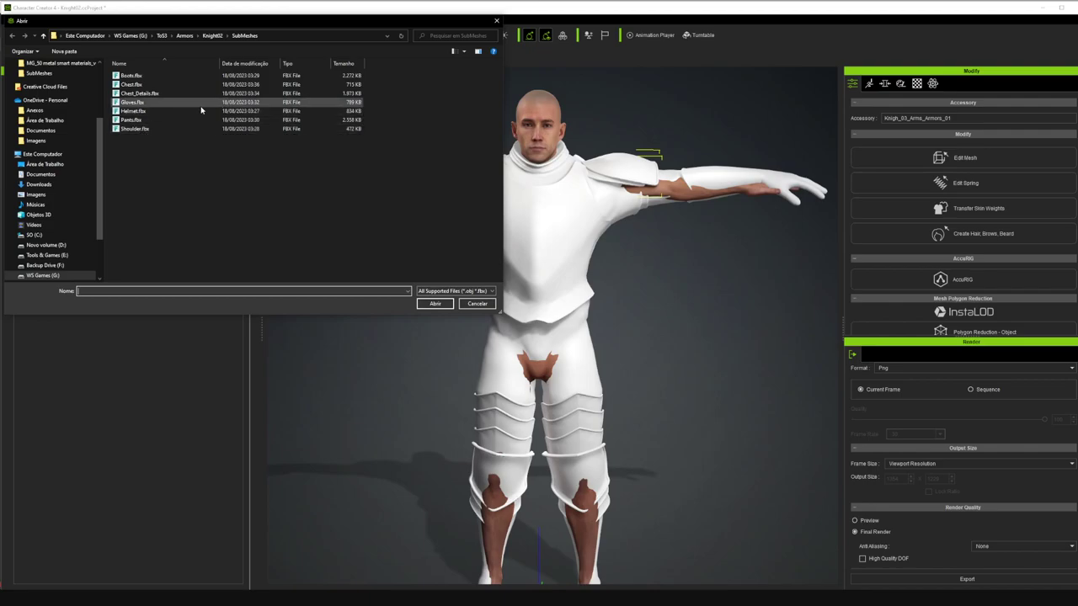
double_click(141, 114)
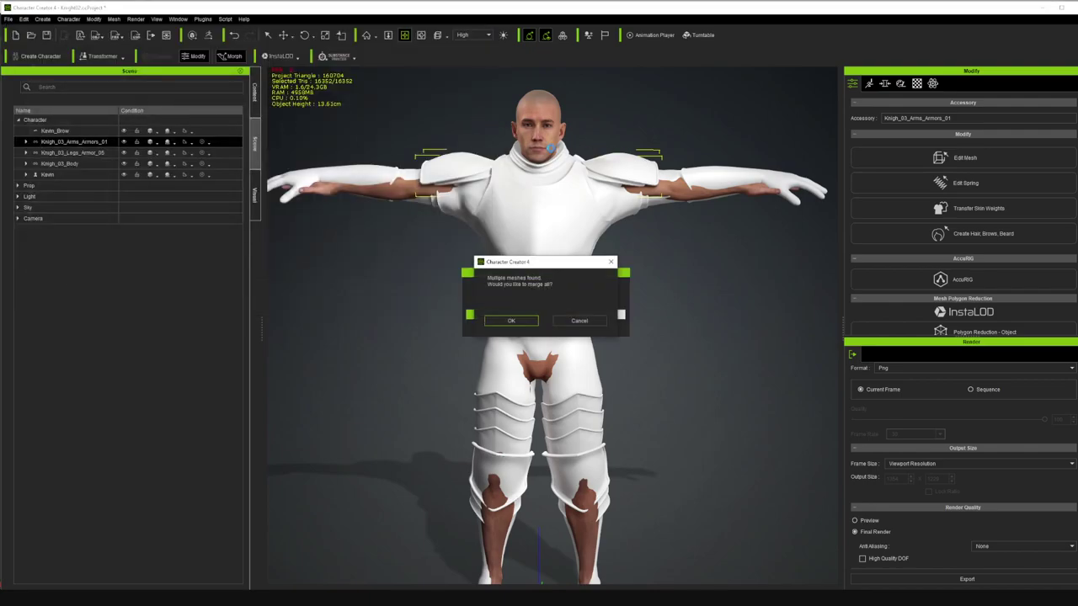
left_click(520, 320)
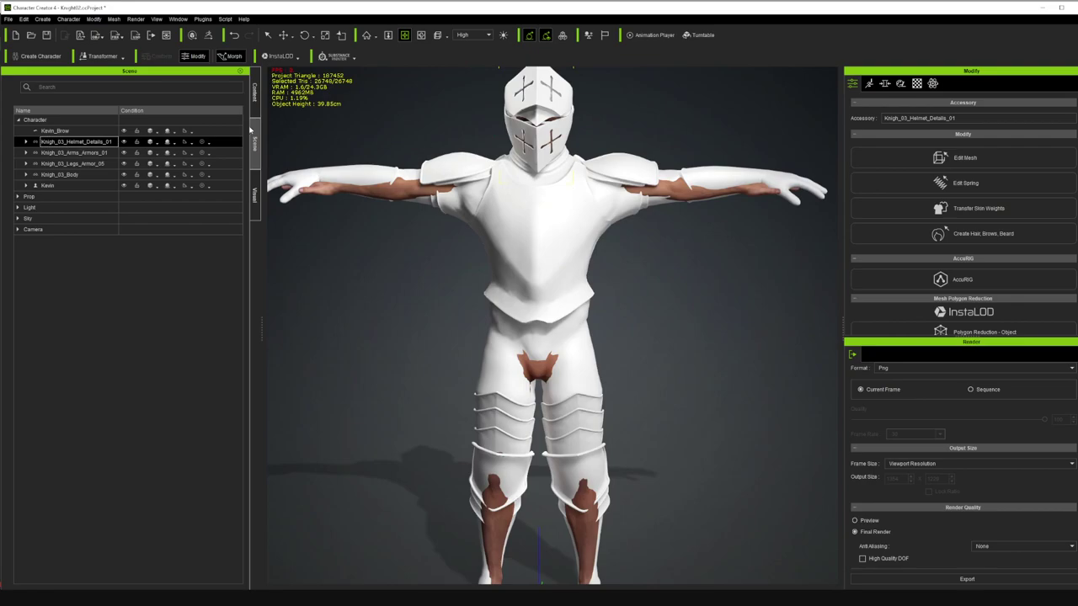
- Import Chest_Details.fbx from the SubMeshes folder as an accessory and hide the base character's body
left_click(24, 19)
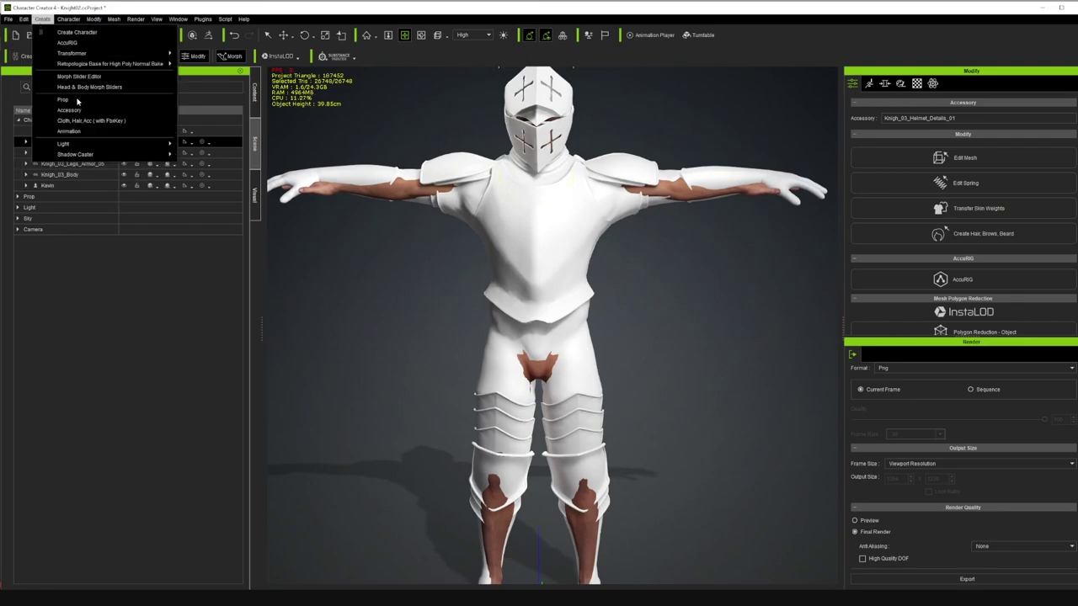
left_click(77, 110)
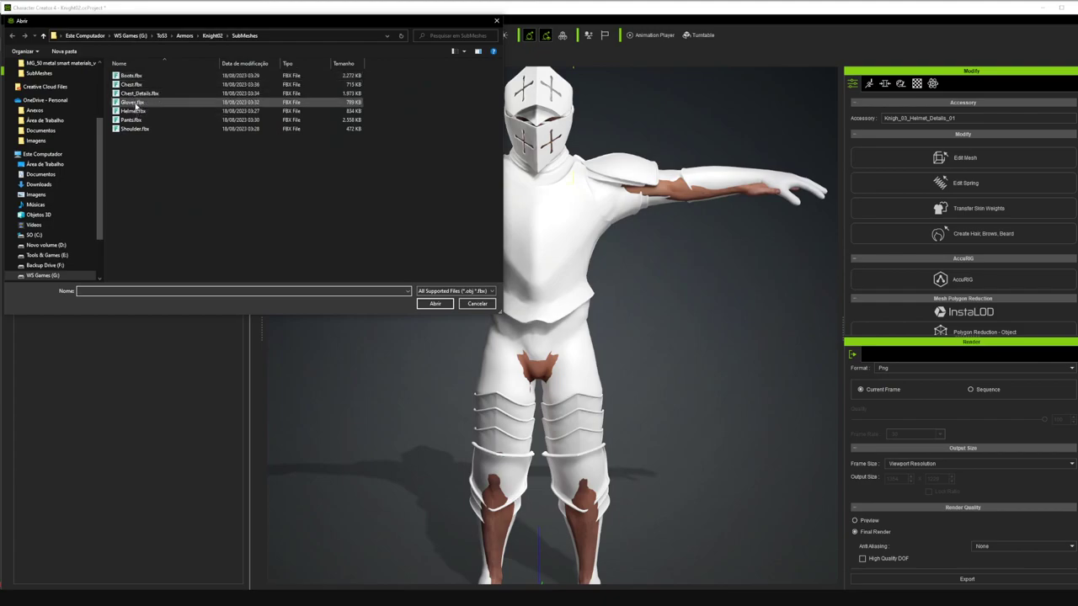
double_click(139, 95)
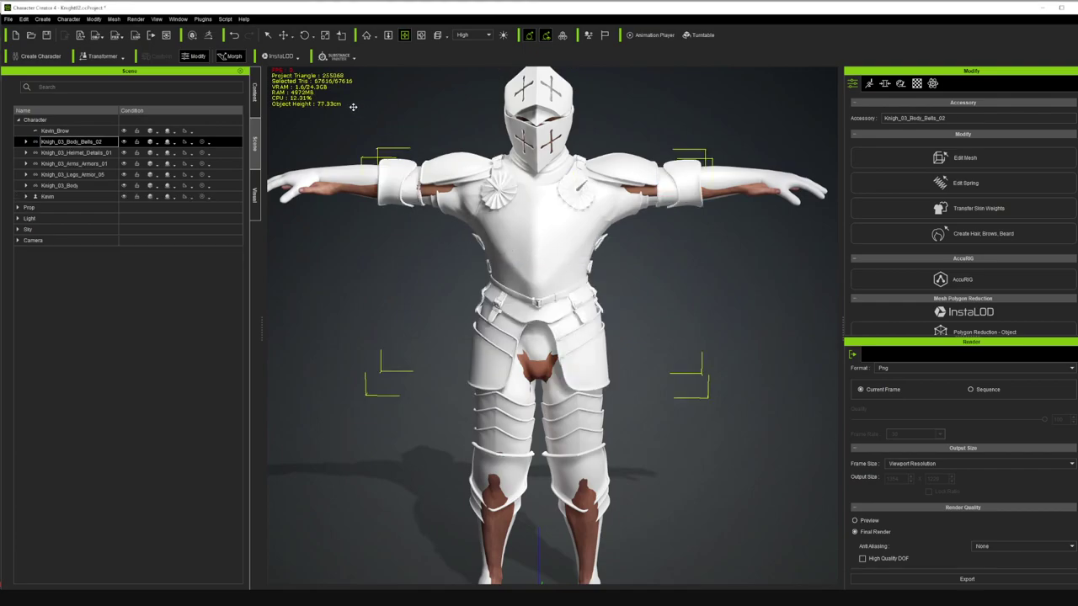
scroll(345, 127, "down", 3)
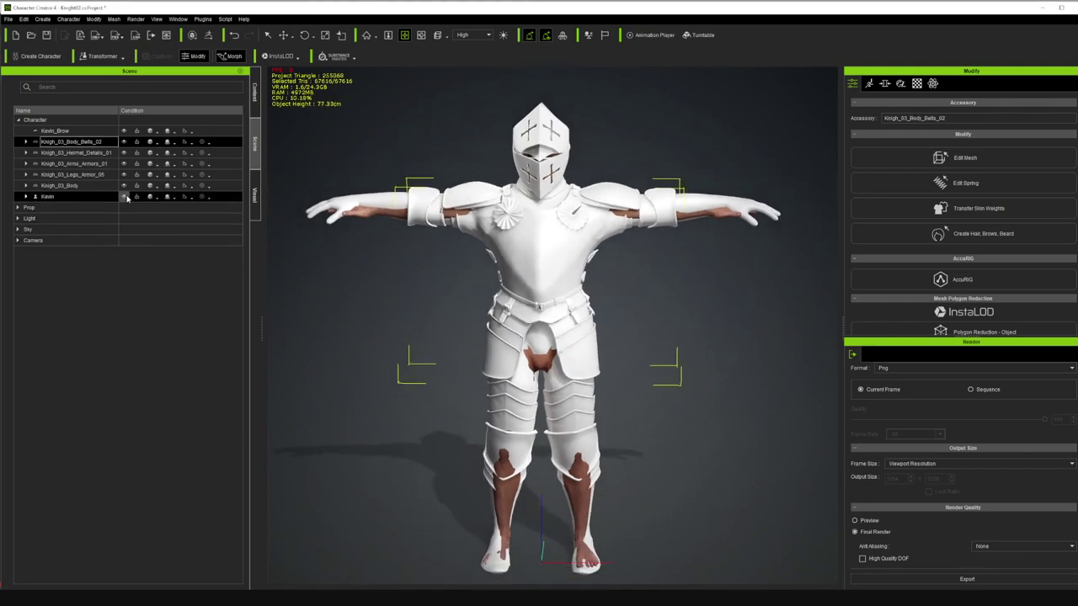
left_click(128, 198)
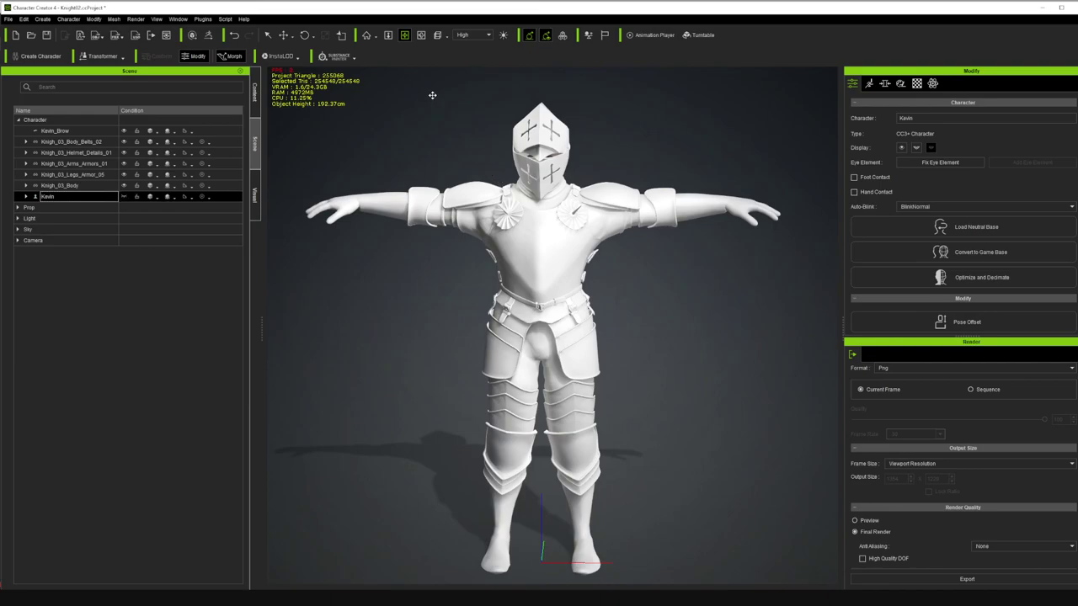
- Import Gloves.fbx from the SubMeshes folder as an accessory and save the project
left_click(24, 18)
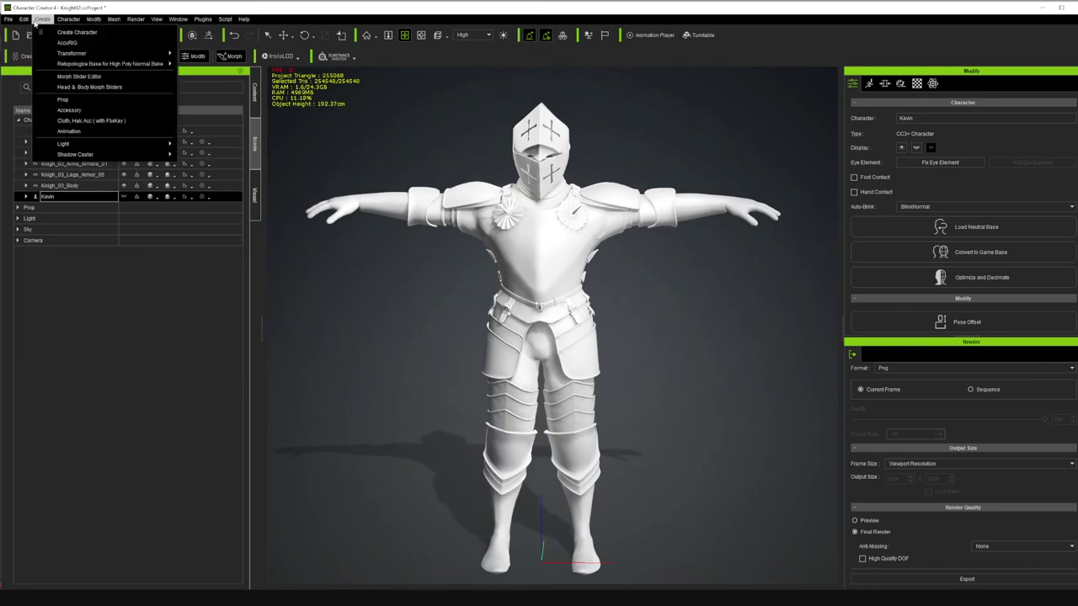
left_click(64, 110)
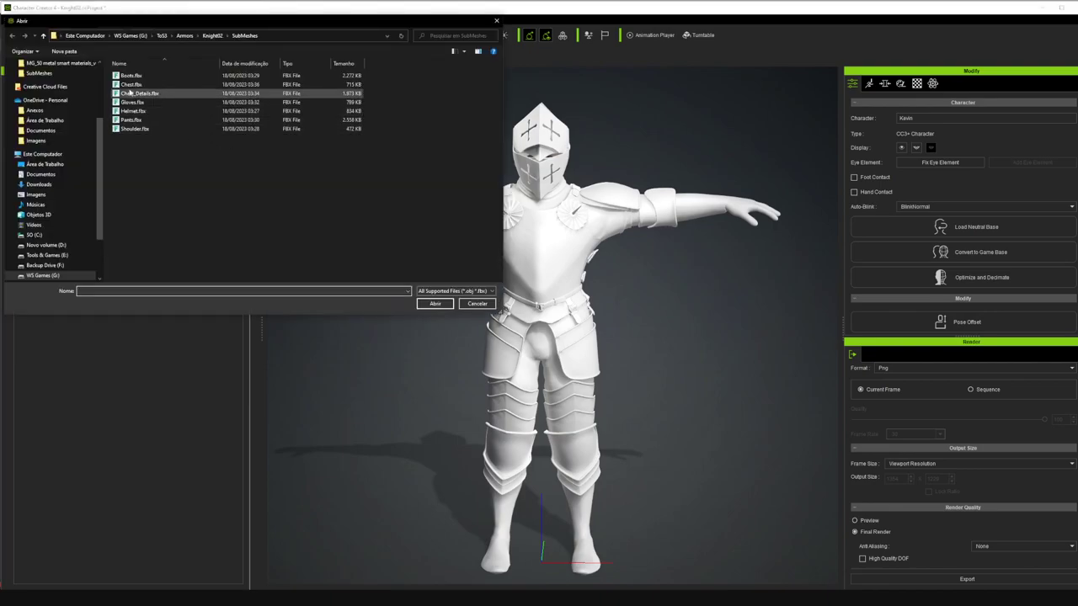
double_click(133, 103)
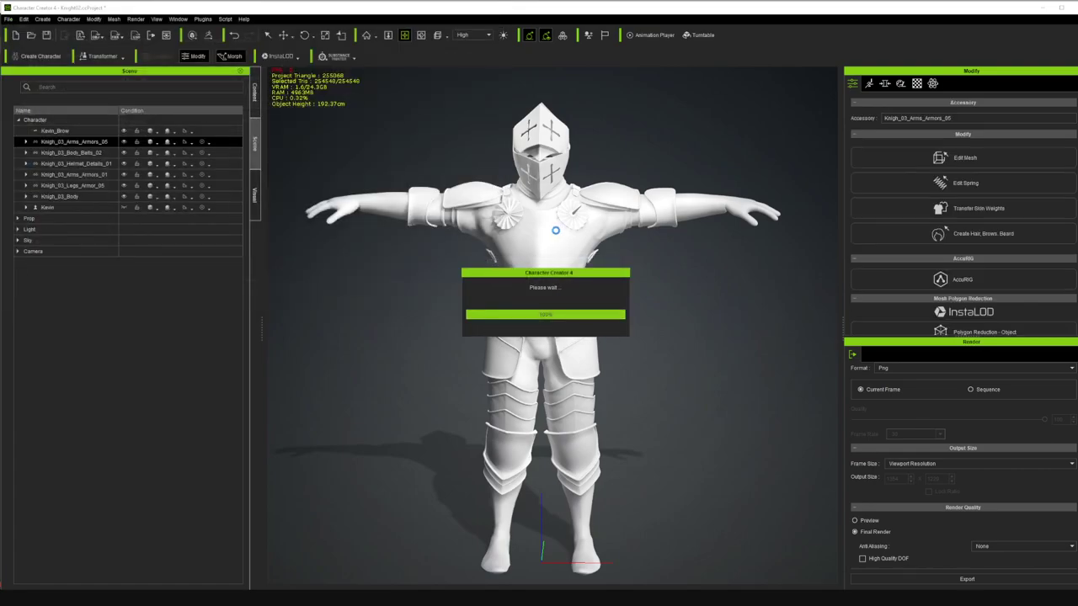
right_click_drag(514, 180, 497, 306)
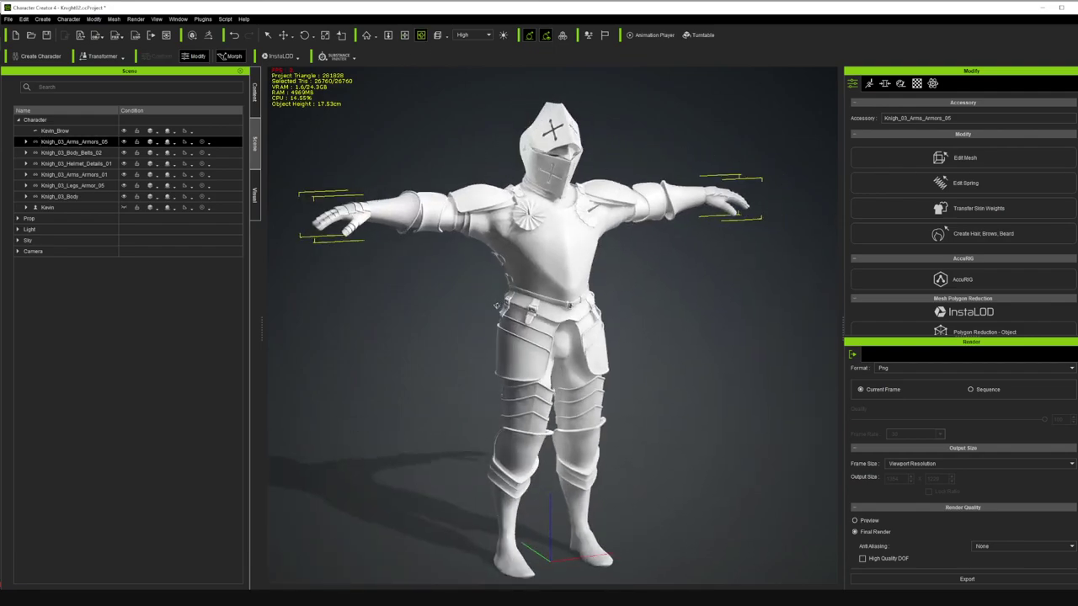
left_click(421, 36)
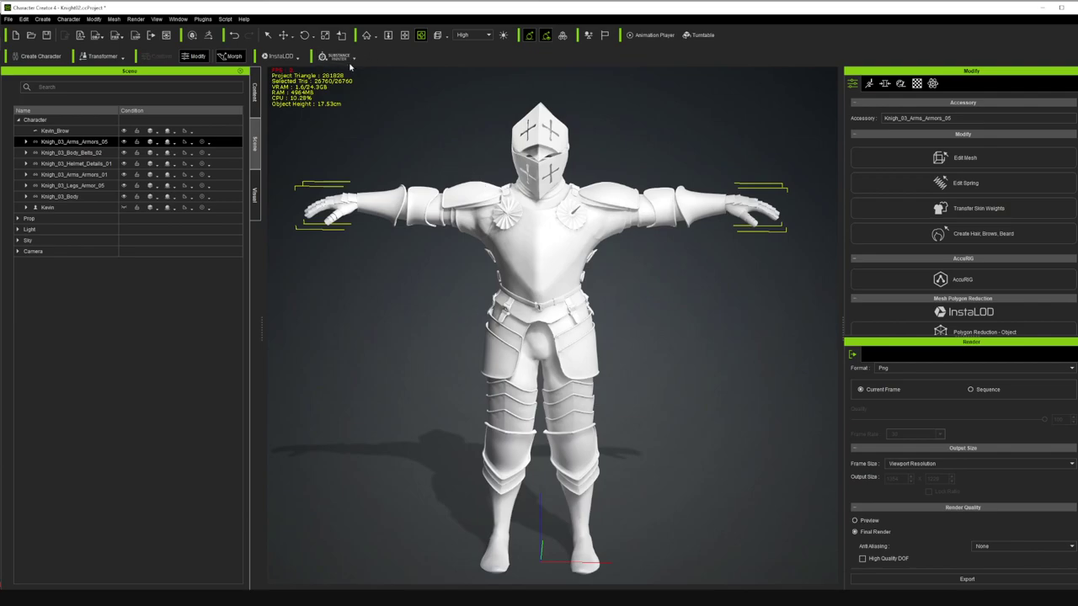
scroll(517, 153, "up", 2)
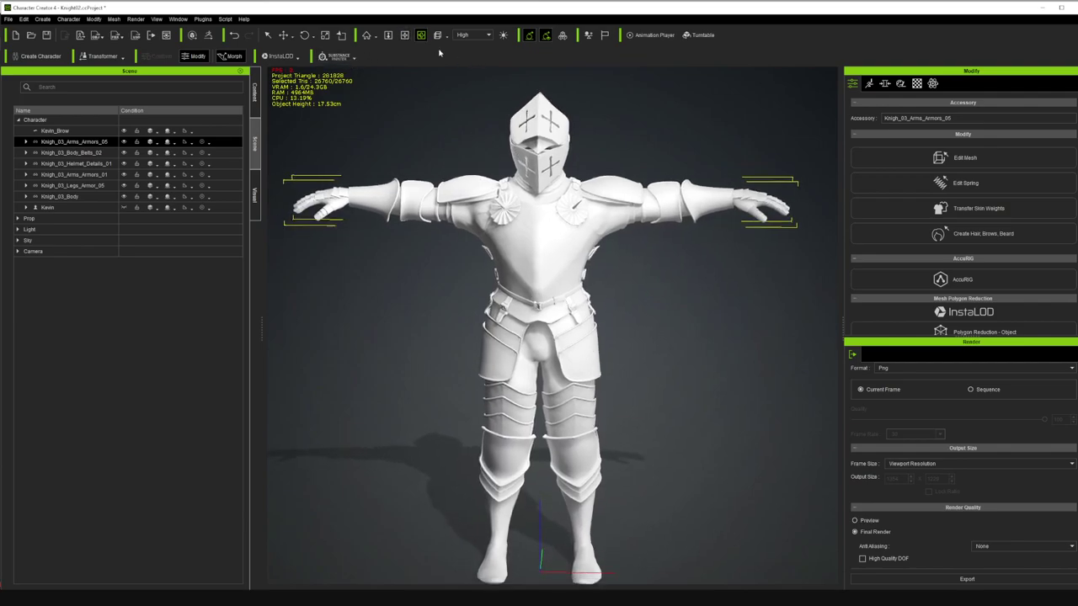
left_click(409, 37)
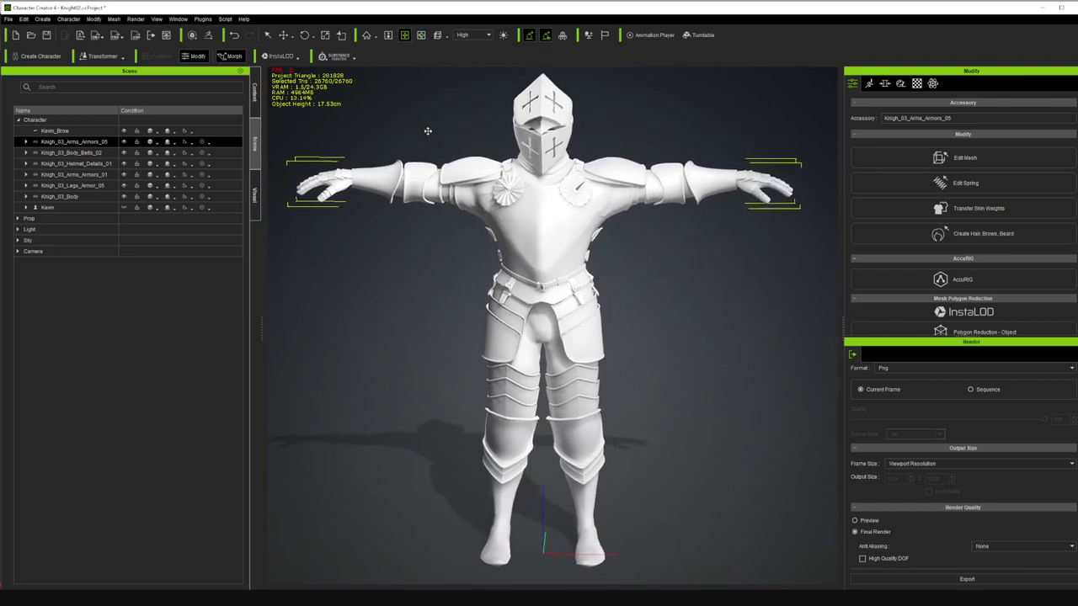
key("ctrl+s")
- Hide the glove, belt, helmet, shoulder and leg armor accessories and the character's brows, leaving only Knigh_03_Body shown
left_click(124, 142)
left_click(124, 153)
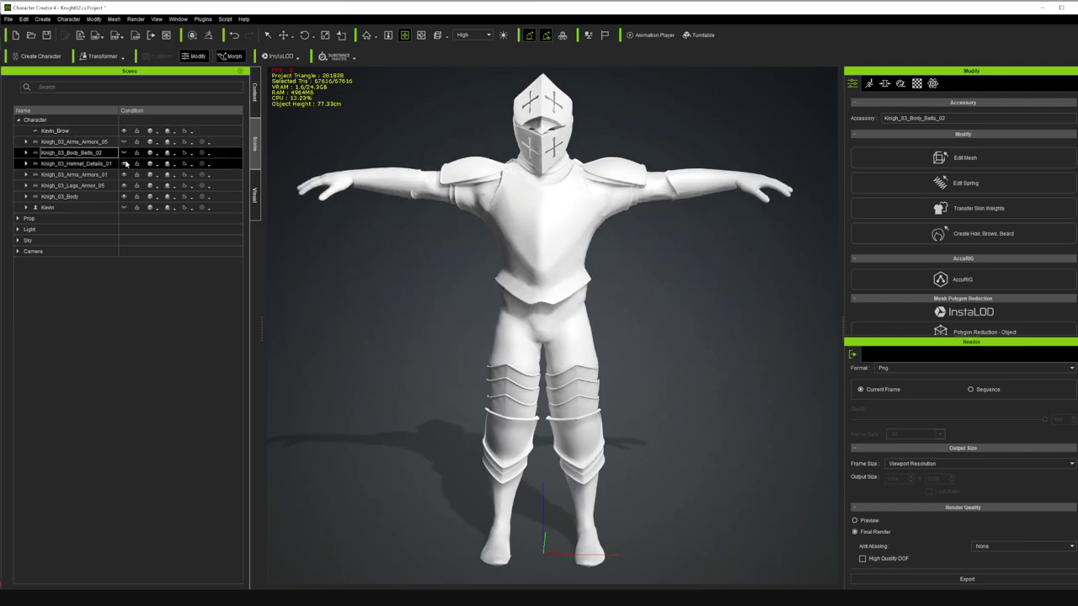
left_click(125, 163)
left_click(124, 164)
left_click(125, 163)
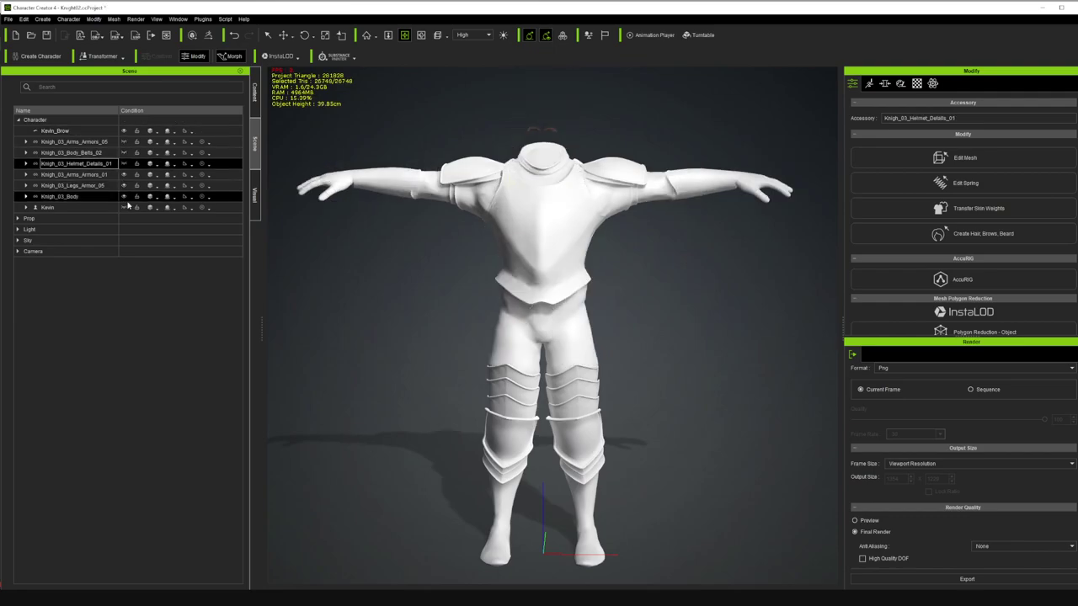
left_click(127, 132)
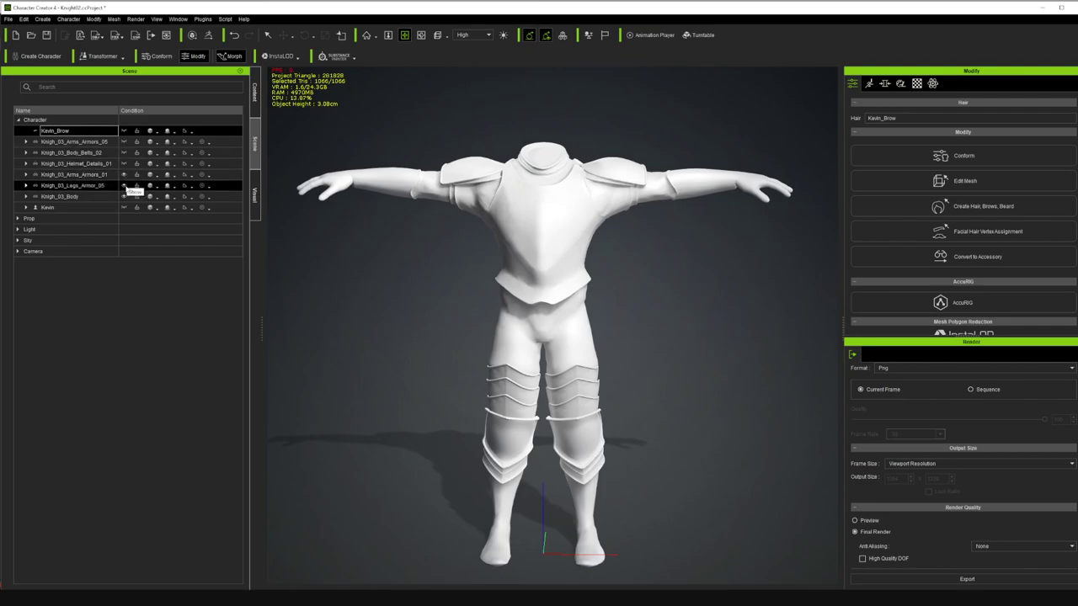
left_click(124, 185)
left_click(124, 175)
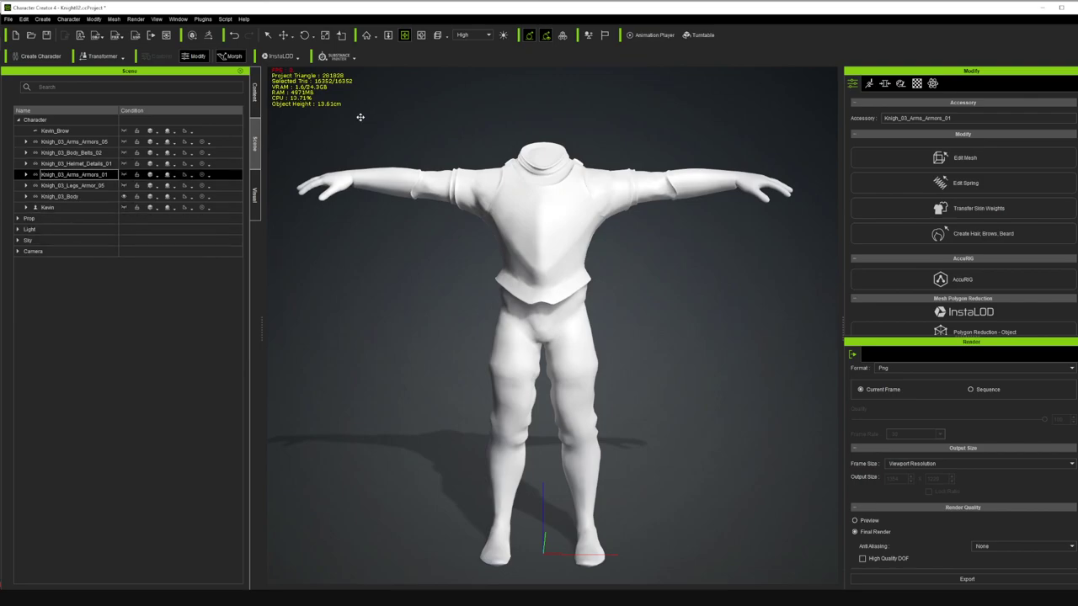
- Examine the Knigh_03_Body mesh around the arms, shoulders, chest and back
scroll(360, 117, "up", 5)
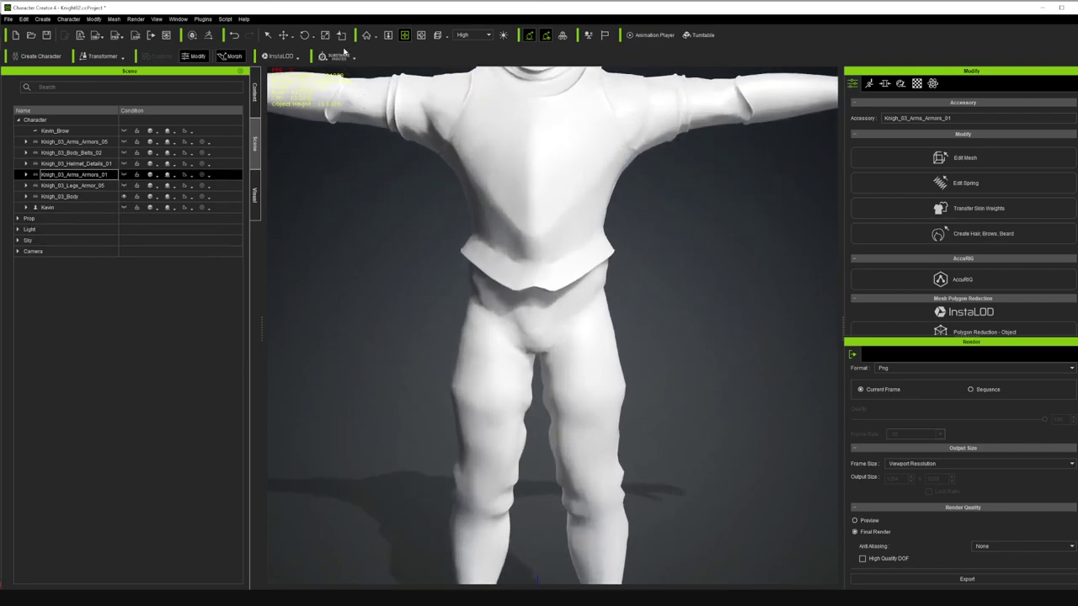
left_click(283, 35)
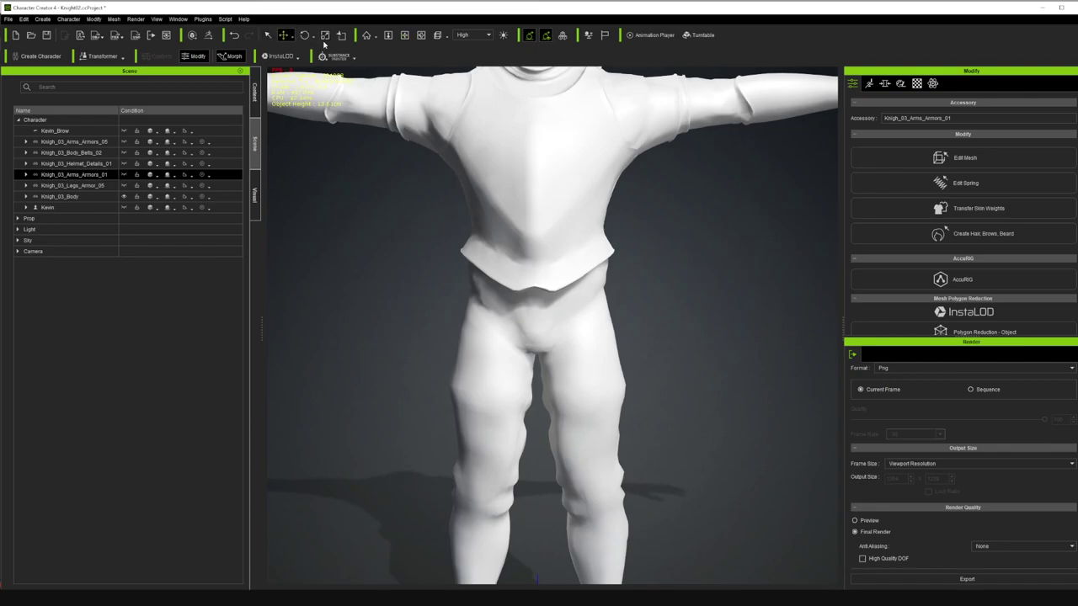
left_click(404, 36)
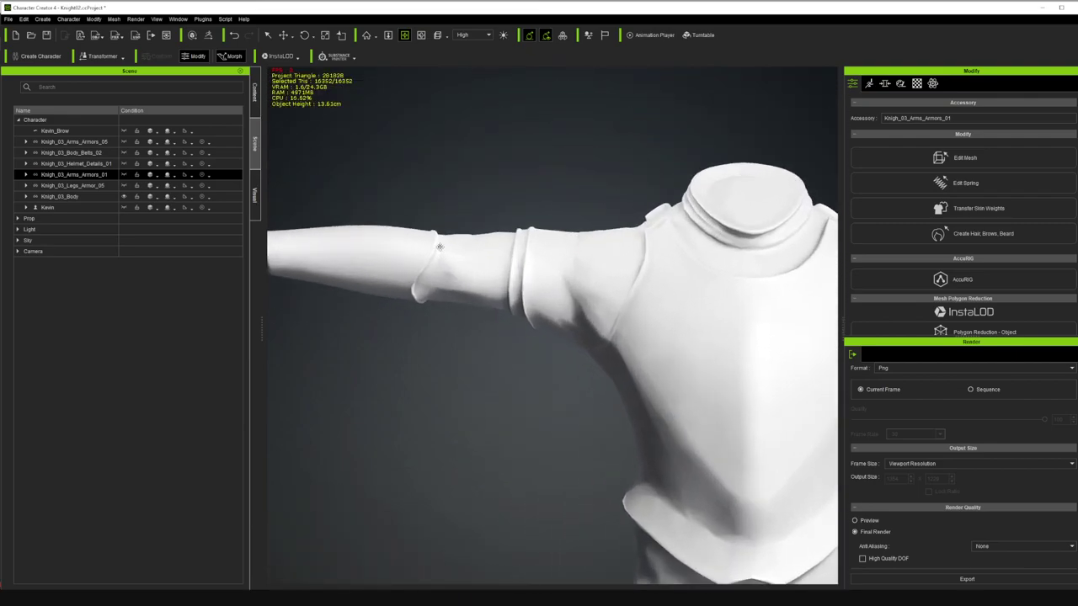
middle_click_drag(420, 276, 581, 316)
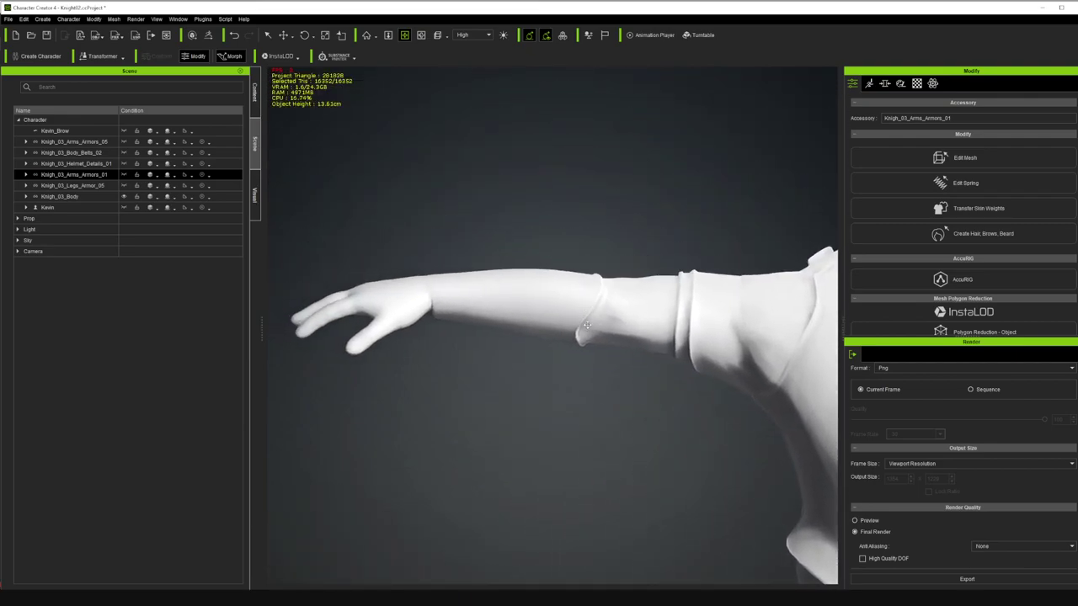
scroll(587, 327, "up", 5)
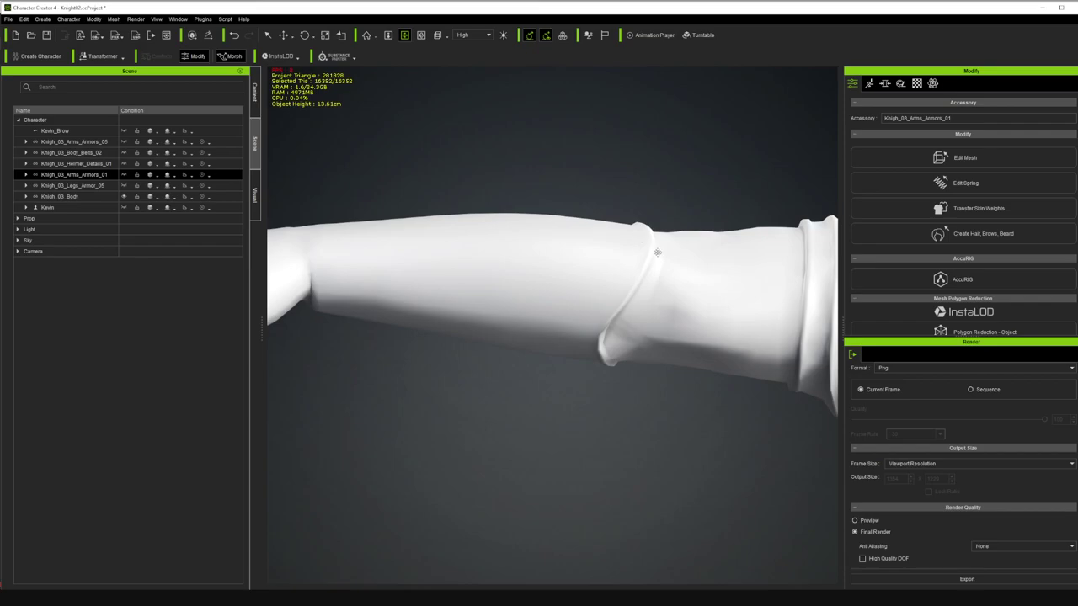
scroll(704, 297, "down", 5)
middle_click_drag(769, 317, 645, 279)
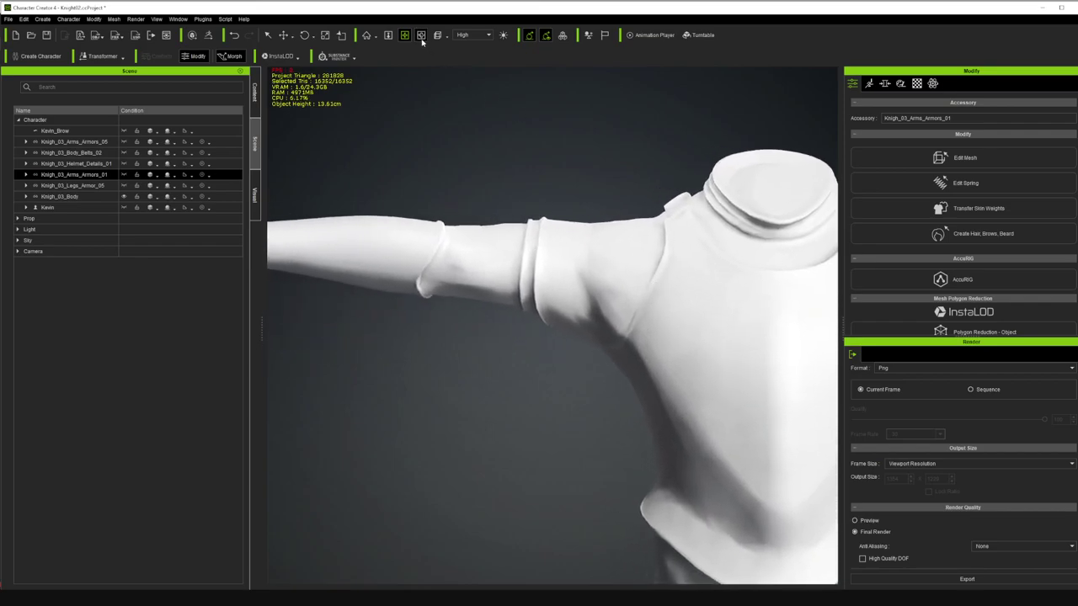
left_click(422, 38)
left_click_drag(616, 288, 189, 332)
right_click_drag(682, 348, 486, 287)
right_click_drag(742, 352, 737, 293)
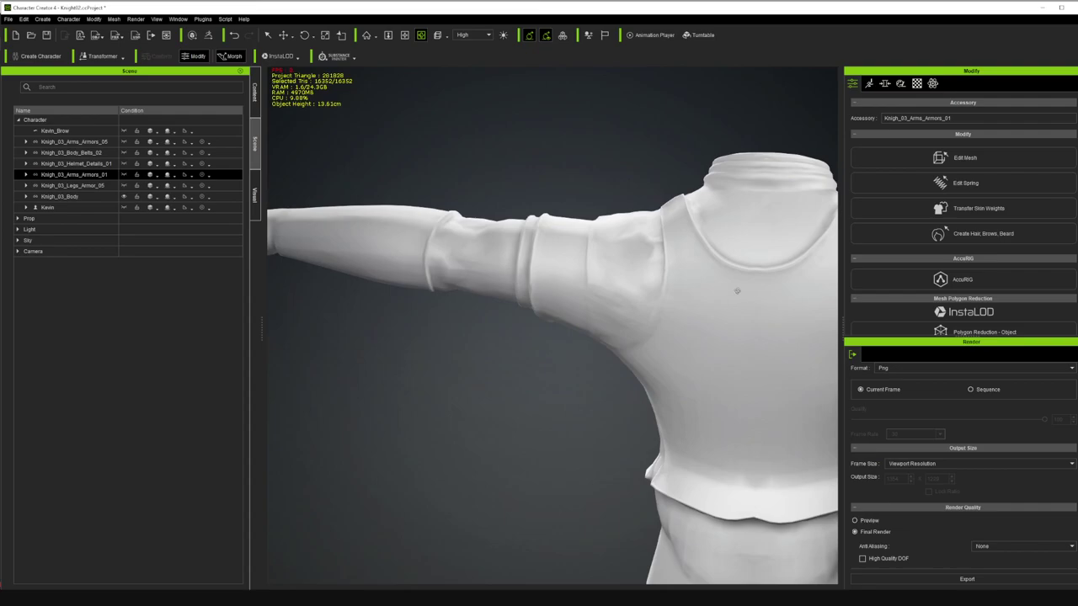
left_click(404, 35)
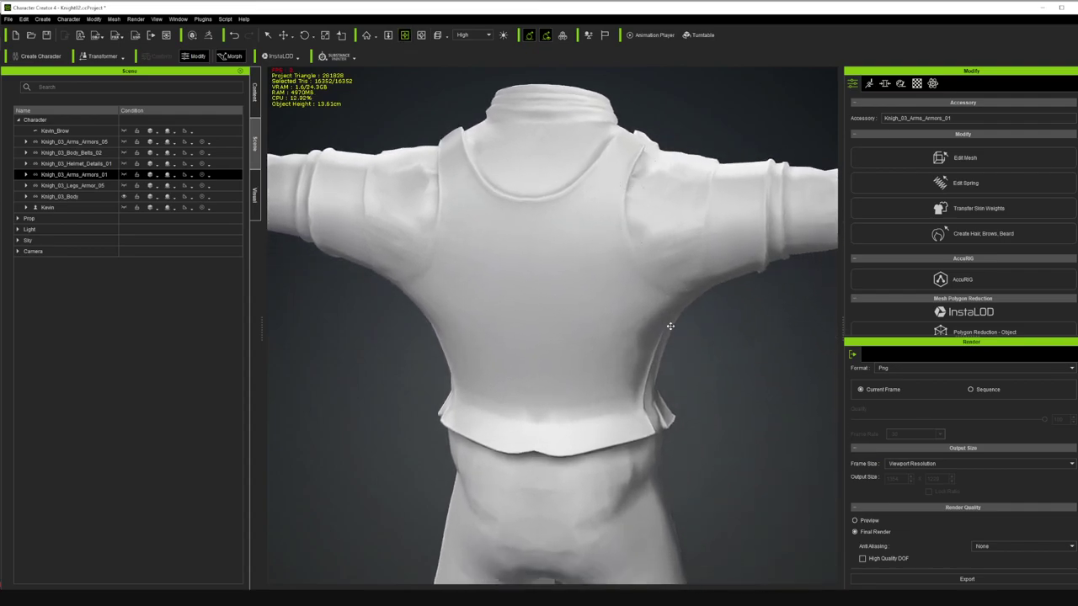
left_click(420, 38)
left_click_drag(674, 221, 614, 180)
right_click_drag(614, 179, 324, 153)
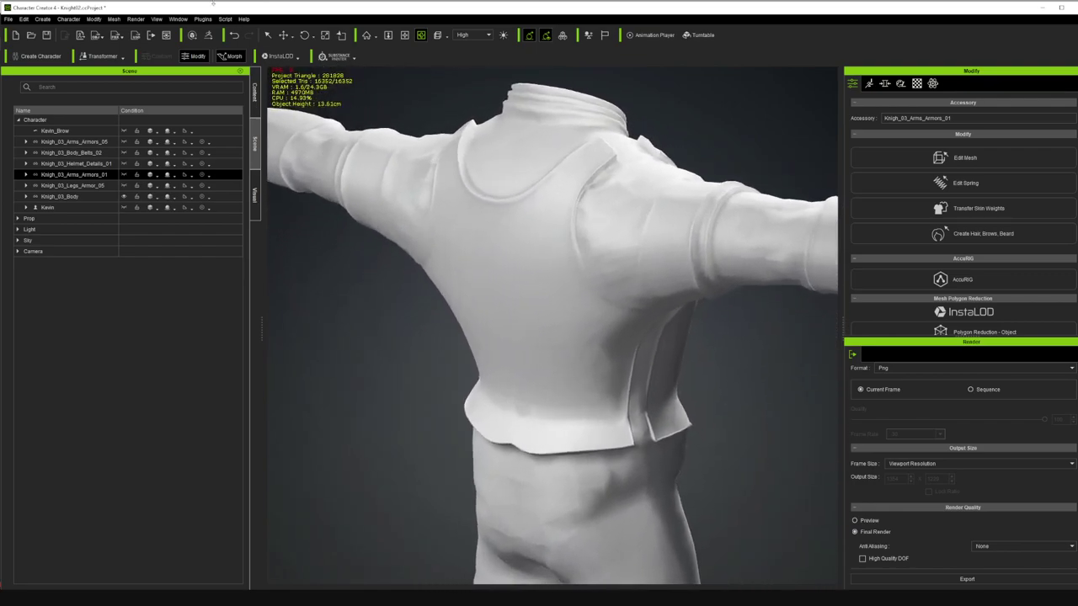
- Select the Knigh_03_Body accessory and enter Edit Mesh mode for it
left_click(267, 36)
left_click(554, 216)
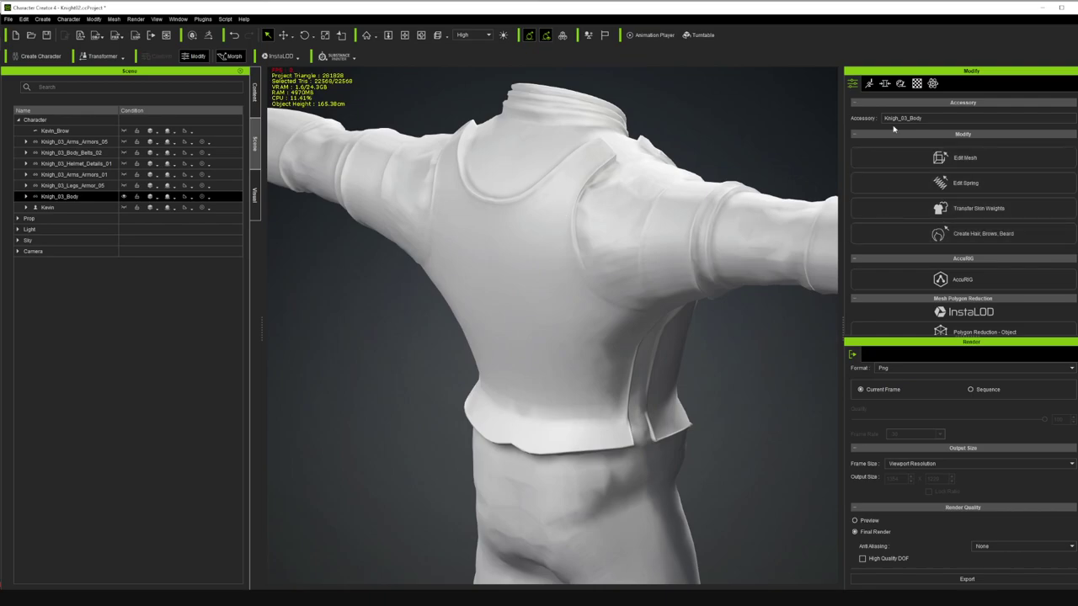
left_click(914, 86)
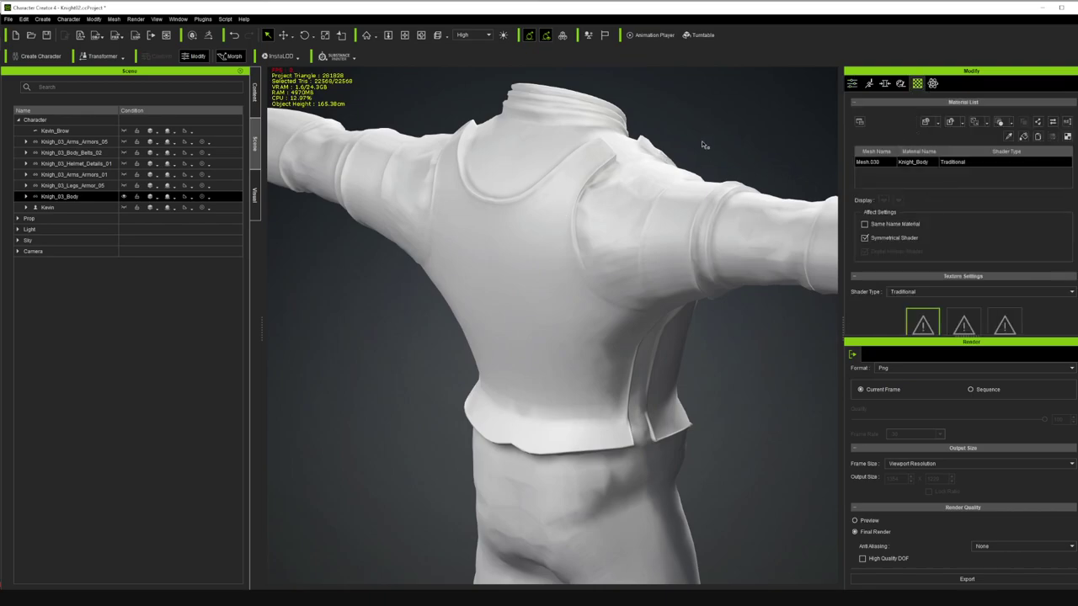
left_click(853, 83)
left_click(869, 84)
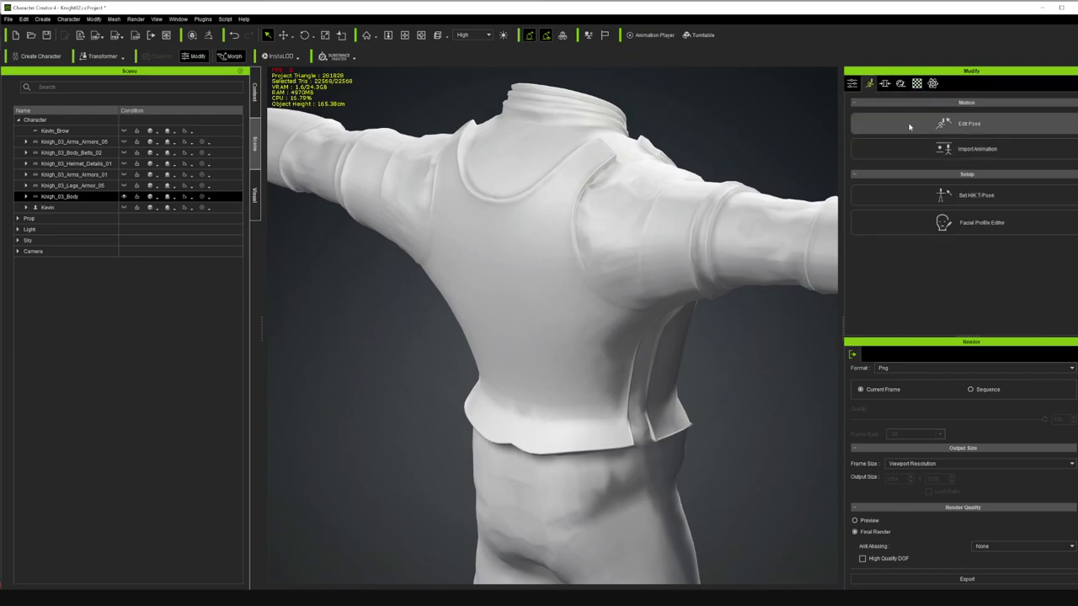
left_click(884, 83)
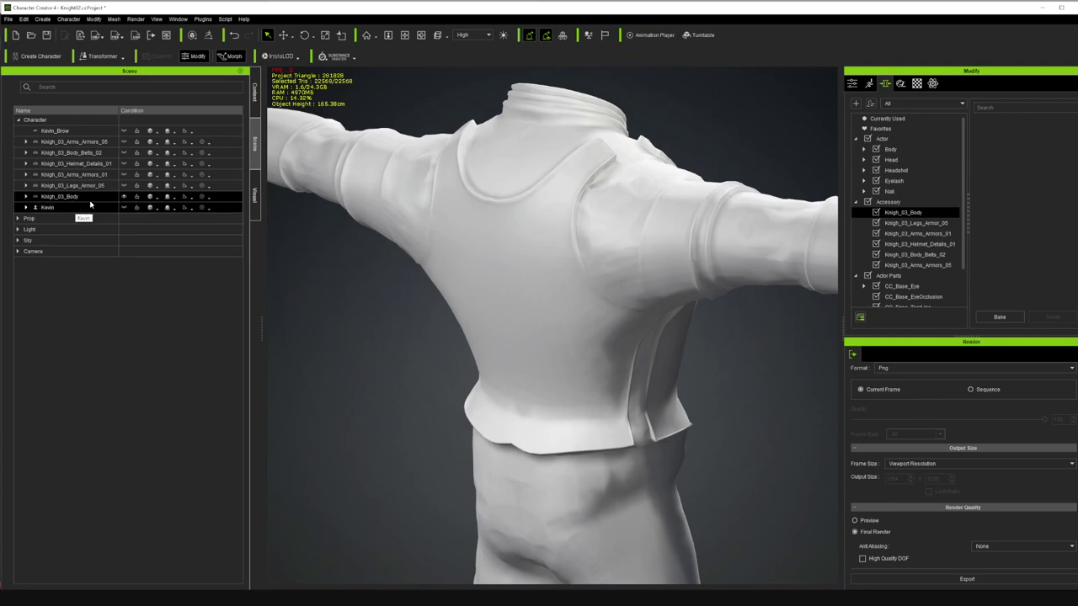
left_click(124, 196)
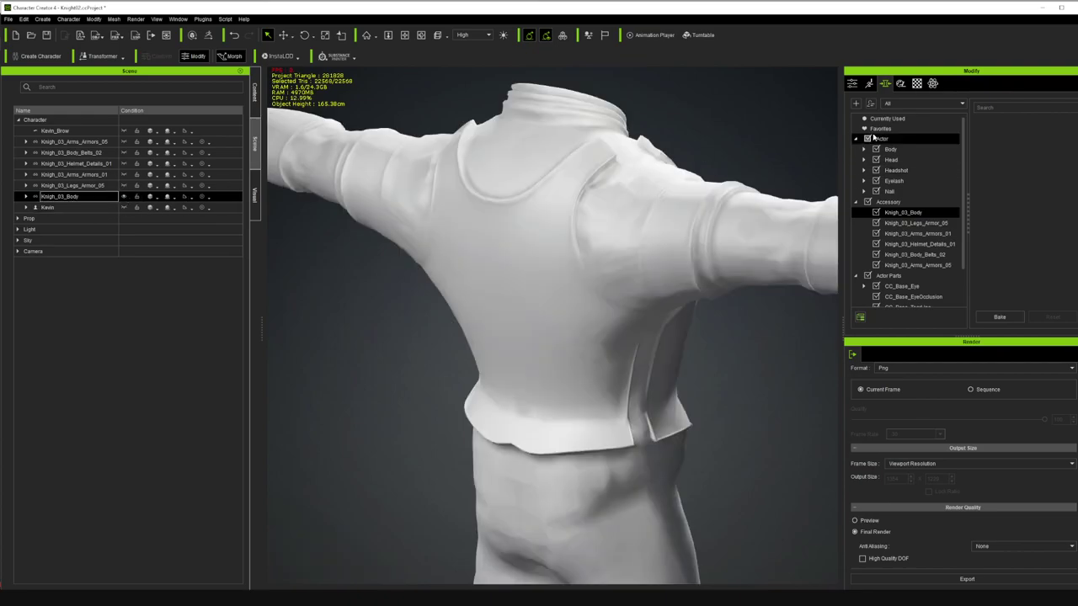
left_click(852, 83)
left_click(965, 158)
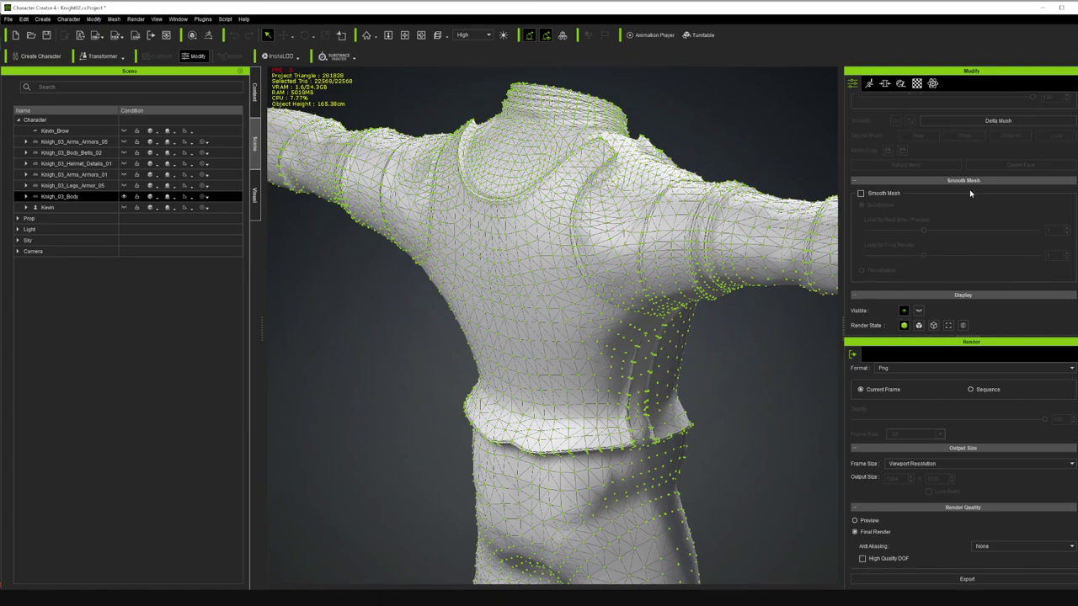
- Switch to element selection and select the connected body mesh element
left_click(994, 130)
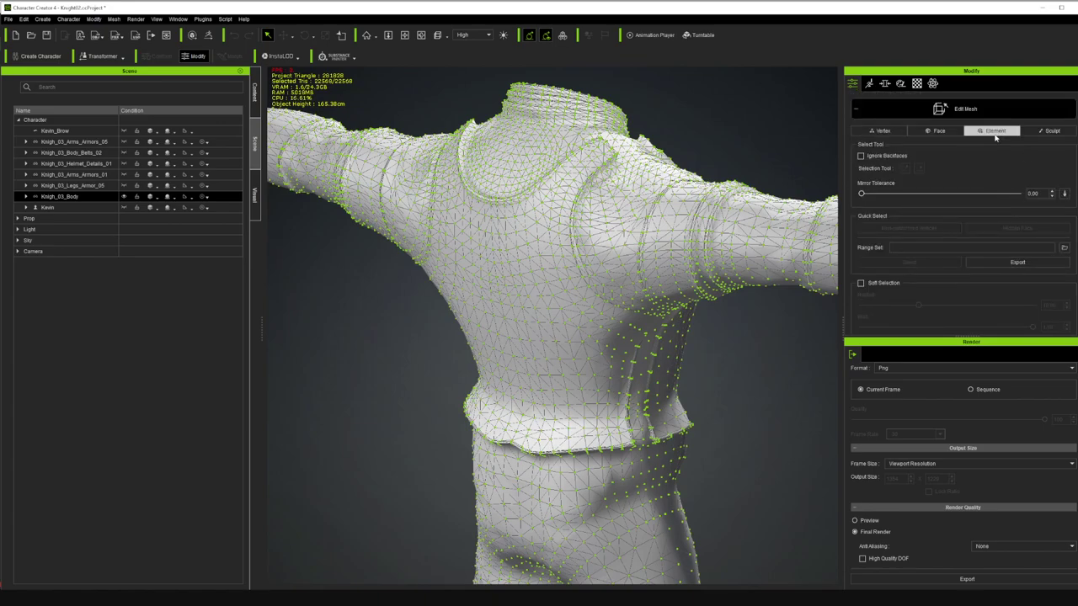
scroll(869, 154, "down", 5)
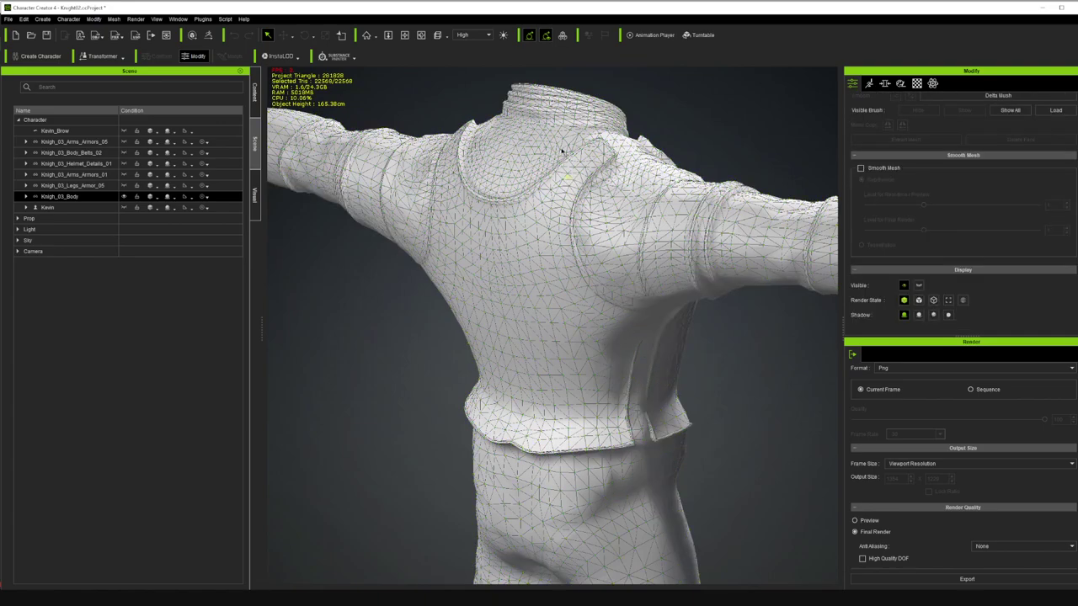
left_click(602, 344)
scroll(912, 218, "up", 3)
scroll(935, 233, "up", 4)
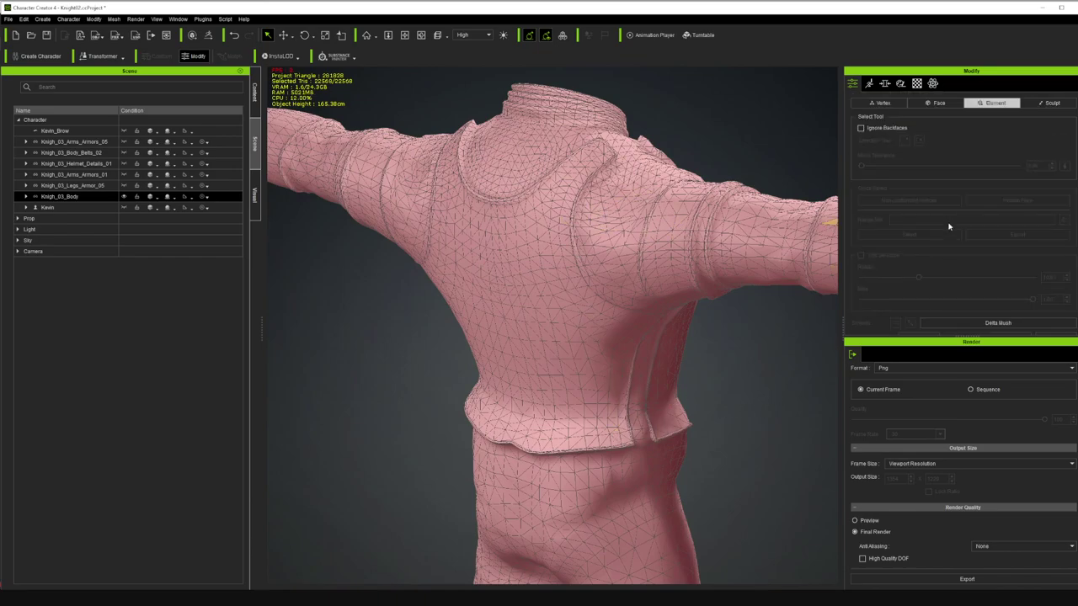
- Switch to face selection for the body mesh and clear the current selection
left_click(1051, 102)
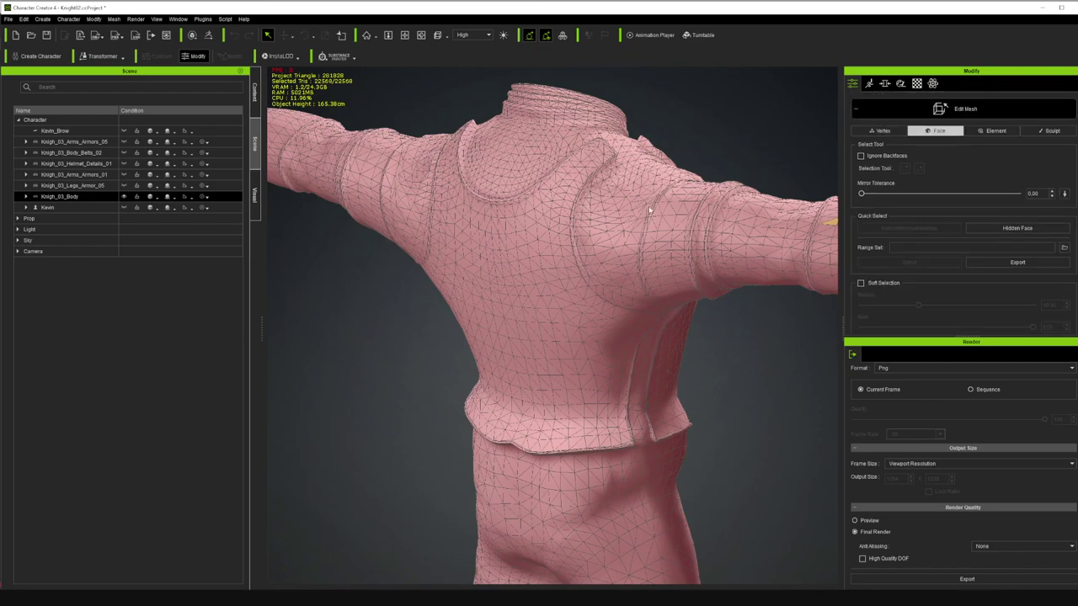
left_click(557, 205)
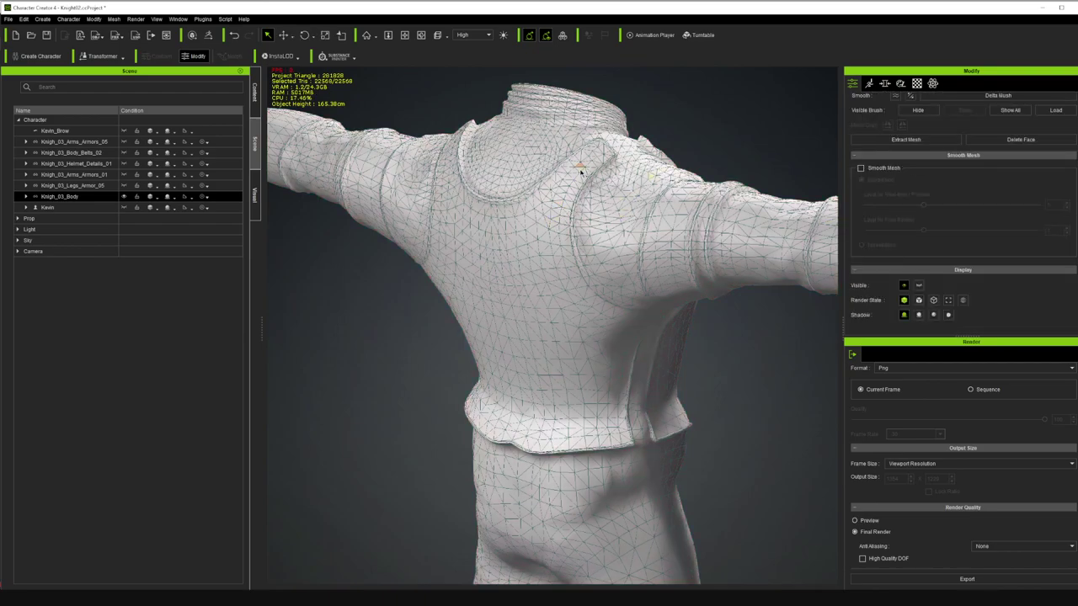
scroll(674, 256, "down", 5)
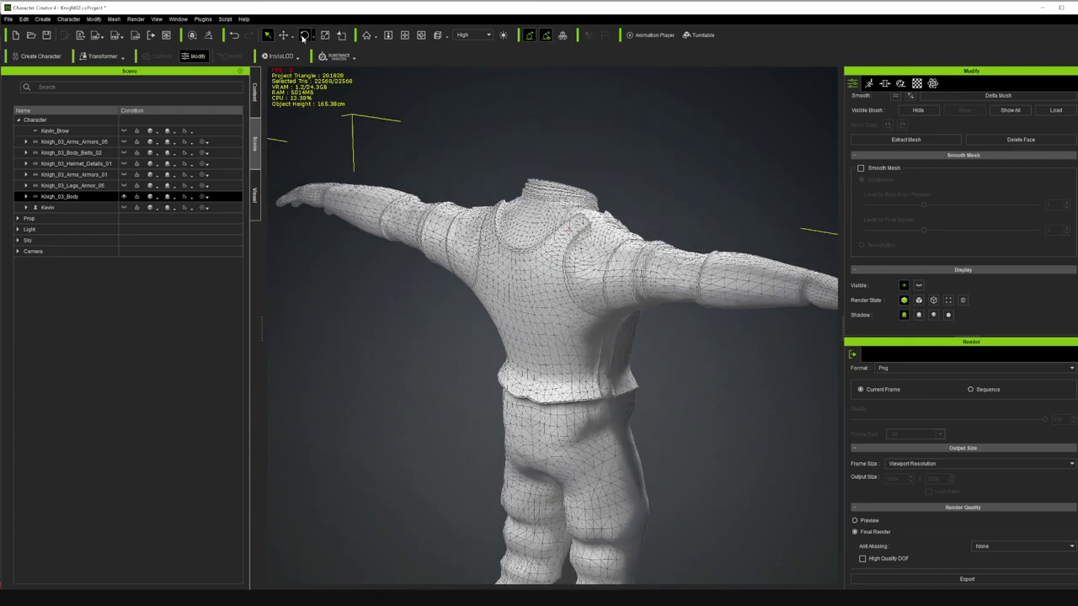
left_click(285, 36)
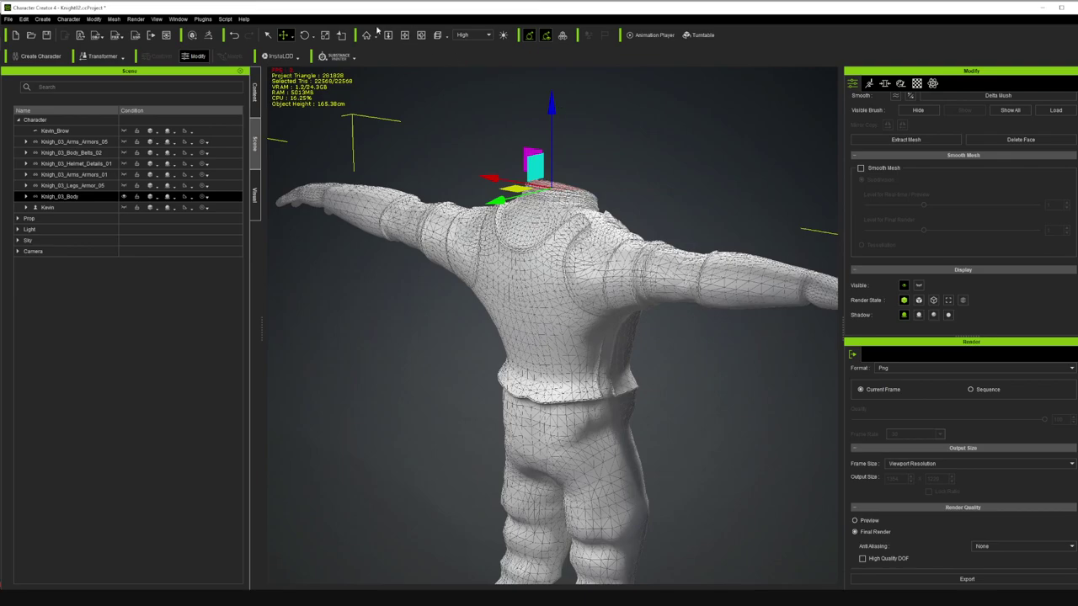
left_click(404, 35)
left_click_drag(482, 72, 527, 120)
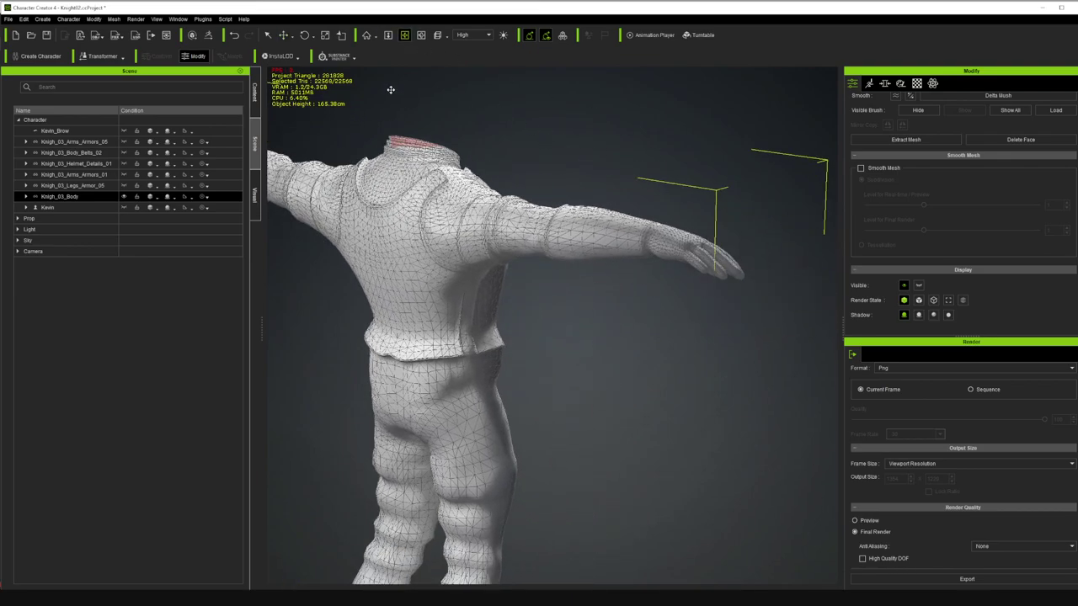
left_click(268, 36)
left_click(603, 138)
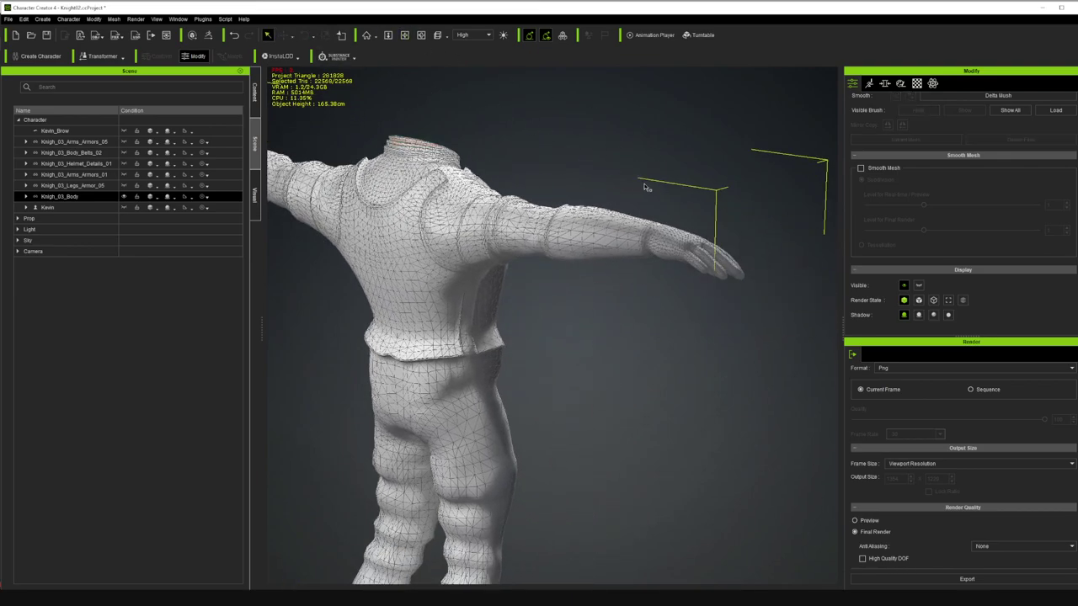
- From the front view, select the faces of the character's right hand and forearm up to the elbow cuff
scroll(640, 187, "up", 4)
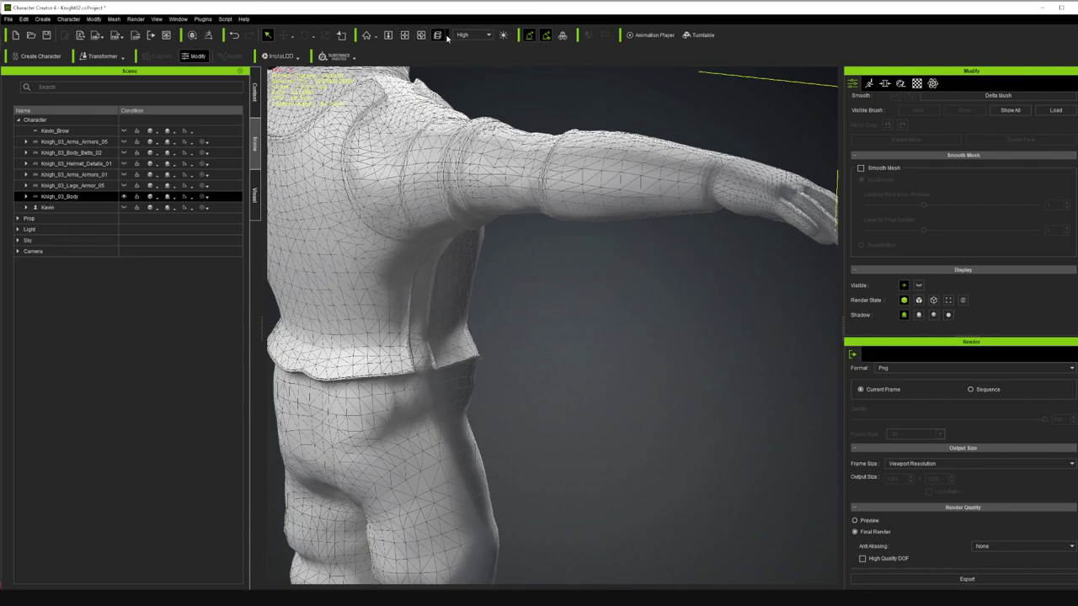
left_click(446, 37)
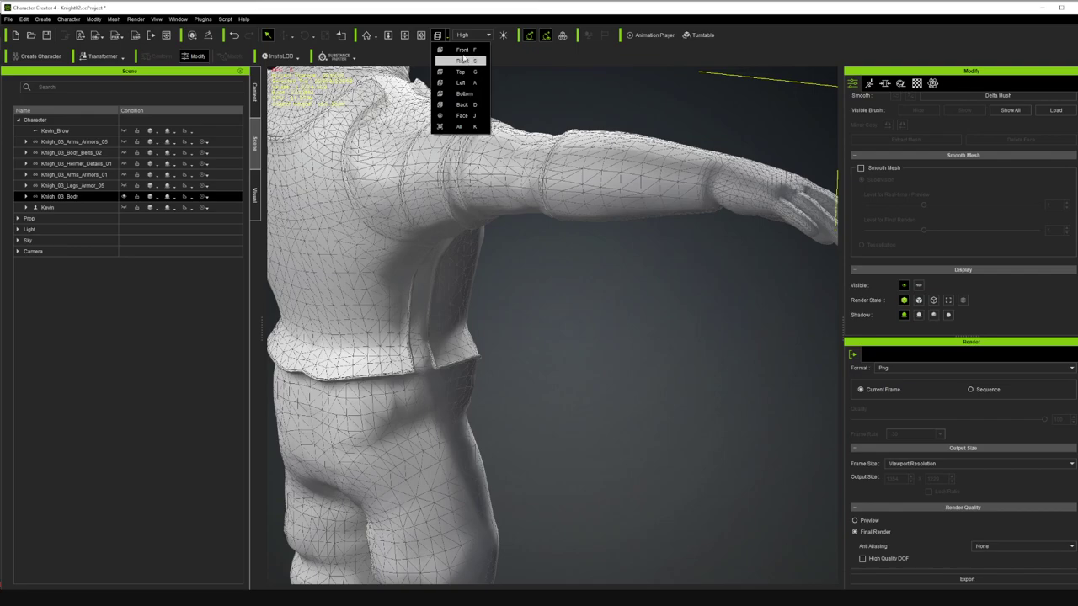
left_click(462, 49)
left_click(421, 35)
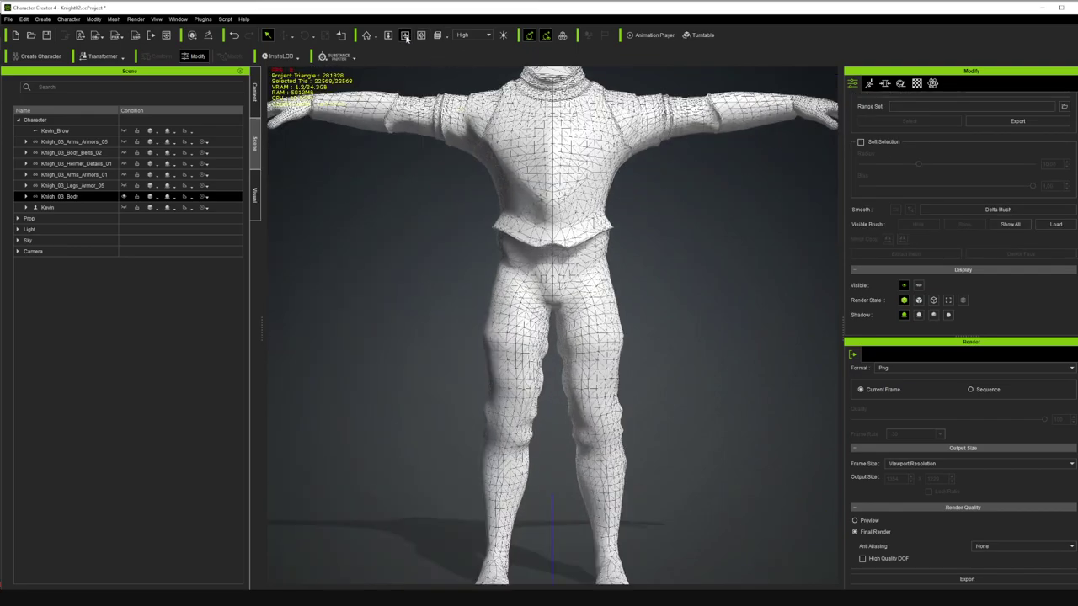
left_click(406, 36)
left_click_drag(446, 109, 549, 181)
scroll(548, 181, "up", 5)
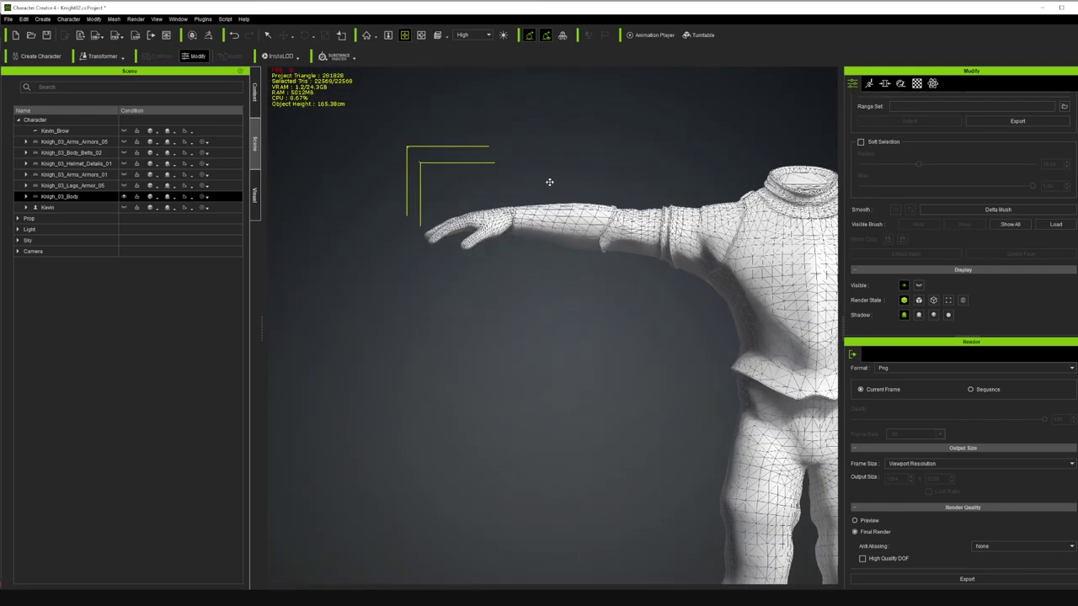
left_click(268, 34)
left_click_drag(337, 119, 627, 311)
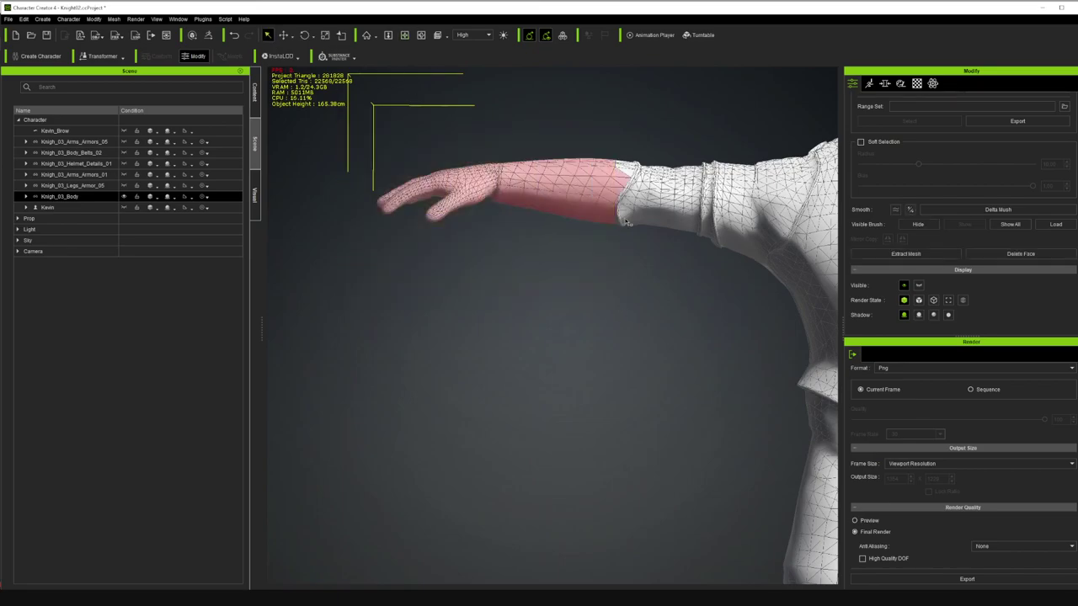
- Add the faces of the character's left hand and forearm up to the elbow cuff to the selection
left_click(423, 36)
left_click_drag(726, 244, 522, 236)
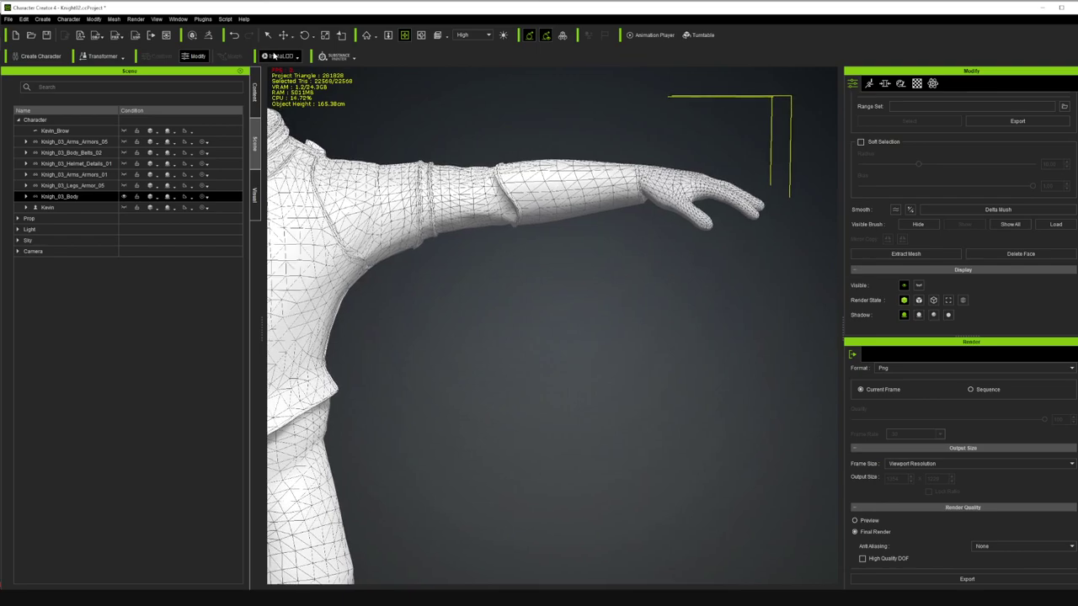
left_click(269, 35)
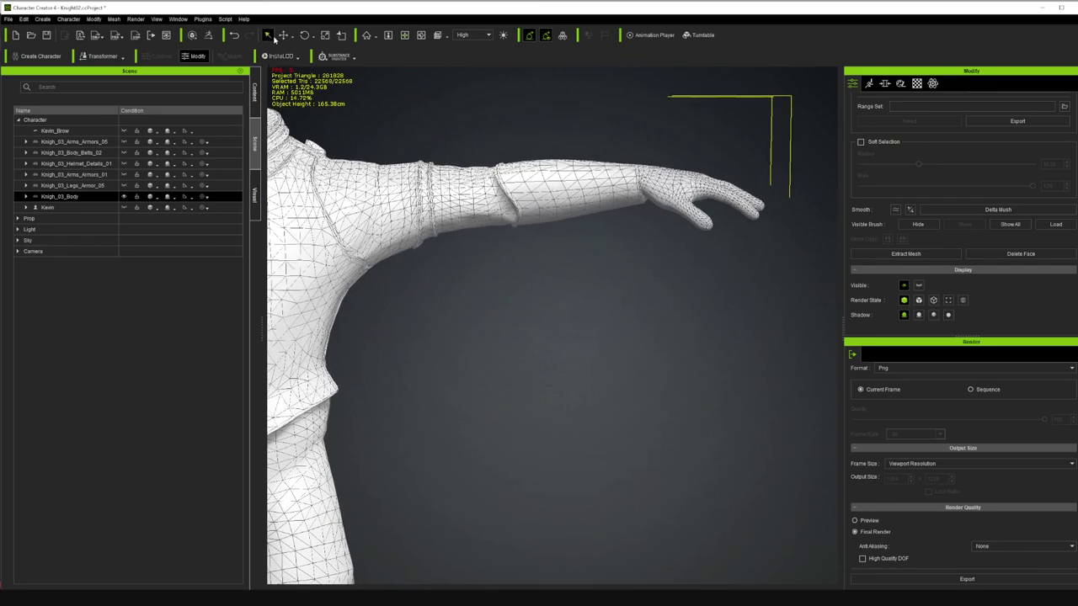
left_click_drag(791, 280, 523, 122)
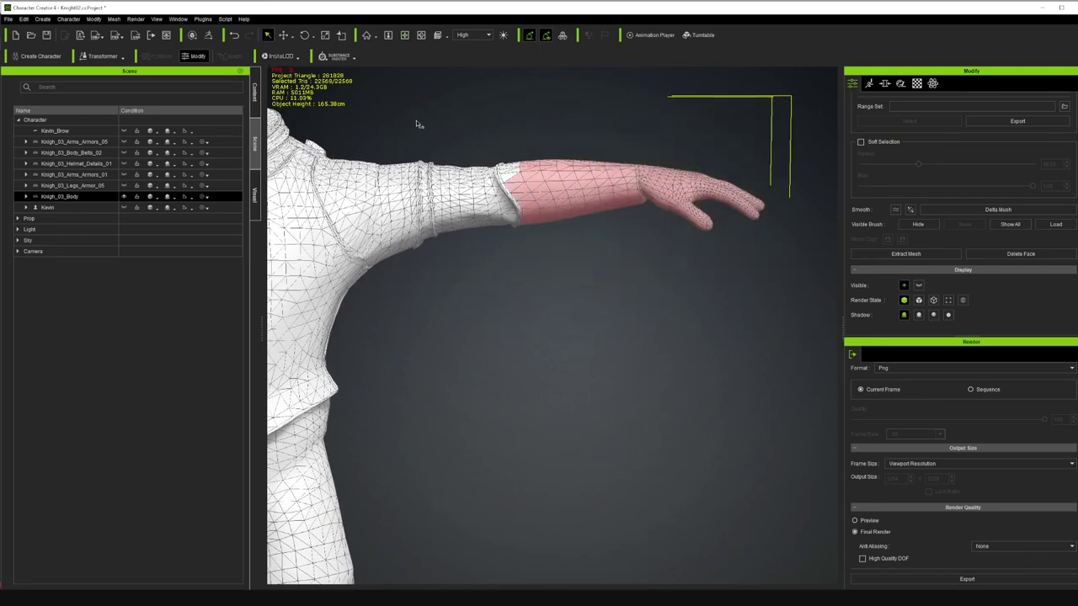
- Try to select additional faces at the right forearm's cuff edge, and undo the selection change
left_click(421, 36)
mouse_move(485, 214)
left_mouse_down()
mouse_move(542, 300)
mouse_move(439, 235)
mouse_move(193, 260)
mouse_move(492, 394)
mouse_move(459, 240)
mouse_move(472, 232)
left_mouse_up()
left_click(406, 37)
left_click_drag(404, 337, 716, 393)
scroll(544, 191, "up", 8)
scroll(469, 150, "up", 2)
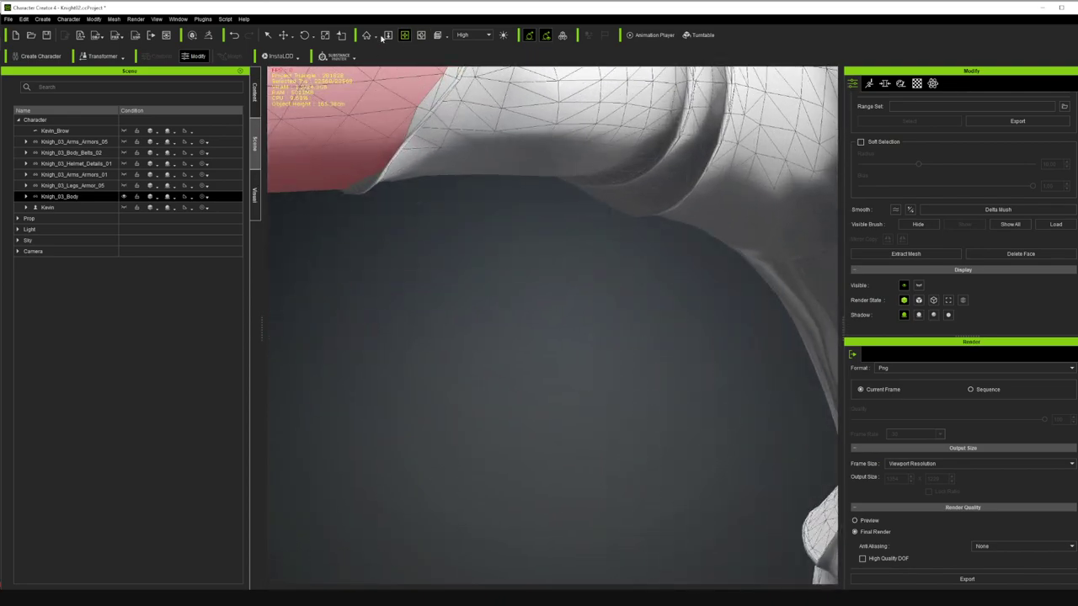
left_click(268, 34)
left_click(407, 107)
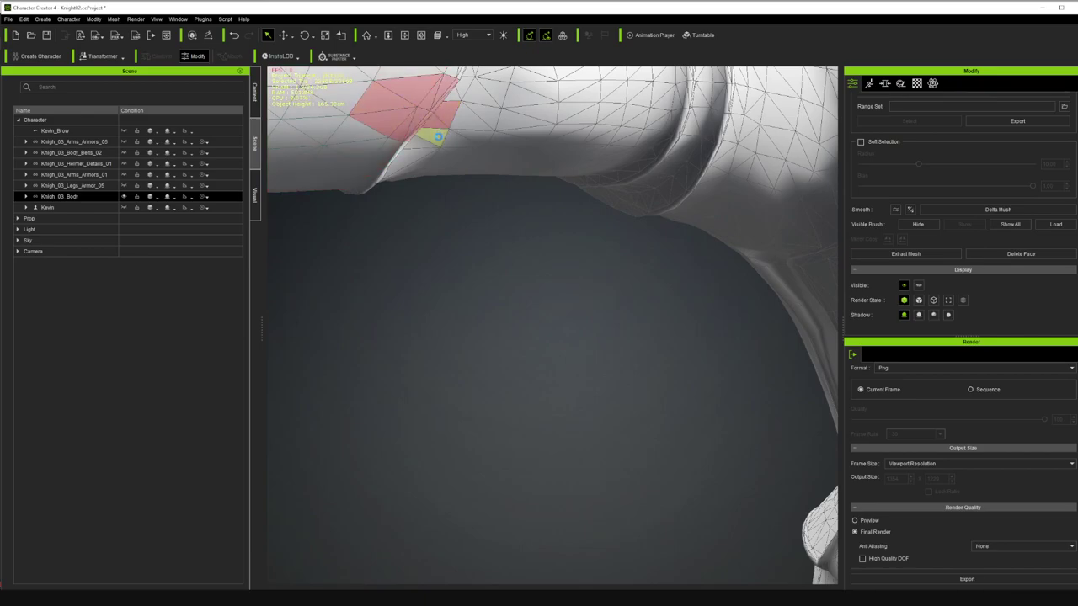
key("ctrl+z")
- Add the missing faces between the selected right forearm and the upper part of its cuff rim to the selection
left_click(405, 36)
left_click_drag(430, 78, 584, 260)
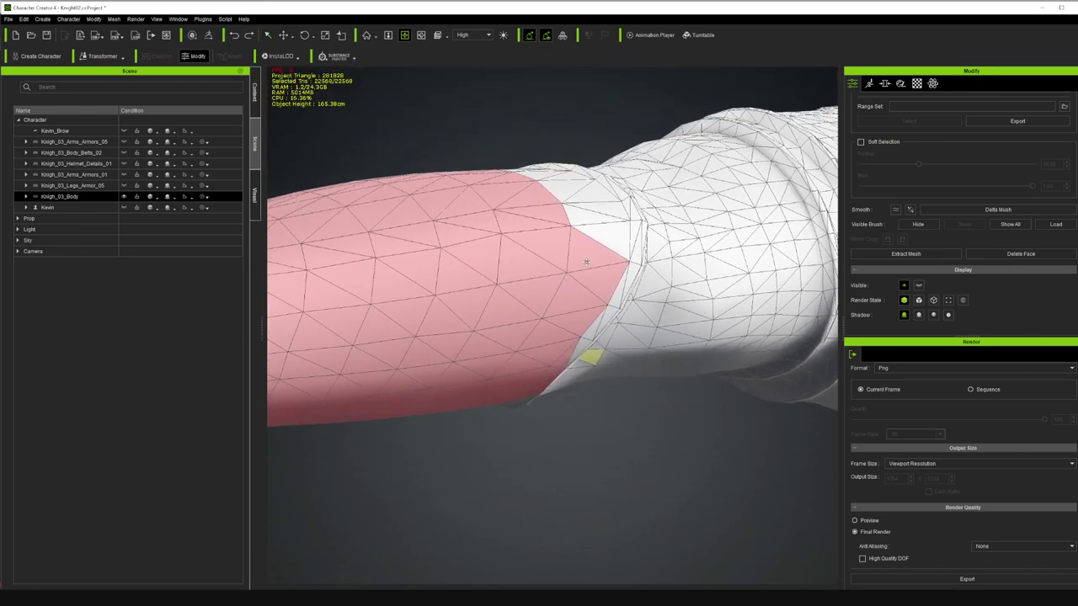
left_click(268, 36)
left_click(603, 245)
left_click(615, 249, "ctrl")
left_click(634, 243, "ctrl")
left_click(637, 249, "ctrl")
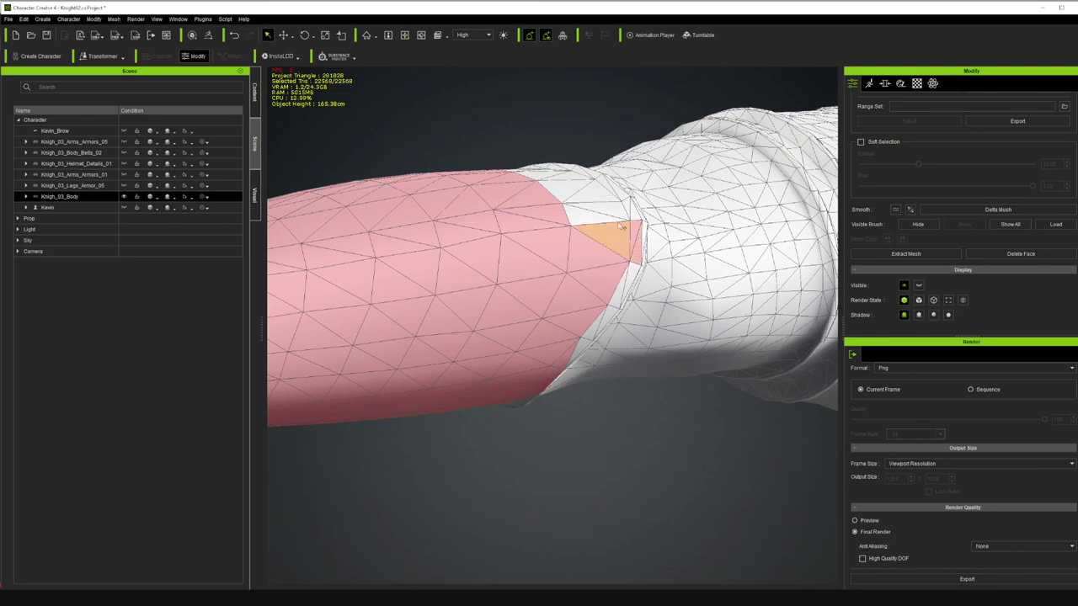
left_click(608, 217, "ctrl")
key("Delete")
- Add the narrow faces along the lower part of the right forearm's cuff rim to the selection
left_click(624, 281)
left_click(609, 316, "ctrl")
left_click(594, 327, "ctrl")
left_click(583, 346, "ctrl")
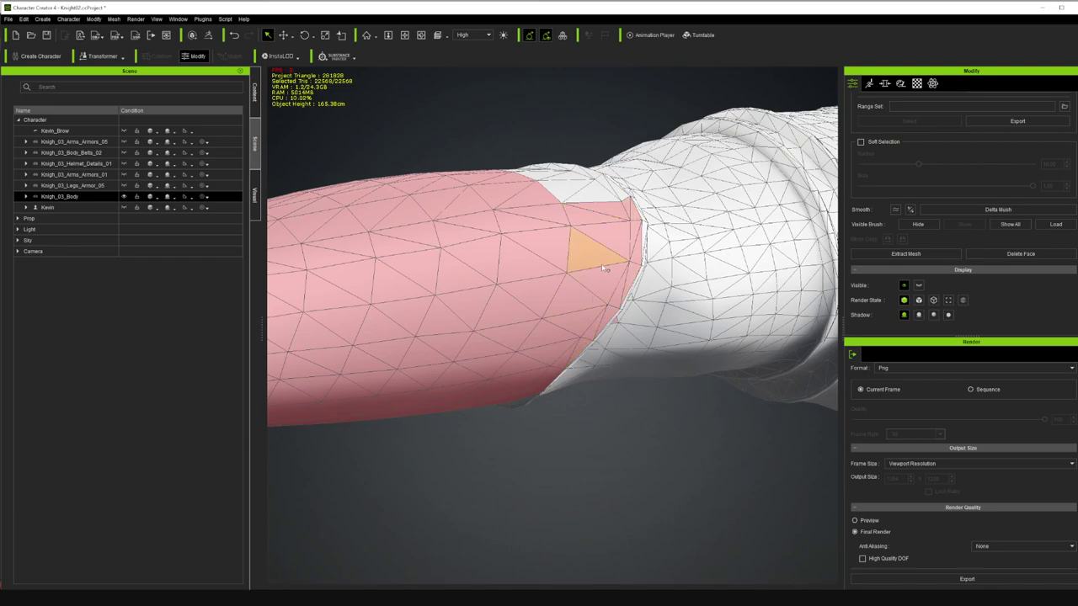
- Try to box-select more faces across the right cuff edge, and undo the selection change
left_click(421, 36)
left_click_drag(572, 246, 484, 210)
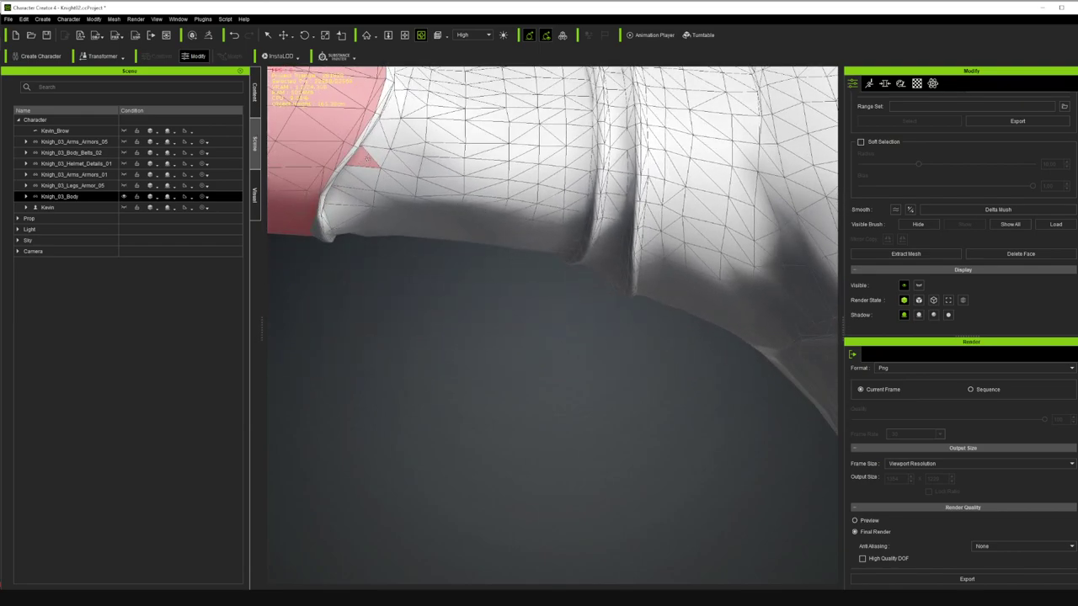
left_click(268, 35)
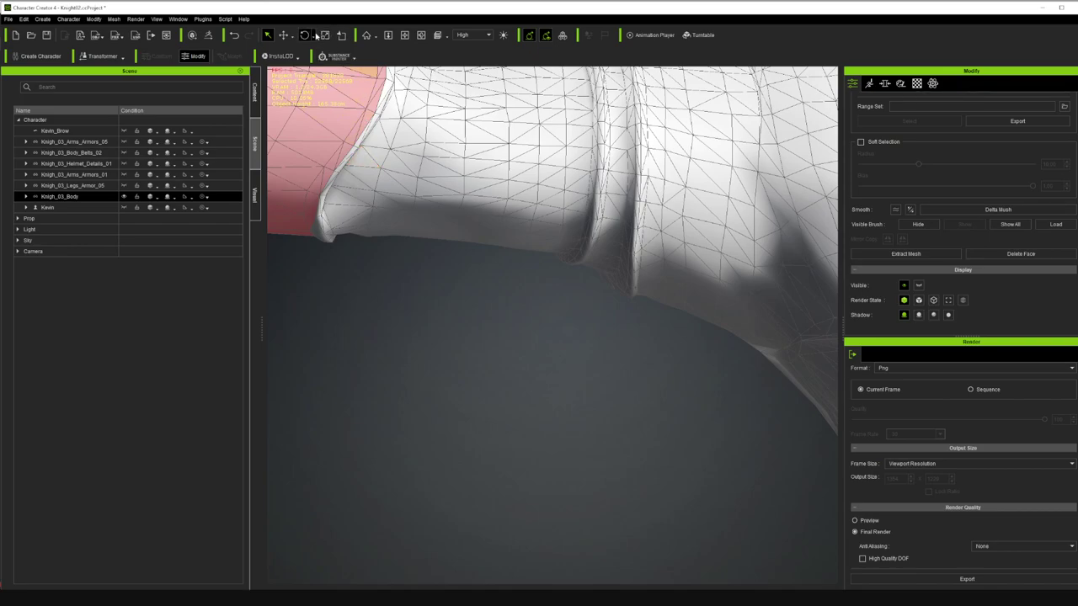
left_click(287, 38)
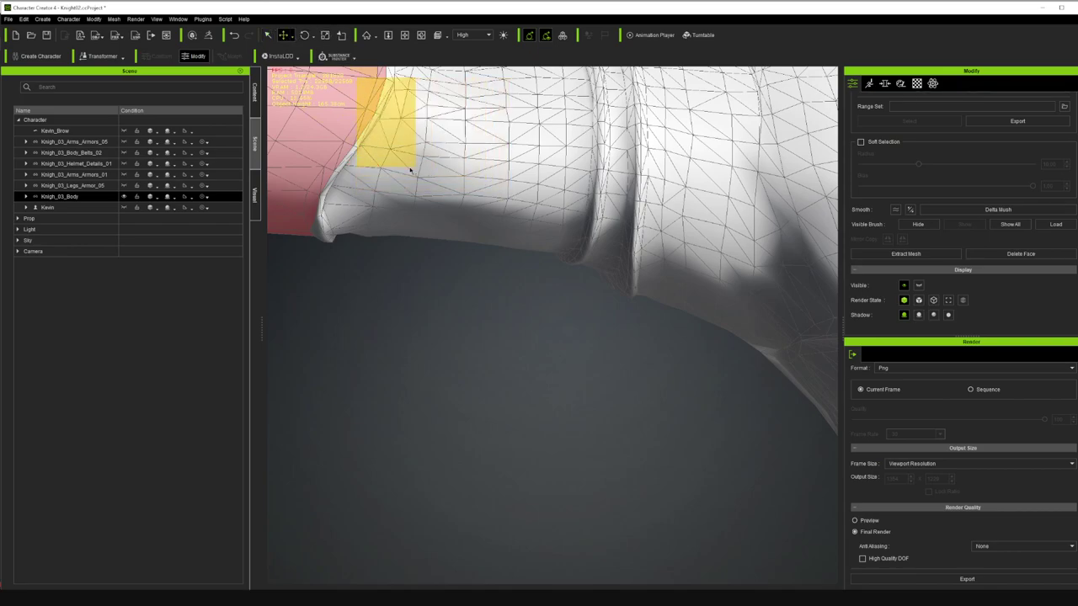
left_click(416, 168)
key("ctrl+z")
- Add the folded rim faces of the right cuff to the selection, from the pointed lower tip up along the edge
left_click(405, 35)
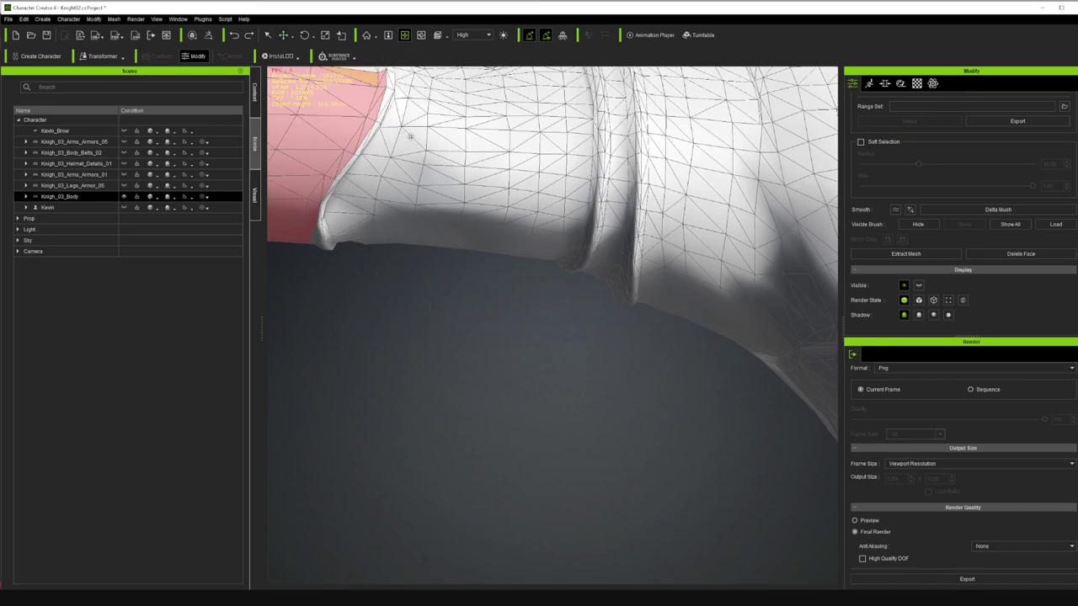
left_click_drag(404, 130, 613, 263)
scroll(613, 262, "up", 5)
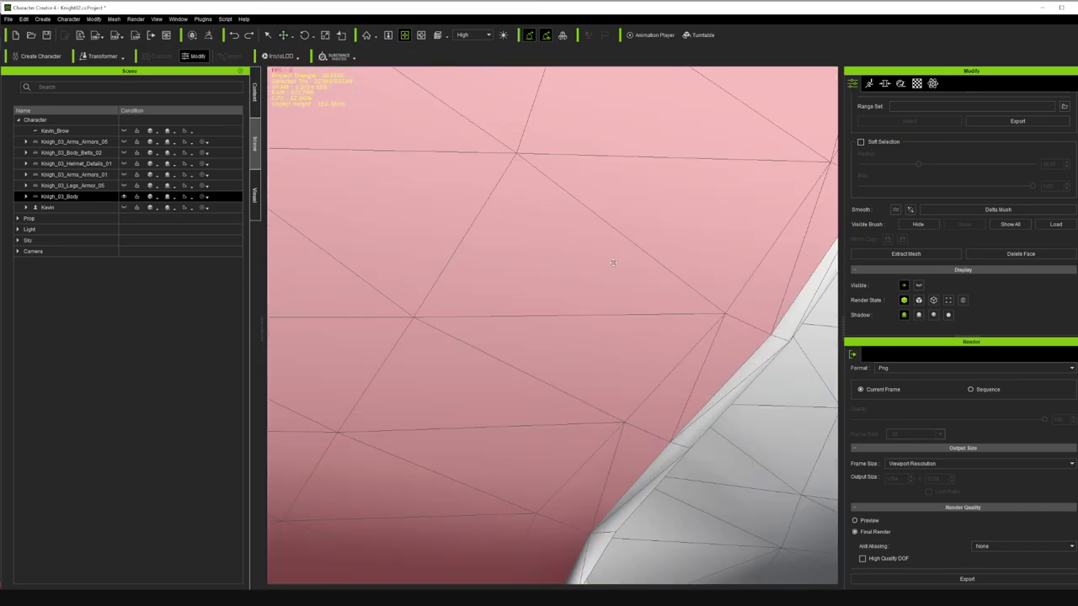
scroll(613, 263, "down", 4)
key("q")
mouse_move(640, 341)
left_mouse_down()
mouse_move(695, 251)
mouse_move(579, 410)
mouse_move(566, 456)
left_mouse_up()
left_click(566, 463, "ctrl")
left_click(562, 459, "ctrl")
left_click(551, 468, "ctrl")
left_click(558, 475, "ctrl")
left_click(566, 473, "ctrl")
left_click_drag(706, 187, 697, 162)
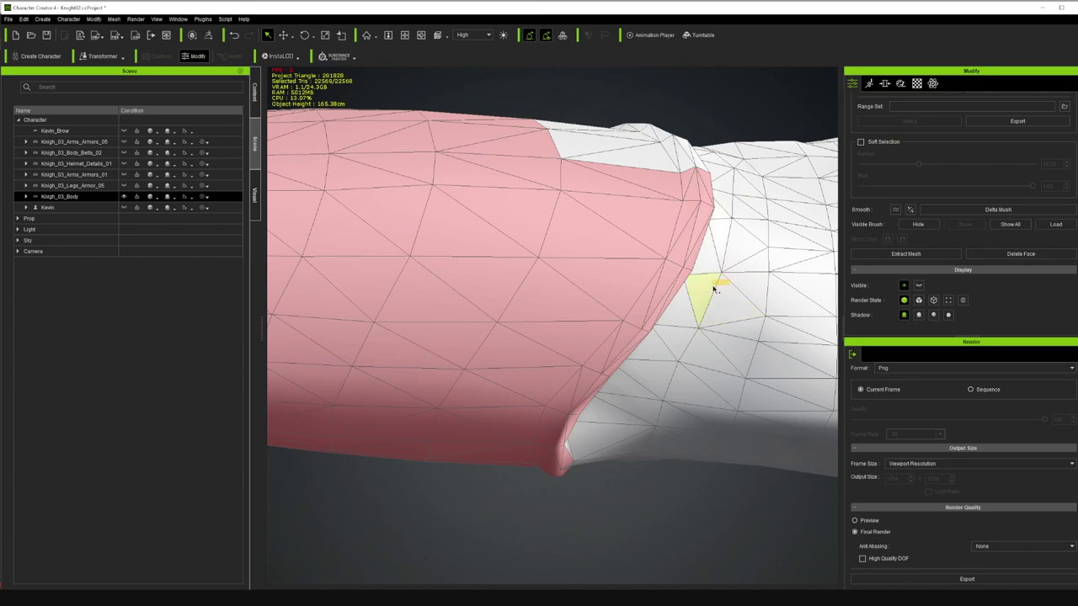
- Add the remaining forearm and cuff rim faces on the other side of the right arm to the selection
left_click(421, 35)
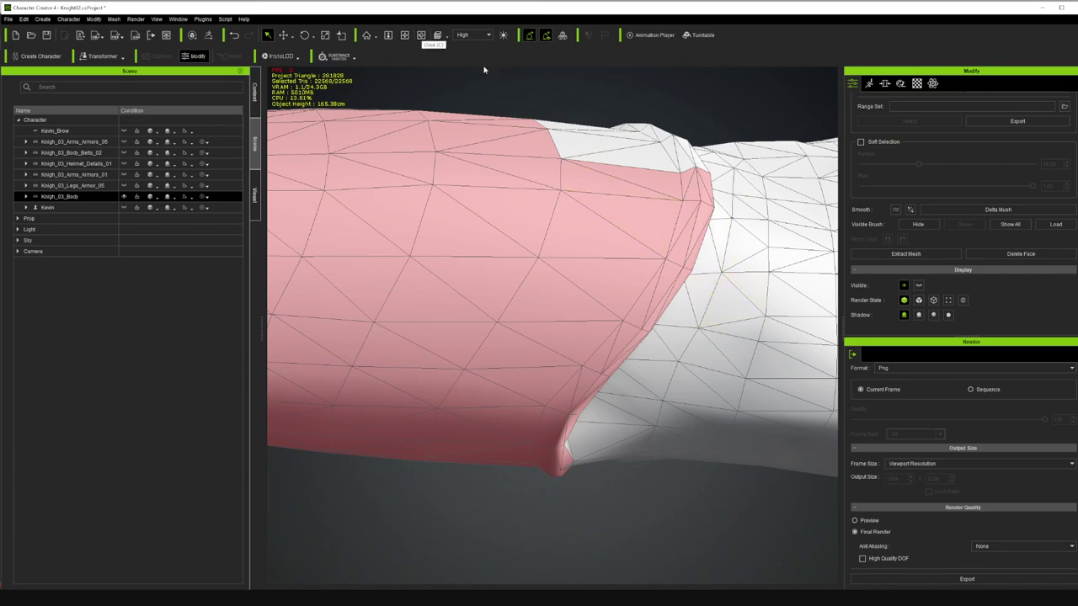
left_click_drag(692, 176, 642, 300)
key("q")
left_click(678, 333)
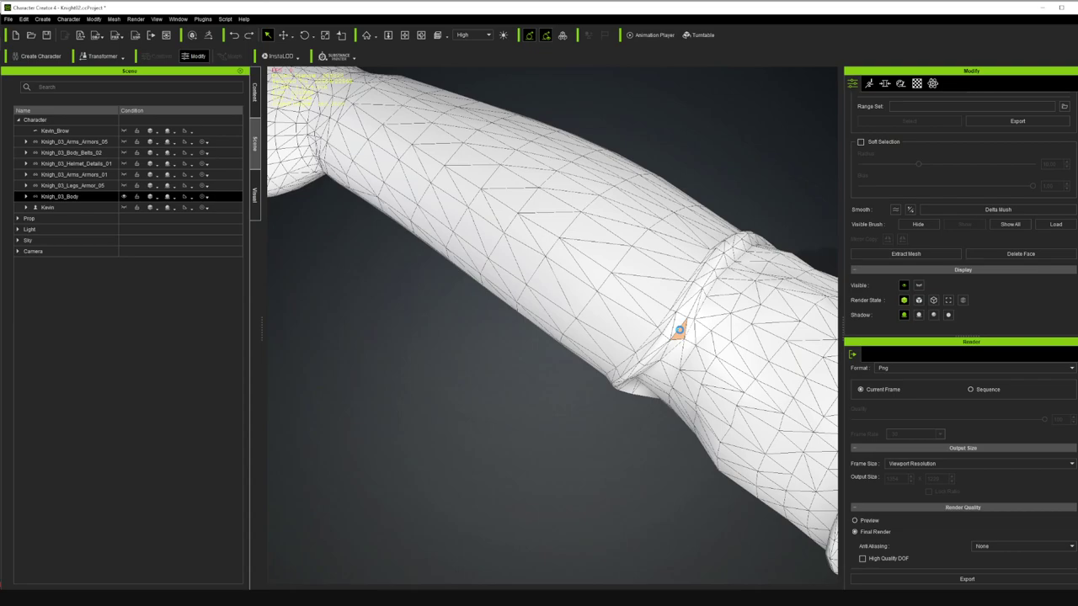
key("ctrl+z")
left_click(681, 335, "ctrl")
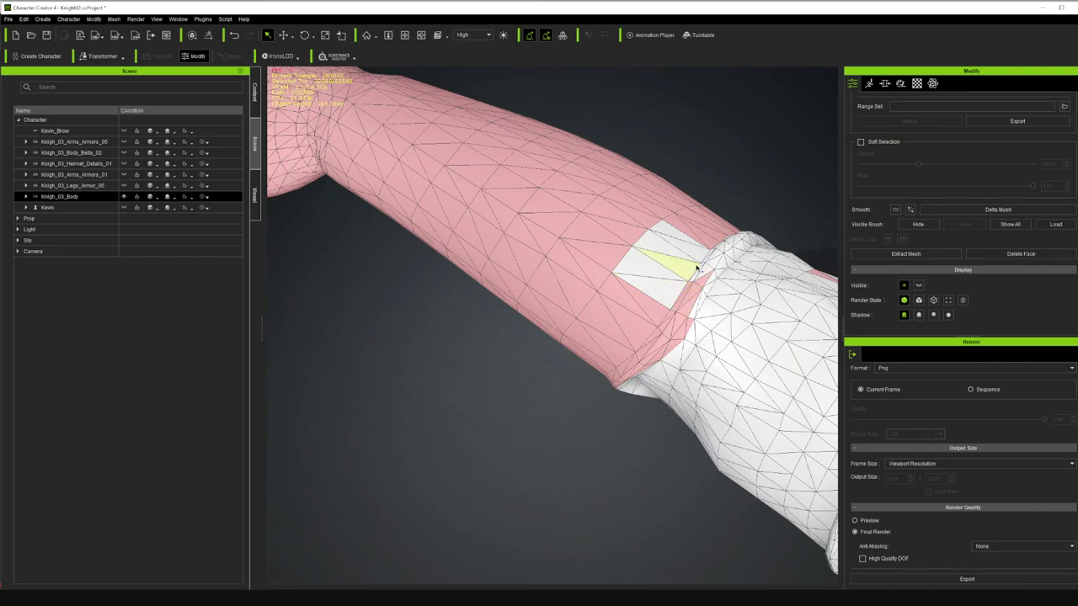
left_click(666, 269, "ctrl")
left_click(652, 274, "ctrl")
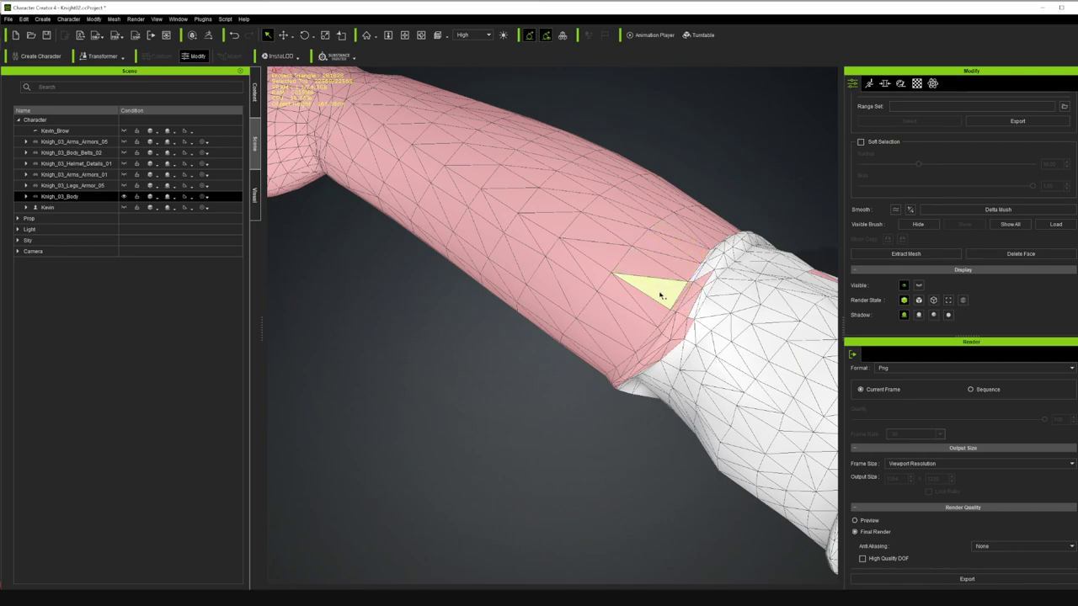
left_click(660, 292, "ctrl")
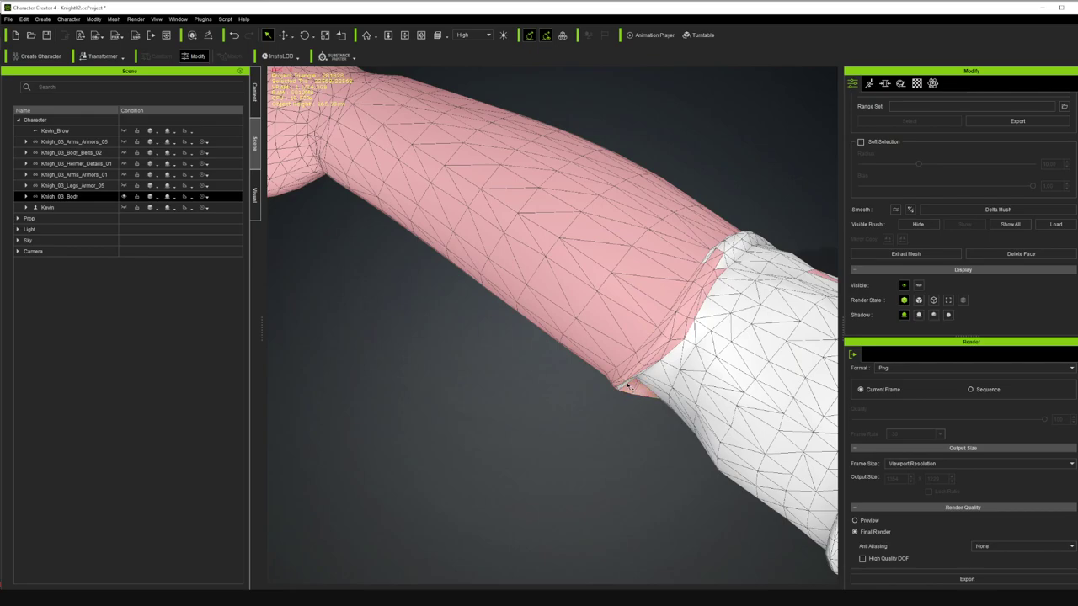
- Add the missing faces in the fold at the pointed lower tip of the right cuff to the selection
left_click(421, 35)
left_click(405, 34)
left_click_drag(726, 339, 623, 200)
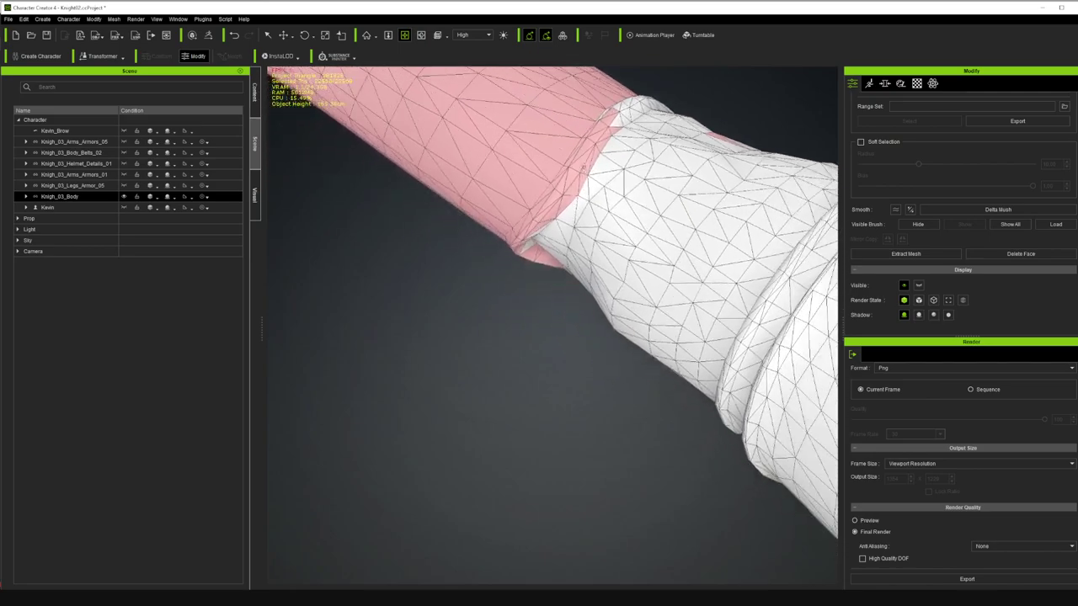
right_click_drag(623, 201, 580, 188)
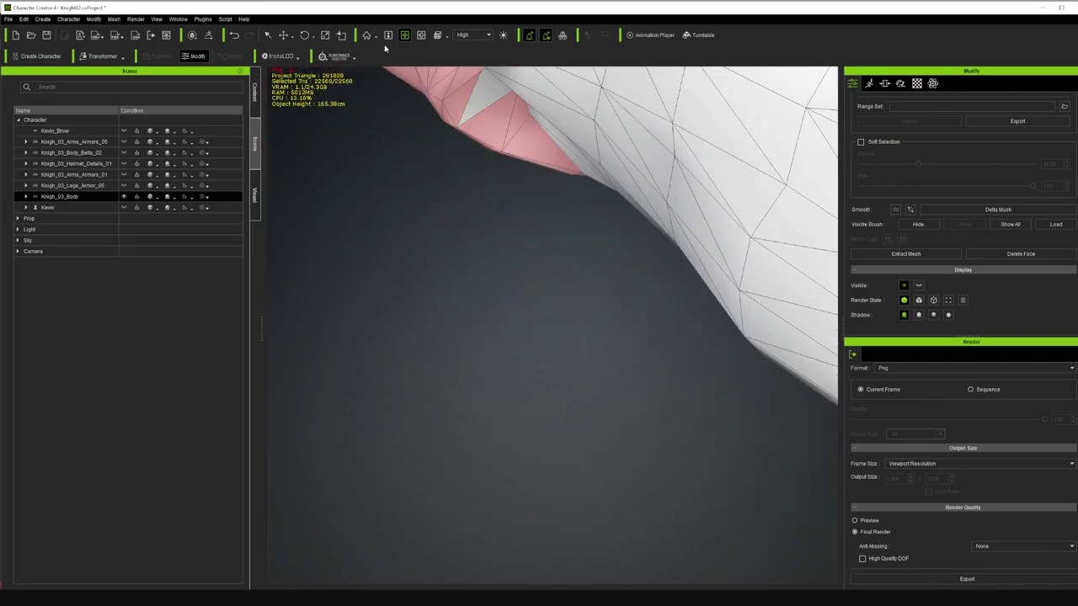
left_click_drag(466, 91, 539, 291)
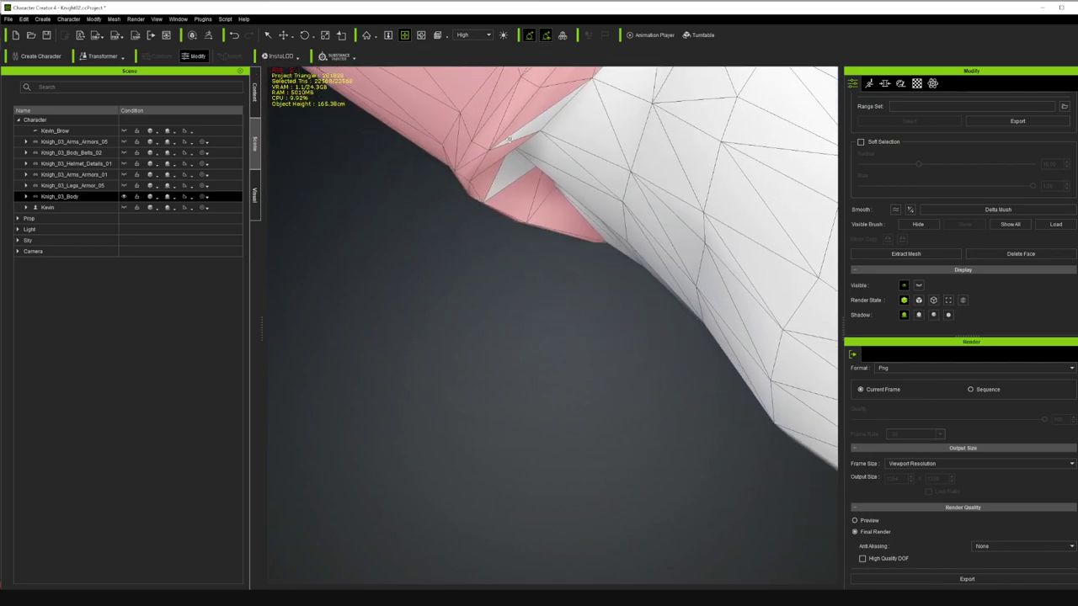
left_click(267, 35)
left_click(524, 132, "ctrl")
left_click(511, 170, "ctrl")
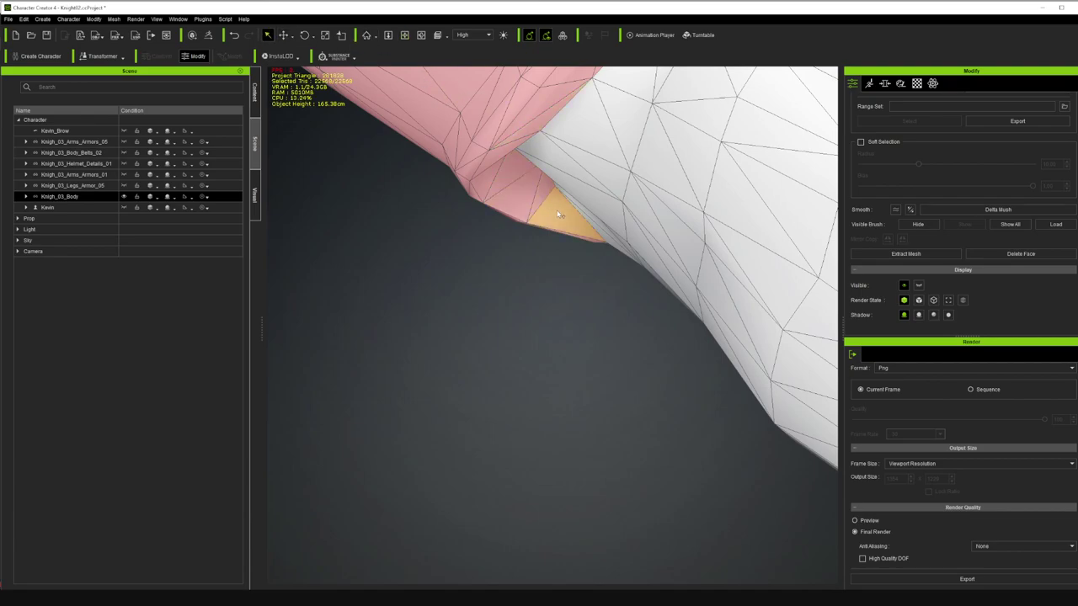
- Add the unselected rim faces along the upper side of the right cuff to the selection
scroll(587, 132, "down", 4)
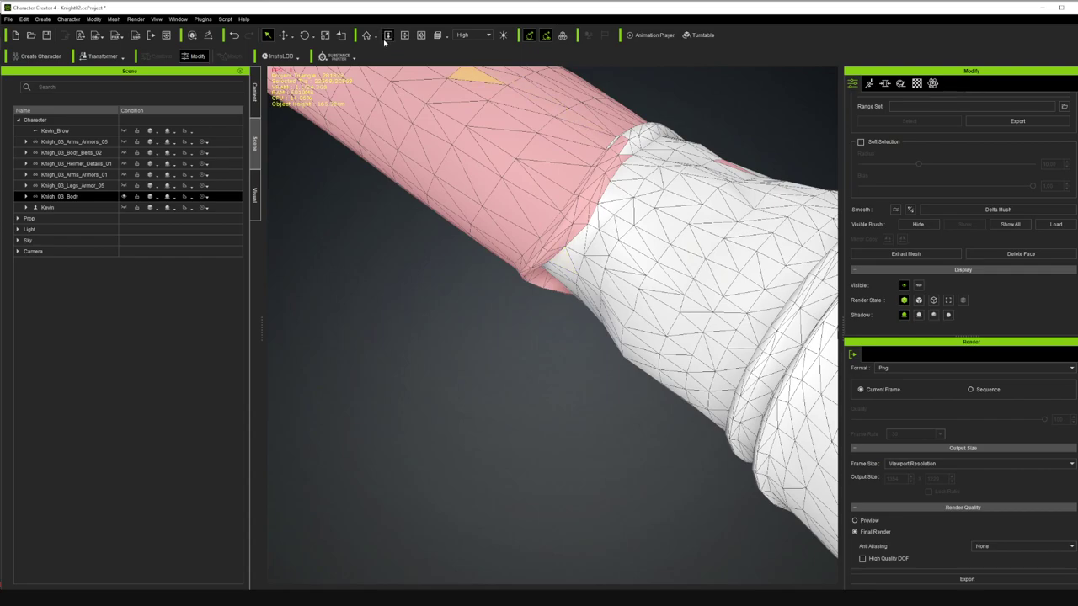
left_click(422, 37)
left_click_drag(782, 222, 651, 246)
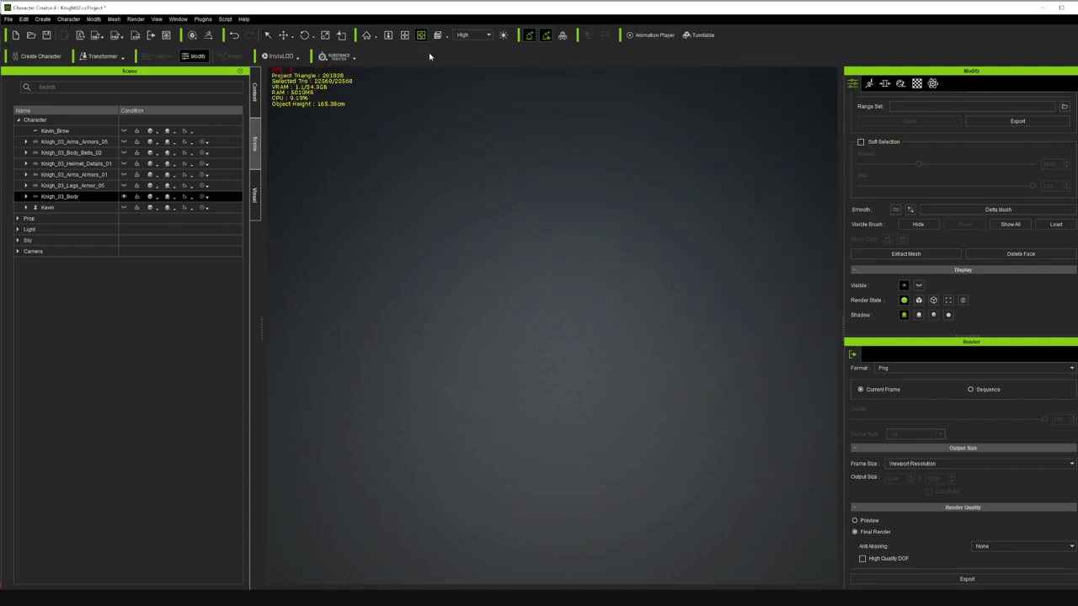
left_click(405, 36)
left_click_drag(787, 177, 436, 236)
left_click_drag(609, 245, 548, 234)
left_click(268, 36)
left_click(583, 214, "ctrl")
scroll(556, 131, "up", 3)
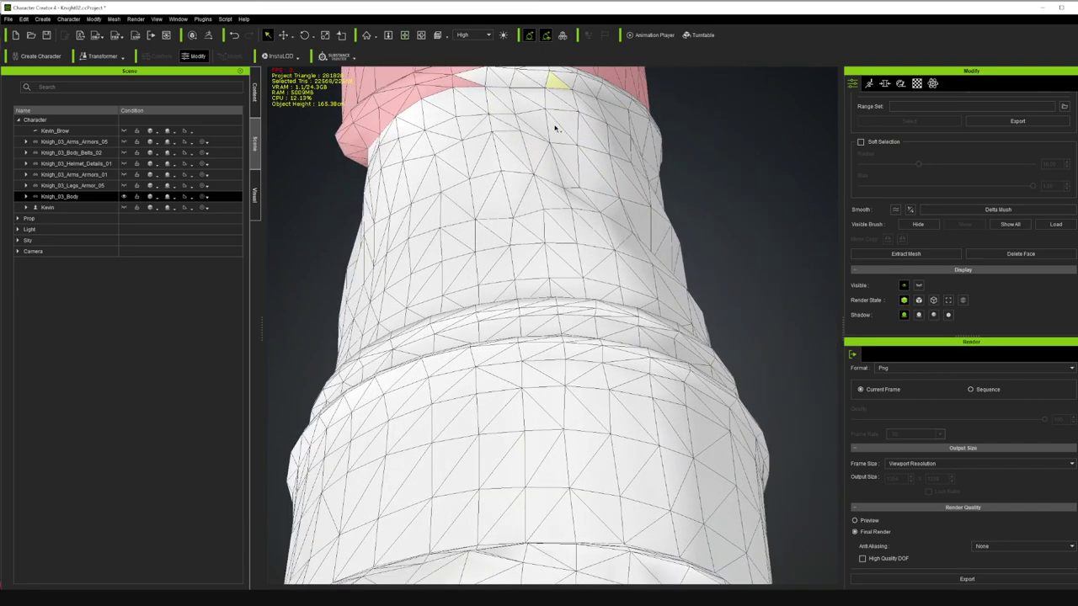
scroll(556, 128, "up", 1)
left_click(405, 35)
left_click_drag(539, 112, 532, 323)
left_click_drag(506, 146, 497, 330)
key("q")
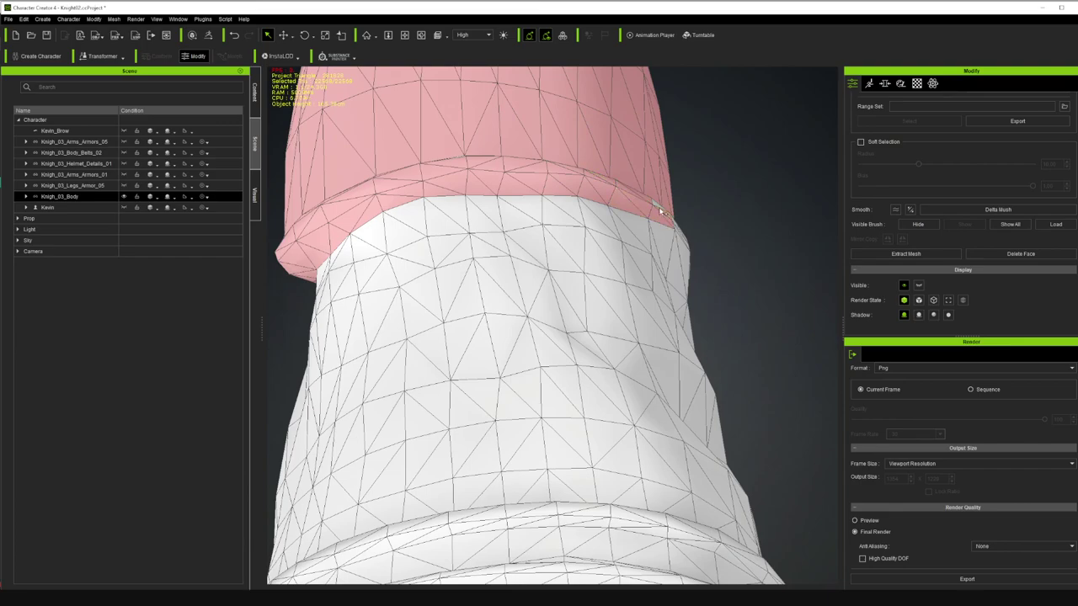
- Try to add a face at the far end of the cuff rim to the selection, and undo the selection change
left_click(421, 36)
mouse_move(652, 253)
left_mouse_down()
mouse_move(637, 272)
mouse_move(655, 271)
left_mouse_up()
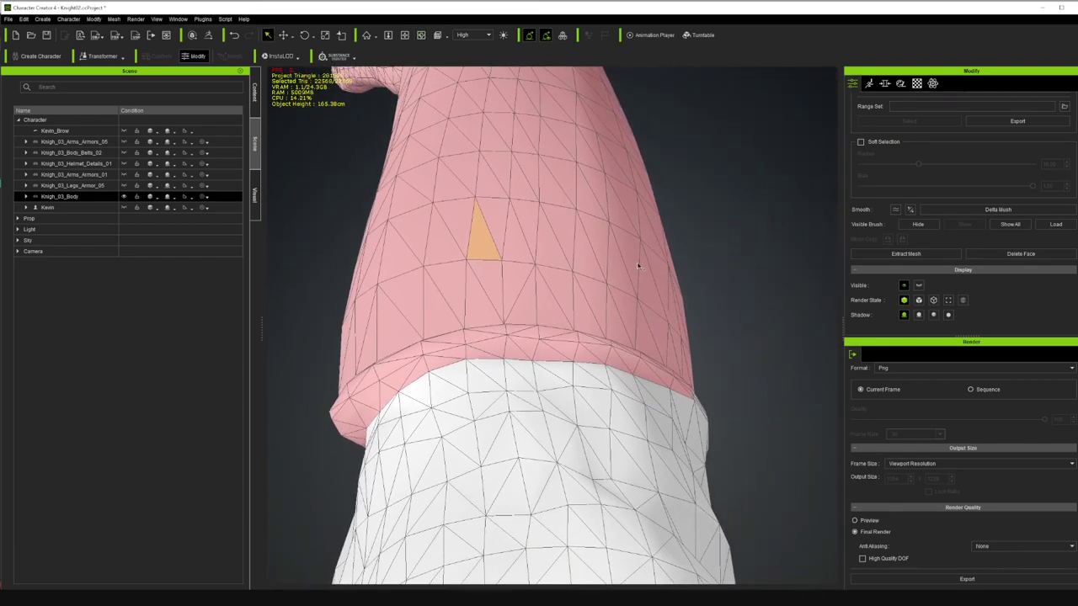
left_click(421, 34)
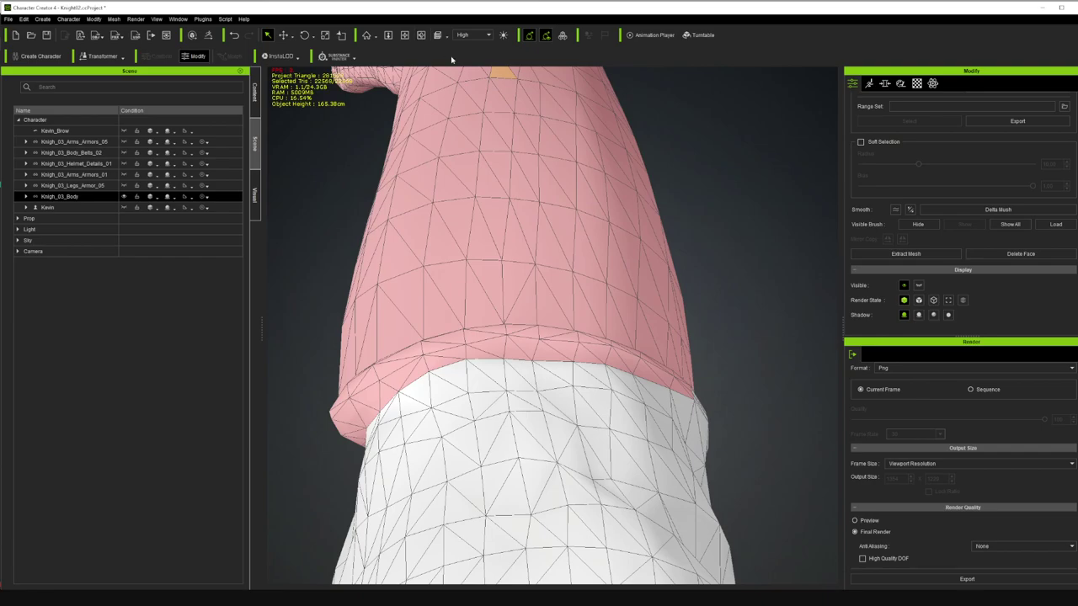
left_click_drag(675, 245, 663, 336)
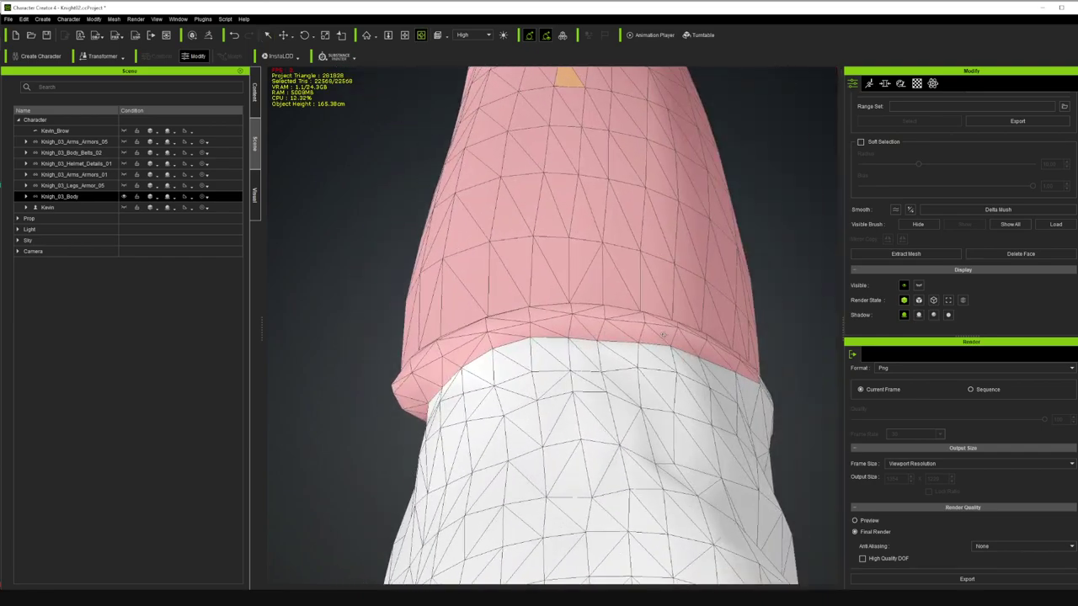
left_click(405, 35)
left_click_drag(576, 326, 452, 100)
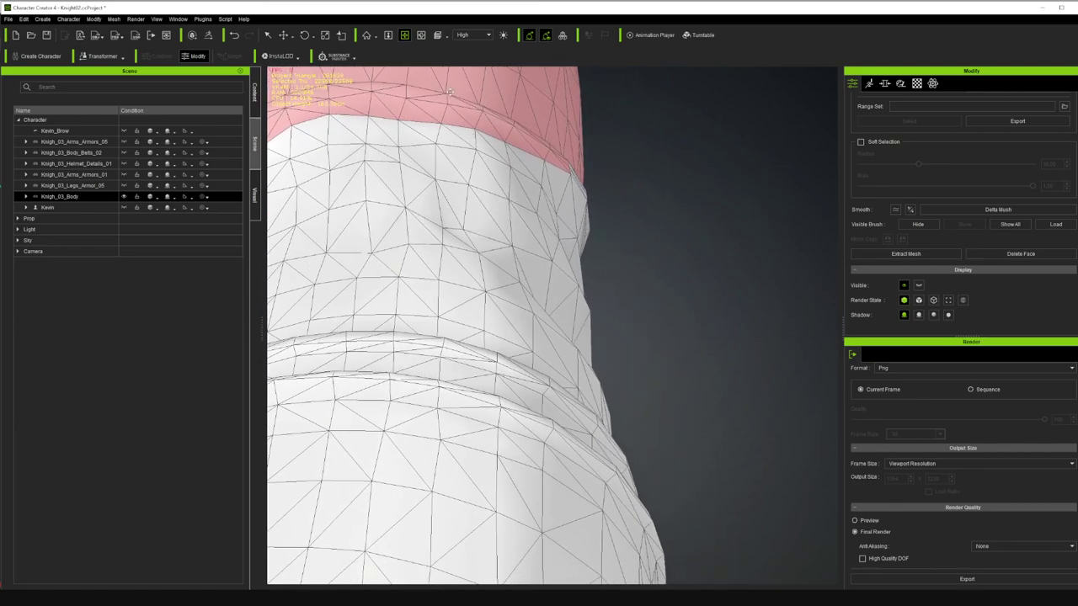
key("q")
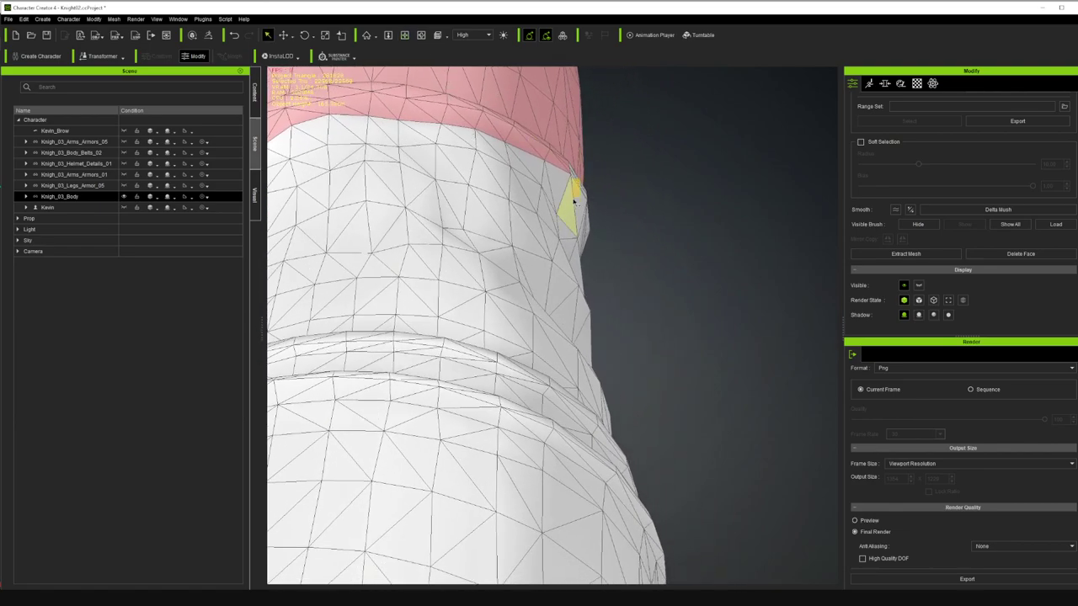
left_click(581, 202)
key("ctrl+z")
key("c")
left_click_drag(645, 224, 413, 238)
scroll(395, 223, "down", 5)
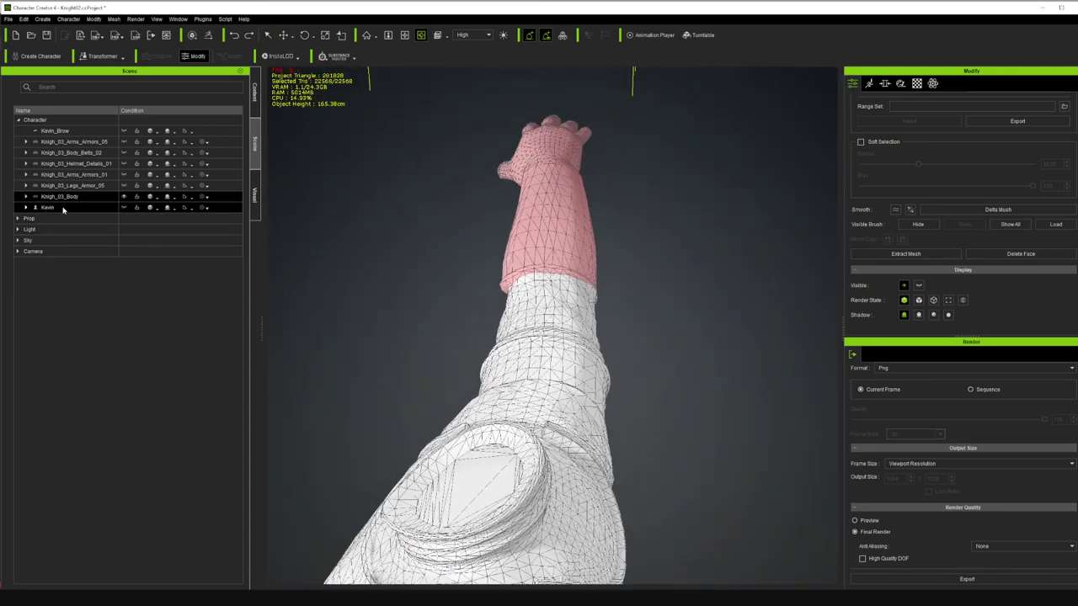
- Switch the scene selection between the base character and Knigh_03_Body, ending on the body mesh with its arm seen from the side
left_click(544, 194)
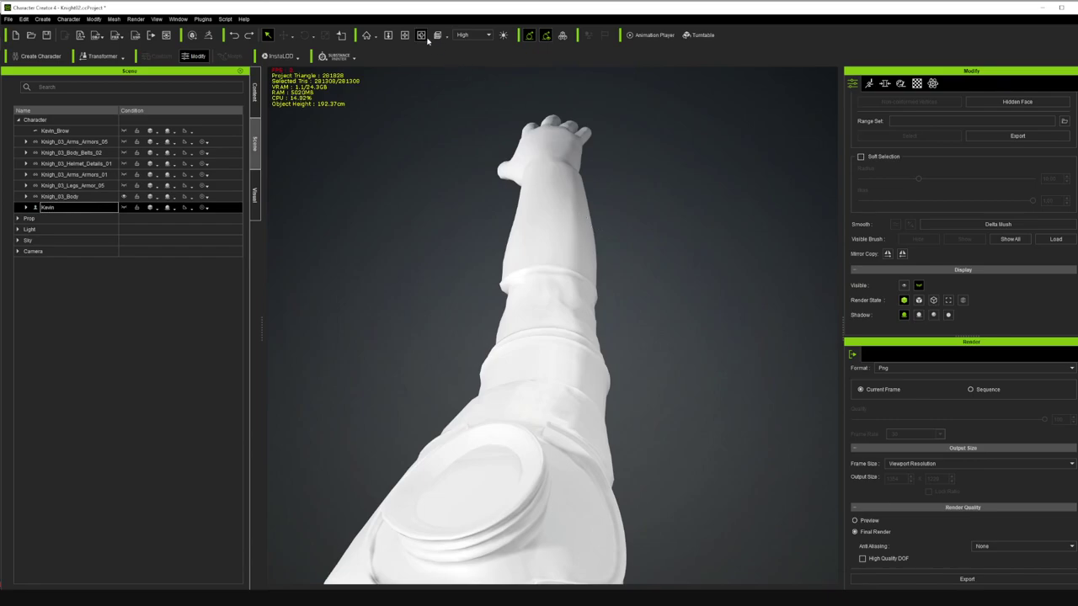
left_click(70, 197)
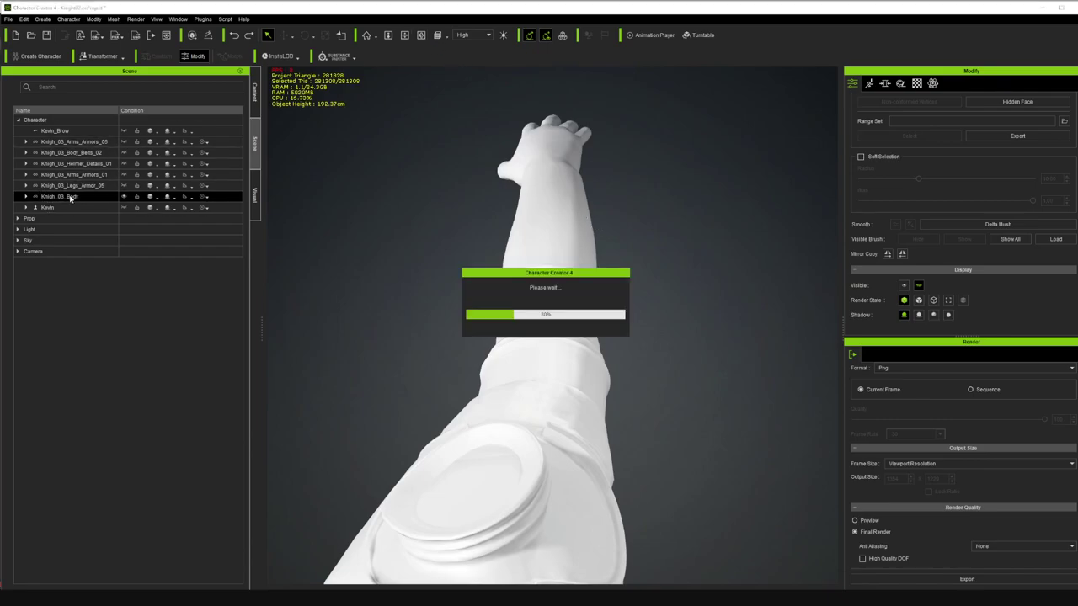
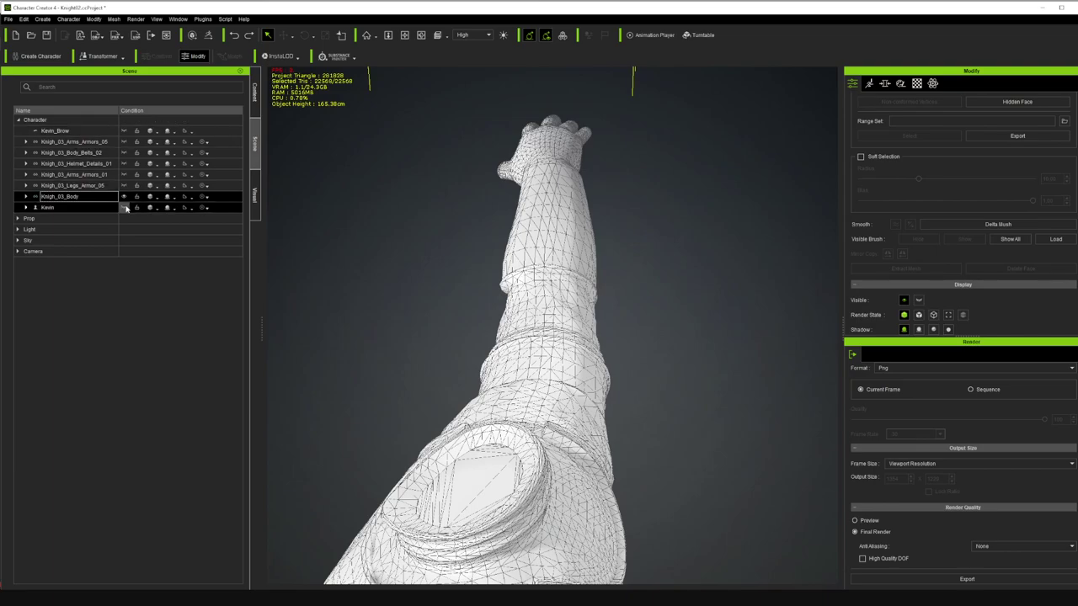
left_click(72, 208)
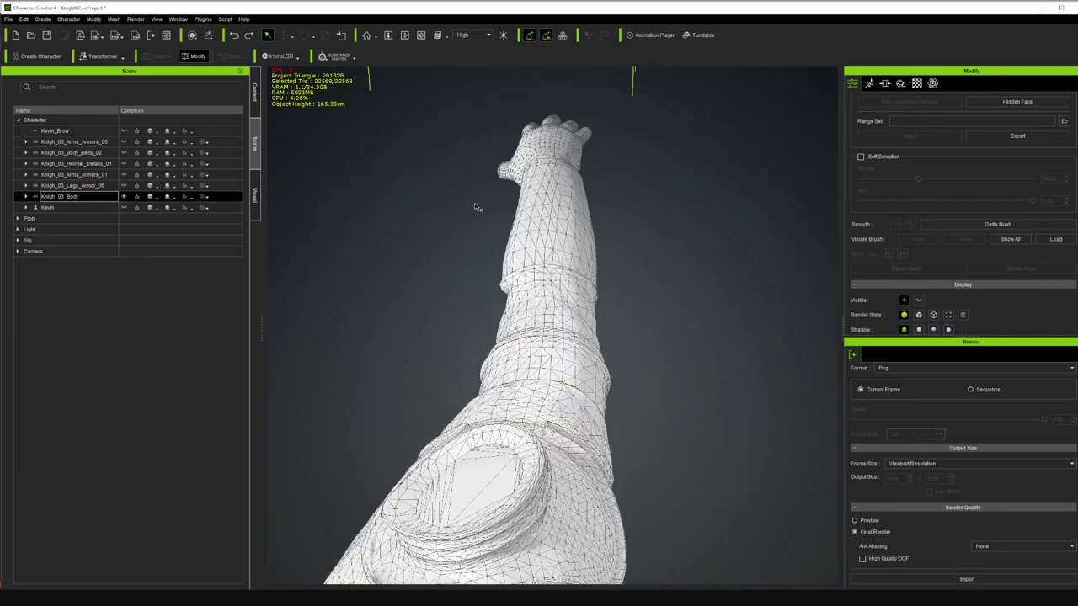
left_click(421, 35)
left_click_drag(671, 259, 351, 116)
left_click(404, 34)
left_click_drag(717, 286, 454, 198)
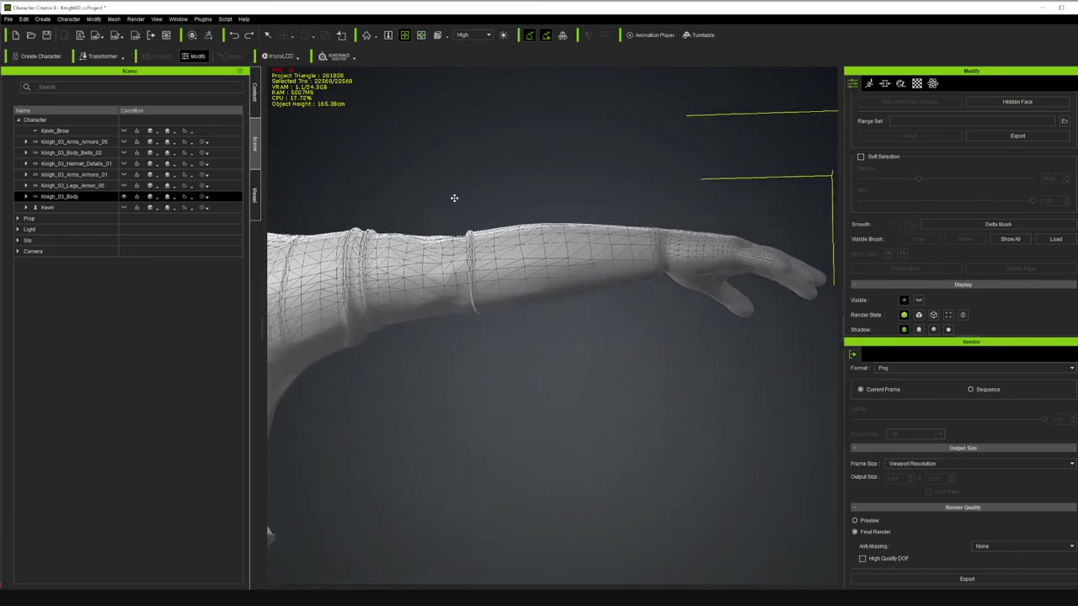
left_click(96, 208)
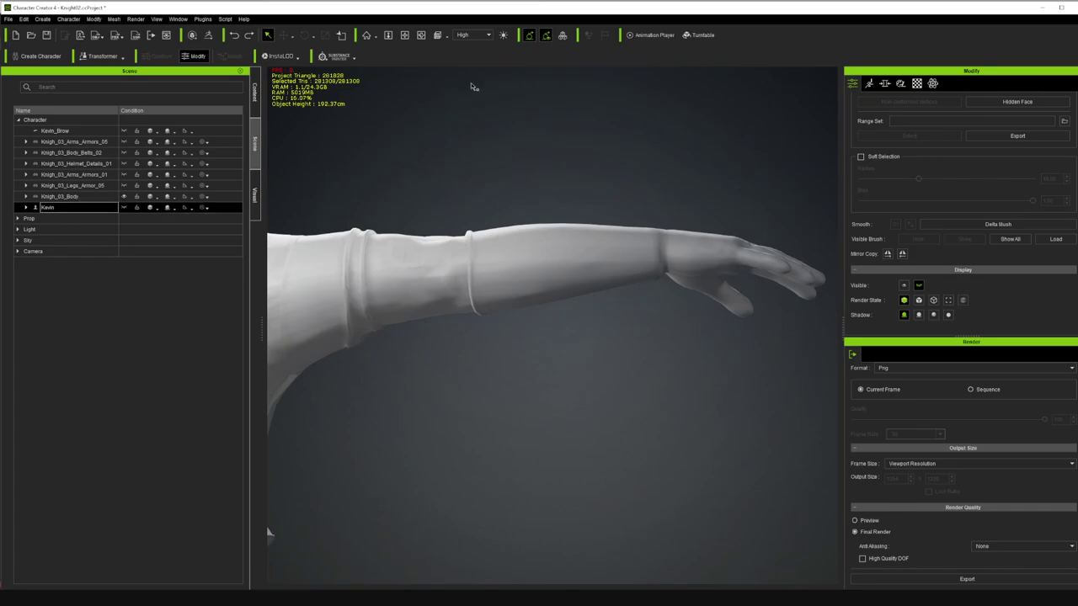
left_click(418, 36)
left_click_drag(484, 278, 268, 534)
left_click_drag(439, 196, 449, 283)
left_click(71, 197)
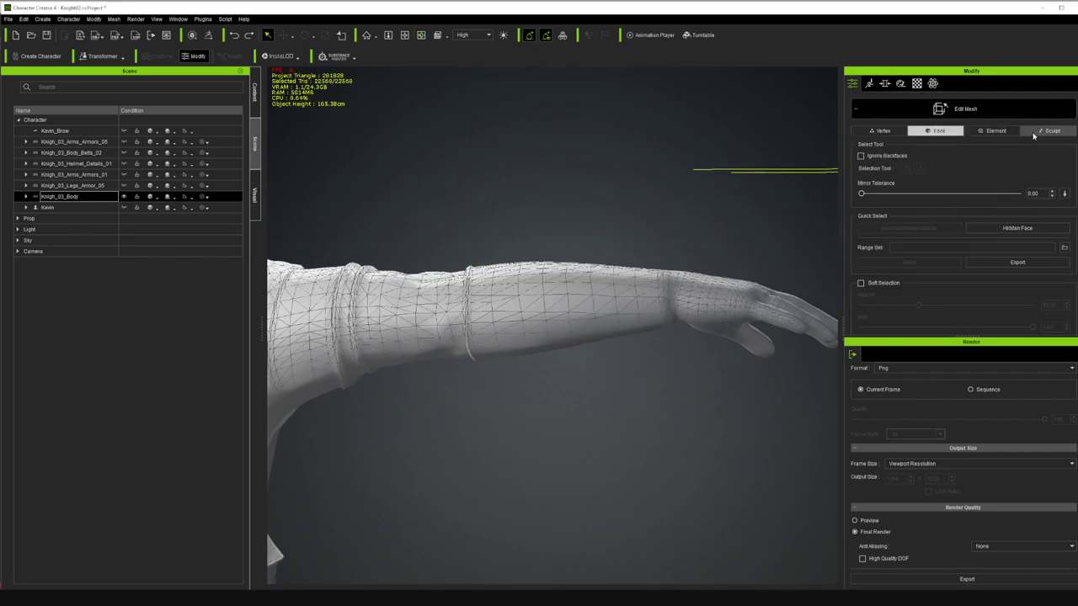
- Try to box-select the body mesh's hand and forearm faces up to the cuff edge in side view
left_click(406, 36)
left_click_drag(600, 195, 527, 181)
right_click_drag(596, 229, 597, 232)
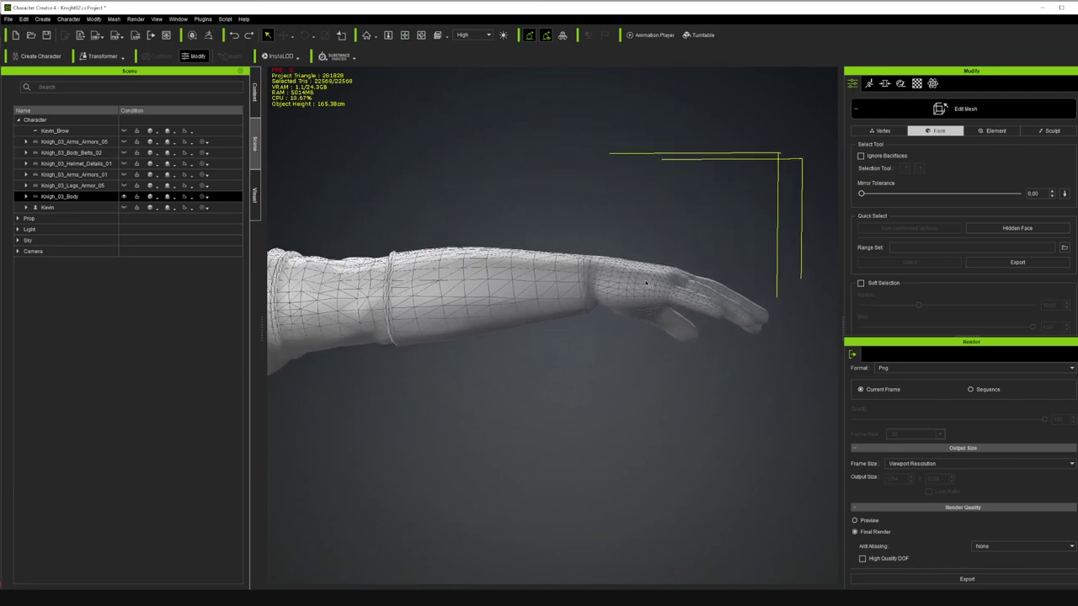
left_click_drag(789, 407, 396, 209)
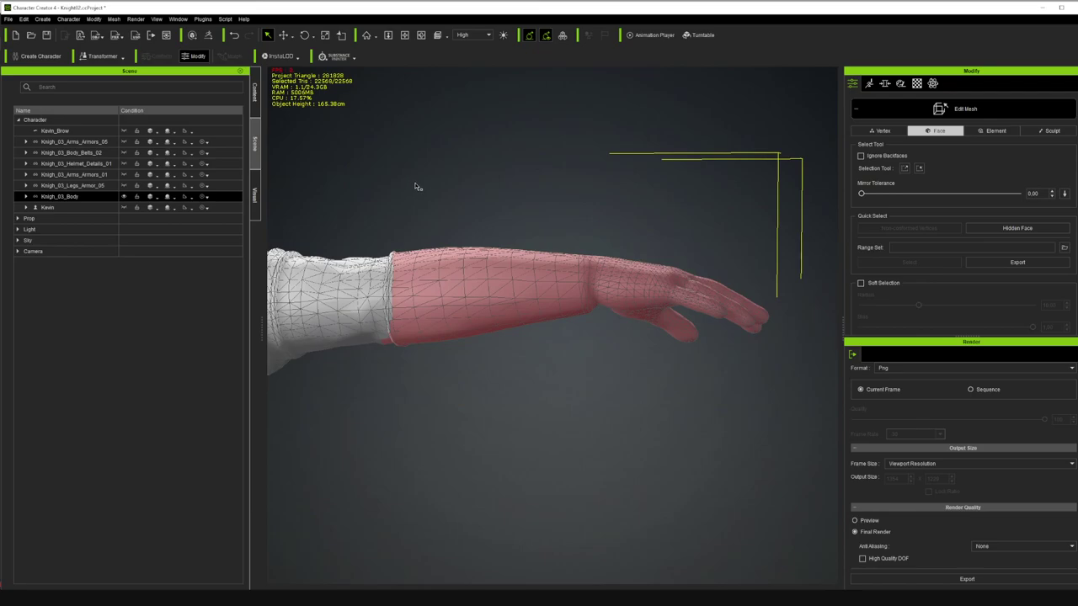
left_click_drag(792, 402, 402, 238)
left_click_drag(790, 384, 402, 219)
- Box-select the hand, forearm and whole cuff rim, extending the selection slightly past the rim onto the upper arm
right_click_drag(459, 150, 452, 230)
left_click_drag(767, 418, 392, 212)
right_click_drag(365, 226, 713, 348)
left_click_drag(793, 402, 382, 215)
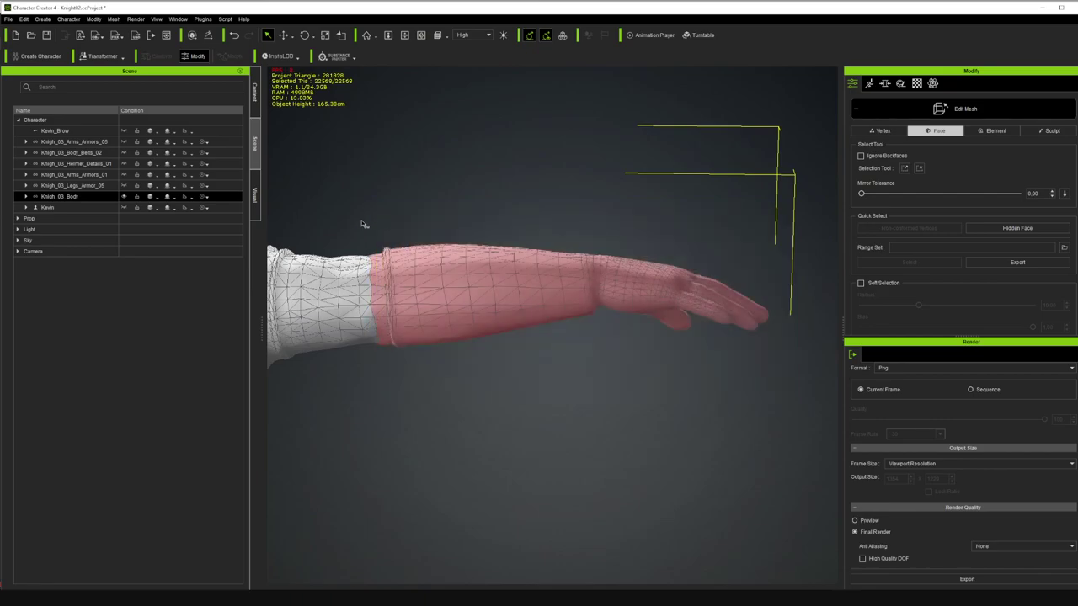
- Deselect the excess upper-arm faces just beyond the cuff rim on the upper side of the arm
right_click_drag(370, 271, 573, 93)
right_click_drag(735, 70, 732, 328)
scroll(679, 334, "up", 2)
scroll(682, 339, "up", 3)
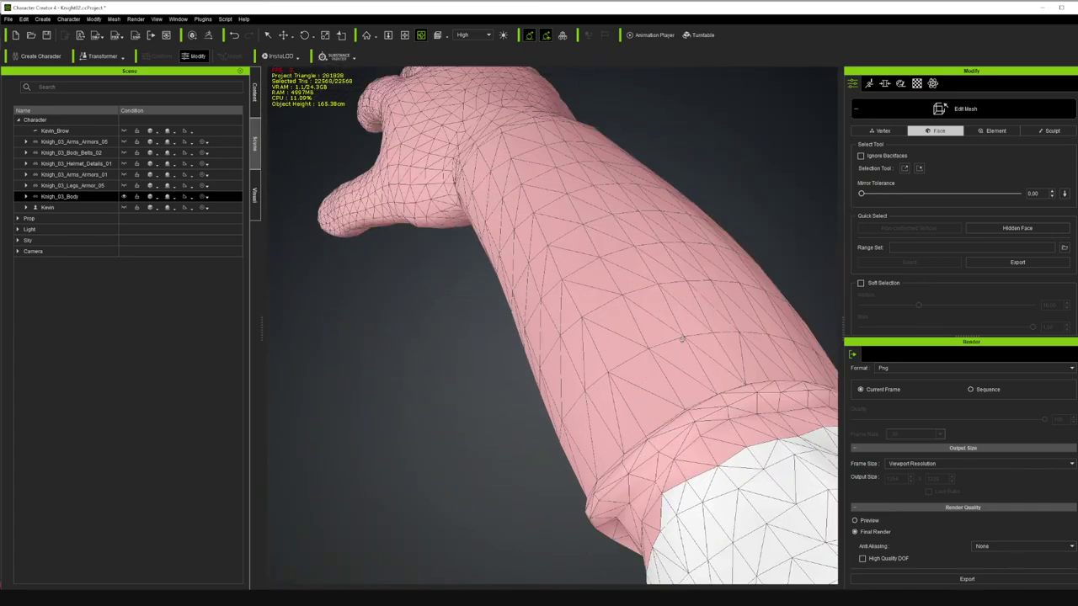
left_click(404, 37)
left_click_drag(737, 357, 636, 317)
right_click_drag(636, 317, 566, 328)
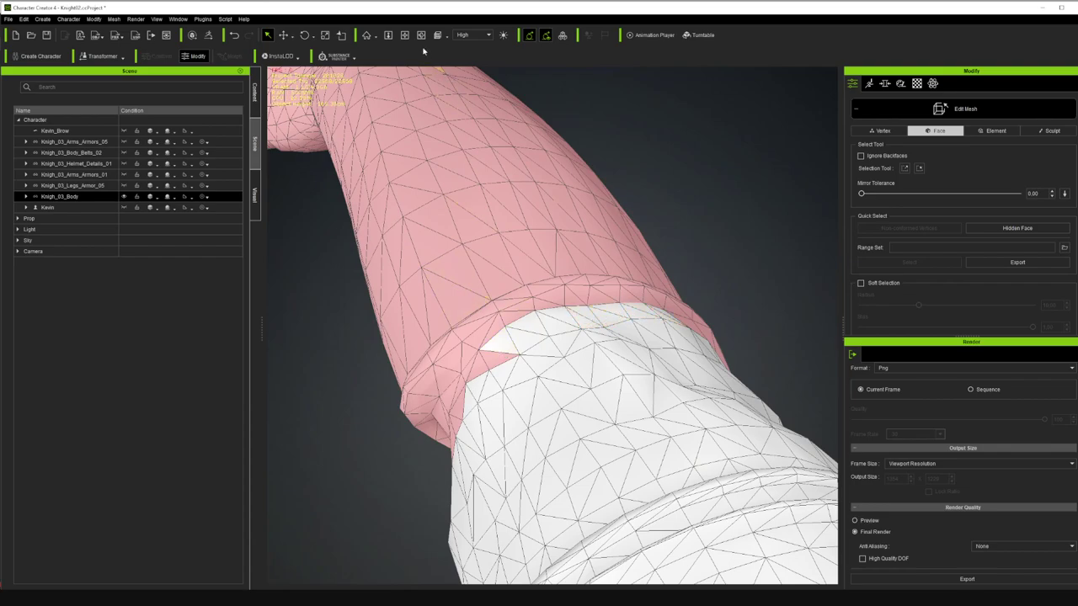
right_click_drag(434, 285, 760, 249)
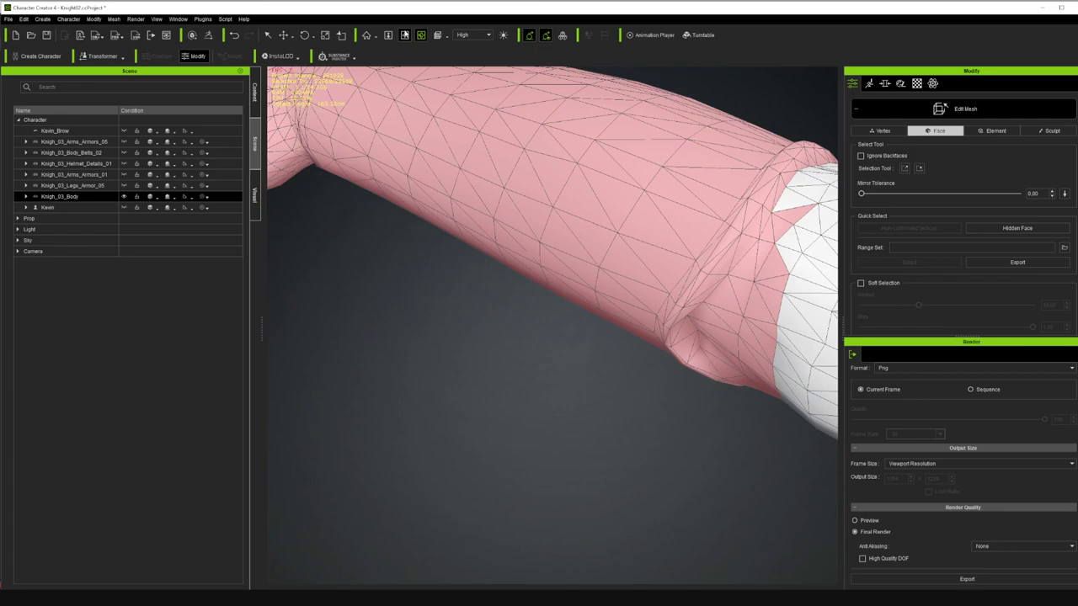
- Deselect the excess upper-arm faces beside the cuff's side edge, working down toward the folded tip
left_click(405, 35)
left_click_drag(738, 248, 494, 231)
left_click(269, 37)
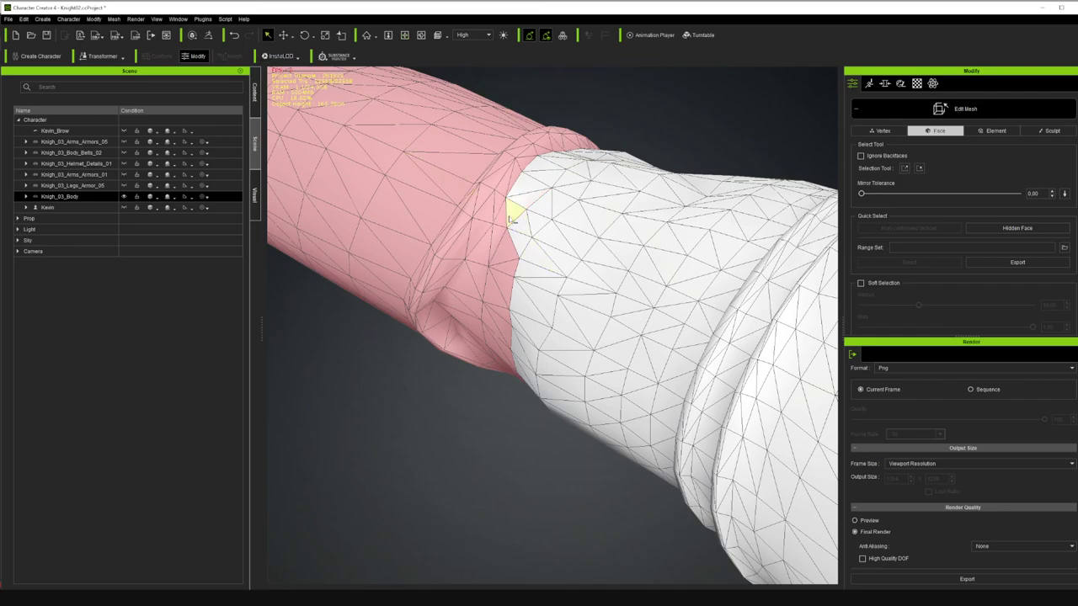
left_click(504, 262, "alt")
left_click(505, 267, "alt")
left_click(482, 275, "alt")
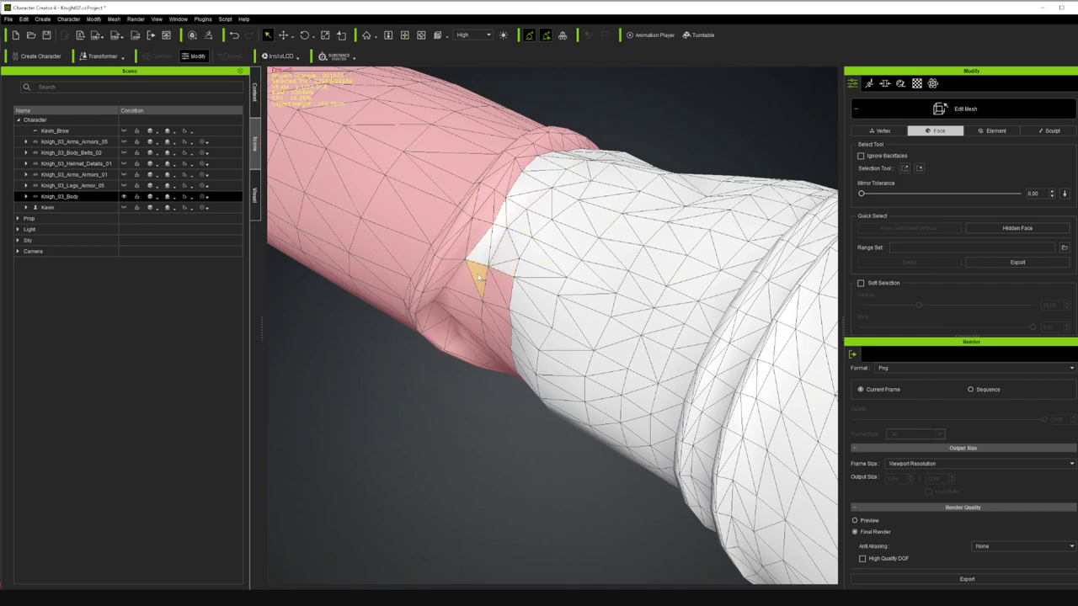
left_click(461, 285, "alt")
left_click(458, 304, "alt")
mouse_move(495, 310)
left_mouse_down("ctrl")
mouse_move(494, 320)
mouse_move(491, 286)
mouse_move(490, 341)
left_mouse_up("ctrl")
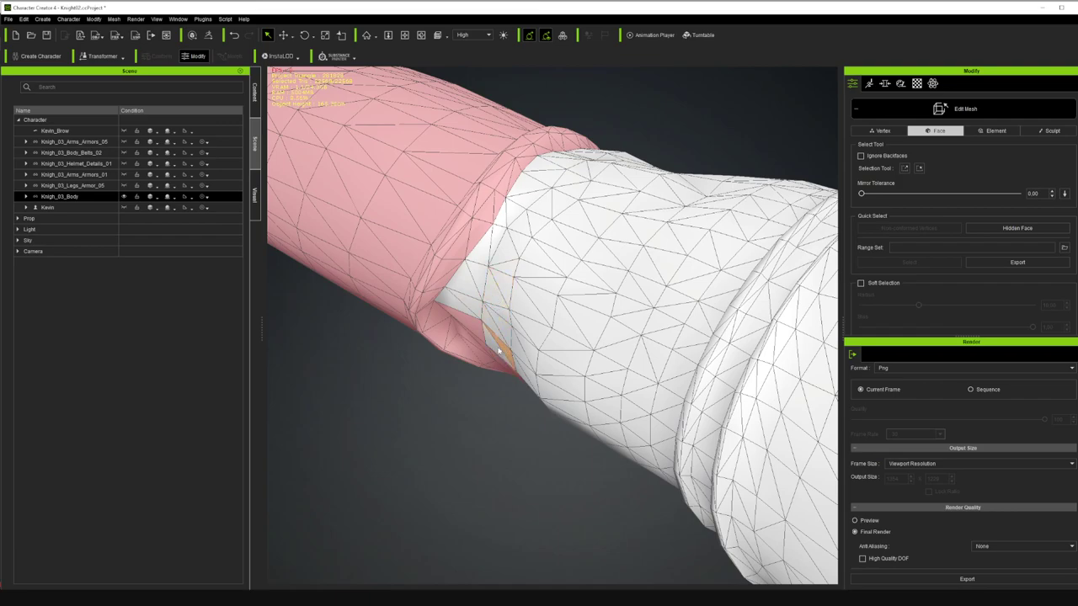
- Deselect the excess upper-arm faces next to the cuff rim on the shaded underside of the arm
left_click(421, 37)
left_click_drag(484, 337, 553, 241)
key("q")
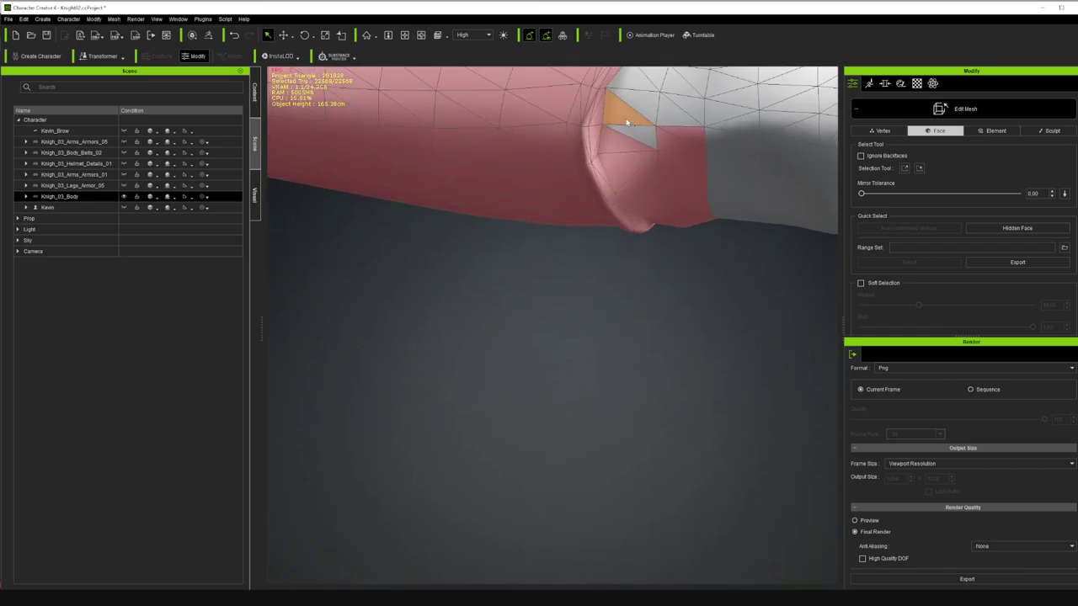
left_click(625, 120, "ctrl")
left_click(616, 144, "ctrl")
left_click(675, 144, "ctrl")
mouse_move(689, 140)
left_mouse_down("ctrl")
mouse_move(686, 174)
mouse_move(650, 173)
mouse_move(645, 197)
mouse_move(682, 196)
mouse_move(683, 213)
mouse_move(645, 214)
mouse_move(631, 185)
mouse_move(670, 232)
mouse_move(685, 224)
left_mouse_up("ctrl")
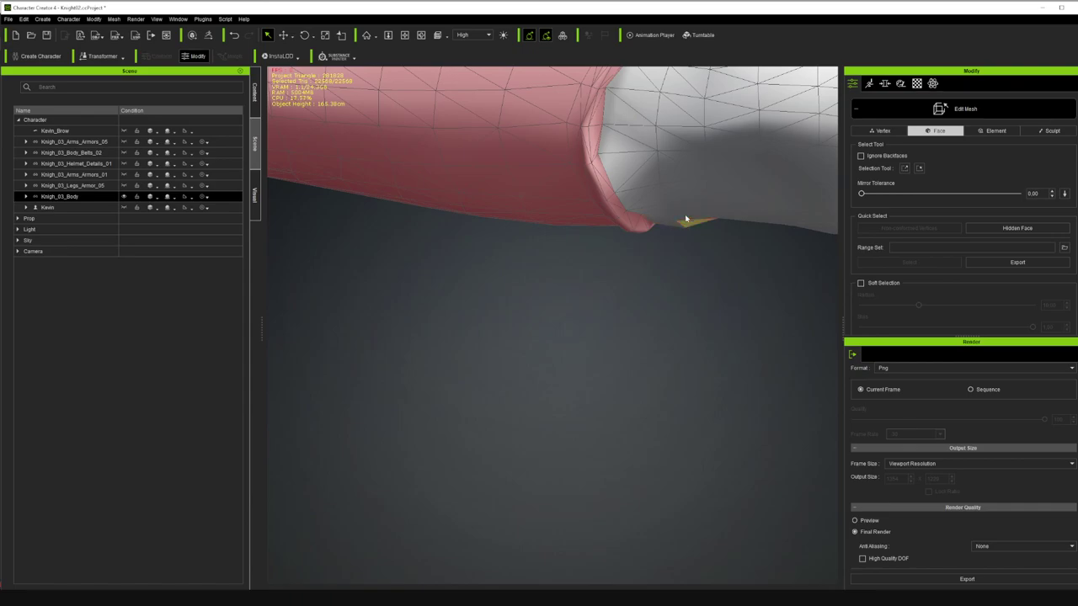
- Deselect the last stray faces beyond the cuff rim on the underside and far edge of the upper arm
left_click(420, 36)
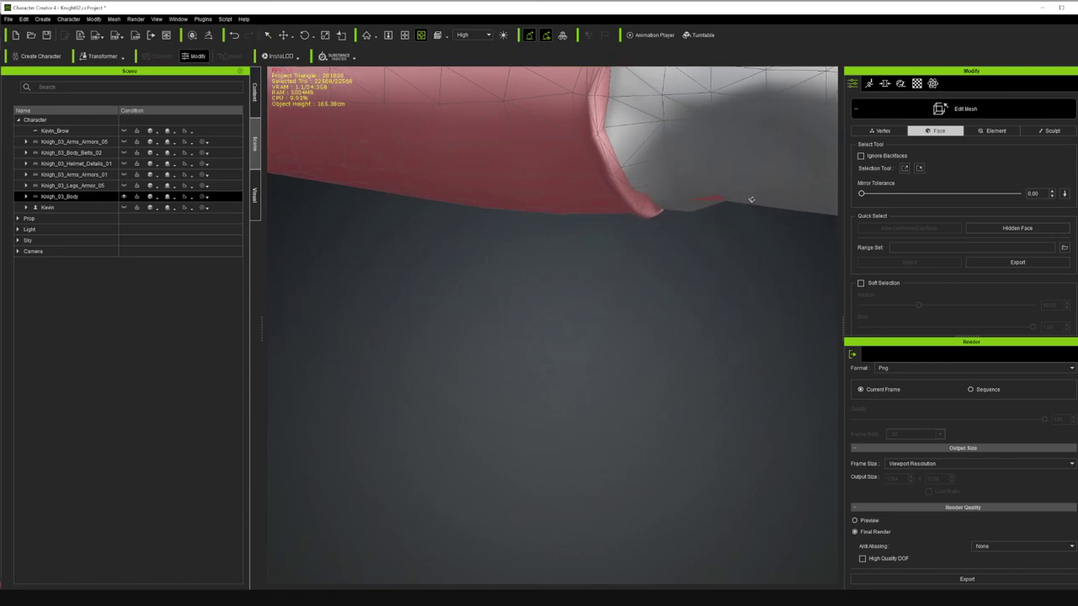
right_click_drag(700, 293, 787, 143)
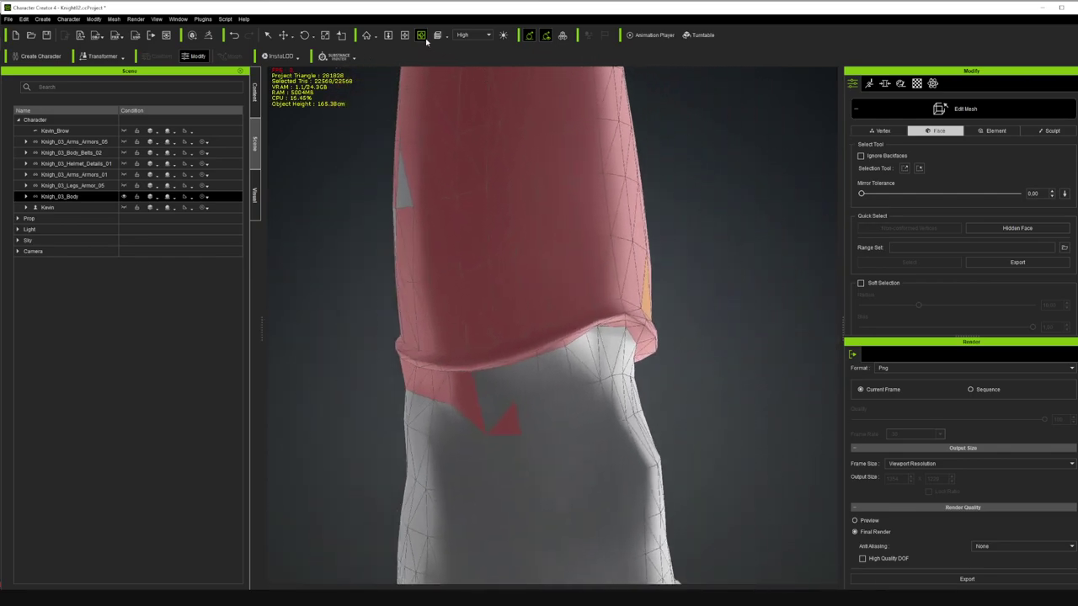
left_click_drag(443, 228, 599, 207)
key("q")
left_click(619, 362, "alt")
left_click(605, 366, "alt")
left_click(637, 394, "alt")
left_click(668, 399, "alt")
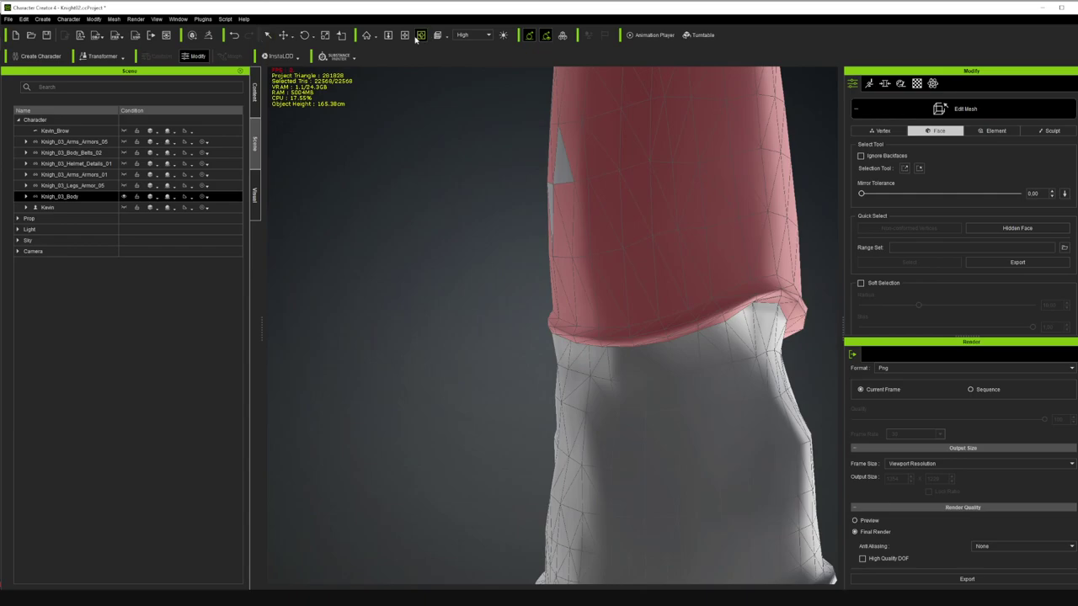
- Add the missed forearm faces to the selection and deselect the stray upper-arm face beside the cuff rim
left_click_drag(582, 239, 650, 396)
key("q")
left_click(726, 335, "ctrl")
left_click(706, 314, "ctrl")
left_click(771, 337, "ctrl")
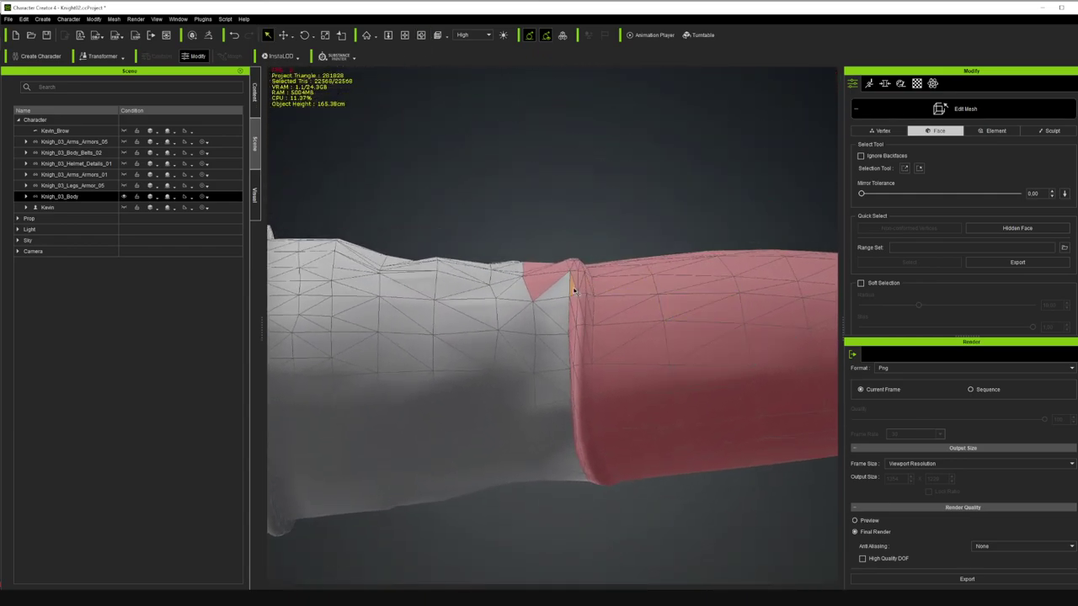
right_click_drag(451, 72, 599, 332)
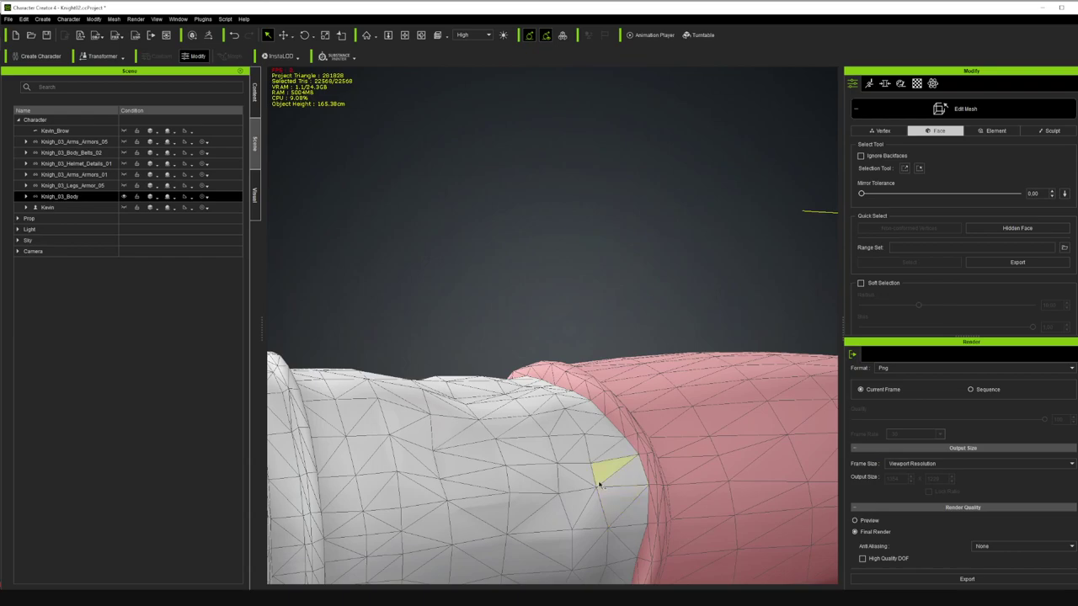
- Extract the selected hand, forearm and cuff faces of the body as a separate mesh
scroll(598, 468, "down", 10)
scroll(612, 483, "up", 3)
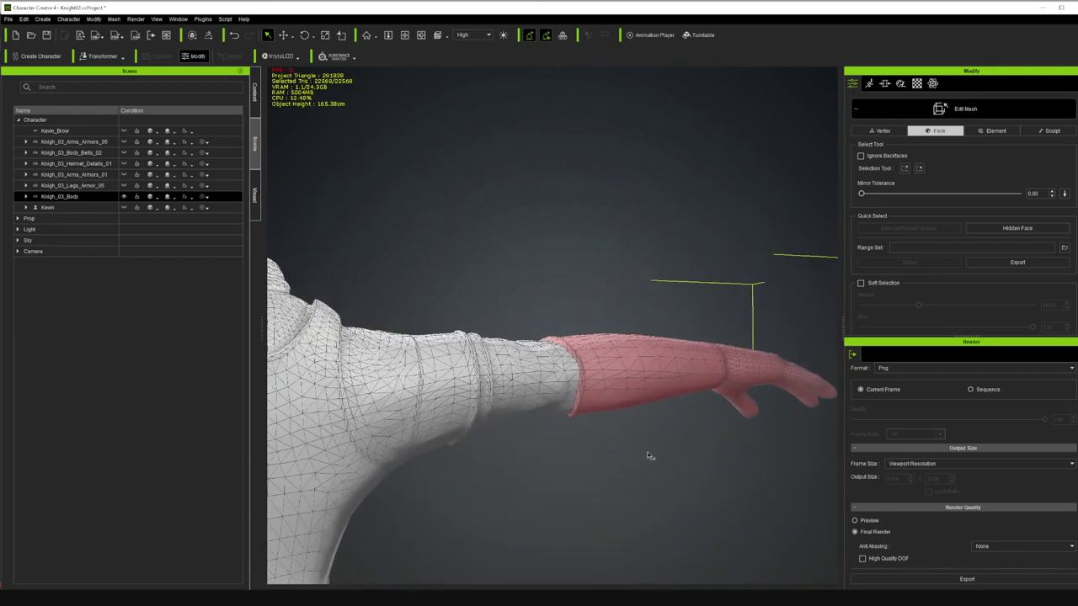
scroll(971, 303, "down", 3)
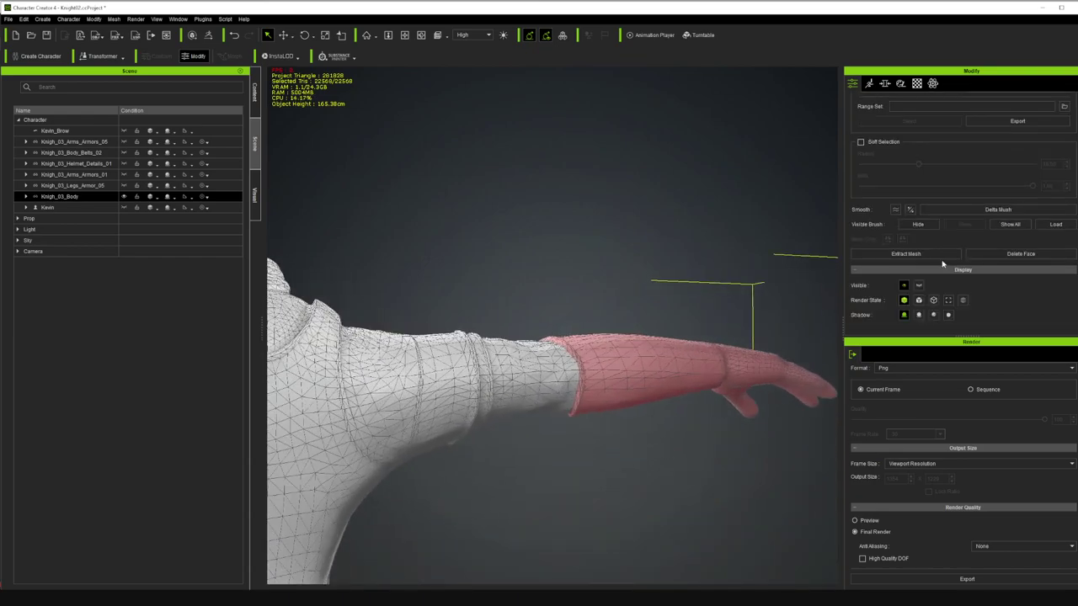
left_click(898, 256)
left_click(551, 325)
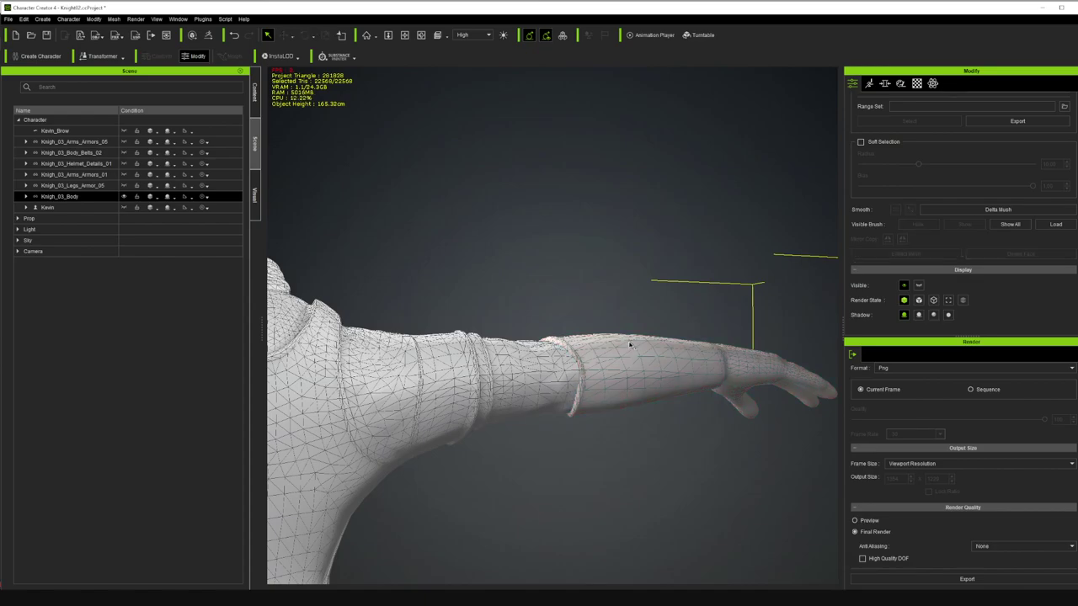
- Hide the extracted submesh Mesh.030_Extract under Knigh_03_Body and inspect the cut arm
left_click(26, 196)
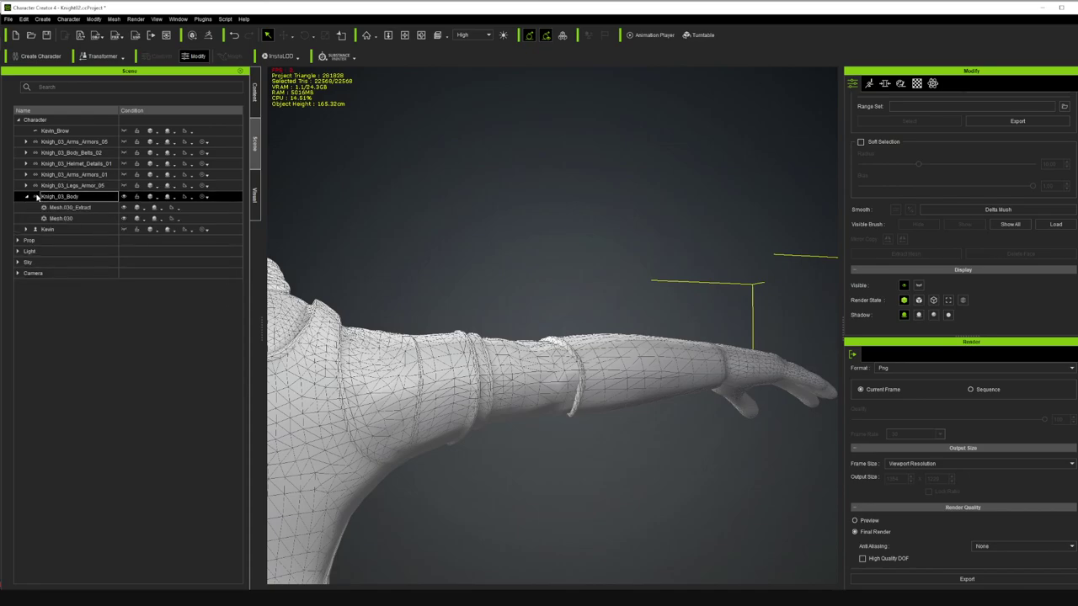
left_click(118, 207)
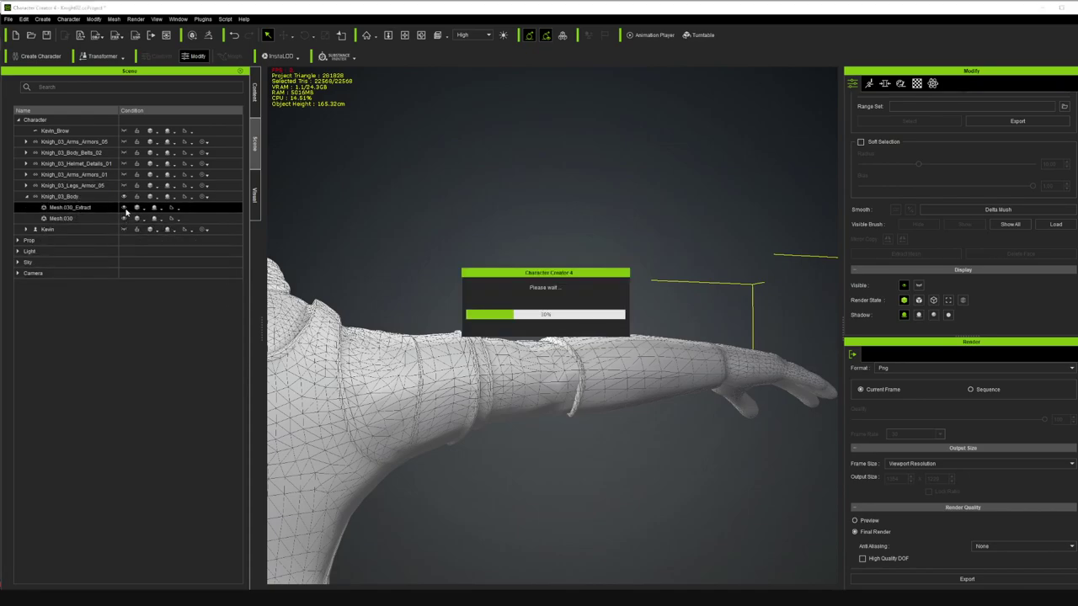
left_click(124, 207)
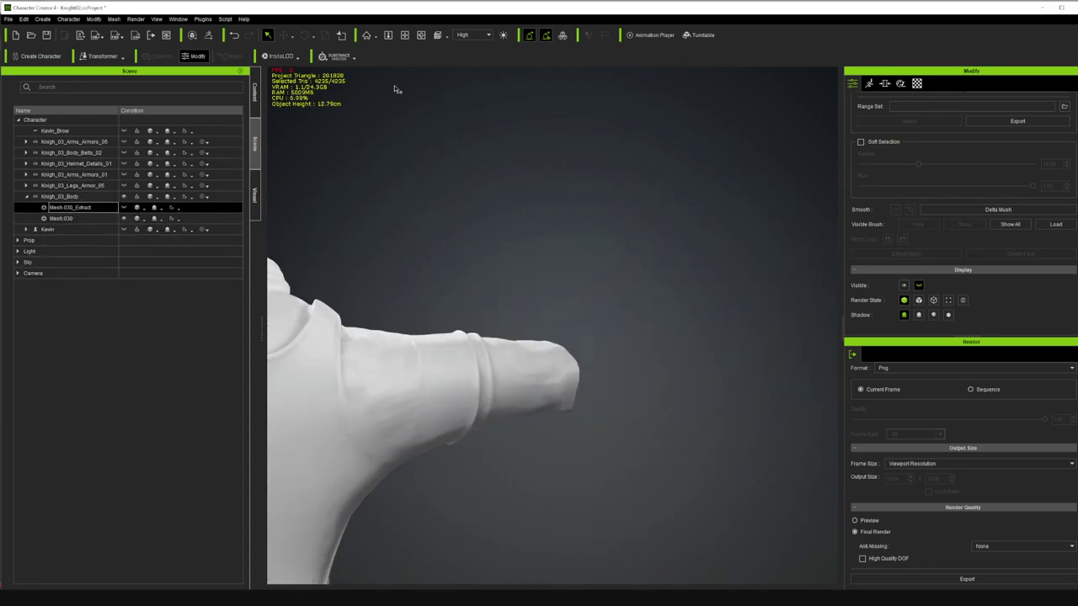
left_click(420, 36)
left_click_drag(579, 335, 783, 294)
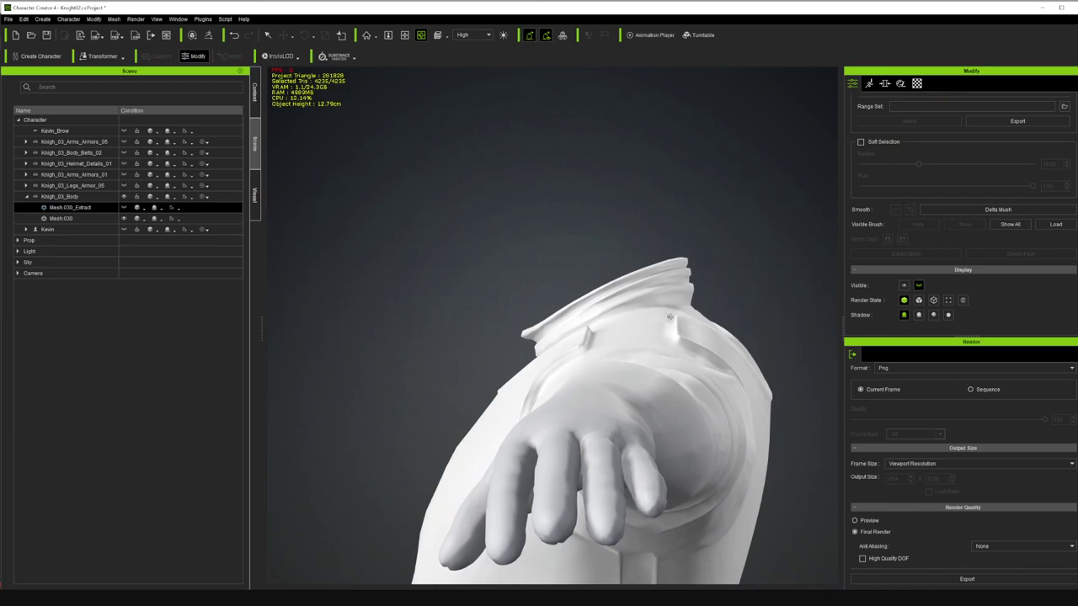
left_click_drag(427, 97, 507, 205)
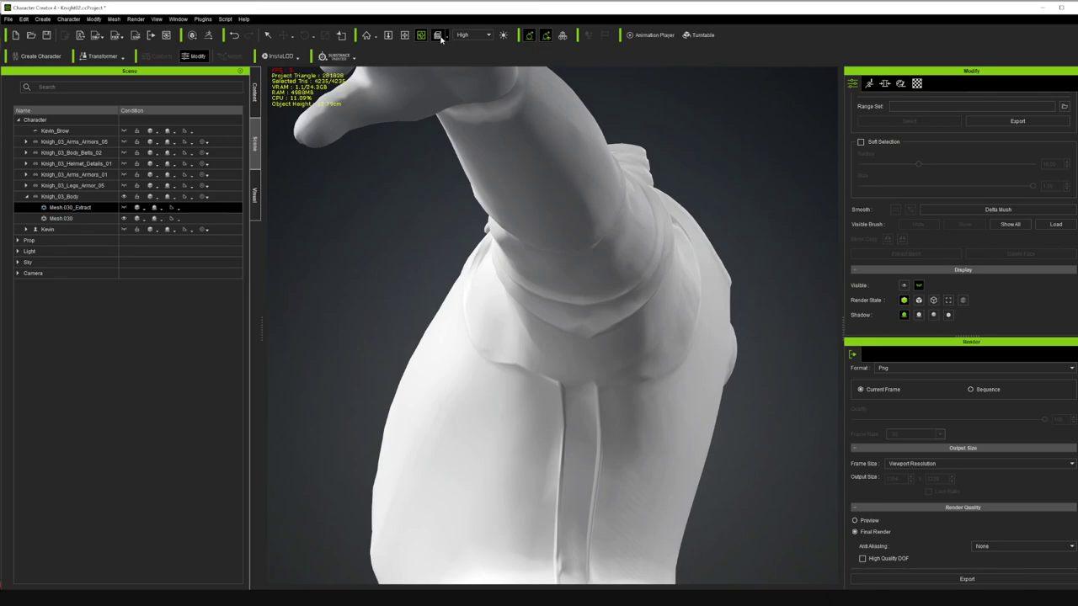
- Select the hand, forearm and cuff faces of Knigh_03_Body's remaining intact arm in the front view
left_click(68, 196)
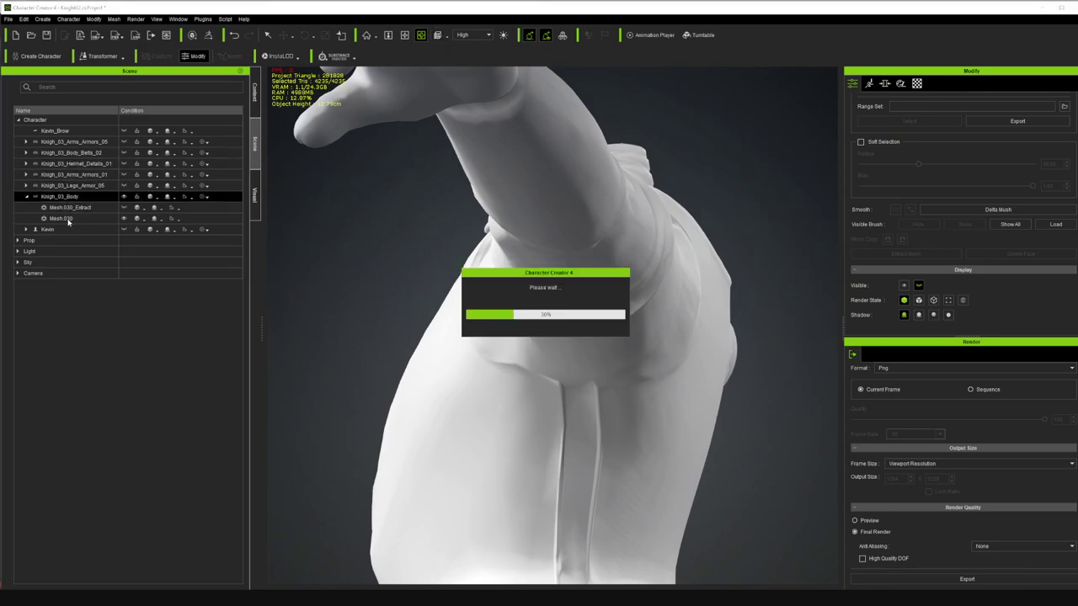
left_click(449, 38)
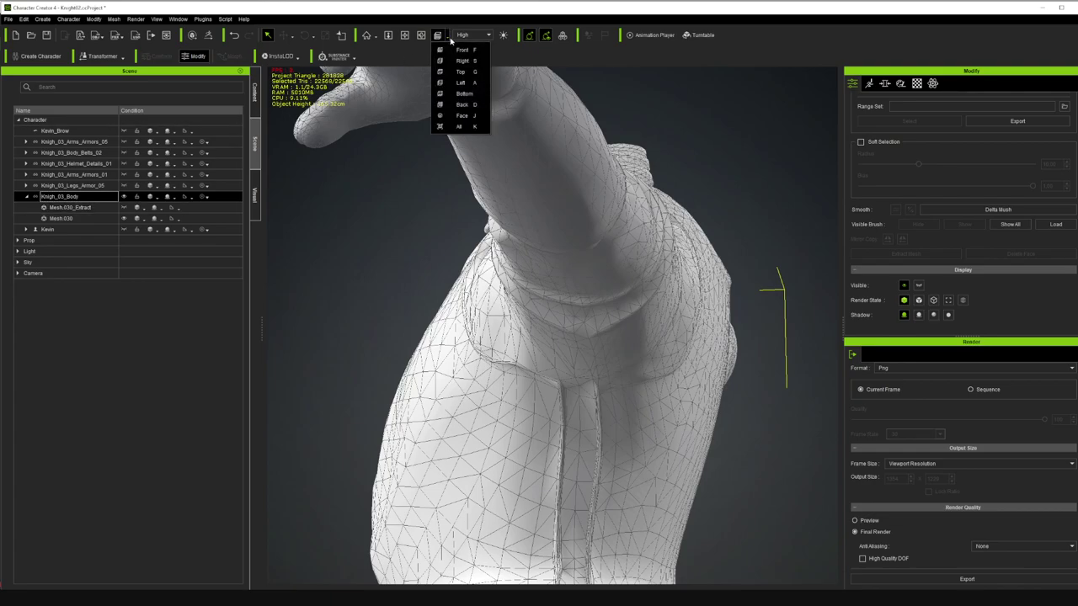
left_click(461, 49)
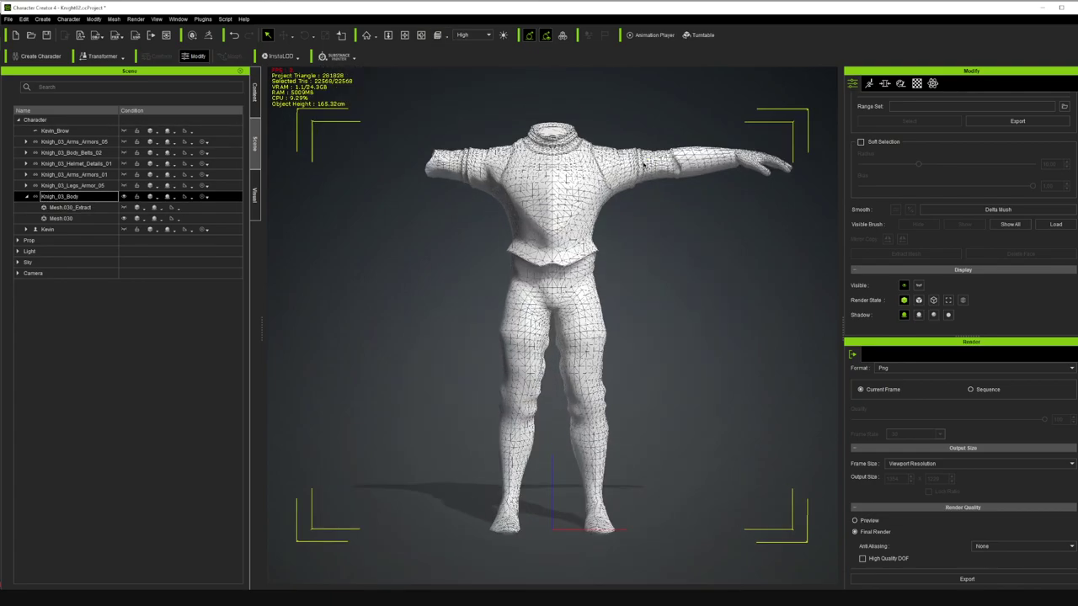
scroll(644, 165, "up", 3)
left_click(405, 36)
left_click_drag(752, 155, 630, 292)
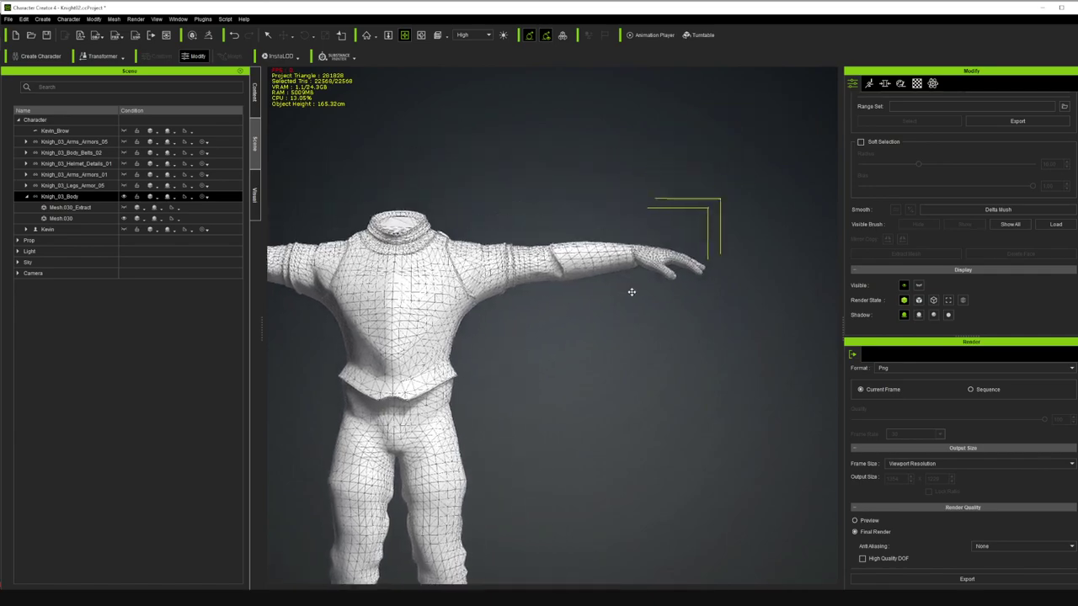
scroll(630, 292, "up", 5)
scroll(667, 212, "down", 1)
left_click_drag(672, 199, 586, 225)
left_click(268, 36)
left_click_drag(802, 322, 448, 156)
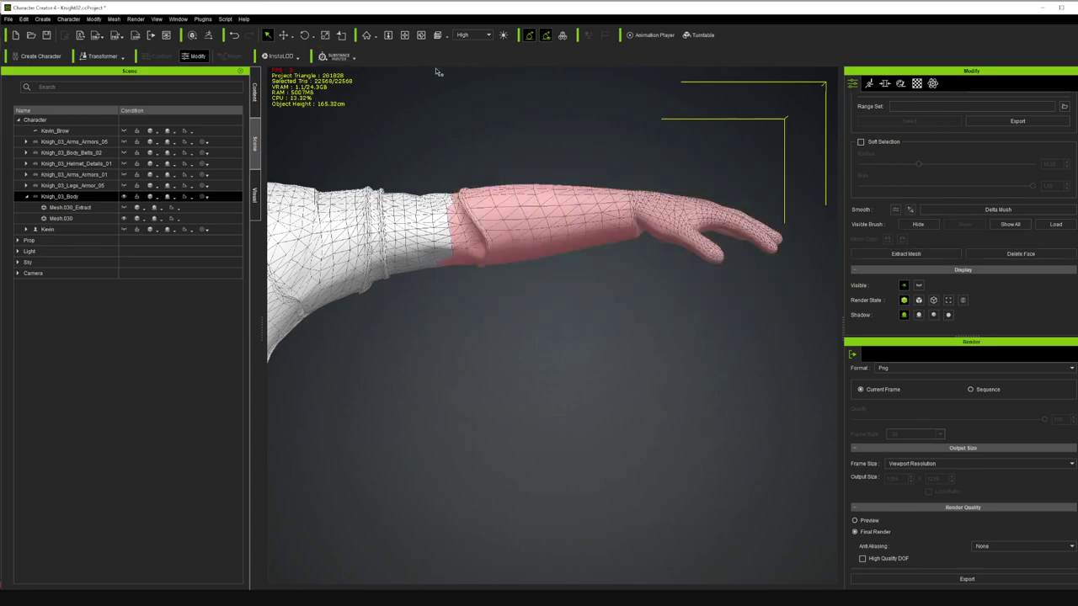
- Deselect the excess upper-arm faces beside the cuff rim, from its upper curve toward the folded tip
left_click(421, 34)
mouse_move(589, 278)
left_mouse_down()
mouse_move(640, 284)
mouse_move(599, 282)
left_mouse_up()
scroll(543, 242, "up", 3)
scroll(487, 231, "up", 2)
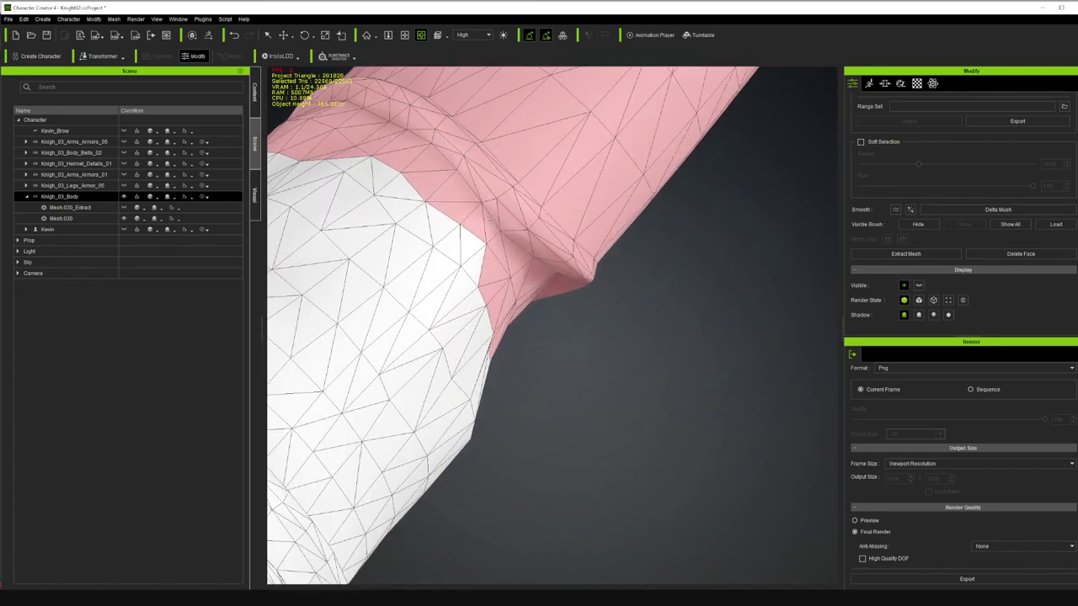
key("q")
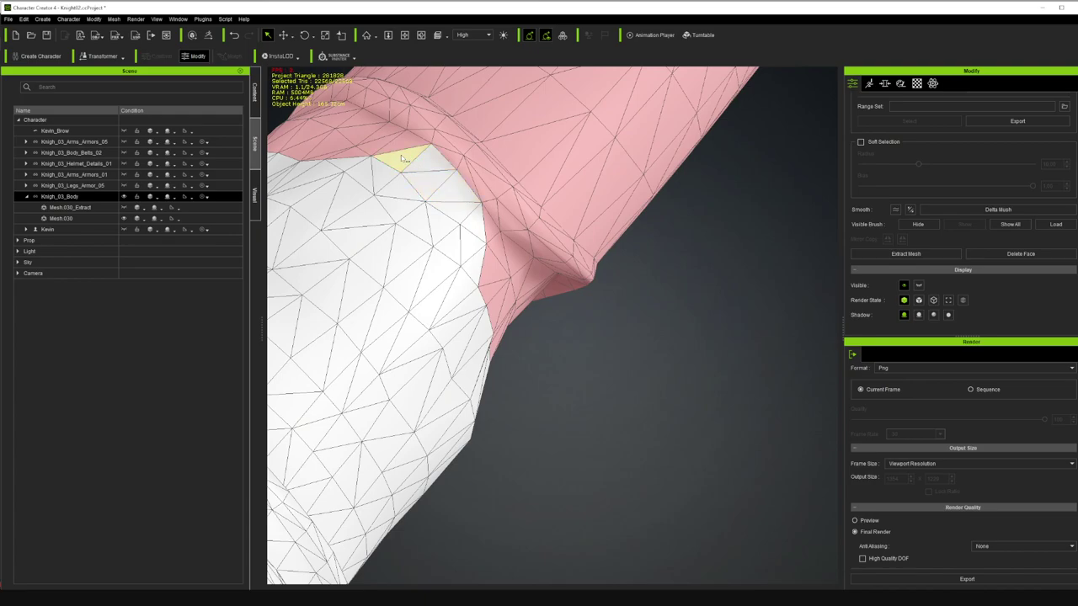
left_click(400, 146, "alt")
left_click(493, 235, "alt")
left_click(498, 250, "alt")
left_click(513, 257, "alt")
left_click(505, 291, "alt")
left_click(494, 288, "alt")
left_click(492, 264, "alt")
mouse_move(522, 281)
left_mouse_down("ctrl")
mouse_move(516, 268)
mouse_move(534, 295)
left_mouse_up("ctrl")
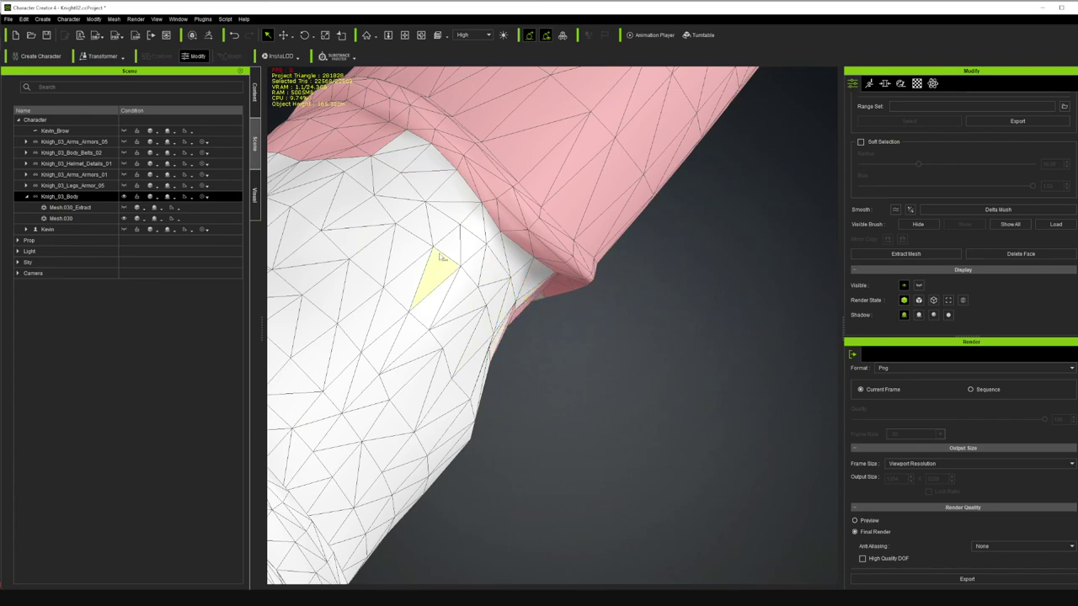
- Deselect the excess upper-arm faces along the arched upper part of the cuff rim
left_click(344, 150, "alt")
left_click(357, 152, "alt")
left_click(362, 136, "alt")
left_click(382, 131, "alt")
left_click(362, 119, "alt")
left_click(334, 123, "alt")
left_click(311, 132, "alt")
left_click(304, 147, "alt")
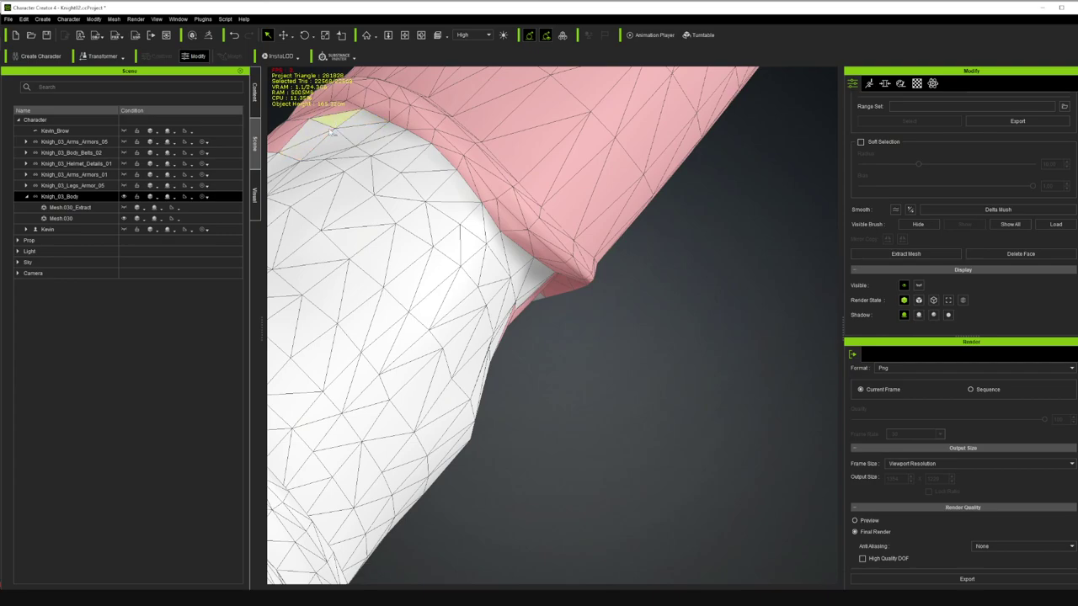
- Deselect the excess upper-arm faces below the cuff rim on the adjoining side of the arm
left_click(421, 35)
left_click_drag(381, 128, 453, 132)
key("q")
left_click(643, 226, "alt")
left_click(615, 275, "alt")
mouse_move(610, 269)
left_mouse_down("ctrl")
mouse_move(607, 242)
mouse_move(579, 249)
mouse_move(566, 293)
left_mouse_up("ctrl")
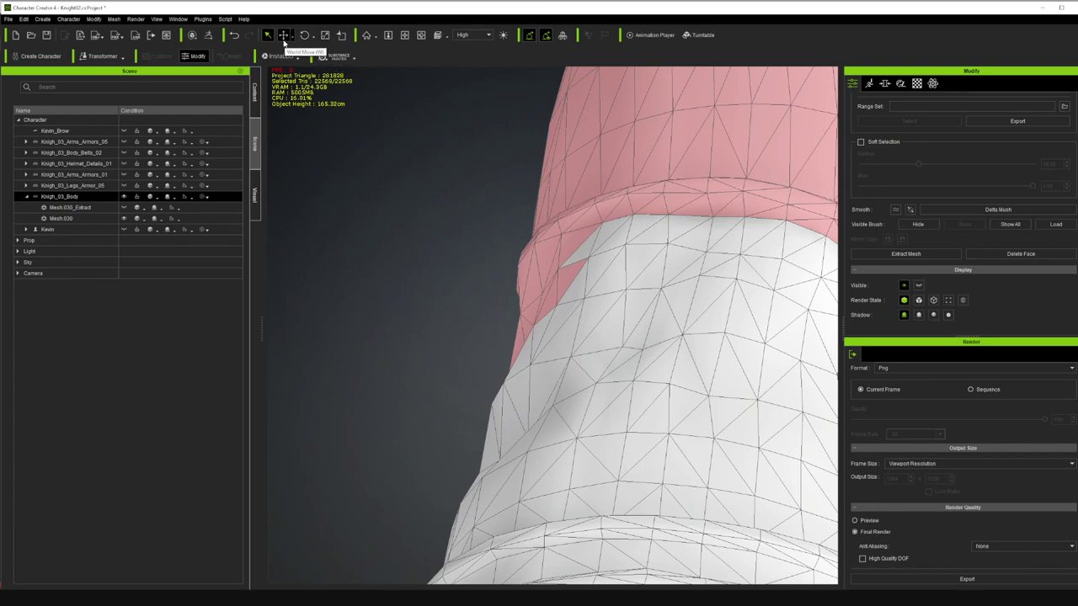
mouse_move(620, 263)
left_mouse_down("ctrl")
mouse_move(570, 242)
mouse_move(567, 281)
mouse_move(548, 301)
mouse_move(546, 250)
mouse_move(523, 338)
left_mouse_up("ctrl")
- Fill the selection gap on the forearm's edge and deselect the excess faces beyond the cuff rim on the arm's far side
left_click(422, 38)
left_click_drag(512, 104, 734, 205)
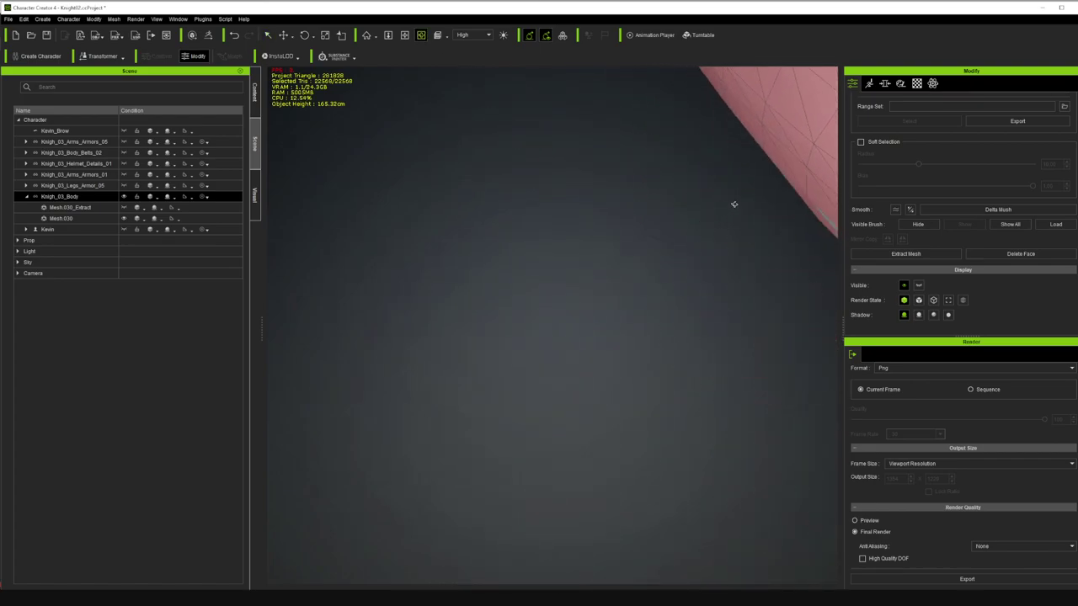
left_click(405, 36)
left_click_drag(657, 152, 481, 108)
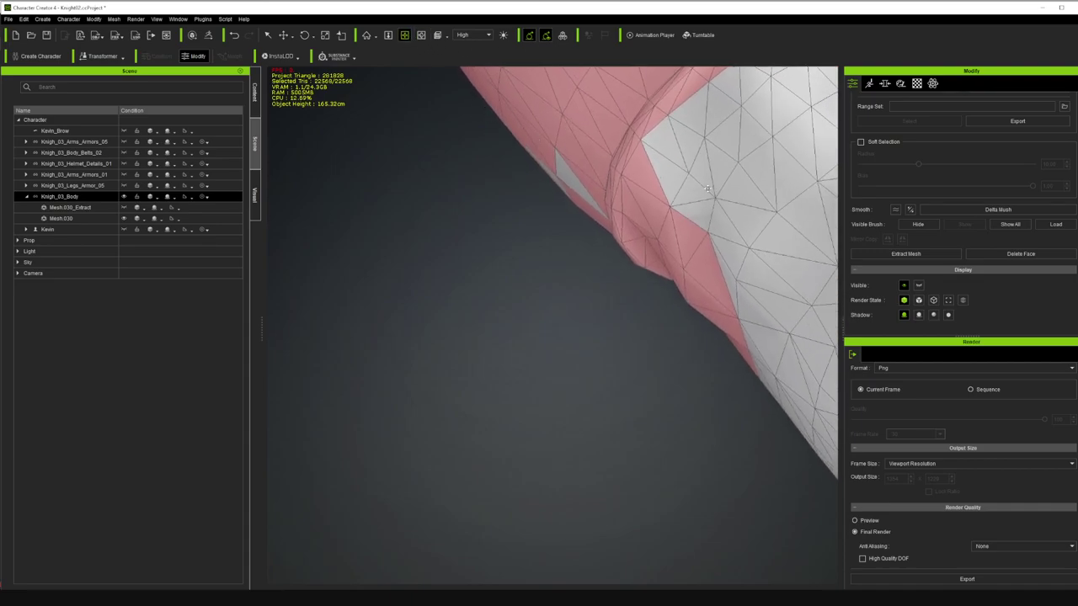
left_click(267, 35)
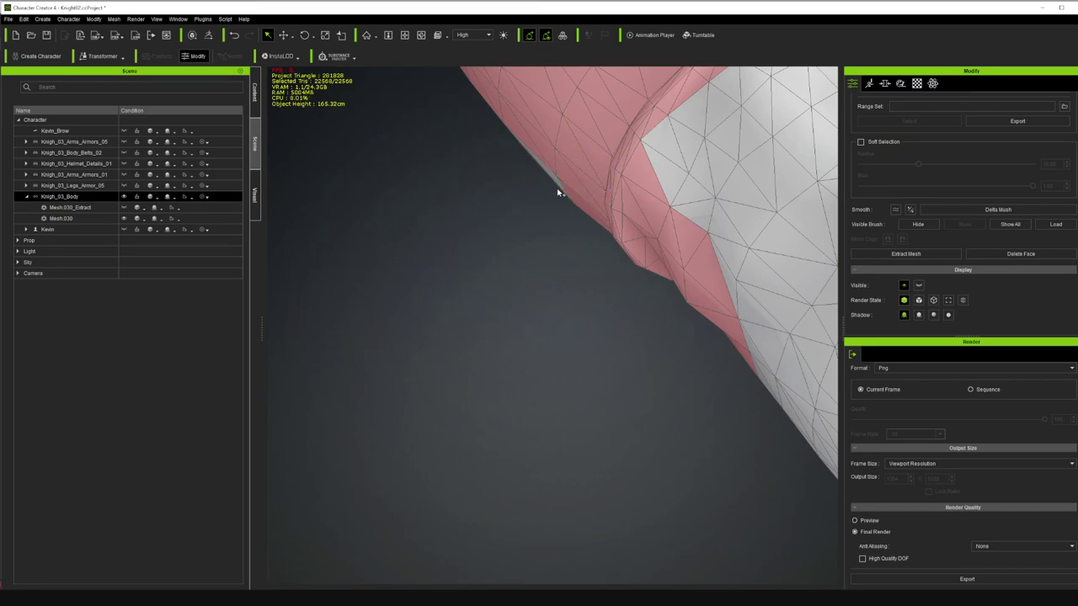
left_click(702, 270, "ctrl")
left_click(705, 301, "ctrl")
left_click(671, 237, "ctrl")
mouse_move(655, 204)
left_mouse_down()
mouse_move(635, 222)
mouse_move(672, 274)
left_mouse_up()
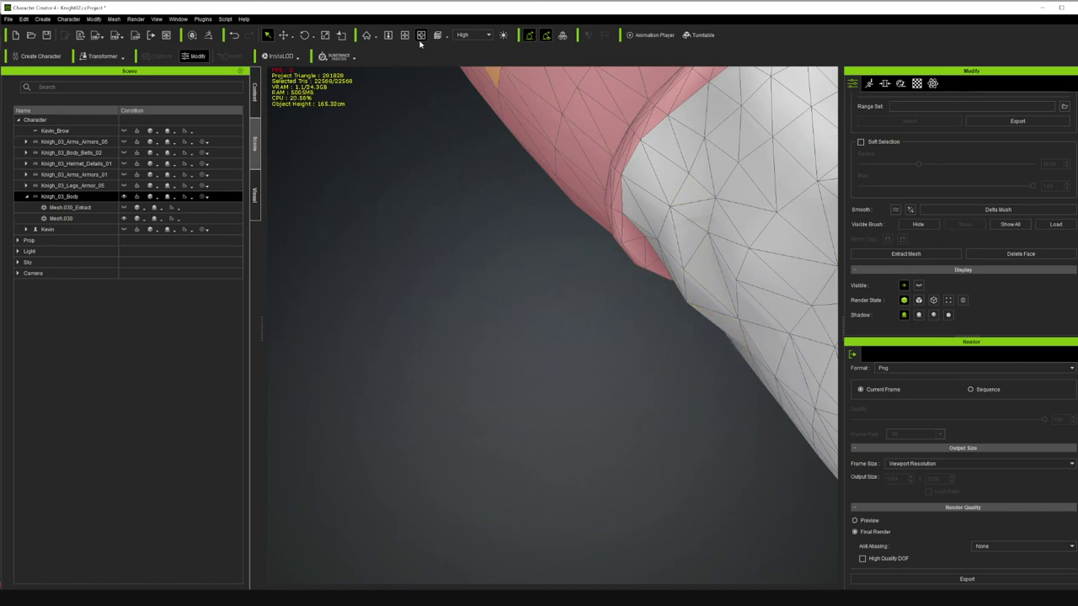
- Add the missed face on the cuff border to the selection and deselect the stray upper-arm sliver past the rim
right_click_drag(703, 308, 767, 304)
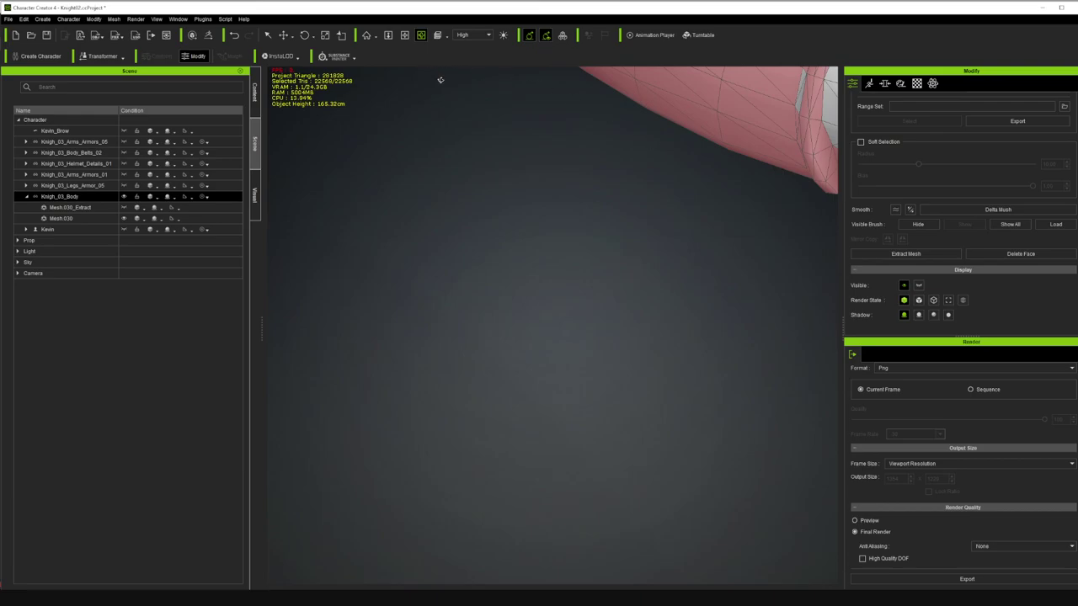
left_click(405, 35)
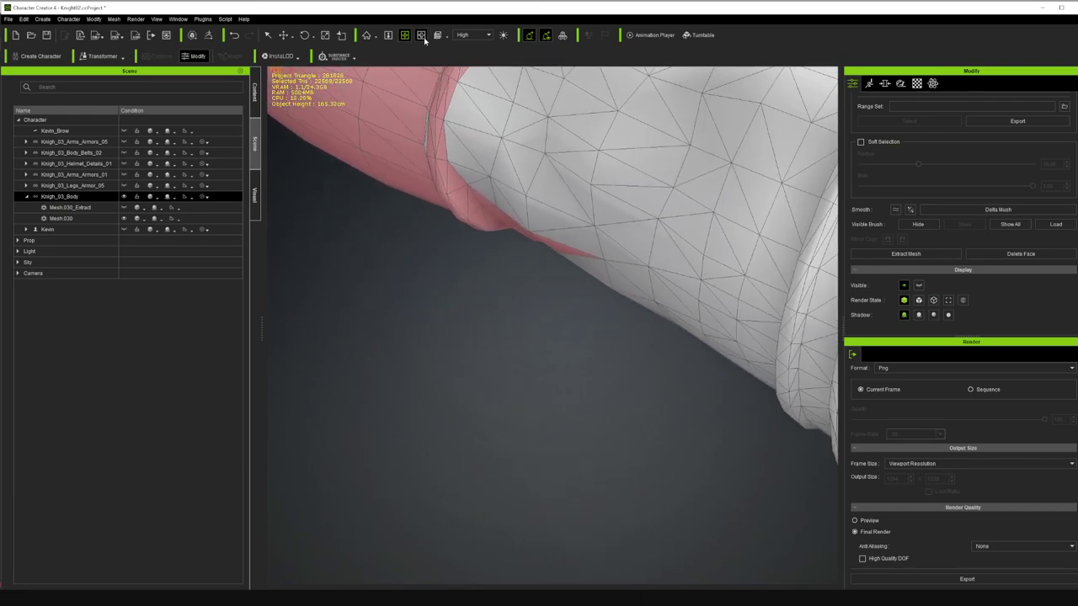
left_click(421, 35)
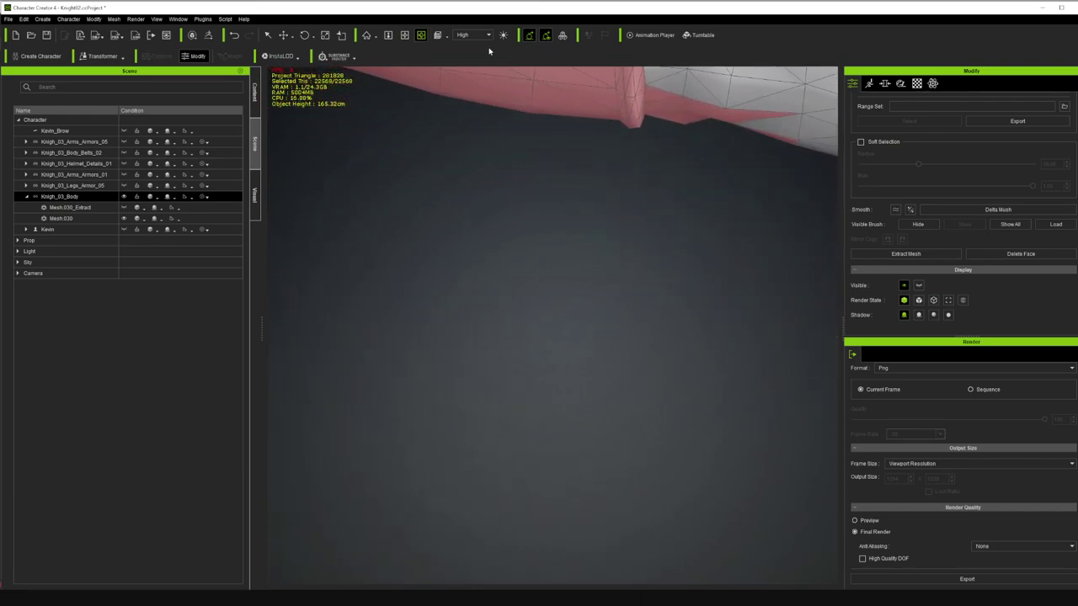
left_click(404, 36)
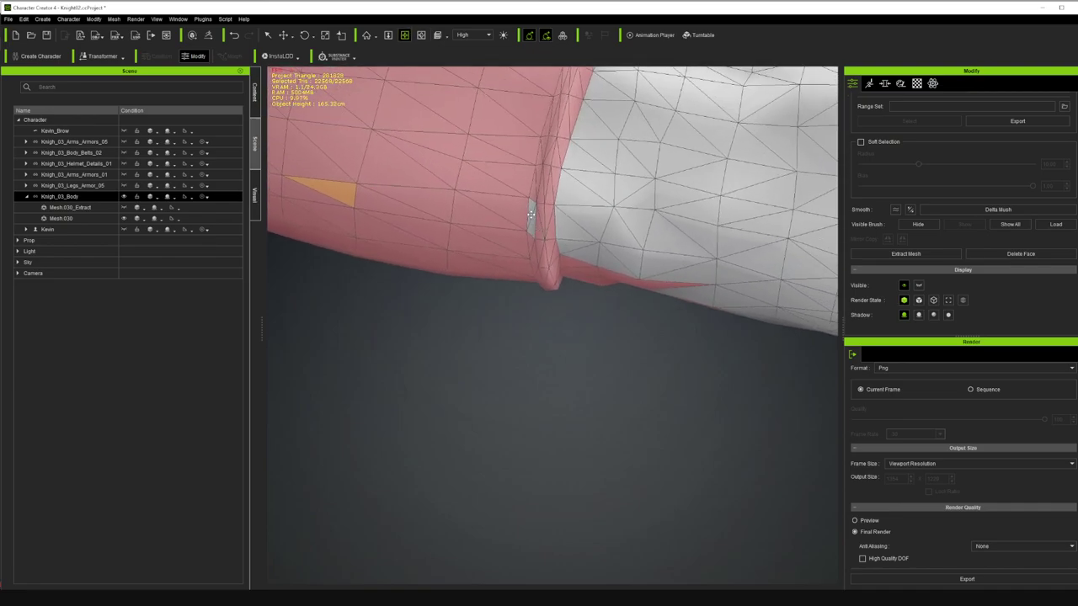
left_click(532, 216)
left_click(592, 281)
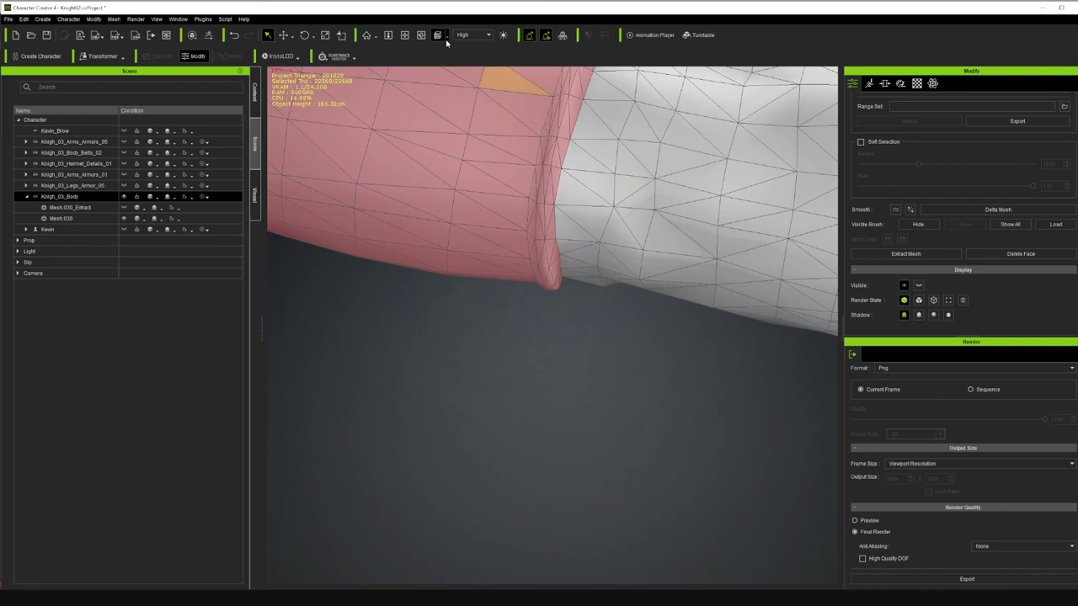
- Fill the small selection gap at the cuff's lower edge and deselect the strip of upper-arm faces beyond the rim
right_click_drag(609, 229, 571, 150)
right_click_drag(507, 123, 581, 118)
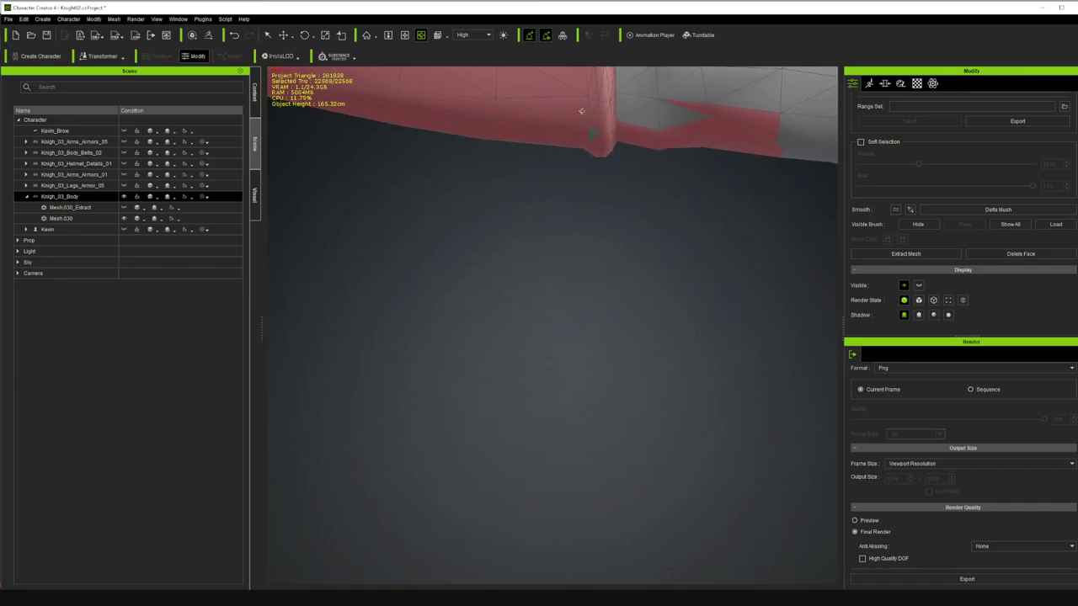
left_click(405, 35)
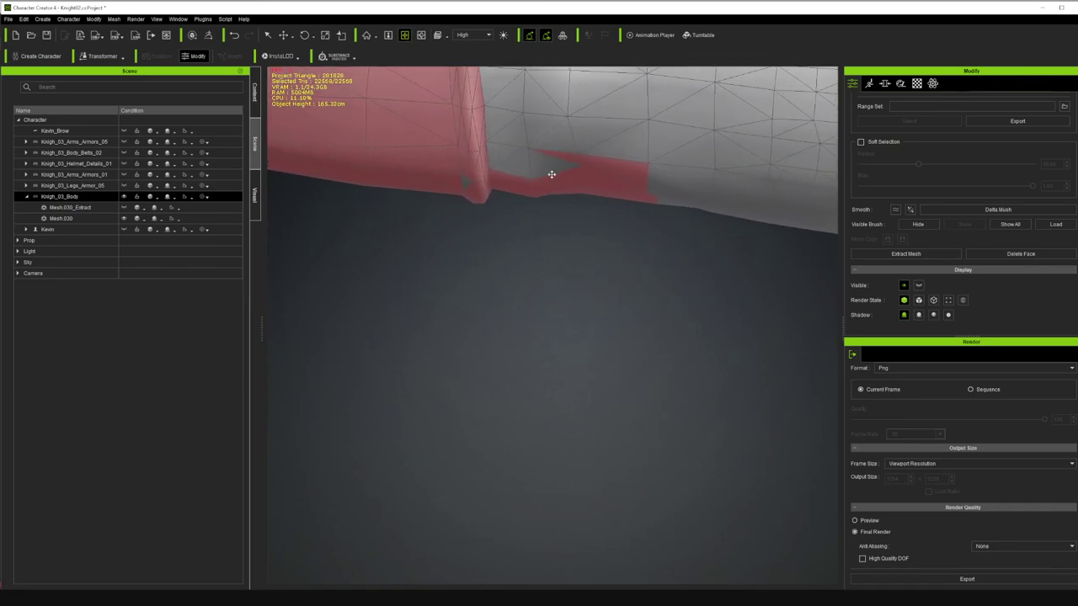
left_click(572, 161, "alt")
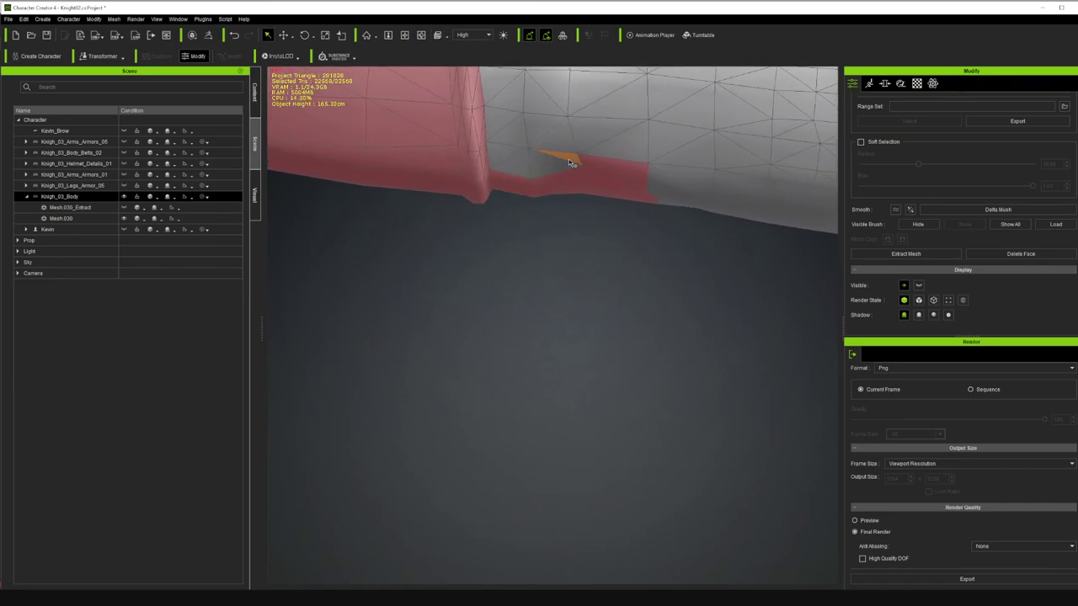
left_click(598, 165, "alt")
left_click(601, 182, "alt")
left_click(574, 183, "alt")
left_click(555, 190, "alt")
left_click(529, 190, "alt")
left_click(515, 181, "alt")
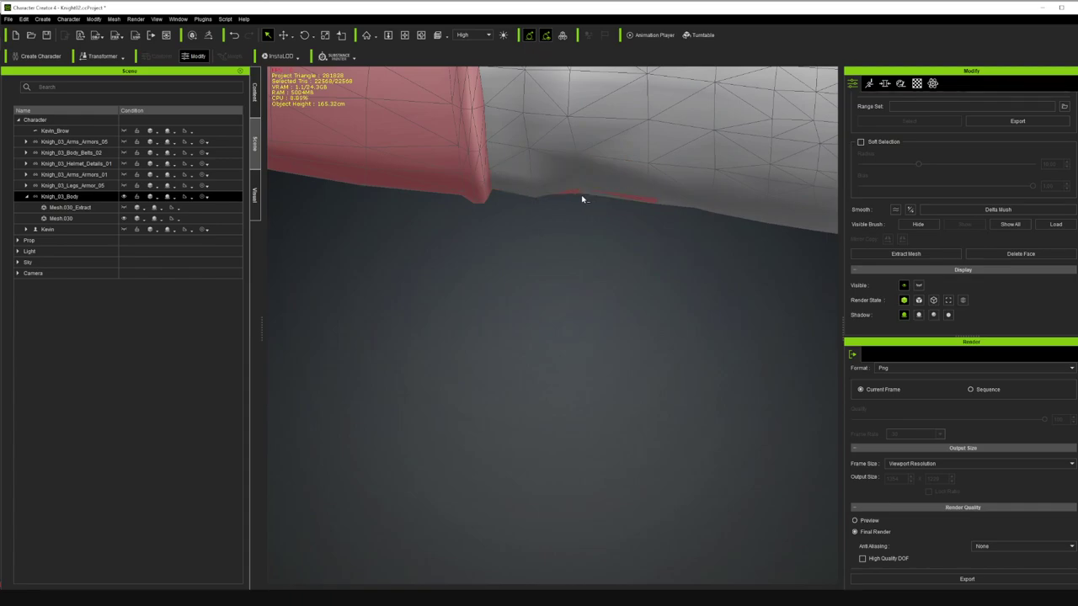
left_click(619, 196, "alt")
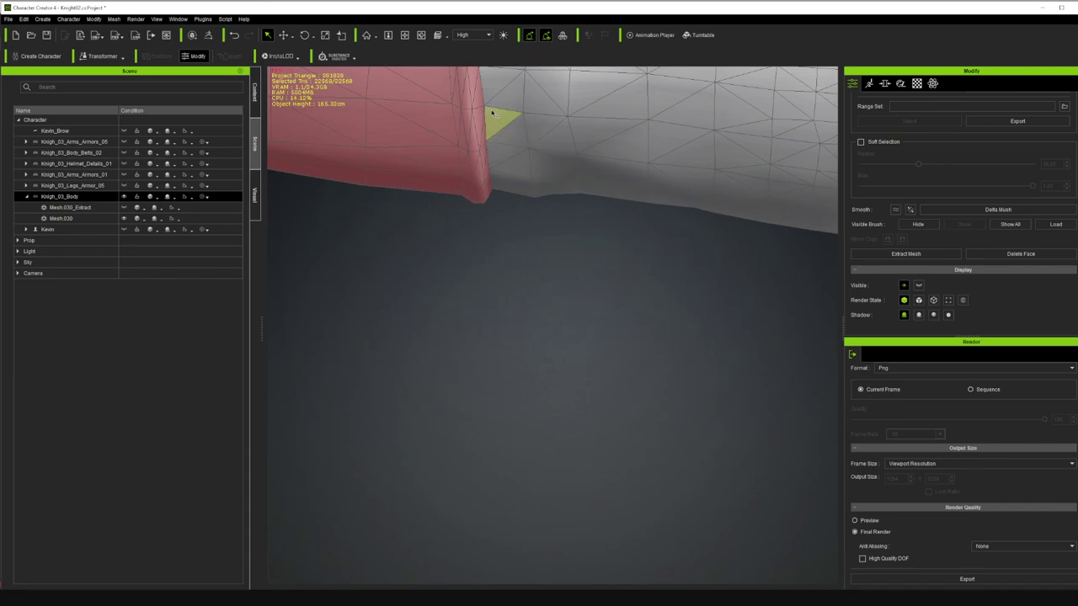
- Deselect the stray upper-arm faces below the cuff rim on the arm's underside
left_click(421, 36)
left_click_drag(617, 207, 764, 19)
left_click(404, 34)
left_click(520, 291)
left_click(520, 291, "ctrl")
left_click(507, 343, "ctrl")
left_click(619, 346, "ctrl")
left_click(633, 348, "ctrl")
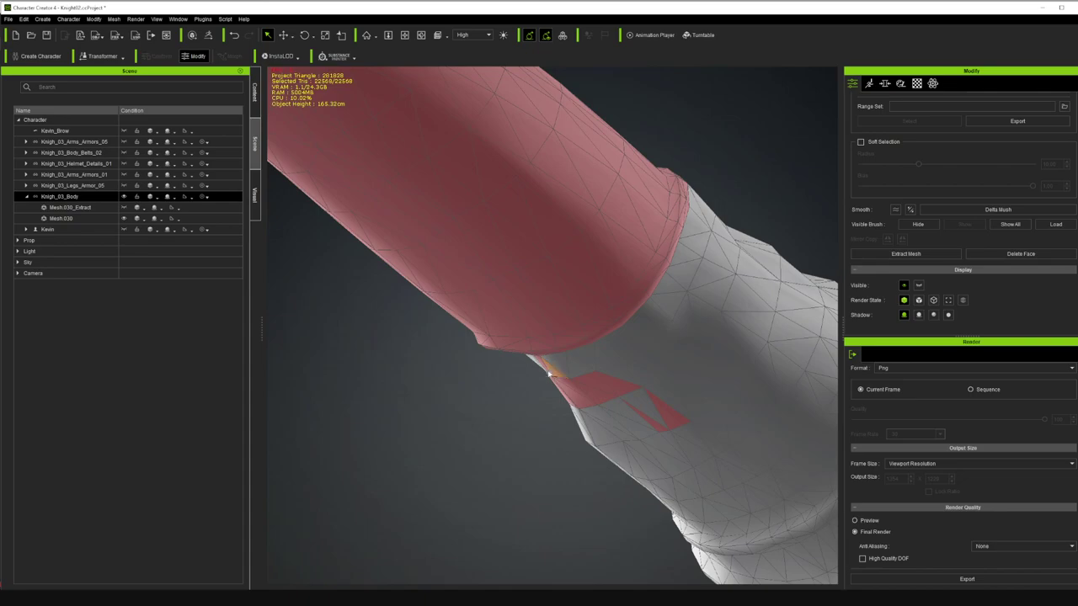
left_click(574, 394, "ctrl")
left_click(589, 391, "ctrl")
left_click(595, 384, "ctrl")
left_click(619, 388, "ctrl")
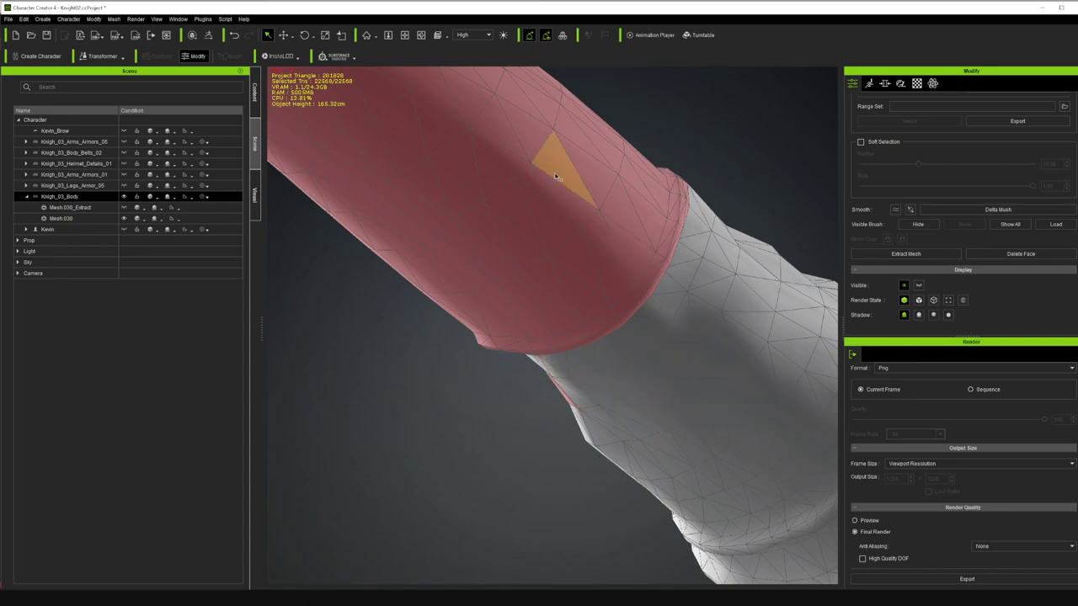
- Examine the cuff rim and the selected forearm from all sides for stray or missed faces
left_click(421, 35)
left_click_drag(575, 378, 693, 340)
left_click(404, 35)
left_click_drag(425, 394, 614, 378)
key("q")
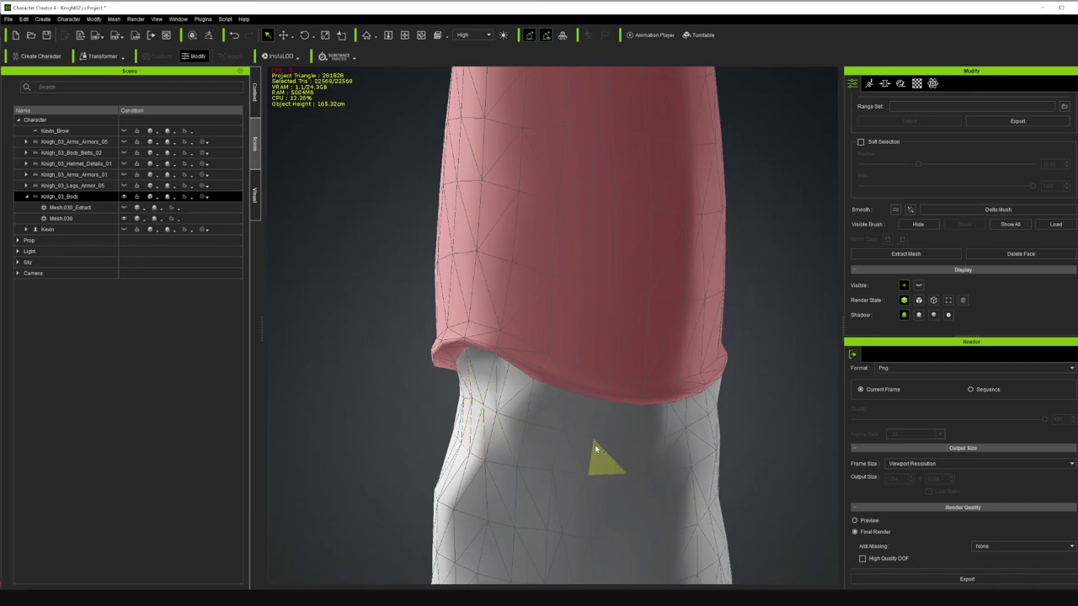
left_click(421, 35)
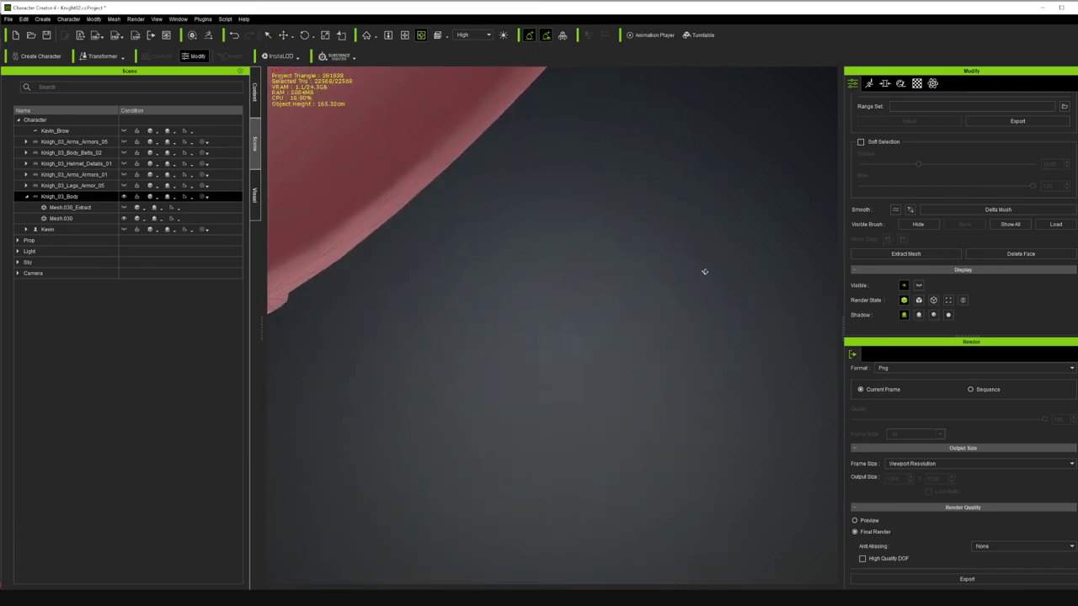
left_click(405, 34)
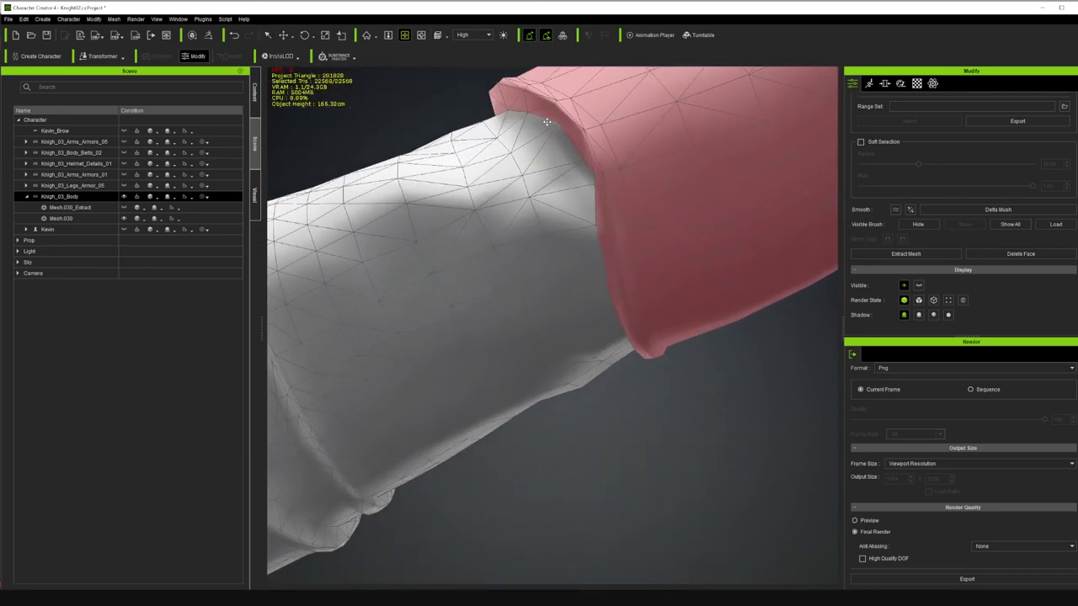
scroll(635, 152, "down", 5)
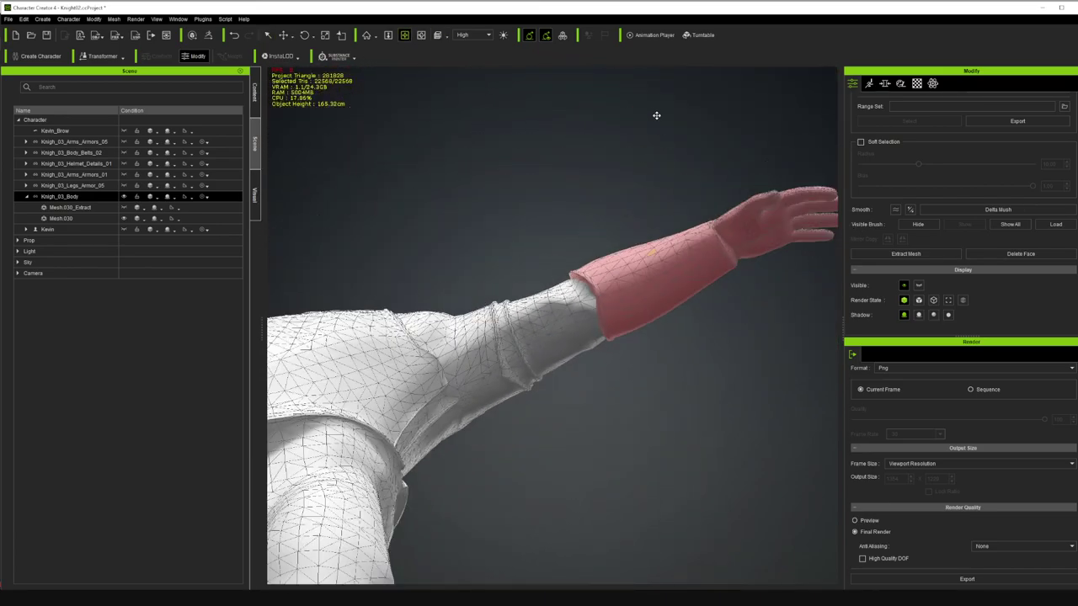
left_click(421, 35)
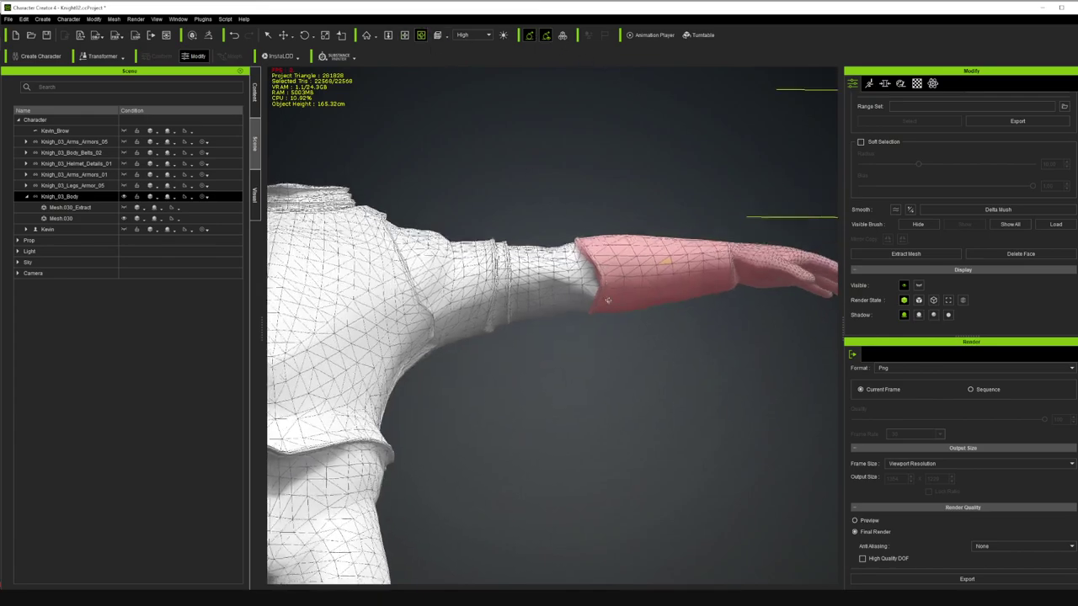
- Extract the selected hand, forearm and cuff faces into a separate mesh, accepting the physics data removal, and hide the extracted mesh
left_click(919, 256)
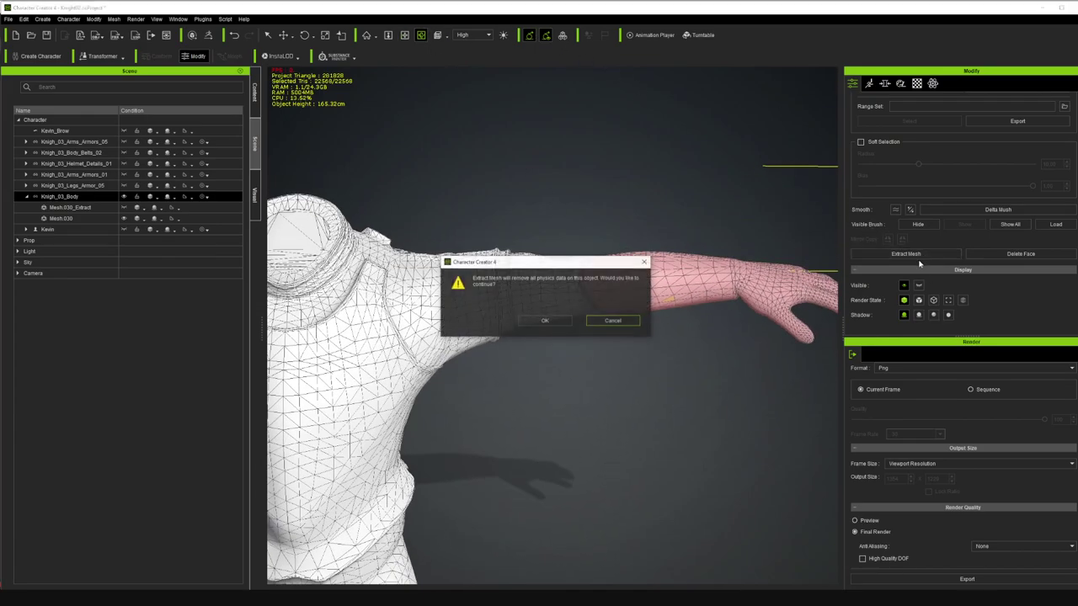
left_click(528, 322)
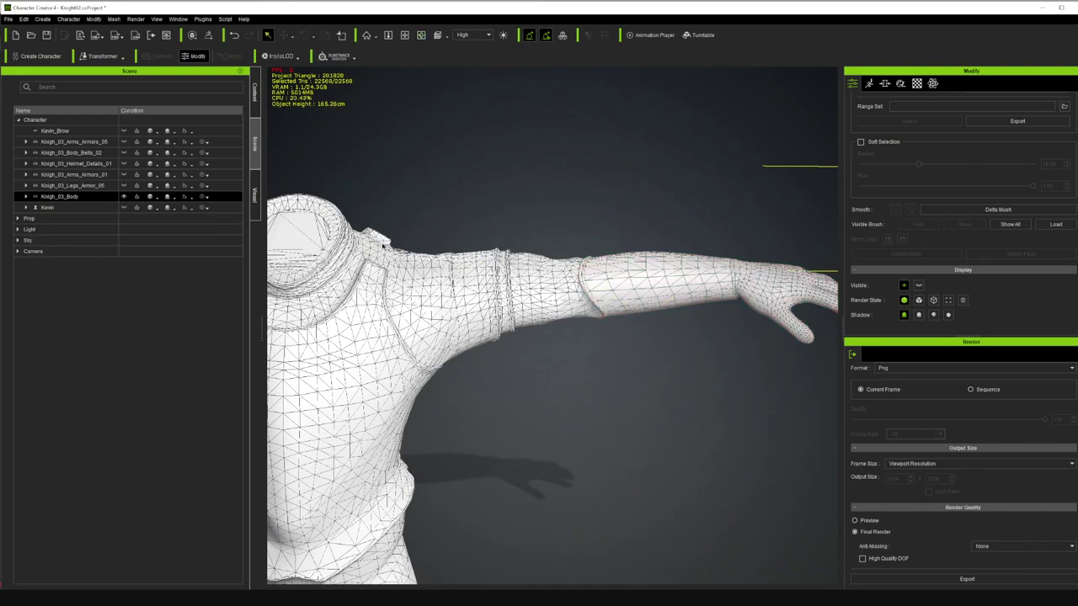
left_click(26, 197)
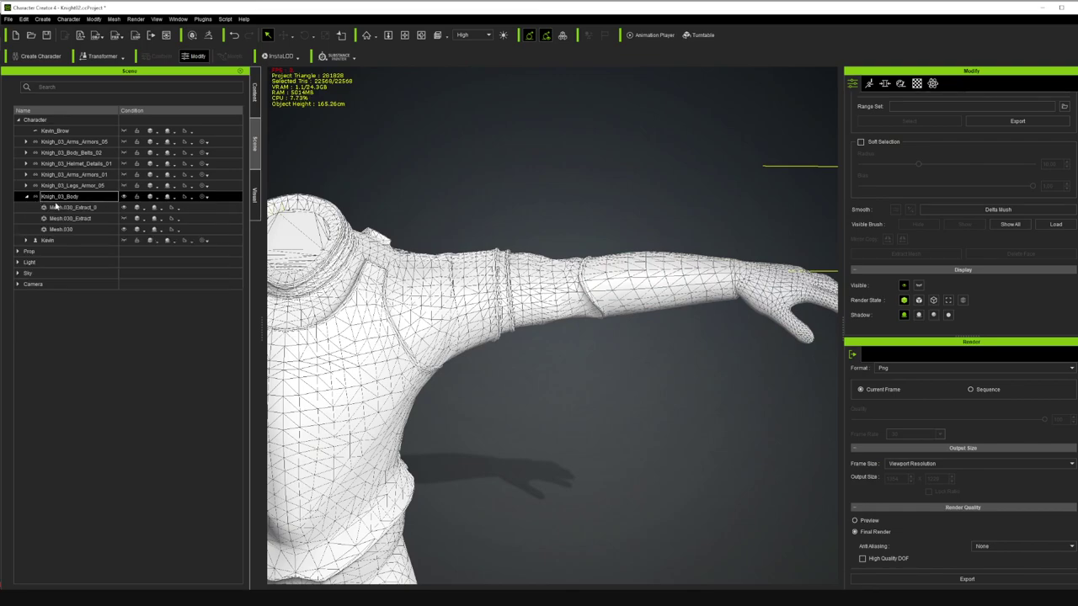
left_click(124, 208)
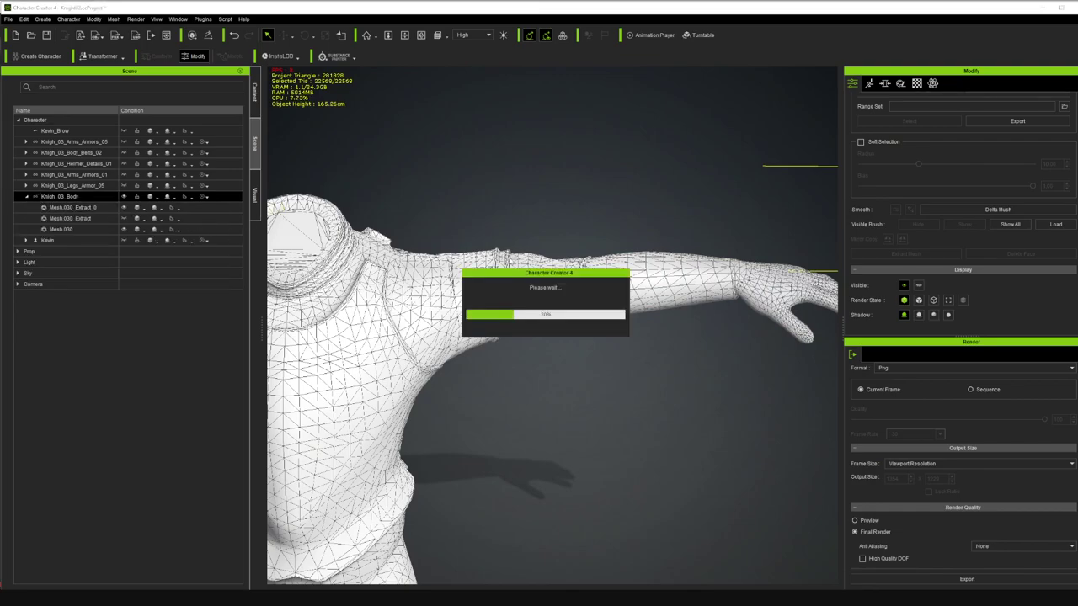
- Examine the remaining body mesh without its forearms from several angles, ending with a full front view
scroll(535, 245, "down", 5)
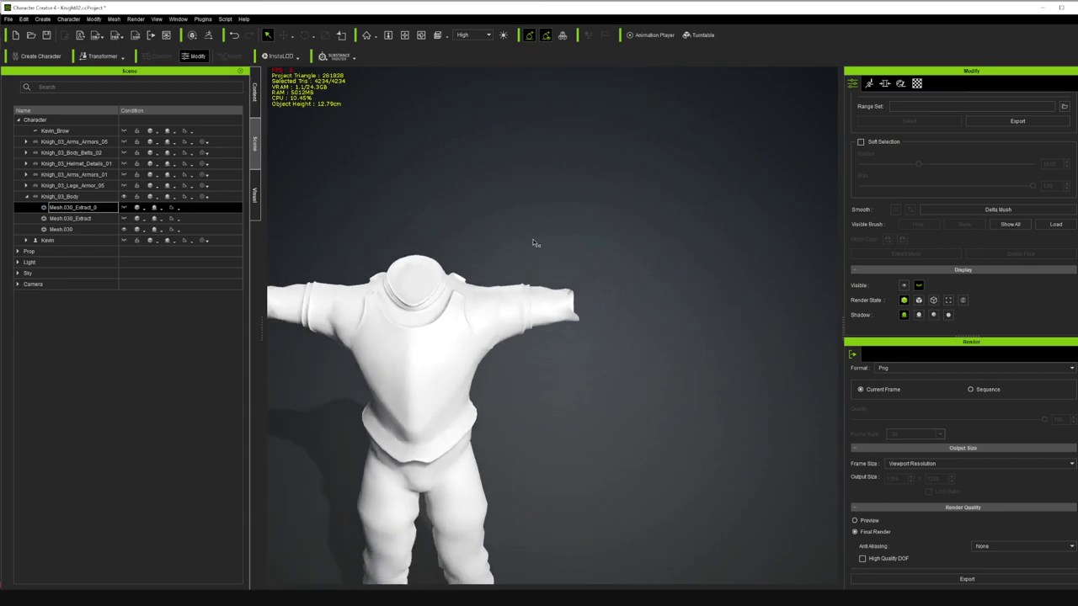
left_click(422, 37)
left_click_drag(408, 297, 509, 219)
left_click(404, 34)
left_click_drag(474, 372, 582, 274)
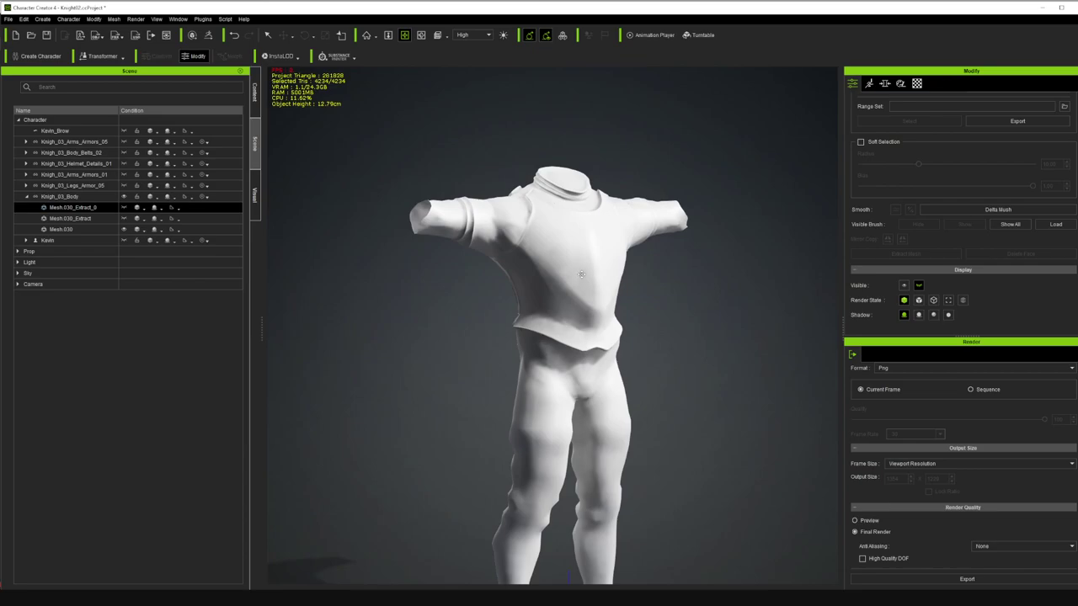
left_click(421, 35)
left_click_drag(514, 221, 555, 206)
scroll(558, 210, "up", 5)
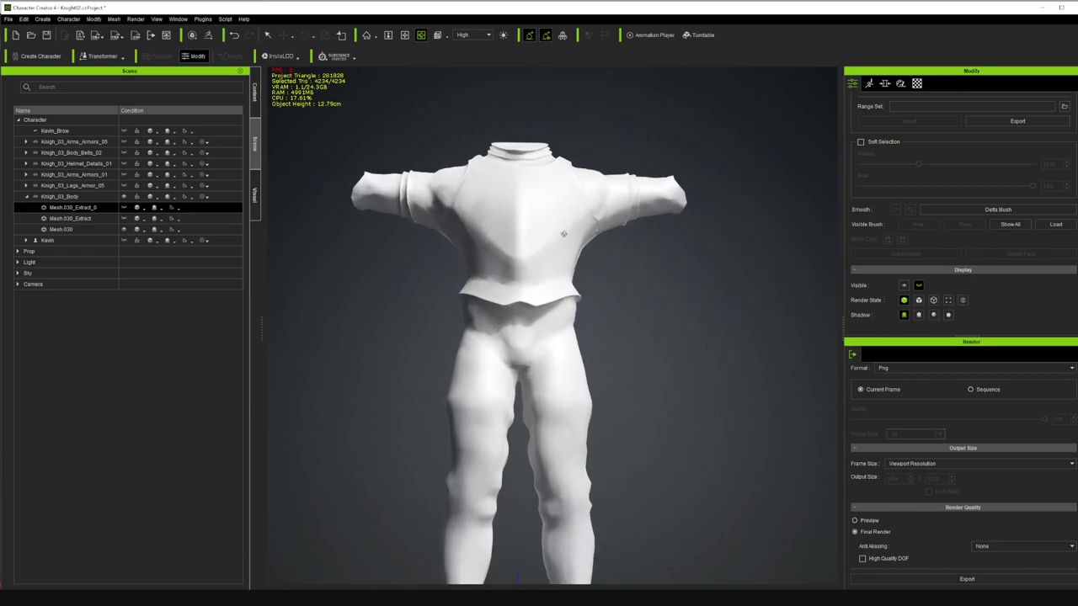
scroll(563, 234, "down", 1)
scroll(410, 88, "down", 3)
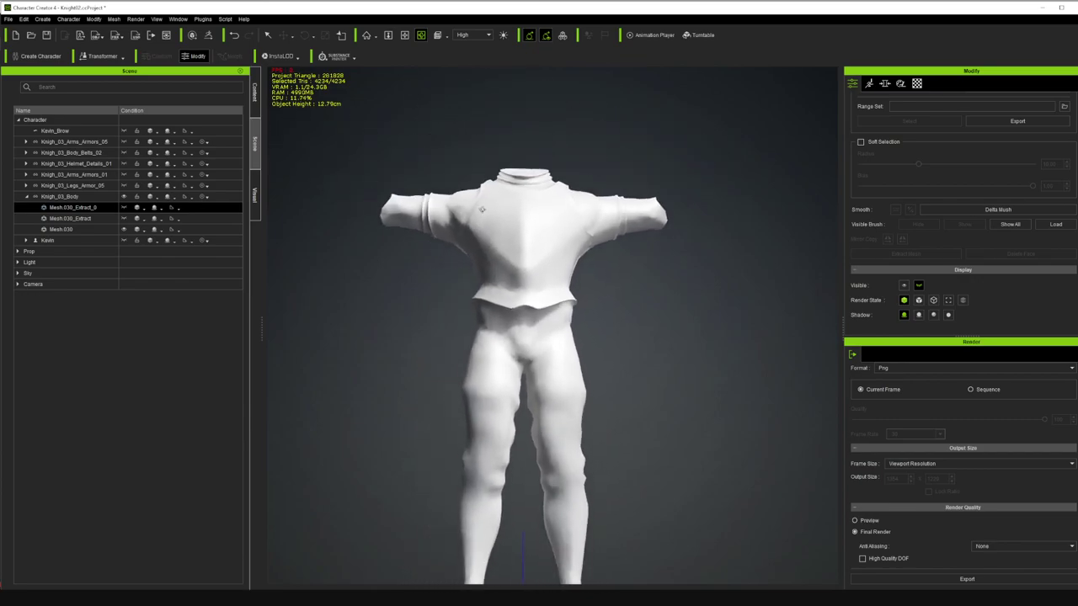
scroll(514, 244, "up", 2)
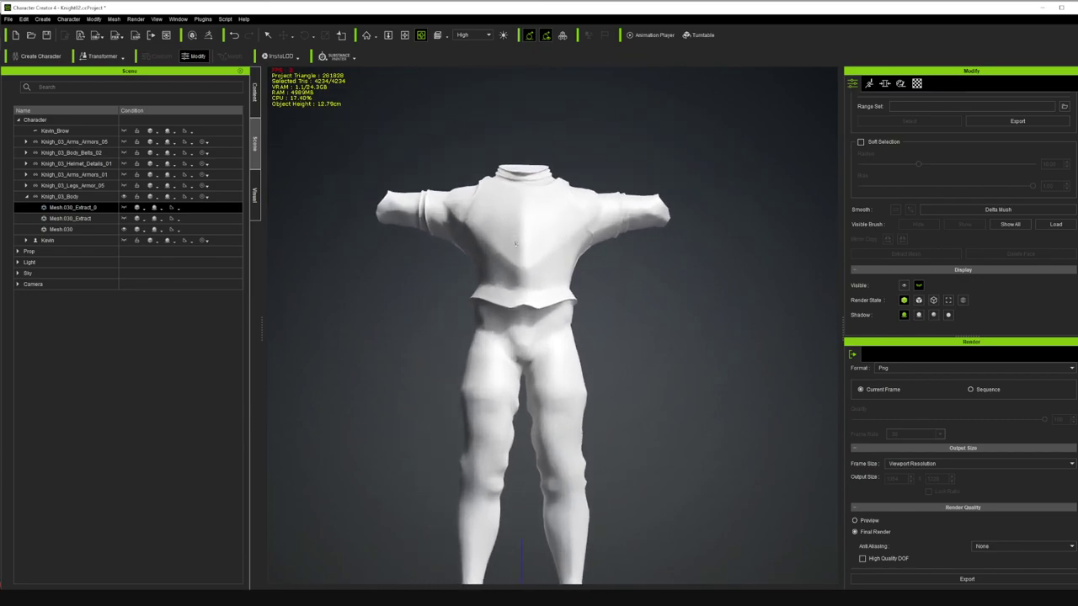
scroll(517, 237, "down", 3)
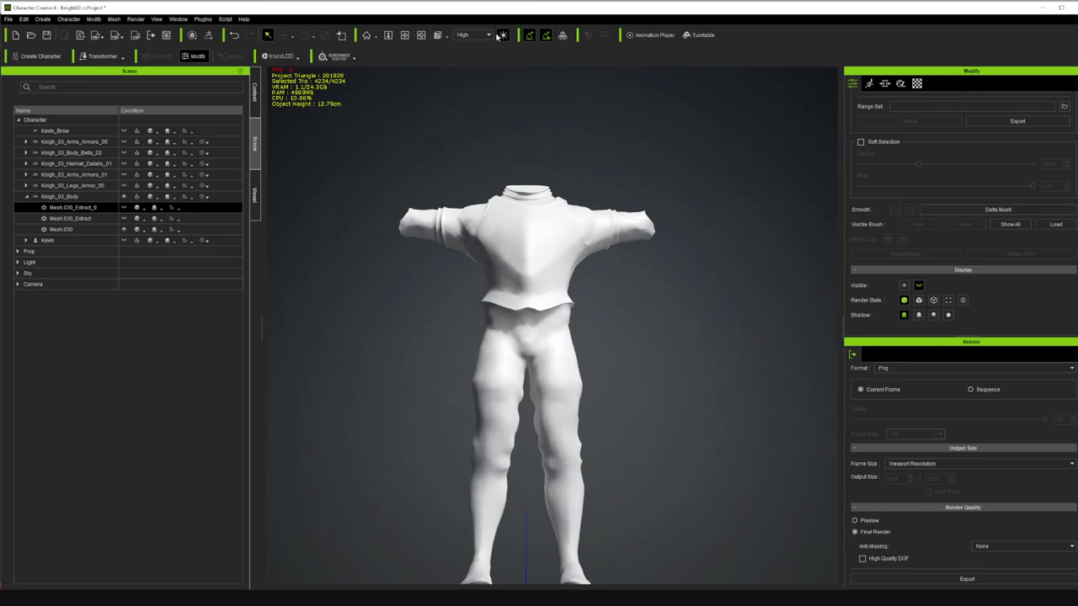
left_click(444, 37)
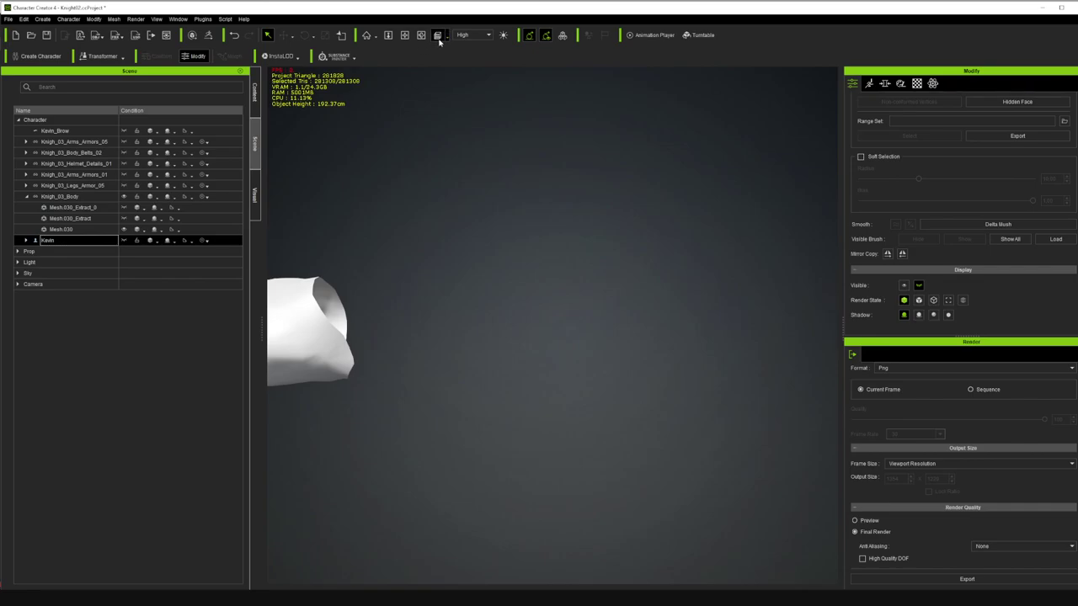
left_click(438, 35)
scroll(524, 198, "up", 2)
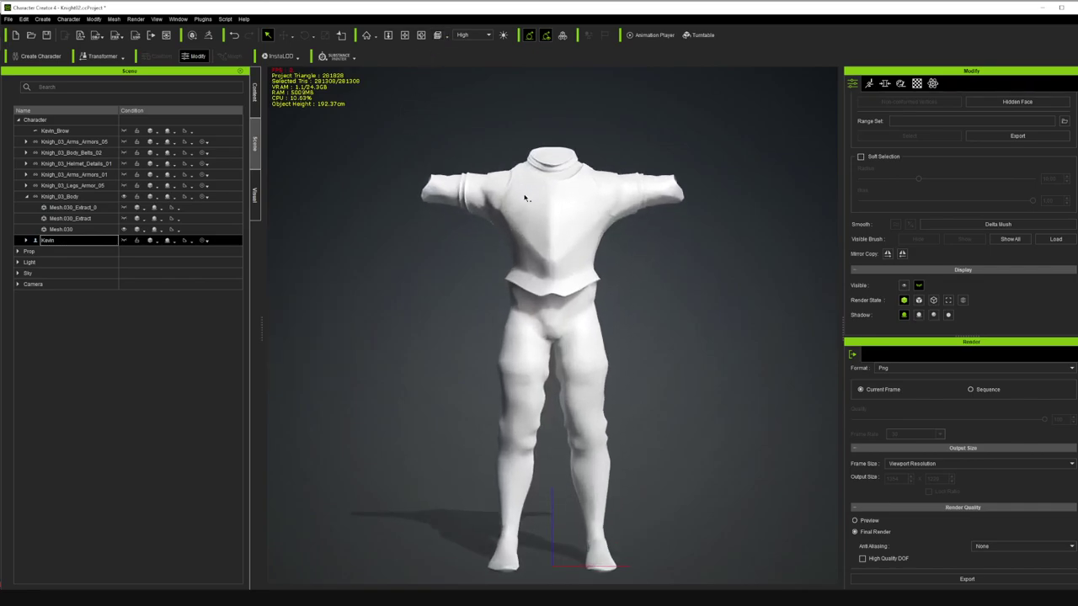
- Select all faces of Knigh_03_Body from the flared waist edge of the torso armor down to the feet
left_click(63, 198)
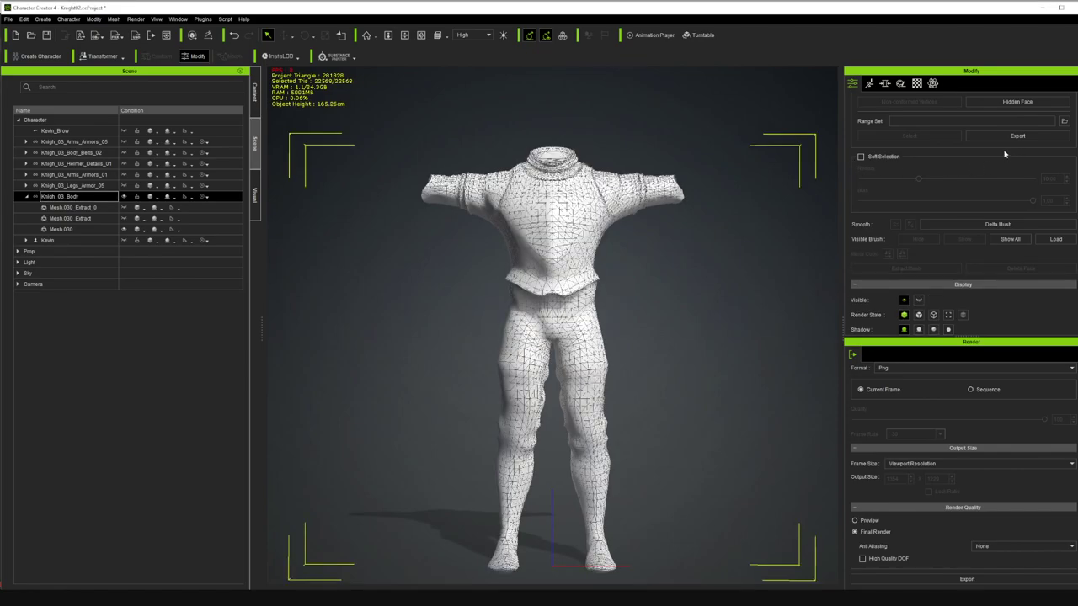
scroll(1015, 126, "up", 3)
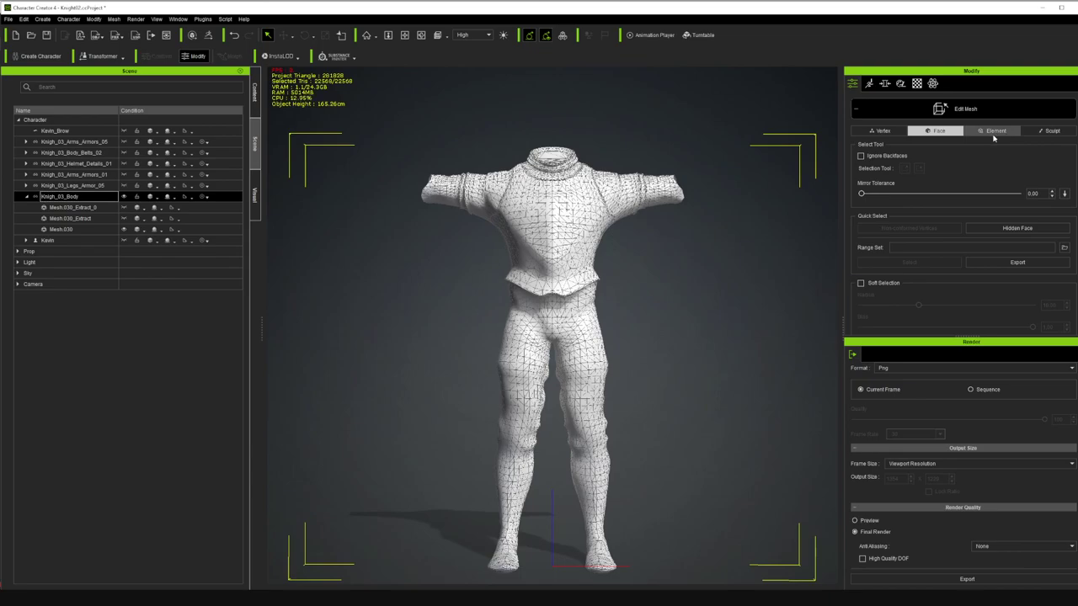
scroll(993, 141, "down", 3)
left_click_drag(661, 580, 439, 275)
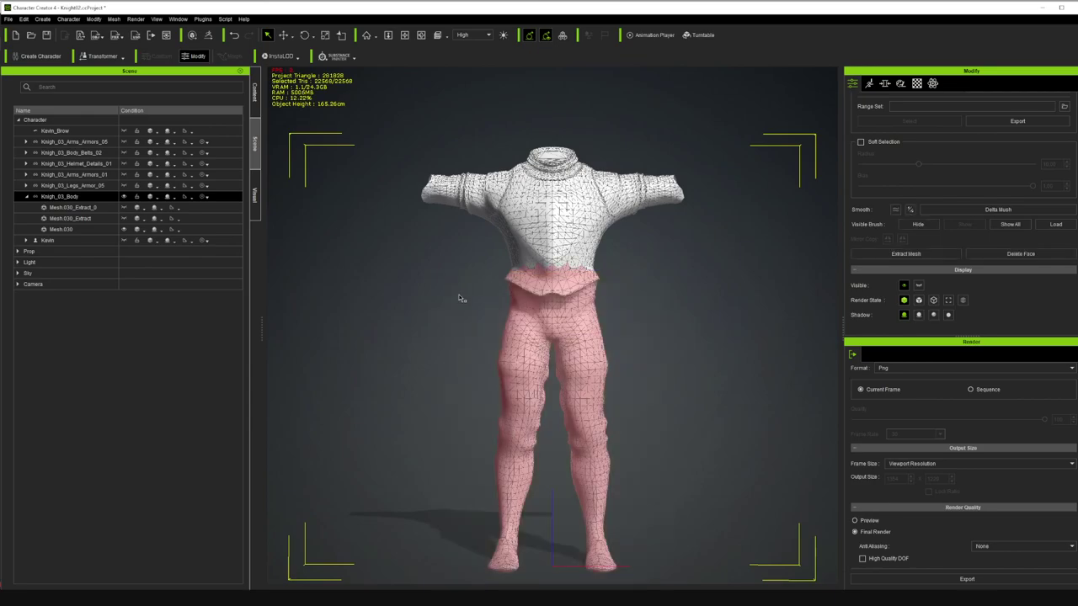
- Deselect the torso armor's flared waist faces across the front, keeping the legs and hips selected
left_click(423, 36)
left_click_drag(530, 341, 640, 374)
scroll(907, 230, "up", 5)
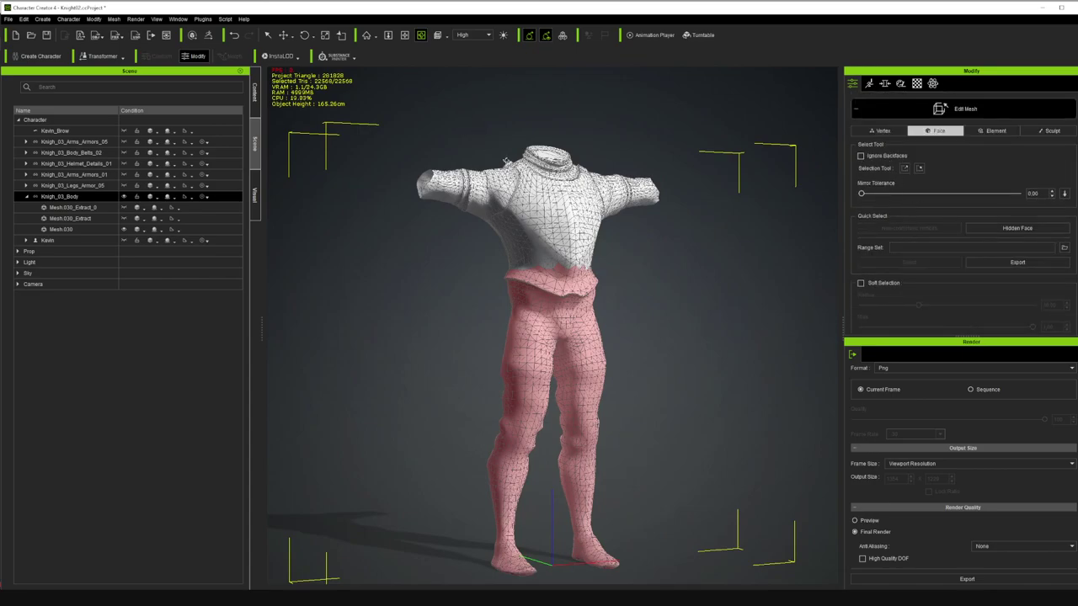
scroll(505, 158, "up", 10)
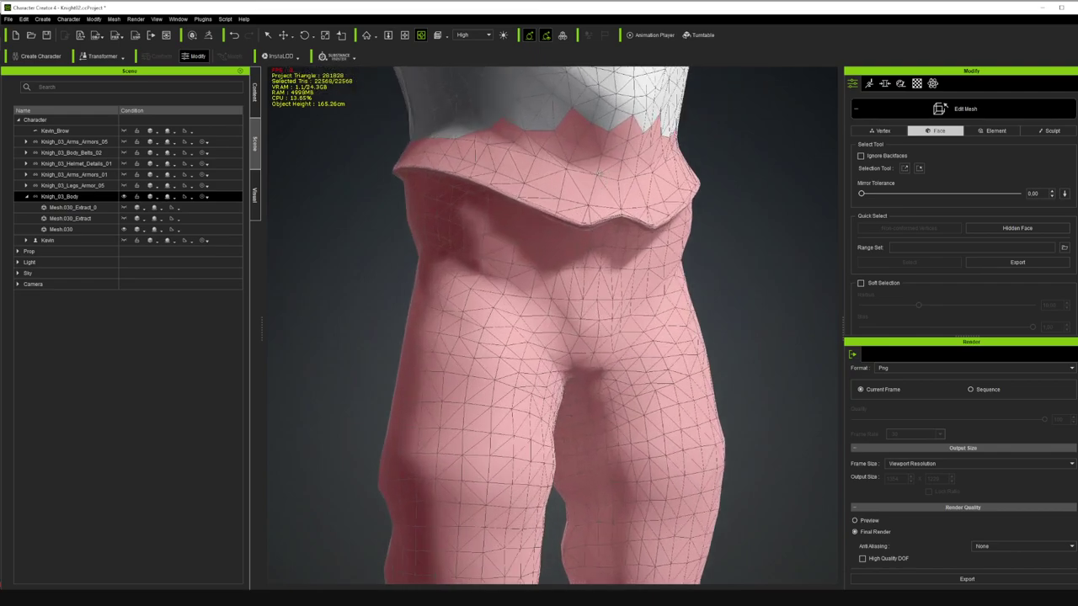
scroll(600, 178, "up", 3)
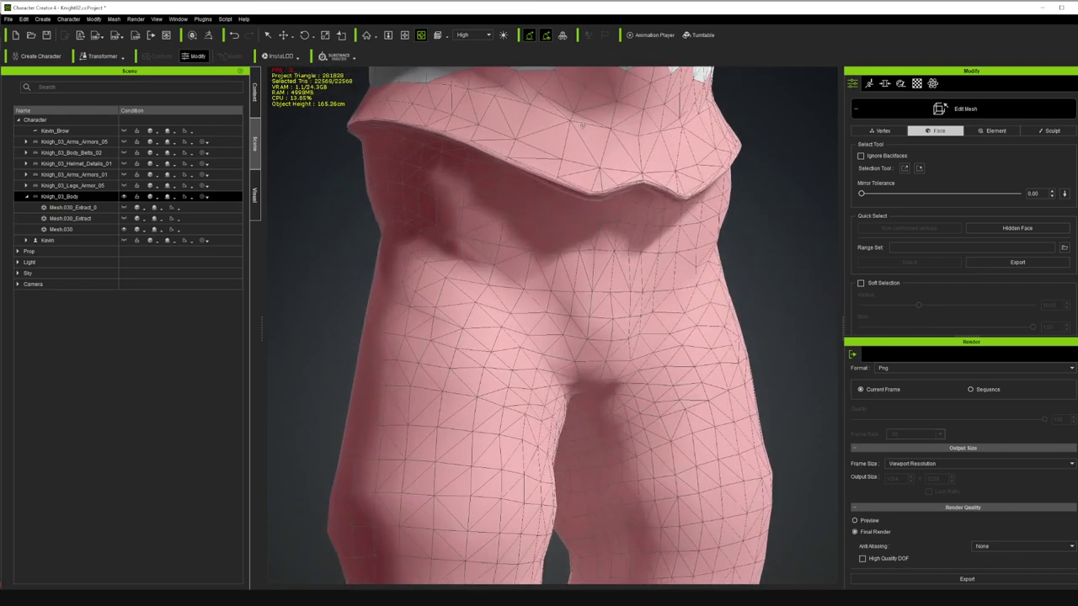
left_click(405, 36)
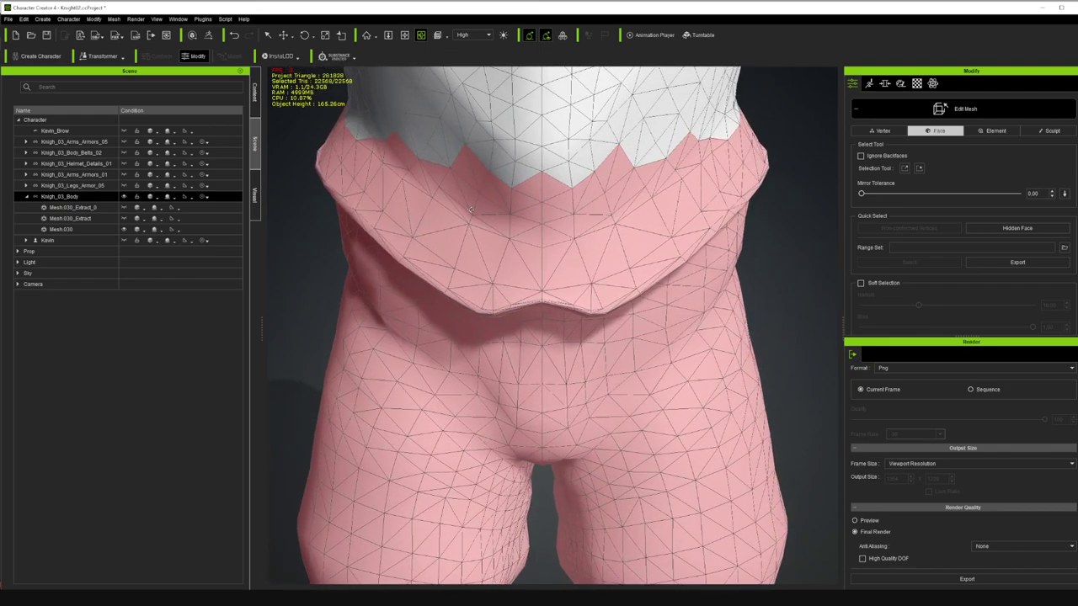
key("q")
left_click(494, 267, "ctrl")
left_click(476, 263, "ctrl")
left_click(476, 292, "ctrl")
left_click(496, 297, "ctrl")
mouse_move(514, 292)
left_mouse_down("ctrl")
mouse_move(620, 289)
mouse_move(640, 278)
mouse_move(735, 197)
mouse_move(730, 164)
mouse_move(708, 153)
mouse_move(720, 171)
mouse_move(684, 150)
mouse_move(682, 179)
mouse_move(699, 186)
mouse_move(673, 200)
mouse_move(634, 181)
mouse_move(632, 203)
mouse_move(610, 183)
mouse_move(617, 167)
mouse_move(581, 206)
mouse_move(529, 186)
mouse_move(529, 215)
mouse_move(558, 218)
mouse_move(558, 237)
mouse_move(590, 225)
mouse_move(612, 245)
mouse_move(640, 242)
mouse_move(560, 252)
mouse_move(531, 252)
mouse_move(497, 226)
mouse_move(477, 177)
mouse_move(463, 200)
mouse_move(433, 214)
mouse_move(431, 199)
mouse_move(448, 246)
mouse_move(438, 274)
left_mouse_up("ctrl")
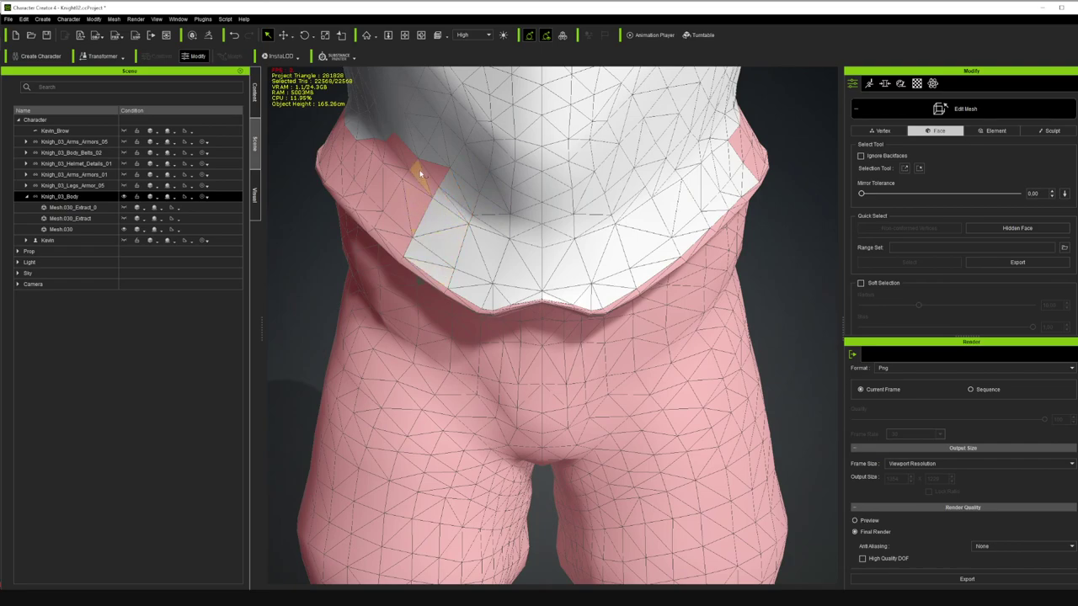
- Deselect the torso armor faces bordering the cleared front area on the side of the waist flare
left_click(420, 37)
left_click_drag(469, 234, 499, 204)
middle_click_drag(499, 203, 615, 195)
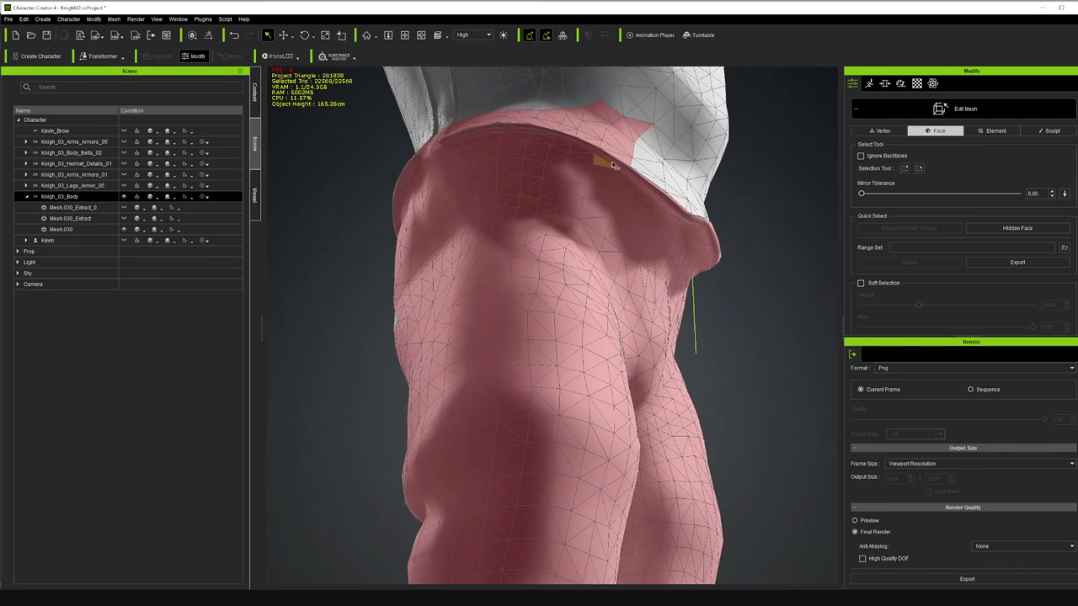
scroll(566, 98, "up", 2)
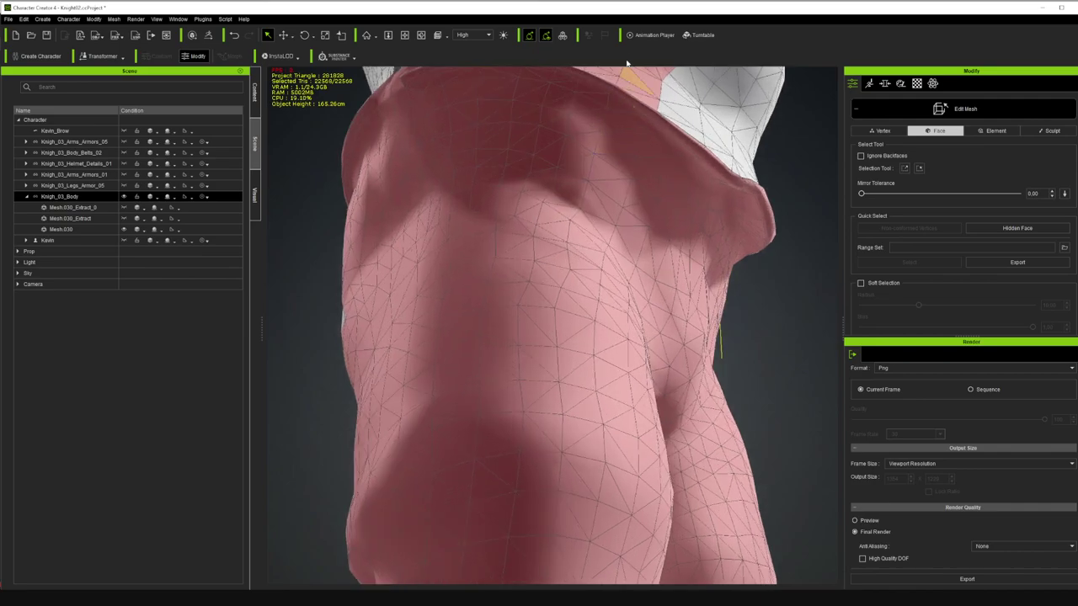
right_click_drag(591, 78, 598, 256)
key("w")
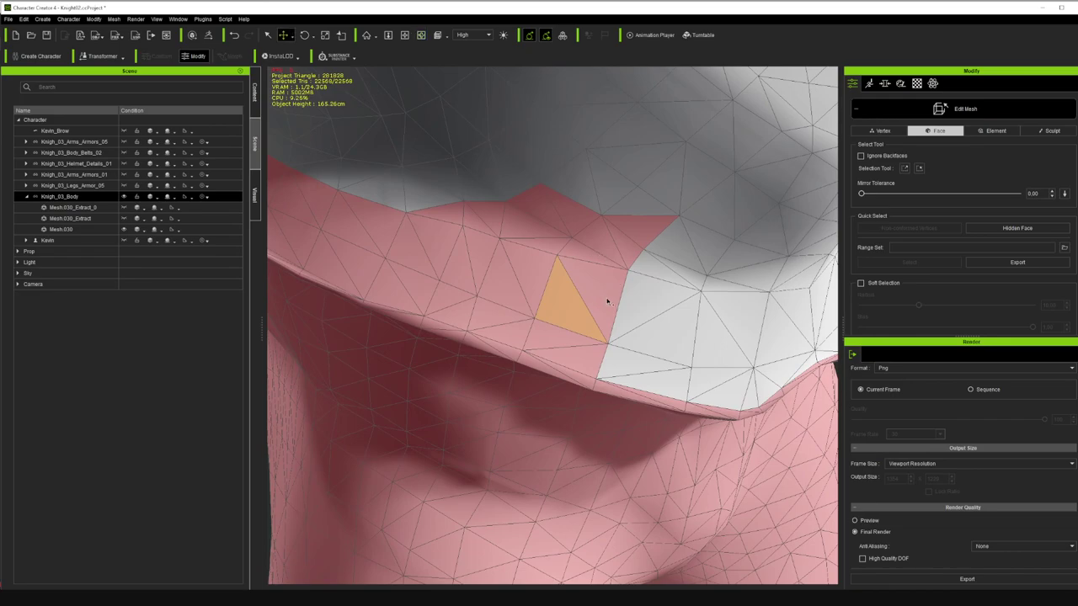
left_click(608, 287, "ctrl")
left_click(603, 251, "ctrl")
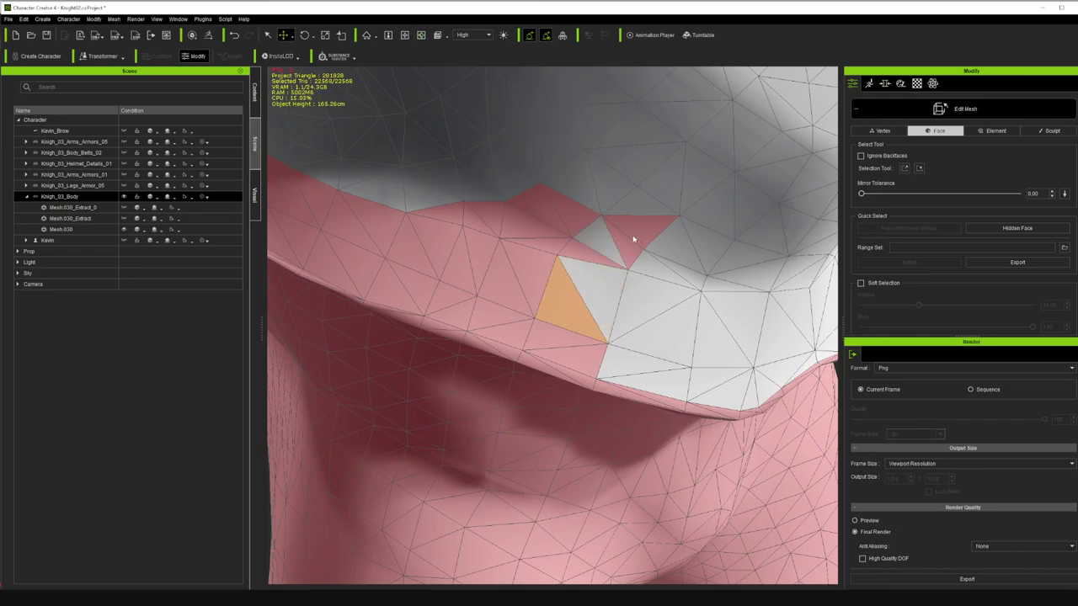
left_click(634, 239, "ctrl")
left_click(629, 250, "ctrl")
left_click(571, 295, "ctrl")
left_click(585, 254, "ctrl")
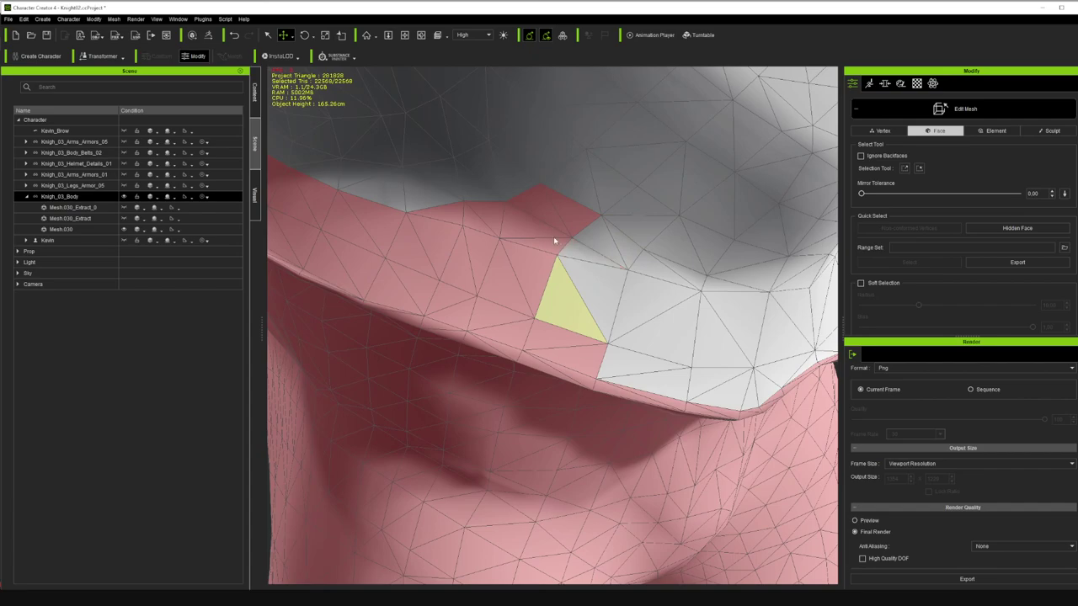
- Deselect the adjoining strip of side flare faces from the waist crease down to the flare's lower rim
left_click(556, 224, "ctrl")
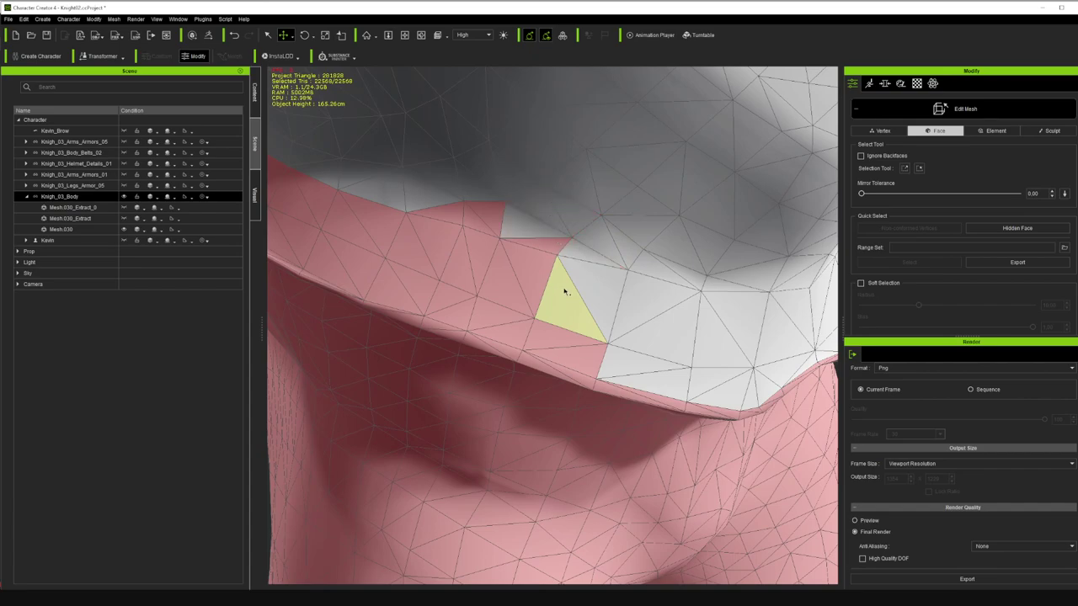
left_click(547, 347, "ctrl")
left_click(512, 325, "ctrl")
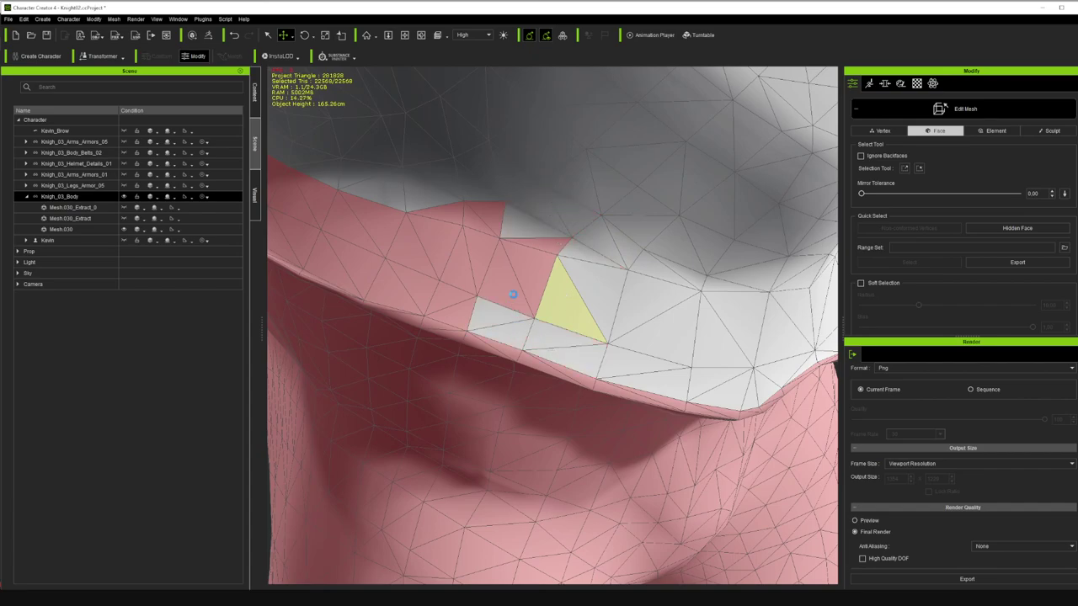
left_click(515, 300, "ctrl")
left_click(539, 248, "ctrl")
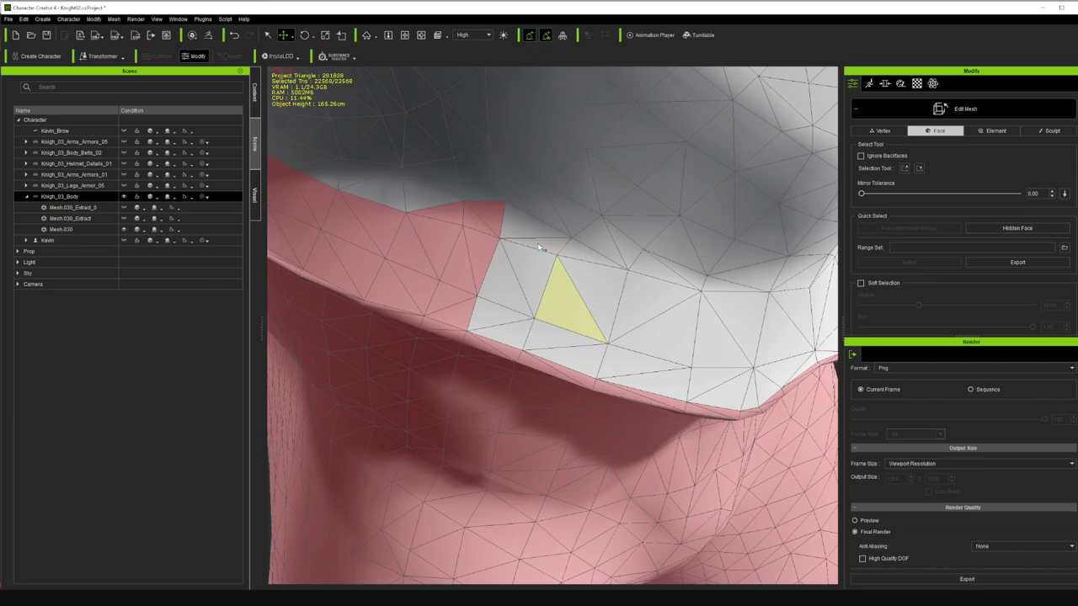
- Deselect the next stretch of the torso armor's side flare faces, from the waist crease down to just above the lower rim
left_click(458, 226, "ctrl")
left_click(444, 248, "ctrl")
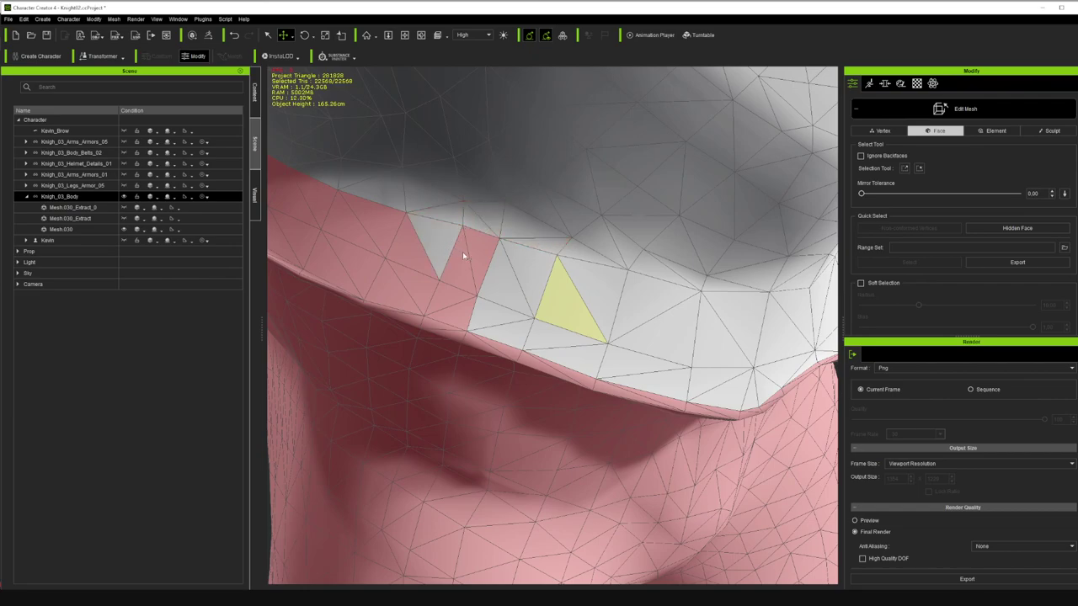
left_click(461, 251, "ctrl")
left_click(465, 286, "ctrl")
left_click(412, 294, "ctrl")
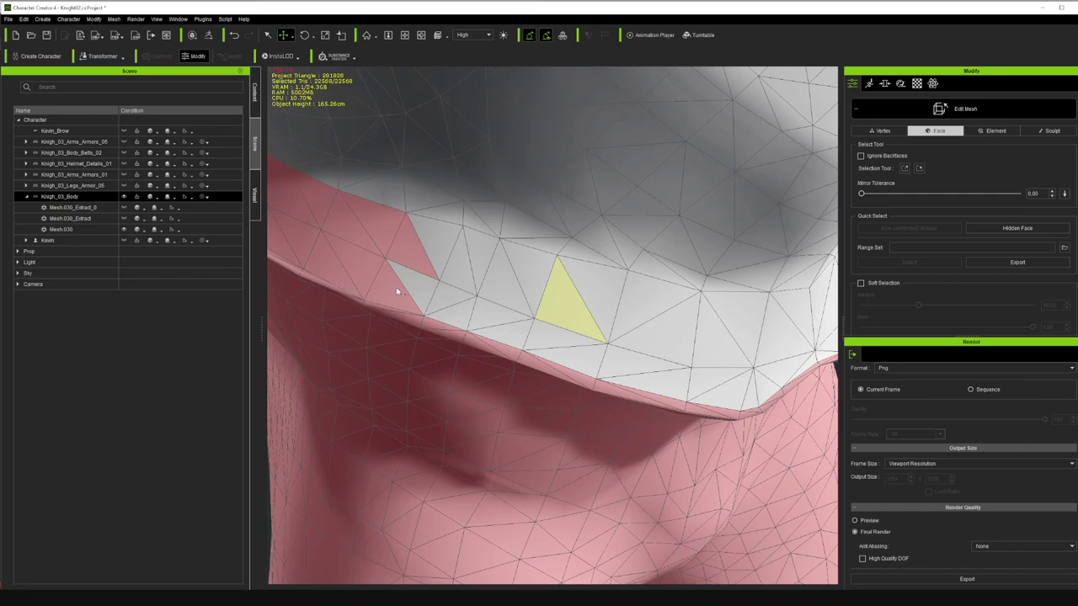
left_click(396, 290, "ctrl")
left_click(383, 250, "ctrl")
left_click(344, 238, "alt")
left_click(339, 265, "alt")
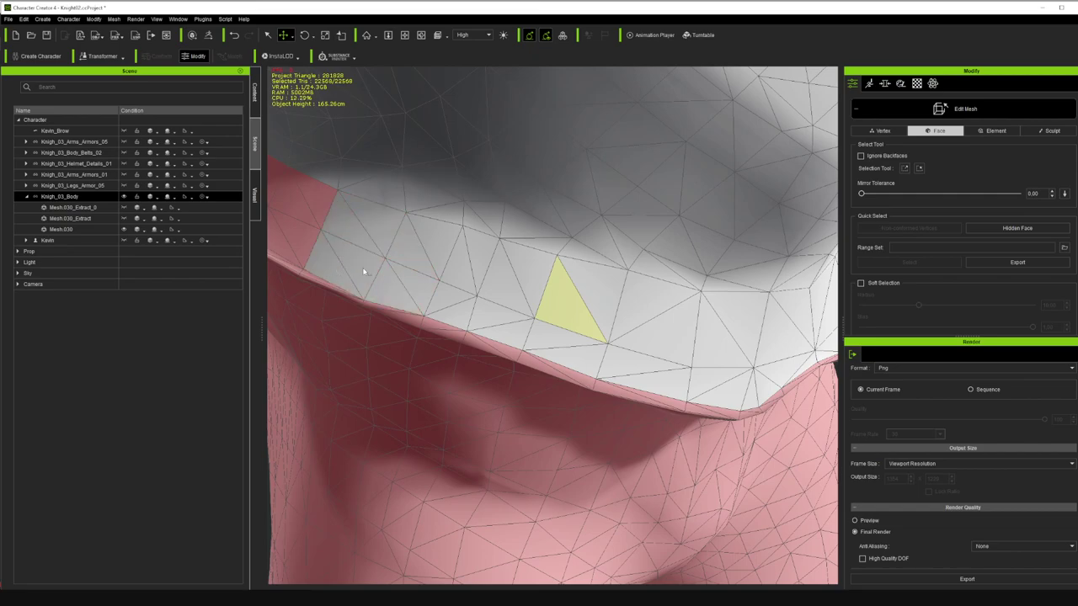
left_click_drag(319, 208, 311, 236, "ctrl")
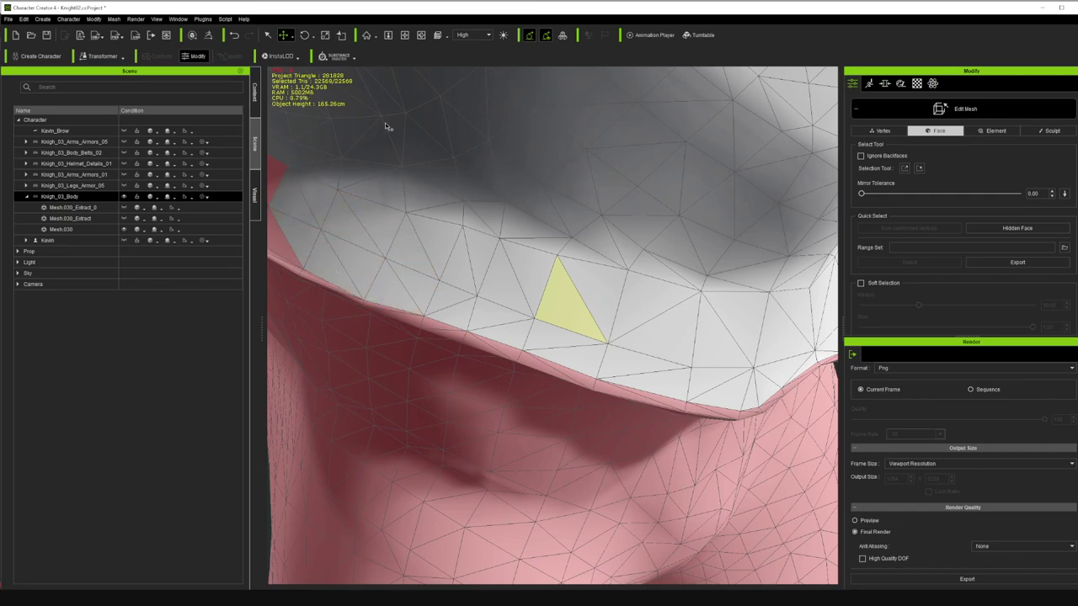
- Add the missed faces in the upper middle of the hips, and the stray one beside them, to the selection
left_click(423, 38)
left_click_drag(509, 413, 818, 101)
key("q")
left_click(620, 280)
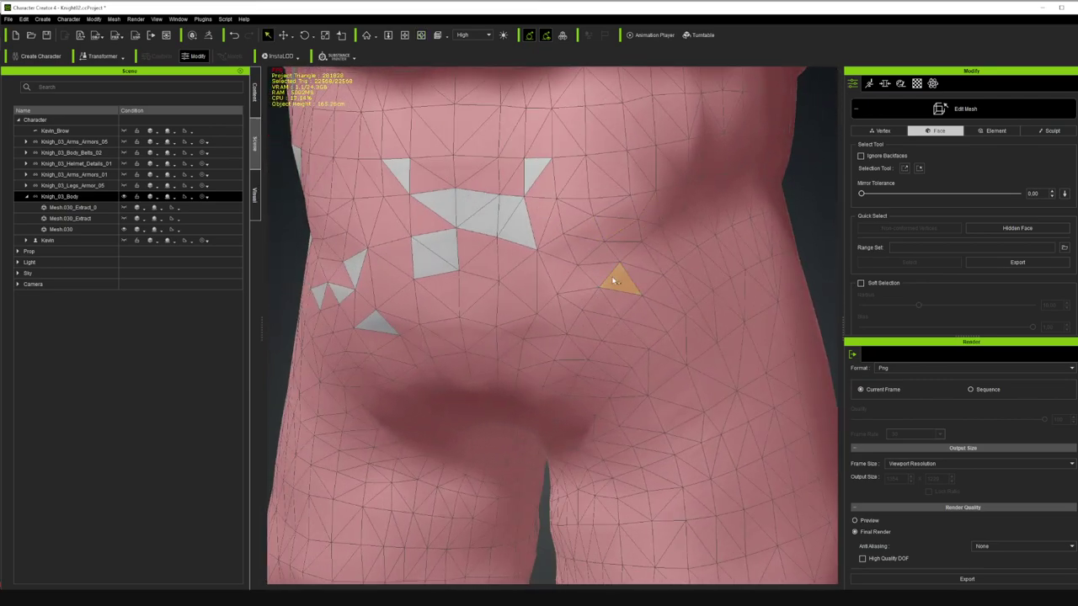
left_click(516, 226)
left_click(536, 178)
left_click(508, 209)
left_click(476, 206)
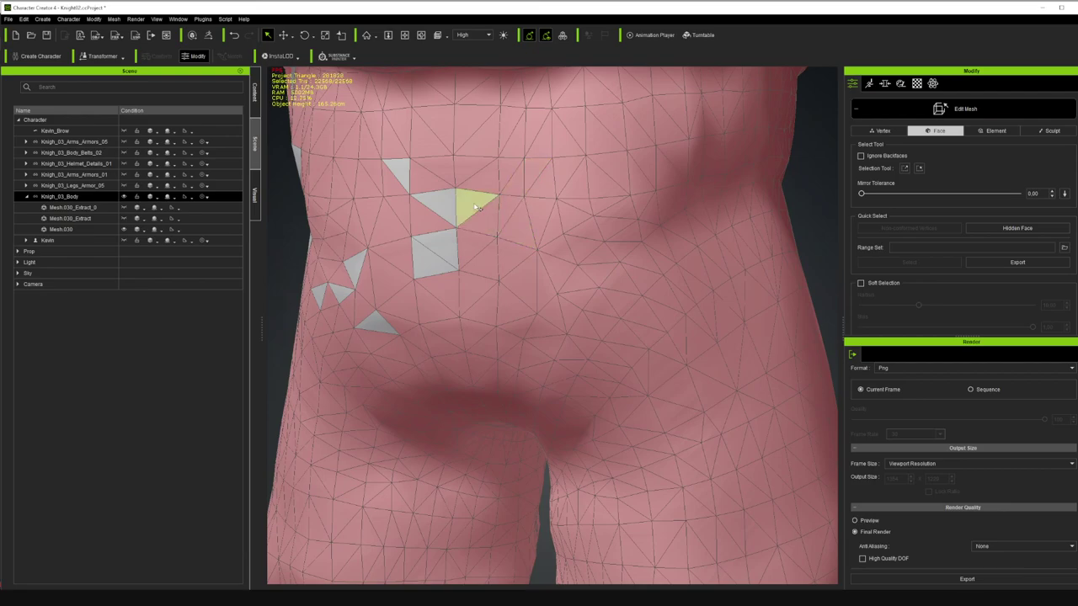
- Add the remaining missed faces on the outer half of the hips, between the waist and the upper thigh, to the selection
left_click(396, 175)
left_click(436, 204)
left_click(443, 261)
left_click(433, 244)
left_click(354, 268)
left_click(370, 317)
left_click(384, 326)
left_click(341, 294)
left_click(320, 294)
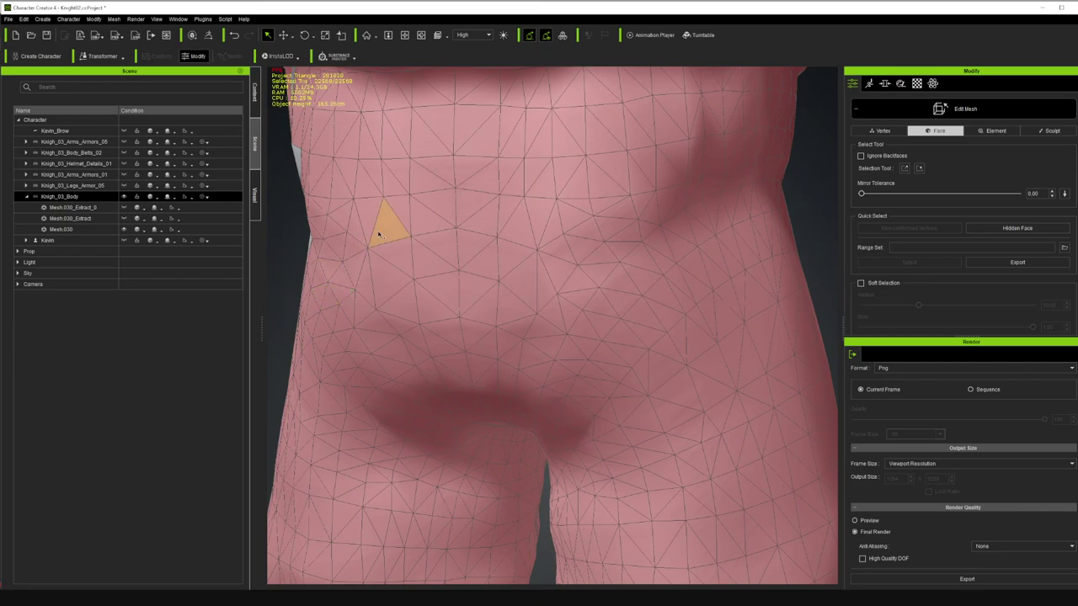
- Add the four missed faces around the side of the hip to the selection
right_click_drag(400, 147, 597, 197)
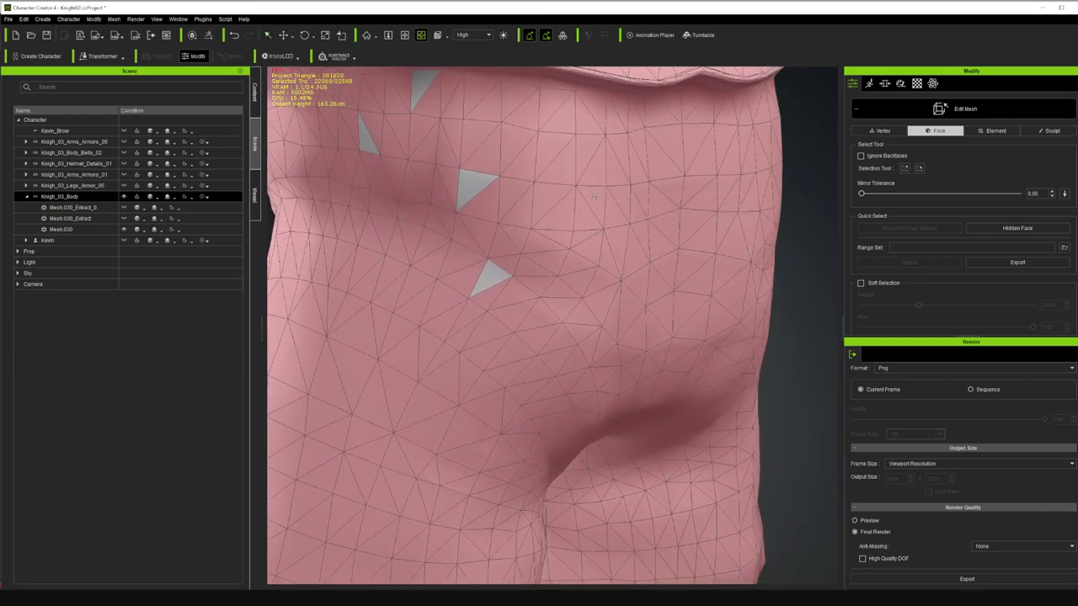
left_click(479, 188)
left_click(490, 277)
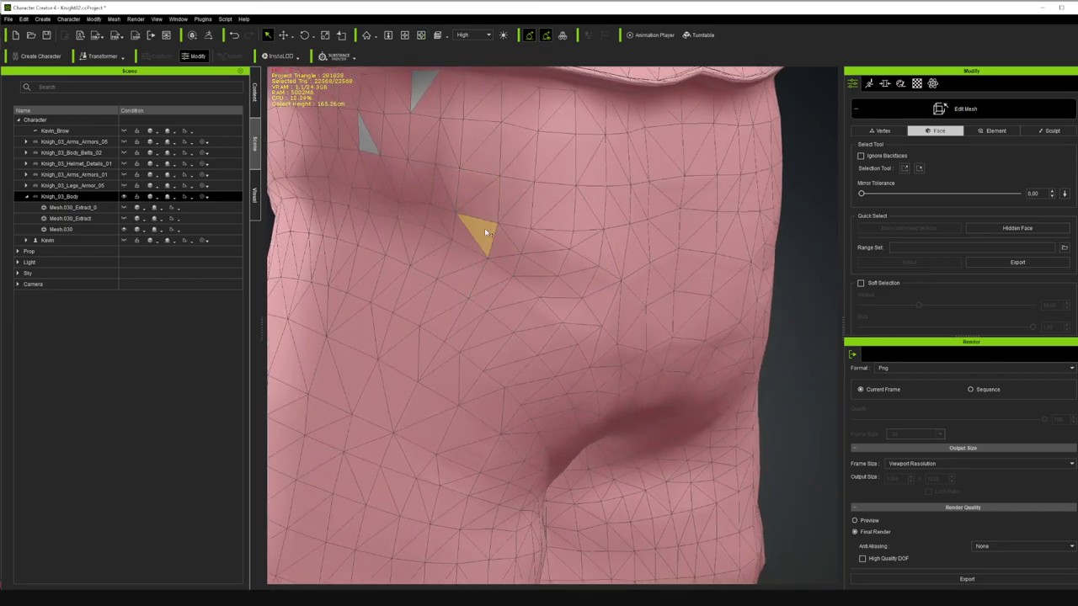
left_click(367, 136)
left_click(414, 97)
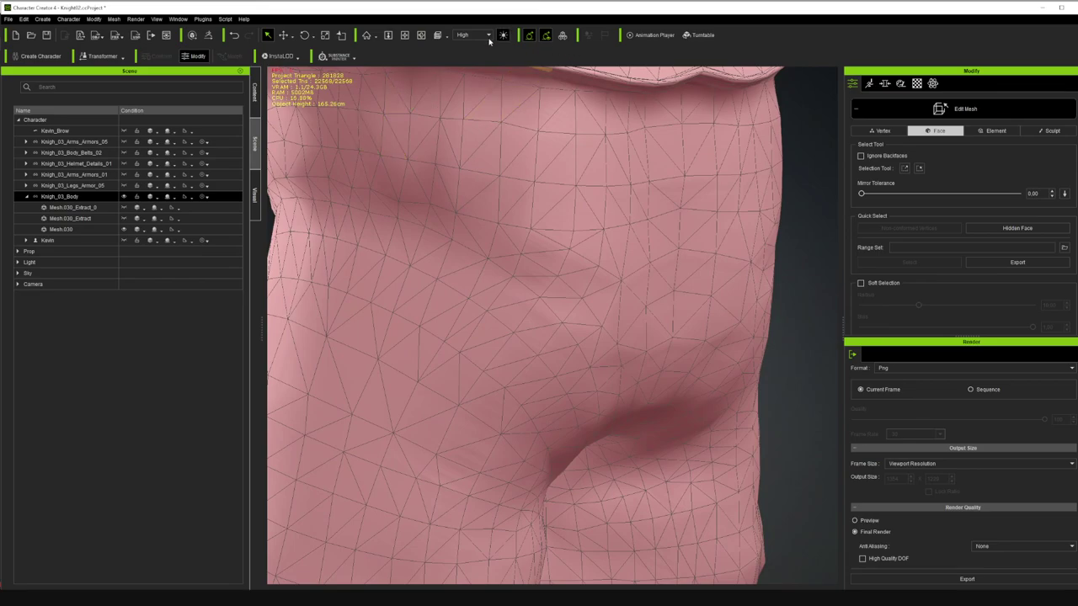
- Deselect the torso armor faces along the vertical slit edge of the still-selected flare panel, down to its lower corner
right_click_drag(673, 101, 576, 171)
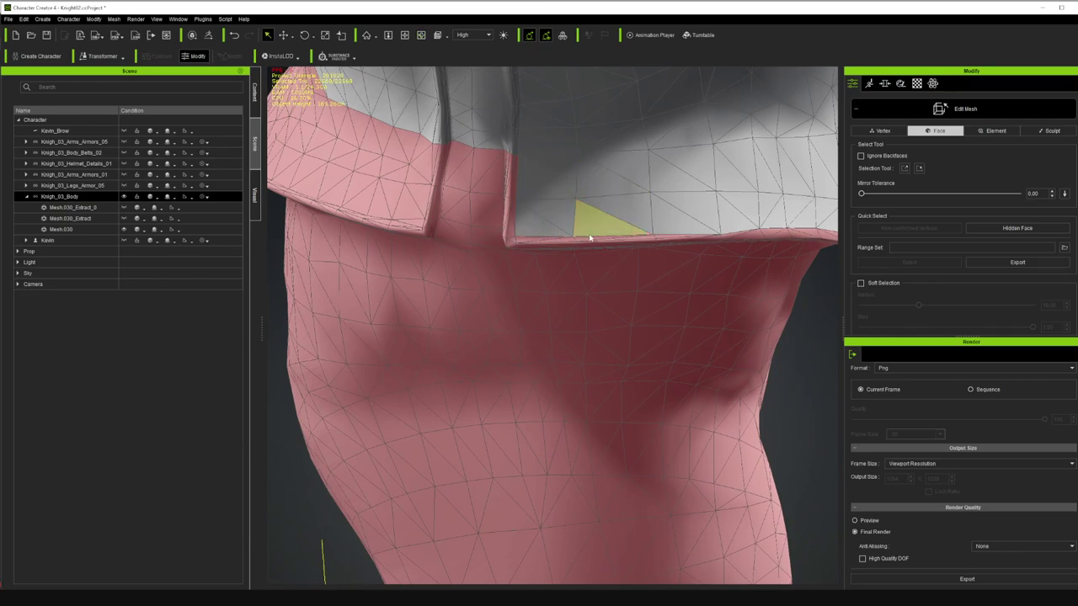
left_click(428, 165, "ctrl")
left_click(432, 195, "ctrl")
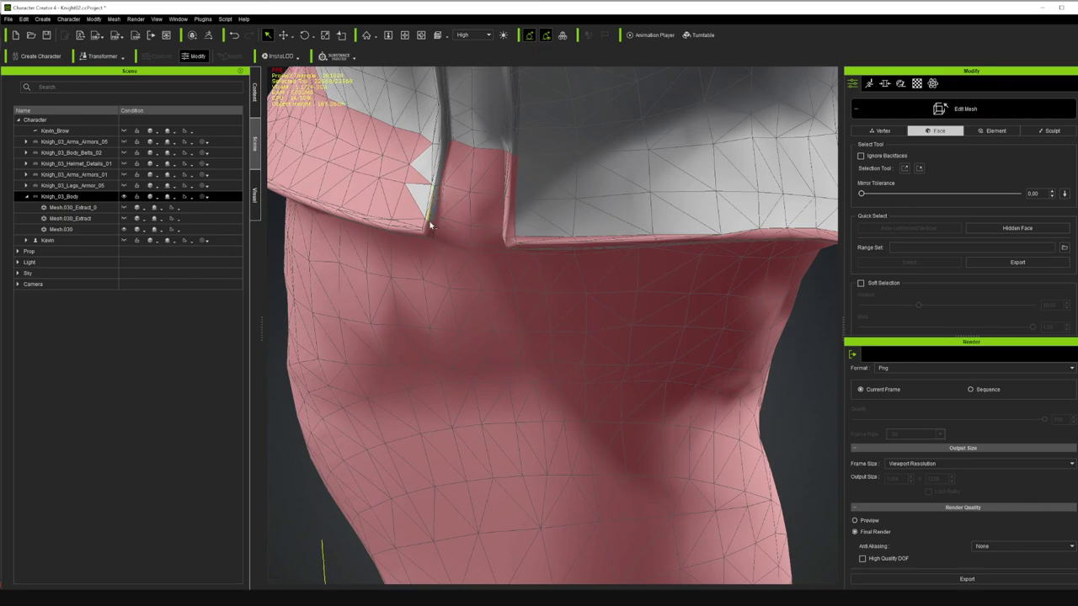
left_click(403, 203, "ctrl")
left_click(404, 223, "ctrl")
- Deselect the adjoining two columns of flare panel faces beside the slit edge, from the waist down to the lower rim
left_click(421, 36)
left_click_drag(452, 139, 586, 215)
scroll(585, 215, "up", 5)
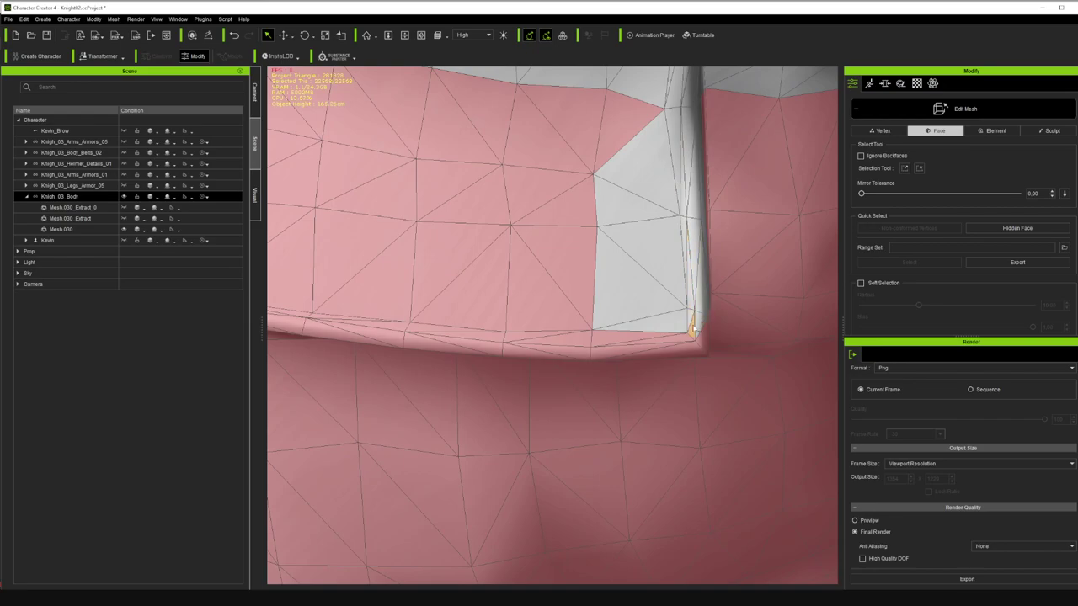
left_click(591, 135, "alt")
left_click(551, 153, "alt")
left_click(566, 182, "alt")
left_click(571, 208, "alt")
left_click(573, 258, "alt")
left_click(536, 288, "alt")
mouse_move(491, 271)
left_mouse_down()
mouse_move(497, 232)
mouse_move(466, 171)
mouse_move(491, 118)
left_mouse_up()
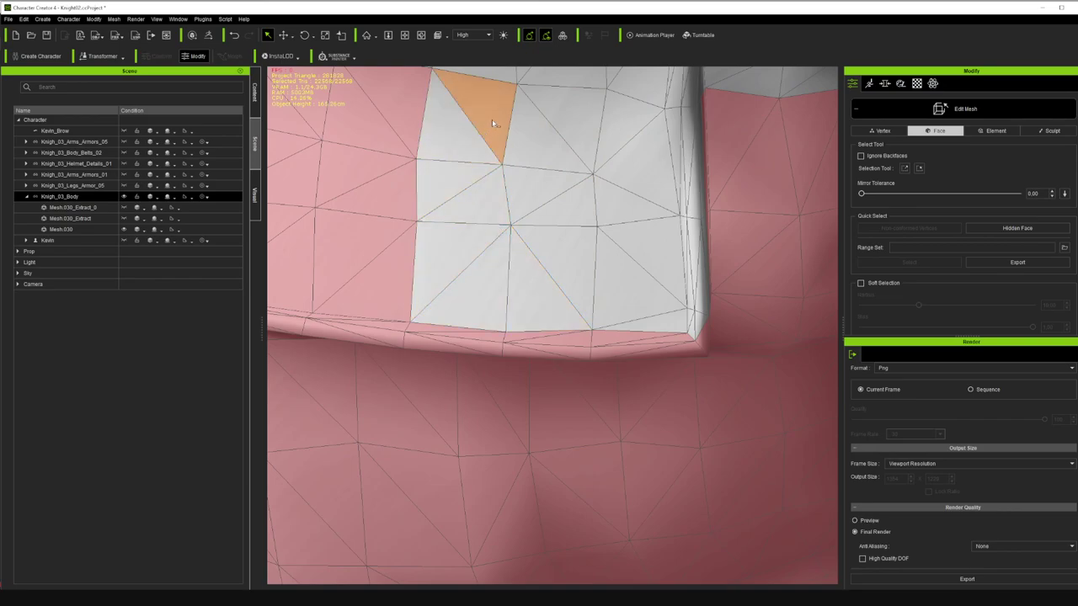
left_click(491, 119, "alt")
scroll(510, 195, "down", 5)
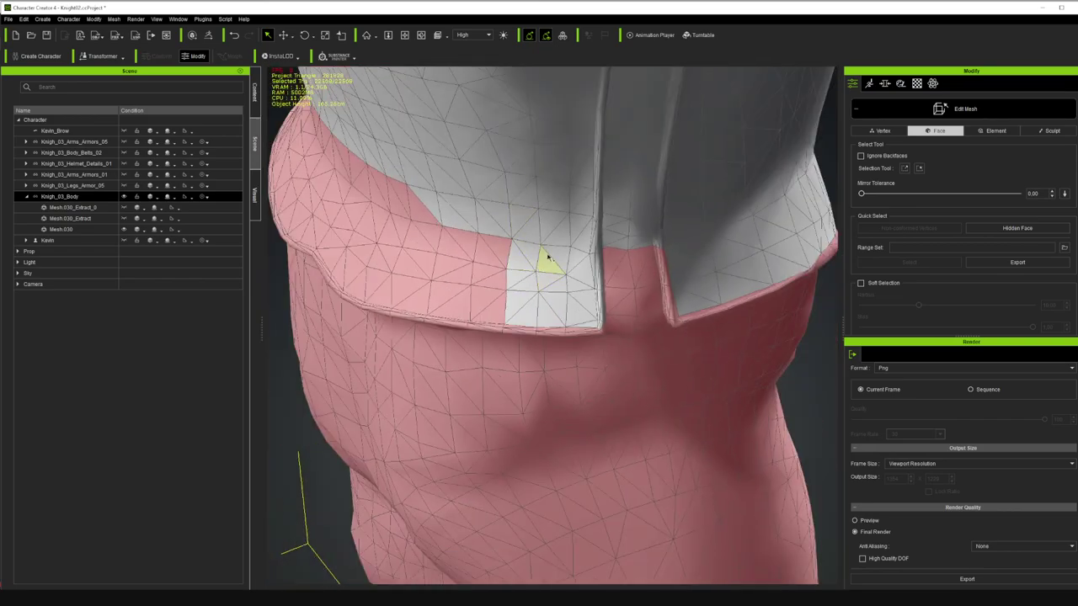
- Deselect the remaining front skirt flap faces beside the slit and the hem faces along that flap's lower edge
mouse_move(489, 259)
left_mouse_down()
mouse_move(495, 284)
mouse_move(451, 308)
mouse_move(474, 271)
mouse_move(578, 246)
left_mouse_up()
scroll(566, 150, "up", 3)
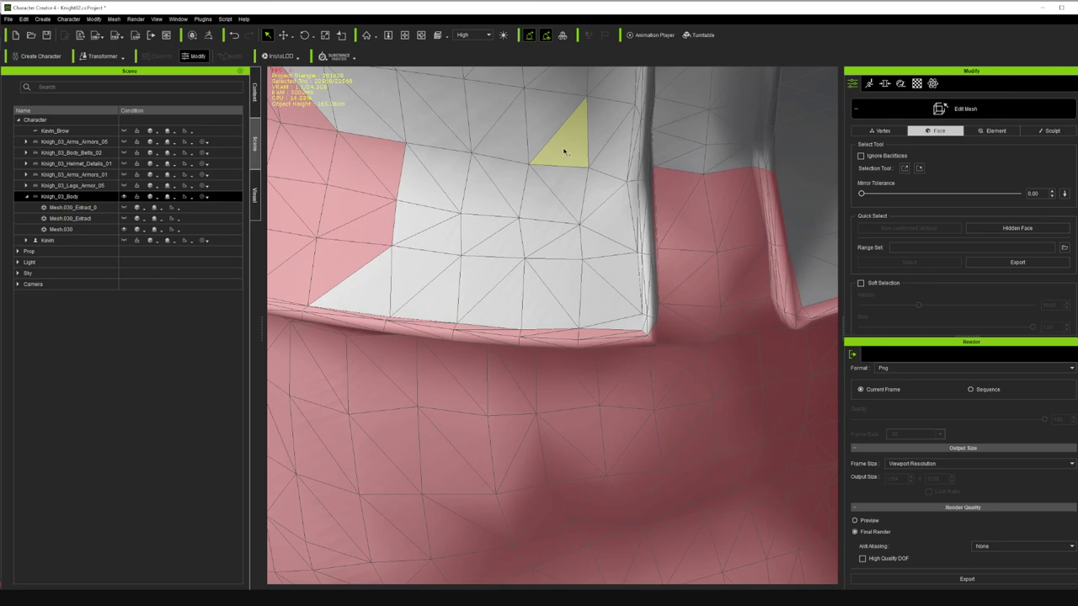
left_click(421, 35)
left_click_drag(713, 148, 600, 161)
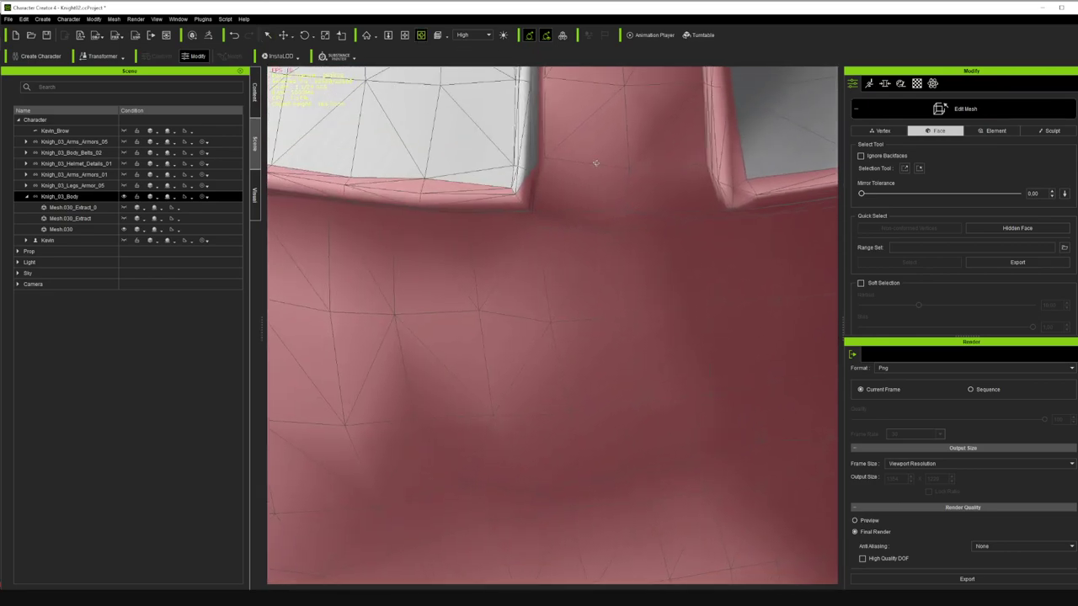
key("q")
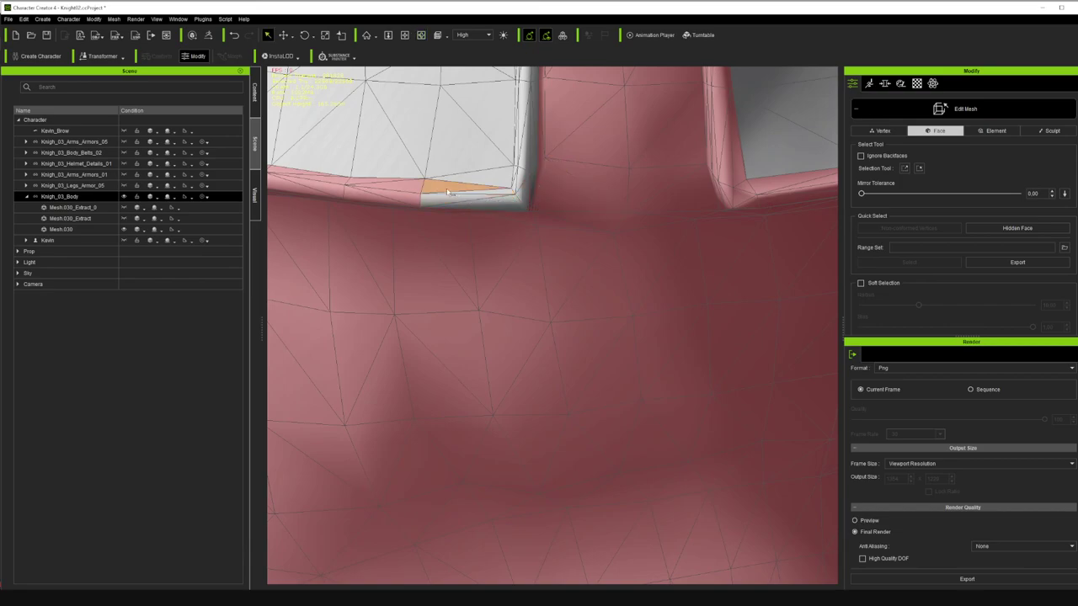
left_click(377, 181)
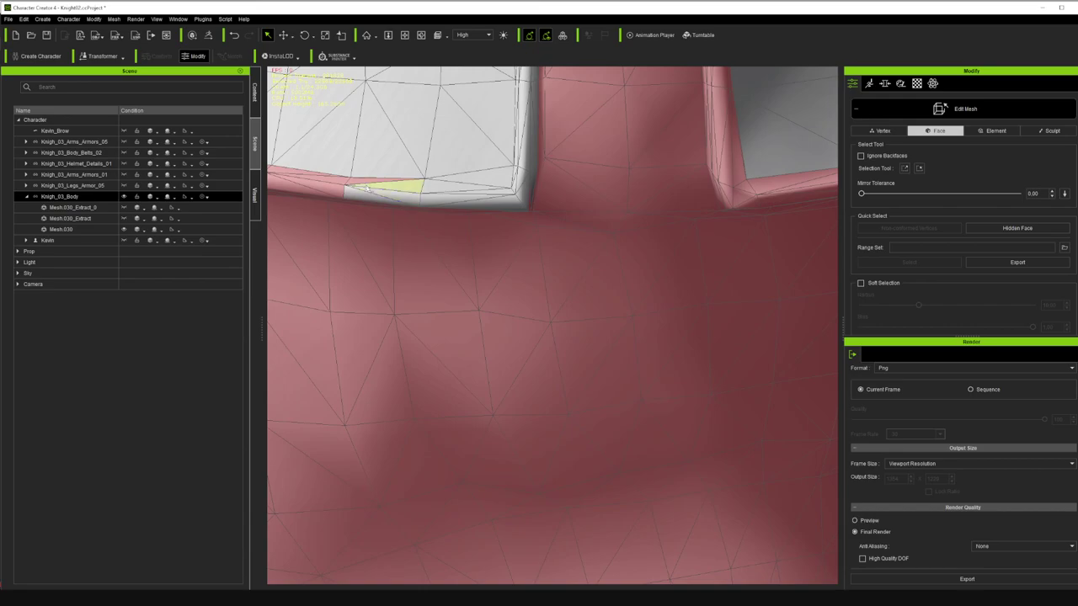
left_click(318, 191)
left_click(482, 148)
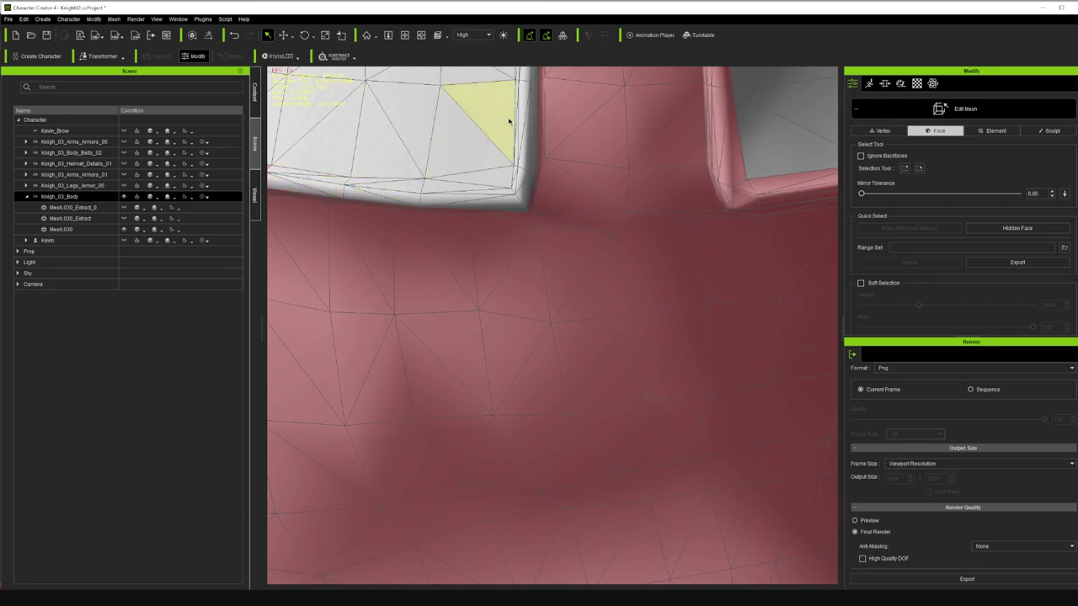
- Deselect the corner and lower hem faces of the flap on the other side of the front slit
left_click(421, 36)
left_click_drag(581, 93, 551, 152)
key("q")
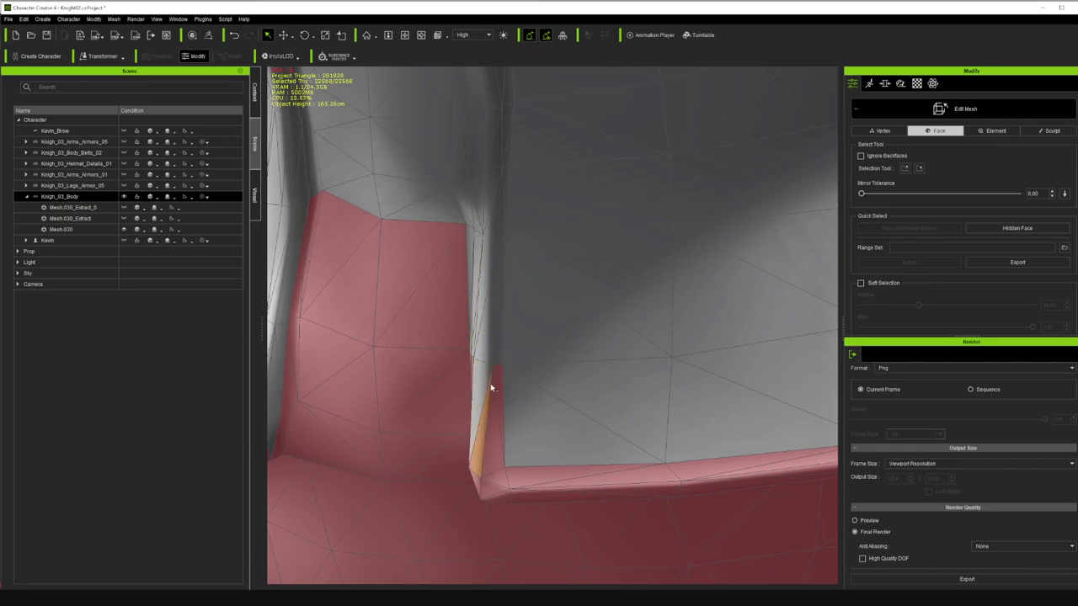
left_click(501, 496, "ctrl")
left_click(524, 496, "ctrl")
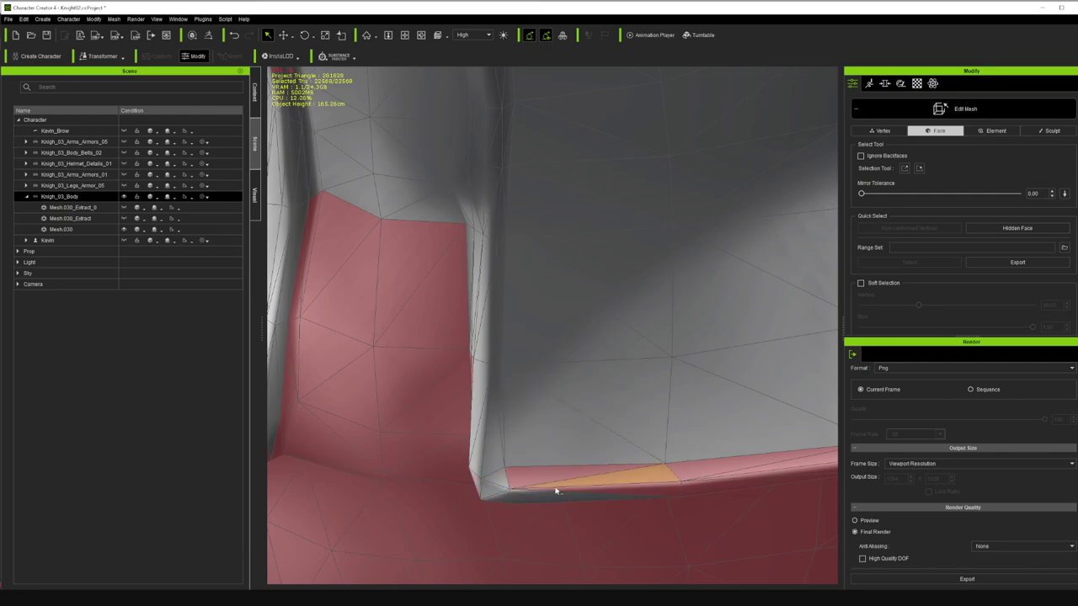
left_click(555, 486, "ctrl")
left_click(564, 490, "ctrl")
left_click(549, 481, "ctrl")
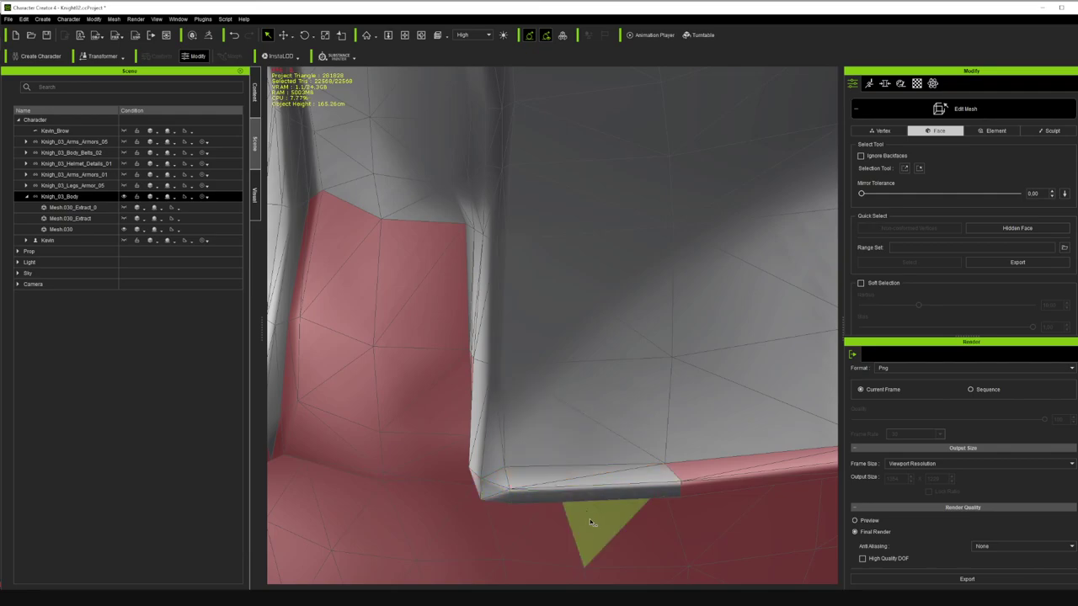
left_click(589, 519)
- Deselect the faces along that flap's inner slit edge and on the underside of its hem corner
right_click_drag(596, 550, 540, 537)
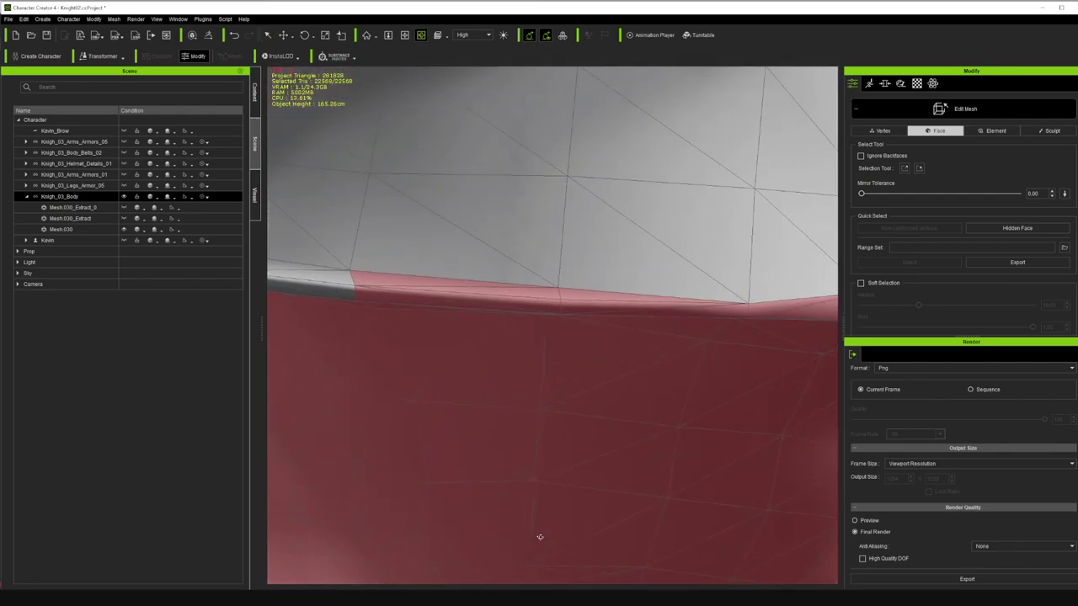
scroll(540, 536, "down", 5)
right_click_drag(478, 403, 706, 311)
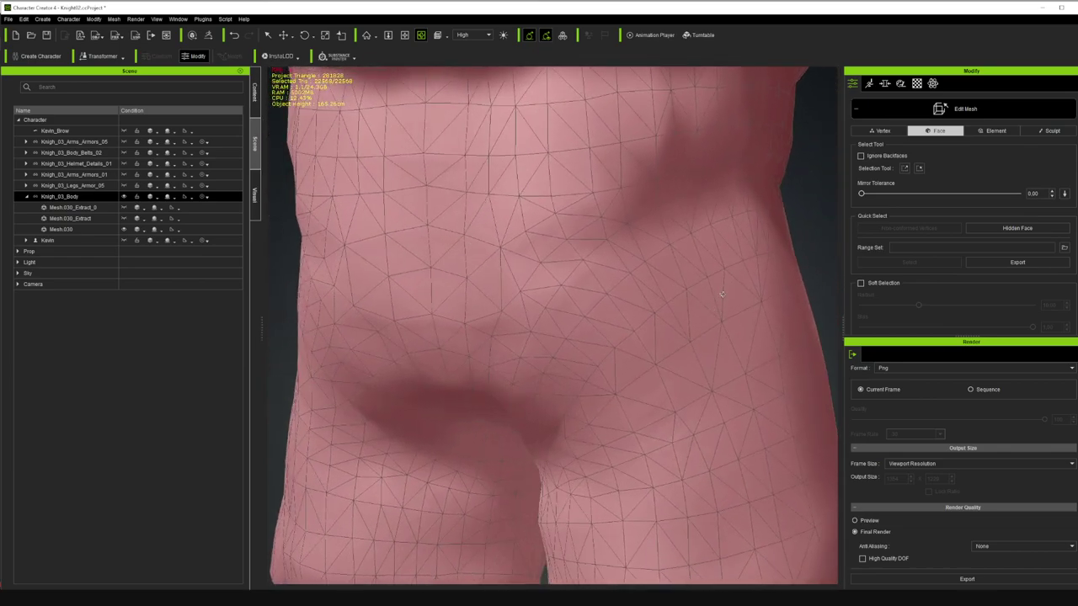
scroll(708, 308, "down", 3)
key("q")
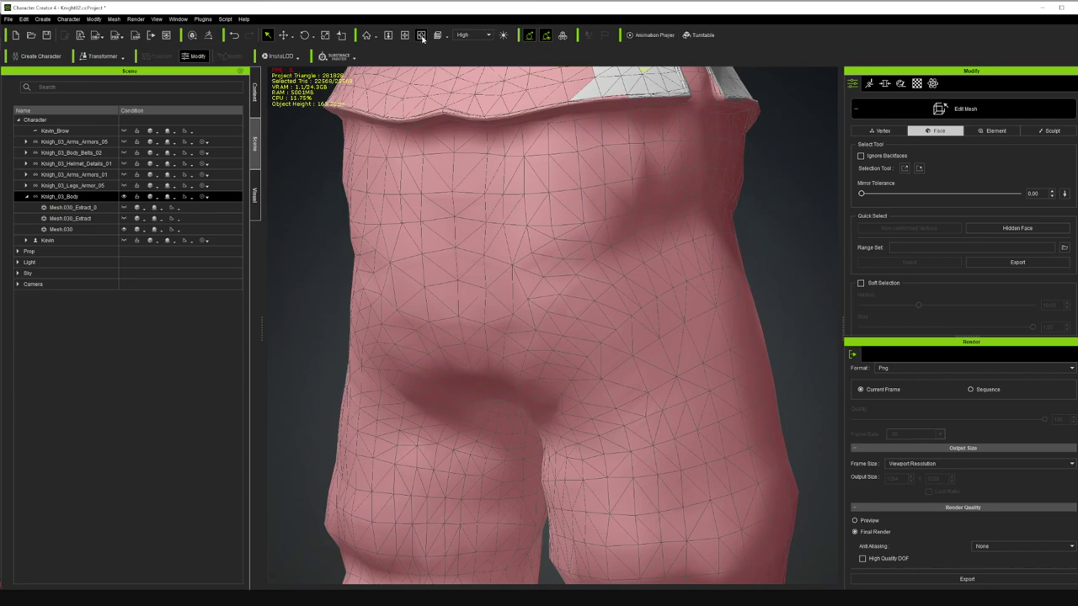
middle_click_drag(623, 85, 480, 224)
scroll(647, 178, "up", 5)
middle_click_drag(624, 106, 580, 219)
scroll(580, 219, "up", 4)
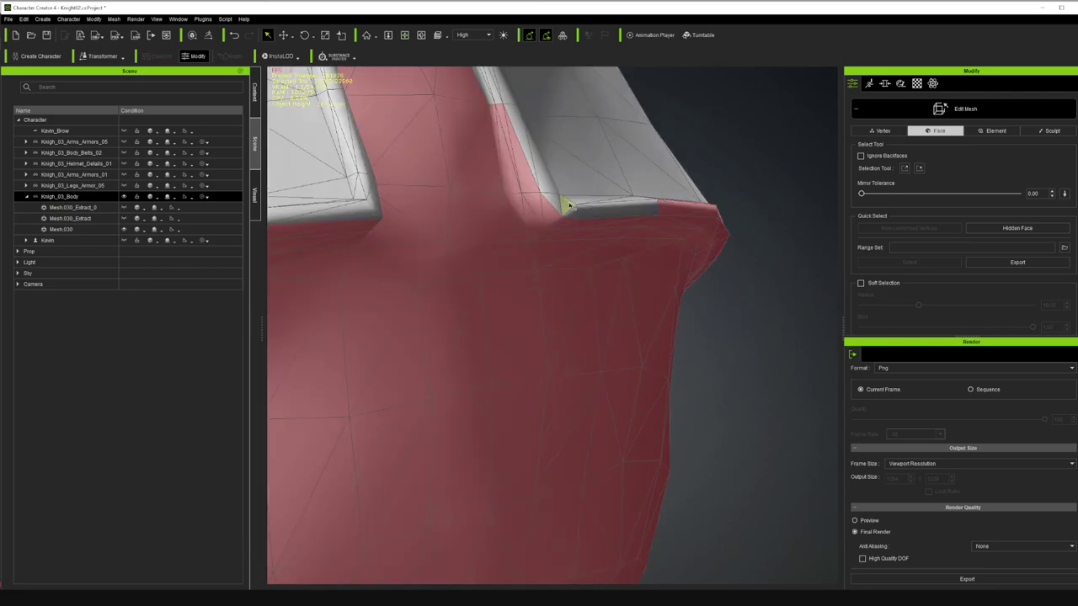
left_click(528, 192, "ctrl")
left_click(511, 186, "ctrl")
left_click(510, 136, "ctrl")
left_click(499, 137, "ctrl")
left_click(521, 221, "ctrl")
left_click(538, 227, "ctrl")
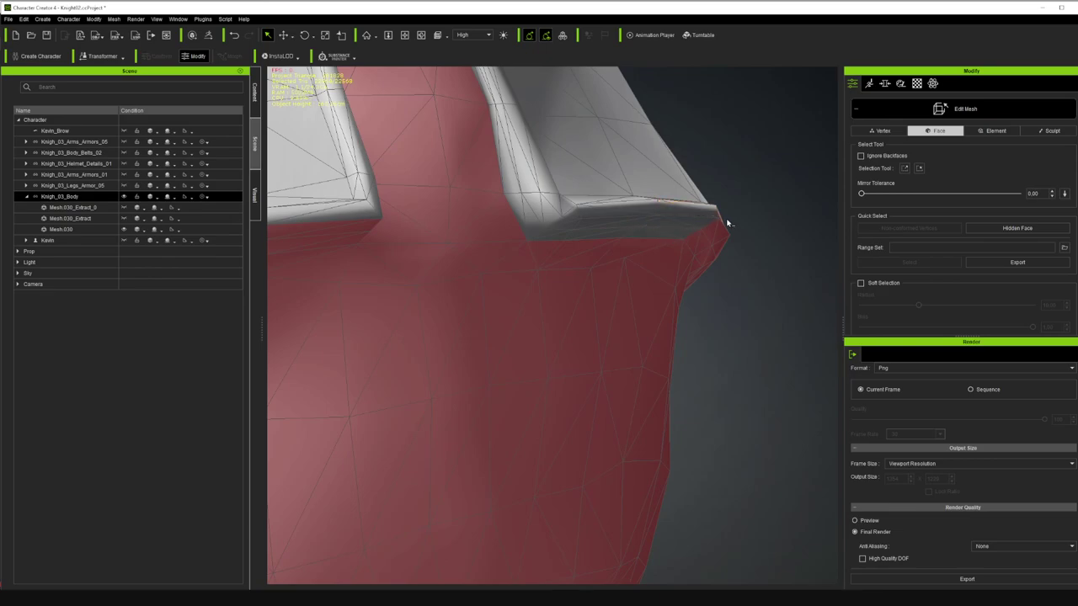
- Deselect the hem underside faces running from the flap's middle toward the outer side of the hip
left_click(421, 37)
left_click_drag(674, 173, 596, 203)
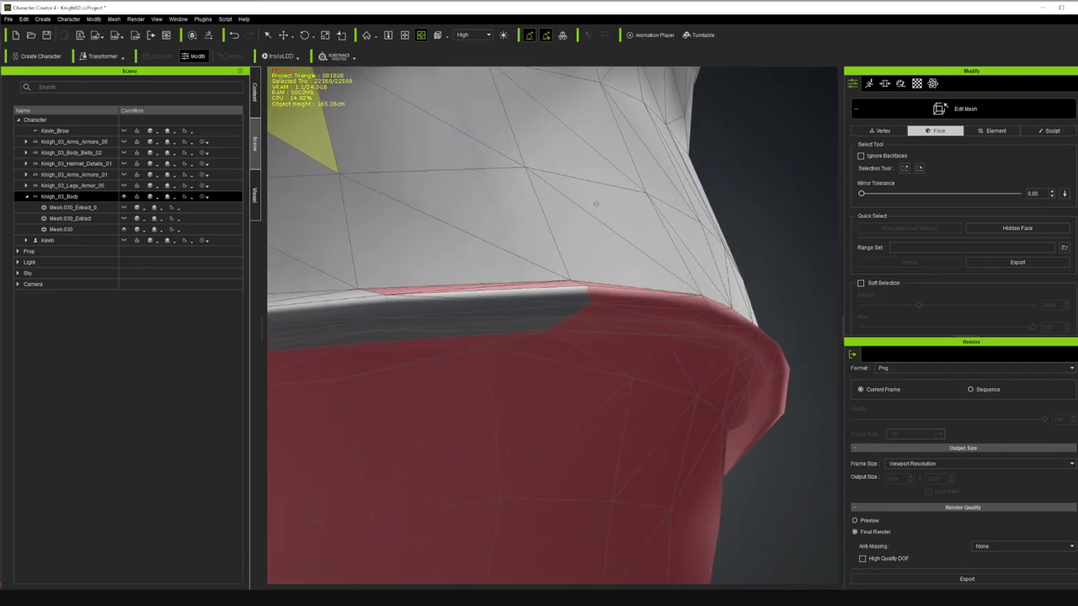
key("q")
left_click(599, 329, "alt")
left_click(621, 324, "alt")
left_click(632, 318, "alt")
left_click(643, 312, "alt")
left_click(645, 307, "alt")
left_click(635, 302, "alt")
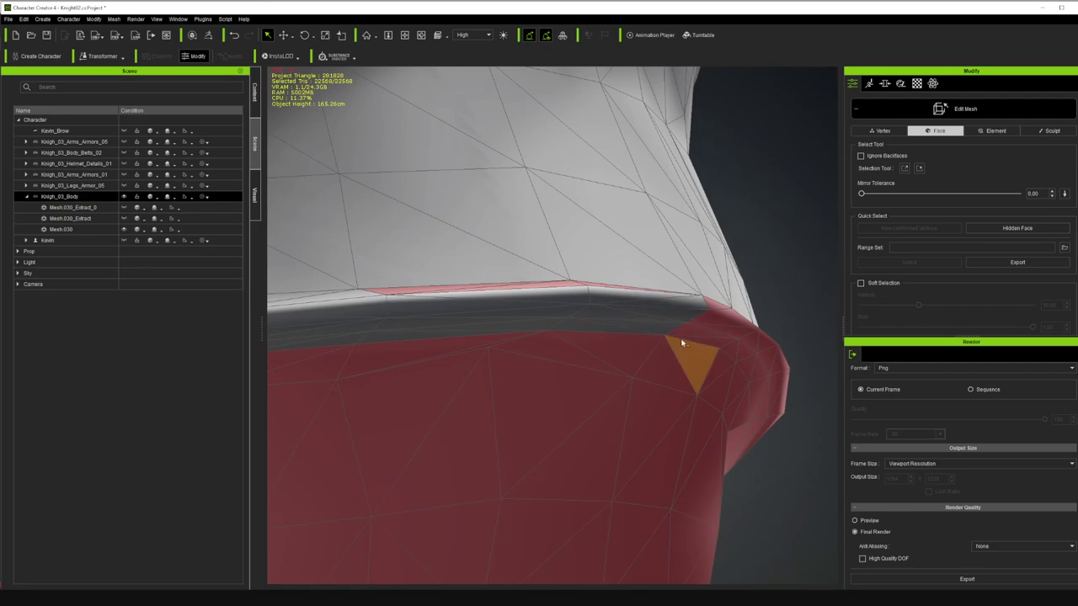
- Deselect the hem faces where the skirt edge curves around the hip, down to its hanging tip
left_click(689, 339, "alt")
left_click(704, 332, "alt")
left_click(713, 328, "alt")
left_click(726, 322, "ctrl")
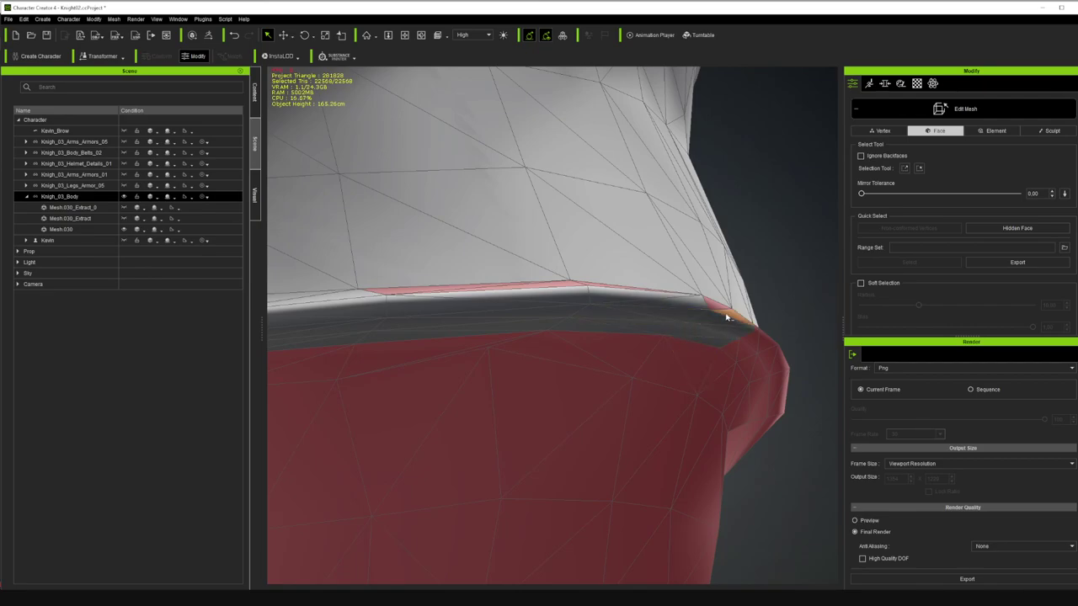
left_click(760, 362, "ctrl")
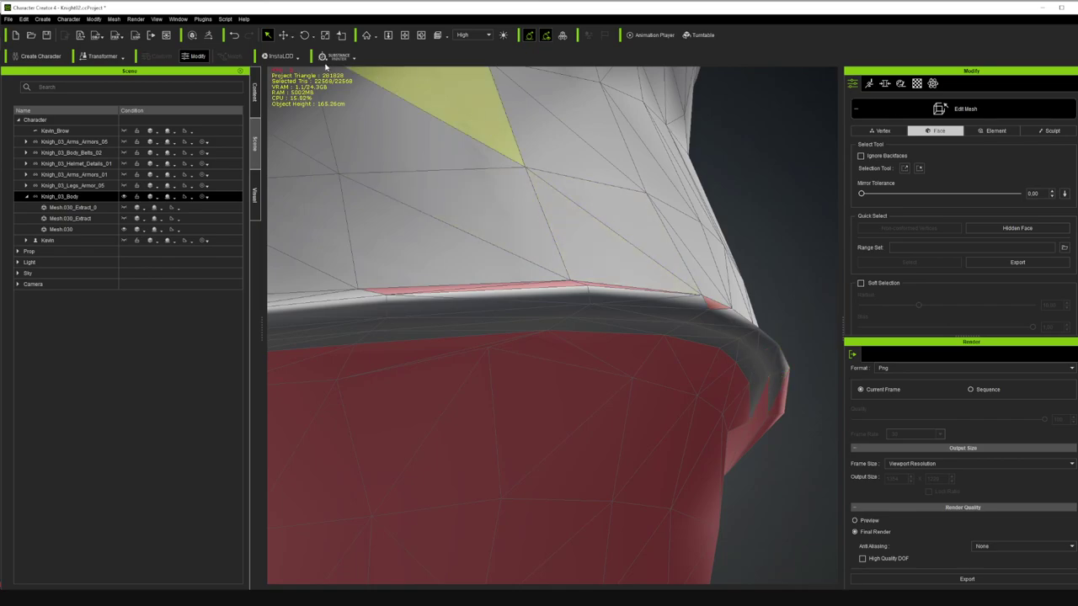
left_click_drag(726, 305, 633, 229)
right_click_drag(633, 229, 570, 301)
key("q")
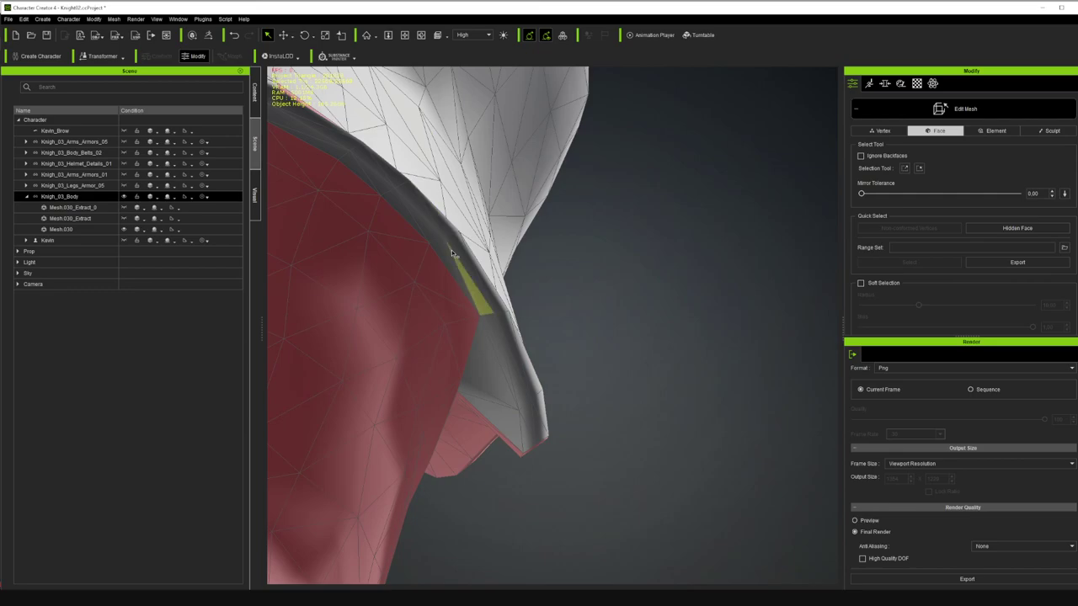
- Remove the leftover thin strip of faces on the flap's outer hem edge from the selection
left_click(420, 36)
left_click_drag(425, 160, 387, 241)
scroll(453, 270, "down", 4)
left_click_drag(492, 273, 511, 422)
scroll(516, 423, "up", 4)
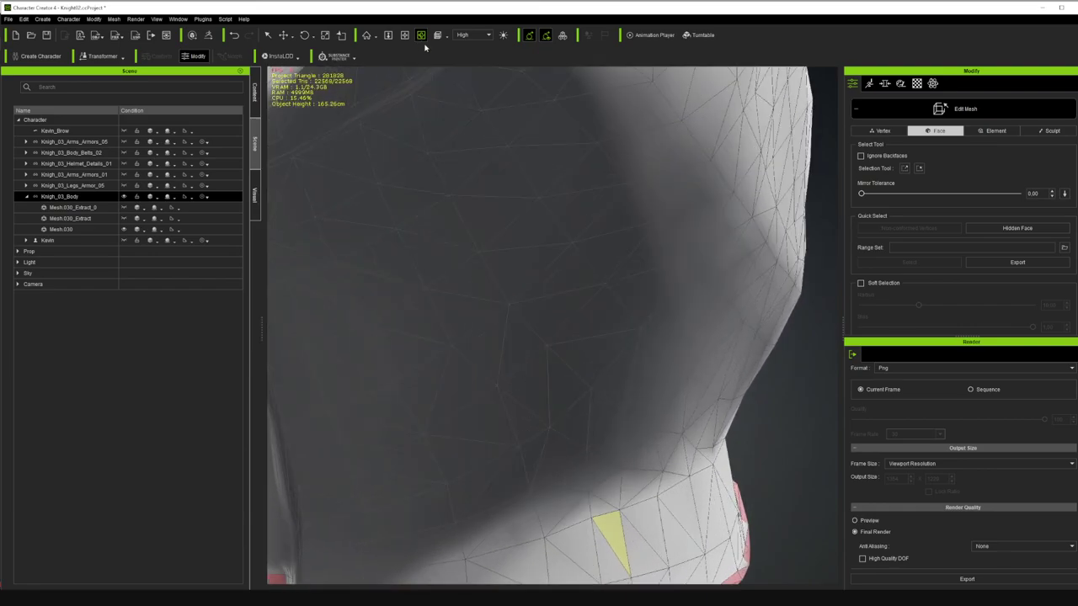
left_click(406, 36)
left_click_drag(547, 345, 549, 187)
scroll(551, 262, "up", 3)
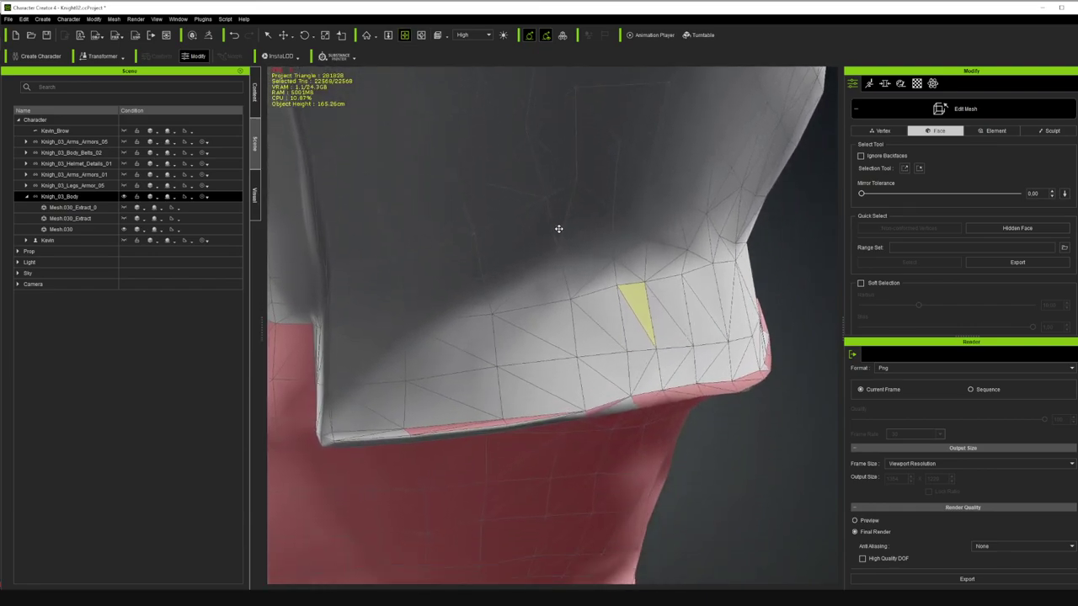
key("q")
left_click(595, 326, "ctrl")
left_click(471, 339, "ctrl")
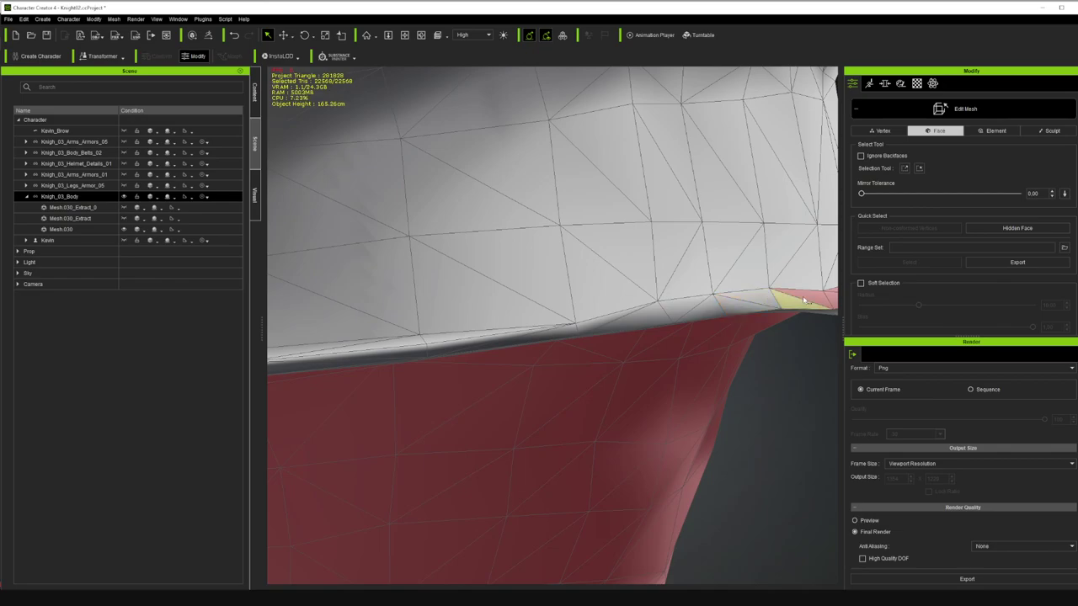
- Deselect the hem faces around the side bulge and add the stray deselected trouser faces back to the selection
left_click_drag(752, 279, 596, 253)
right_click_drag(595, 253, 596, 253)
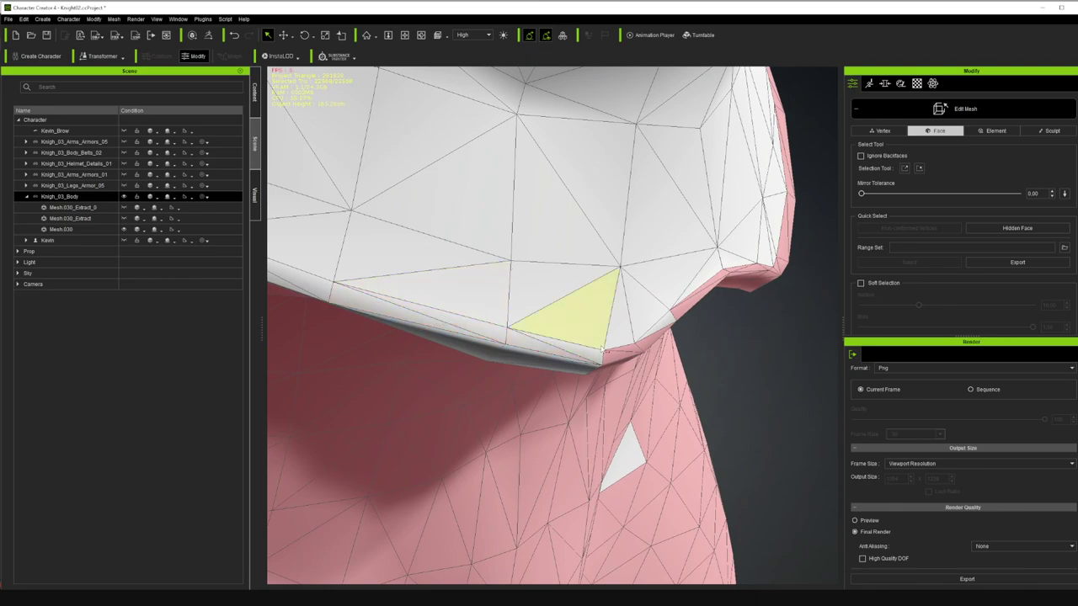
left_click(643, 458)
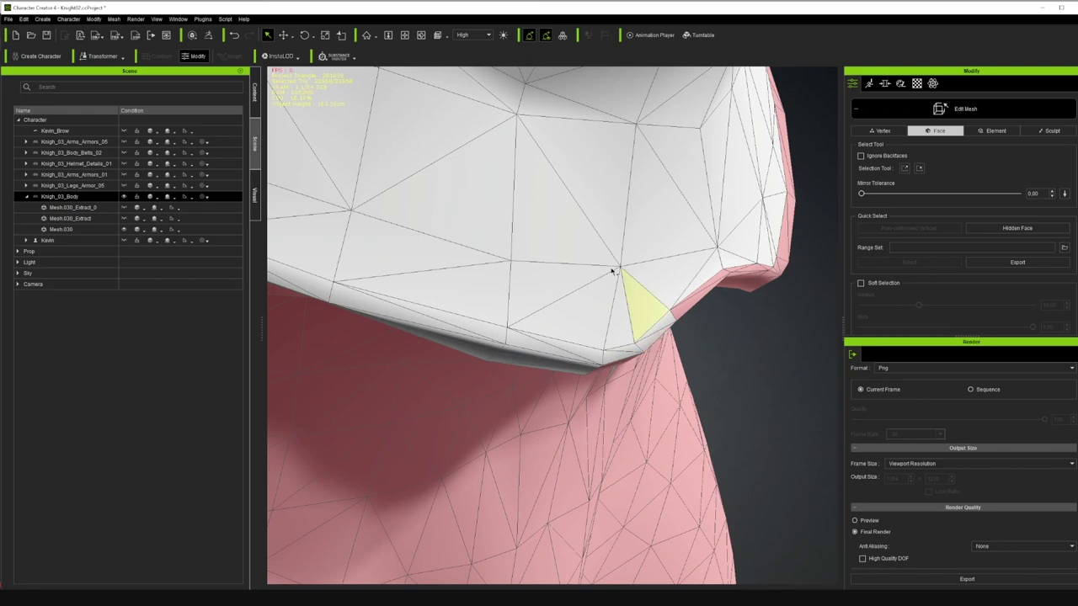
- Deselect the scalloped hem's edge and underside faces up to the peak of the next wave
right_click_drag(470, 89, 541, 208)
key("q")
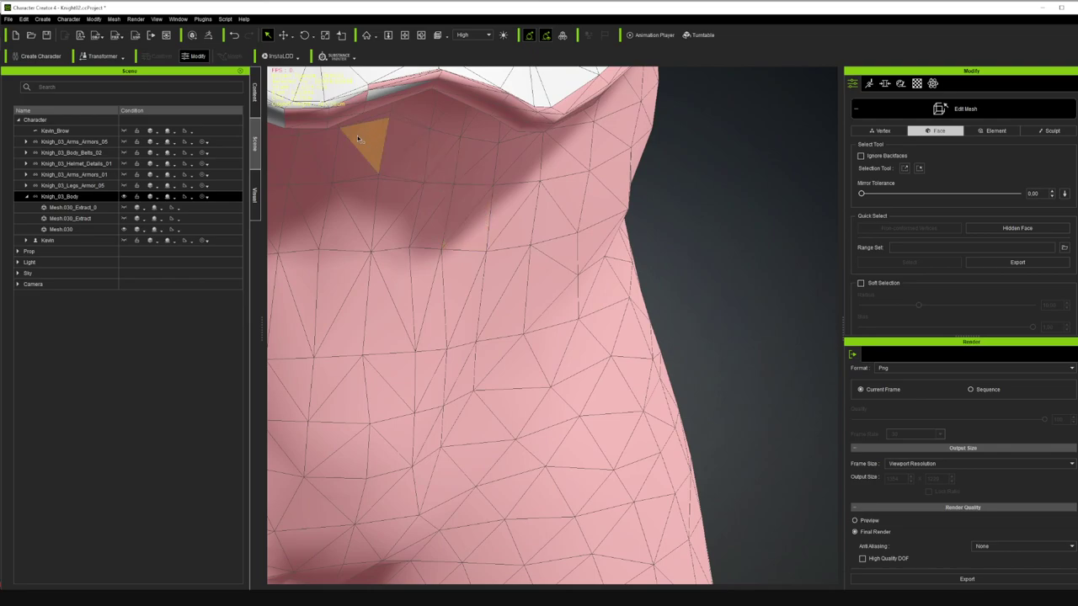
left_click(405, 34)
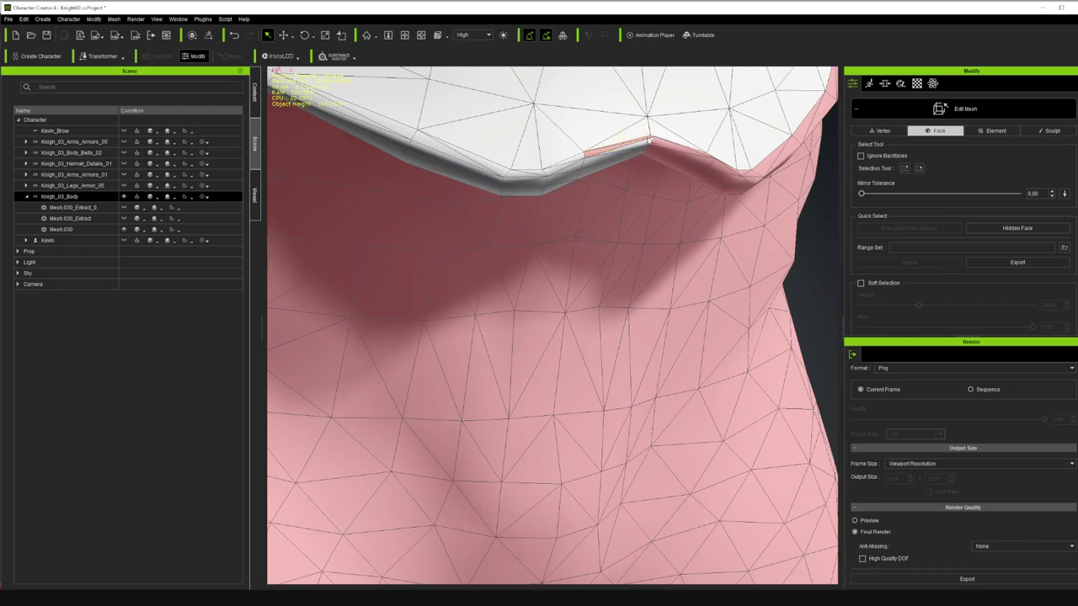
scroll(686, 133, "up", 2)
left_click(406, 37)
left_click_drag(703, 125, 539, 220)
key("q")
left_click(431, 222, "ctrl")
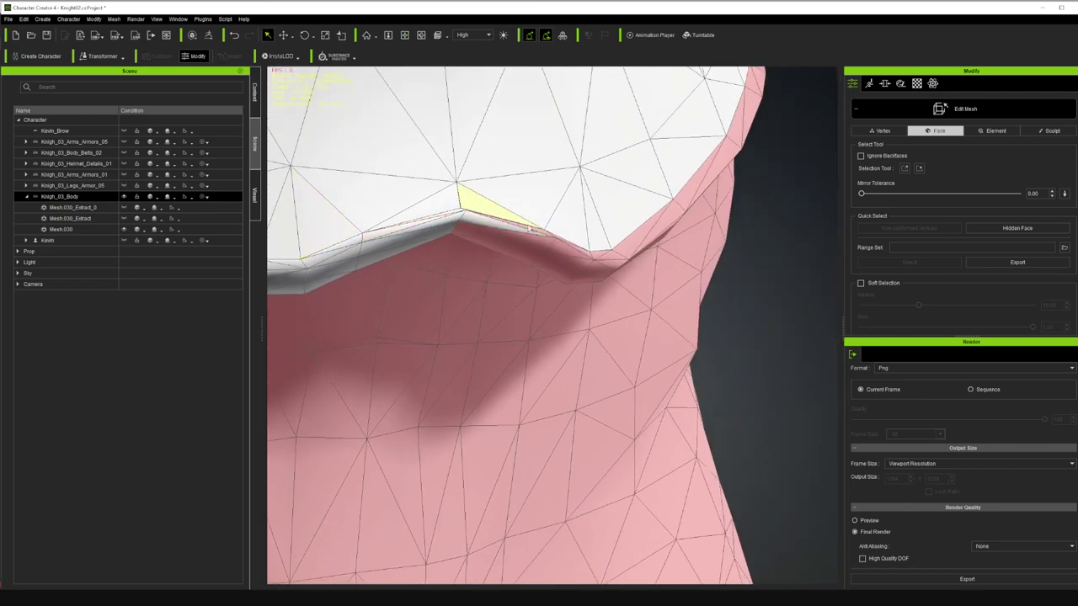
- Deselect the hem faces descending from the wave's peak toward the next dip
left_click(535, 245, "ctrl")
left_click(508, 245, "ctrl")
left_click(549, 261, "ctrl")
left_click(565, 247, "ctrl")
key("Delete")
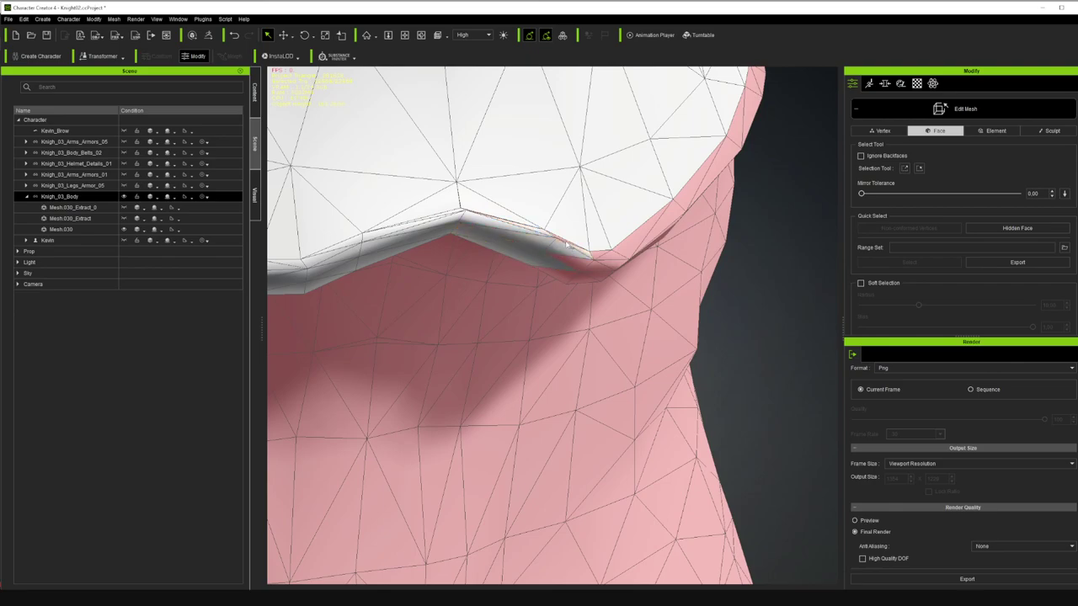
- Deselect the hem faces at the bottom of the dip and reselect the stray trouser faces just below it
left_click(566, 268)
key("Delete")
left_click(586, 276)
key("Delete")
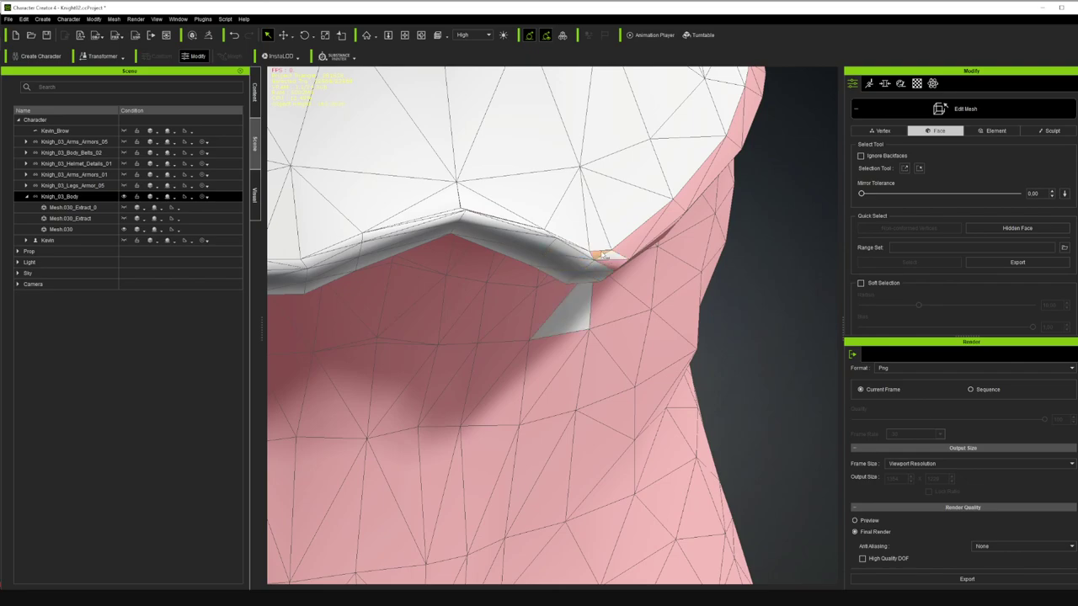
left_click(580, 310)
key("Delete")
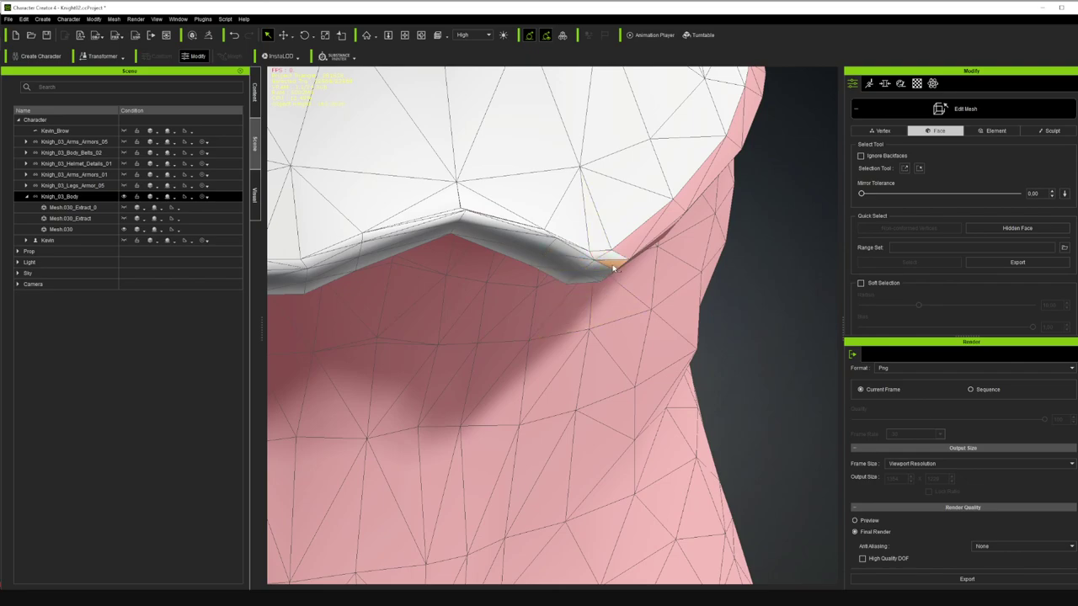
- Deselect the edge and underside faces of the hem section rising out of the dip
left_click(420, 36)
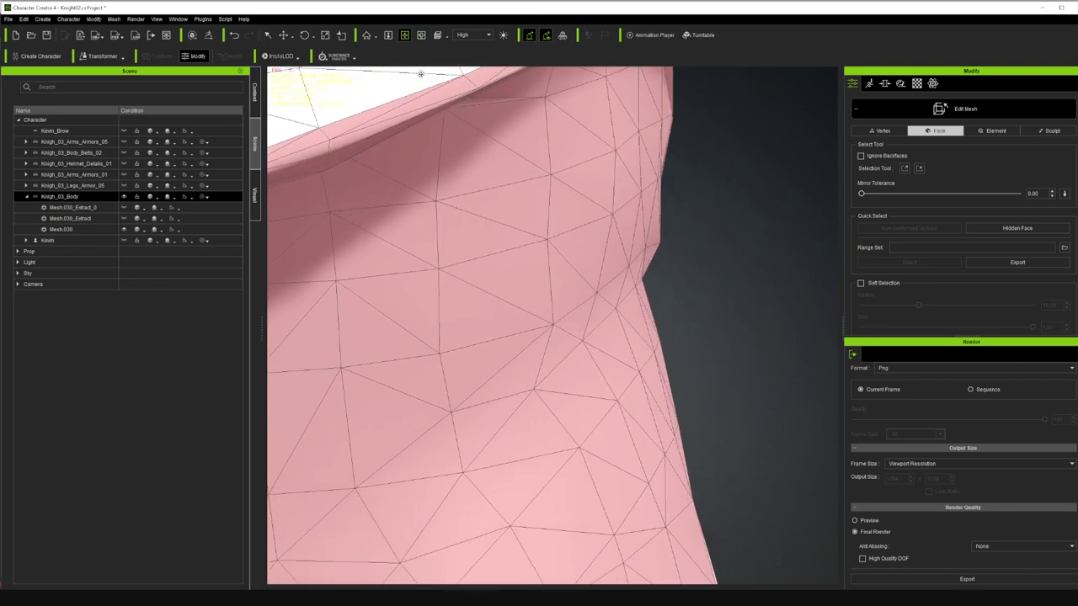
left_click_drag(420, 67, 674, 161)
key("q")
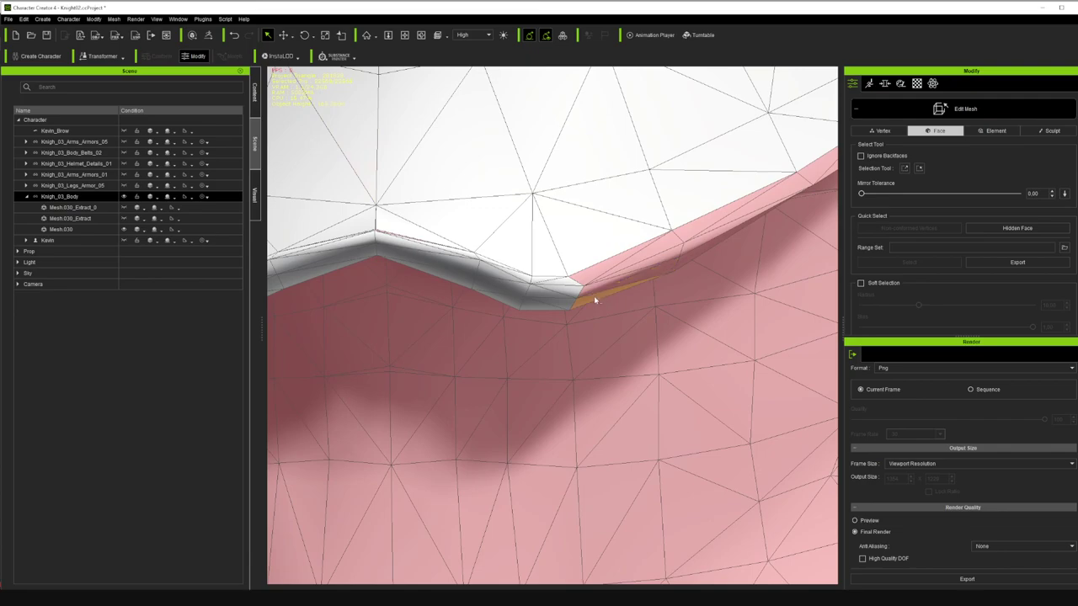
left_click(613, 289)
left_click(627, 272, "ctrl")
left_click(629, 264, "ctrl")
left_click(620, 260, "ctrl")
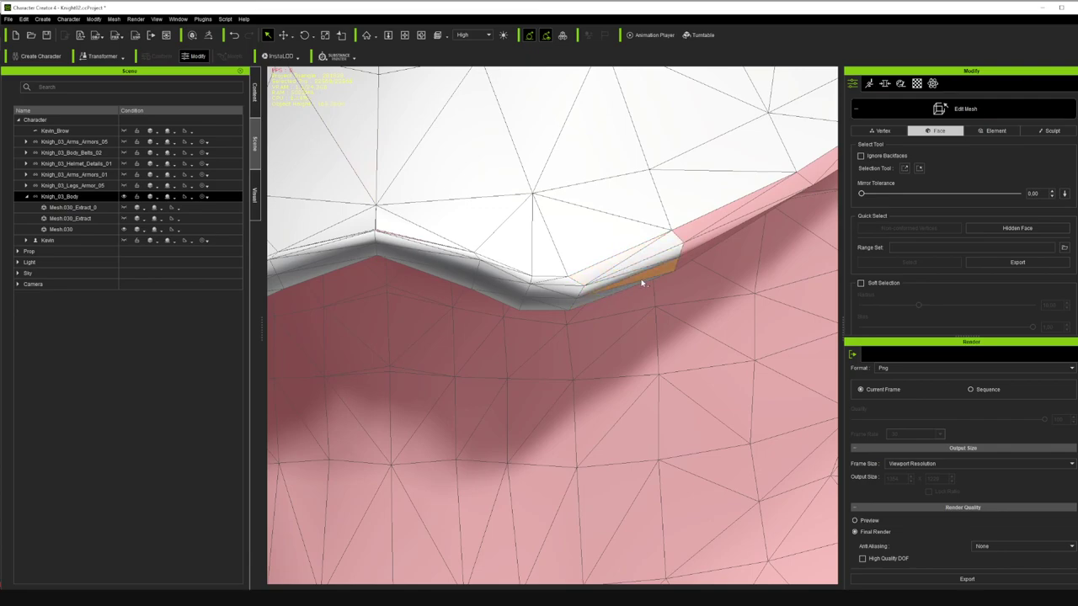
left_click(701, 238)
left_click(744, 258)
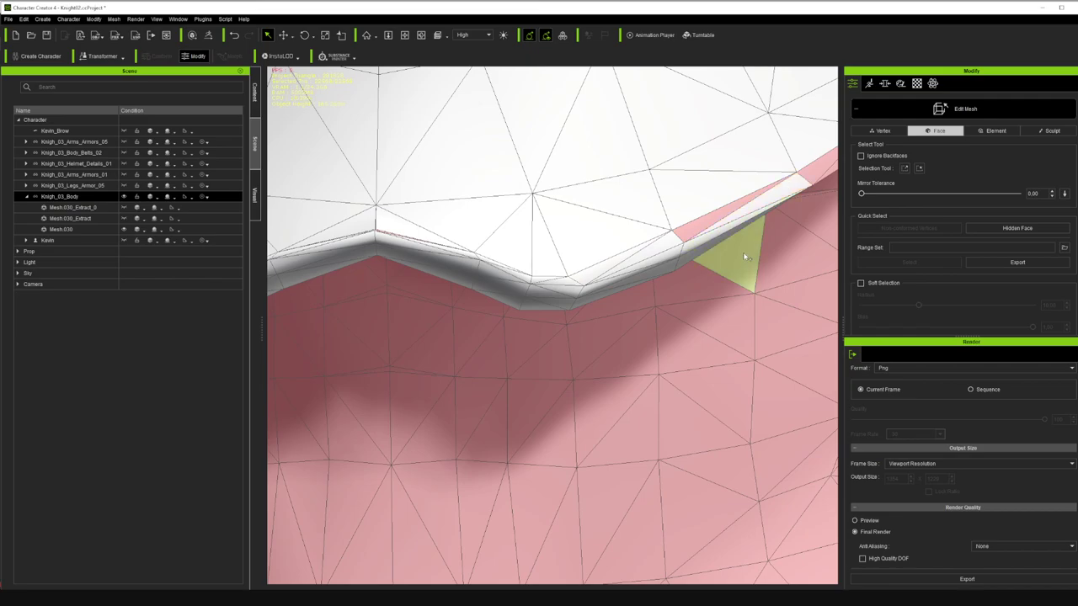
left_click(711, 227)
left_click(634, 201)
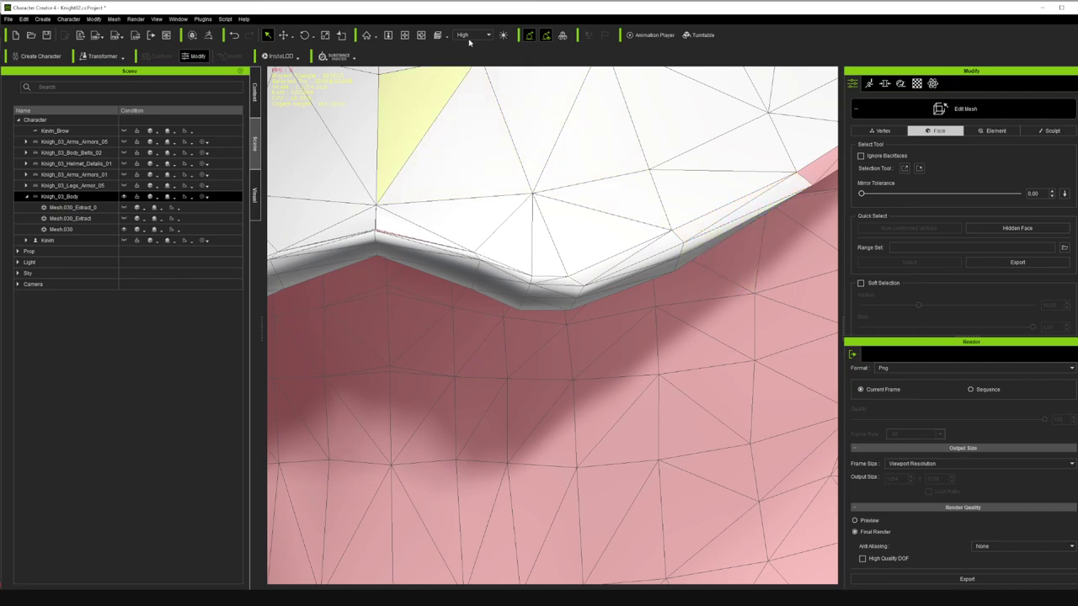
- Deselect the thin hem edge faces further up the rising section of the tunic's scalloped hem
left_click(422, 37)
left_click_drag(734, 149, 604, 191)
key("q")
left_click(497, 267)
key("Delete")
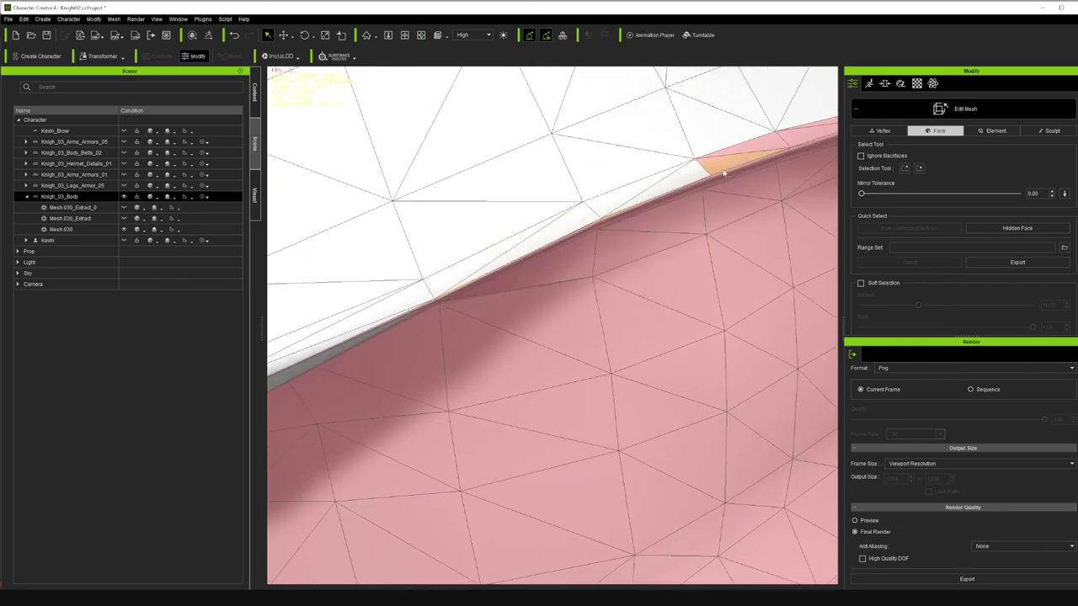
- Reselect the stray unselected trouser faces on the thigh and hip below the hem
left_click_drag(421, 37, 672, 329)
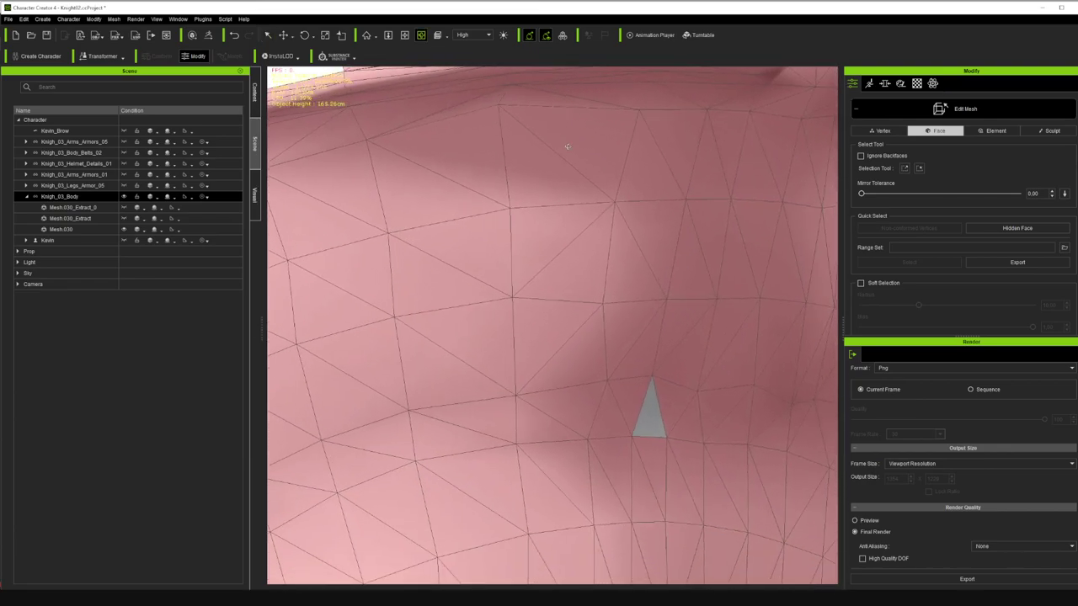
left_click(652, 412, "ctrl")
scroll(566, 235, "down", 5)
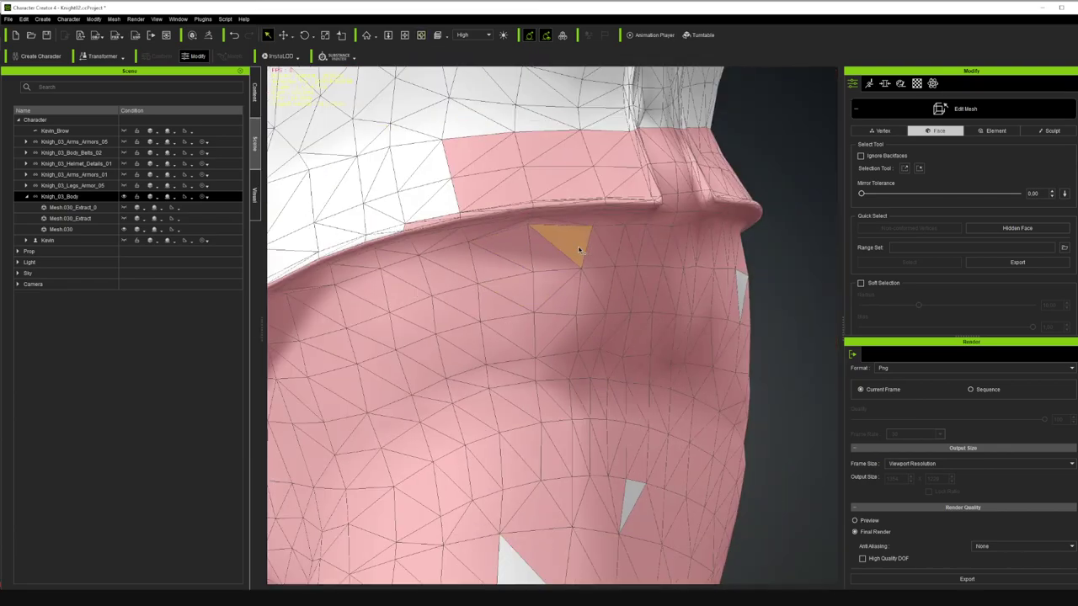
scroll(579, 250, "down", 3)
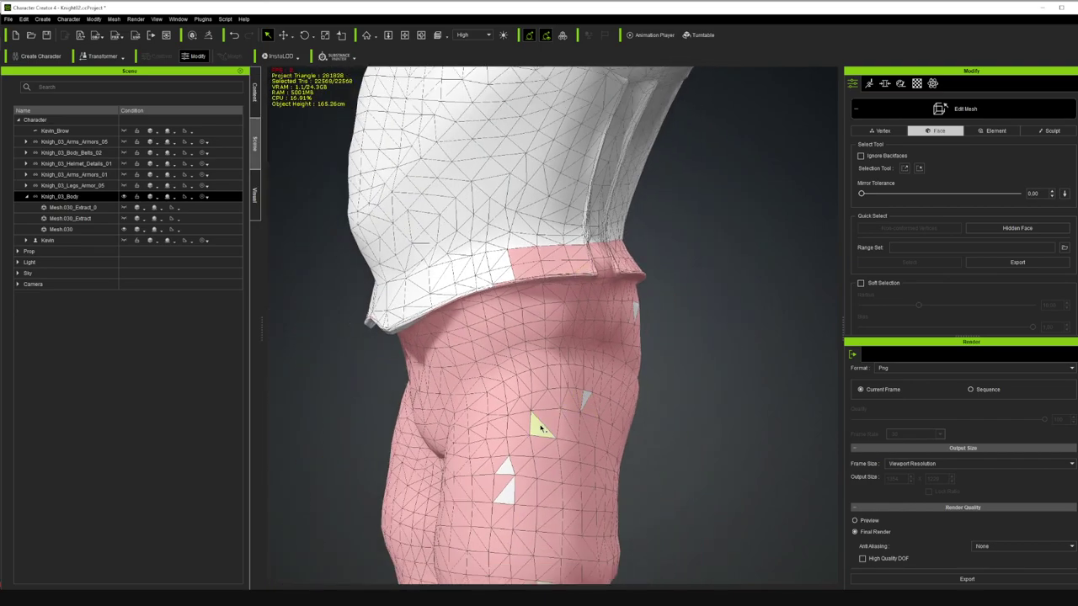
left_click(507, 472, "ctrl")
left_click(508, 494, "ctrl")
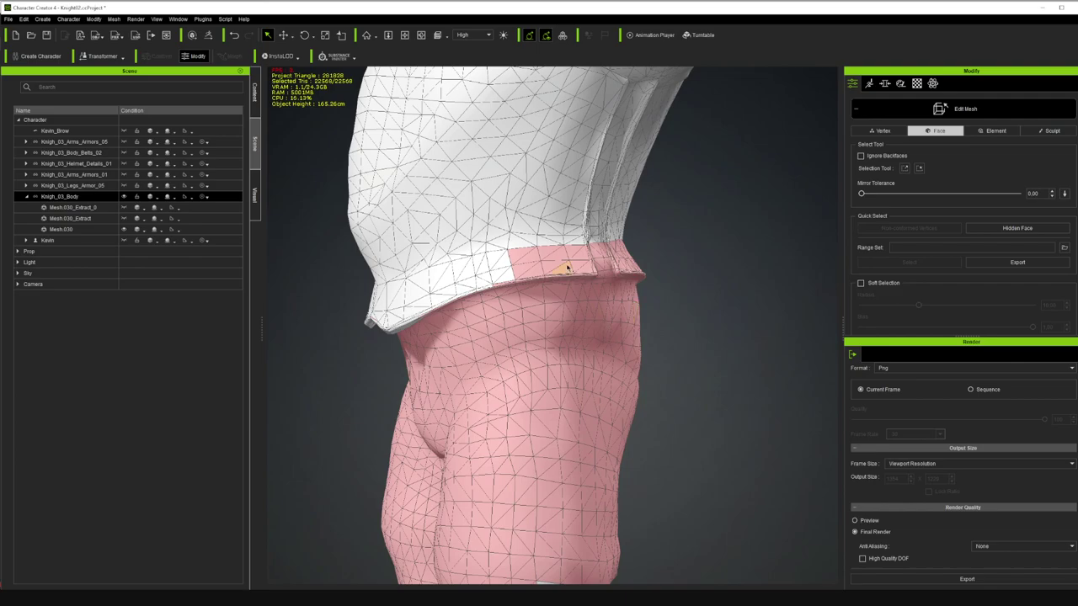
- Deselect the outer tunic faces of the hem band between the cleared area and the side slit
scroll(566, 268, "up", 5)
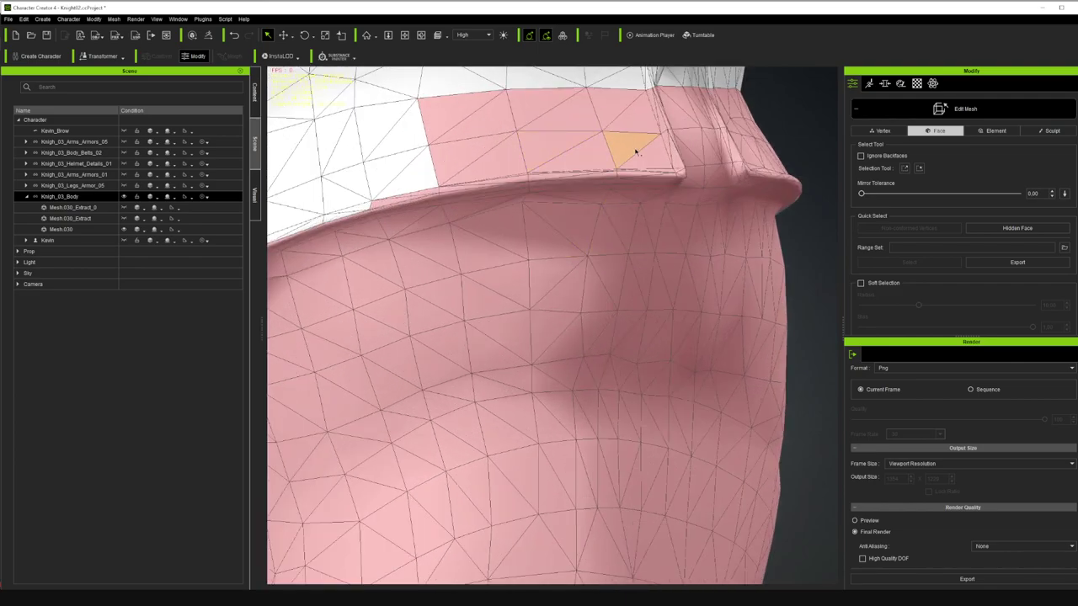
left_click(649, 163, "alt")
left_click(630, 144, "alt")
left_click(635, 116, "alt")
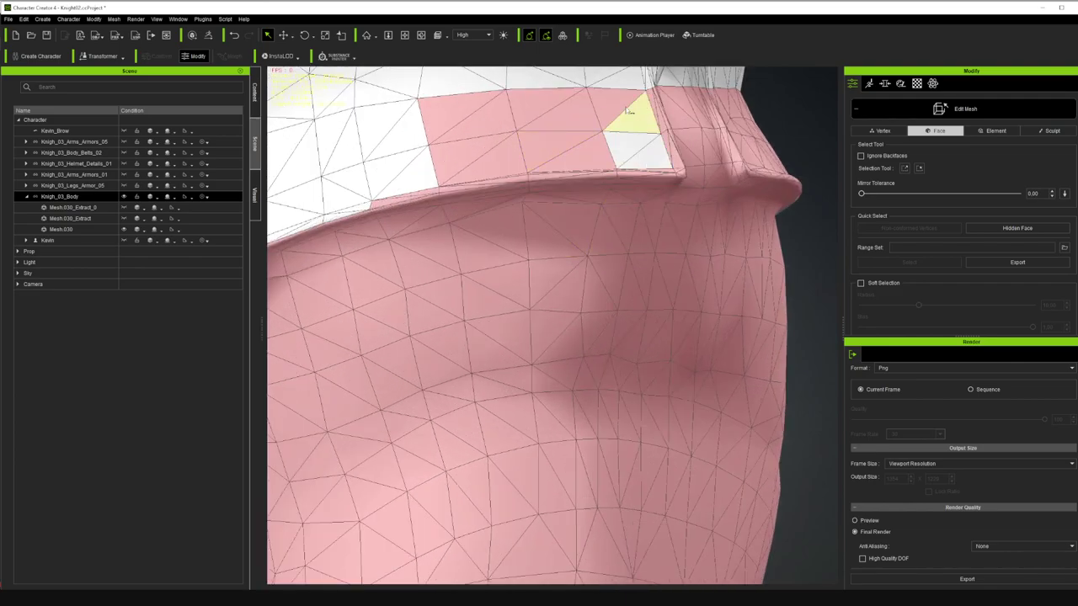
left_click(621, 105, "alt")
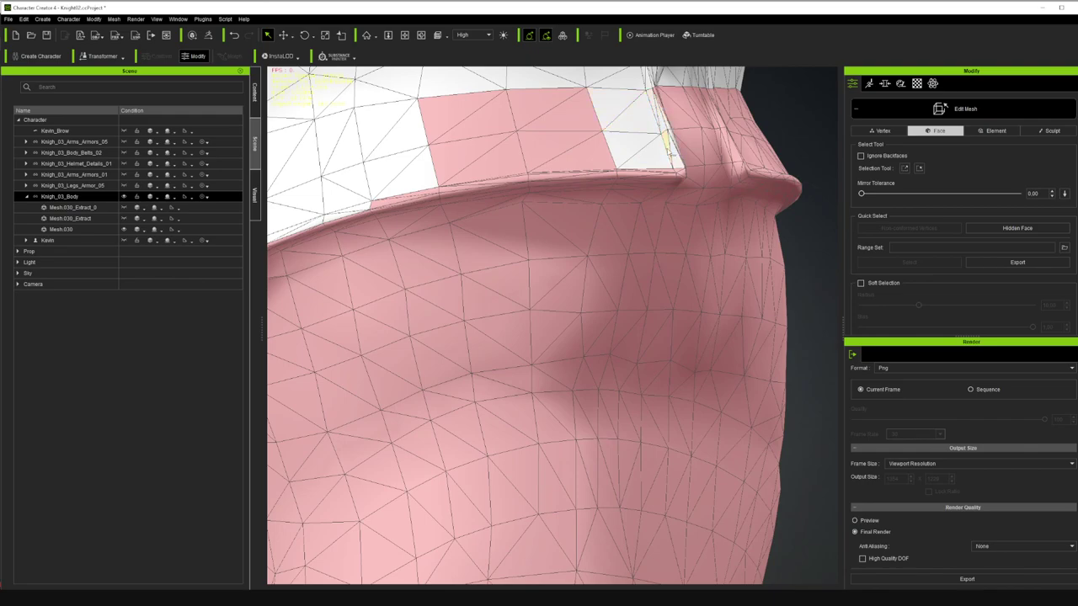
mouse_move(598, 147)
left_mouse_down("ctrl")
mouse_move(547, 151)
mouse_move(566, 113)
mouse_move(497, 111)
mouse_move(499, 157)
mouse_move(531, 151)
left_mouse_up("ctrl")
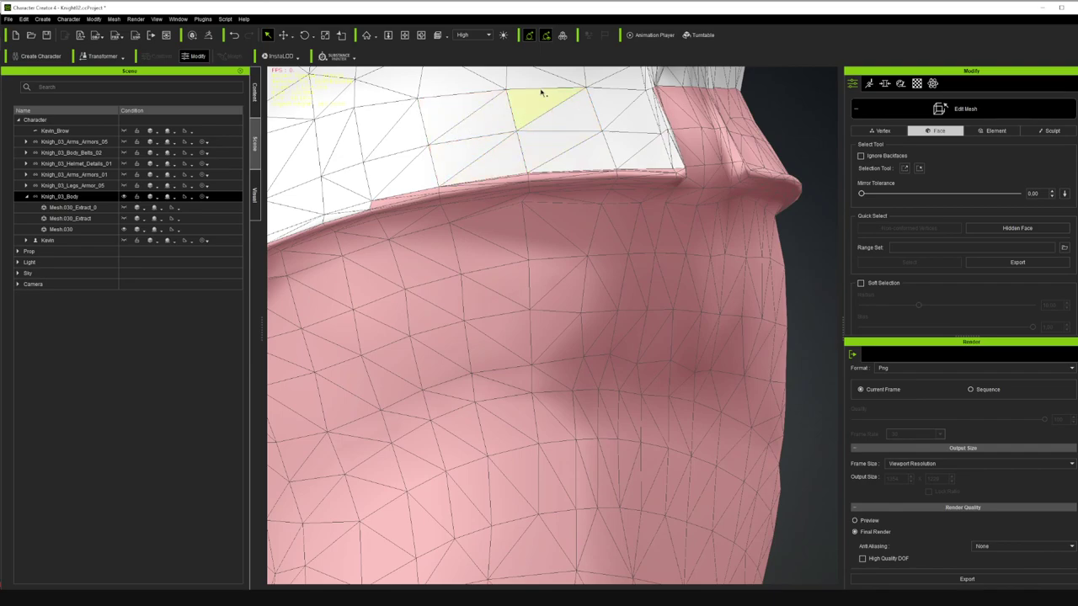
- Deselect the narrow faces along the side slit's edge down to the hem corner
right_click_drag(549, 101, 467, 107)
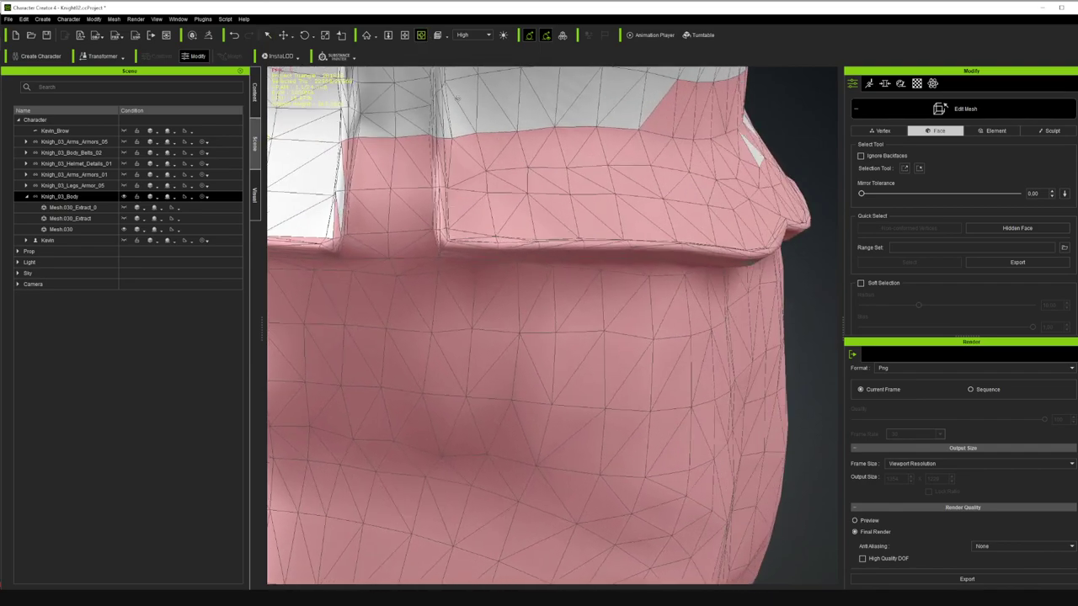
left_click(404, 37)
left_click_drag(327, 103, 545, 125)
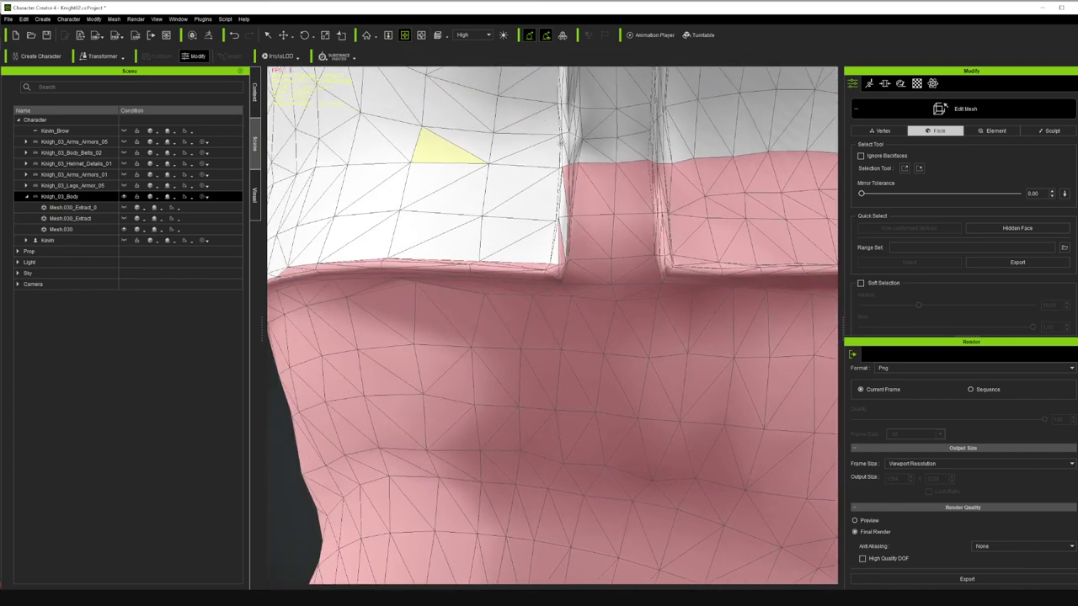
scroll(507, 121, "down", 7)
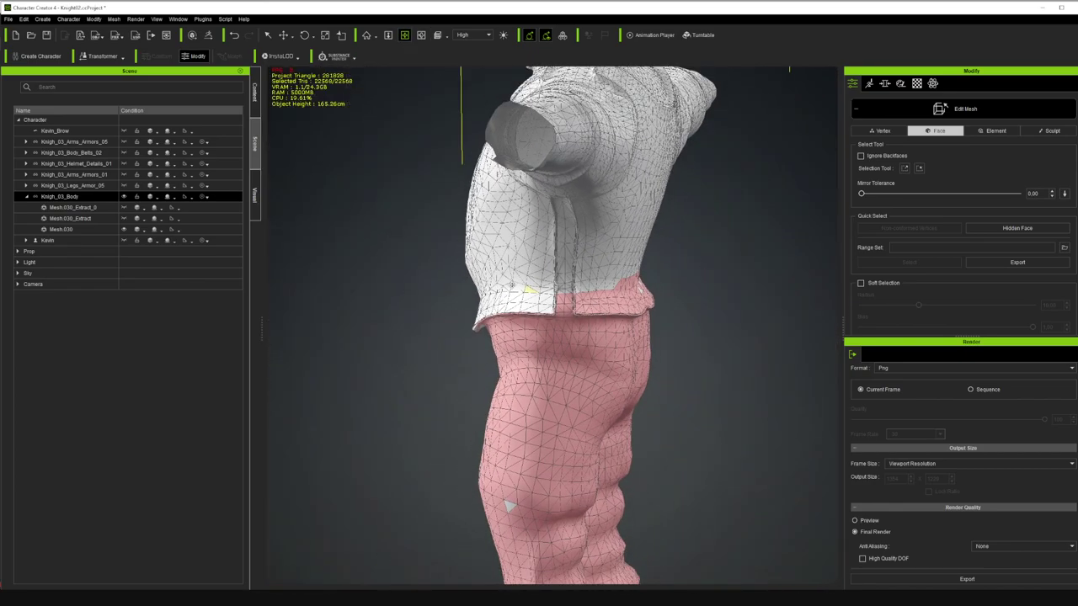
key("q")
scroll(576, 431, "up", 10)
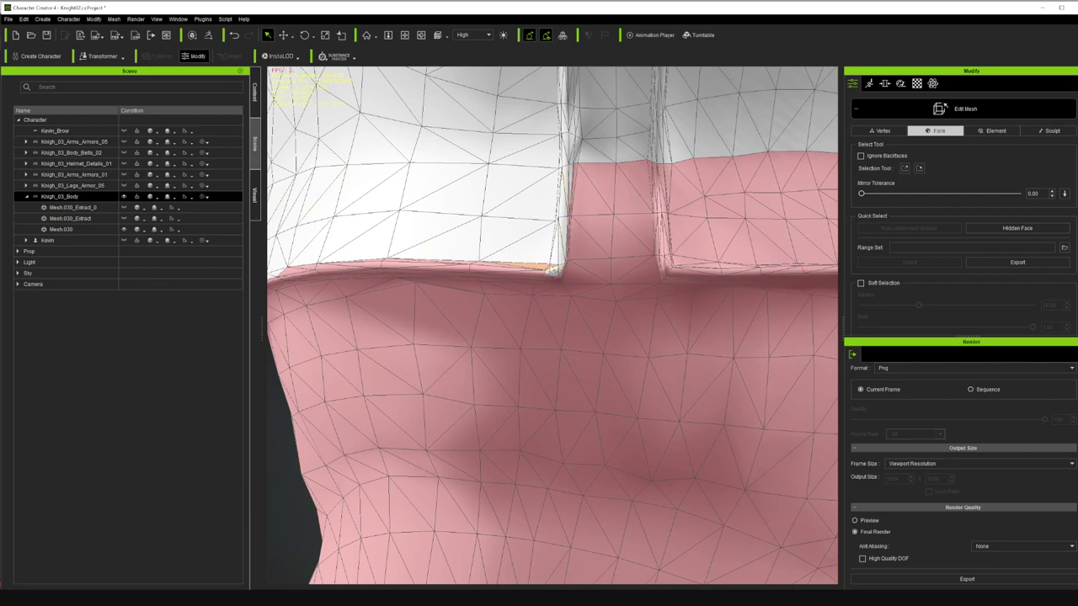
- Deselect the thin hem edge faces right beside the slit's corner
left_click(421, 34)
left_click_drag(508, 213, 573, 194)
left_click(408, 39)
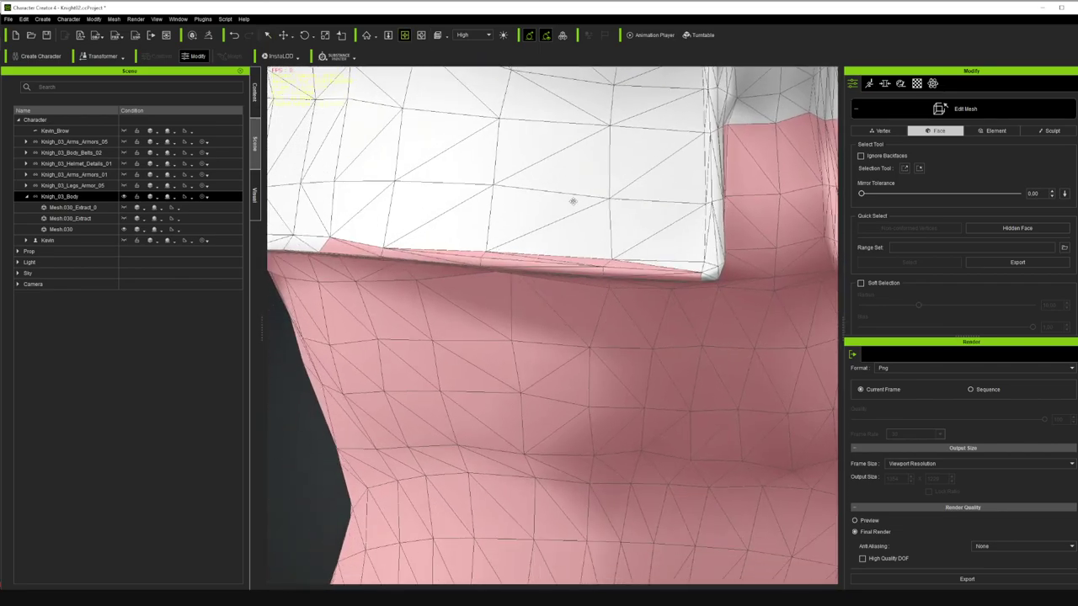
scroll(581, 243, "up", 2)
key("q")
left_click(644, 239, "alt")
left_click(691, 250, "alt")
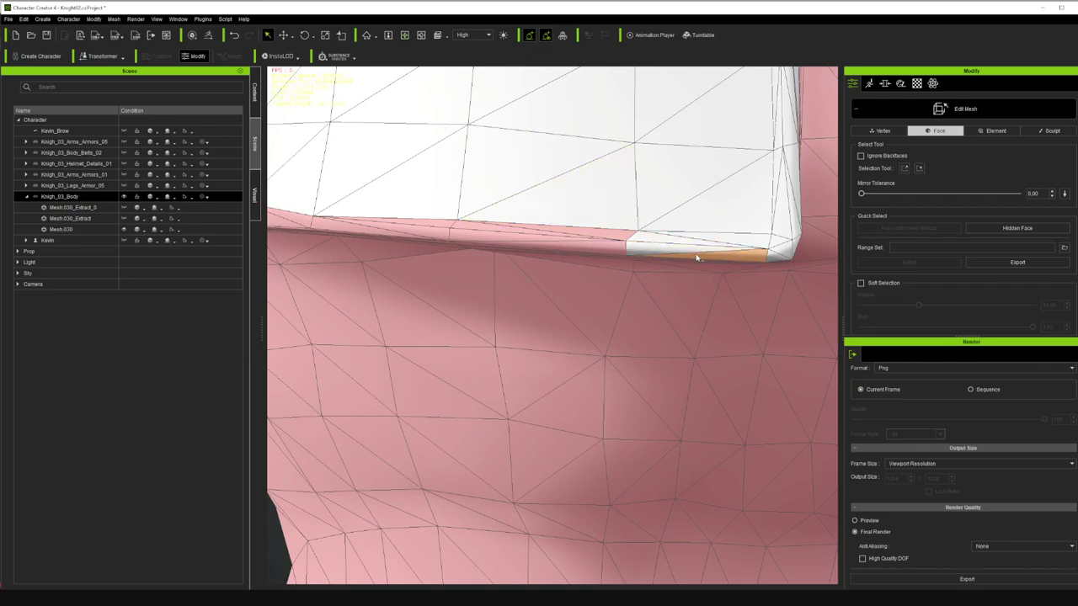
- Deselect the remaining outer hem edge faces running away from the slit's corner
left_click(618, 247, "alt")
left_click(598, 238, "alt")
left_click(609, 235, "alt")
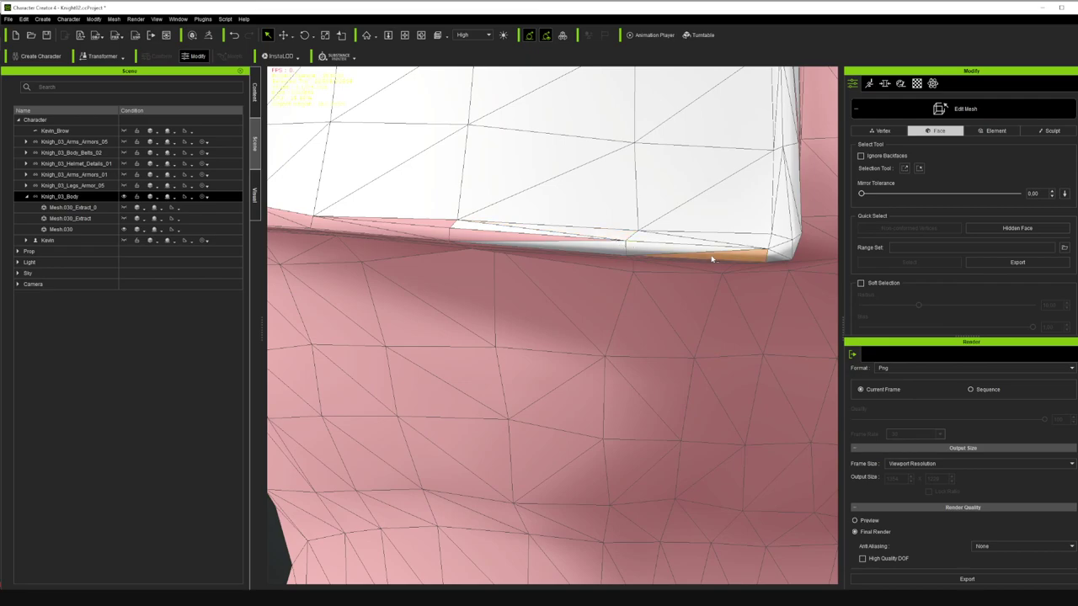
left_click(375, 229)
left_click(406, 37)
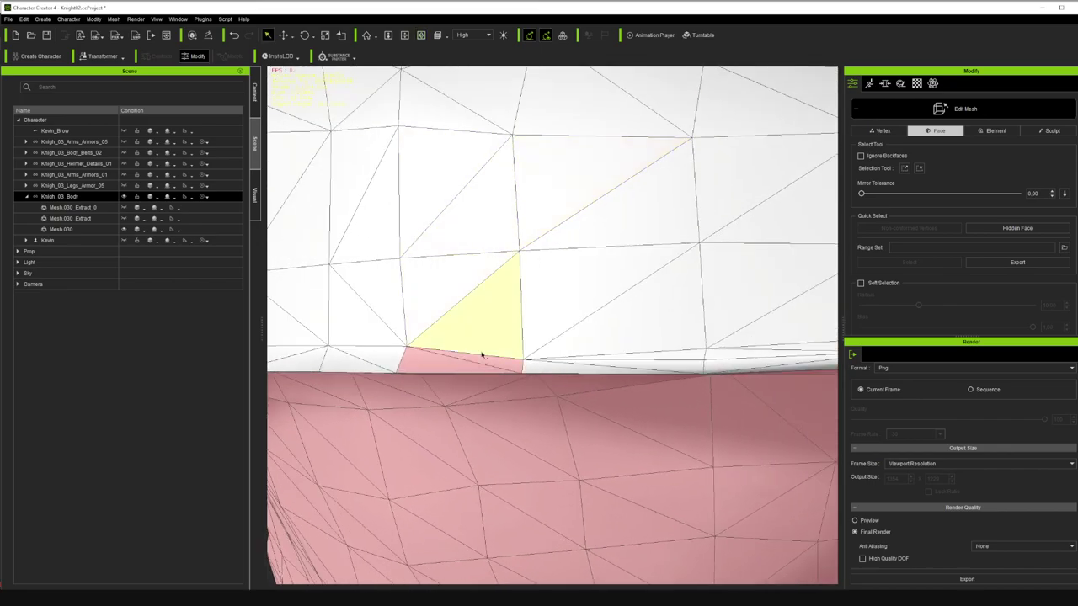
left_click(474, 362)
- Deselect the hem's underside rim faces from the slit corner down along the curve of the skirt
left_click(421, 37)
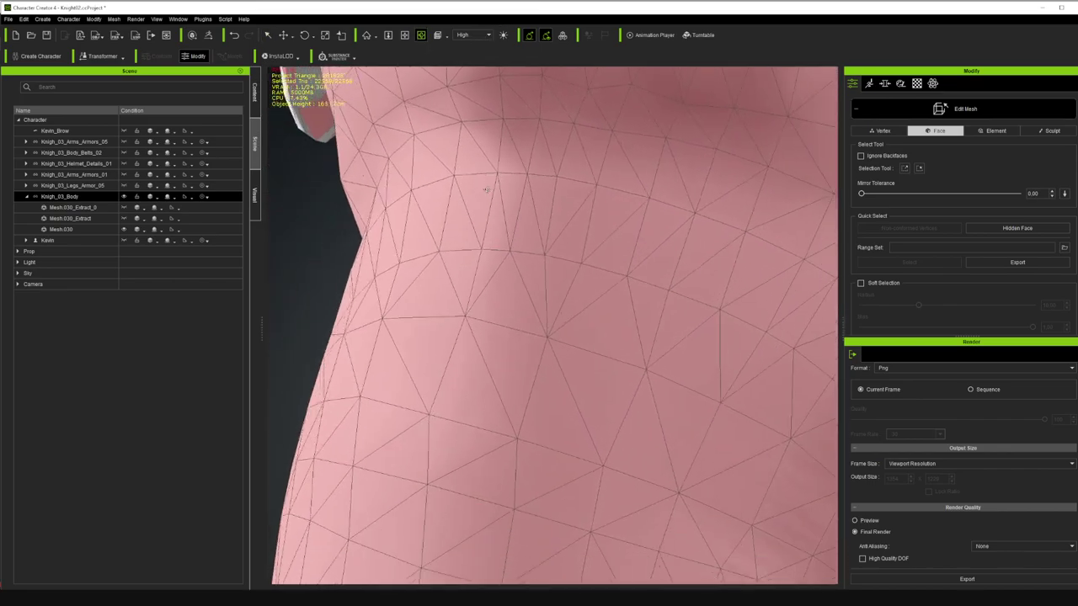
right_click_drag(487, 190, 532, 37)
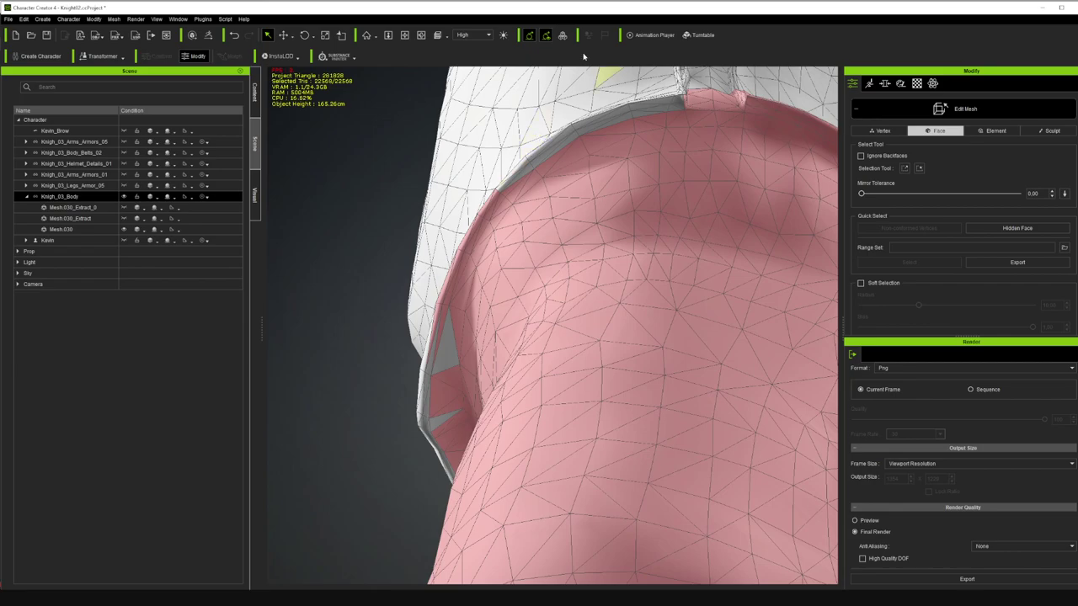
left_click(406, 37)
left_click_drag(687, 120, 690, 243)
scroll(691, 243, "up", 5)
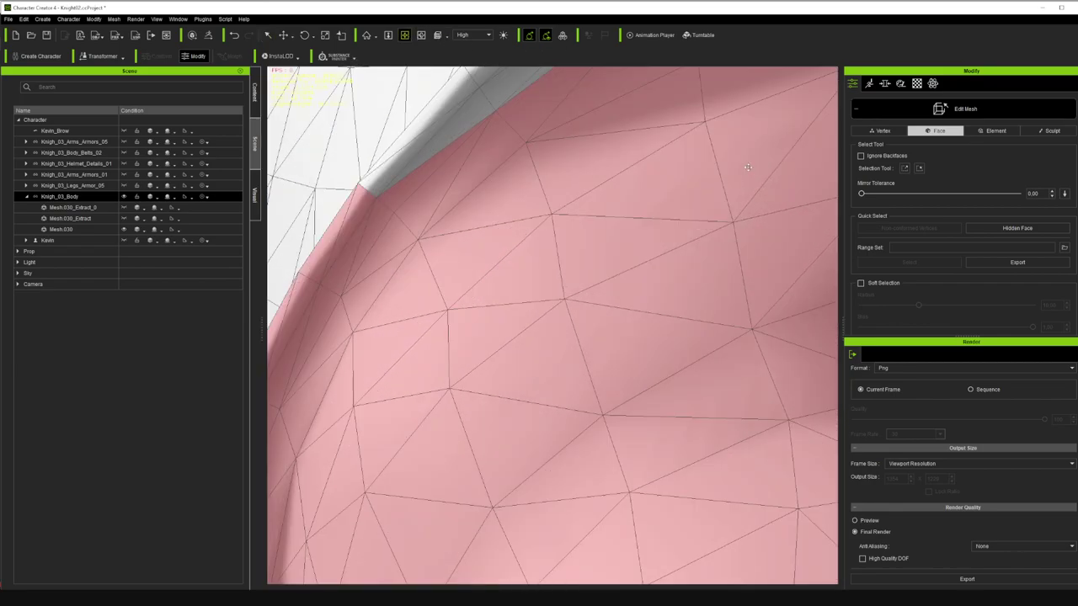
scroll(757, 156, "down", 4)
left_click_drag(744, 164, 594, 221)
key("q")
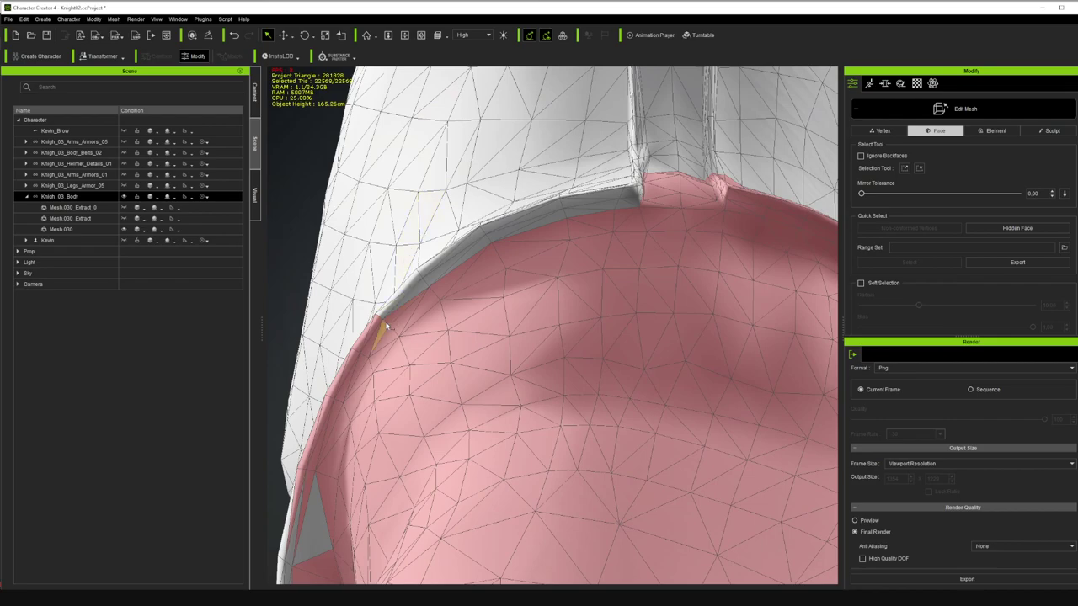
left_click(354, 369, "ctrl")
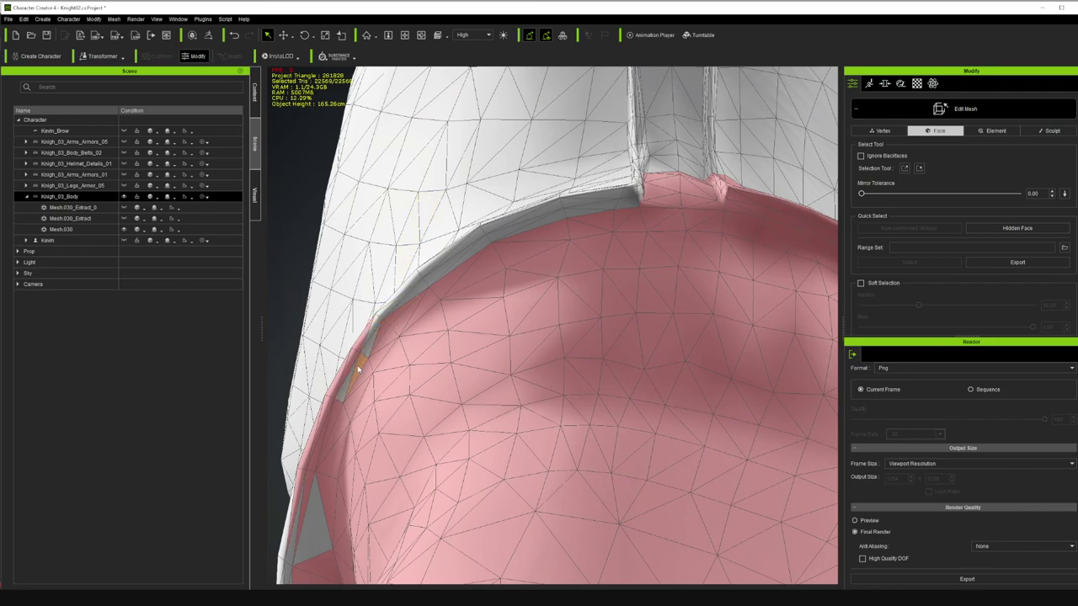
left_click(360, 345, "alt")
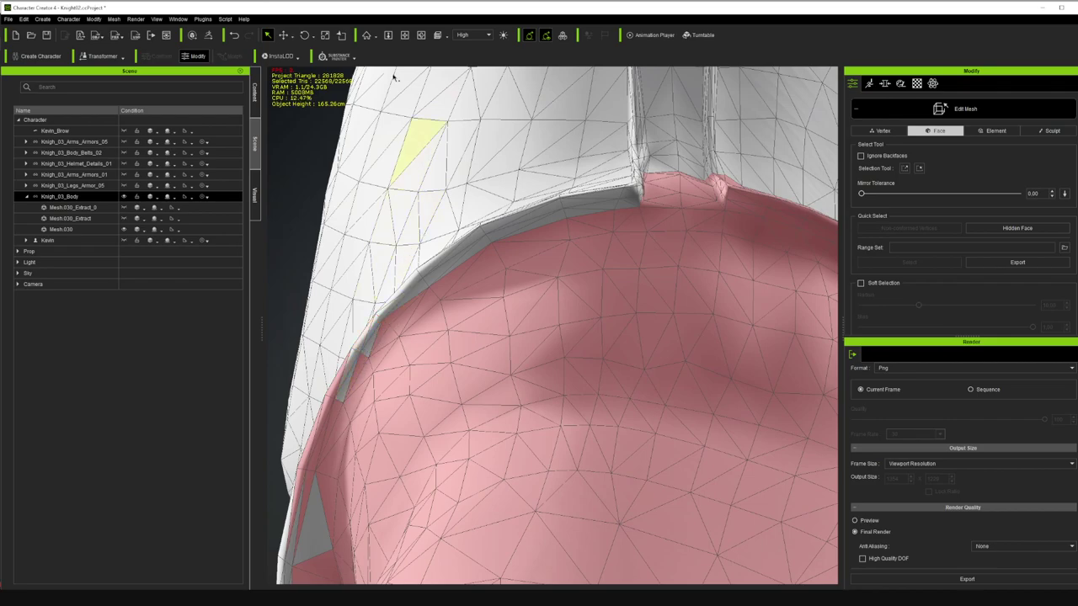
- Deselect the next rim and inner faces further down the hem's curve
left_click(408, 35)
left_click_drag(400, 343, 659, 370)
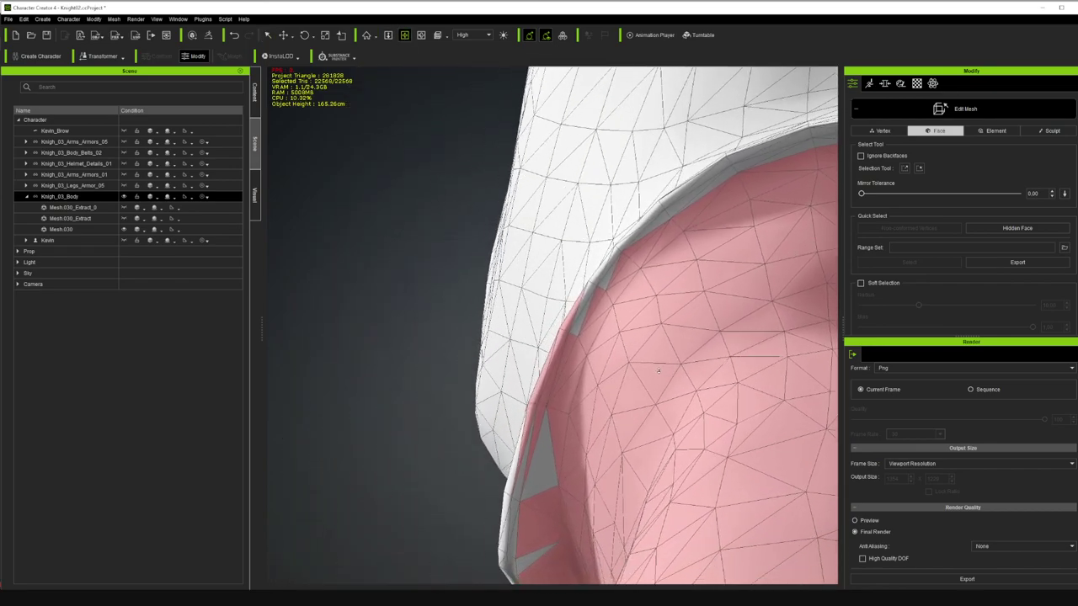
scroll(659, 371, "up", 3)
key("q")
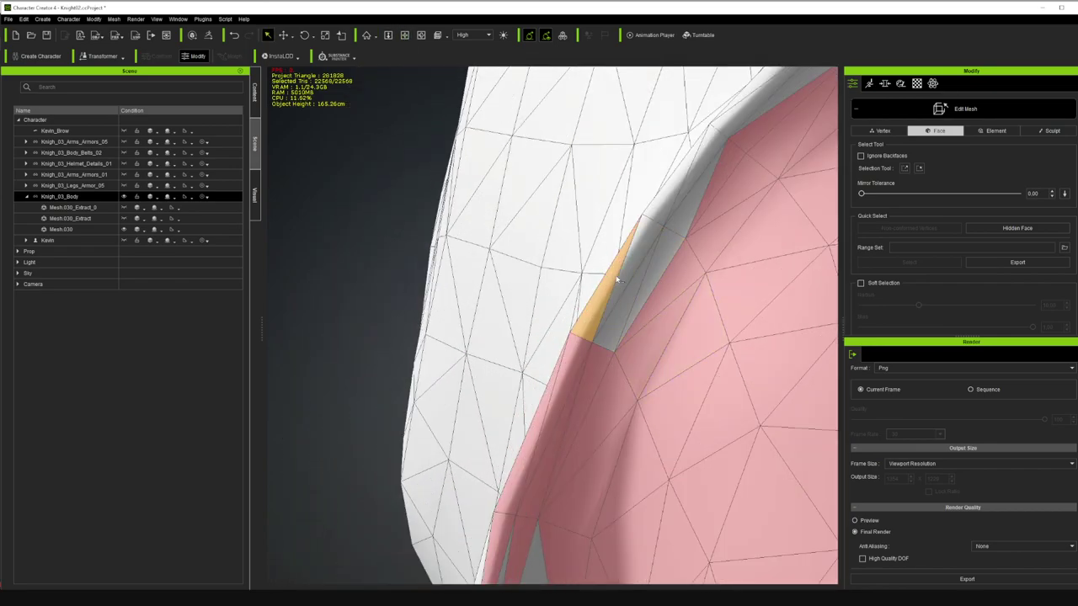
left_click(578, 371, "alt")
left_click(574, 413, "alt")
scroll(582, 427, "down", 2)
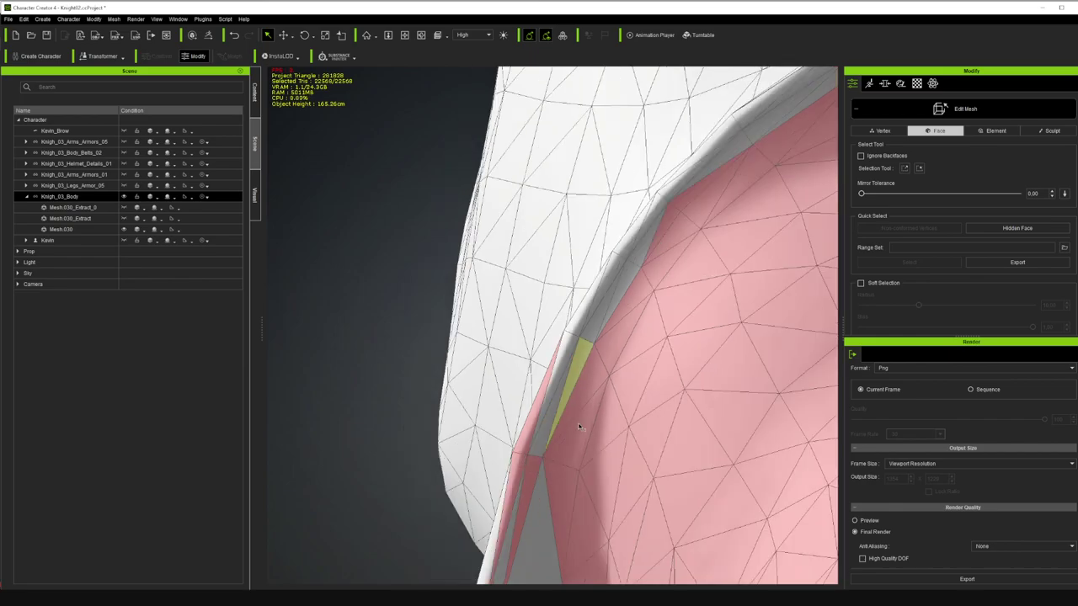
- Deselect the last outer rim faces and the upper inside faces of the skirt flap
left_click(531, 411, "alt")
left_click(538, 390, "alt")
left_click(553, 512, "alt")
left_click(553, 535, "alt")
scroll(556, 536, "down", 1)
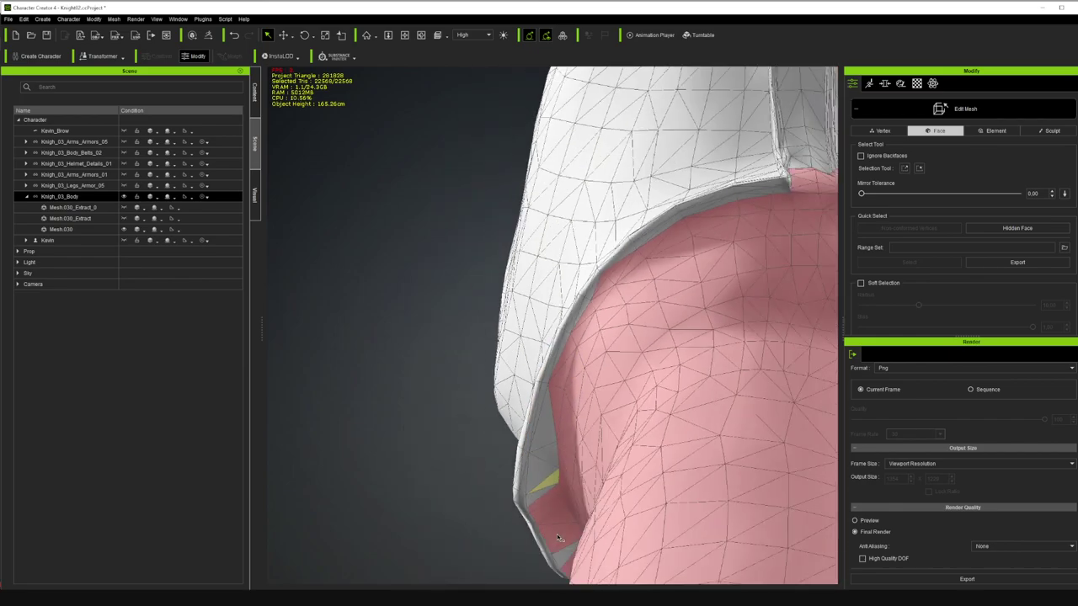
- Deselect the inside skirt faces at the lower end of the hem's curve
left_click(542, 506, "alt")
left_click(553, 531, "alt")
left_click(559, 535, "alt")
left_click(570, 540, "alt")
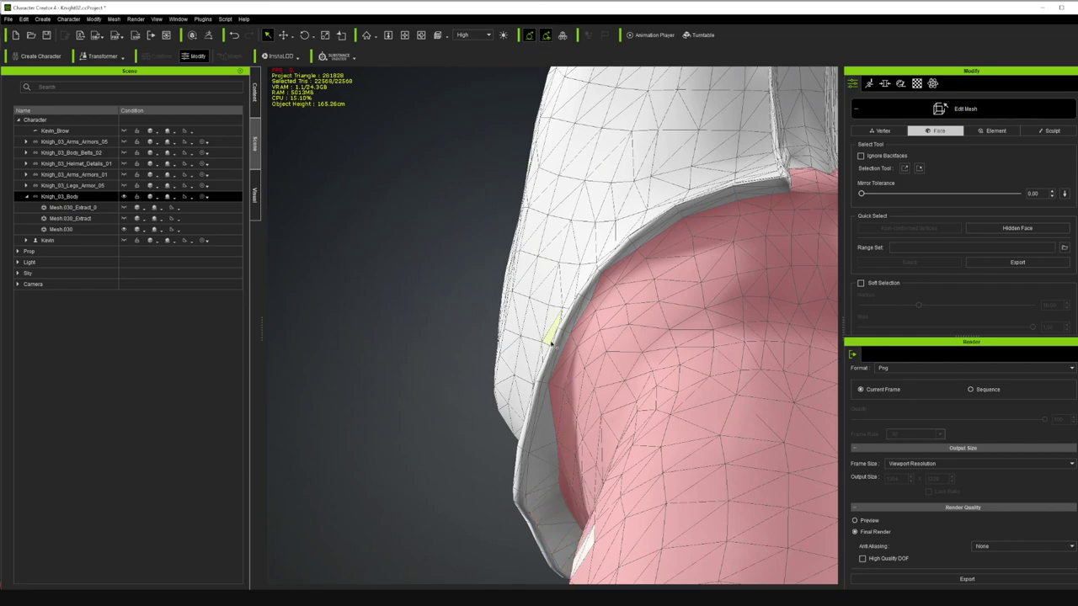
- Reselect the two stray trouser faces on the thigh and deselect the last inside skirt face near the hem
left_click(421, 35)
left_click_drag(531, 319, 613, 325)
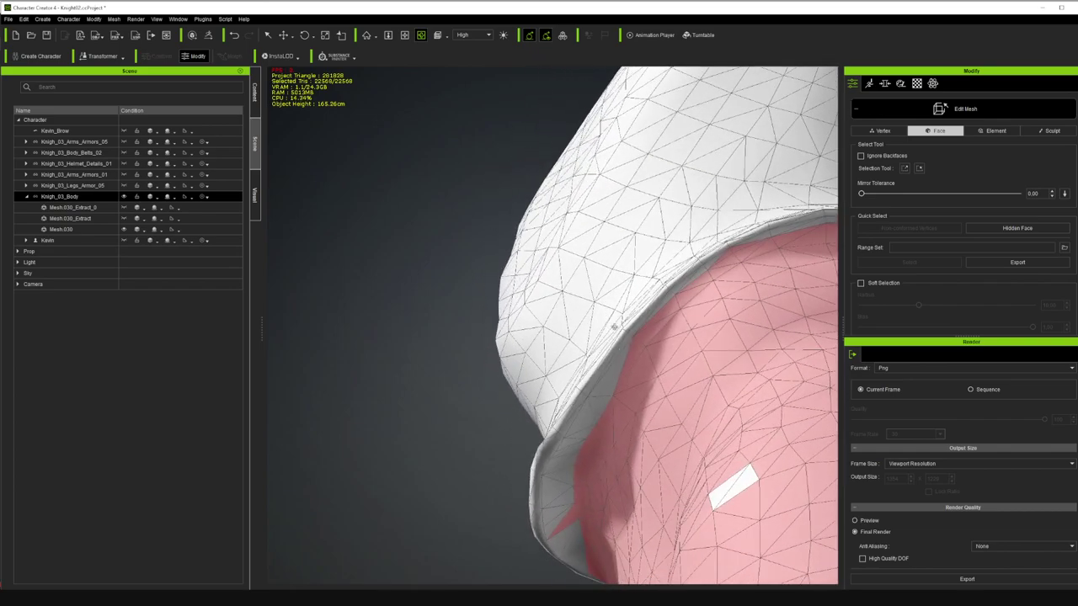
key("q")
left_click(578, 510)
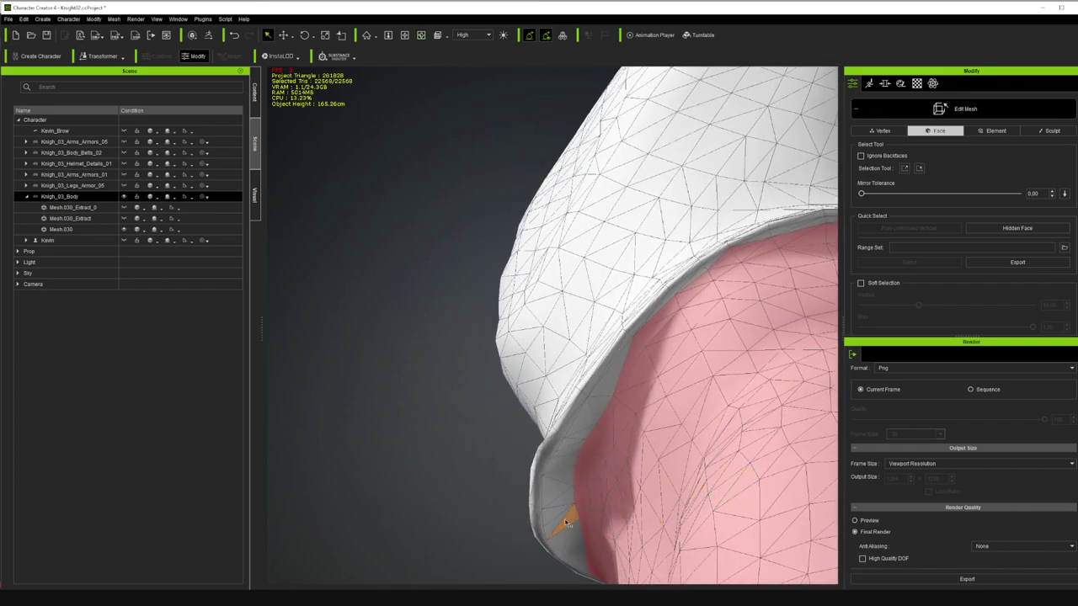
left_click(420, 35)
left_click_drag(562, 372, 693, 354)
key("q")
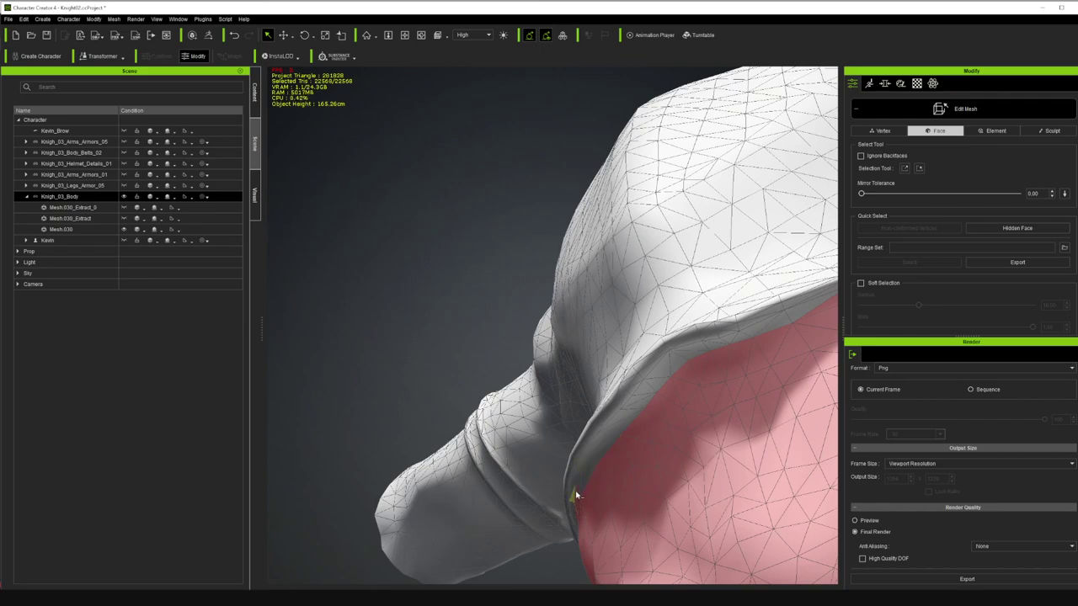
- Deselect the inner side faces that rise from the hem corner into the side slit
left_click(420, 34)
left_click_drag(548, 444, 670, 343)
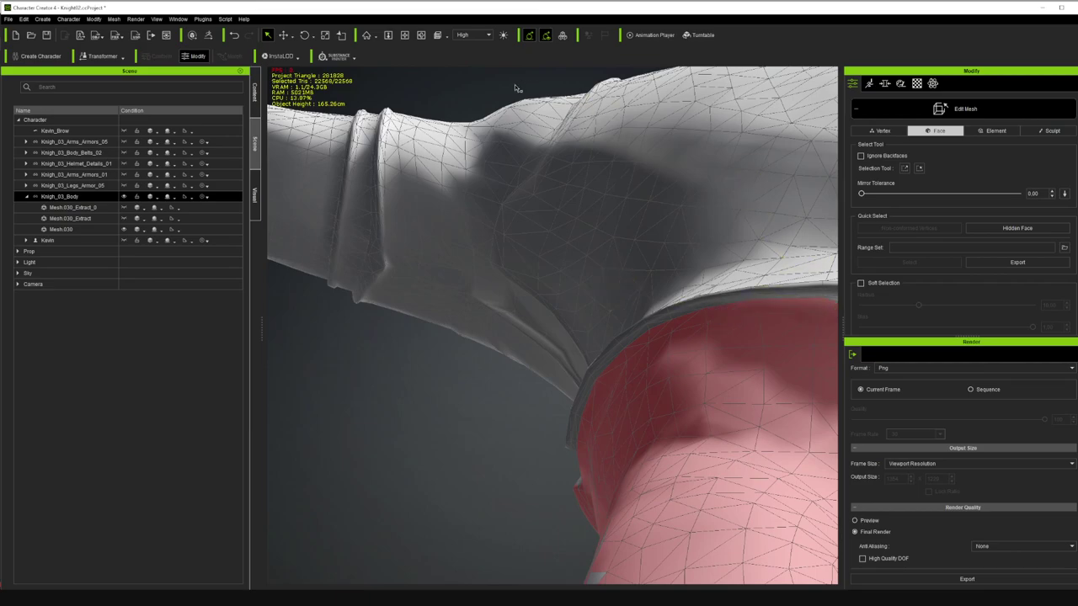
right_click_drag(748, 279, 578, 241)
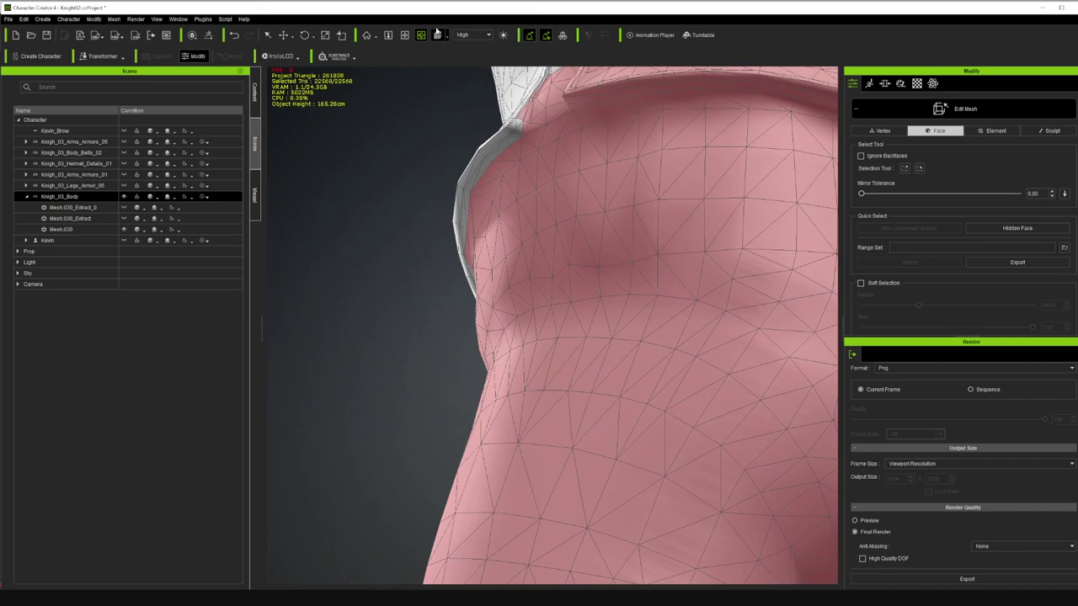
left_click(405, 35)
left_click_drag(577, 169, 594, 330)
right_click_drag(593, 330, 595, 228)
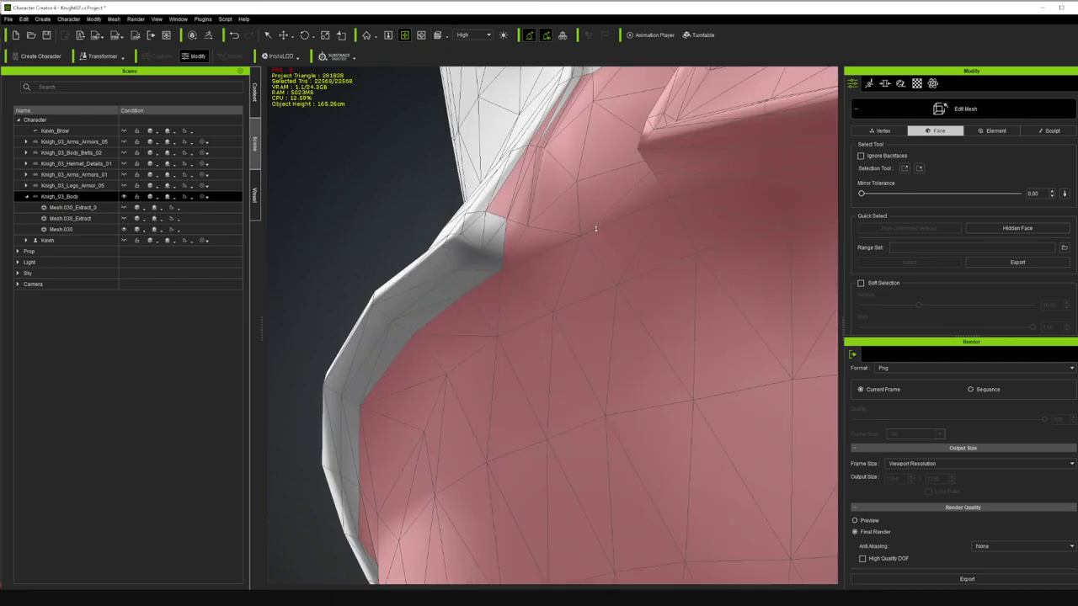
key("q")
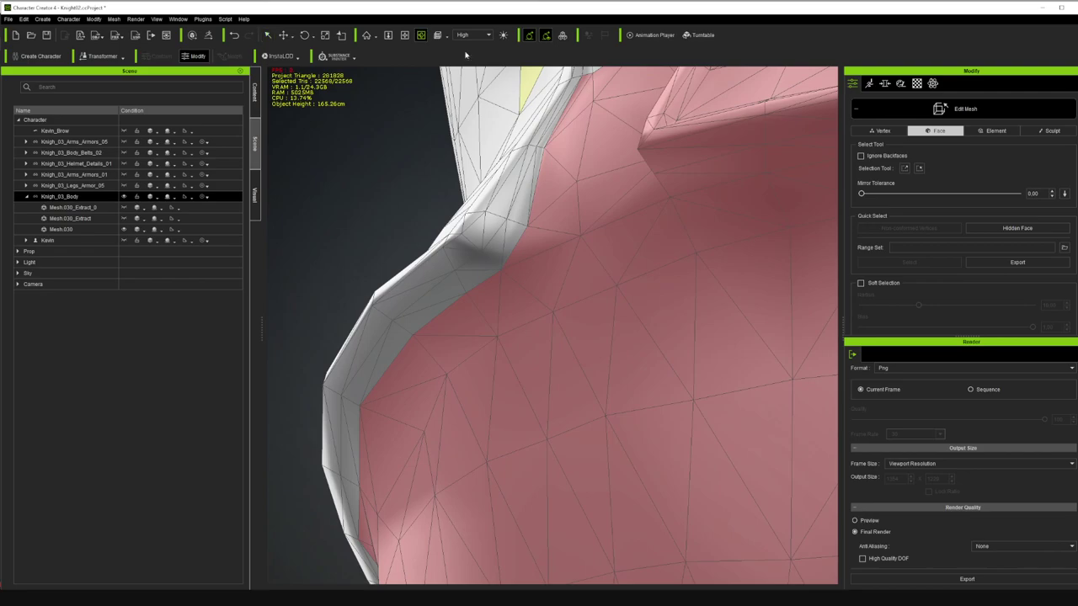
- Deselect the first columns of lower-band skirt faces beside the side slit, from the upper row down to the hem rim
left_click(421, 35)
left_click(405, 35)
left_click_drag(670, 125, 484, 273)
left_click_drag(705, 154, 460, 289)
left_click_drag(577, 172, 453, 270)
right_click_drag(566, 213, 473, 166)
scroll(563, 226, "up", 3)
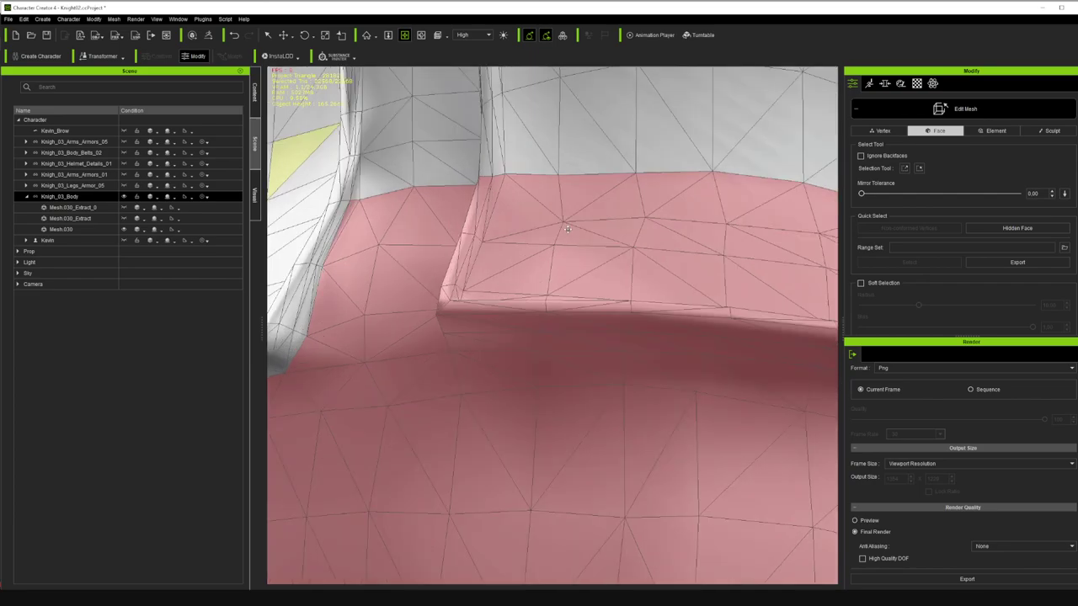
key("q")
left_click(537, 205, "ctrl")
left_click(555, 193, "ctrl")
left_click(597, 208, "ctrl")
left_click(591, 233, "ctrl")
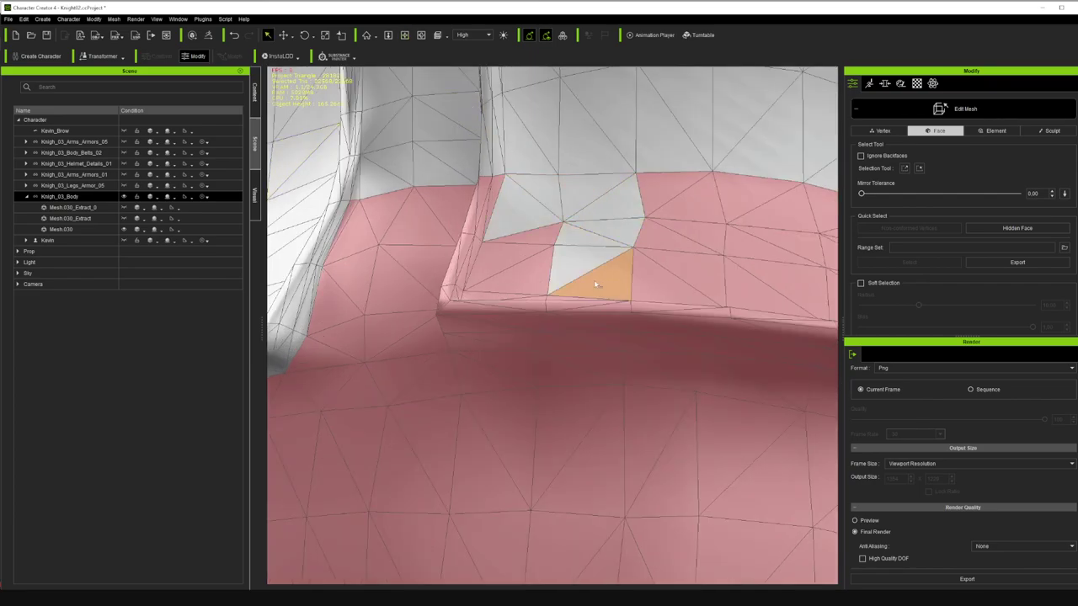
left_click(590, 275, "ctrl")
left_click(537, 278, "ctrl")
left_click(523, 252, "ctrl")
left_click(520, 239, "ctrl")
- Deselect the narrow border faces running along the flap's slit edge towards the hem corner
left_click(482, 221, "ctrl")
left_click(488, 216, "ctrl")
left_click(481, 212, "ctrl")
left_click(474, 213, "ctrl")
left_click(474, 246, "ctrl")
left_click(465, 250, "ctrl")
left_click(461, 266, "ctrl")
left_click(455, 275, "ctrl")
- Deselect the next column of lower-band faces on the flap, from the hem rim up to the cleared skirt
left_click(658, 241, "ctrl")
left_click(664, 277, "ctrl")
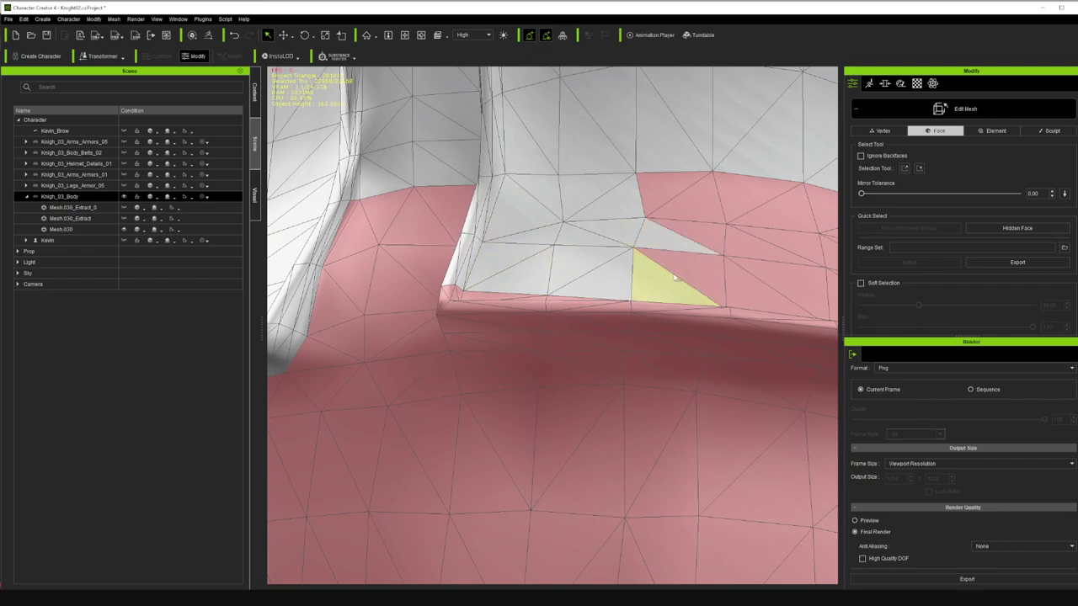
left_click(699, 267, "ctrl")
left_click(698, 233, "ctrl")
left_click(687, 196, "ctrl")
left_click(662, 188, "ctrl")
- Deselect the following column of lower-band faces, working from the upper row down to the rim
left_click(732, 193, "ctrl")
left_click(781, 213, "ctrl")
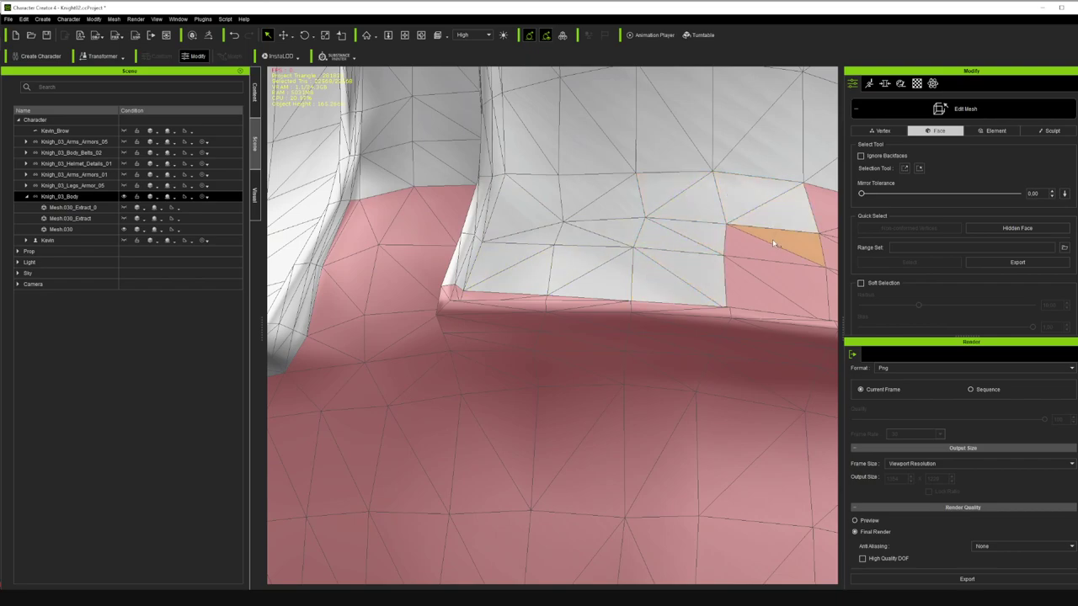
left_click(774, 238, "ctrl")
left_click(748, 248, "ctrl")
left_click(755, 299, "ctrl")
left_click(755, 298, "ctrl")
left_click(800, 283, "ctrl")
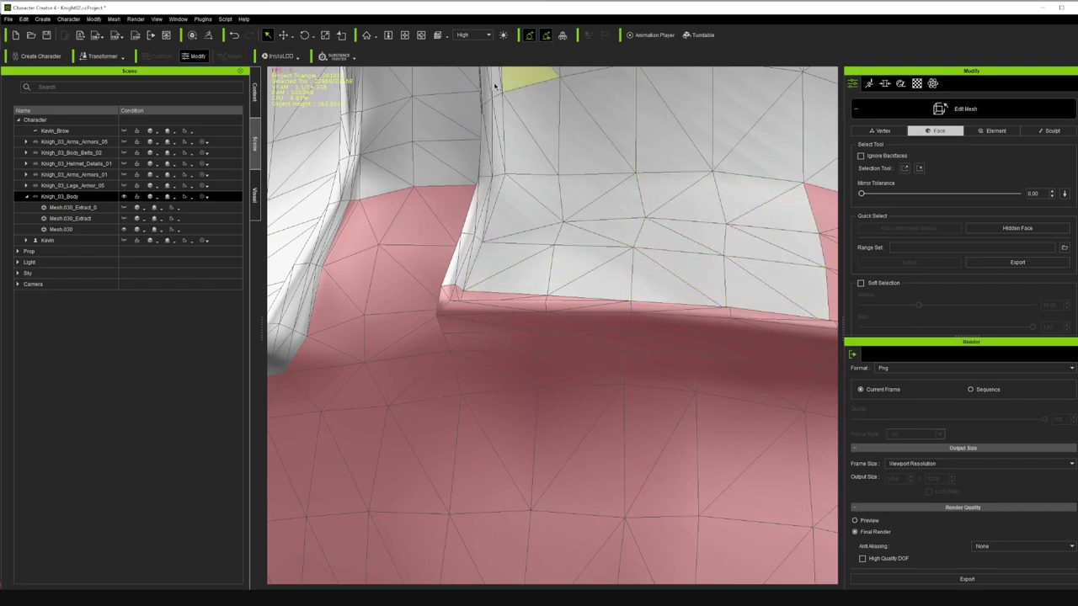
- Deselect the adjoining block of lower-band faces and the row of upper skirt faces that slopes along the curved hem
middle_click_drag(624, 226, 493, 204)
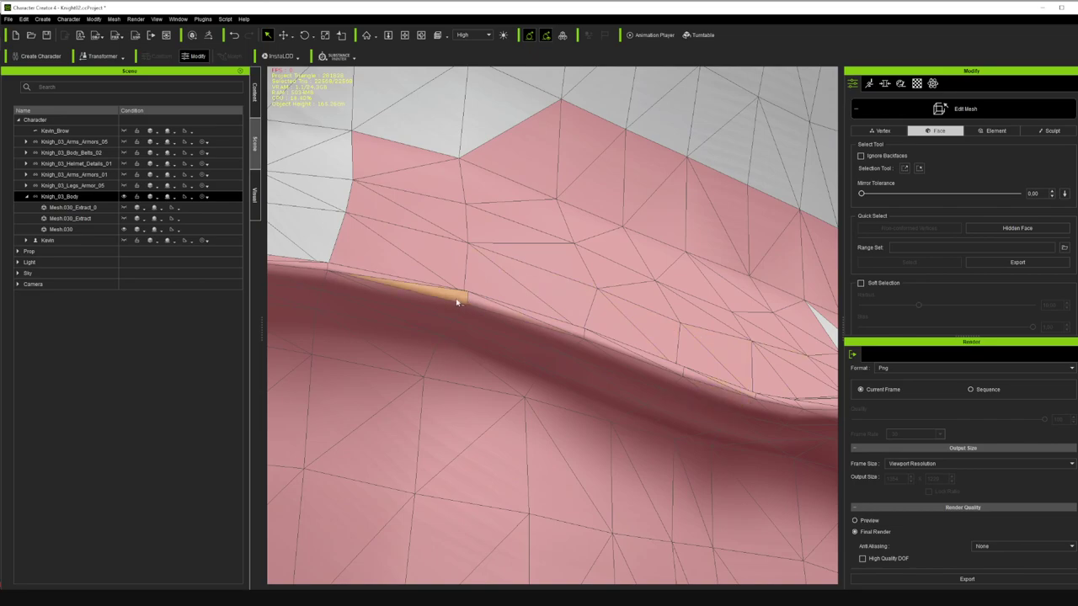
left_click(401, 254, "alt")
left_click(420, 242, "alt")
left_click(430, 227, "alt")
left_click(439, 212, "alt")
left_click(431, 186, "alt")
left_click(408, 157, "alt")
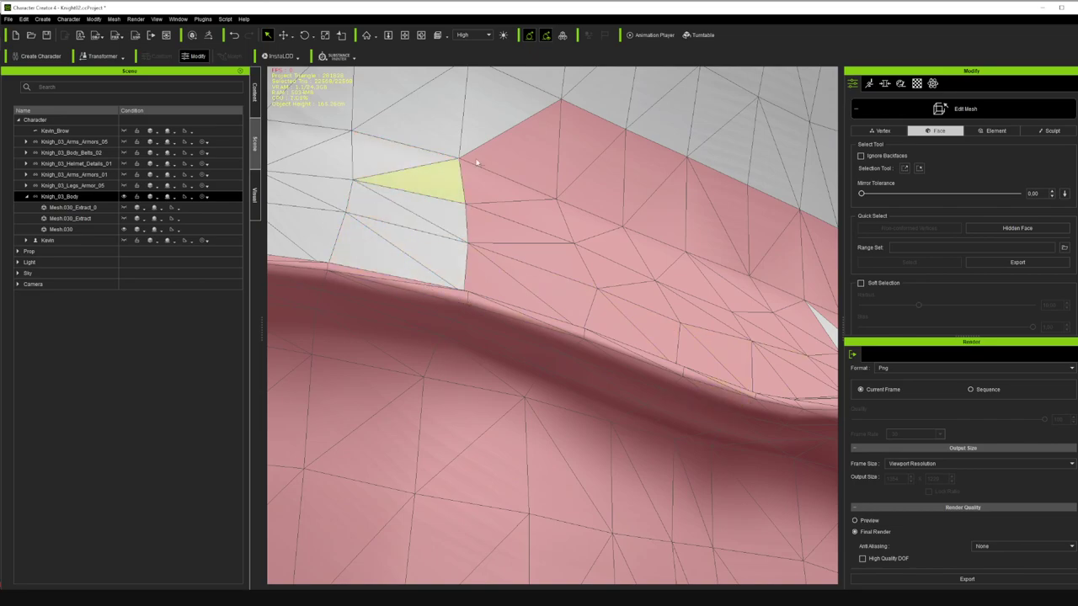
left_click(531, 154, "alt")
mouse_move(588, 174)
left_mouse_down("ctrl")
mouse_move(649, 173)
mouse_move(719, 218)
mouse_move(816, 248)
mouse_move(779, 244)
mouse_move(812, 270)
mouse_move(617, 193)
mouse_move(584, 204)
left_mouse_up("ctrl")
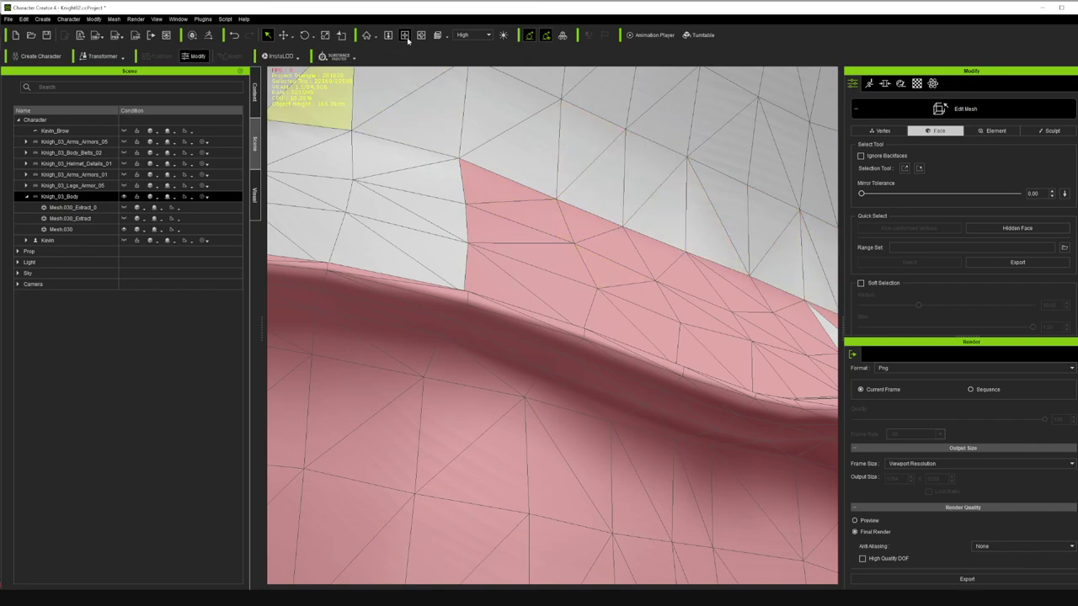
- From the flap's other end, deselect the lower-band faces down to the rim and the stray patch of skirt faces above them
scroll(447, 116, "down", 10)
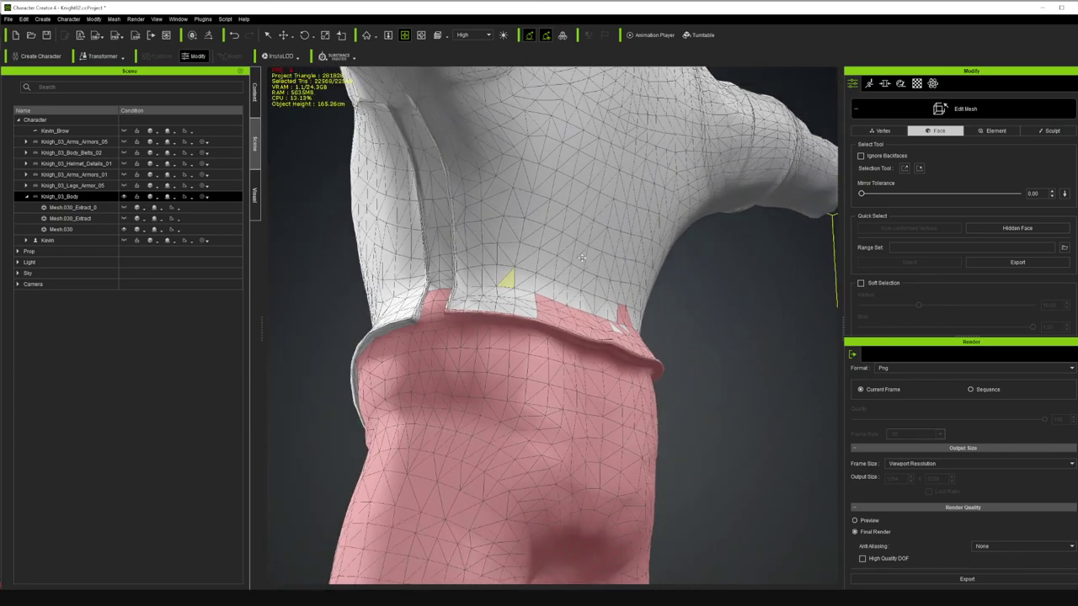
scroll(581, 262, "up", 10)
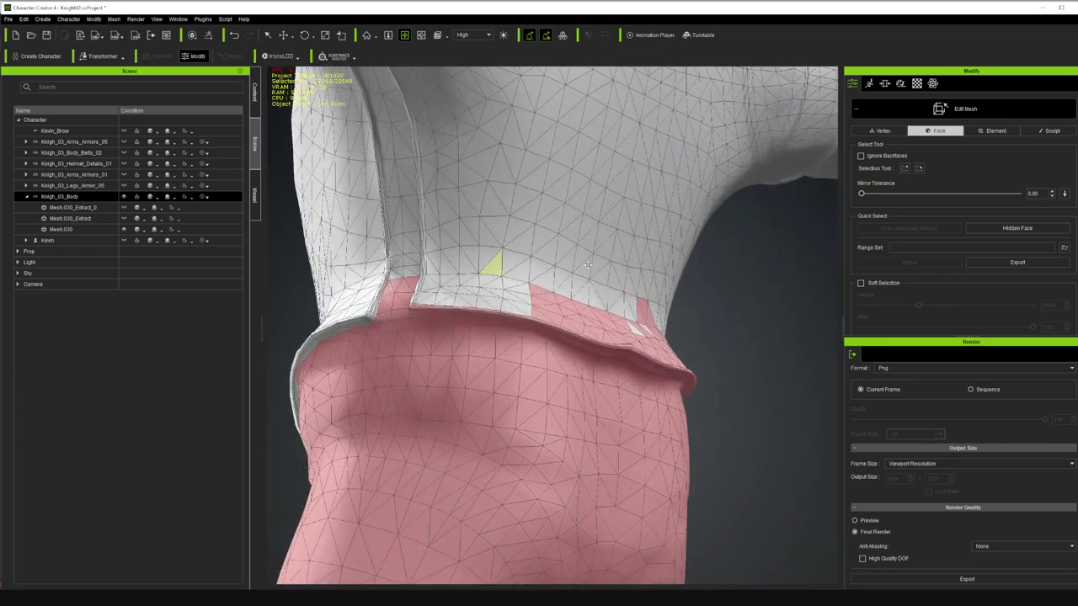
right_click_drag(622, 174, 544, 364)
scroll(546, 364, "up", 5)
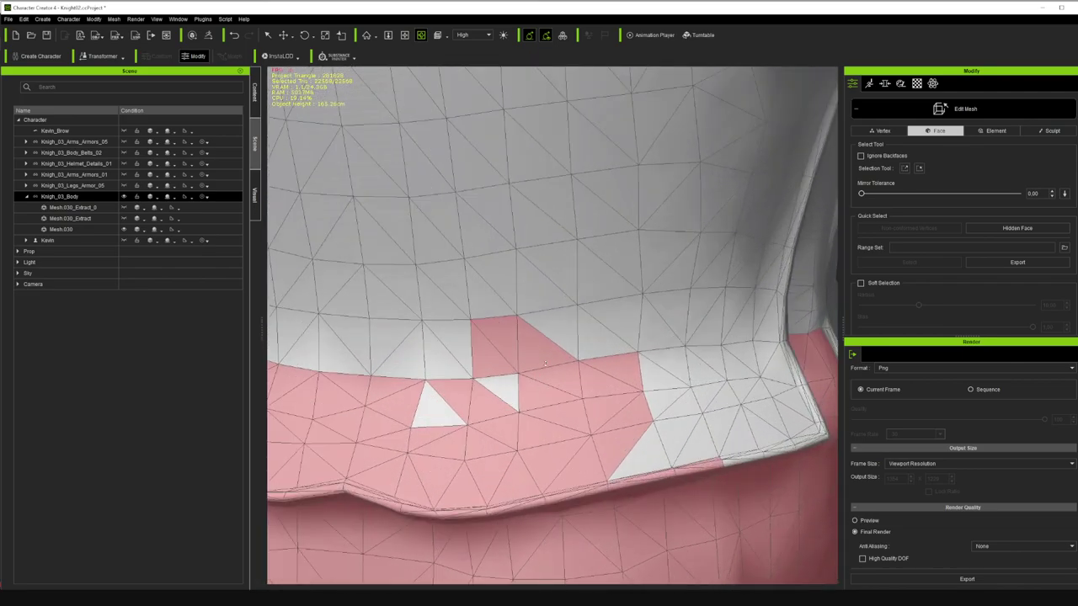
key("q")
scroll(597, 392, "up", 2)
left_click(632, 401, "alt")
left_click(644, 379, "alt")
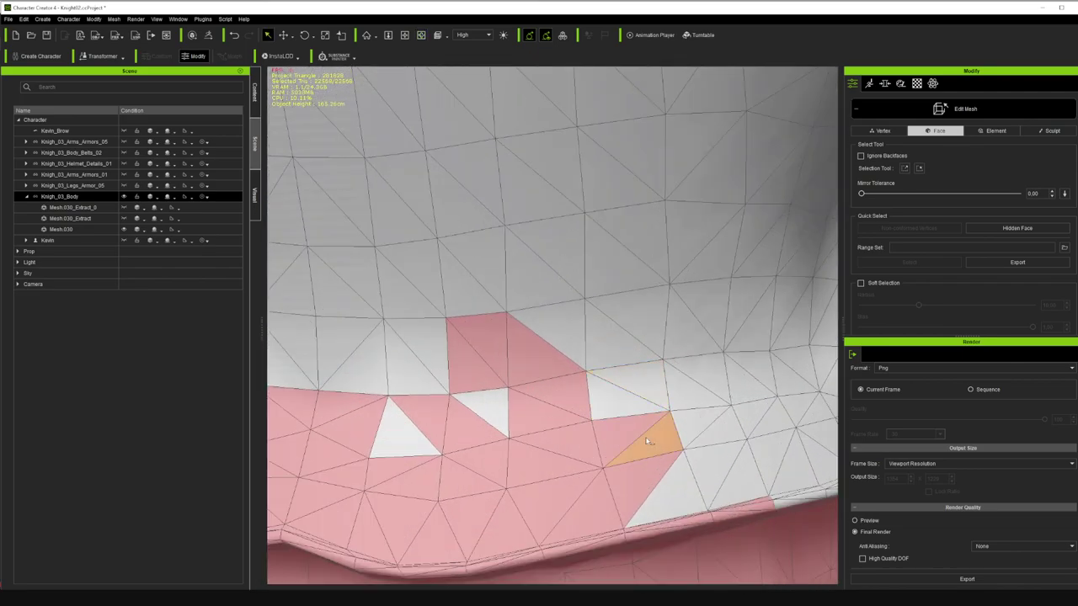
left_click(649, 440, "alt")
left_click(625, 446, "alt")
left_click(635, 486, "alt")
left_click(599, 512, "alt")
mouse_move(577, 502)
left_mouse_down("ctrl")
mouse_move(531, 456)
mouse_move(529, 415)
mouse_move(555, 386)
mouse_move(491, 364)
mouse_move(484, 408)
left_mouse_up("ctrl")
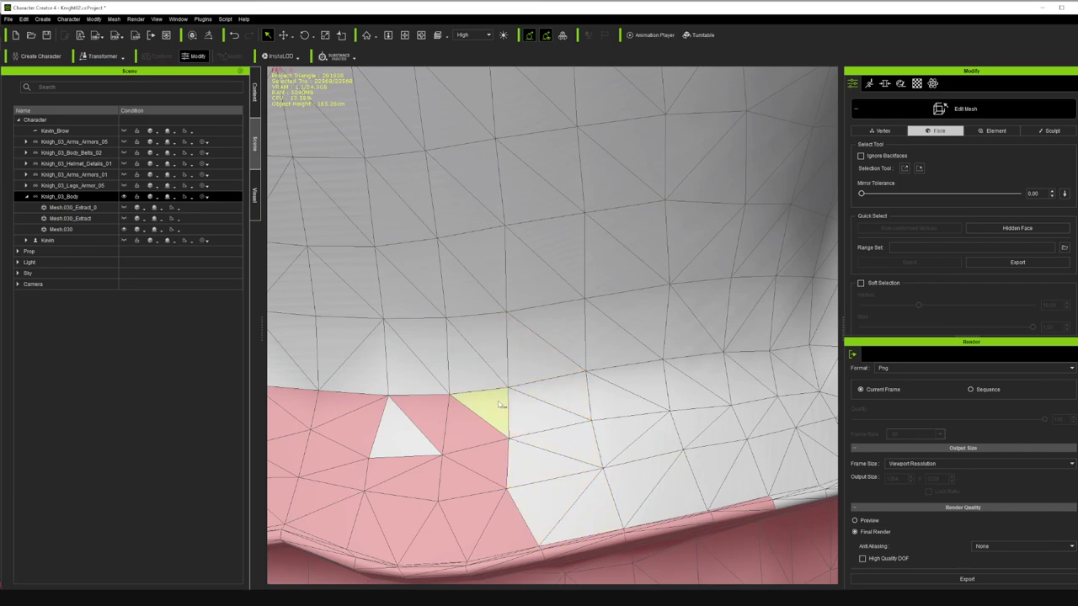
- Deselect the remaining outer faces of the flap's lower band above the wavy hem rim
left_click(405, 34)
mouse_move(524, 497)
left_mouse_down()
mouse_move(570, 233)
mouse_move(658, 331)
mouse_move(645, 332)
mouse_move(656, 286)
mouse_move(598, 257)
mouse_move(588, 321)
mouse_move(608, 357)
mouse_move(546, 358)
mouse_move(493, 317)
mouse_move(507, 253)
mouse_move(458, 244)
mouse_move(442, 257)
mouse_move(438, 151)
left_mouse_up()
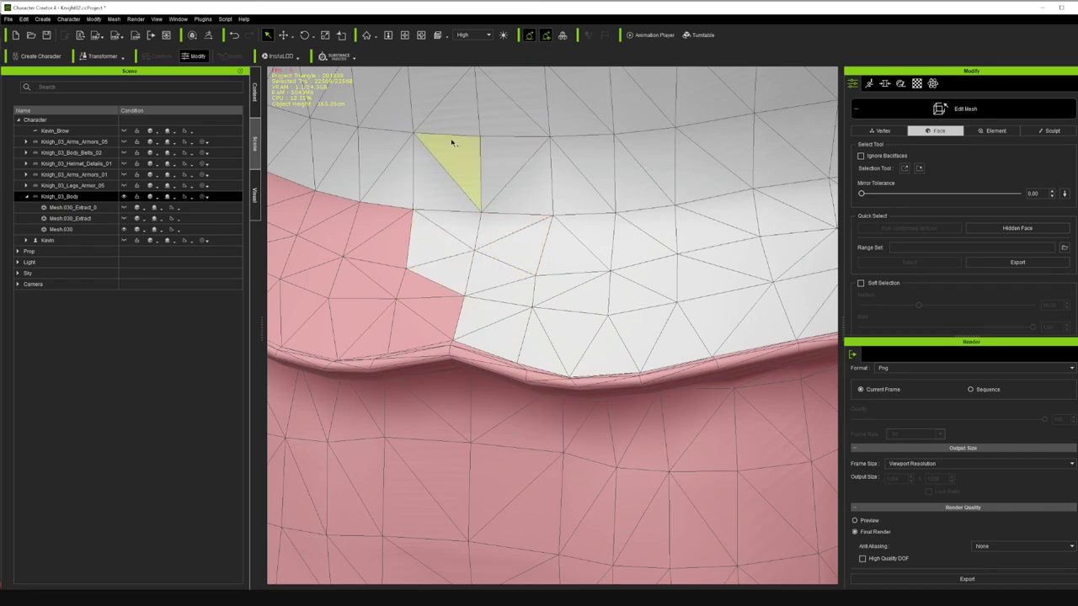
middle_click_drag(434, 123, 679, 325)
mouse_move(681, 324)
left_mouse_down("ctrl")
mouse_move(598, 328)
mouse_move(581, 288)
mouse_move(614, 274)
mouse_move(551, 226)
mouse_move(480, 234)
mouse_move(540, 293)
mouse_move(451, 312)
mouse_move(549, 328)
left_mouse_up("ctrl")
scroll(662, 398, "up", 3)
scroll(663, 397, "down", 5)
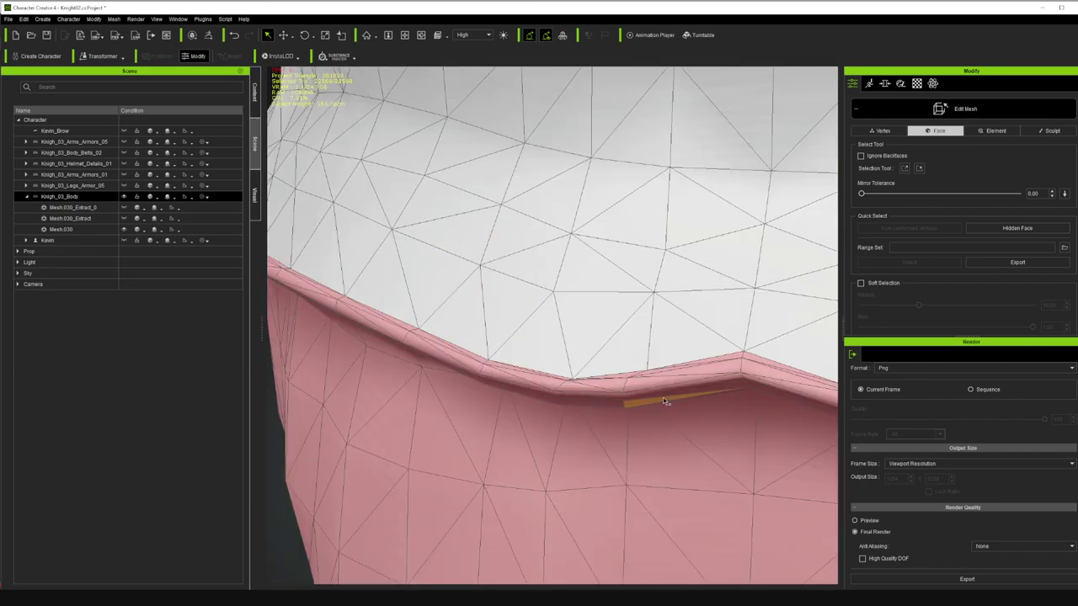
- Deselect the rim faces at the slit corner and the first hem rim segments next to it
right_click_drag(472, 198, 558, 219)
scroll(558, 219, "up", 3)
scroll(559, 219, "down", 3)
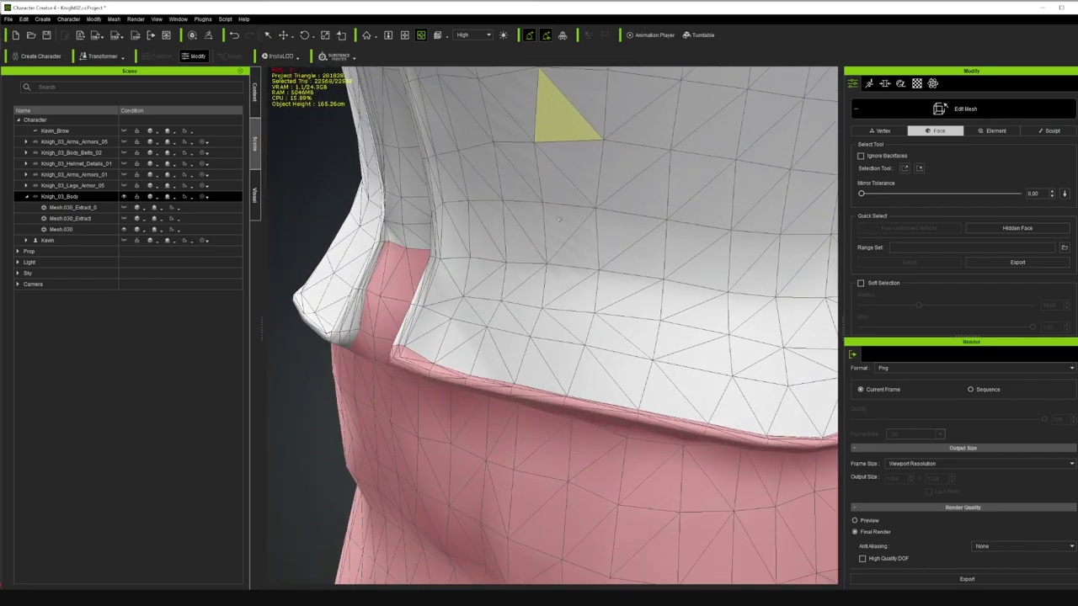
scroll(558, 219, "up", 5)
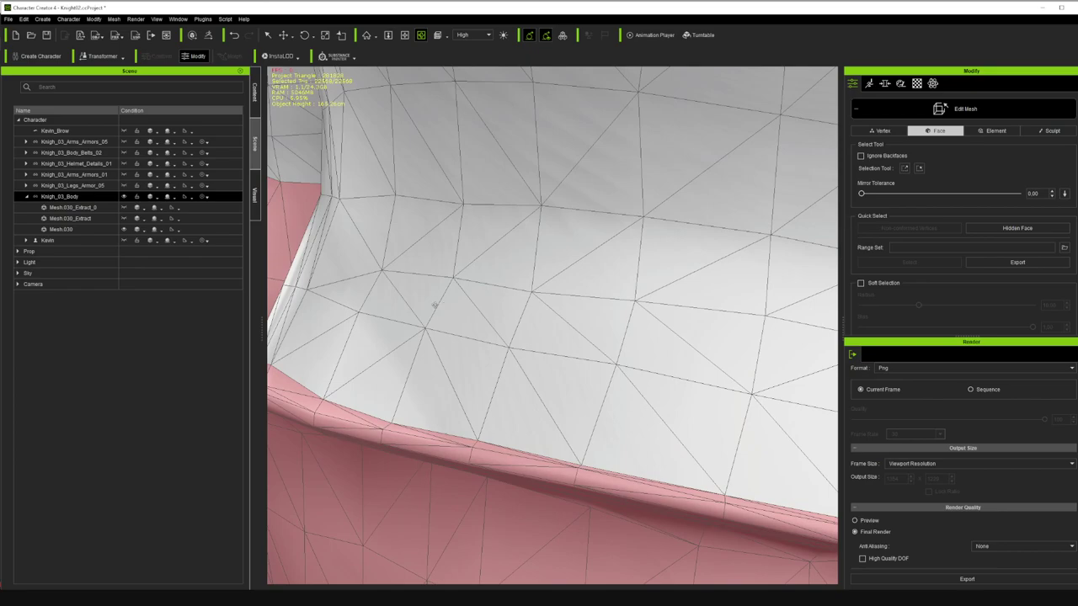
middle_click_drag(426, 313, 540, 199)
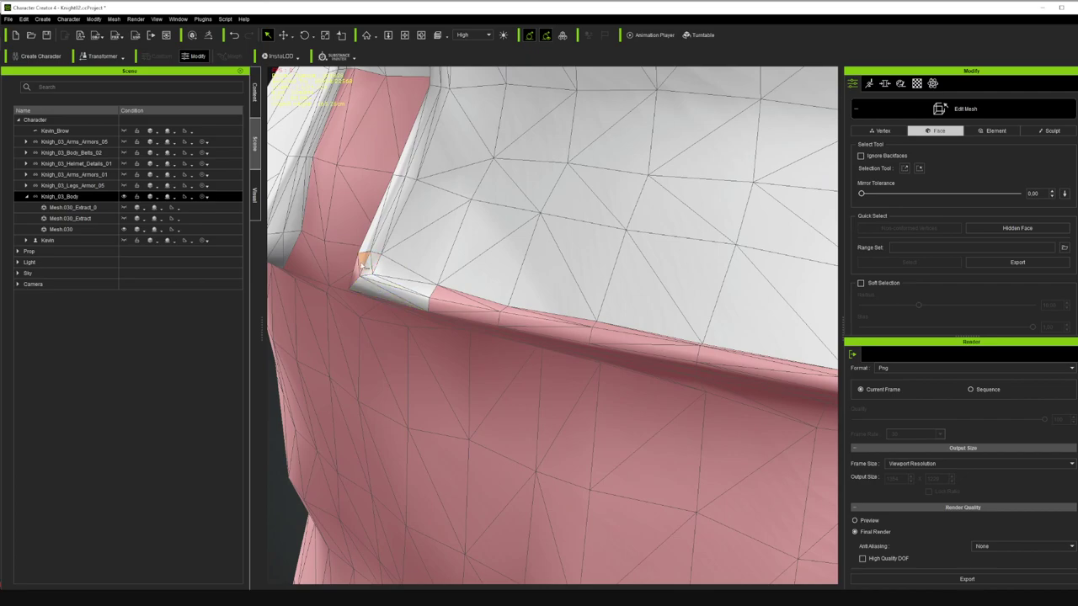
left_click(440, 293)
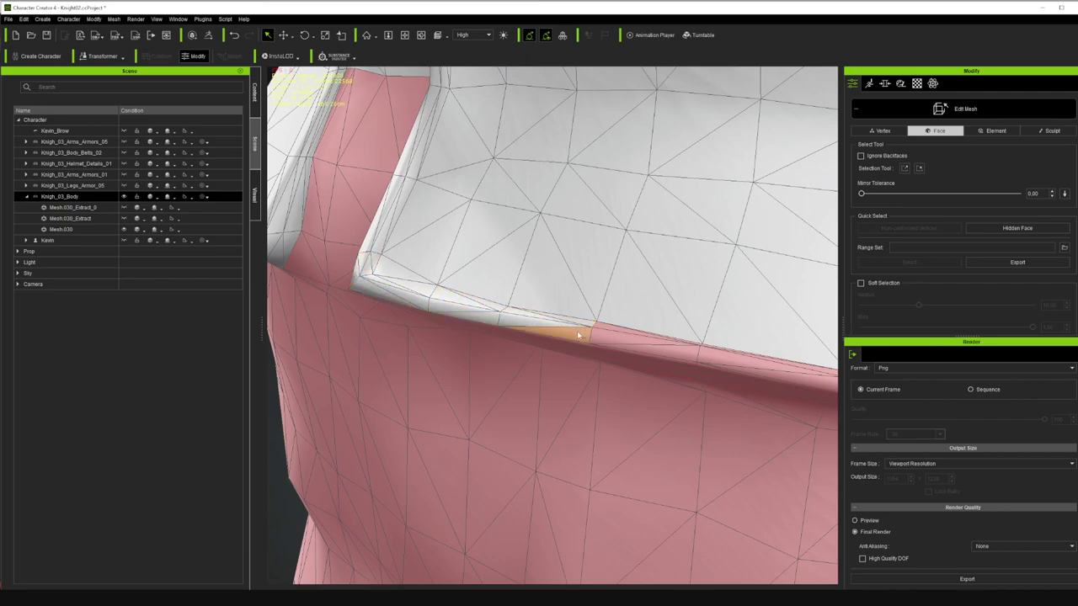
left_click(534, 160)
left_click(417, 72)
- Deselect the next segments of the outer hem rim, continuing away from the slit corner
middle_click_drag(749, 325, 654, 325)
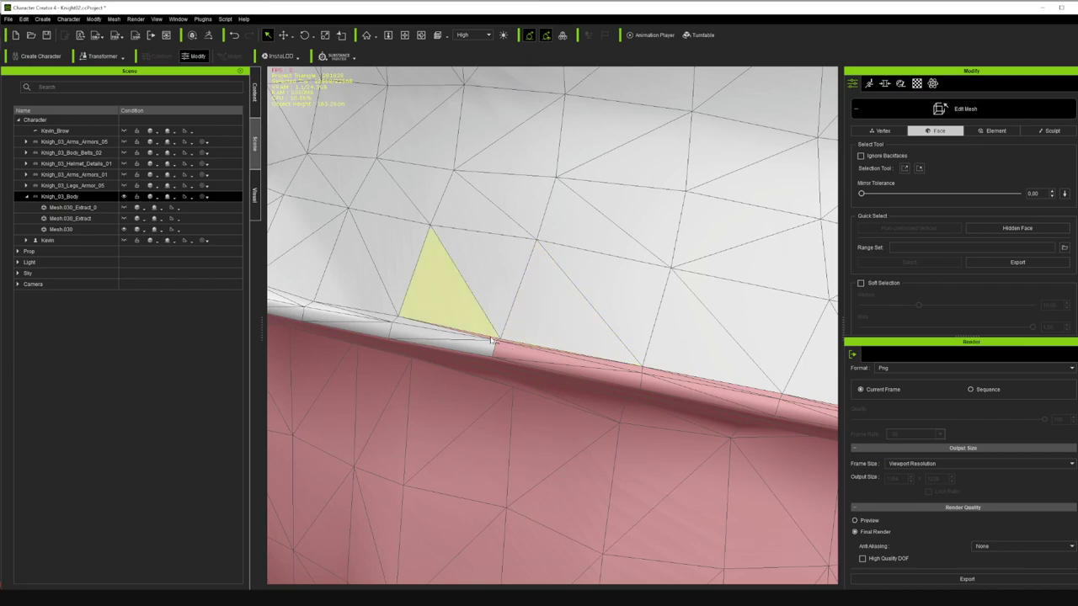
left_click(530, 354)
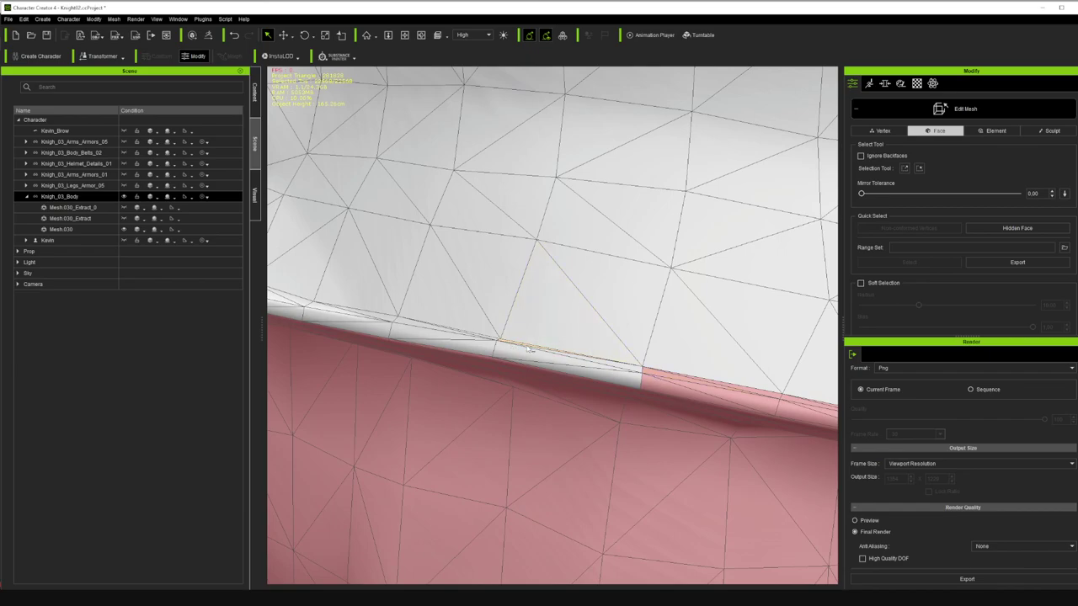
left_click(707, 388)
key("Delete")
left_click(527, 373)
key("Delete")
left_click(480, 364)
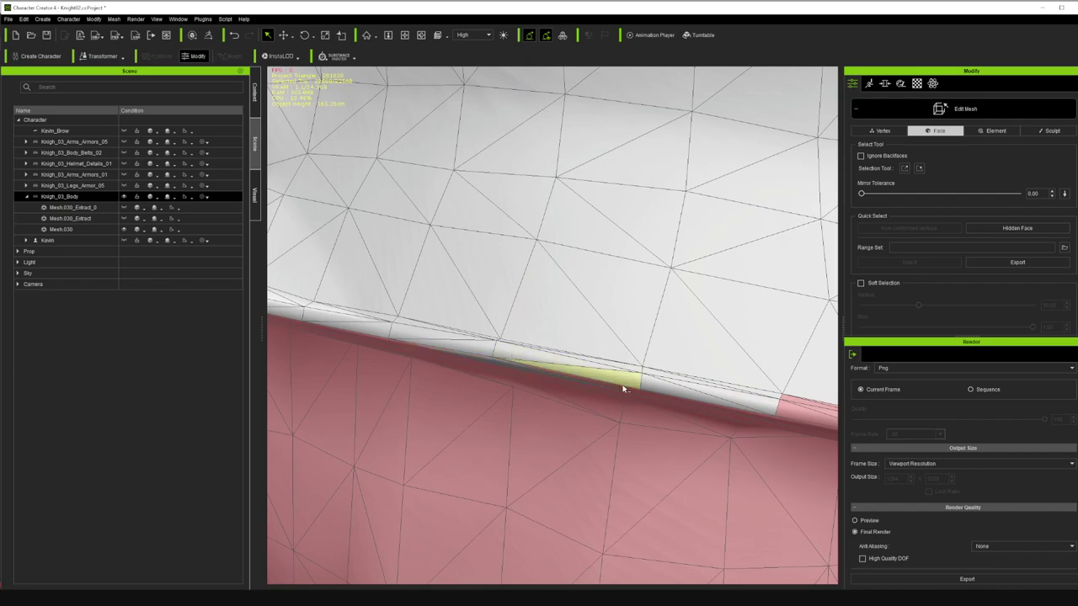
- Deselect the thin lower edge faces beneath the already cleared hem rim segments
left_click(755, 416)
key("Delete")
left_click(433, 356)
key("Delete")
left_click(380, 348)
key("Delete")
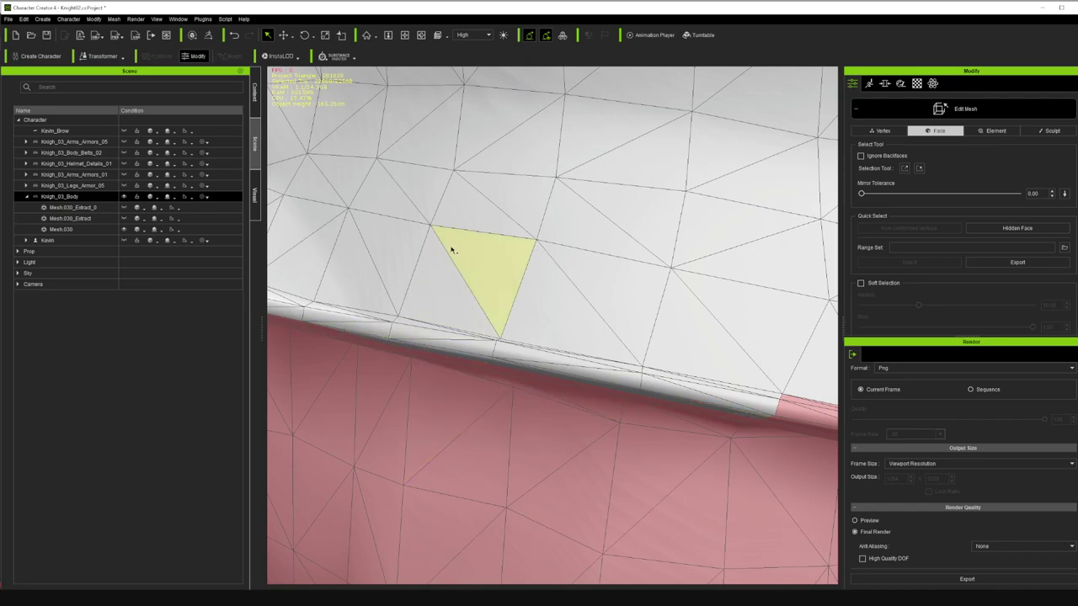
- View the hem from below and deselect the inner rim faces from the slit corner along the first stretch
left_click(410, 35)
left_click_drag(470, 221, 541, 260)
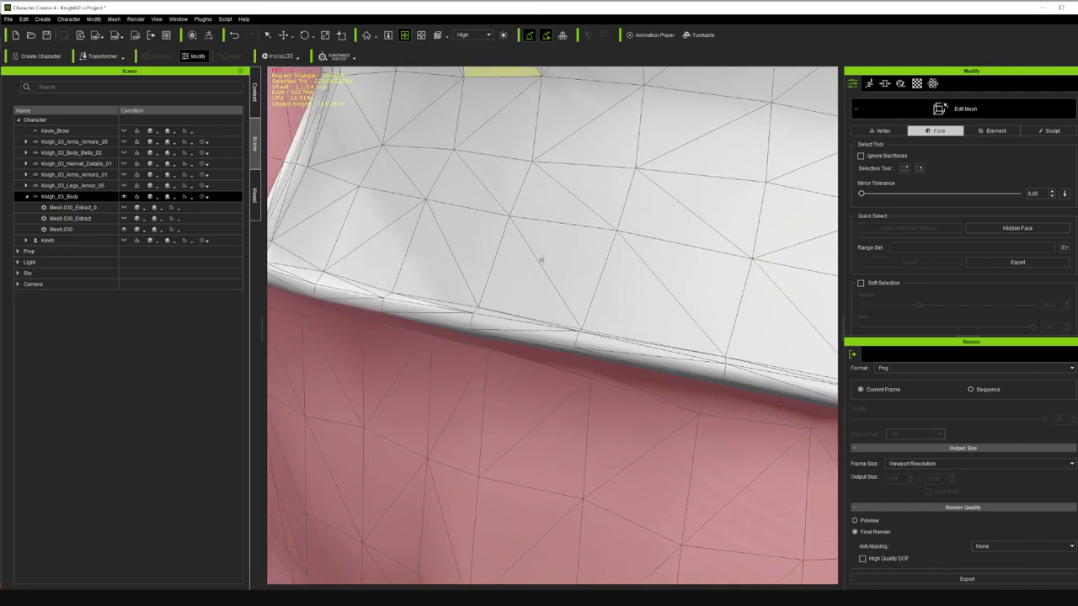
left_click_drag(471, 202, 472, 135)
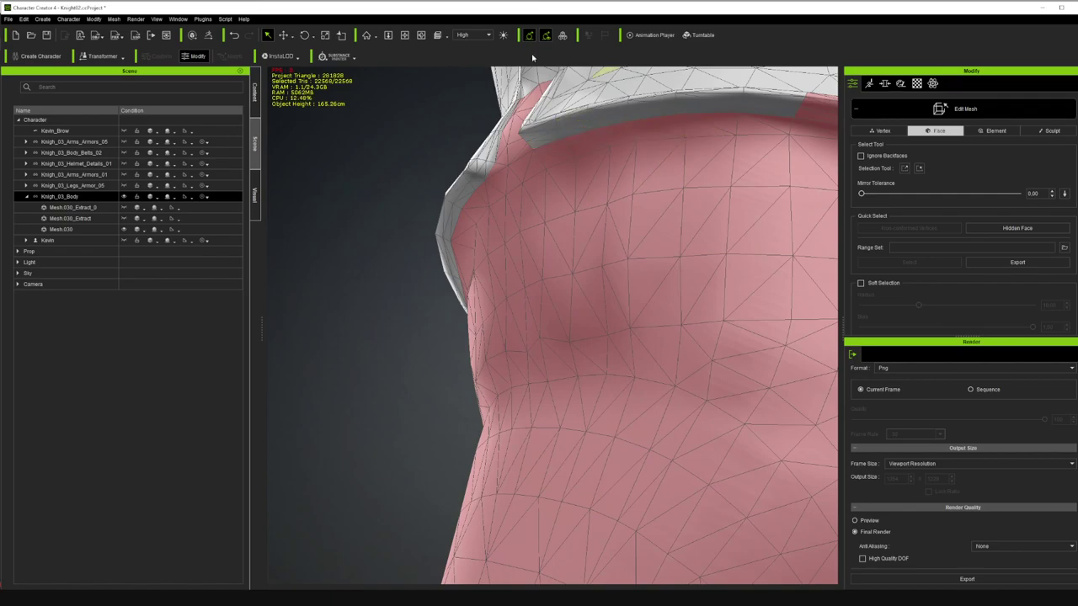
left_click(410, 38)
left_click_drag(765, 113, 496, 187)
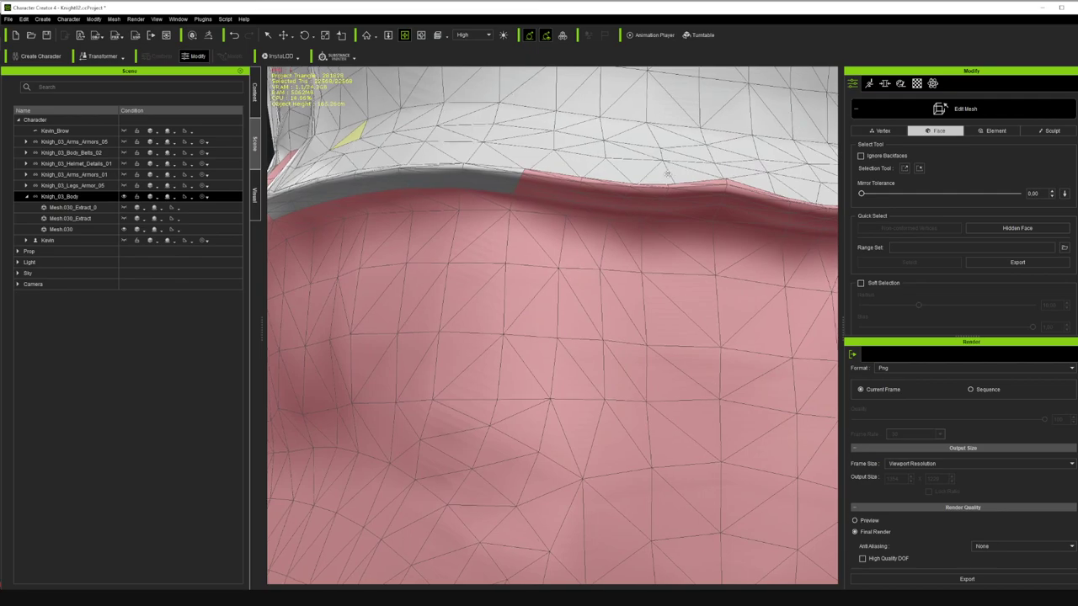
left_click_drag(669, 173, 569, 220)
scroll(570, 216, "up", 2)
left_click(439, 211, "ctrl")
left_click(438, 209, "ctrl")
left_click(433, 203, "ctrl")
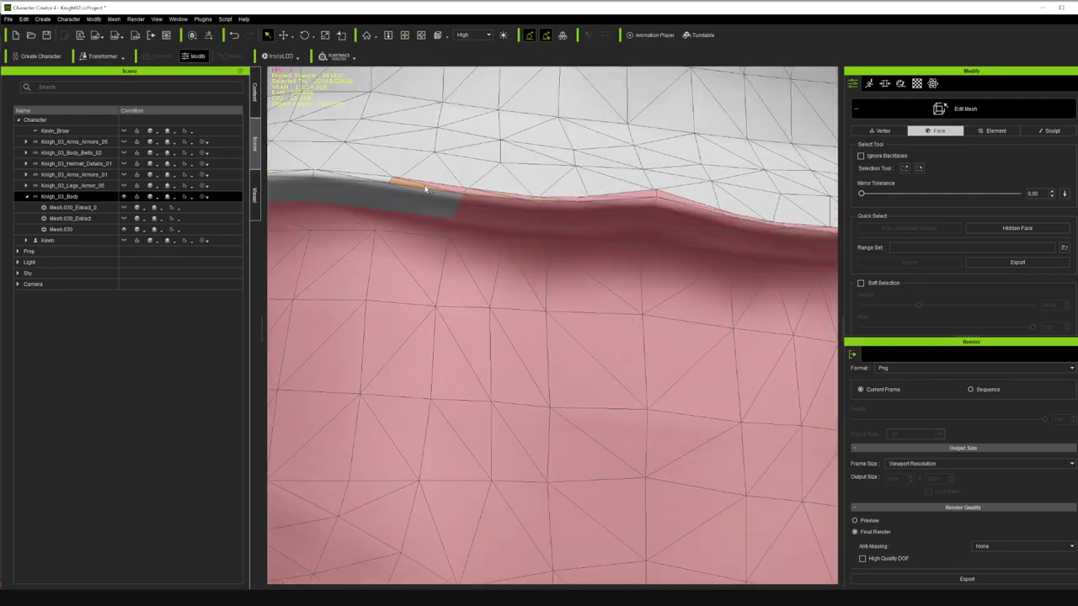
- Deselect the inner and upper rim faces along the hem's dip, up to the raised point
left_click(490, 220, "ctrl")
left_click(535, 224, "ctrl")
left_click(557, 221, "ctrl")
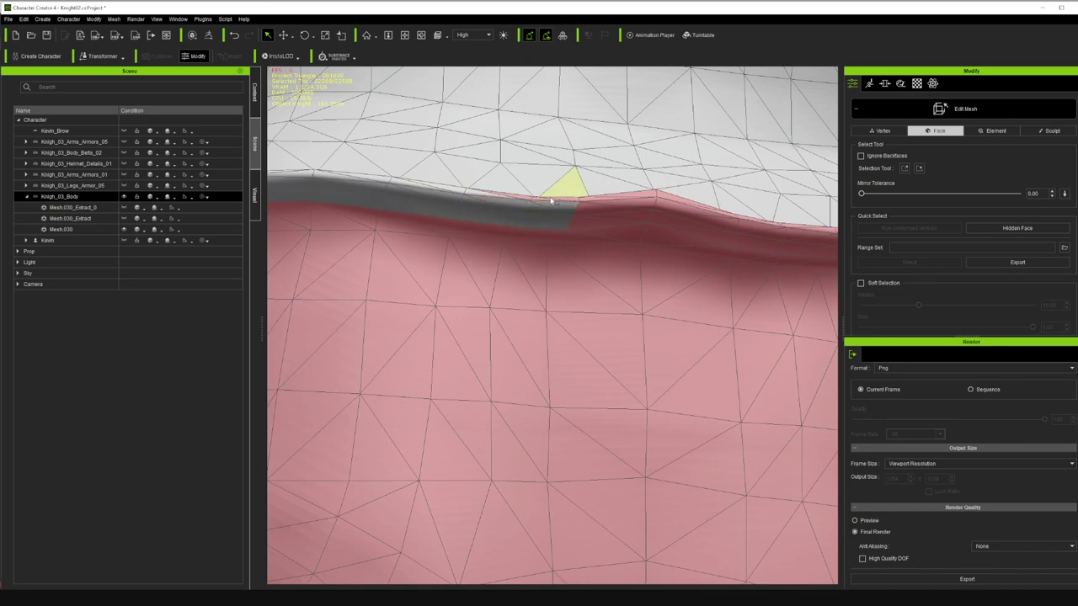
left_click(589, 222, "ctrl")
left_click(619, 231, "ctrl")
left_click(622, 220, "ctrl")
- Deselect the rim faces around the hem's raised point and just past it
left_click(622, 203, "alt")
left_click(682, 234, "alt")
left_click(671, 240, "alt")
left_click(677, 221, "alt")
left_click(683, 217, "alt")
left_click(683, 211, "ctrl")
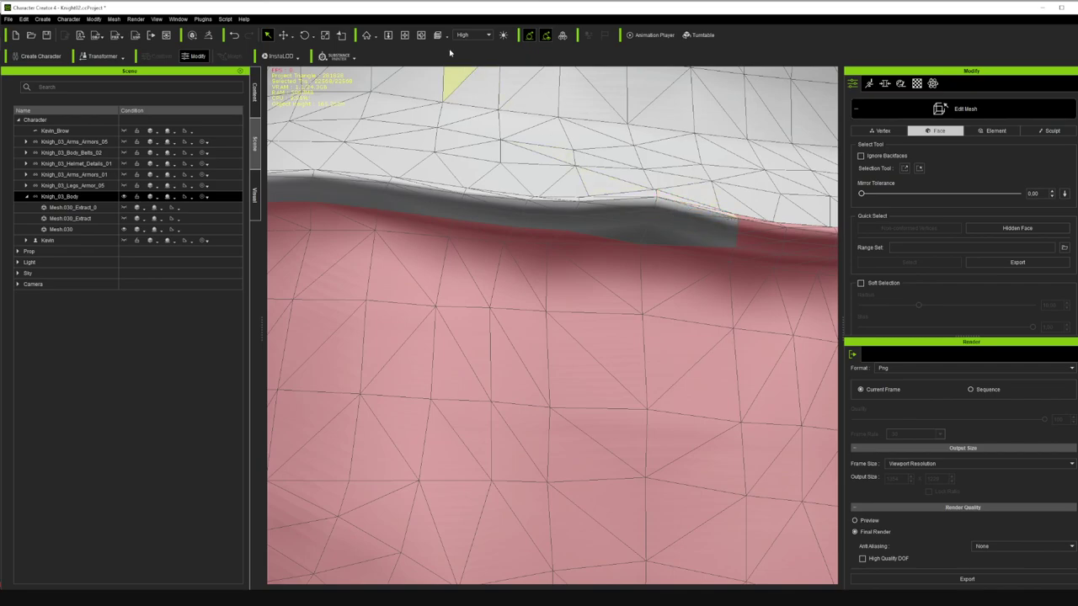
- Deselect the next rim segments beyond the hem's raised point, towards the far side slit
left_click(410, 38)
left_click_drag(730, 238, 430, 258)
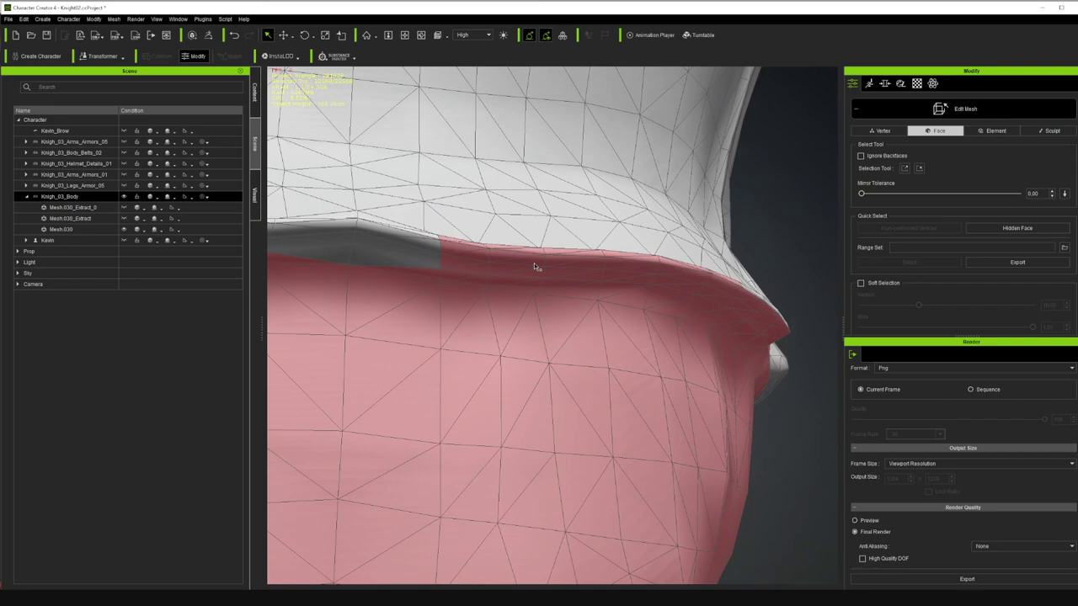
left_click(474, 264, "ctrl")
left_click(511, 260, "ctrl")
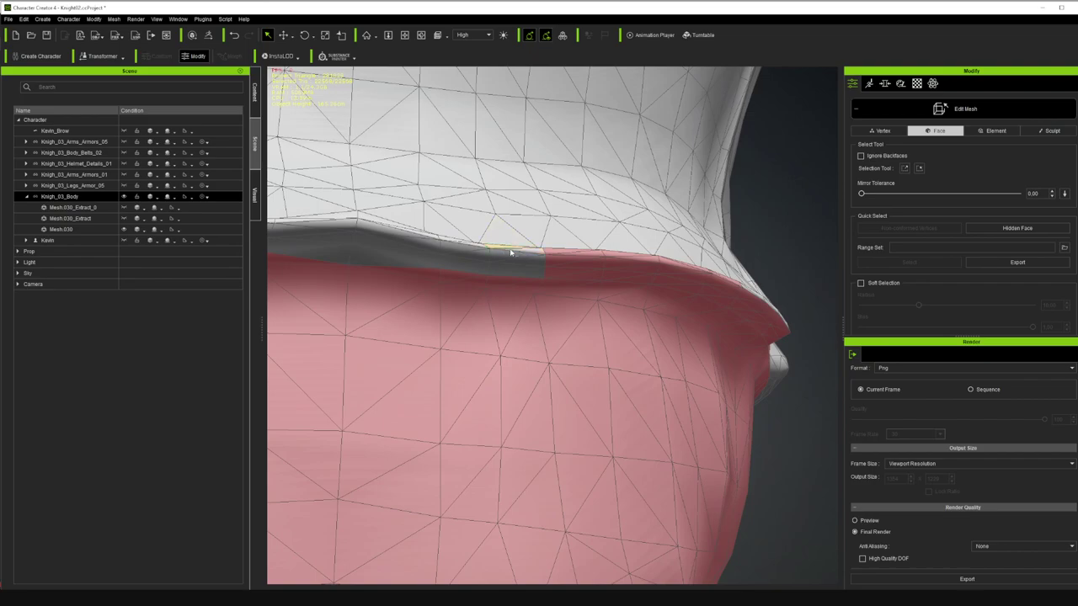
left_click(569, 268, "ctrl")
- Deselect the inner and outer rim faces along the arched stretch of hem approaching the far slit
left_click_drag(421, 35, 489, 200)
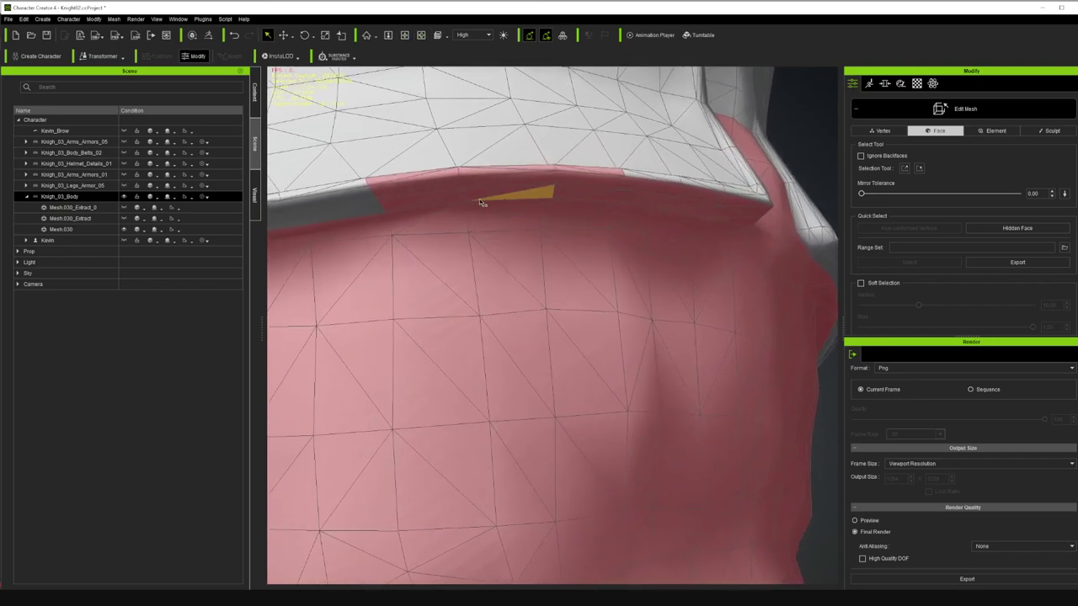
left_click(421, 201, "ctrl")
left_click(409, 181, "ctrl")
left_click(491, 192, "ctrl")
left_click(505, 172, "ctrl")
left_click(564, 187, "ctrl")
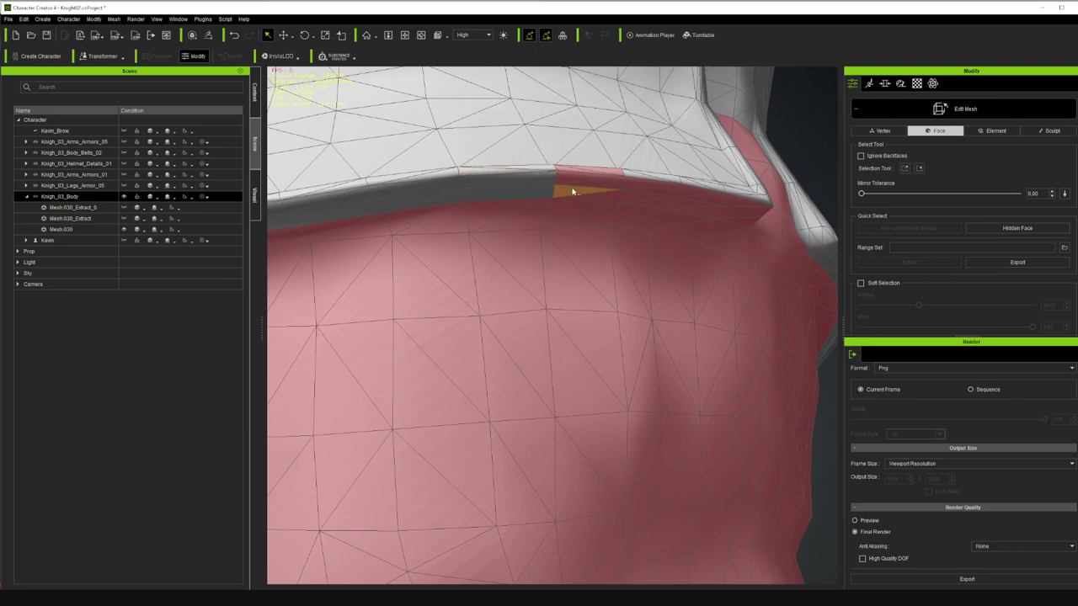
left_click(594, 175, "ctrl")
- Deselect the last hem rim and underside faces up to the corner at the far side slit
left_click(642, 193, "ctrl")
left_click(652, 184, "ctrl")
left_click(698, 190, "ctrl")
left_click(677, 207, "ctrl")
left_click(661, 203, "ctrl")
left_click(697, 212, "ctrl")
left_click(697, 212, "ctrl")
left_click(746, 207, "ctrl")
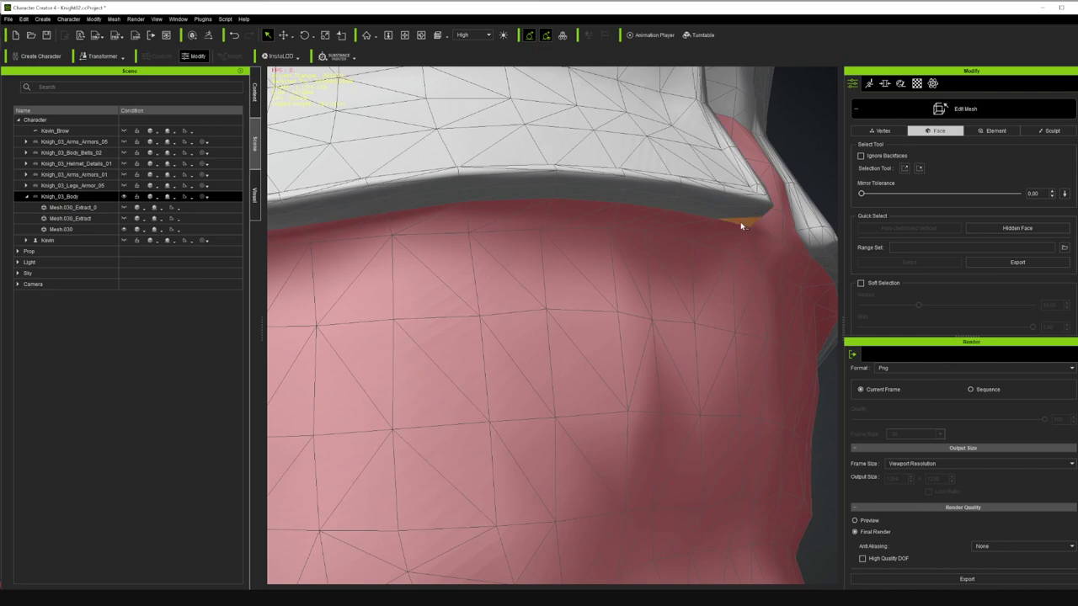
- Restore the stray unselected trouser faces just beneath the hem to the face selection
right_click_drag(674, 205, 537, 293)
left_click(391, 411, "ctrl")
left_click(408, 410, "ctrl")
left_click(421, 410, "ctrl")
left_click(430, 414, "ctrl")
left_click(430, 414, "ctrl")
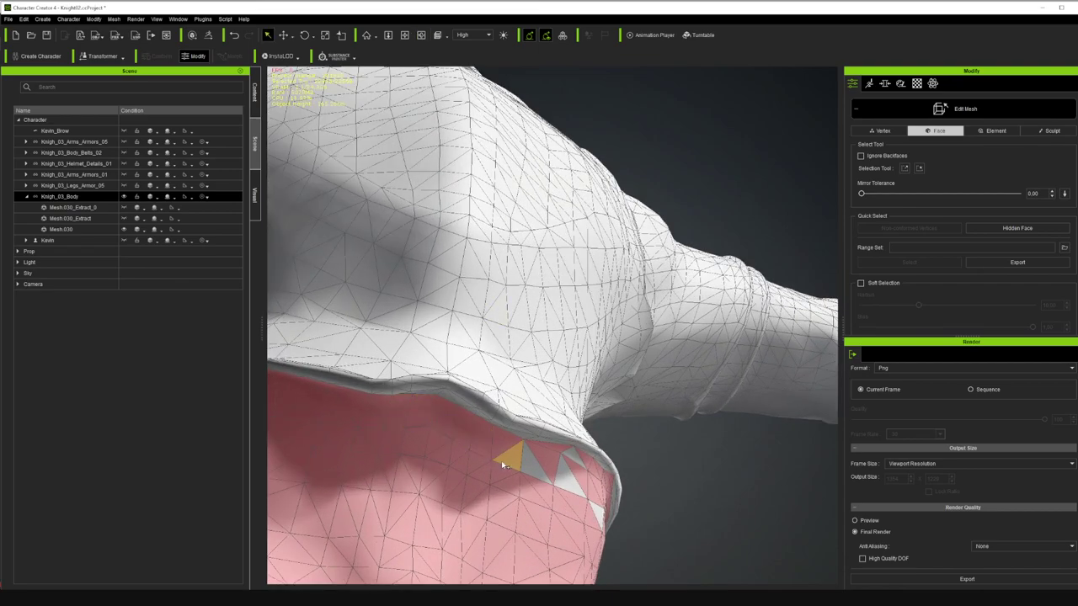
left_click(537, 468, "ctrl")
left_click(571, 481, "ctrl")
left_click(575, 459, "ctrl")
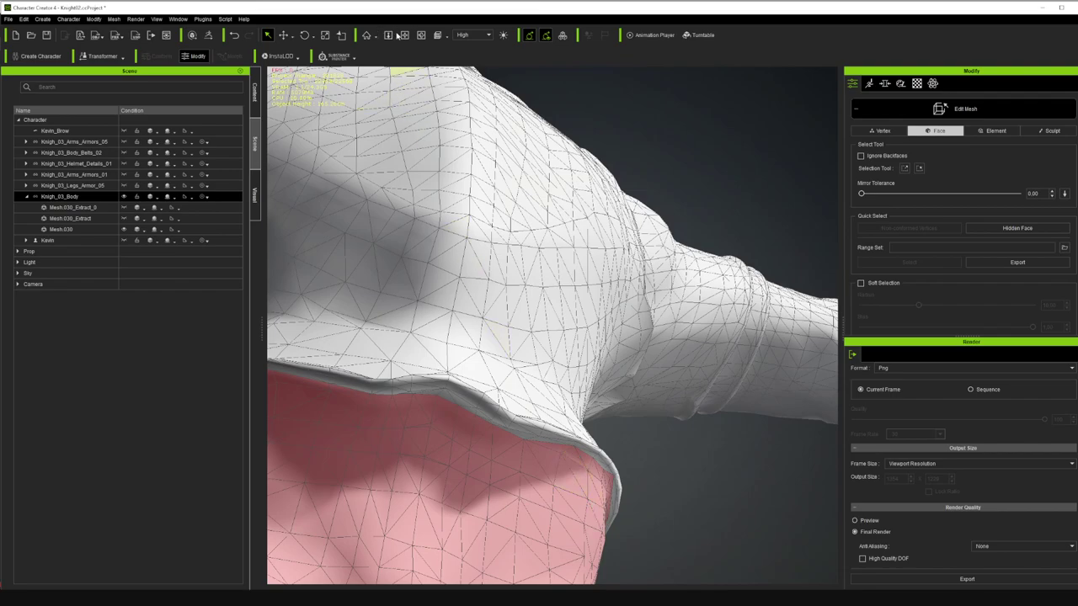
- Deselect the narrow tunic edge faces along the border of the far side slit, keeping the trouser faces inside the slit selected
left_click_drag(511, 235, 332, 354, "alt")
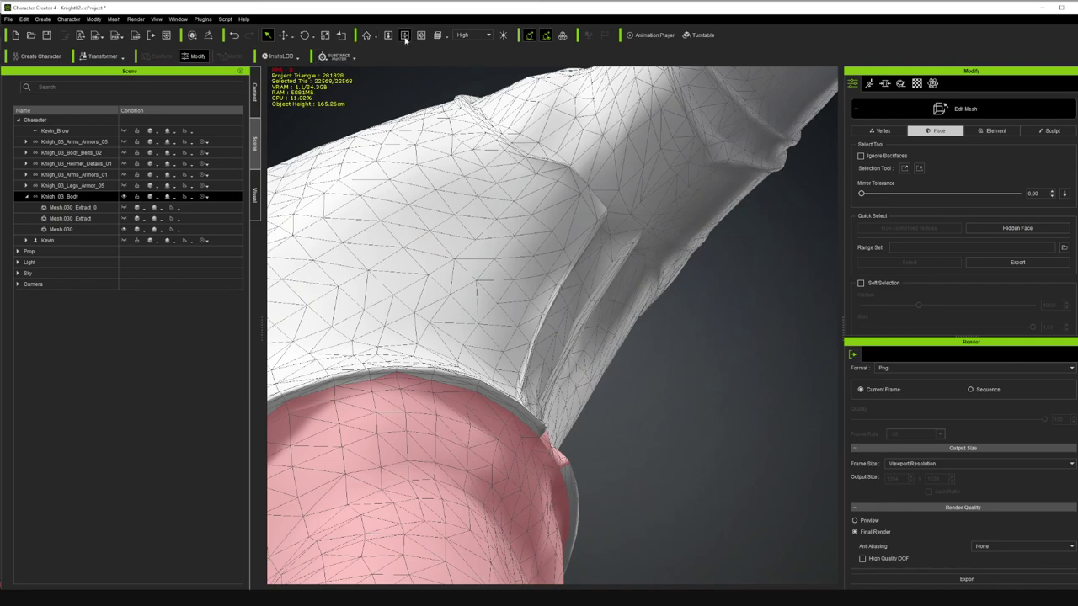
right_click_drag(469, 229, 445, 316)
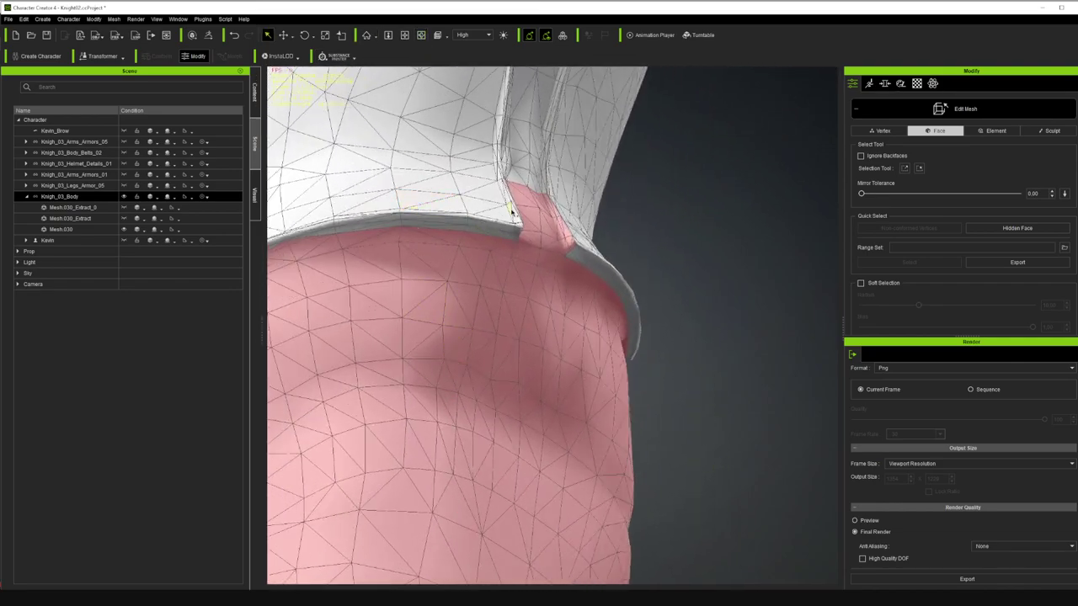
scroll(571, 189, "up", 2)
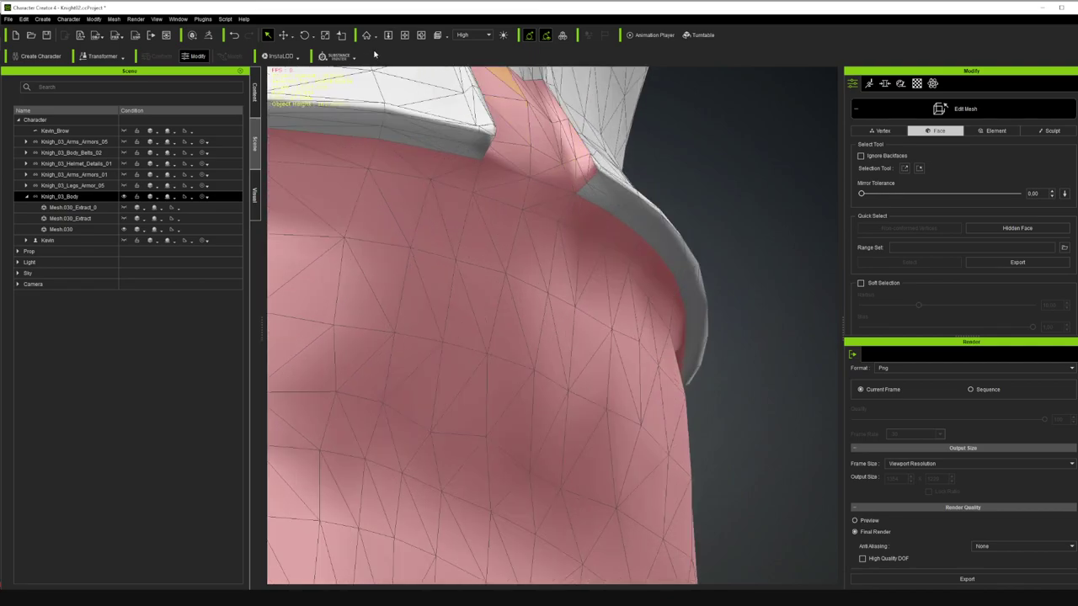
left_click(408, 37)
left_click_drag(556, 128, 522, 245)
scroll(526, 245, "up", 4)
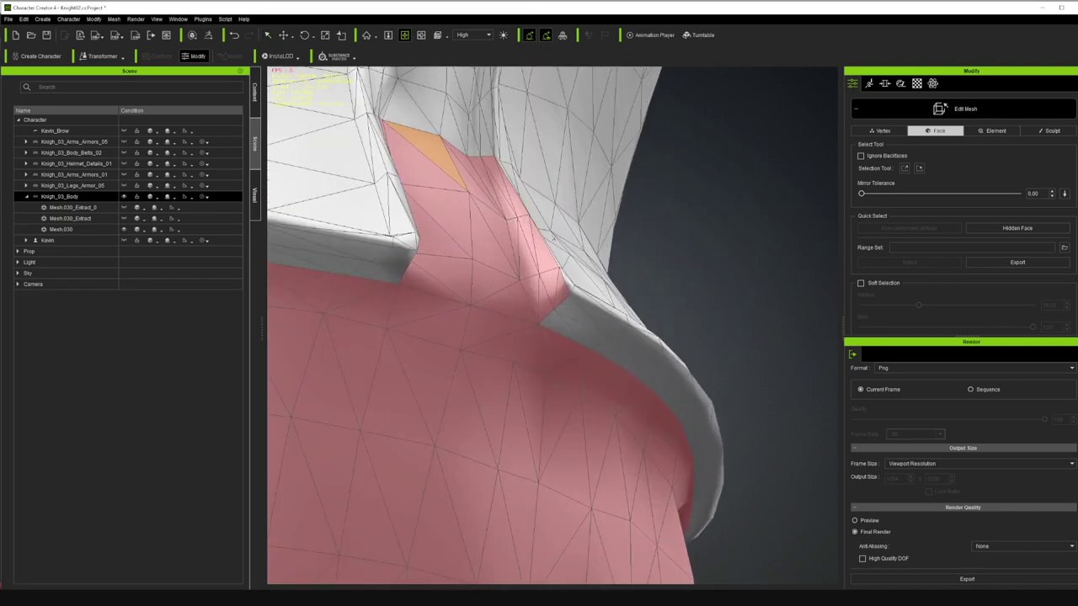
scroll(554, 239, "down", 4)
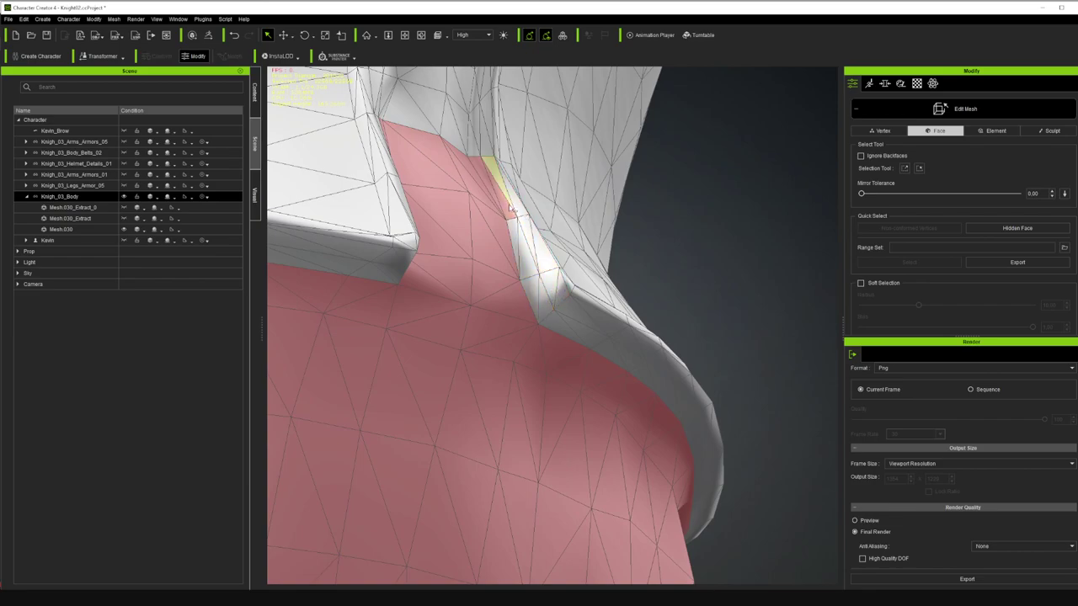
left_click(420, 36)
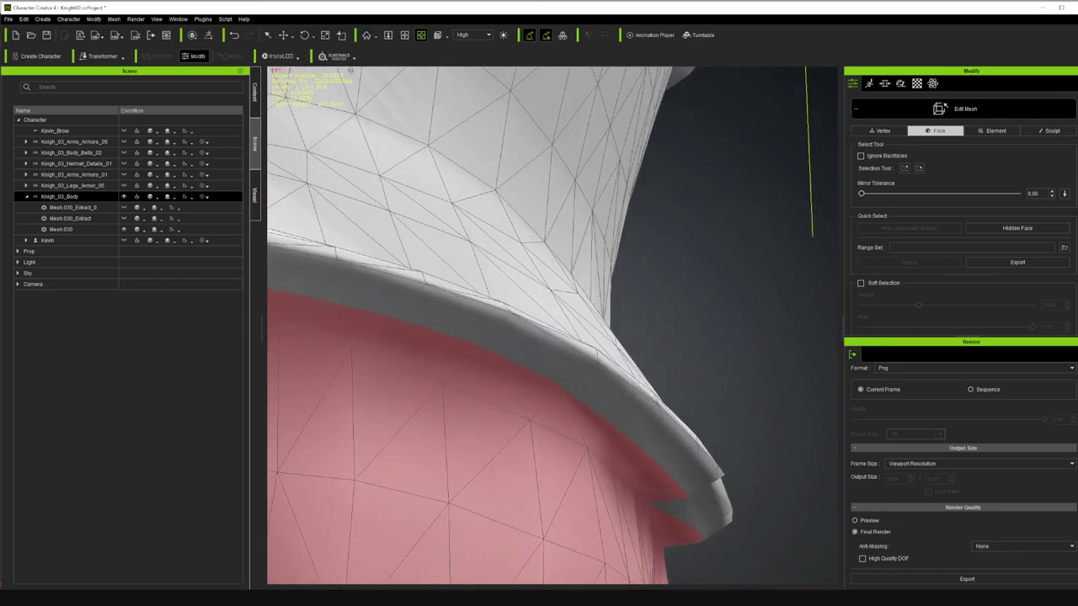
left_click(405, 35)
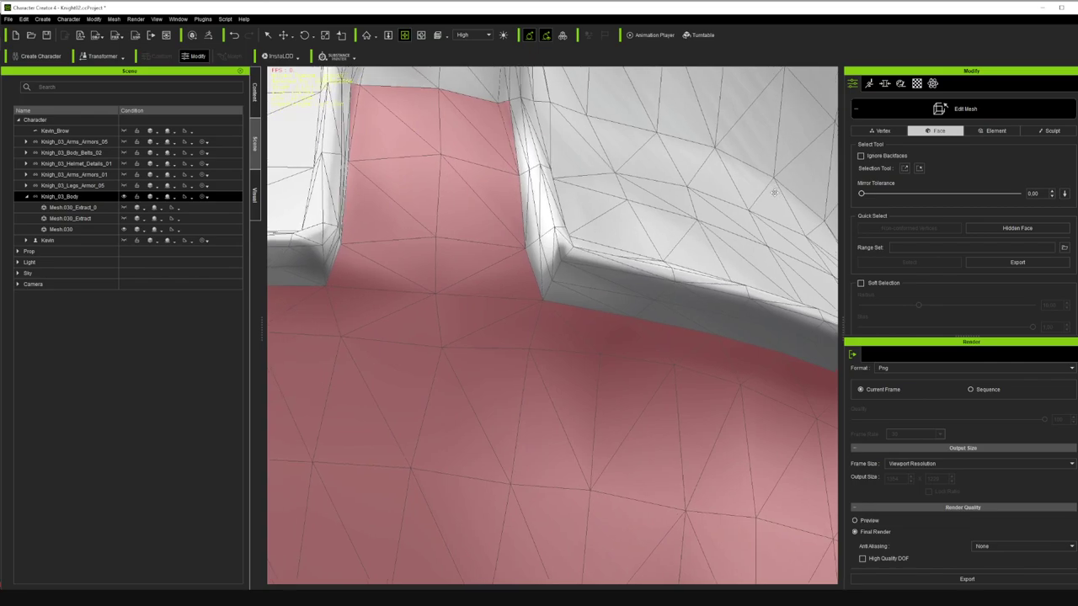
- Examine the trouser selection and hem boundary from several sides for wrongly selected or missed faces
scroll(538, 207, "down", 10)
mouse_move(540, 208)
right_mouse_down()
mouse_move(539, 220)
mouse_move(542, 211)
right_mouse_up()
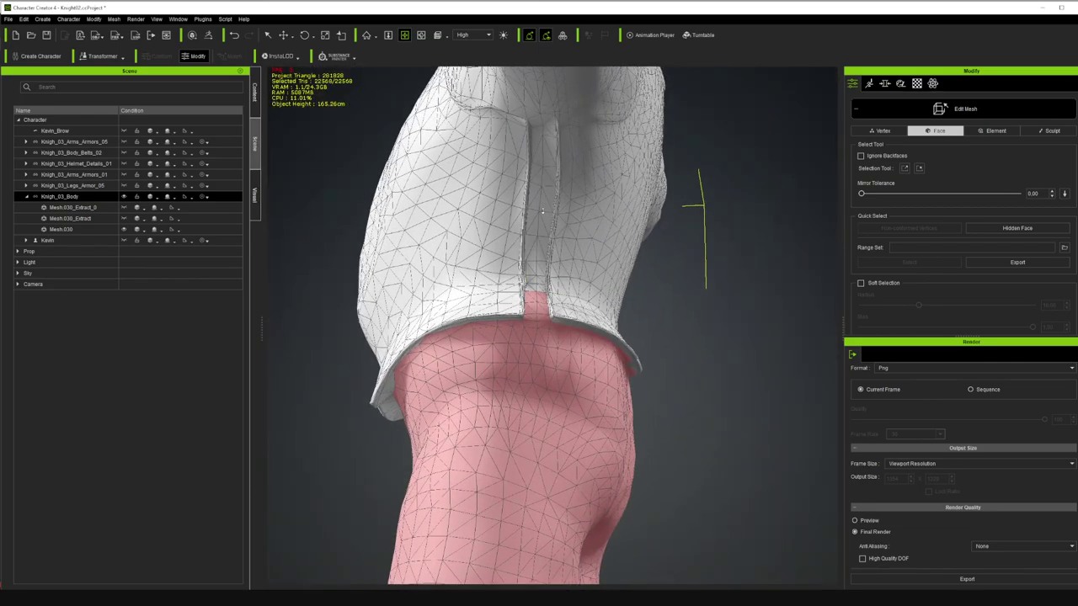
right_click_drag(622, 274, 652, 300)
right_click_drag(509, 305, 727, 323)
right_click_drag(520, 324, 490, 330)
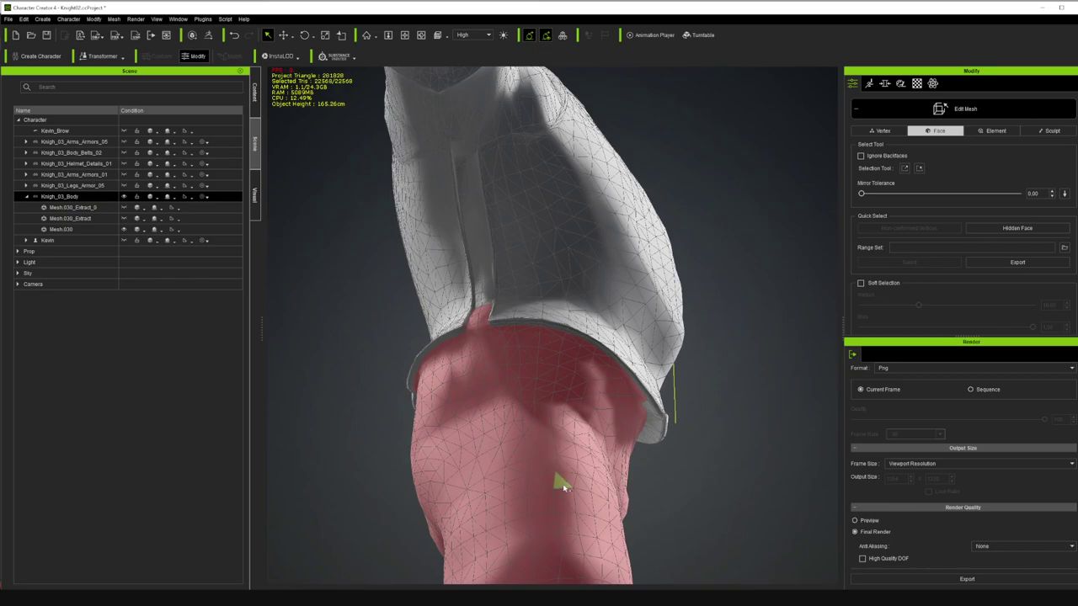
scroll(489, 411, "down", 6)
scroll(498, 409, "up", 4)
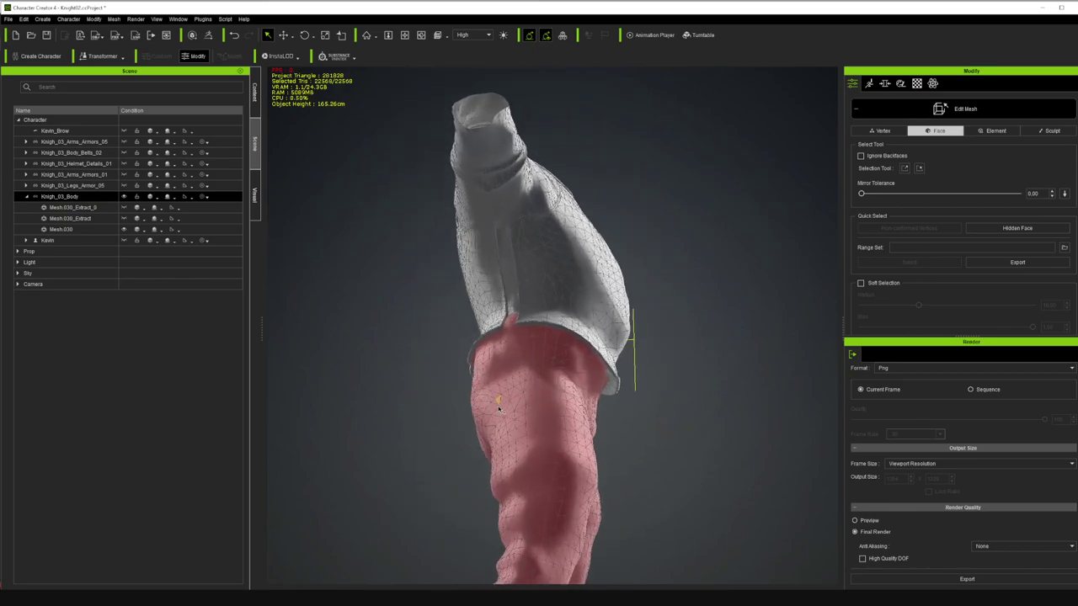
right_click_drag(341, 329, 384, 325)
scroll(383, 325, "down", 10)
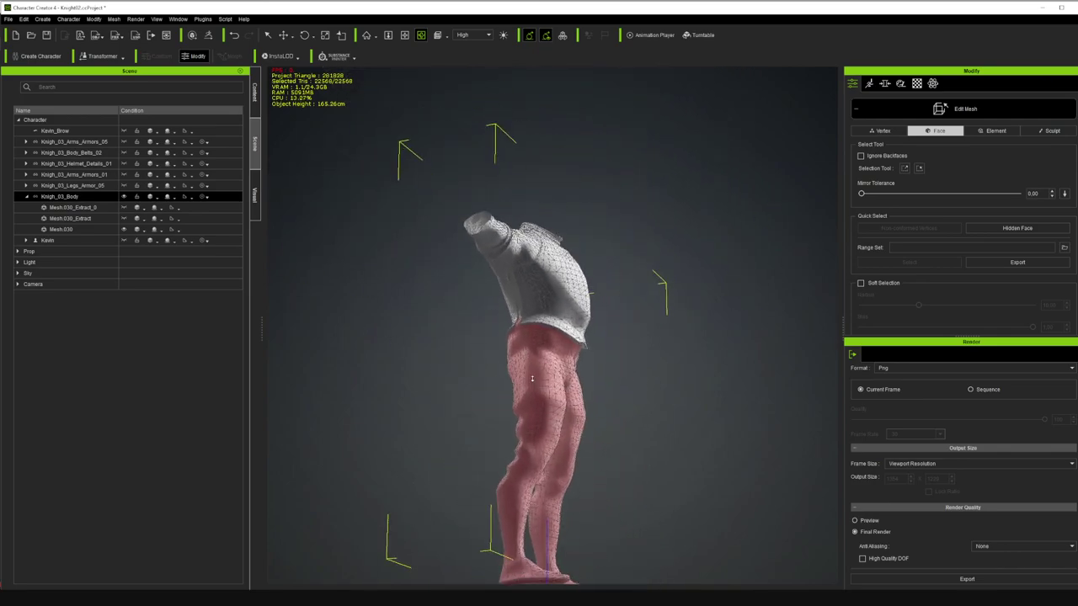
scroll(532, 379, "up", 10)
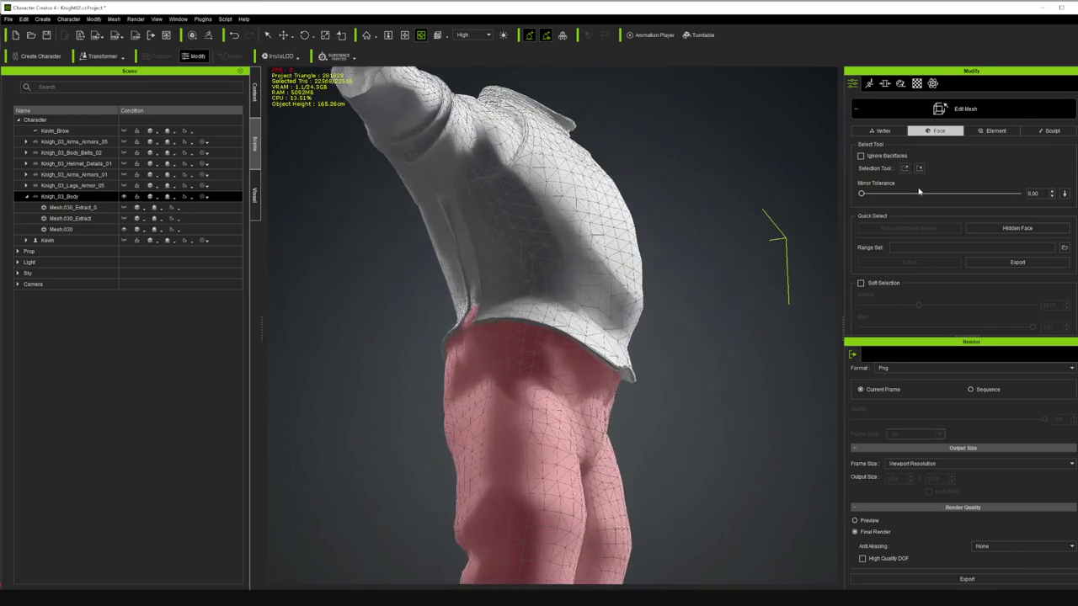
- Extract the selected trouser faces into a separate mesh and hide the new mesh to leave the torso showing
scroll(918, 192, "down", 5)
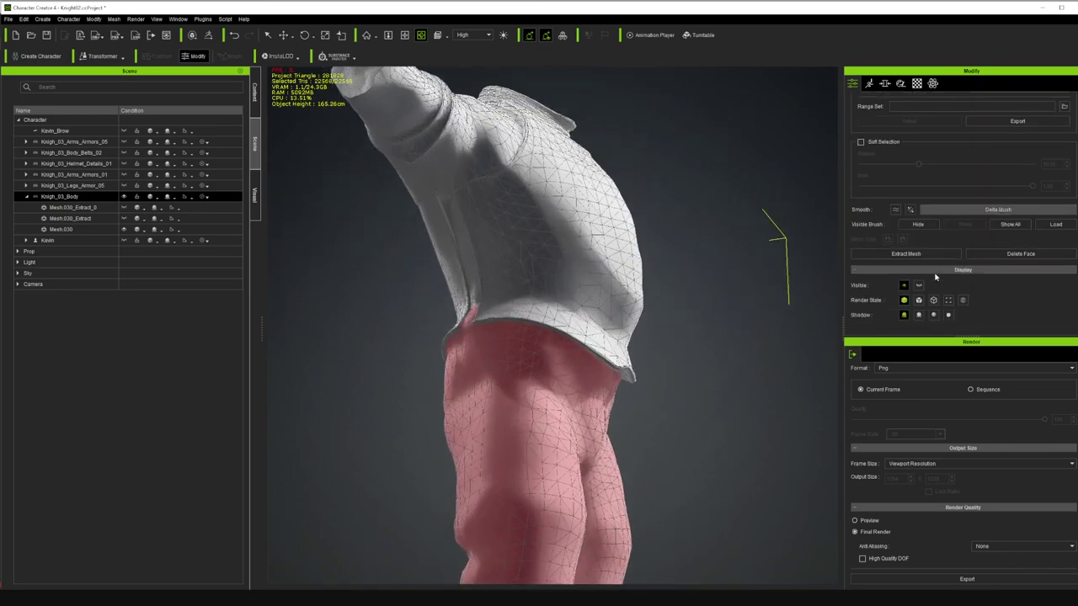
left_click(905, 254)
left_click(555, 322)
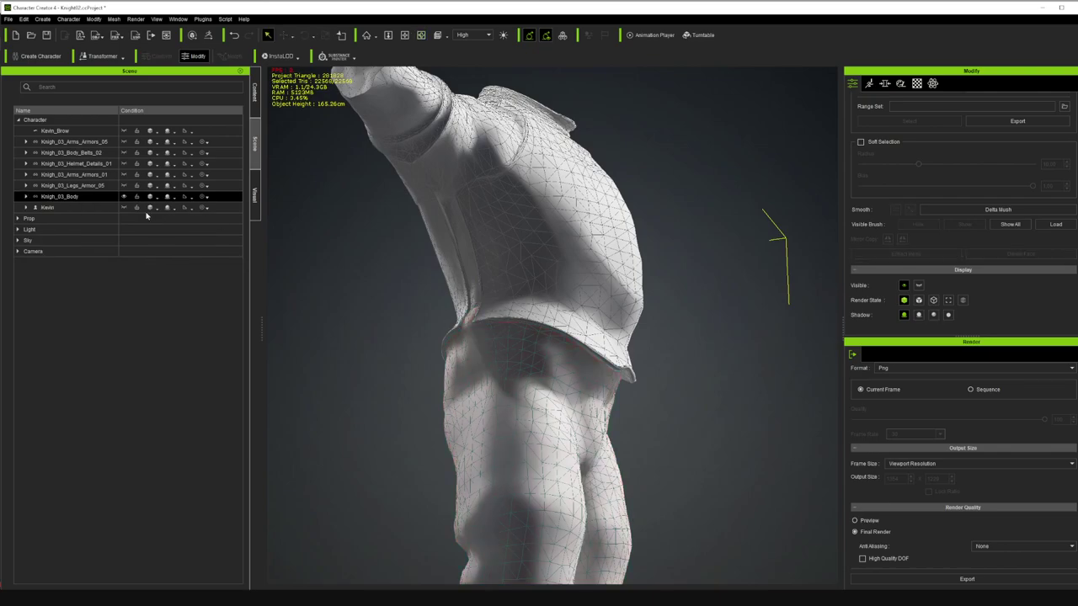
left_click(124, 210)
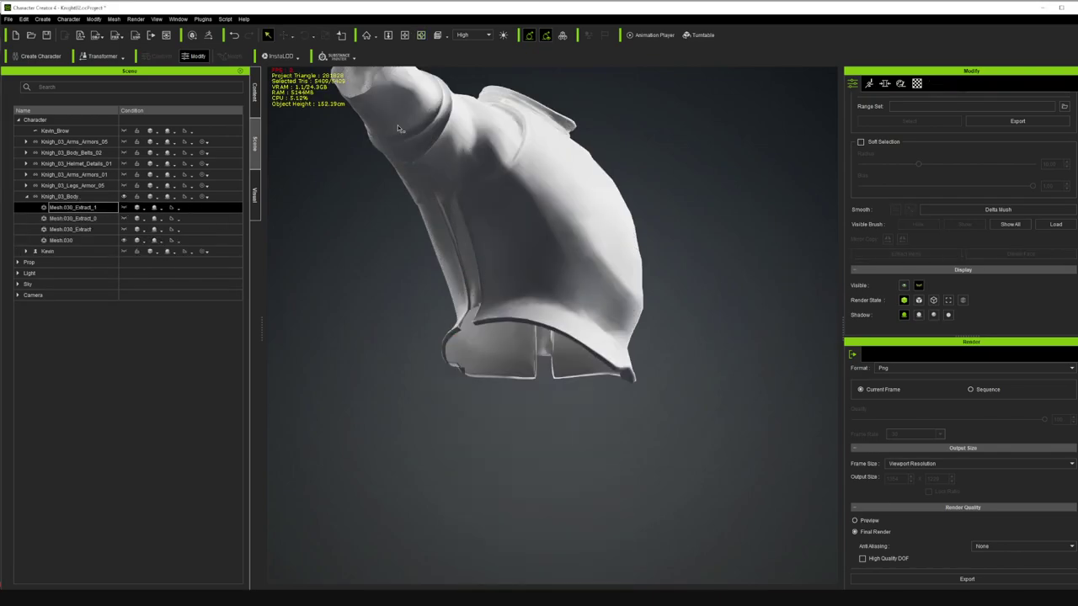
right_click_drag(638, 236, 362, 249)
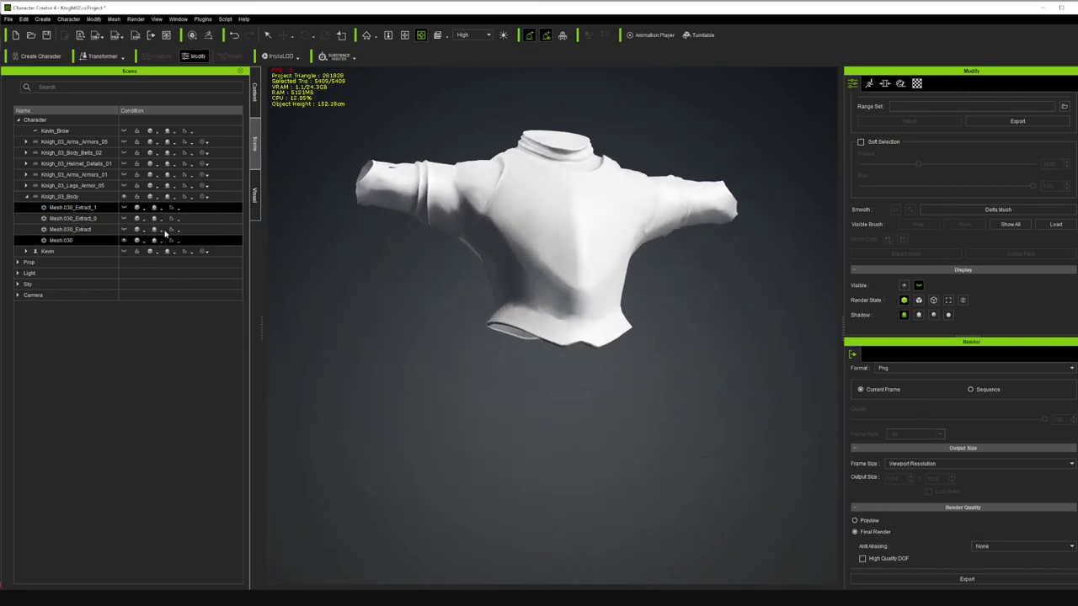
- Check the extracted trouser mesh by toggling its visibility and rename it Pants
left_click(123, 208)
left_click(124, 208)
double_click(107, 210)
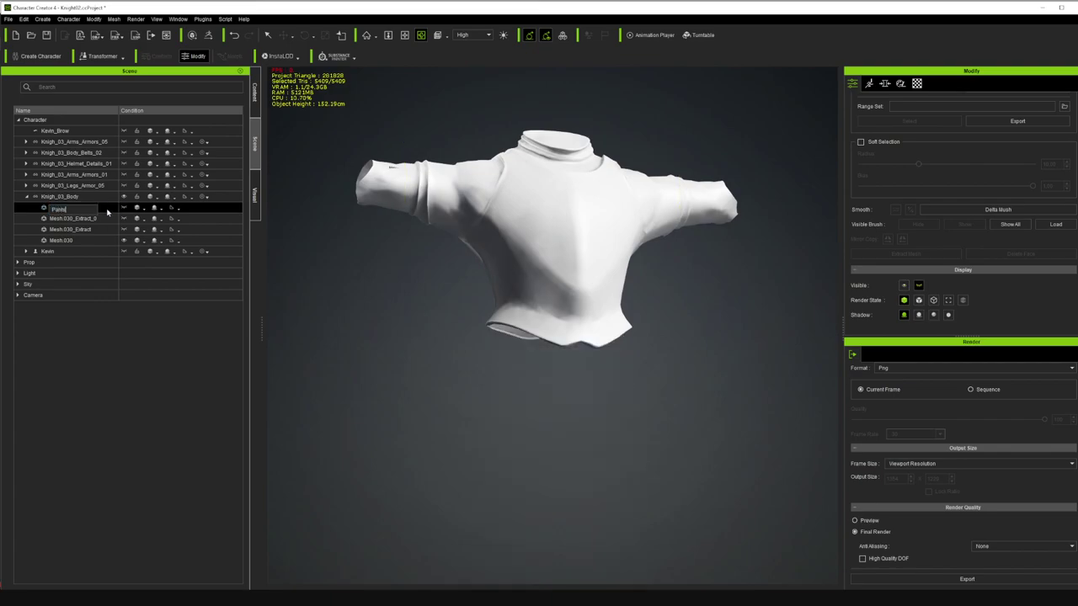
key("Return")
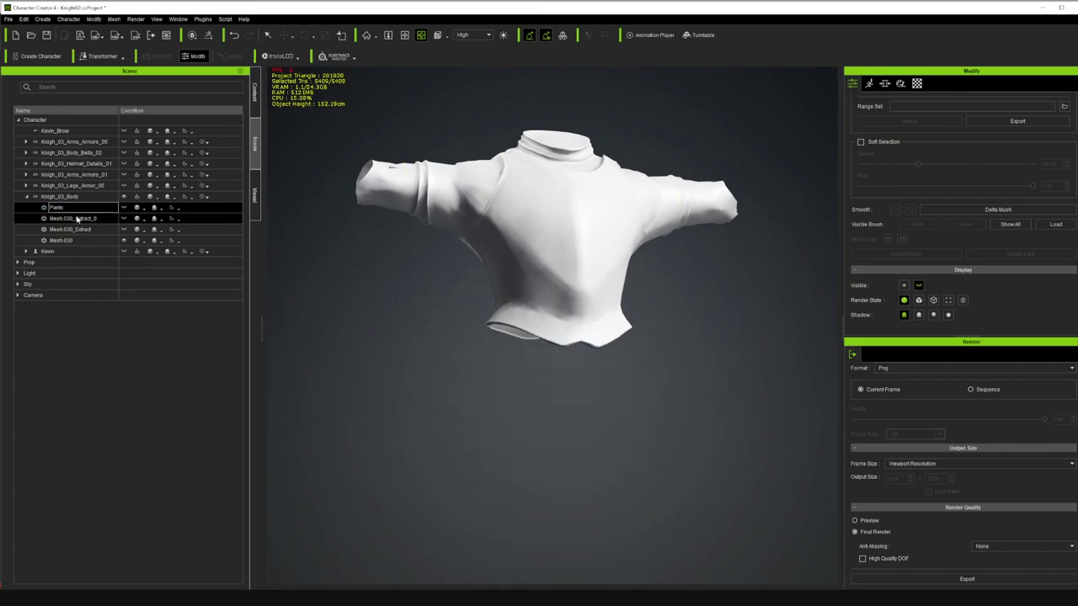
- Identify Mesh.030_Extract_0 by toggling its visibility and rename it Gloves_1
left_click(125, 219)
left_click(125, 219)
double_click(102, 221)
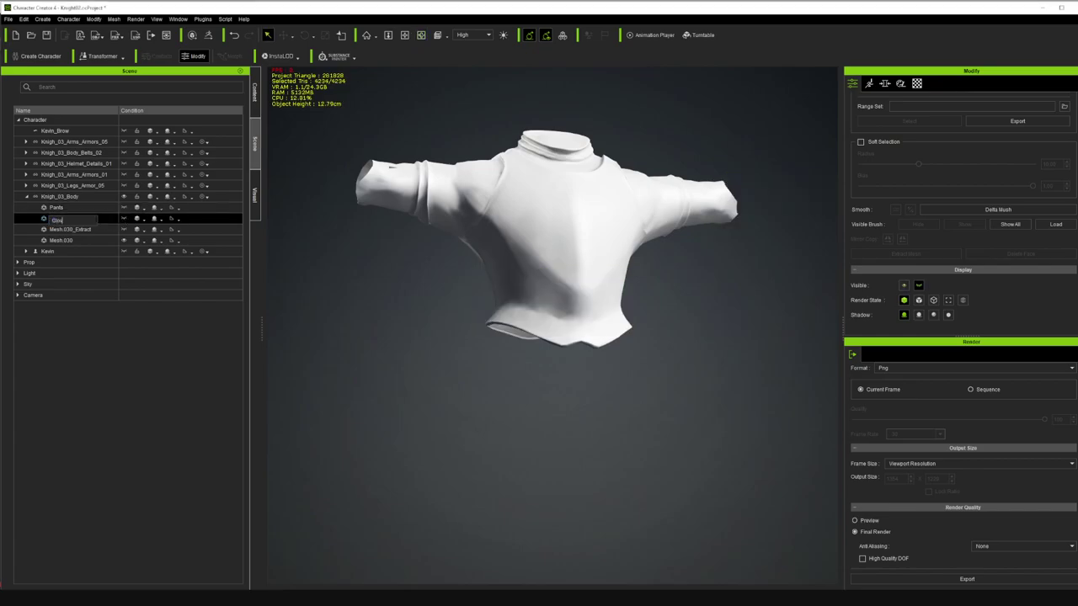
type("Gloves_1")
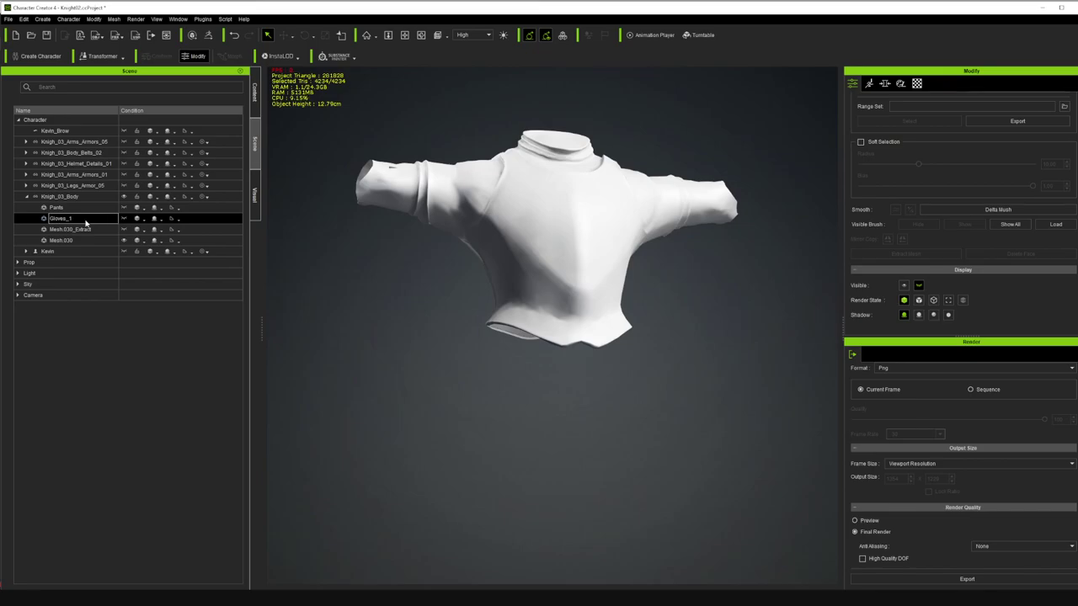
- Rename the Mesh.030_Extract submesh as Gloves_2
left_click(72, 231)
left_click(72, 231)
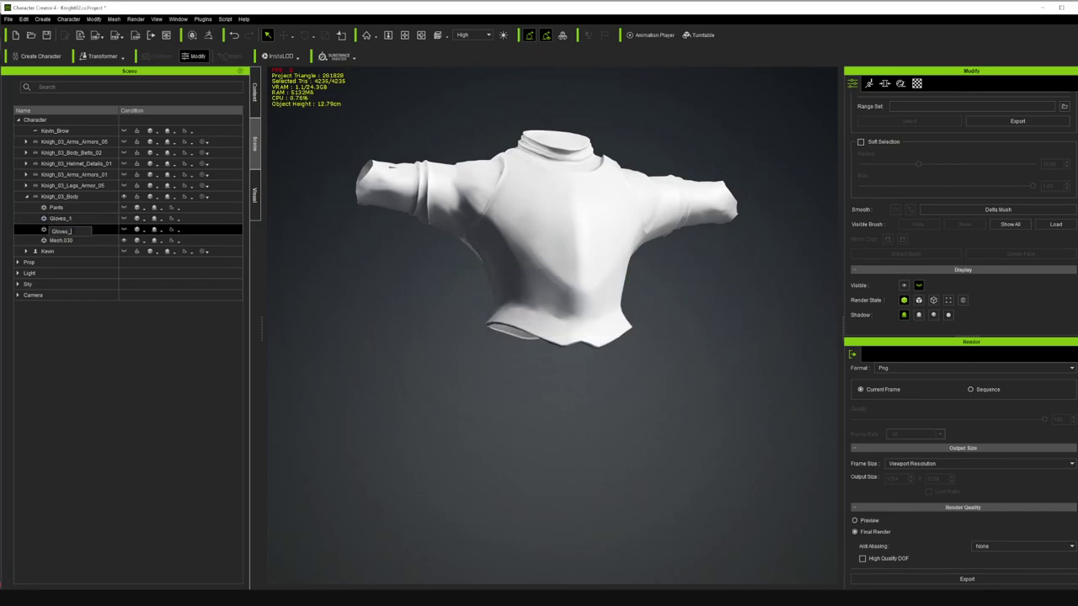
type("Gloves_2")
key("Return")
left_click(92, 219, "ctrl")
left_click(92, 219, "ctrl")
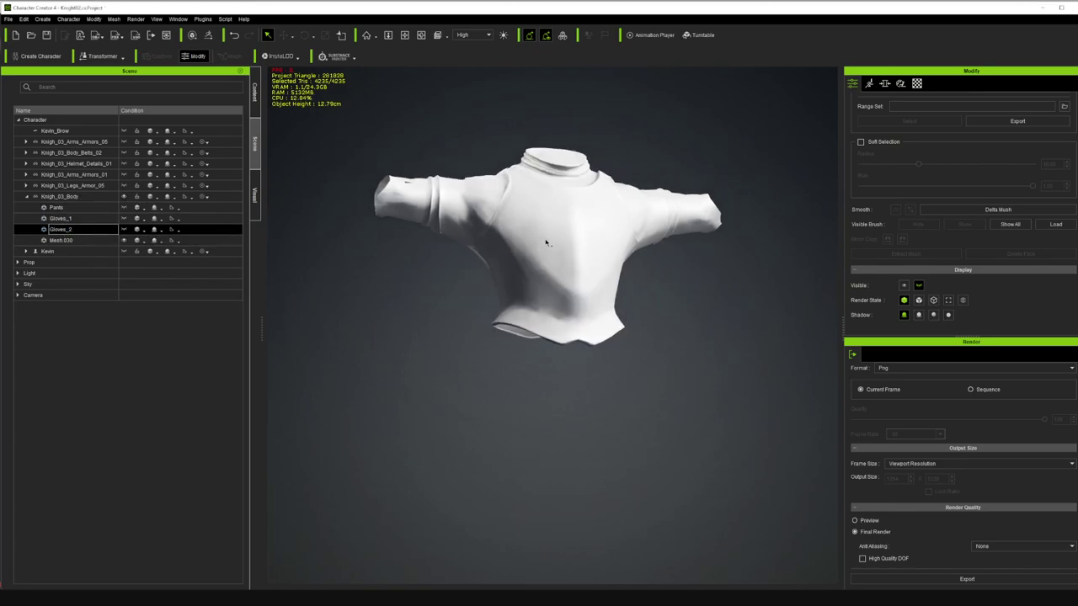
- Make the Pants mesh visible beneath the front of the torso
scroll(543, 249, "up", 2)
scroll(540, 253, "up", 2)
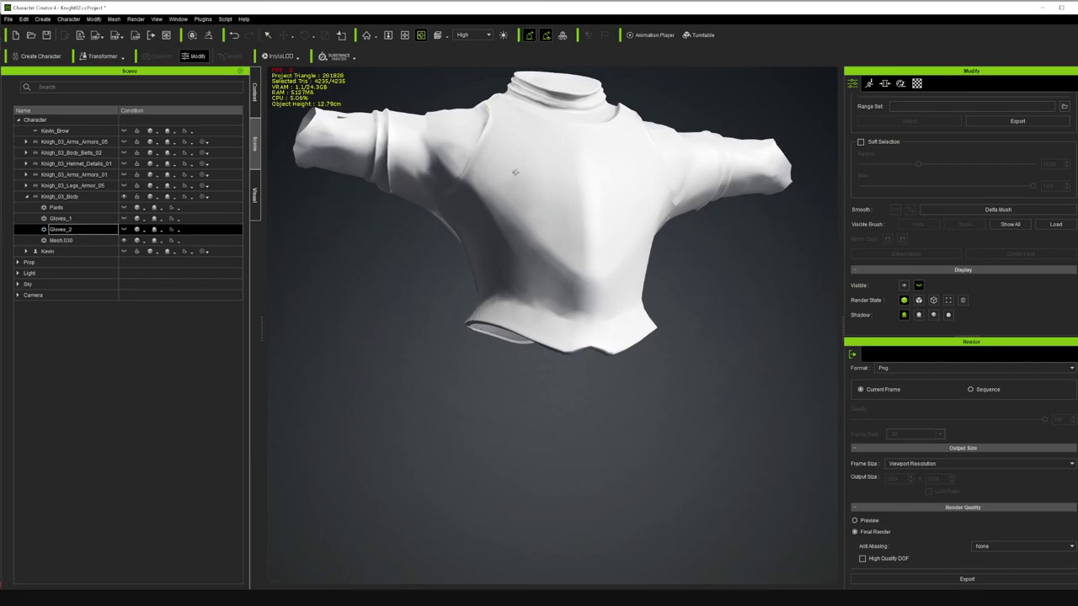
right_click_drag(516, 173, 512, 274)
left_click(126, 208)
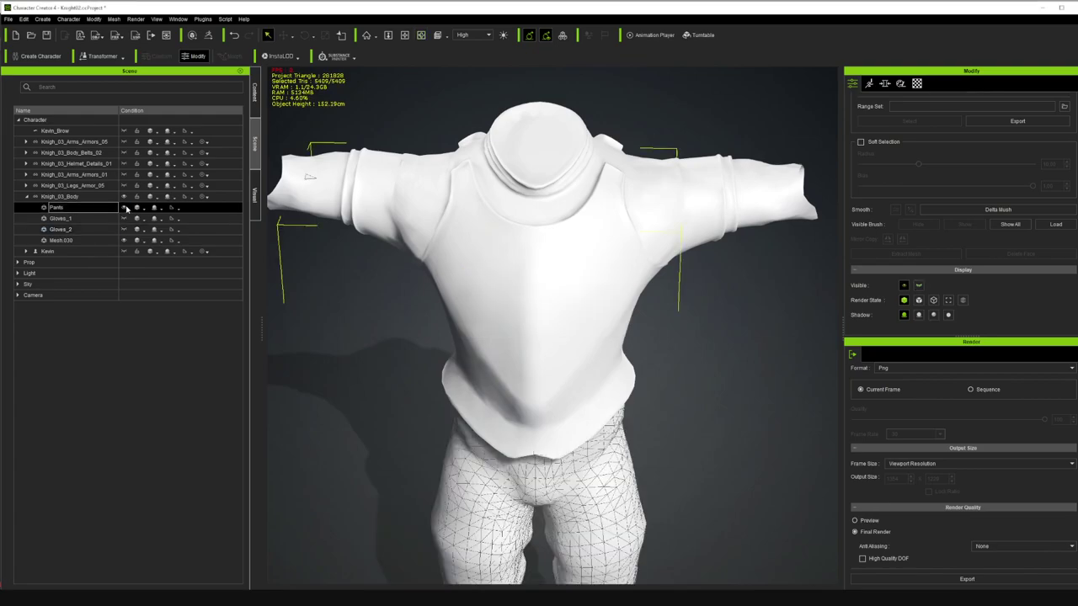
- Select the stray triangle beside the forearm in the Pants mesh and extract it into its own mesh
scroll(295, 139, "up", 2)
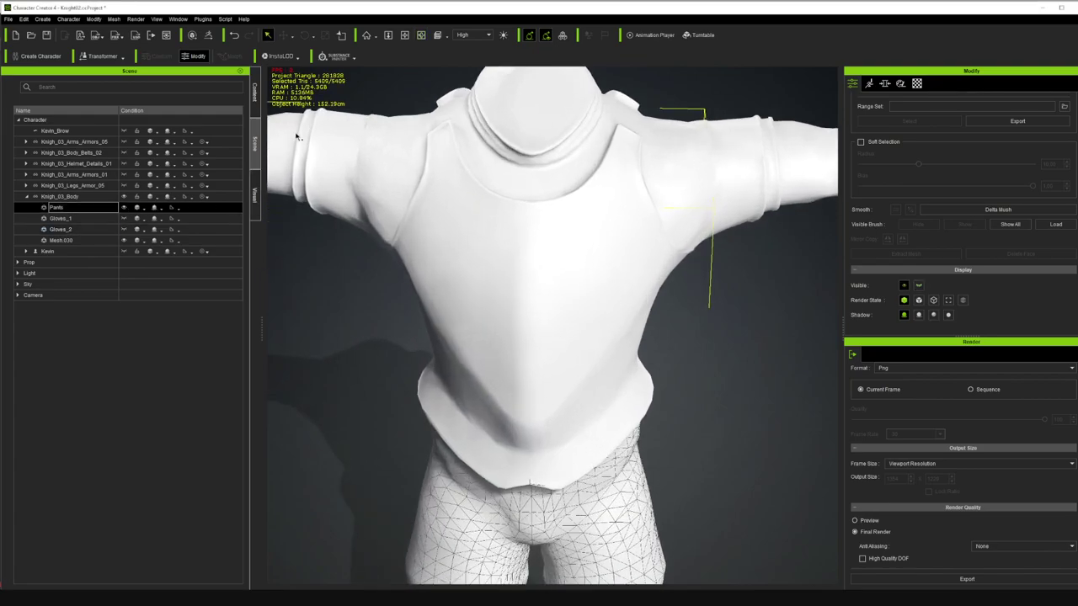
left_click(404, 37)
left_click_drag(317, 135, 569, 209)
scroll(610, 200, "up", 4)
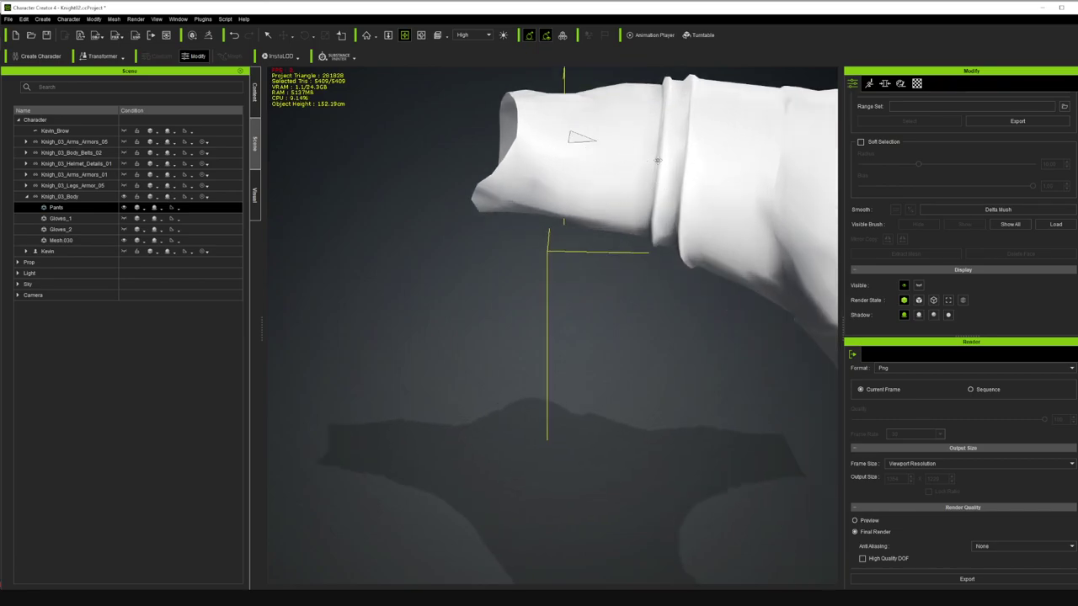
scroll(933, 249, "up", 5)
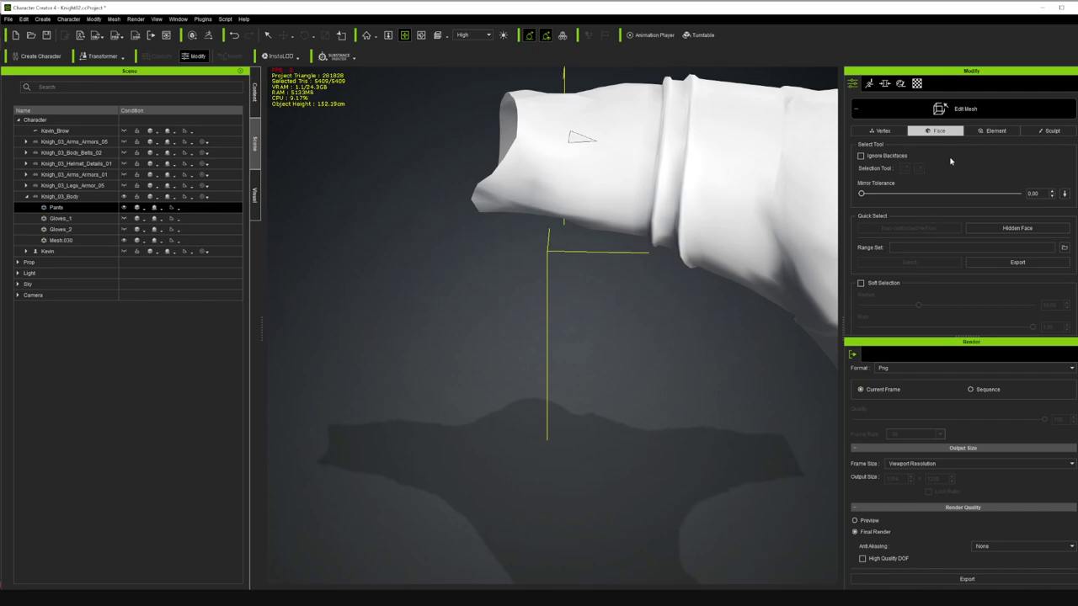
left_click_drag(487, 106, 366, 48)
left_click(269, 35)
left_click_drag(413, 103, 504, 204)
scroll(894, 216, "down", 5)
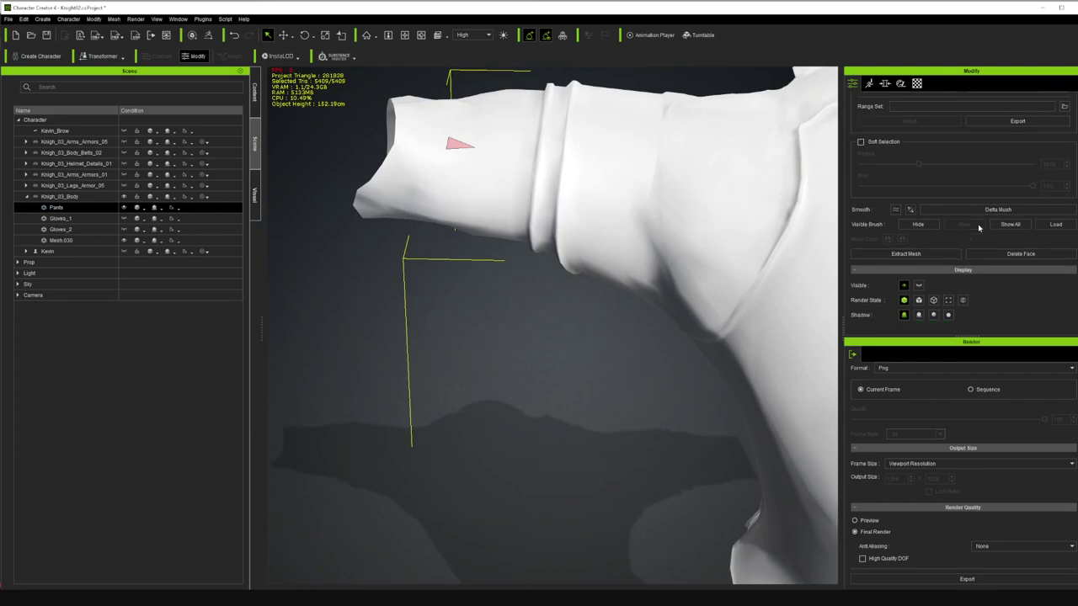
left_click(926, 257)
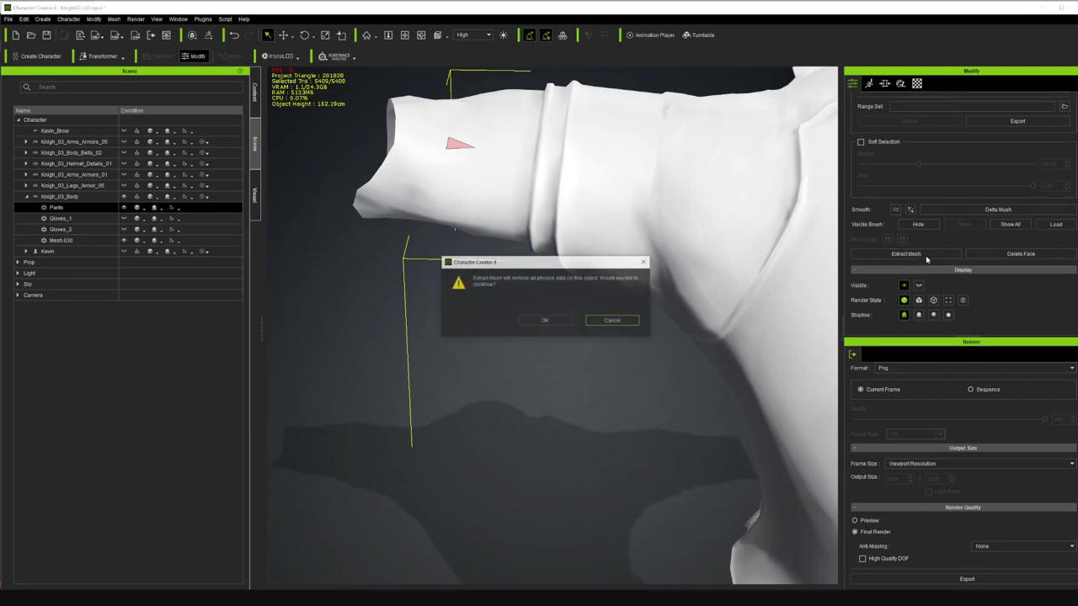
left_click(559, 321)
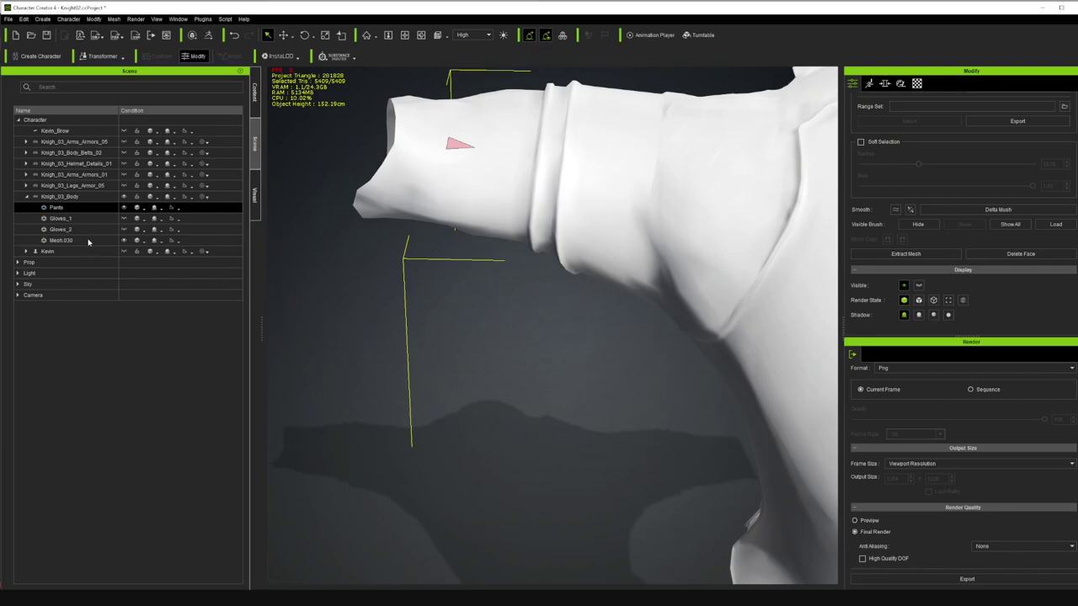
- Hide the Pants mesh and inspect the remaining torso mesh around the arms, chest and hem
left_click(124, 219)
scroll(467, 271, "down", 5)
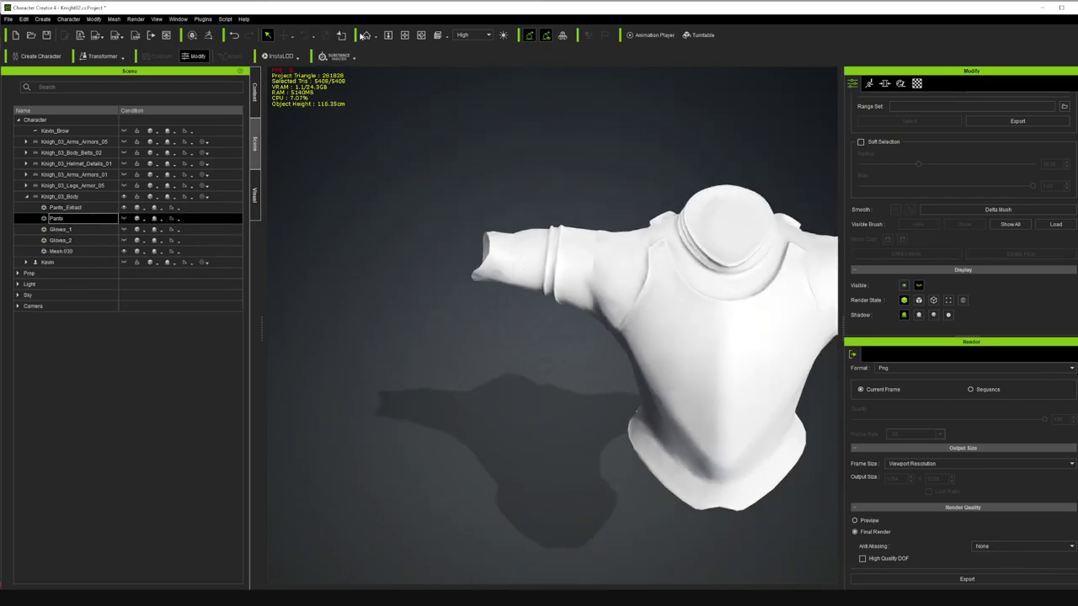
left_click_drag(661, 218, 416, 167)
left_click_drag(362, 194, 433, 178)
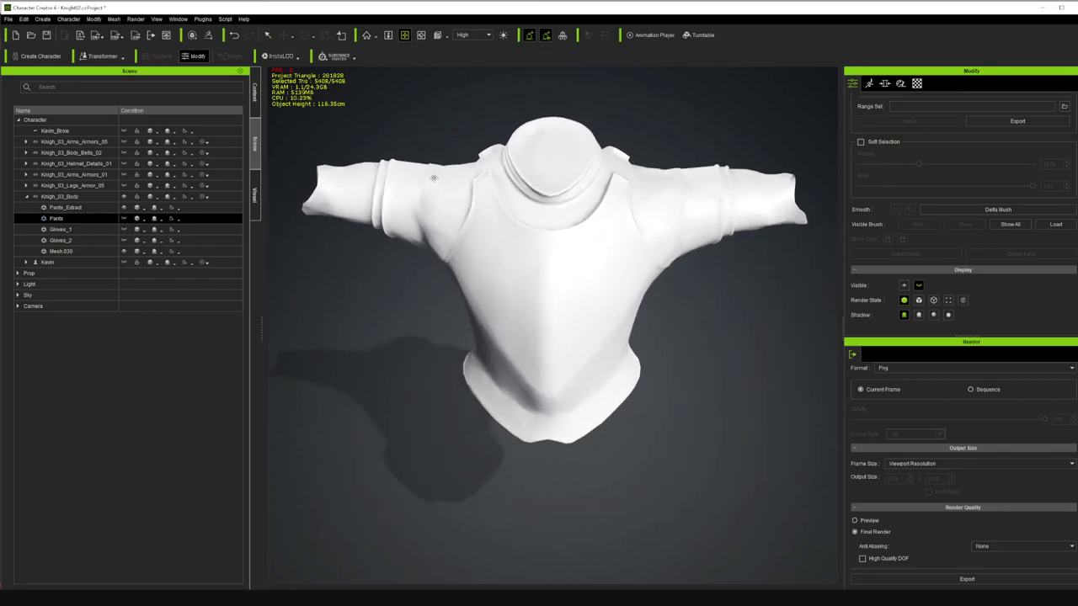
right_click_drag(419, 86, 535, 226)
scroll(582, 225, "up", 5)
right_click_drag(553, 126, 531, 170)
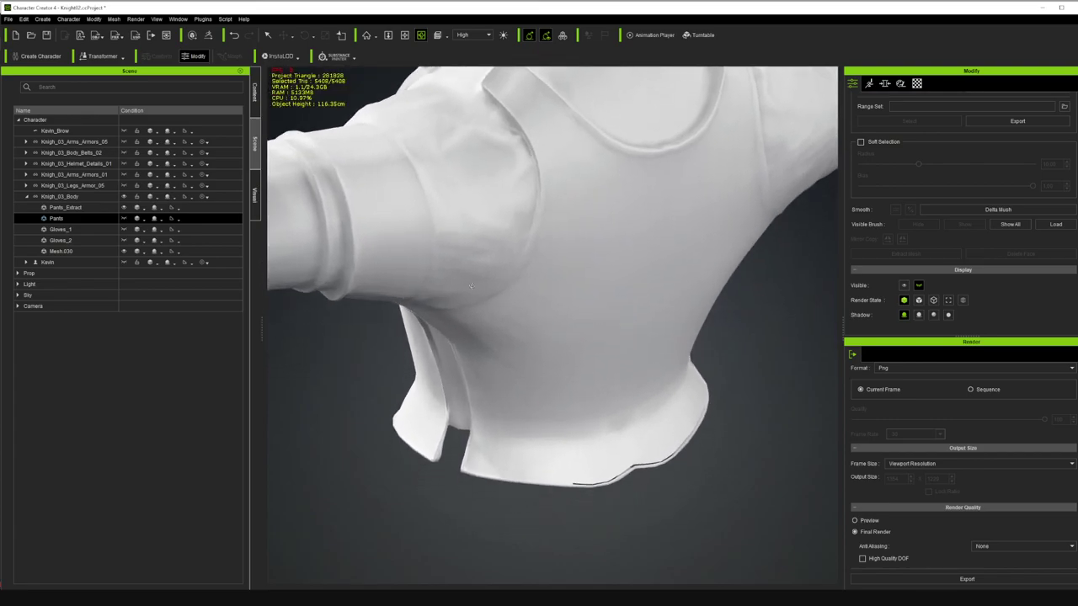
- Rename the Pants_Extract submesh as Chest_Fix
left_click(72, 251)
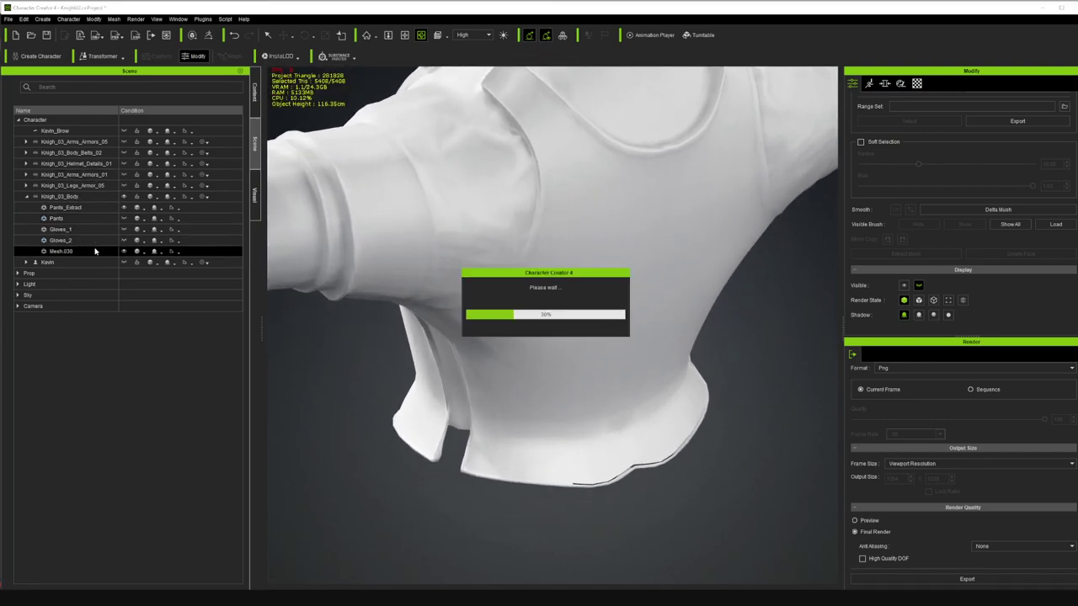
left_click(71, 208, "ctrl")
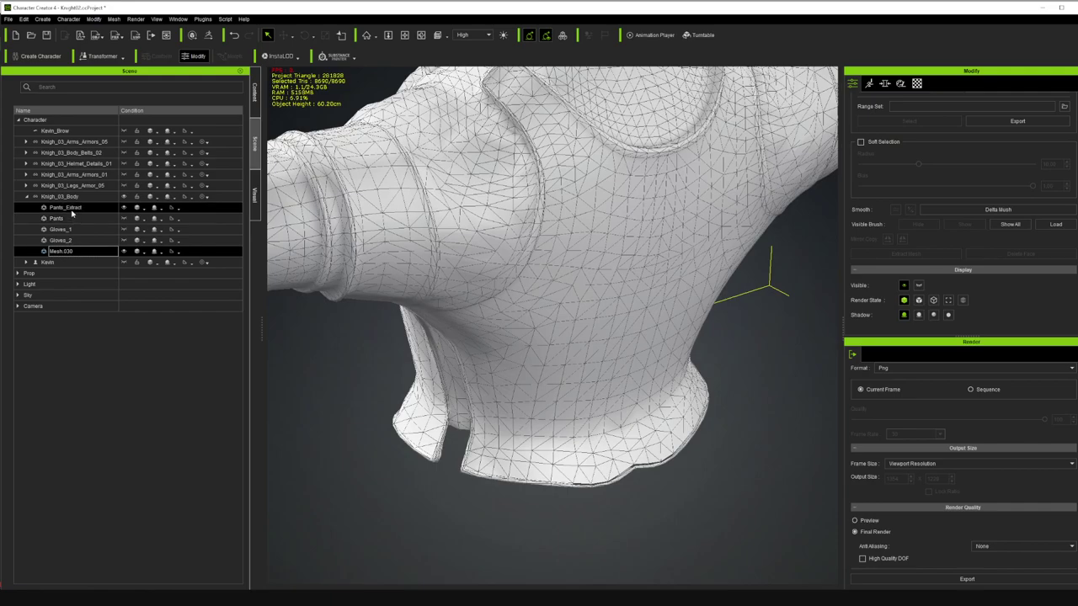
left_click(73, 208)
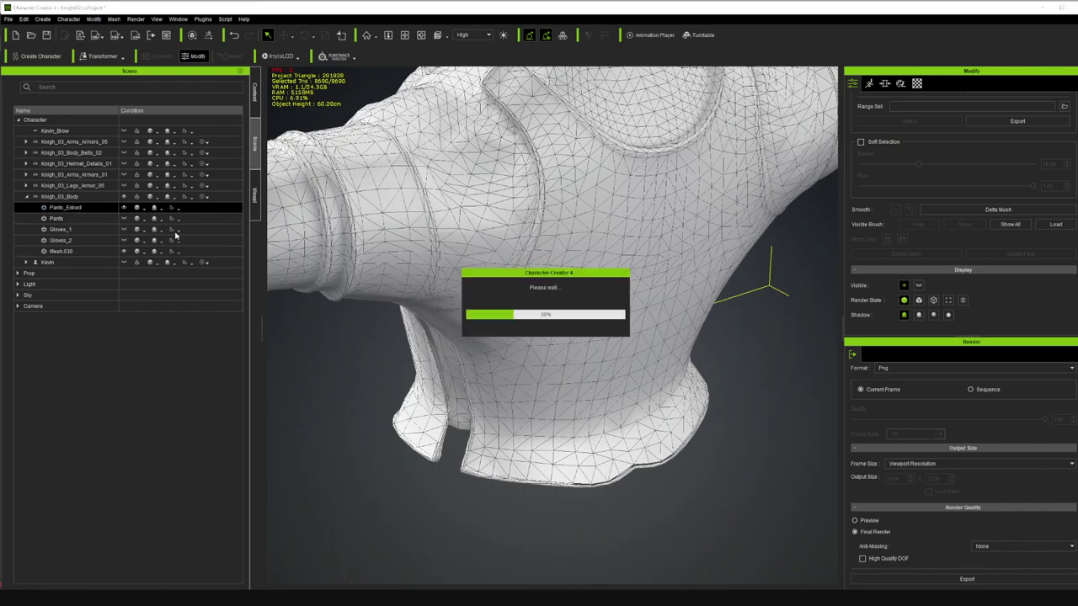
double_click(68, 208)
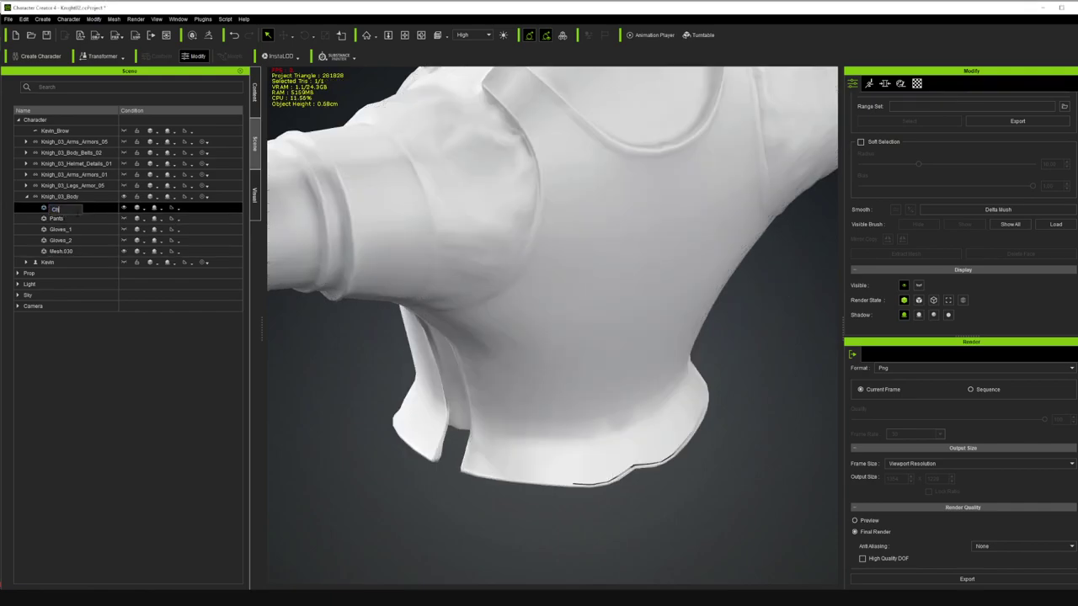
type("Chest_Fix")
- Select the Mesh.030 torso and examine its wireframe around the armpit, sleeve seam and side slit
left_click(67, 251)
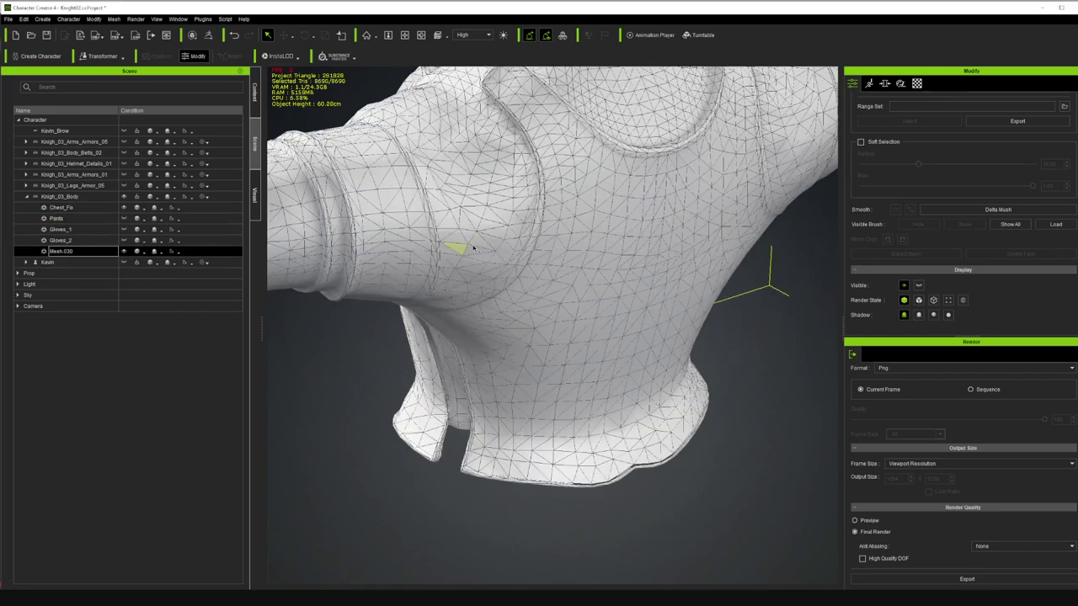
scroll(640, 168, "up", 10)
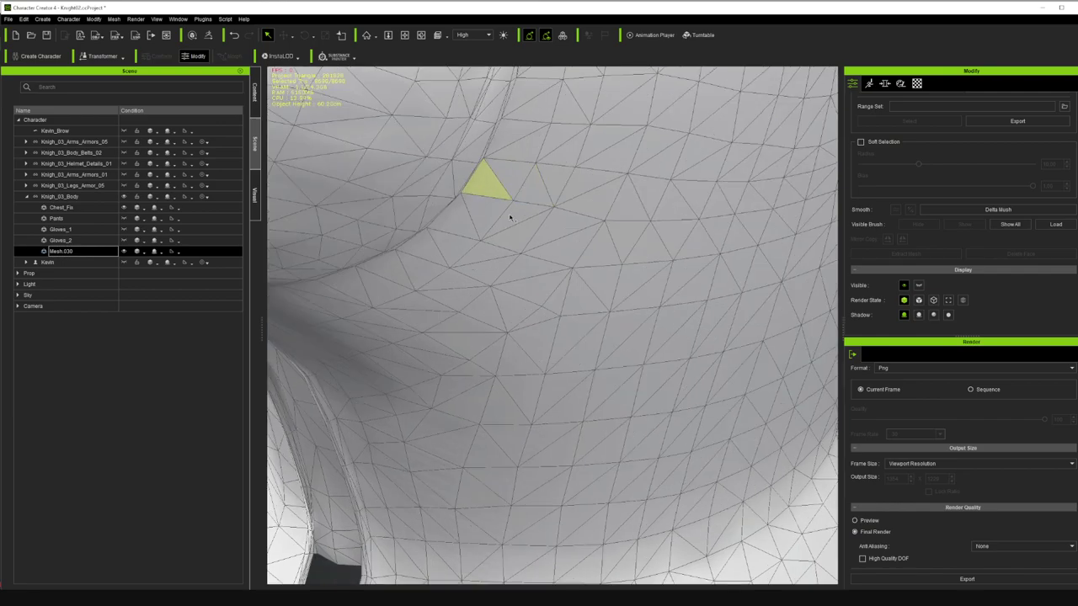
right_click_drag(422, 161, 466, 140)
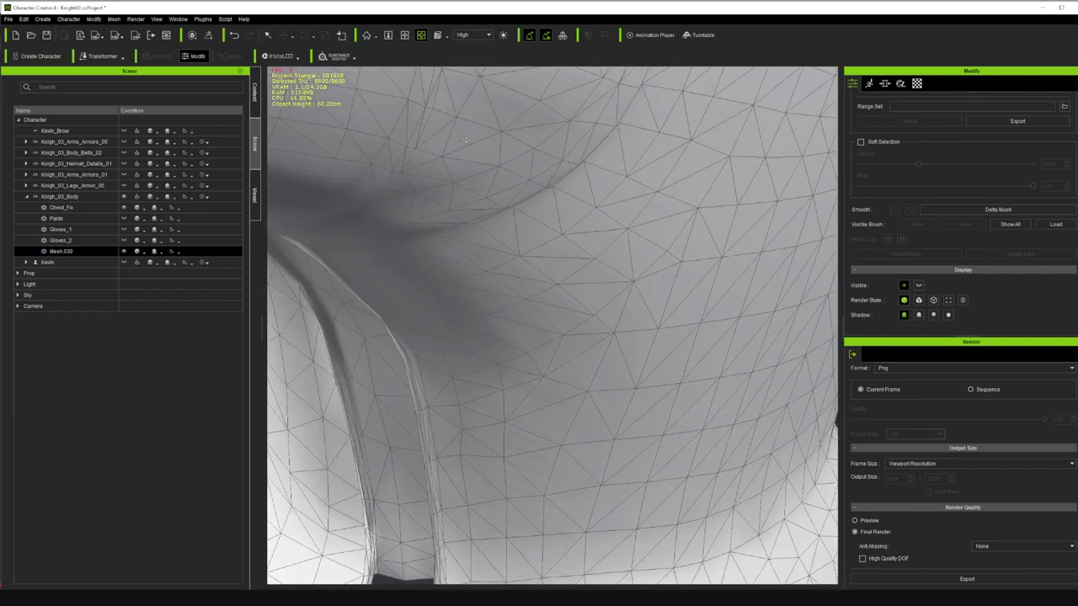
left_click(405, 36)
left_click_drag(529, 83, 645, 219)
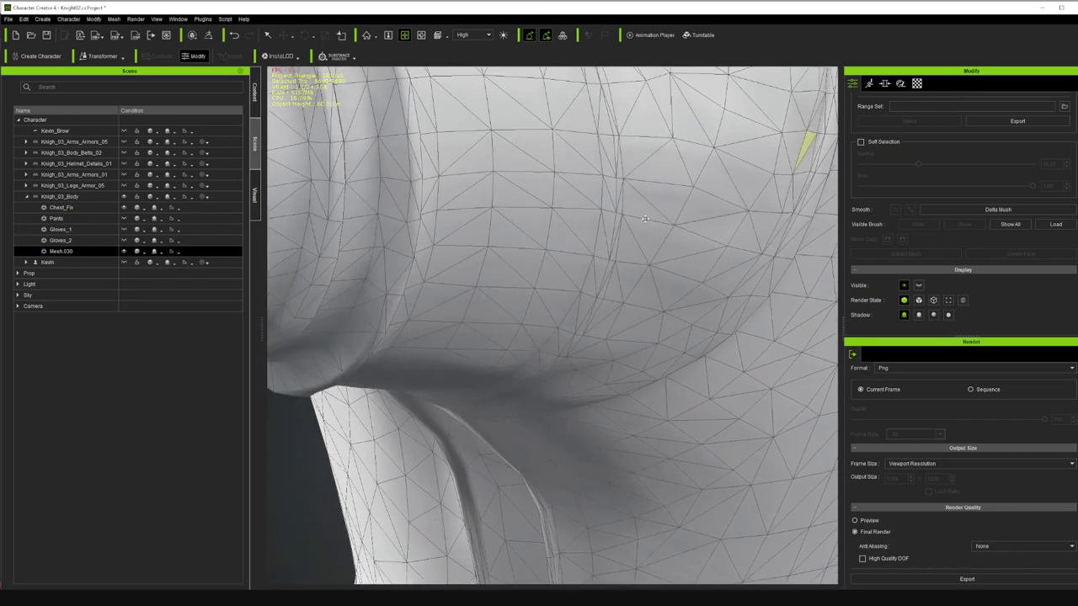
right_click_drag(640, 190, 602, 221)
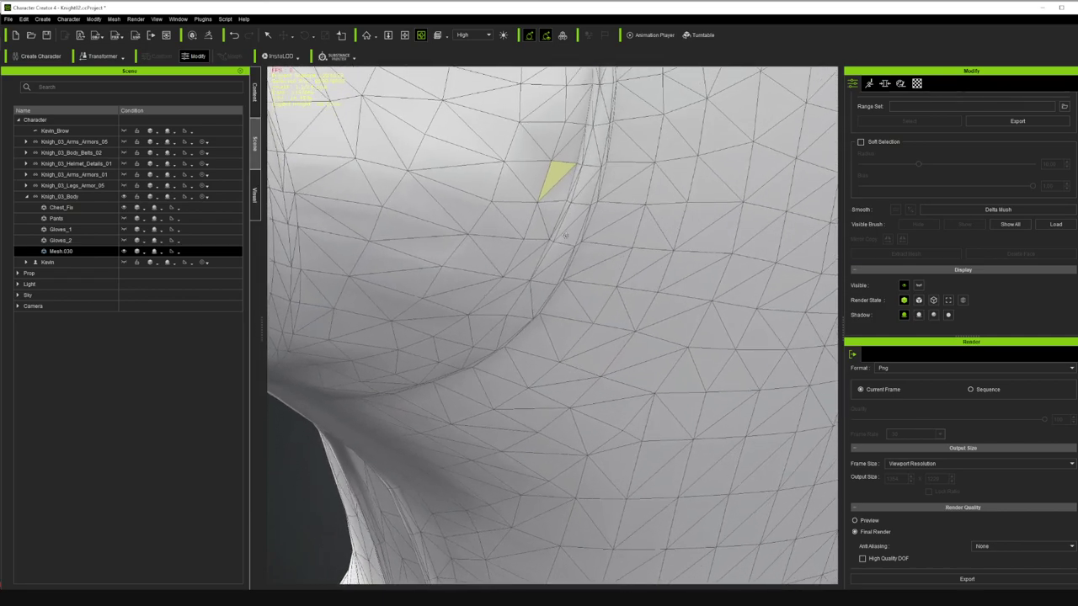
scroll(556, 207, "up", 3)
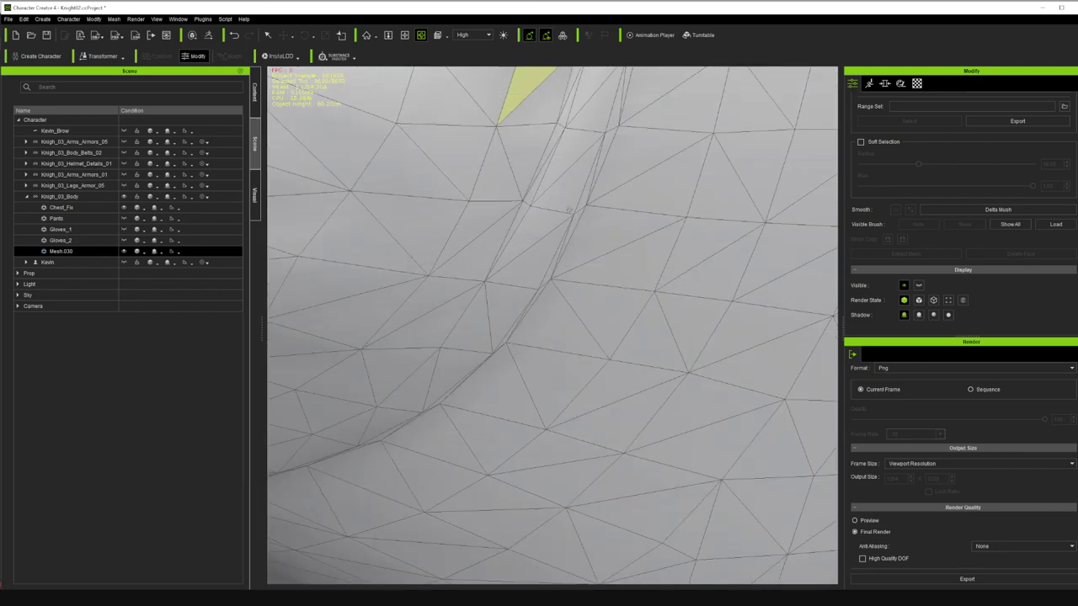
mouse_move(452, 341)
right_mouse_down()
mouse_move(531, 290)
mouse_move(502, 252)
right_mouse_up()
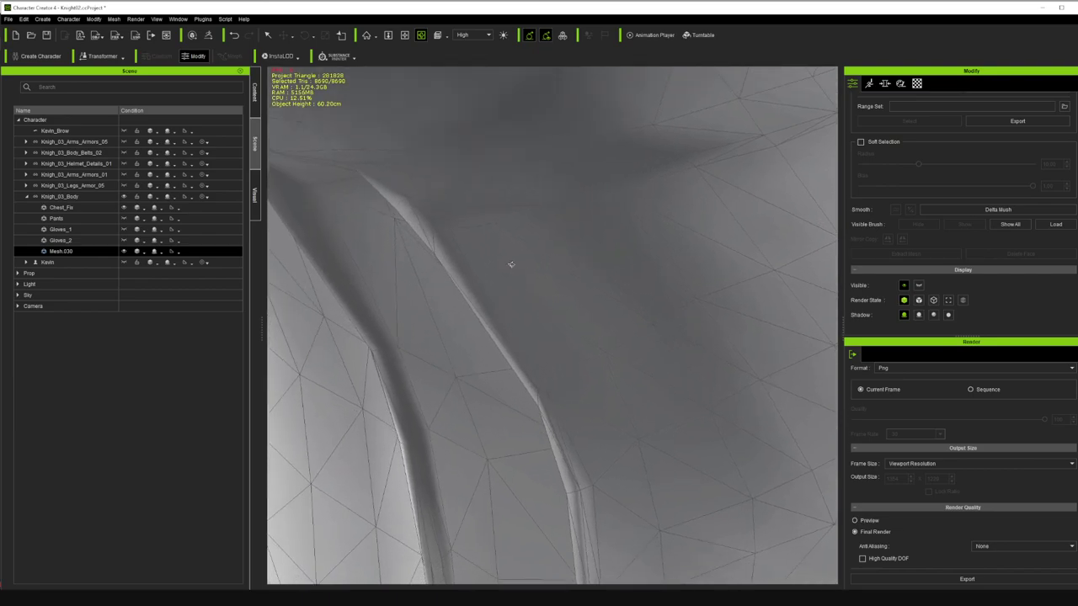
right_click_drag(511, 265, 569, 206)
scroll(568, 206, "down", 10)
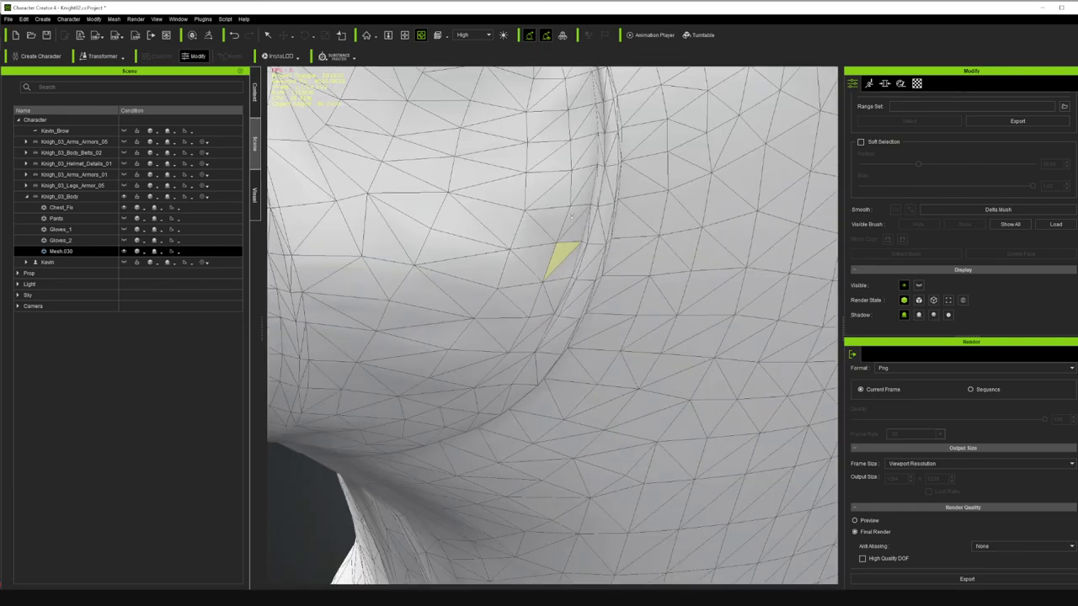
scroll(568, 207, "down", 3)
scroll(568, 206, "up", 8)
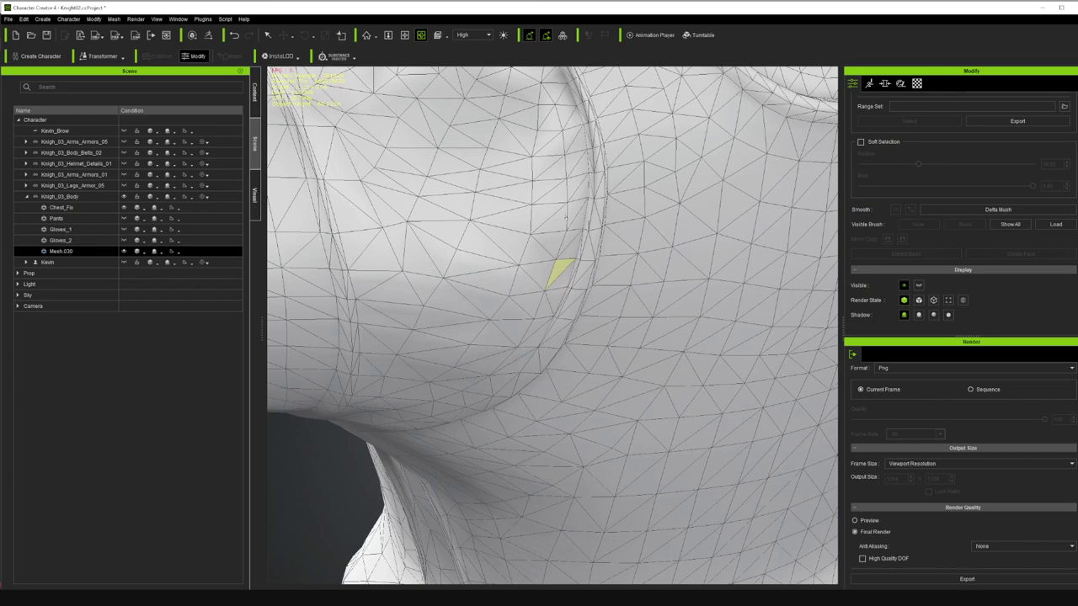
- Try sculpting the torso mesh along the armpit seam in Sculpt mode, undoing the strokes
left_click(406, 38)
left_click_drag(585, 288, 770, 132)
scroll(984, 117, "up", 5)
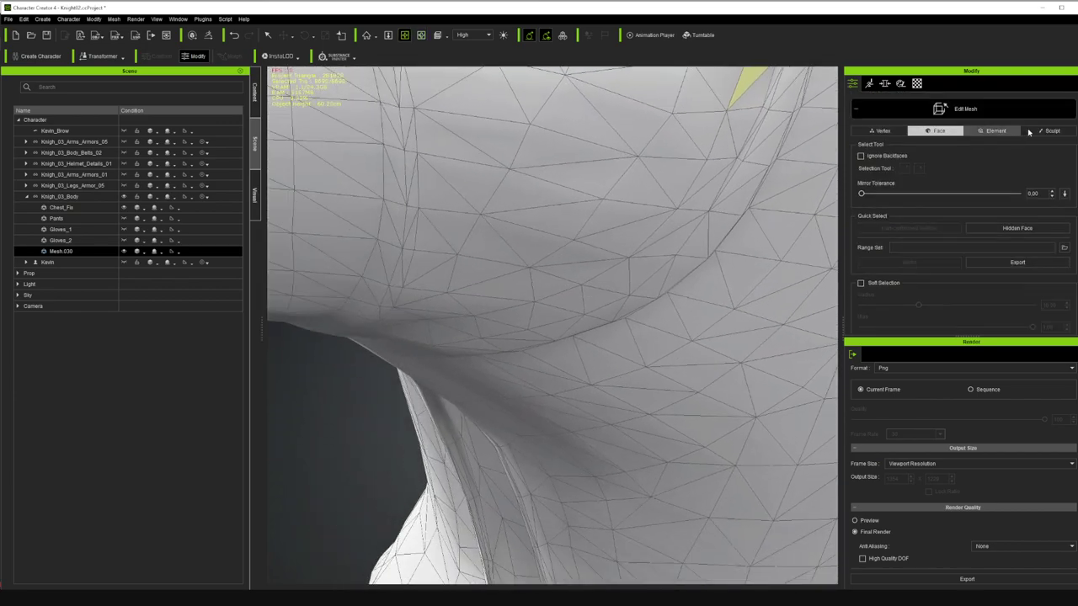
left_click(1044, 131)
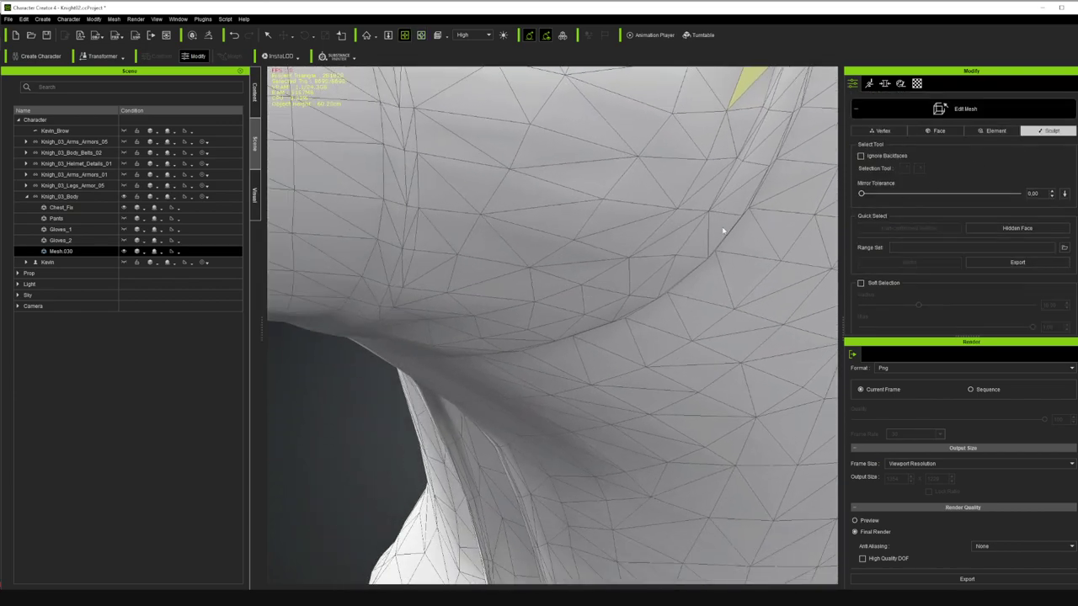
mouse_move(743, 155)
left_mouse_down()
mouse_move(693, 213)
mouse_move(633, 256)
left_mouse_up()
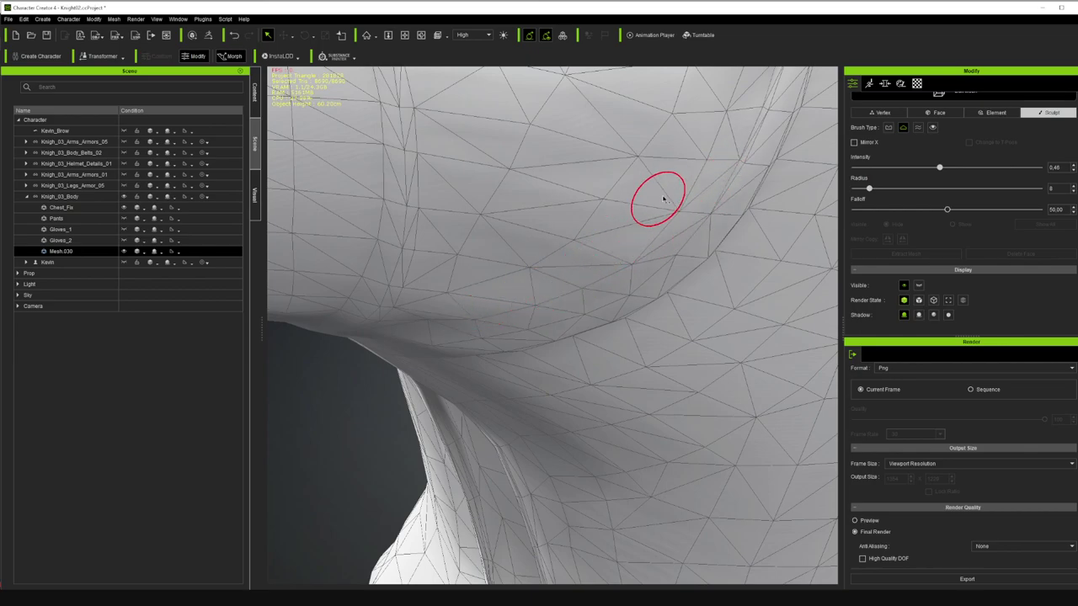
key("ctrl+z")
left_click(904, 129)
left_click_drag(738, 167, 649, 251)
key("ctrl+z")
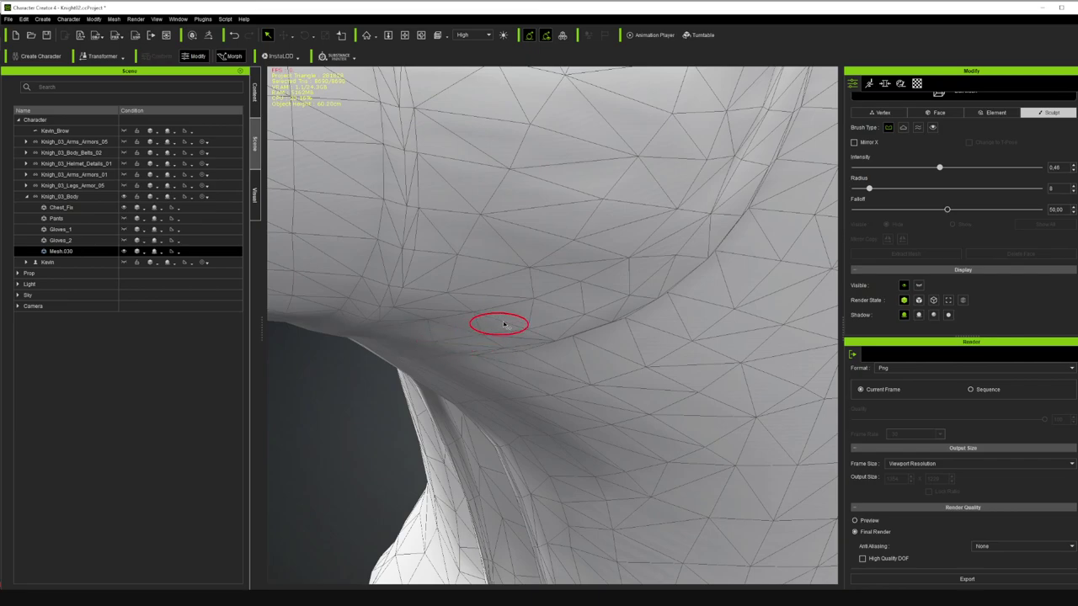
- Try another sculpt stroke with a different brush type on the underside of the sleeve seam, and undo it
mouse_move(437, 109)
right_mouse_down()
mouse_move(540, 238)
mouse_move(614, 233)
mouse_move(580, 251)
mouse_move(614, 253)
mouse_move(645, 240)
right_mouse_up()
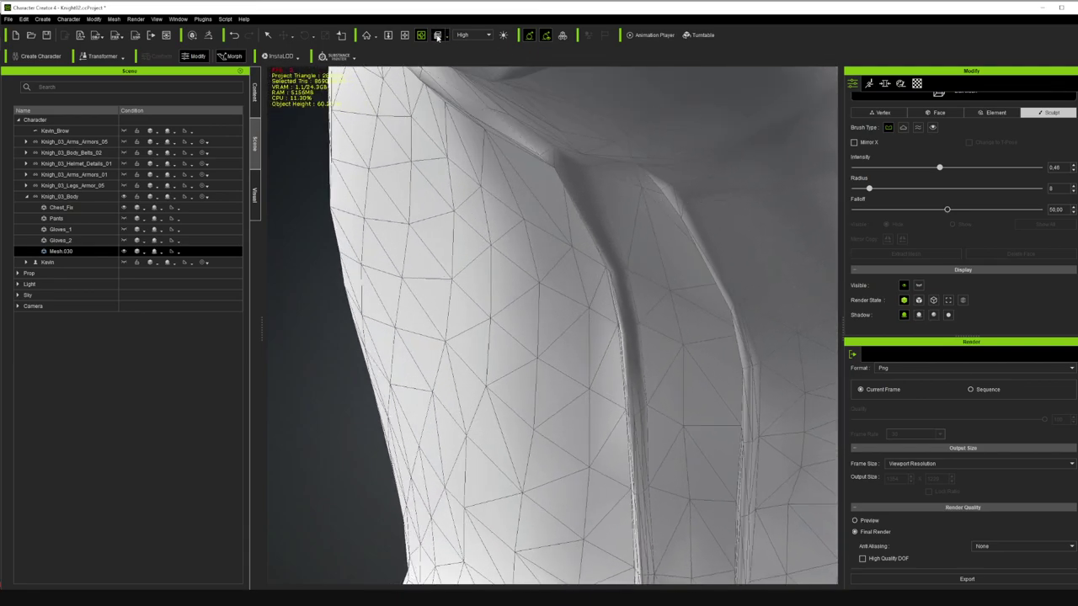
right_click_drag(469, 127, 661, 273)
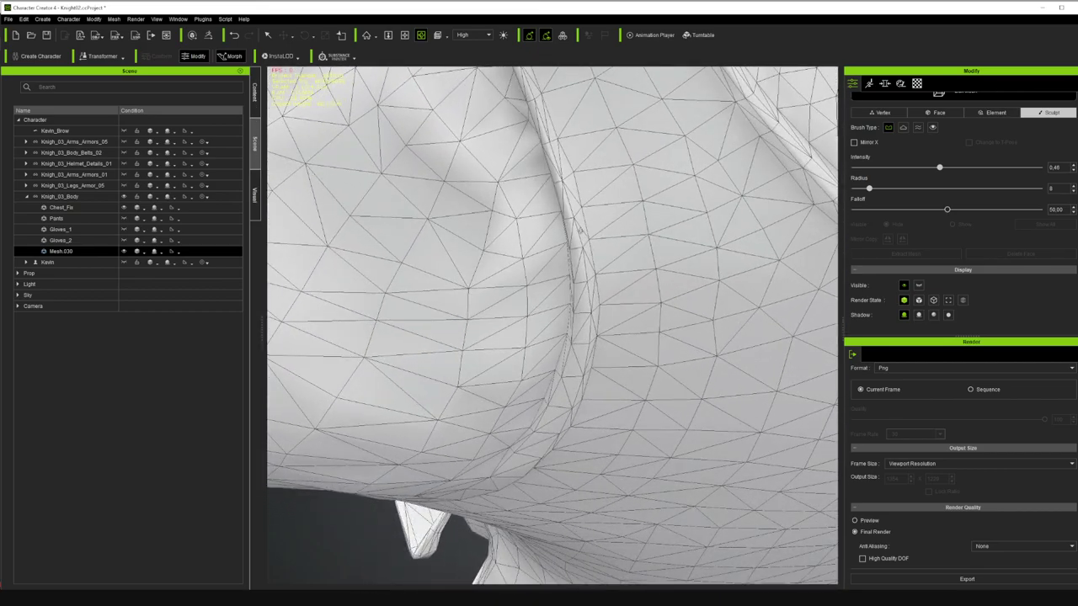
scroll(608, 235, "up", 3)
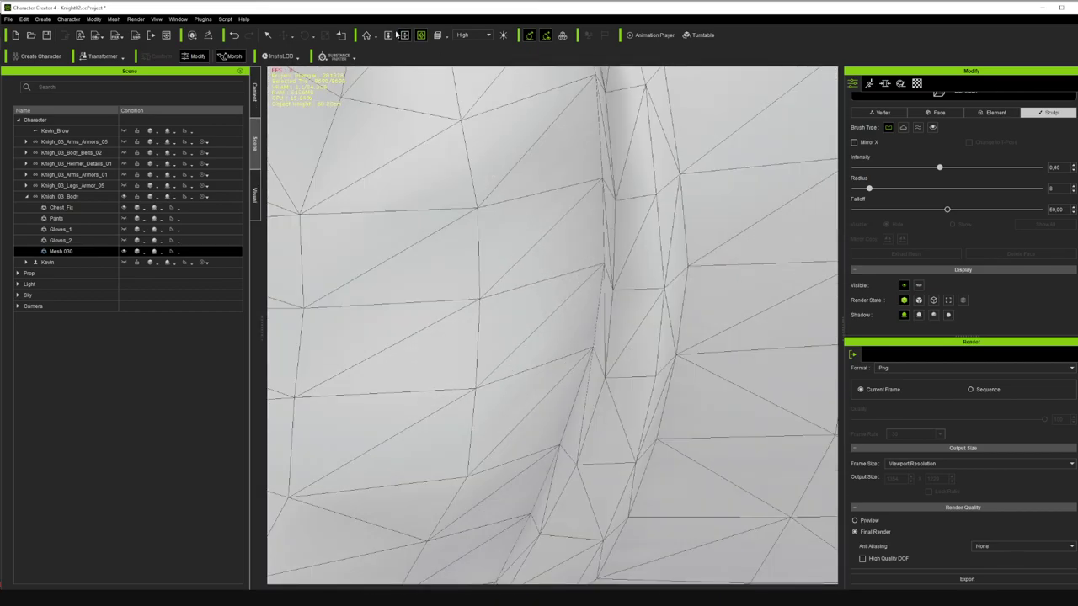
right_click_drag(430, 71, 518, 165)
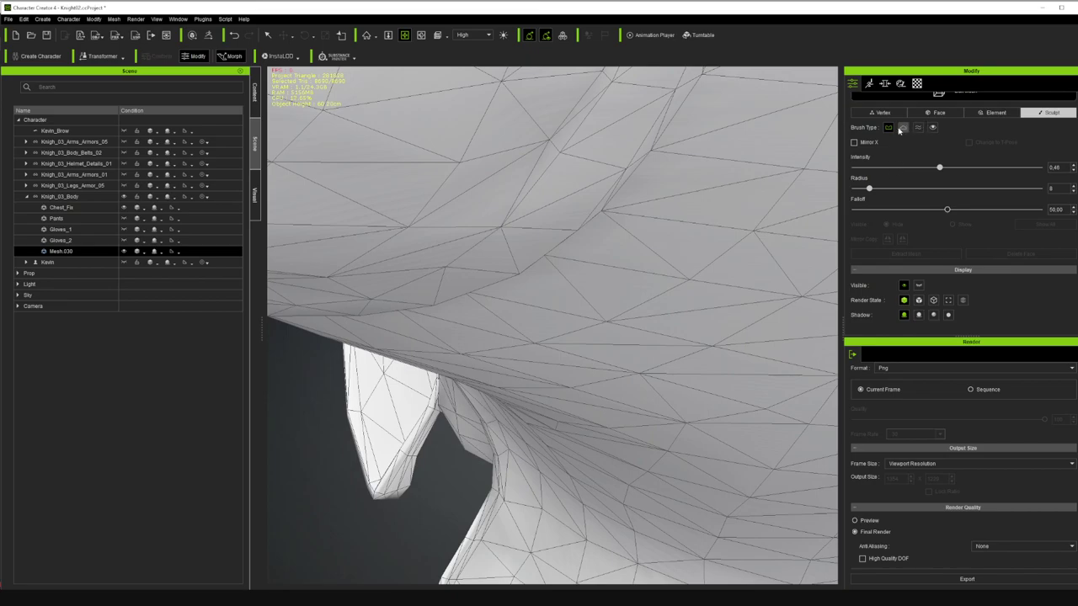
left_click(267, 34)
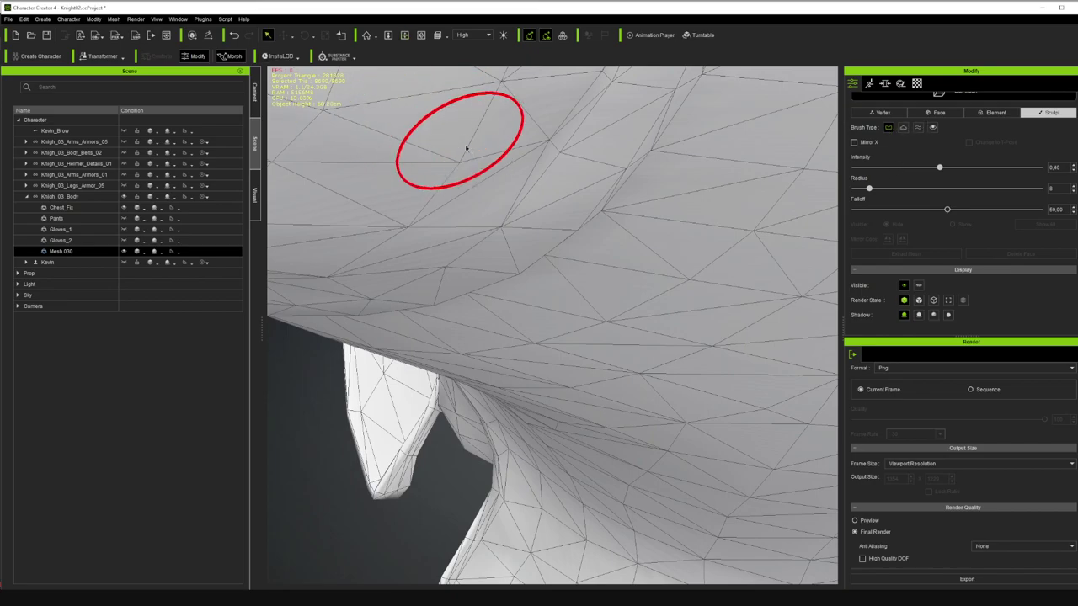
left_click(515, 214, "shift")
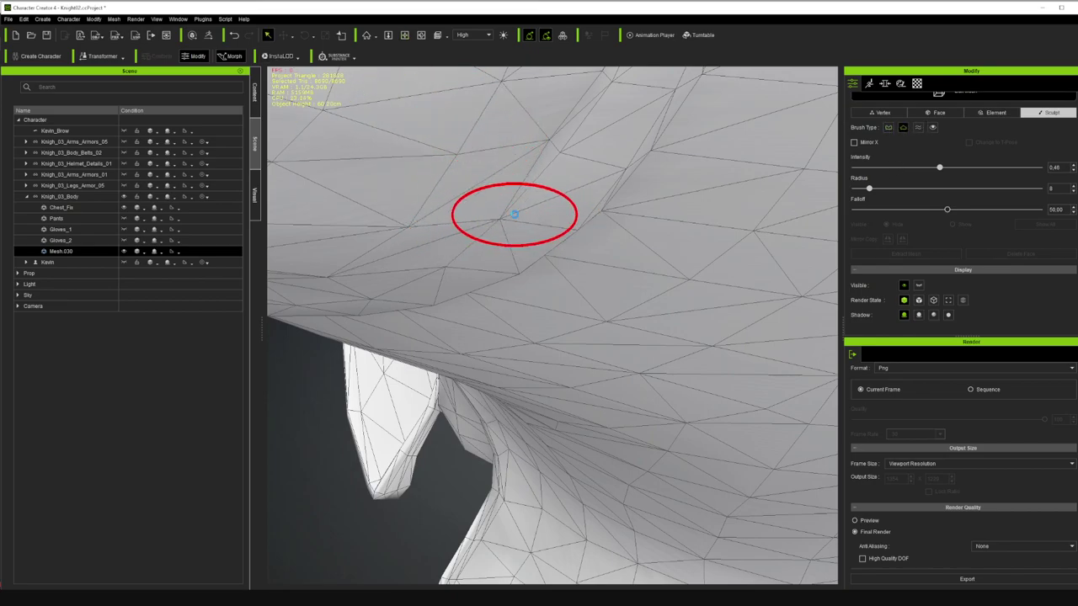
key("ctrl+z")
- Examine the torso mesh's side slit, sleeve opening, armpit and front for remaining flaws
left_click(410, 39)
left_click_drag(510, 223, 670, 65)
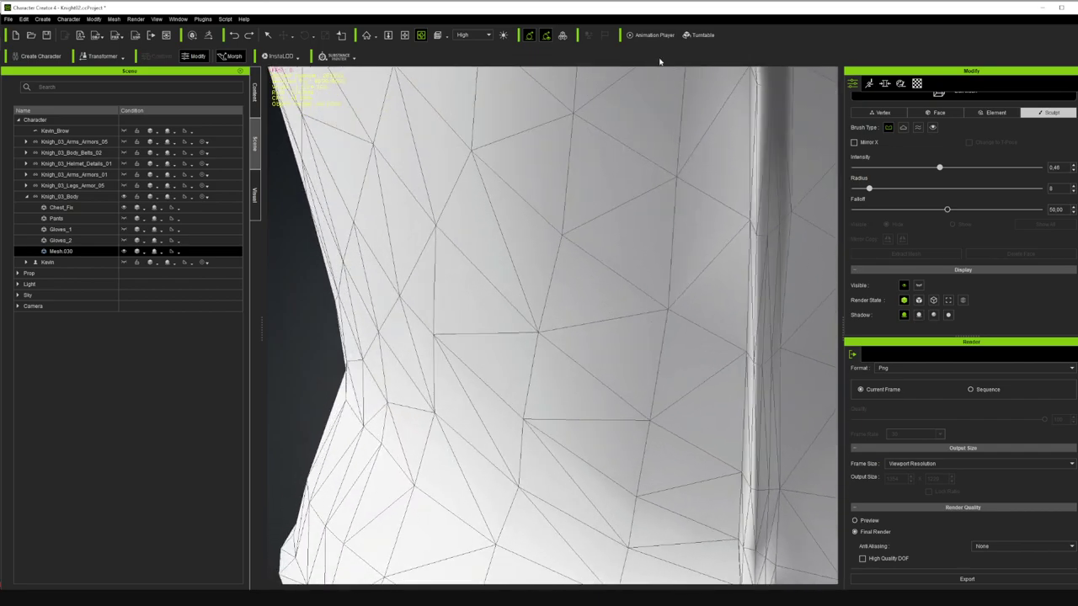
left_click(407, 36)
left_click_drag(673, 102, 559, 292)
scroll(635, 277, "down", 3)
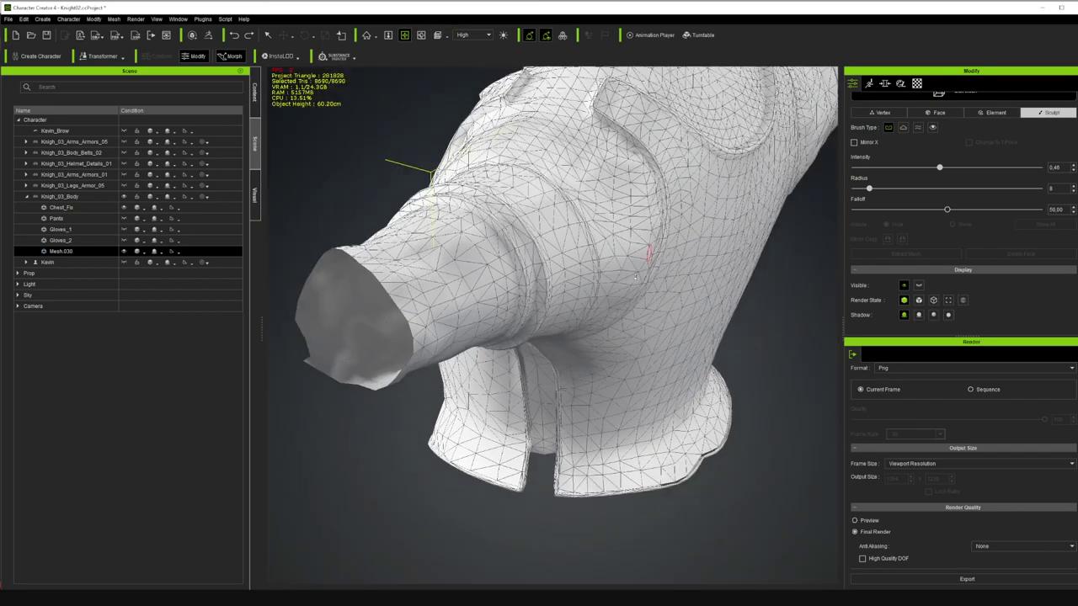
scroll(641, 273, "up", 4)
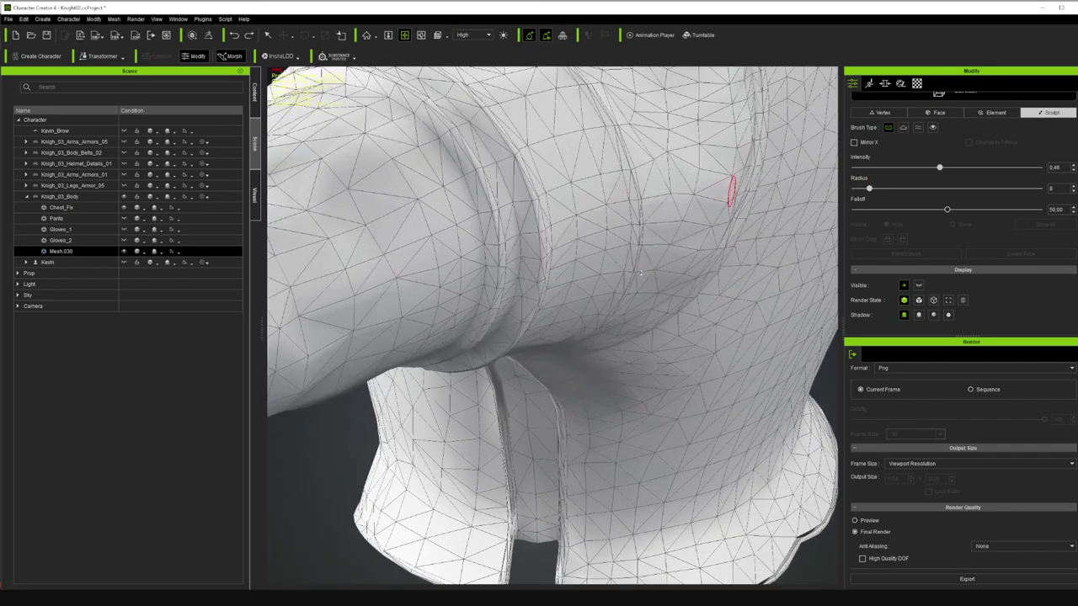
left_click(426, 36)
left_click_drag(779, 143, 620, 178)
scroll(640, 193, "down", 3)
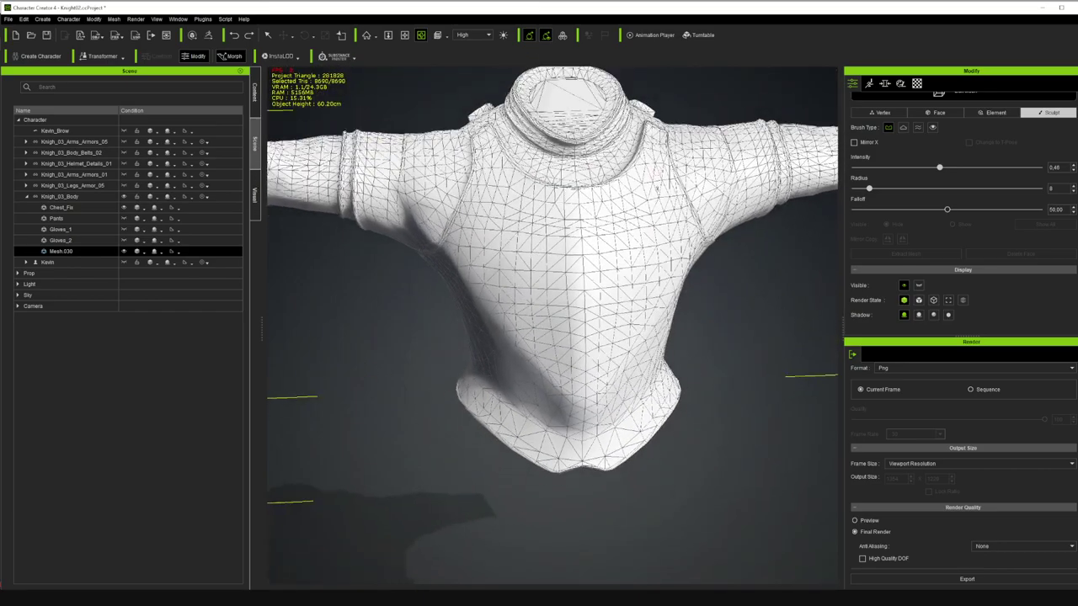
scroll(659, 203, "up", 2)
scroll(660, 202, "down", 3)
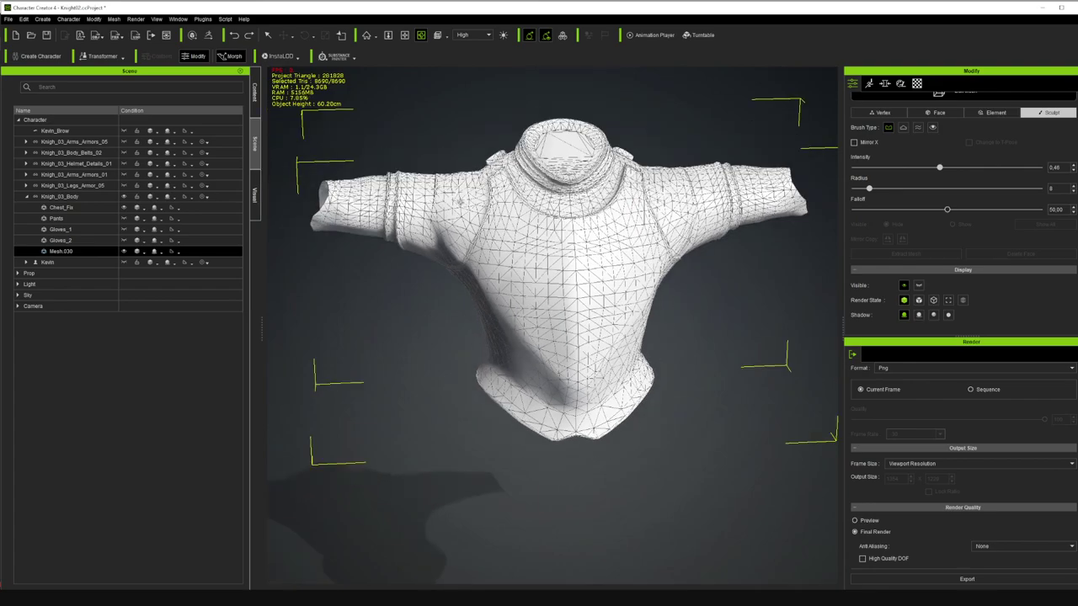
left_click(26, 196)
left_click(27, 207)
left_click(75, 218)
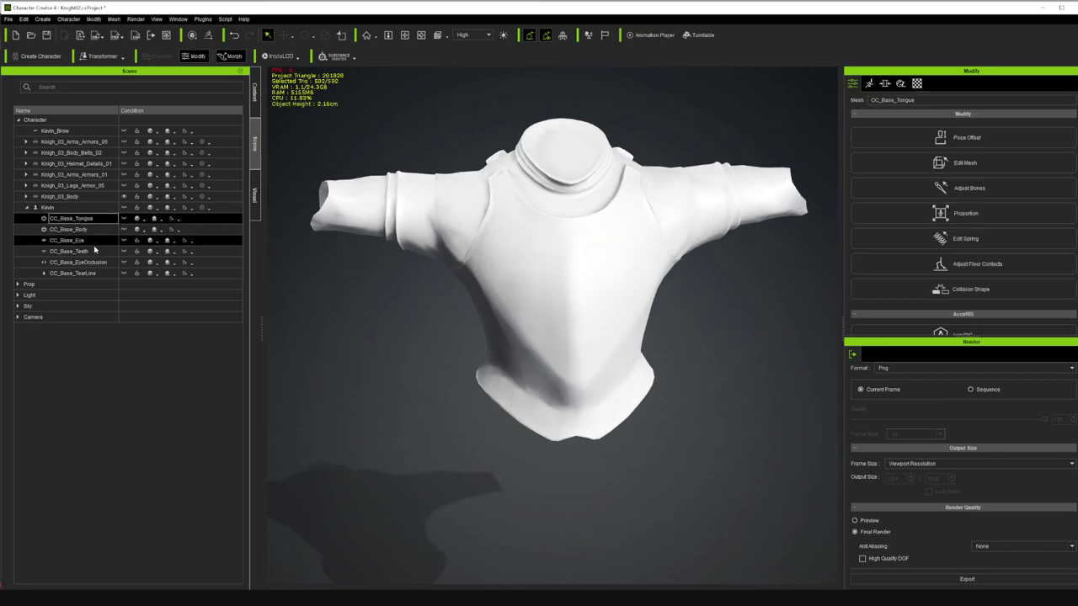
left_click(84, 273)
left_click(26, 207)
left_click(26, 196)
- Merge the Chest_Fix and Mesh.030 submeshes into one mesh
left_click(59, 209)
left_click(62, 251)
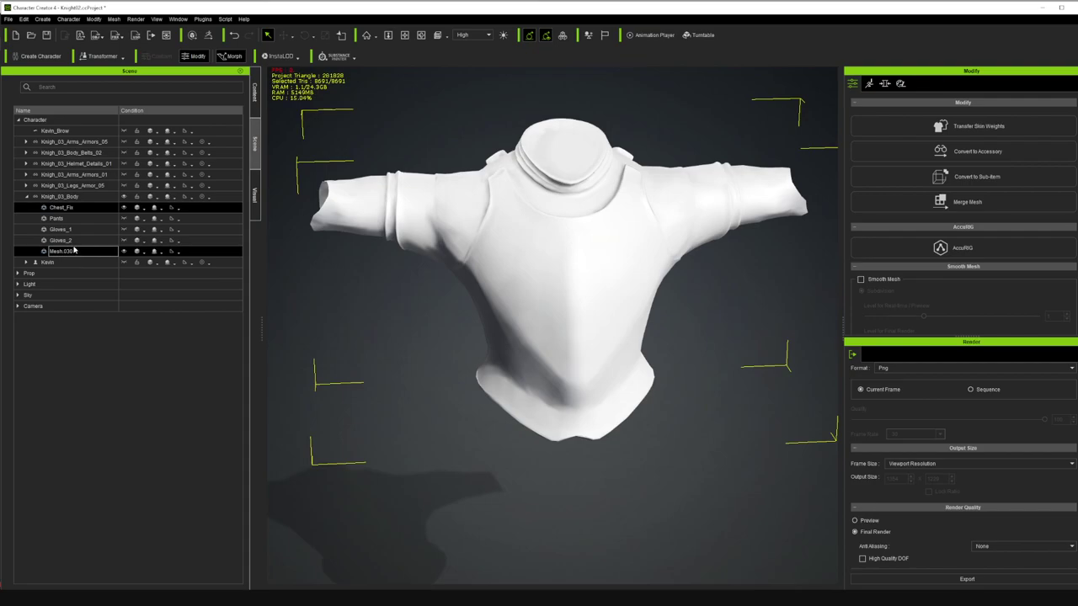
left_click(952, 202)
left_click(577, 362)
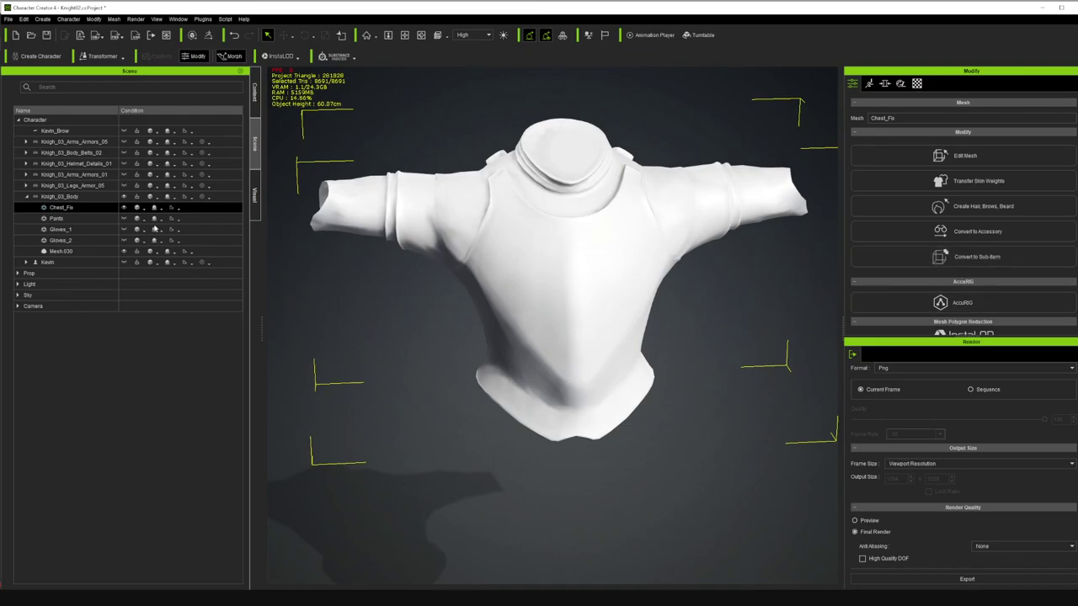
- Convert the Pants mesh of Knigh_03_Body to a sub-item
left_click(57, 218)
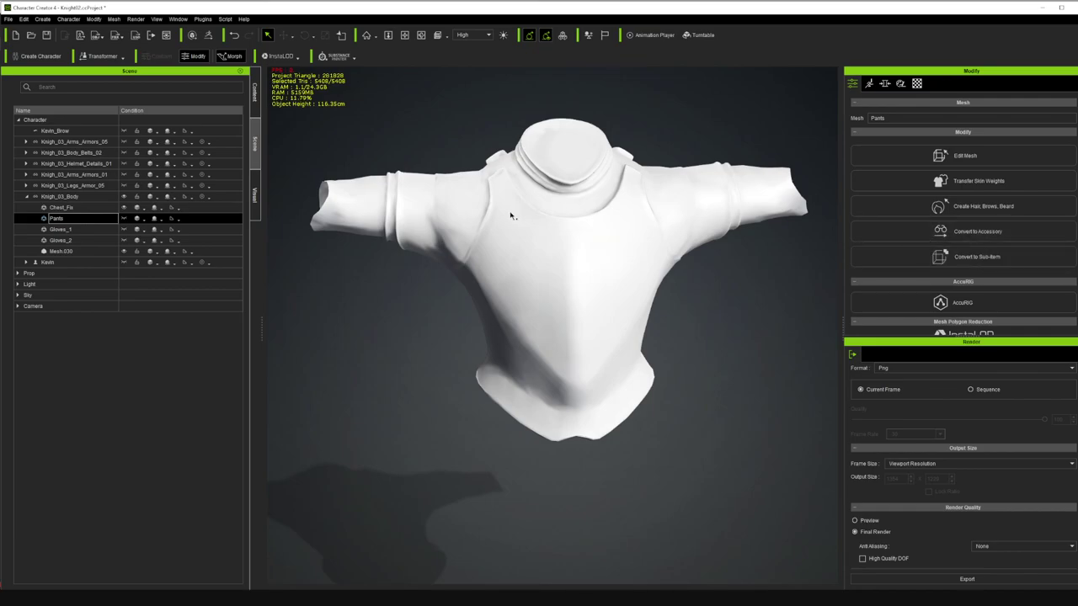
left_click(977, 257)
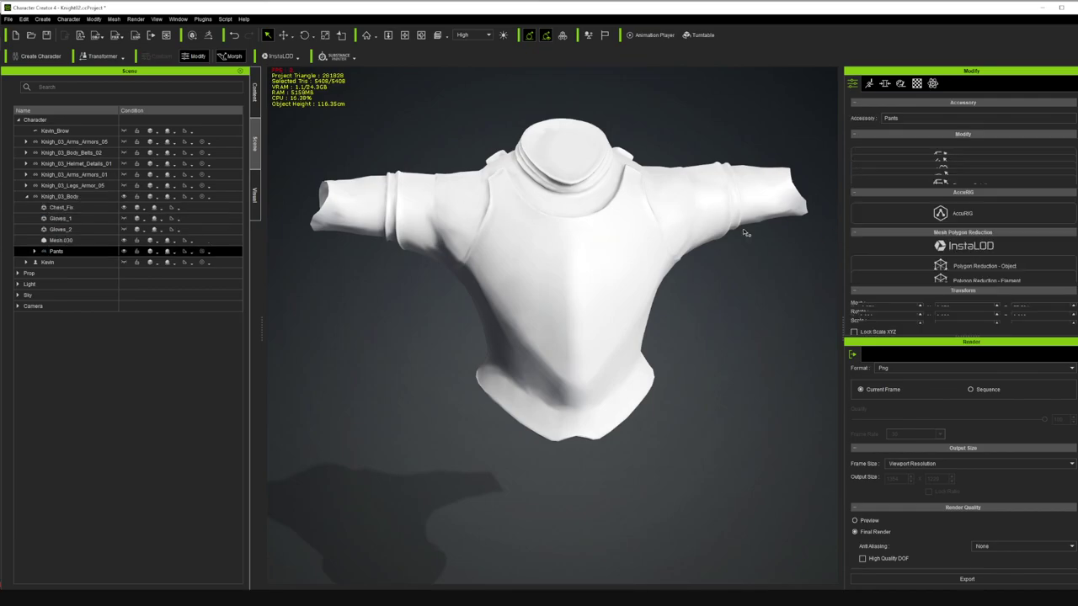
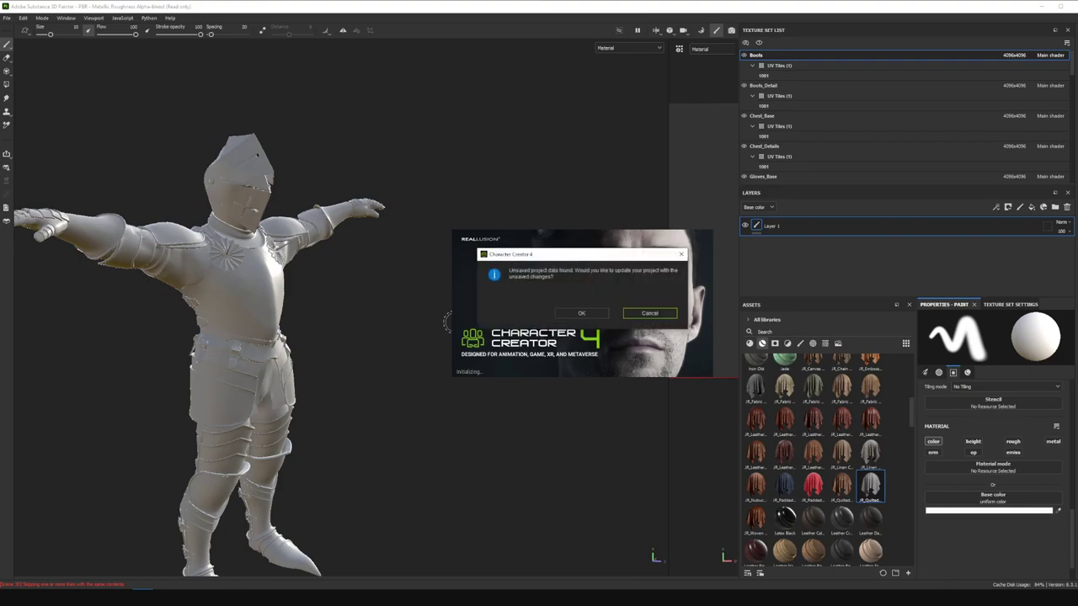
- Update the project with the recovered unsaved changes while Character Creator 4 starts up
left_click(579, 315)
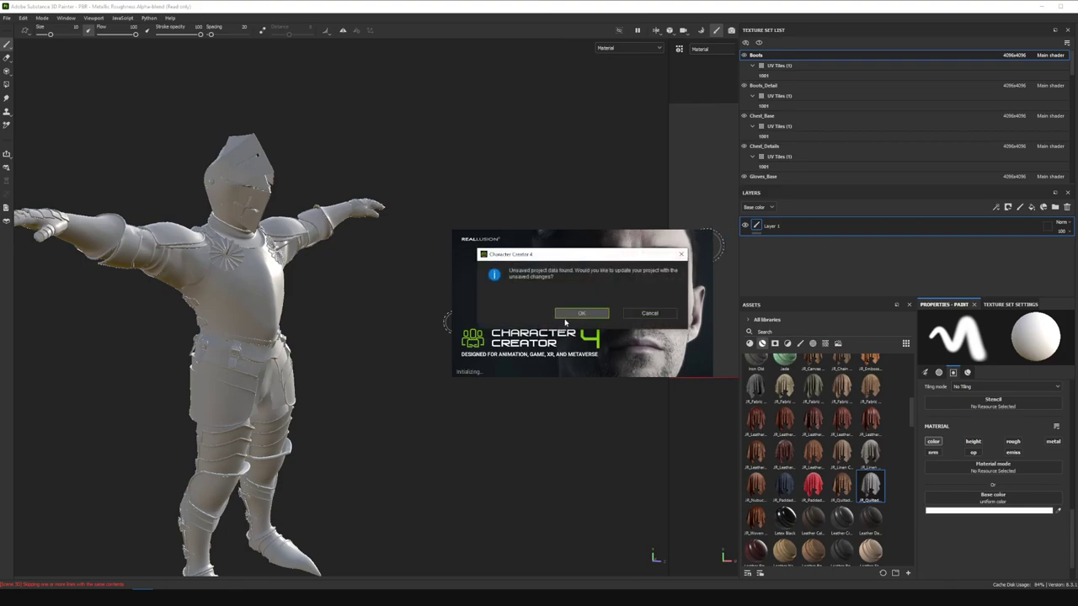
- Accept the recovered project data and save it as Restore.ccRestore in the Área de Trabalho folder
left_click(567, 318)
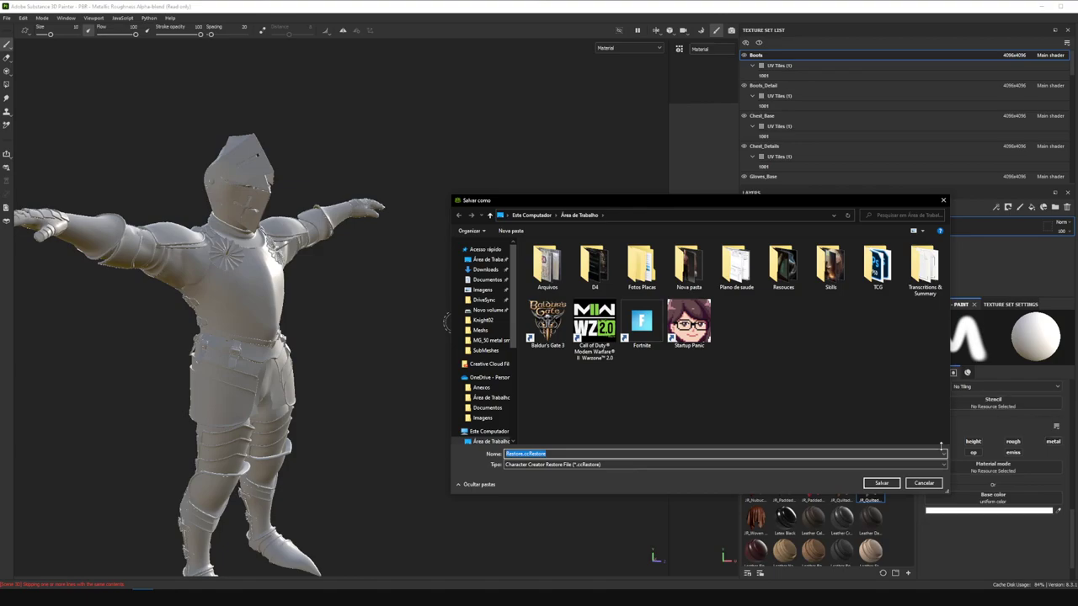
left_click(881, 484)
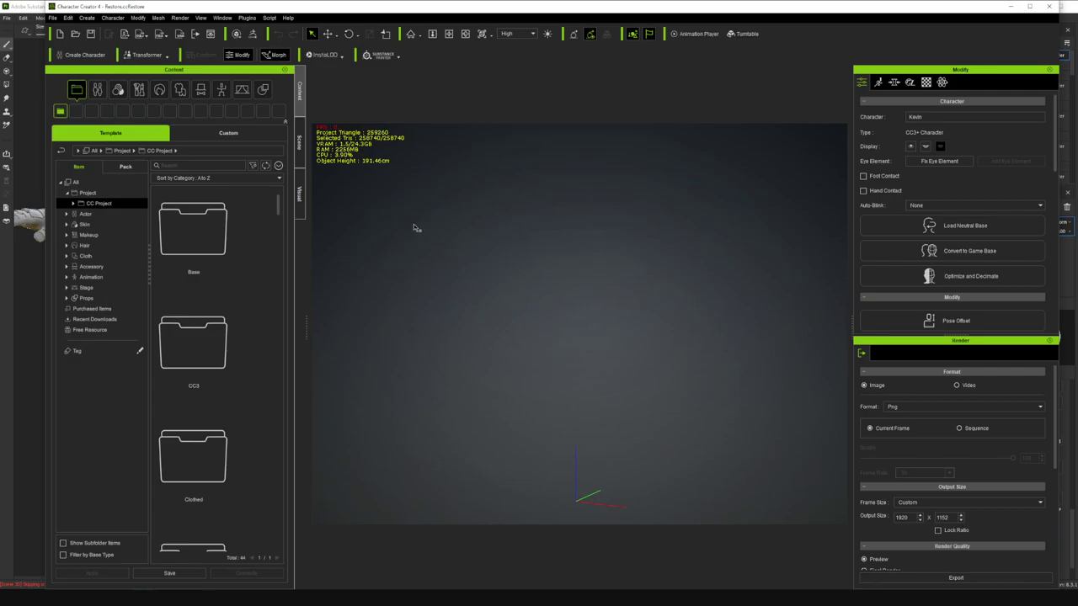
- Check the restored scene by showing the base avatar and examining the submeshes of Knigh_03_Body
left_click(301, 145)
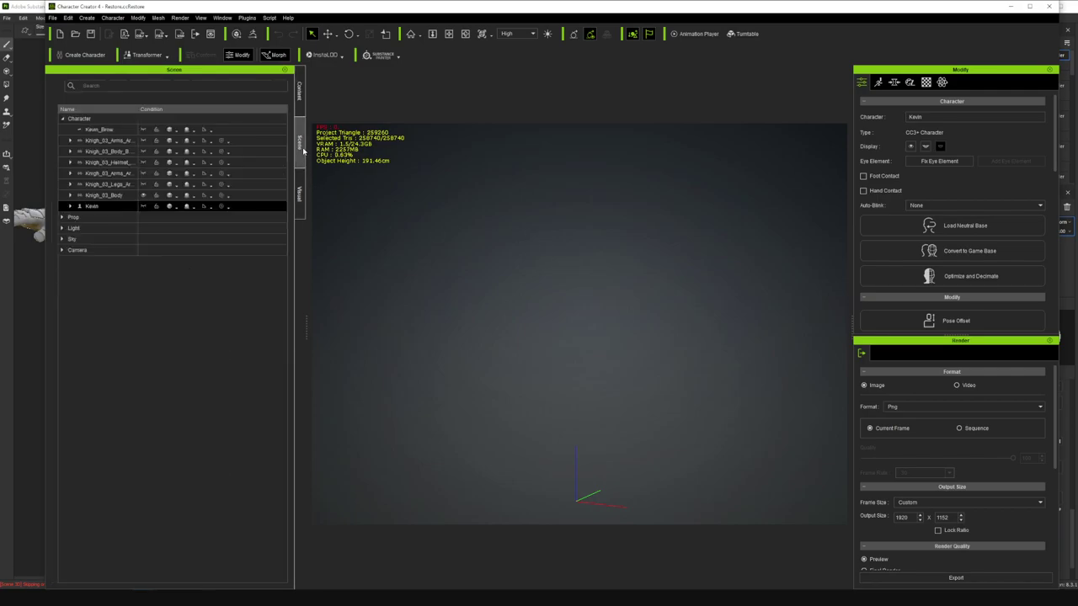
left_click(105, 196)
left_click(134, 206)
left_click(144, 207)
left_click(144, 206)
left_click(143, 206)
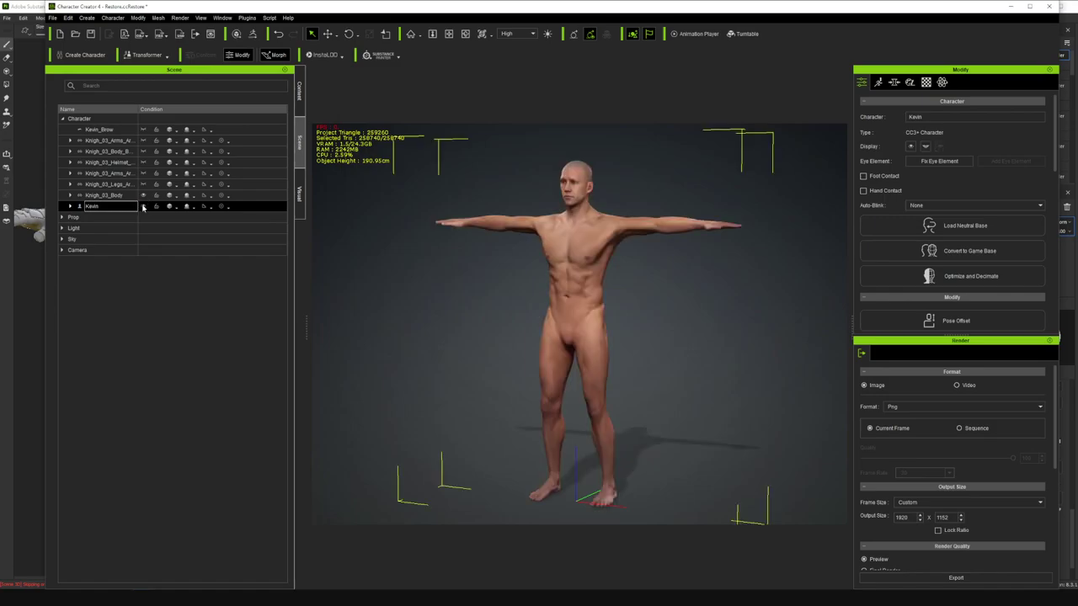
left_click(143, 195)
left_click(144, 185)
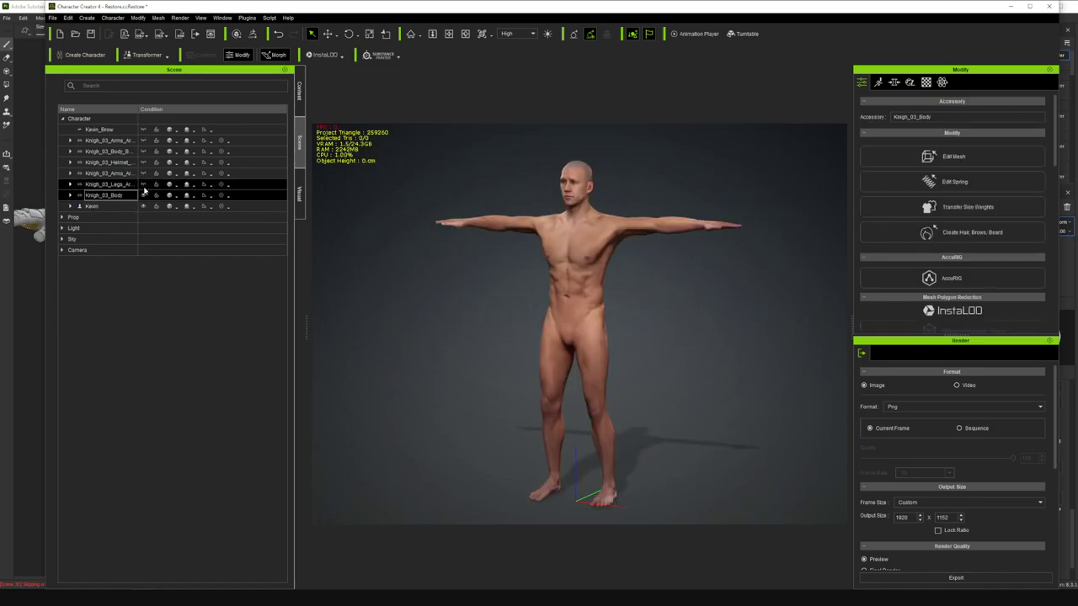
left_click(144, 184)
left_click(143, 184)
left_click(70, 195)
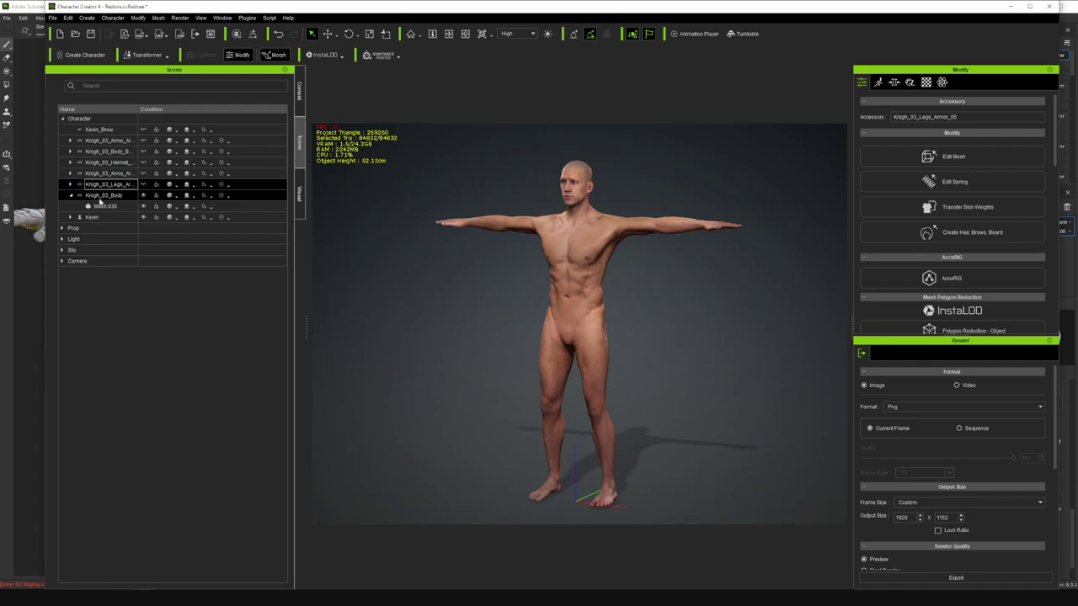
left_click(117, 206)
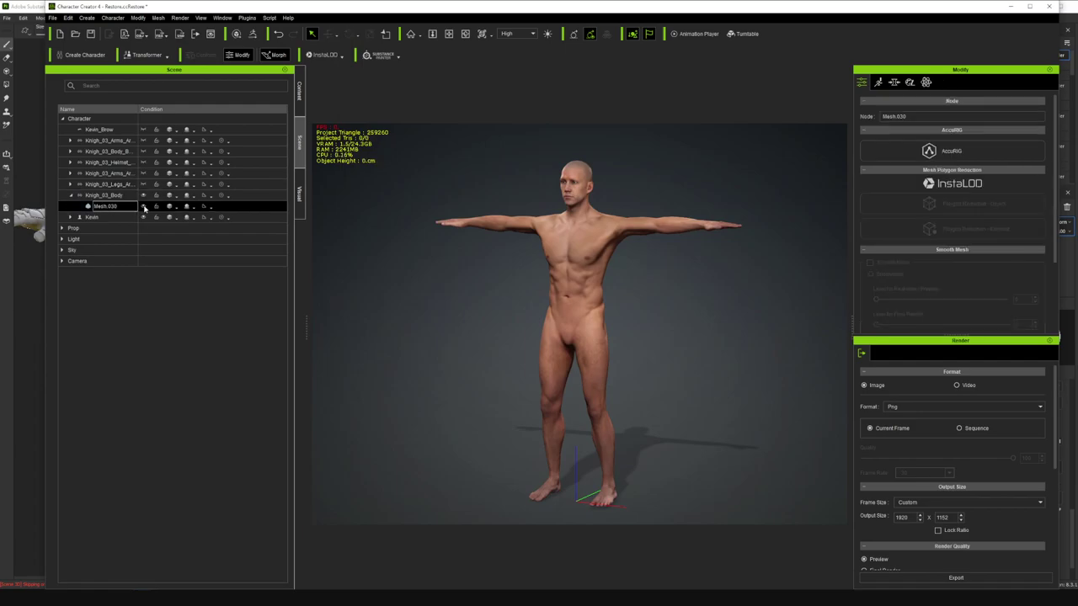
- Load Knight02.ccProject from the Knight02 folder with the Replace All option
left_click(75, 33)
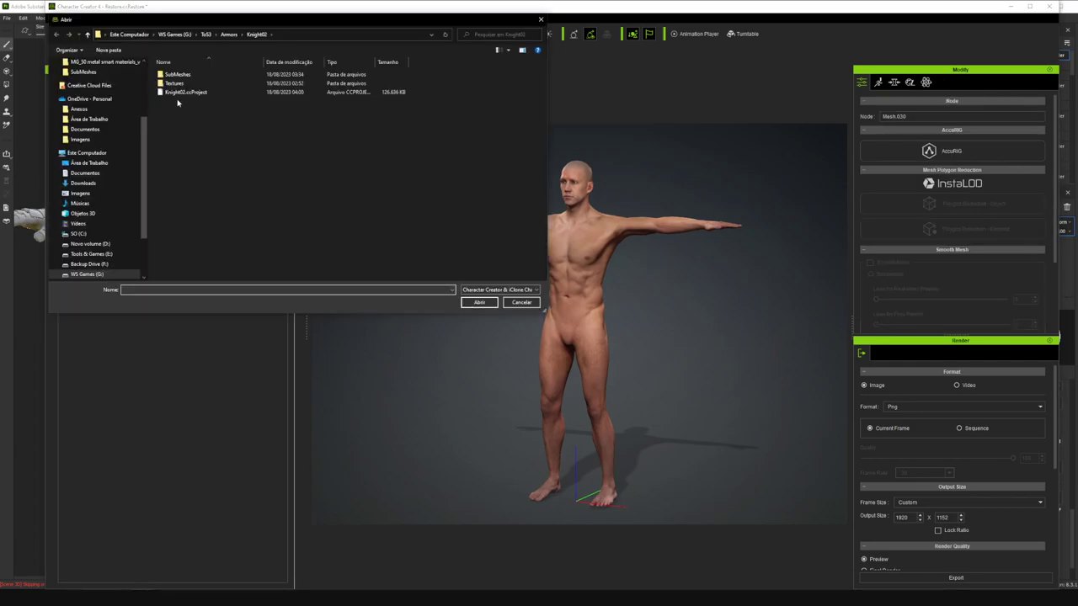
double_click(182, 91)
left_click(567, 323)
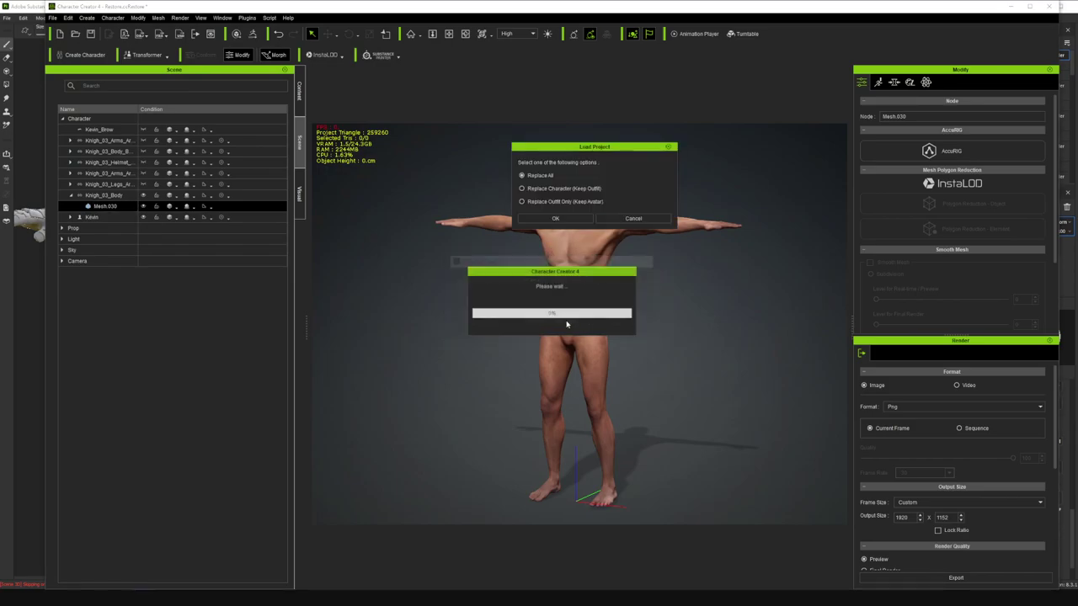
left_click(578, 218)
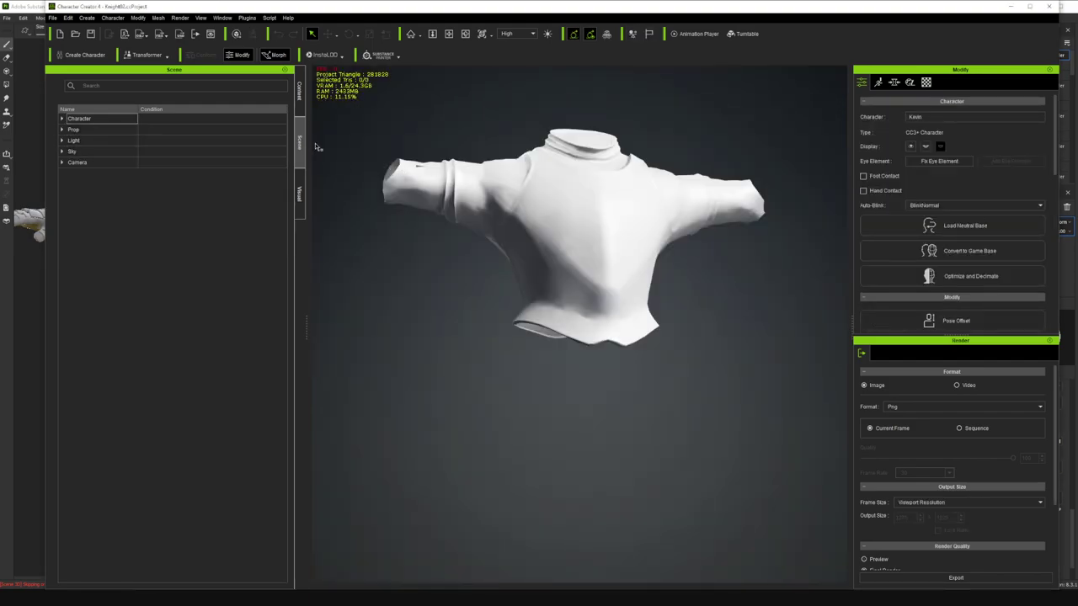
- Make the Pants mesh of Knigh_03_Body visible together with the torso
left_click(299, 92)
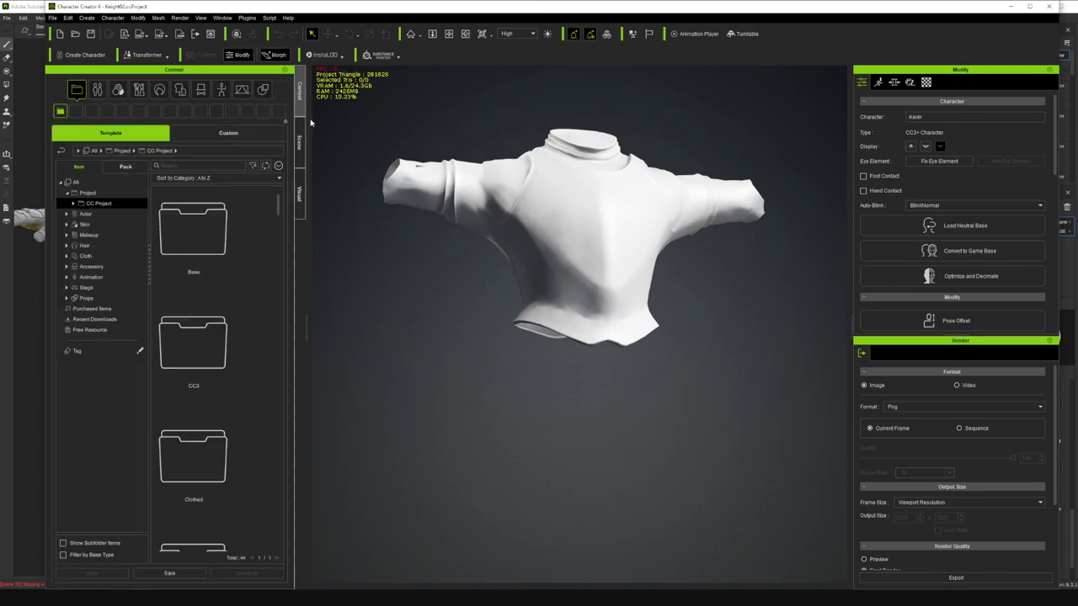
left_click(301, 142)
left_click(62, 118)
left_click(71, 195)
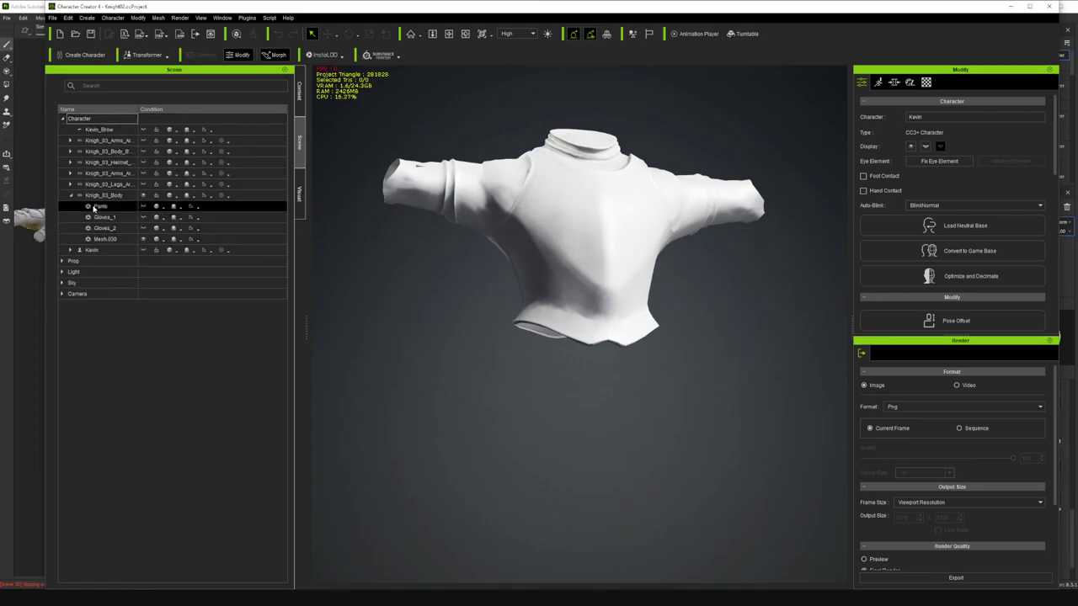
left_click(143, 207)
left_click(143, 206)
left_click(143, 206)
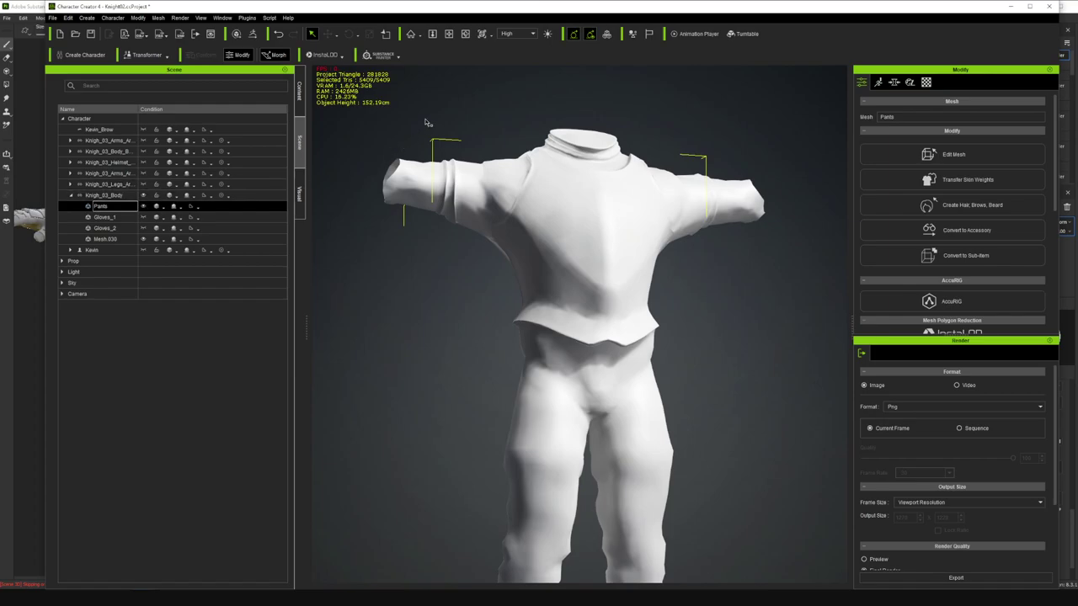
- Open the Pants mesh in Edit Mesh and select the stray vertices at the sleeve in Vertex mode
left_click(465, 34)
scroll(920, 156, "down", 3)
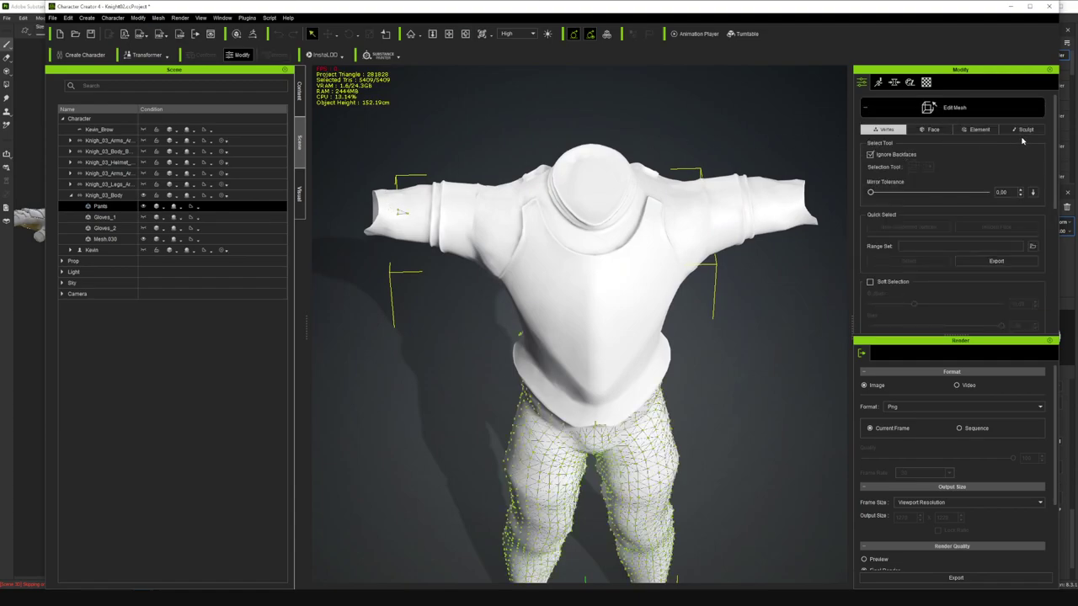
left_click_drag(348, 175, 414, 249)
scroll(951, 223, "down", 3)
scroll(948, 226, "up", 5)
scroll(943, 193, "down", 3)
scroll(935, 198, "up", 3)
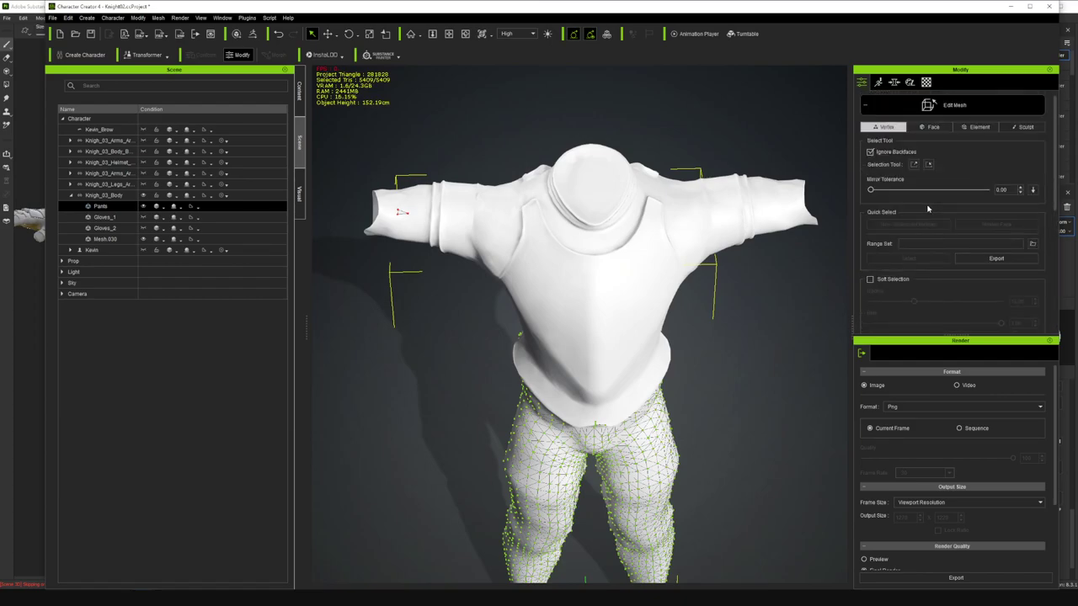
- Select the stray sleeve face of the Pants mesh in Face mode and extract it as a separate mesh
left_click(936, 127)
left_click(938, 128)
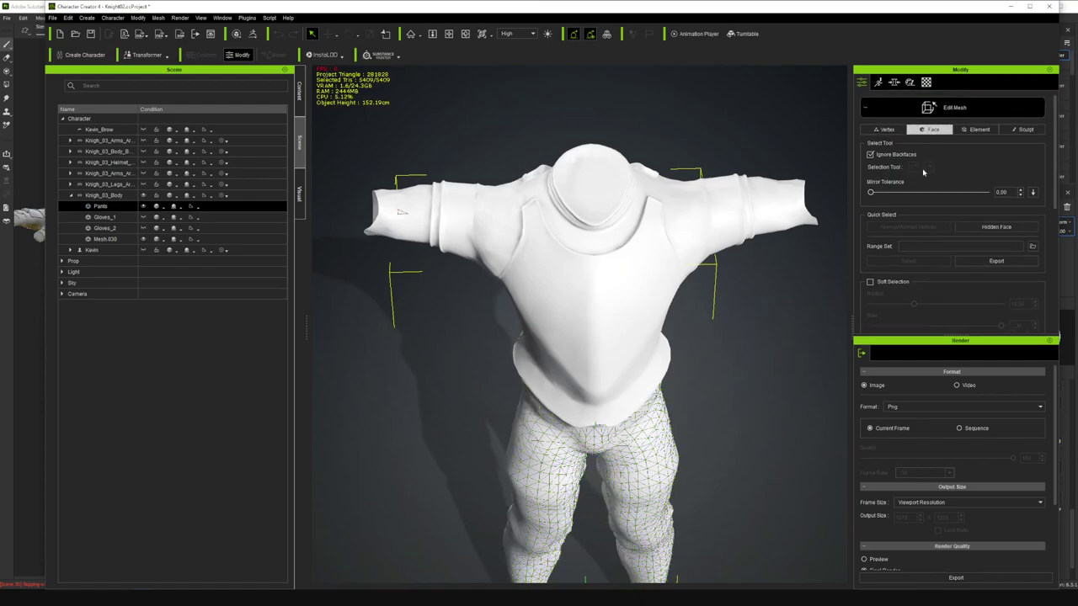
scroll(926, 177, "down", 4)
scroll(919, 191, "up", 5)
left_click(1048, 341)
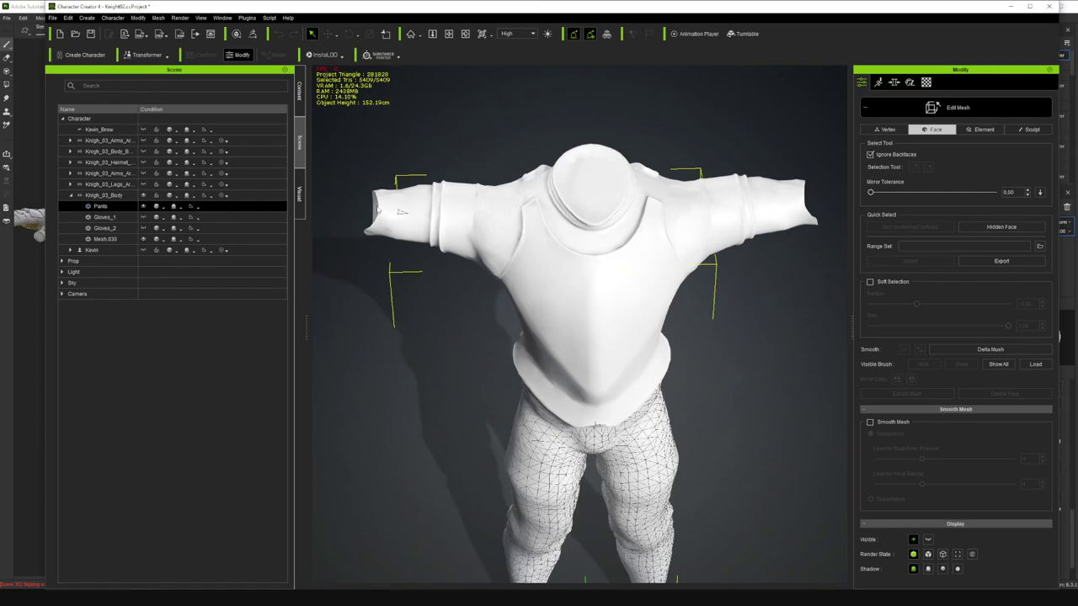
left_click(400, 212)
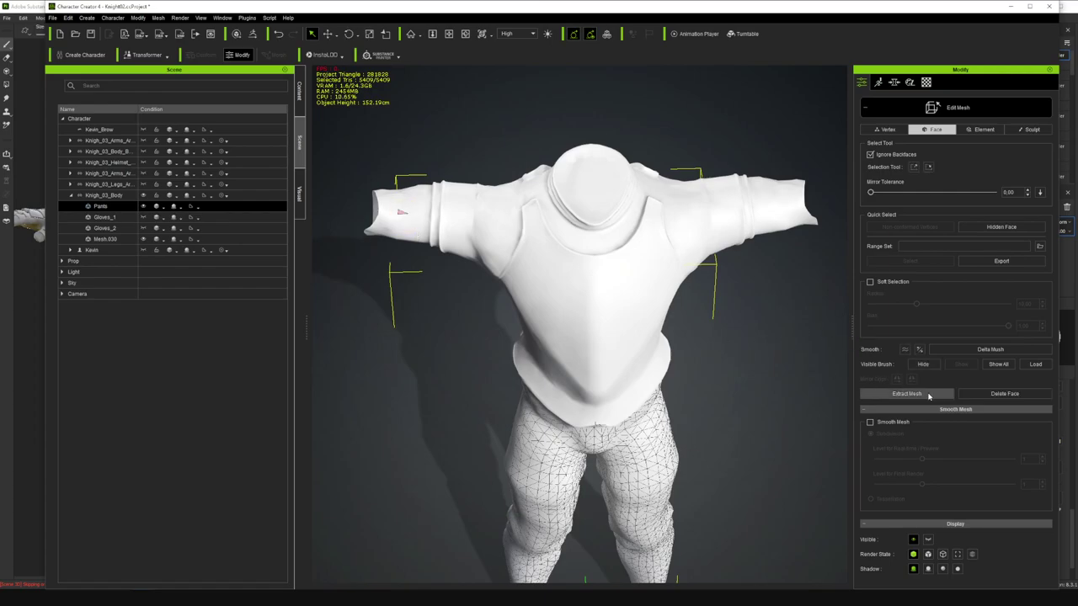
left_click(931, 394)
left_click(548, 320)
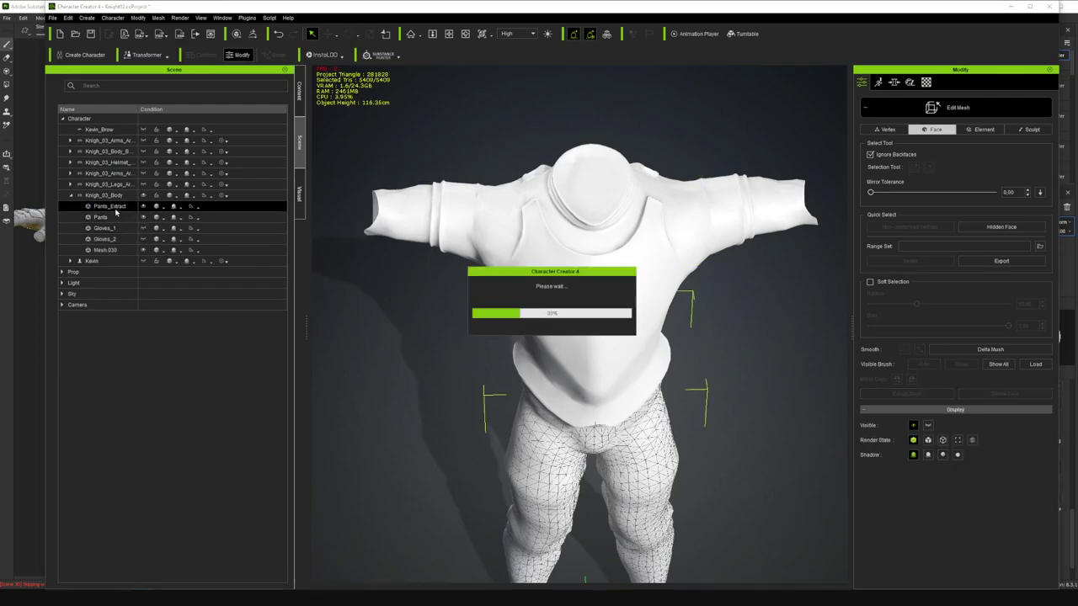
- Merge the Pants_Extract and Mesh.030 submeshes of Knigh_03_Body into one mesh
left_click(123, 250)
left_click(123, 250)
left_click(71, 196)
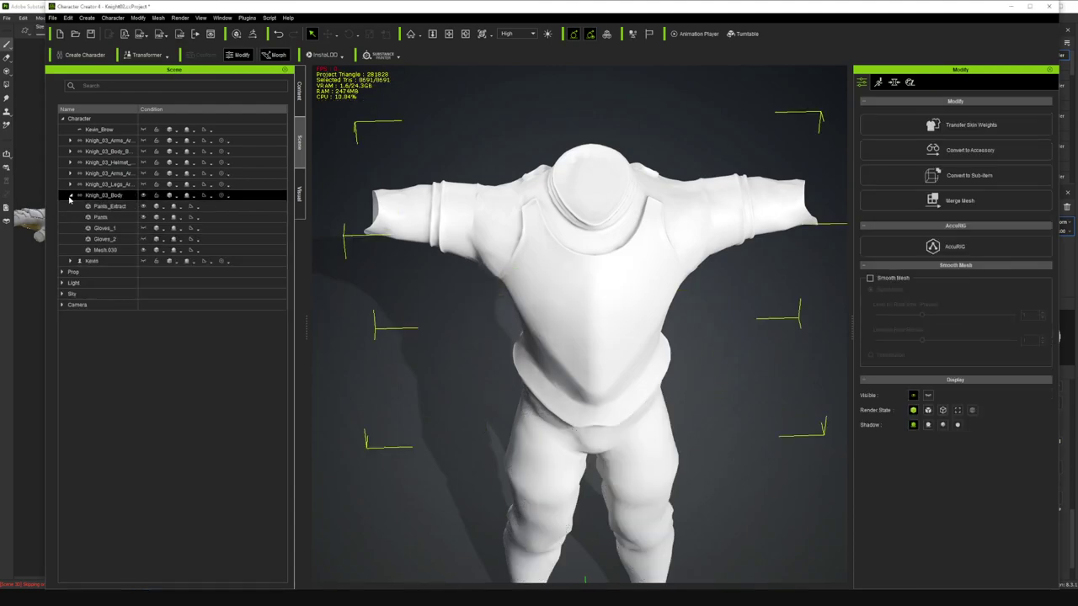
left_click(113, 250, "ctrl")
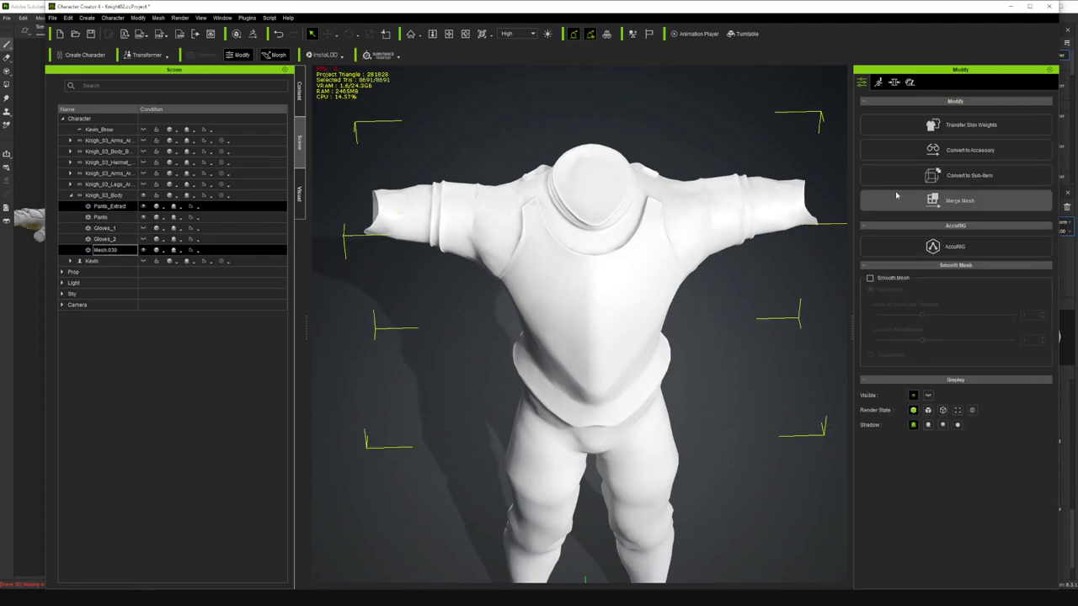
left_click(941, 204)
left_click(578, 361)
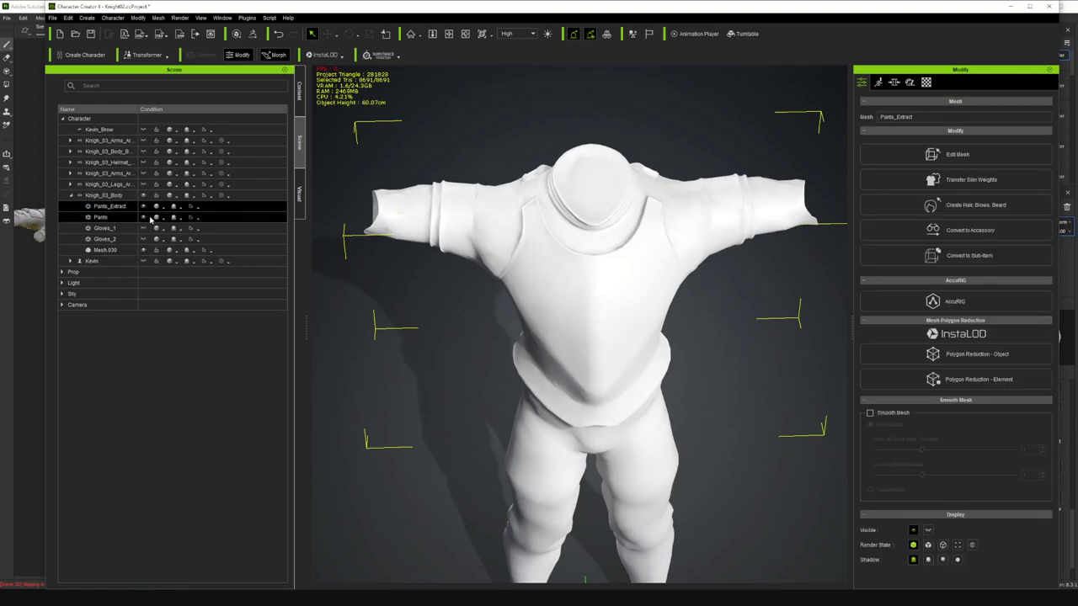
- Toggle the visibility of Pants_Extract and examine the Mesh.030 node to identify what each part contains
left_click(143, 208)
left_click(143, 208)
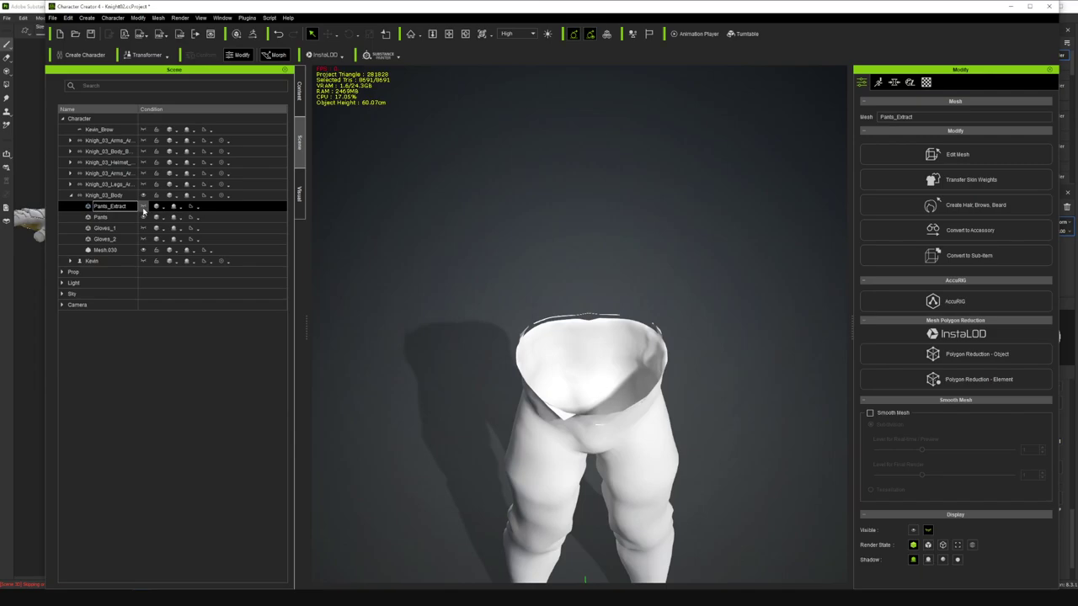
left_click(143, 210)
left_click(127, 251)
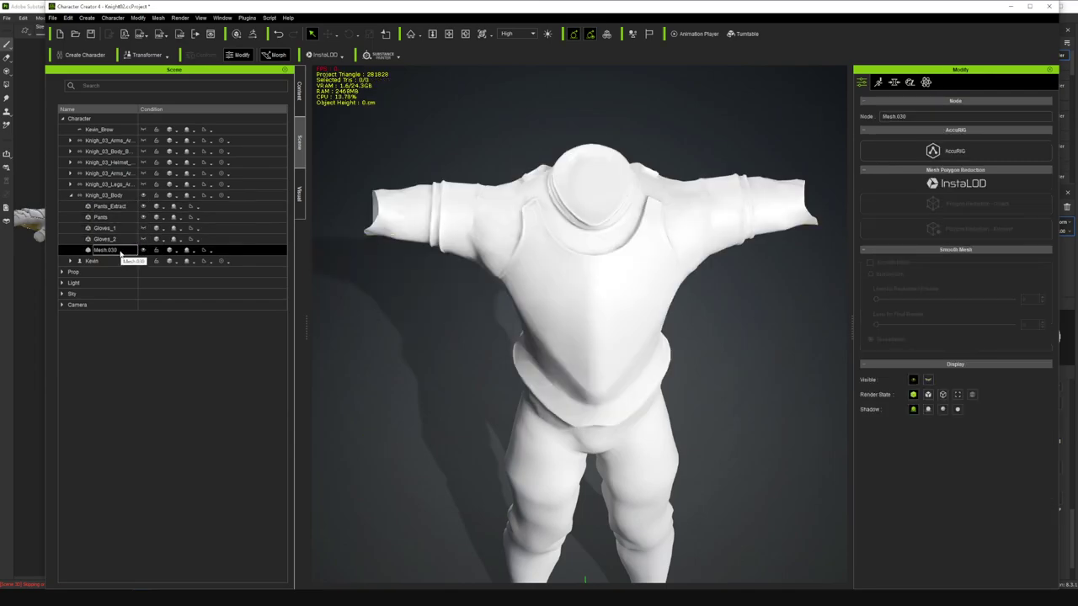
left_click(112, 224, "ctrl")
left_click(104, 239)
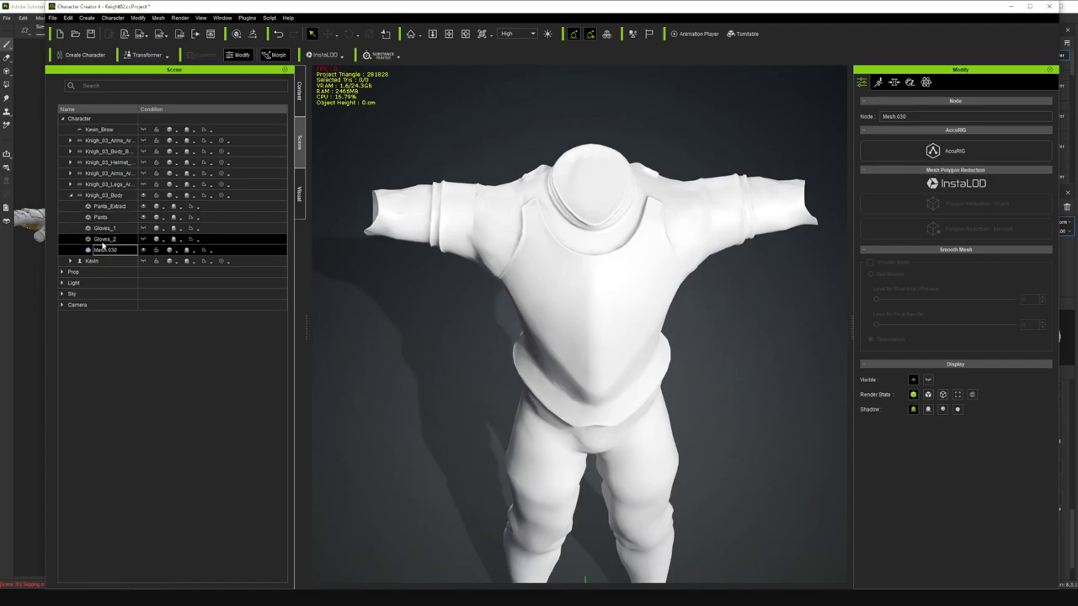
left_click(105, 250)
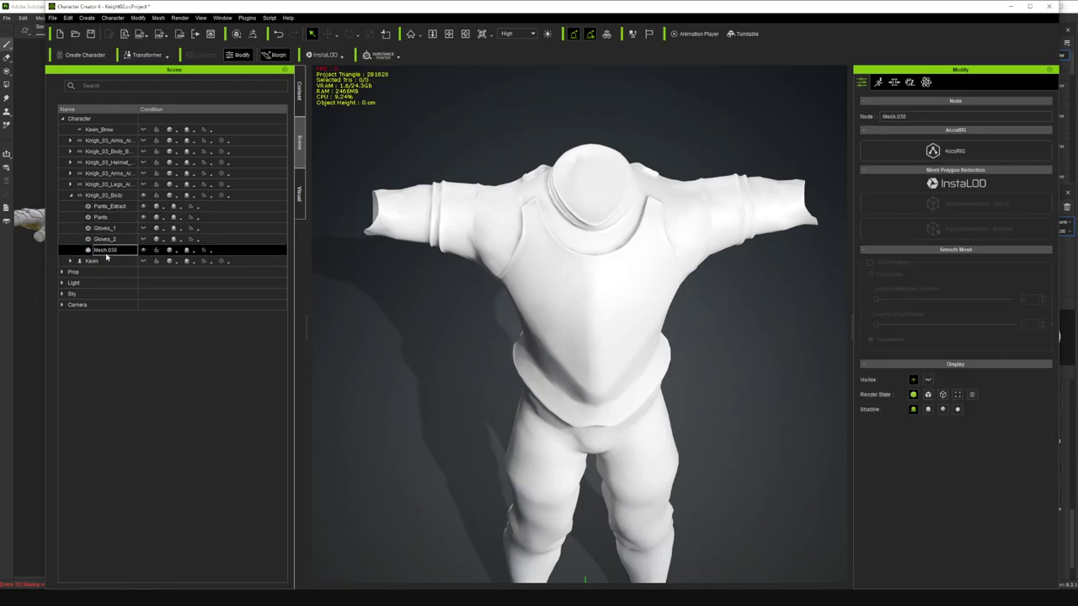
left_click(109, 207)
left_click(143, 206)
left_click(143, 208)
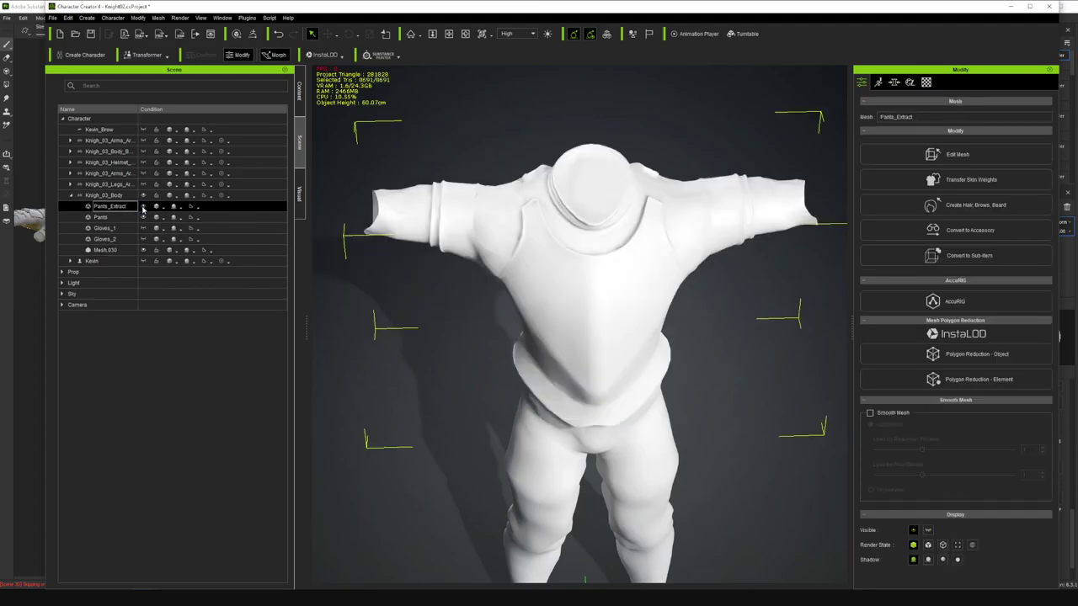
- Rename the merged Pants_Extract mesh as Chest
double_click(112, 208)
type("Chest")
key("Return")
- Compare the pants' waist with the Chest mesh hidden and shown from several angles
left_click(142, 208)
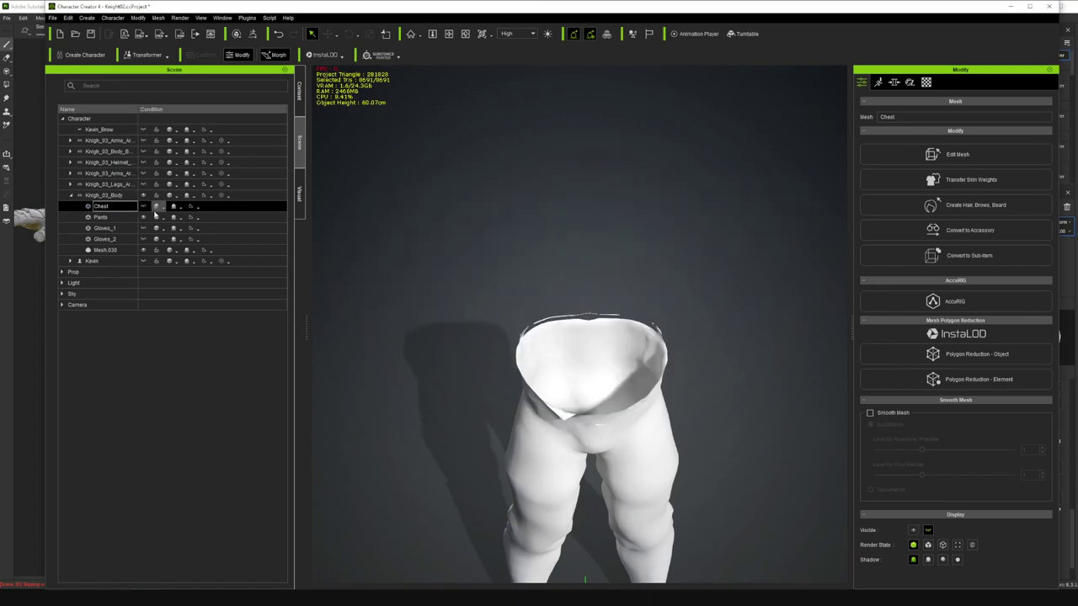
left_click(465, 35)
left_click_drag(525, 395, 599, 276)
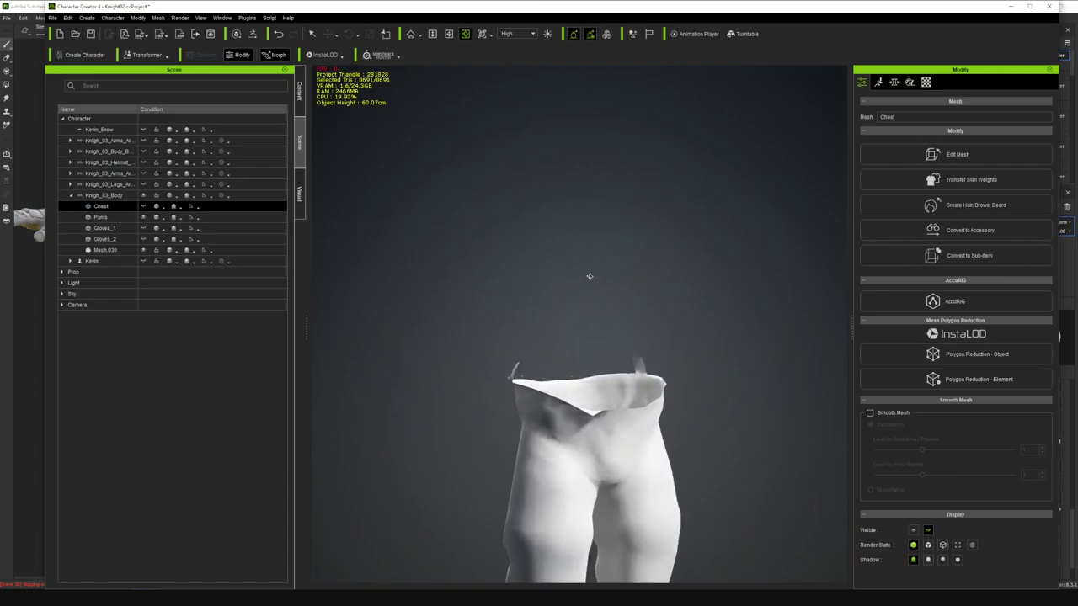
left_click(144, 206)
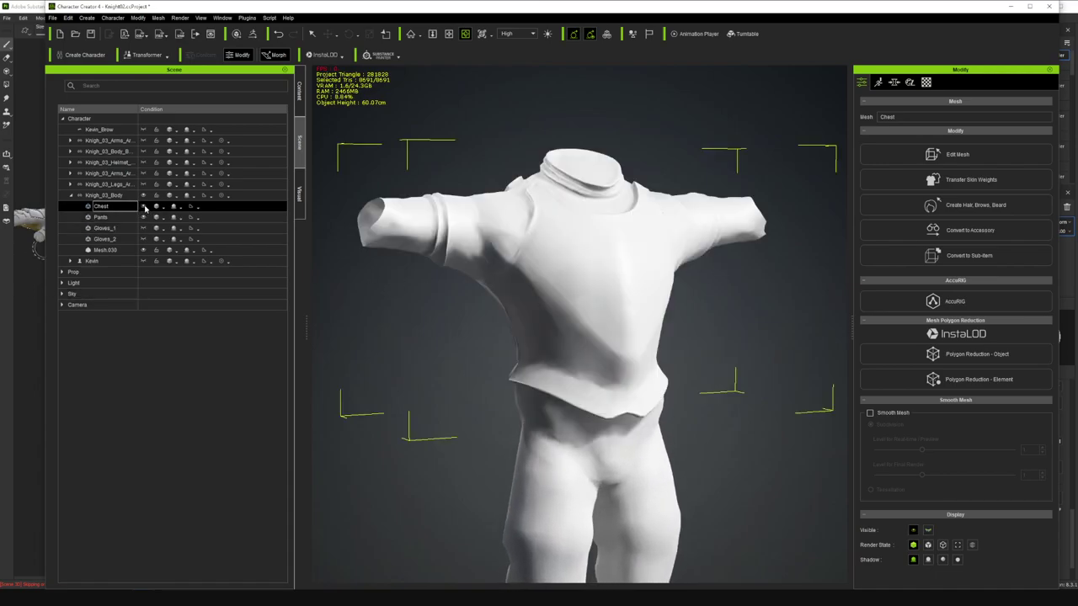
right_click_drag(559, 346, 813, 335)
left_click(144, 207)
left_click(144, 207)
left_click(144, 207)
right_click_drag(525, 412, 277, 416)
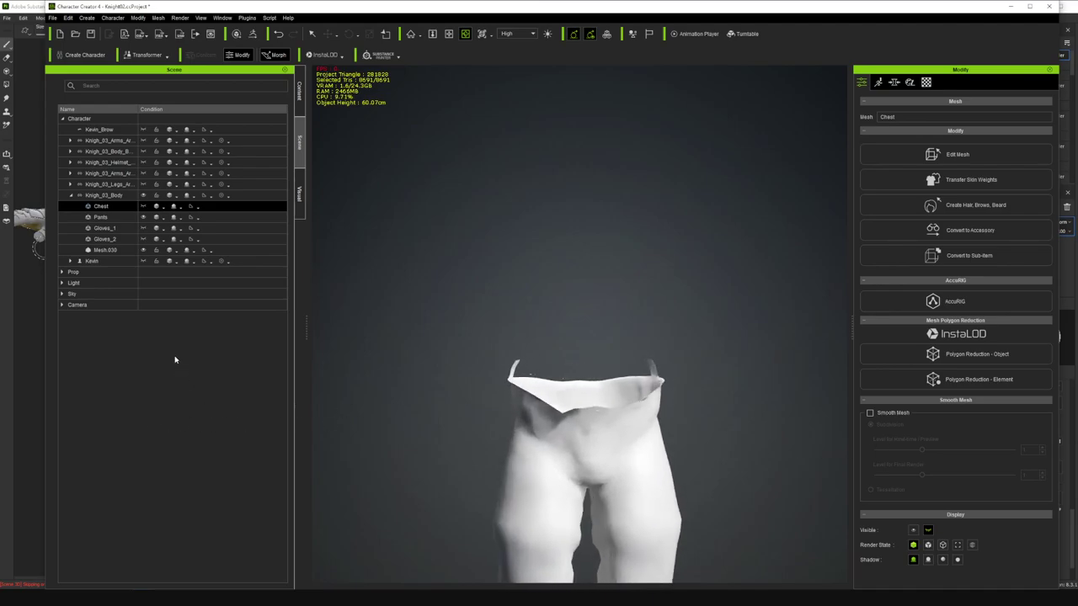
left_click(144, 206)
- Convert the Chest mesh of Knigh_03_Body to an accessory with Bake Current Shape
left_click(179, 228)
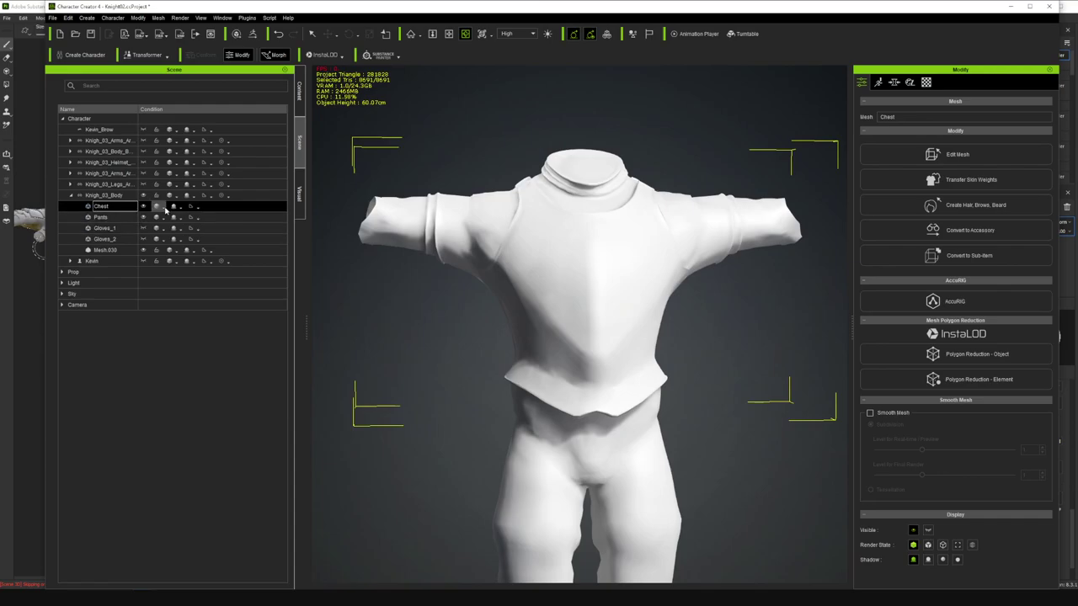
left_click(143, 229)
left_click(969, 230)
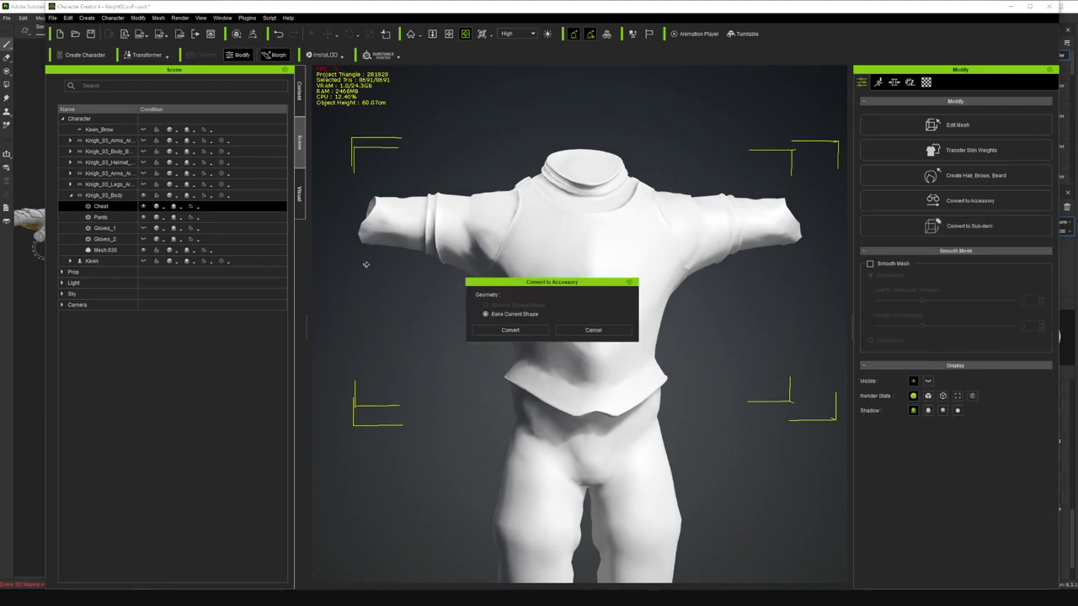
left_click(510, 330)
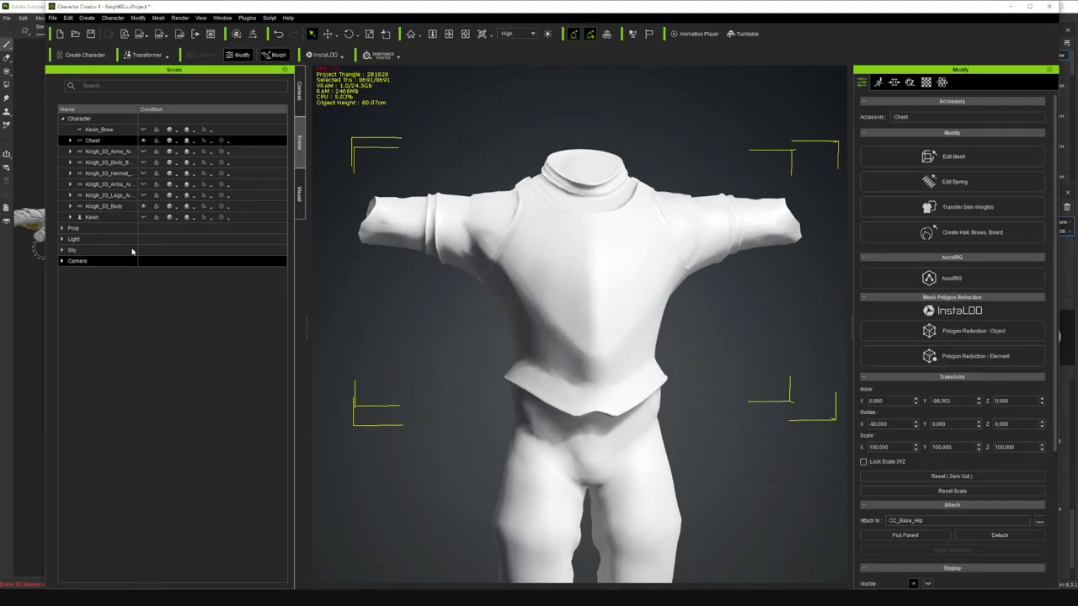
left_click(116, 153)
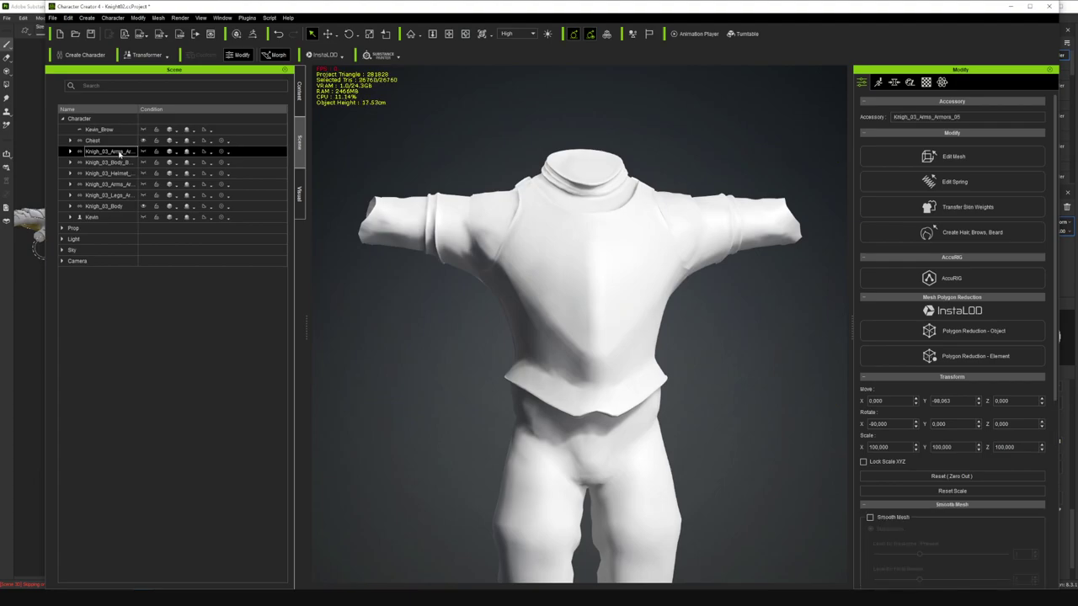
- Check what the Knigh_03_Arms_Armors_05 accessory contains by toggling its visibility, and rename it as Gloves
left_click(143, 151)
left_click(143, 153)
double_click(111, 153)
type("Gloves")
key("Return")
- Show the Knigh_03_Body_Belts_02 and Knigh_03_Legs_Armor_05 accessories, checking the helmet details and remaining arm armor entries along the way
left_click(144, 163)
double_click(131, 163)
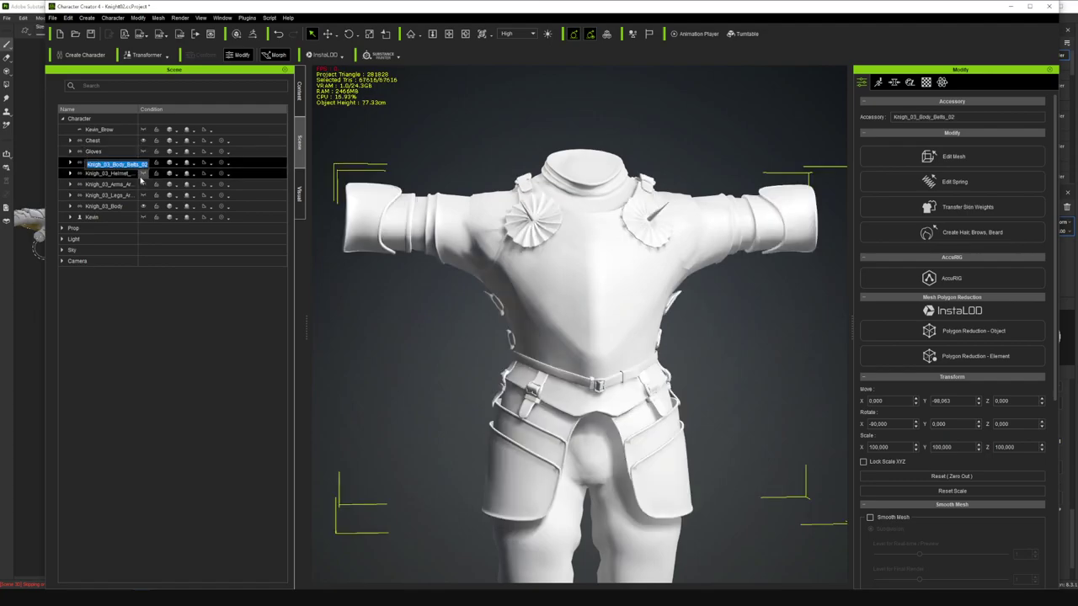
left_click(114, 174)
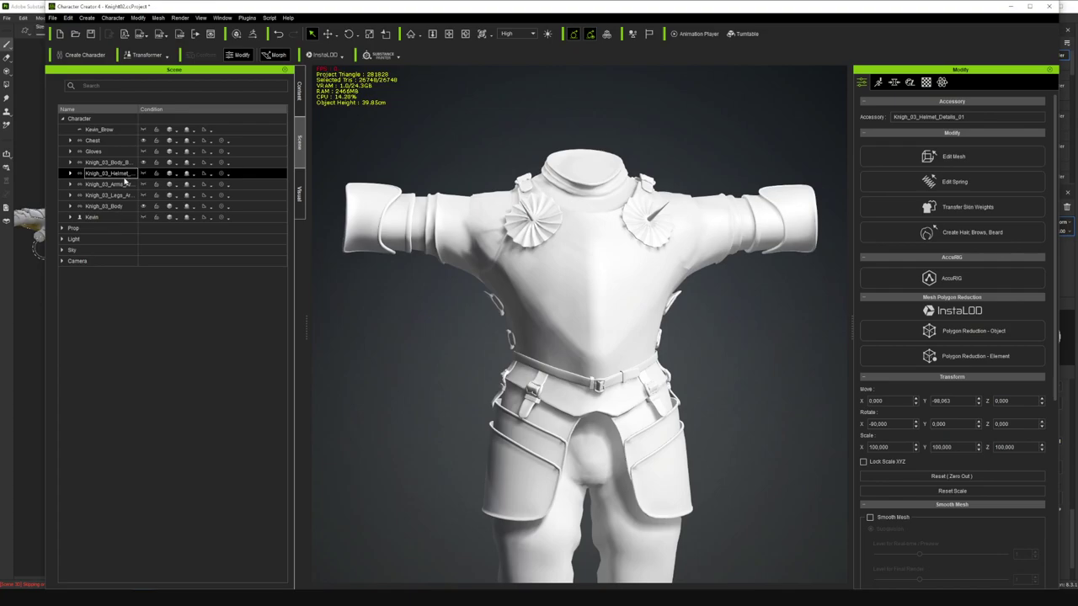
scroll(487, 313, "down", 5)
scroll(515, 327, "up", 4)
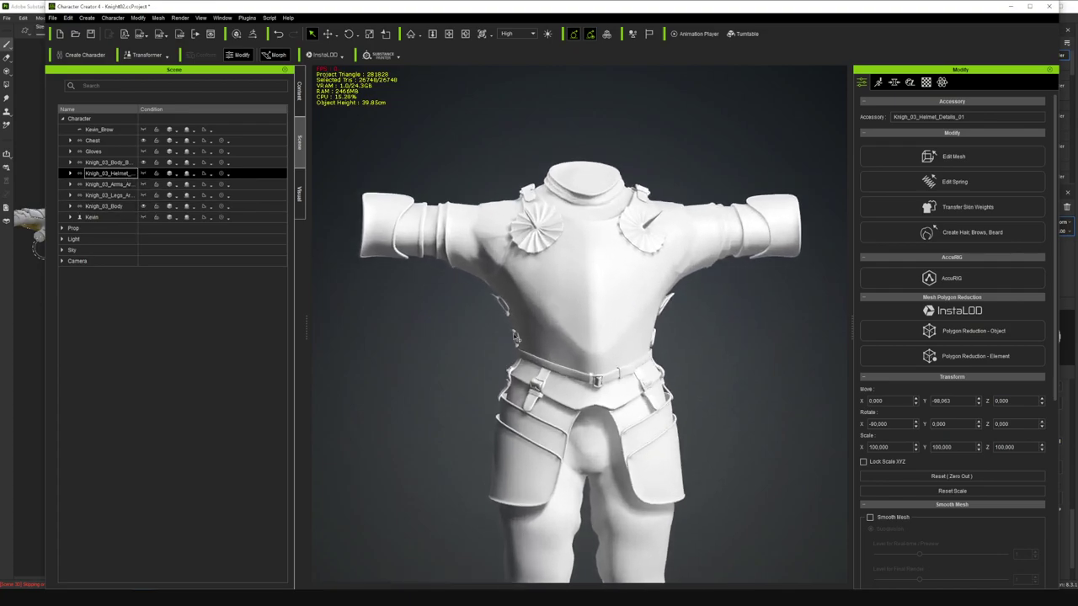
left_click(128, 184)
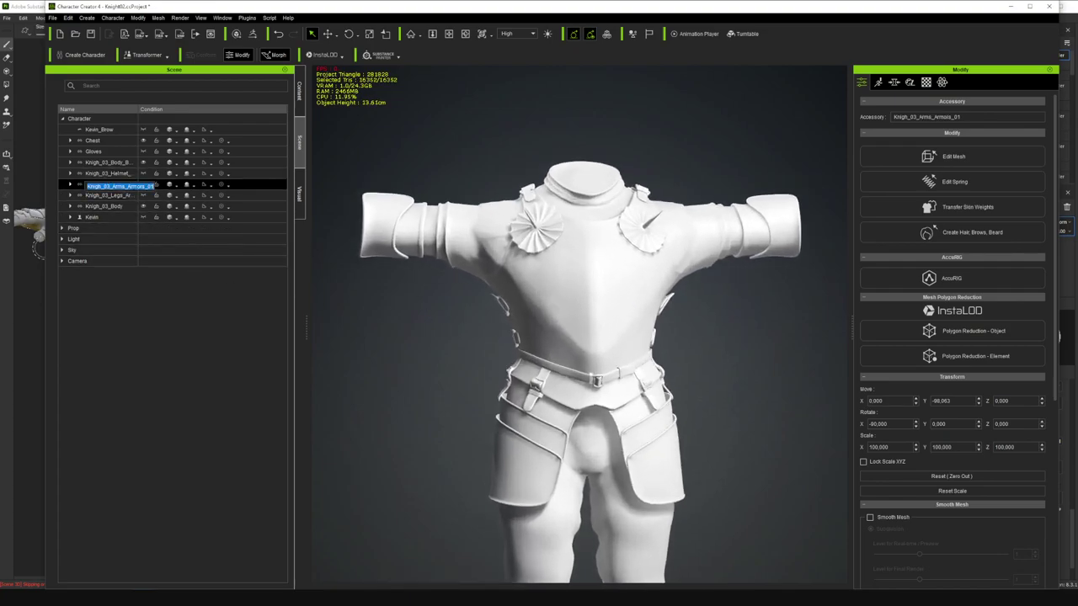
left_click(121, 174)
left_click(130, 184)
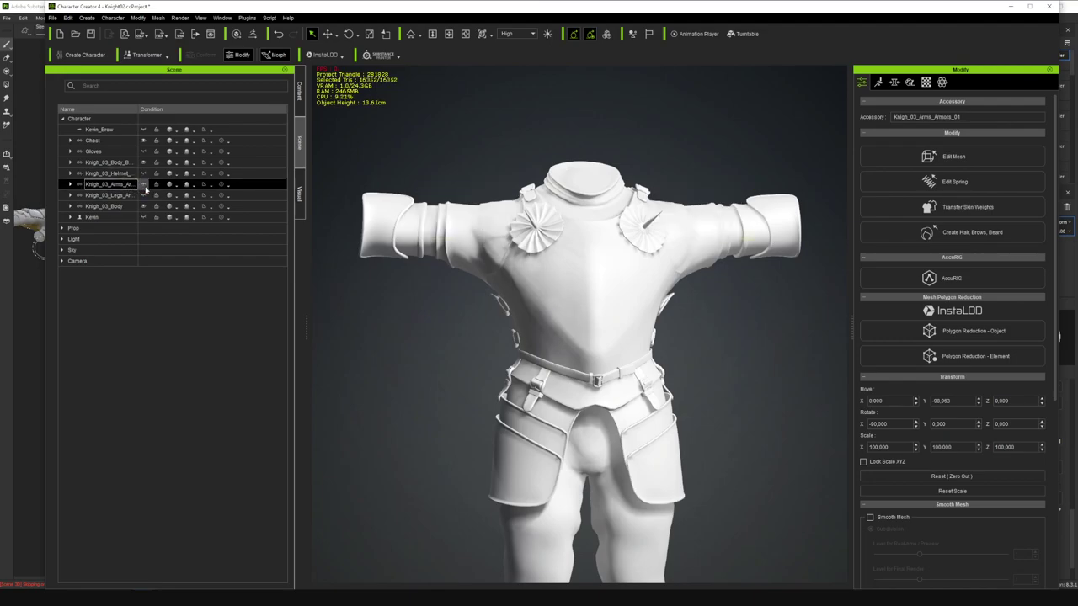
left_click(144, 196)
scroll(341, 275, "down", 5)
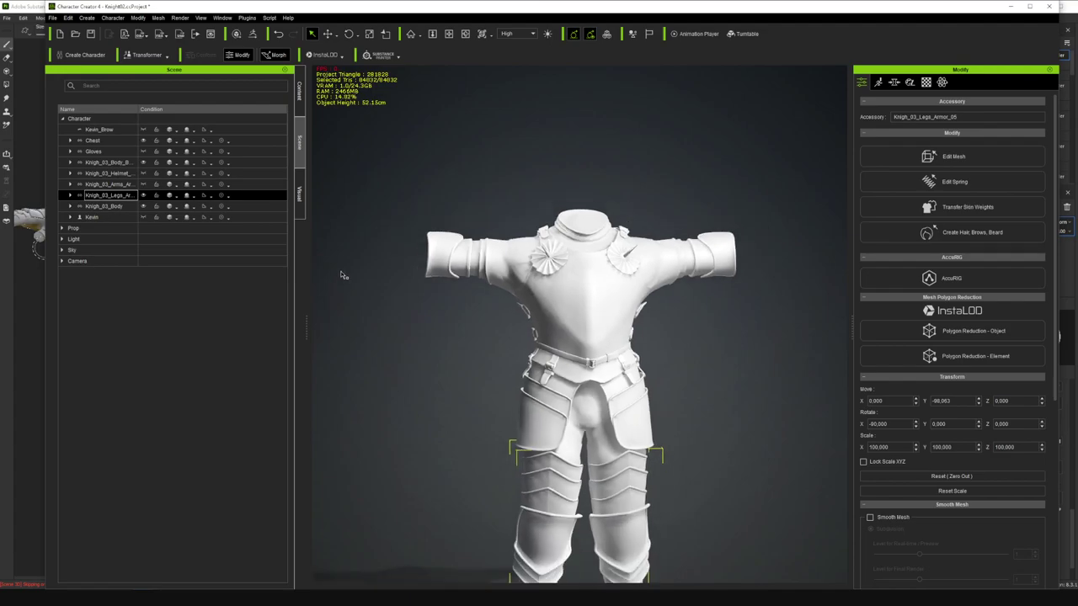
- Convert the Pants mesh of Knigh_03_Body to a standalone accessory
left_click(71, 206)
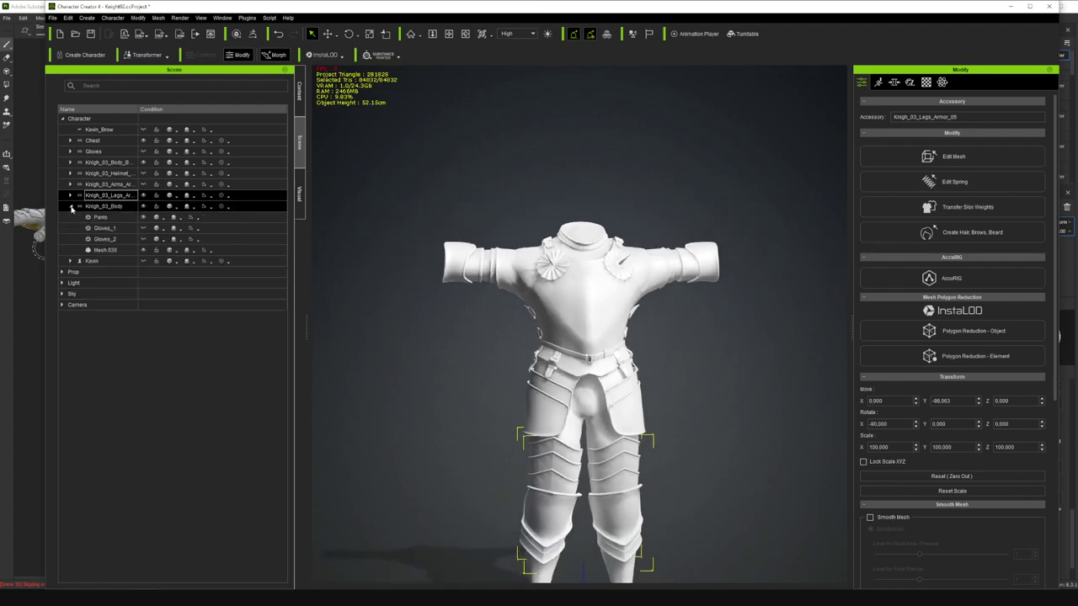
left_click(99, 217)
left_click(947, 230)
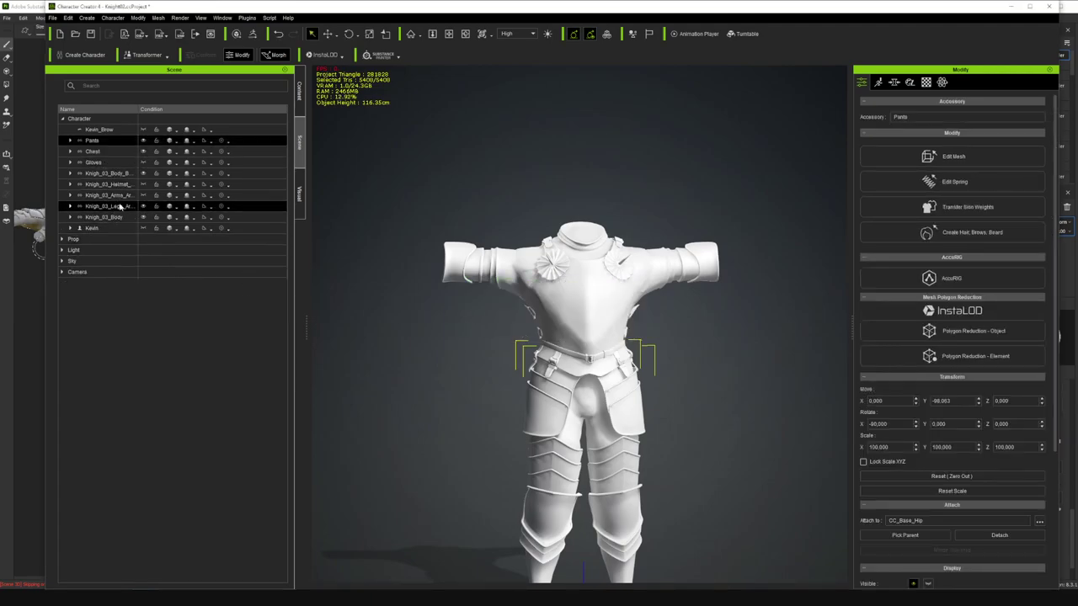
- Try to merge the Gloves_1 and Gloves_2 meshes of Knigh_03_Body with Gloves_2 as the target mesh
left_click(122, 207)
left_click(105, 217)
left_click(69, 217)
left_click(105, 229)
left_click(108, 239, "ctrl")
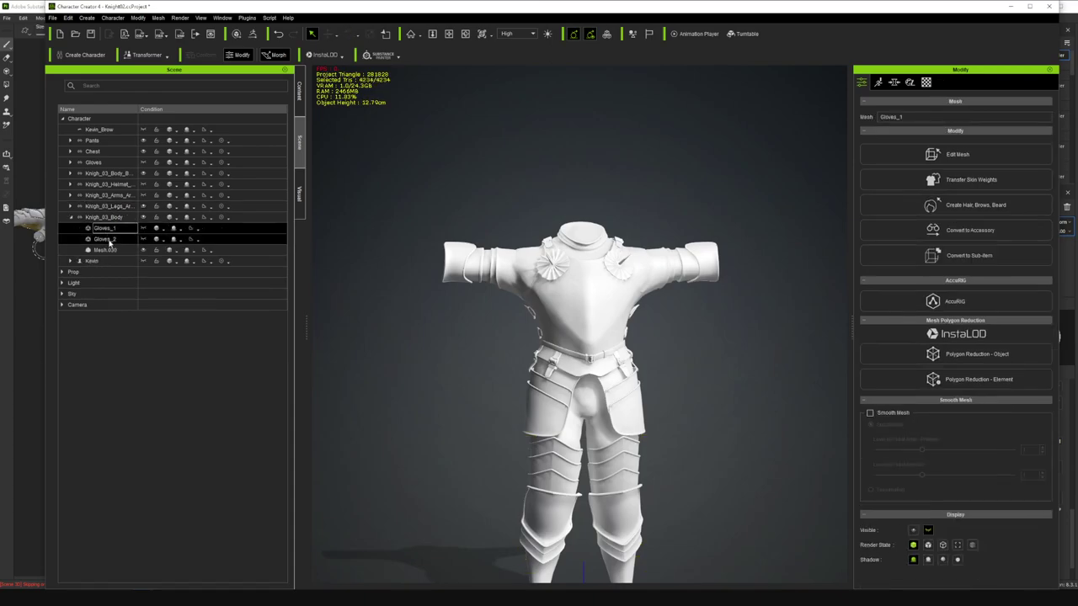
left_click(104, 228)
left_click(107, 240, "ctrl")
left_click(962, 128)
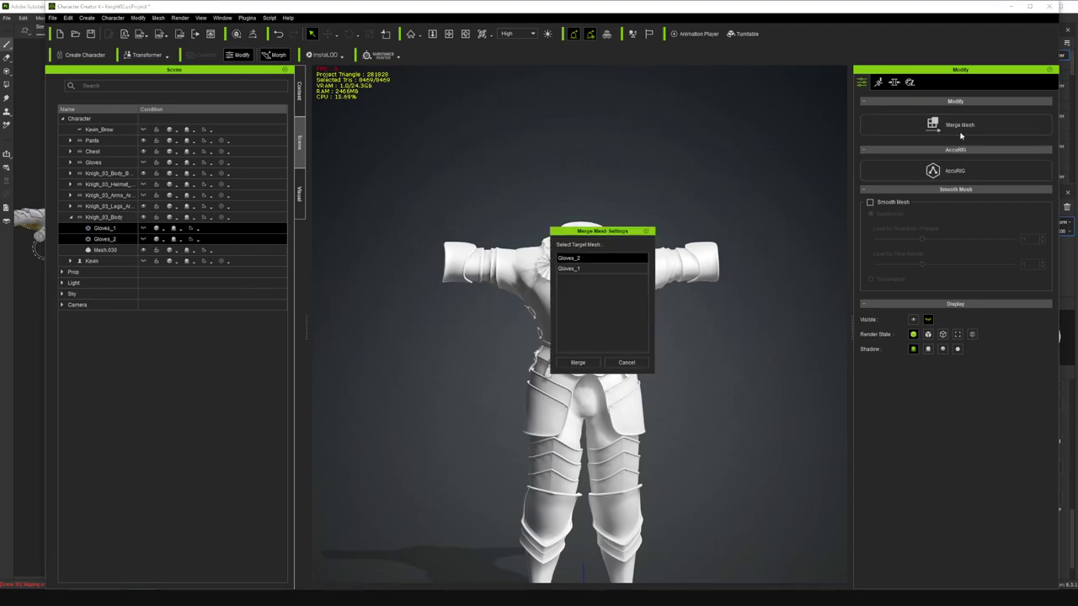
left_click(578, 362)
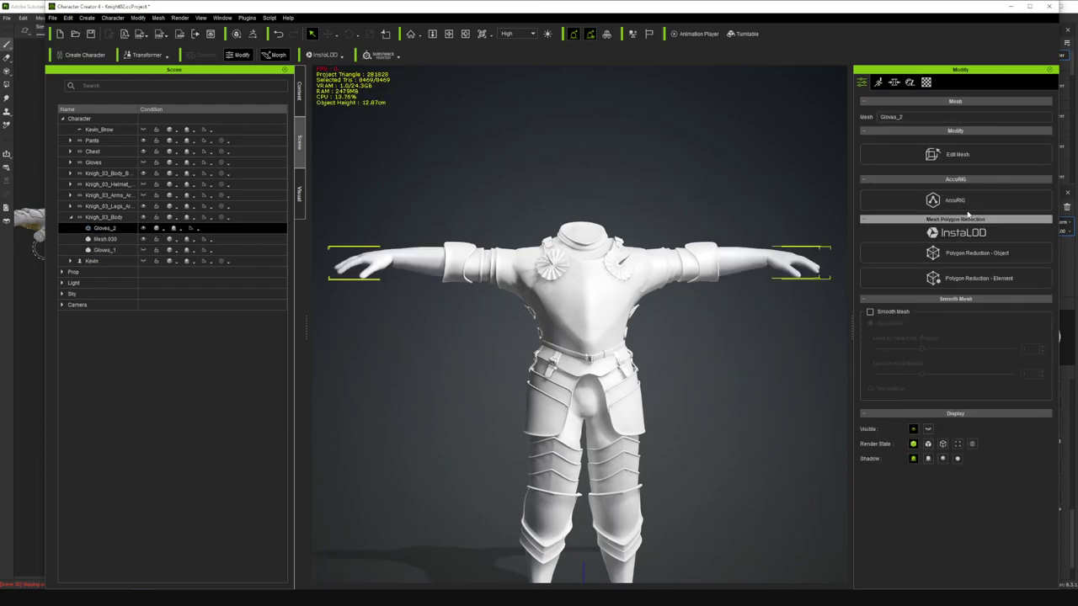
- Examine the merged Gloves_2 mesh, its editable vertices and the Mesh.030 and Gloves_1 nodes for a way to convert it
left_click(111, 240)
left_click(112, 229)
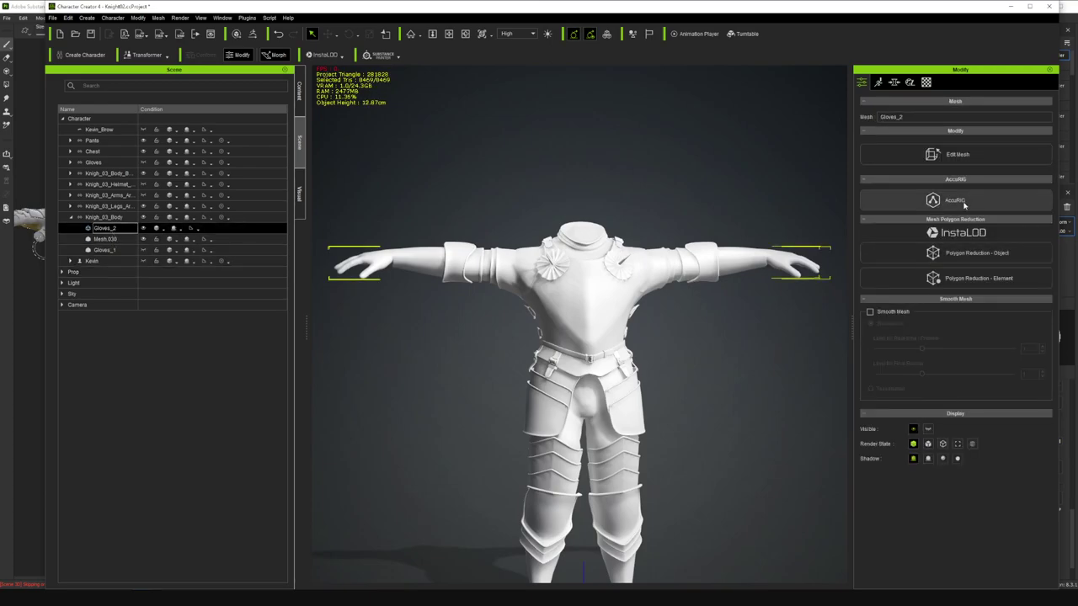
left_click(96, 217)
left_click(107, 229)
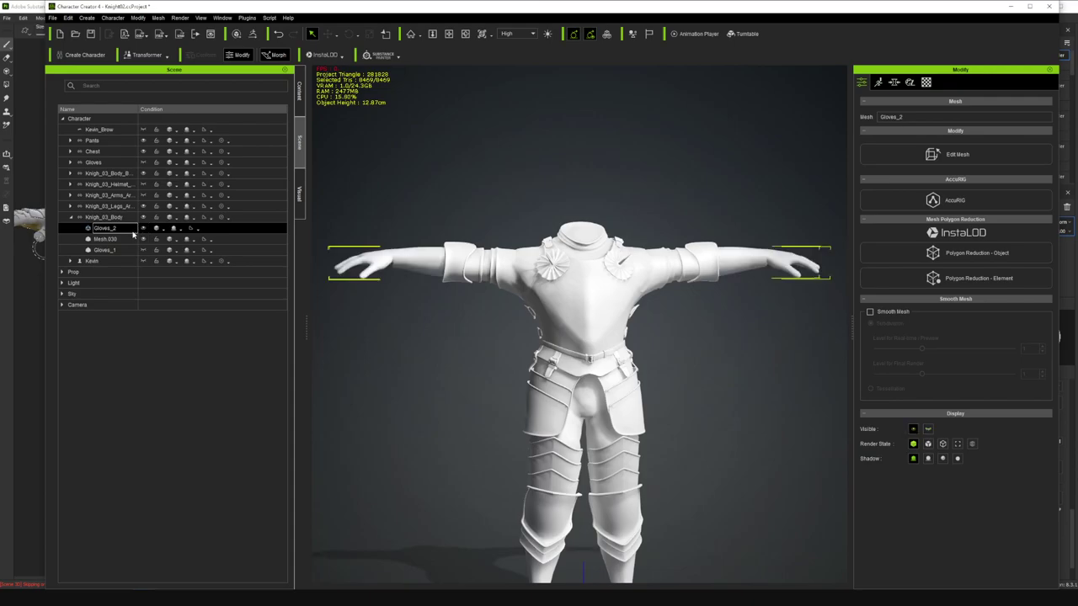
left_click(118, 240)
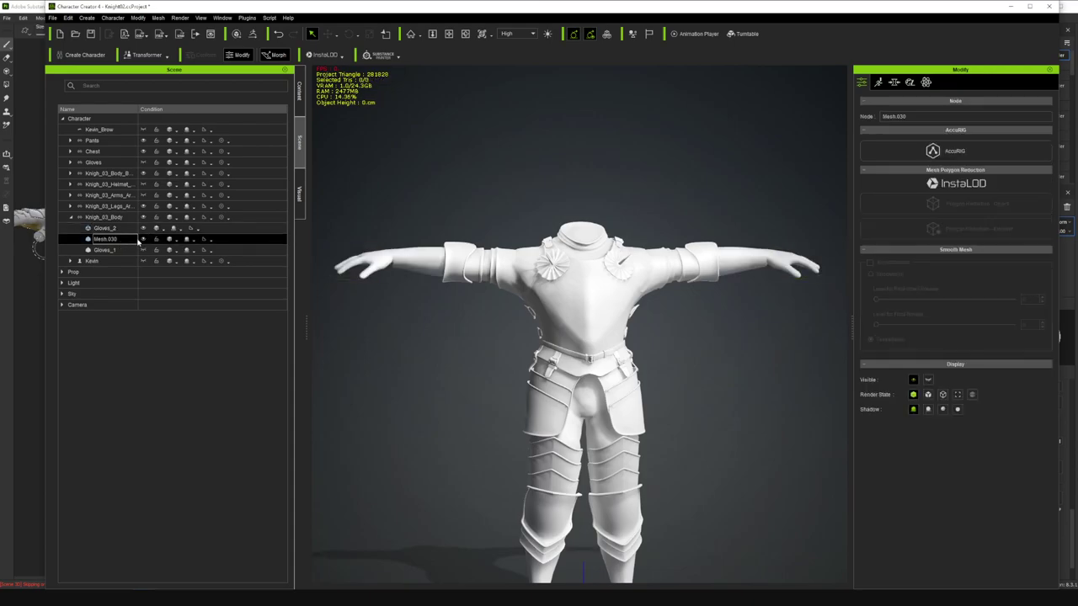
left_click(128, 229)
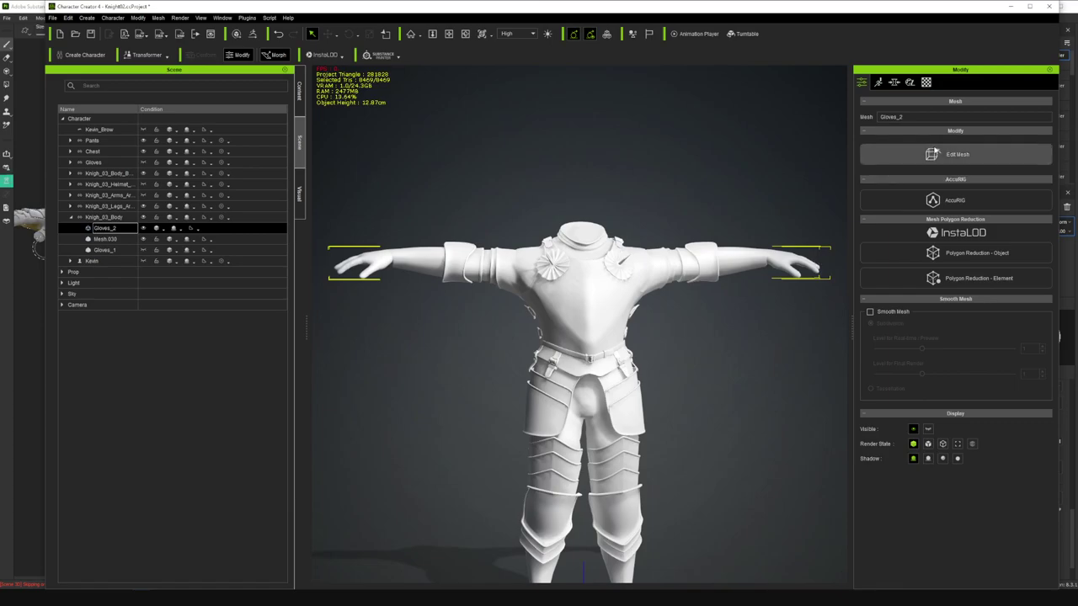
left_click(941, 155)
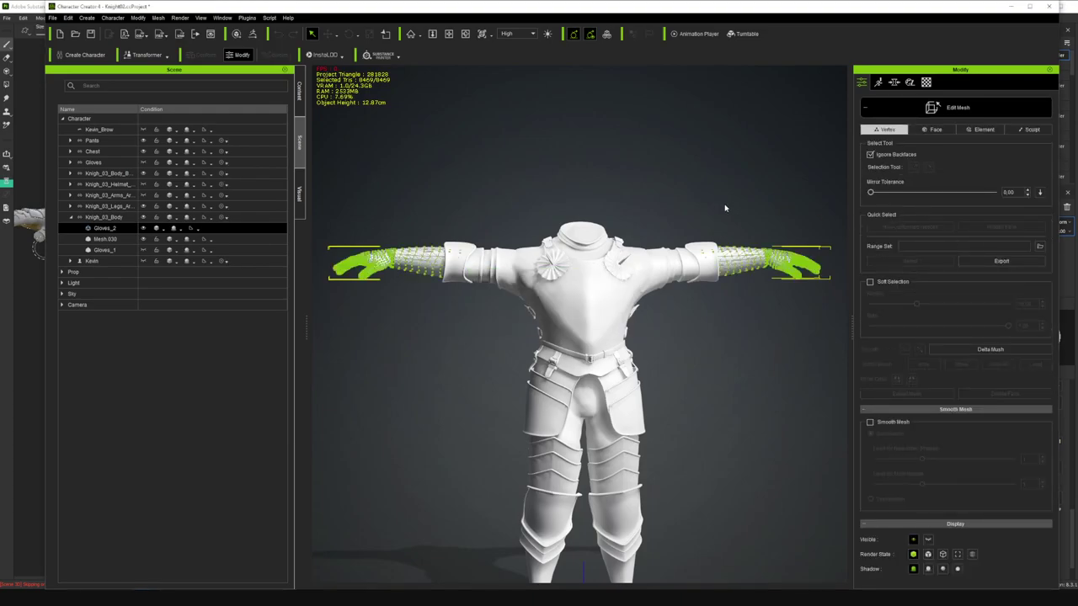
left_click(935, 108)
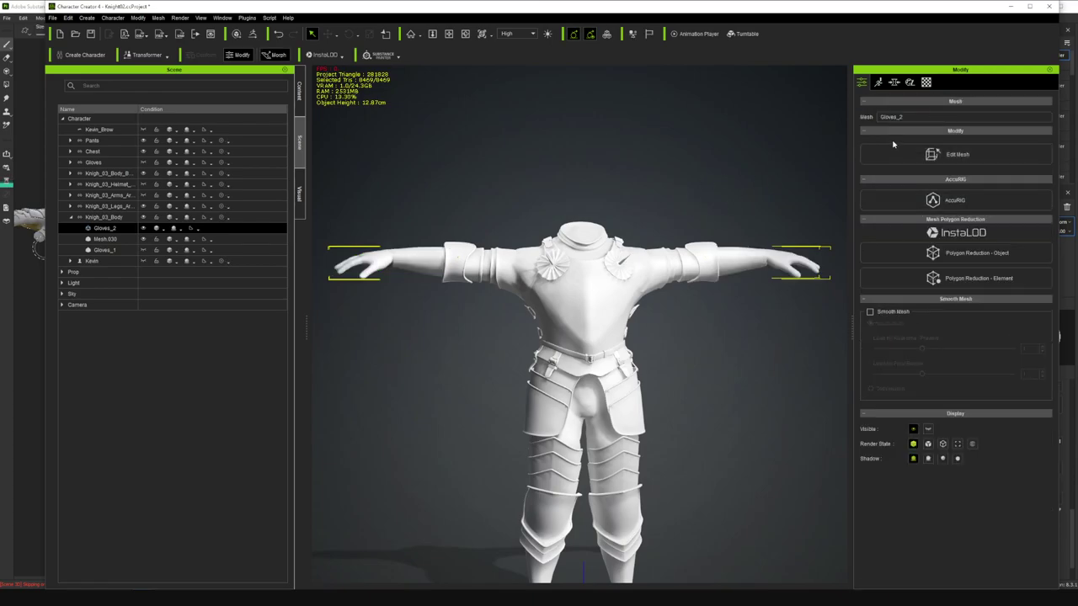
left_click(122, 253)
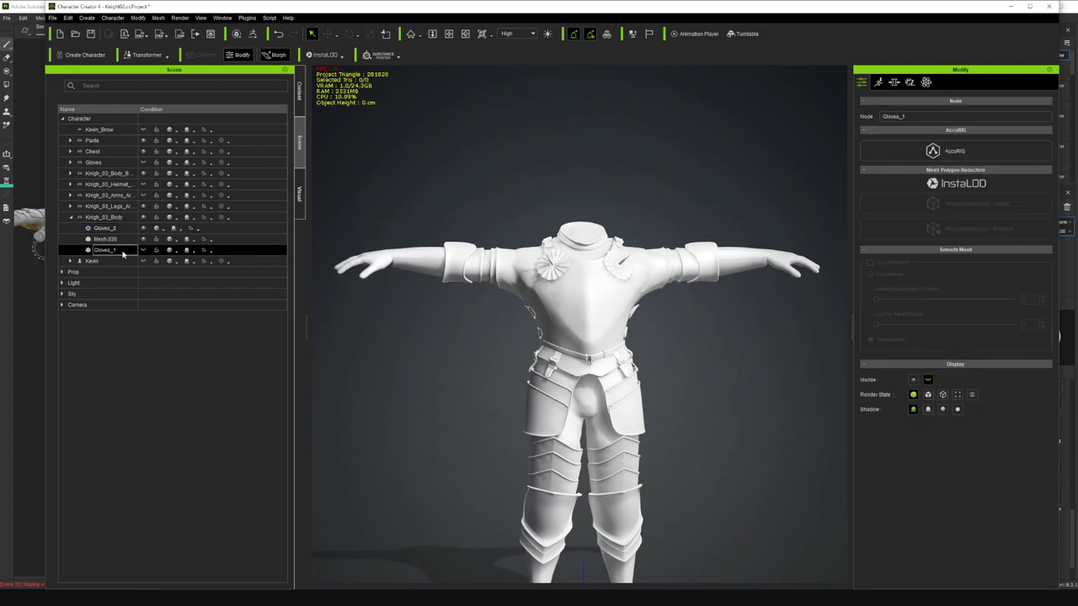
- Check the visibility of the Gloves_1 node and the Gloves_2 mesh, and undo the glove merge
left_click(143, 251)
left_click(144, 252)
left_click(105, 229)
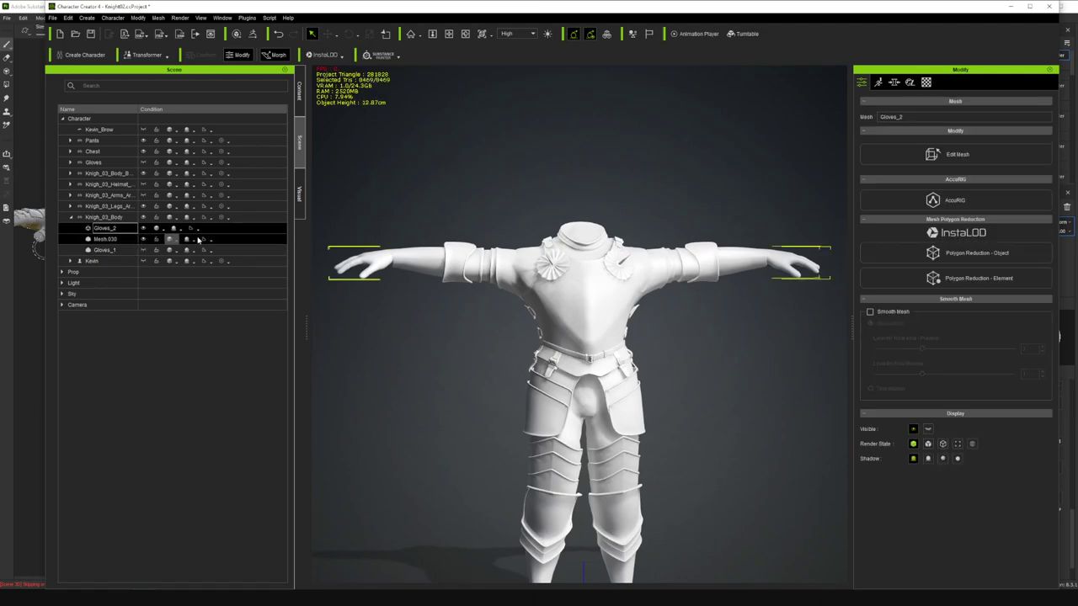
left_click(122, 261)
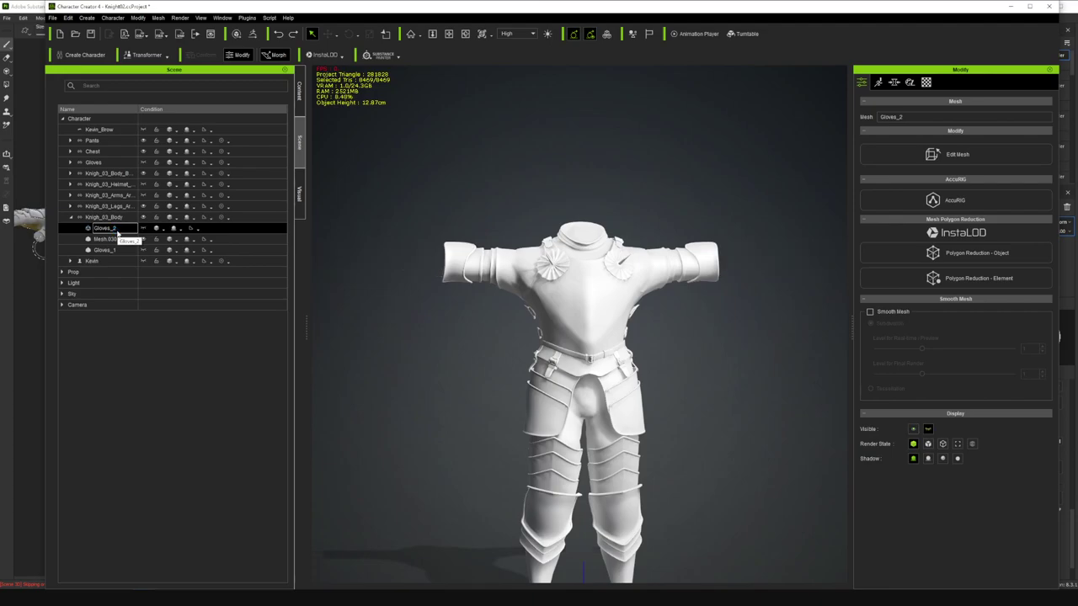
left_click(137, 242)
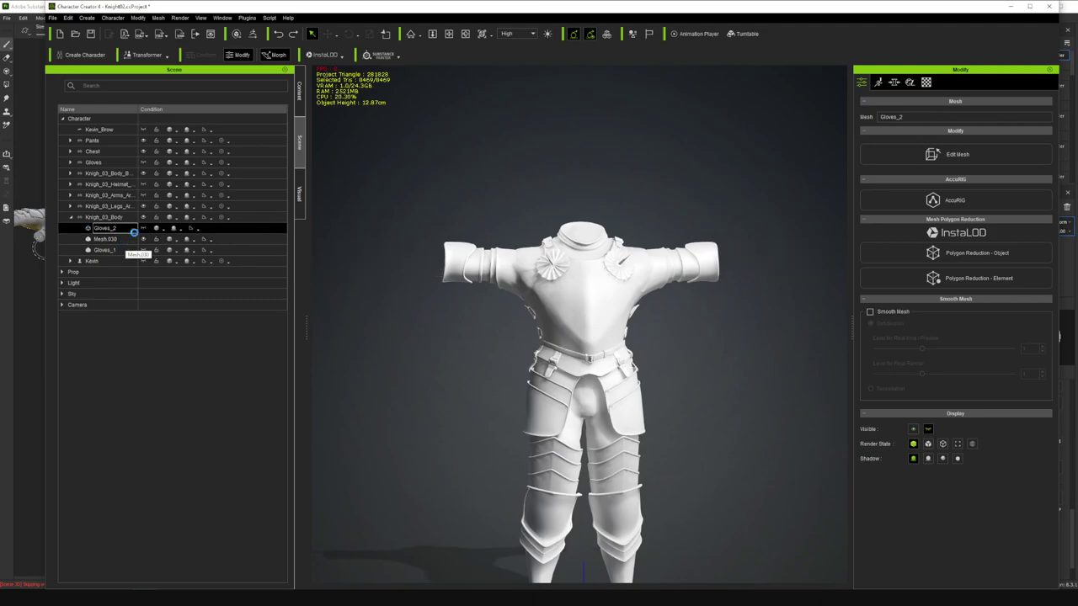
key("ctrl+z")
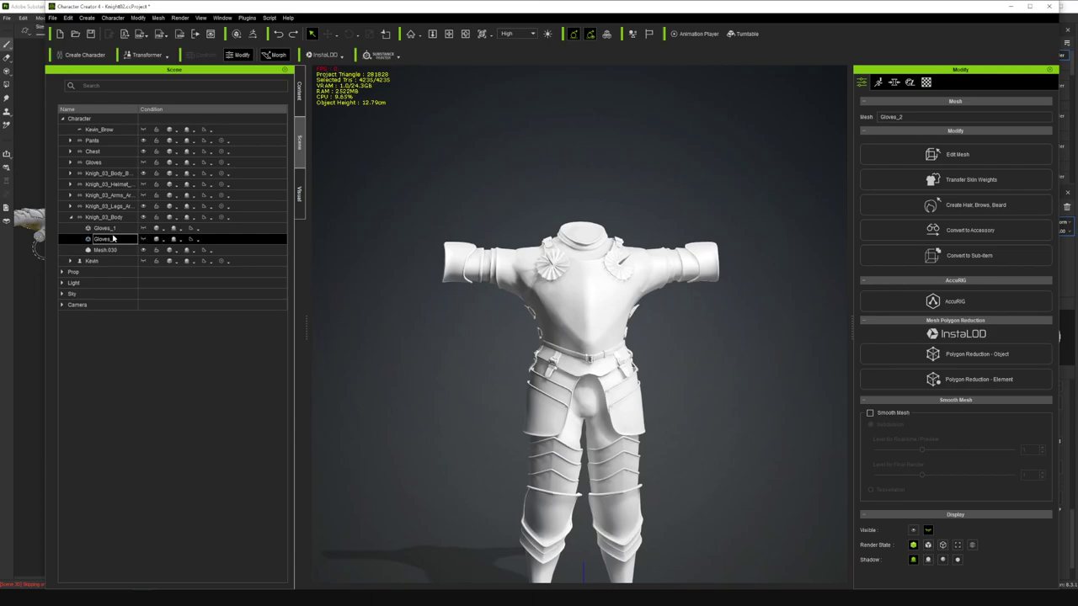
- Try to convert only the Gloves_1 mesh to an accessory with Bake Current Shape
left_click(113, 230)
left_click(115, 241, "ctrl")
left_click(117, 229)
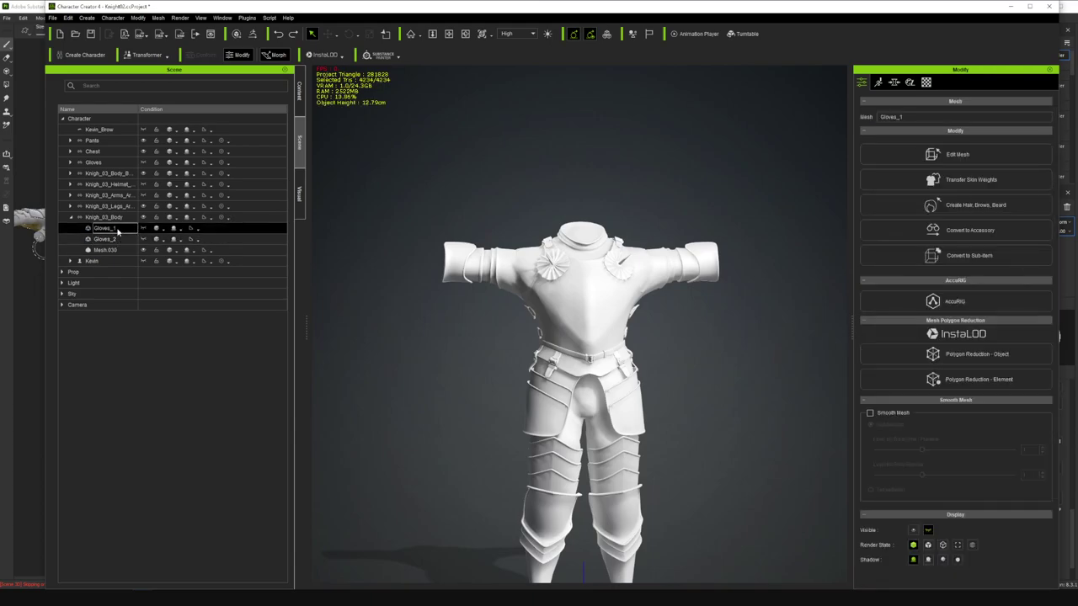
left_click(976, 232)
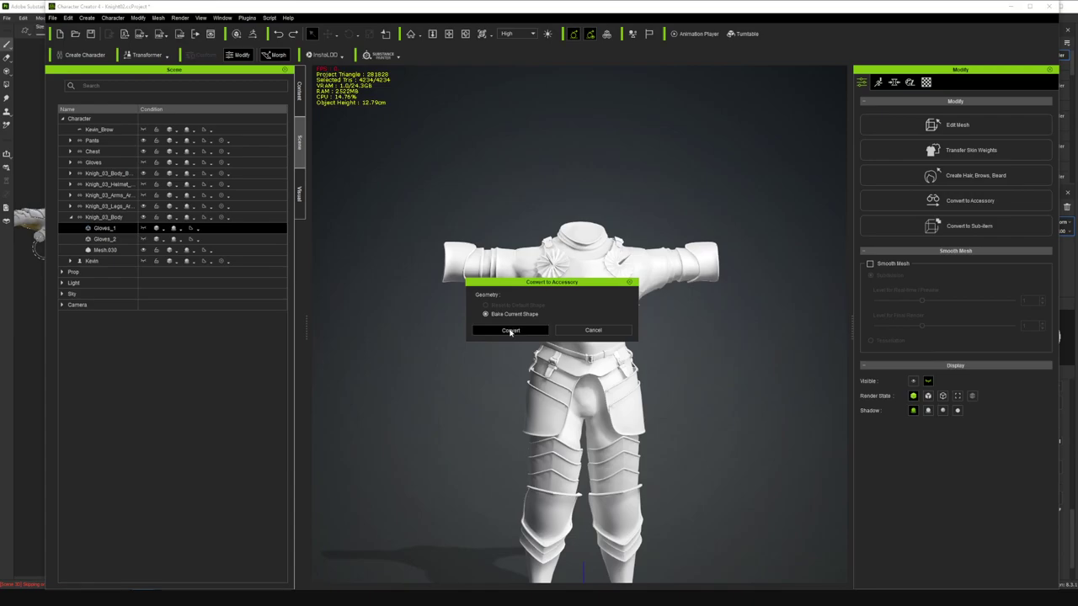
key("Return")
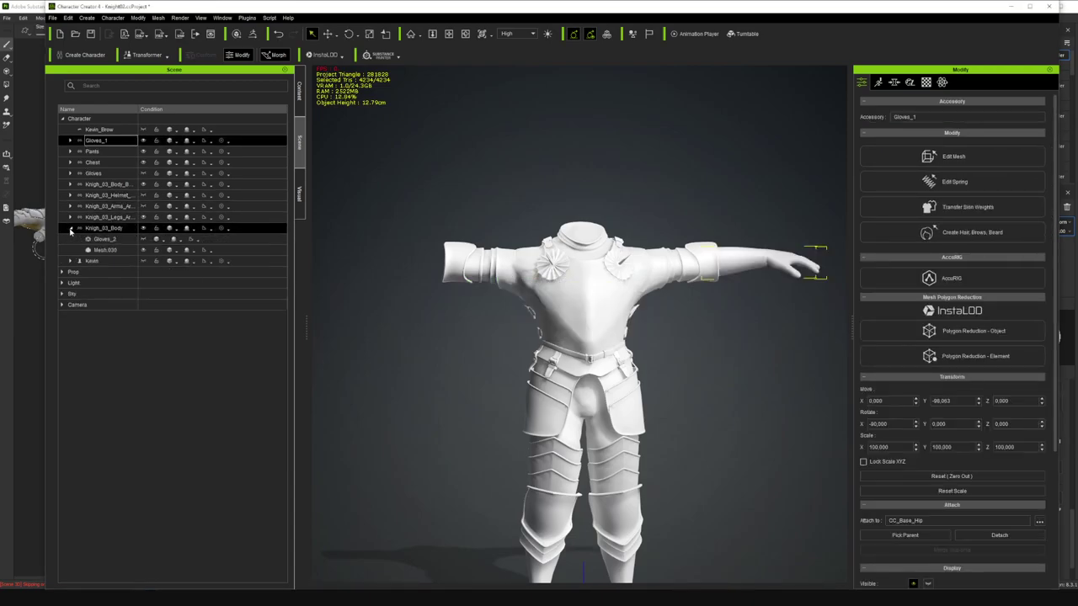
- Check the remaining Gloves_2 mesh and Mesh.030 node for conversion options, and undo the Gloves_1 conversion
left_click(161, 240)
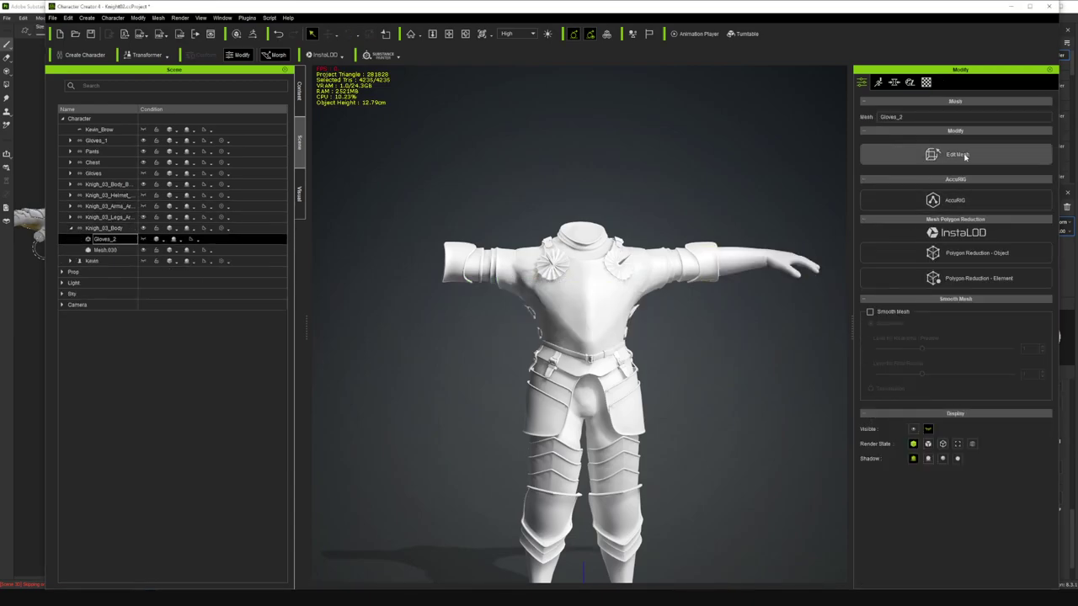
left_click(114, 252)
left_click(109, 240)
left_click(113, 250)
left_click(111, 240)
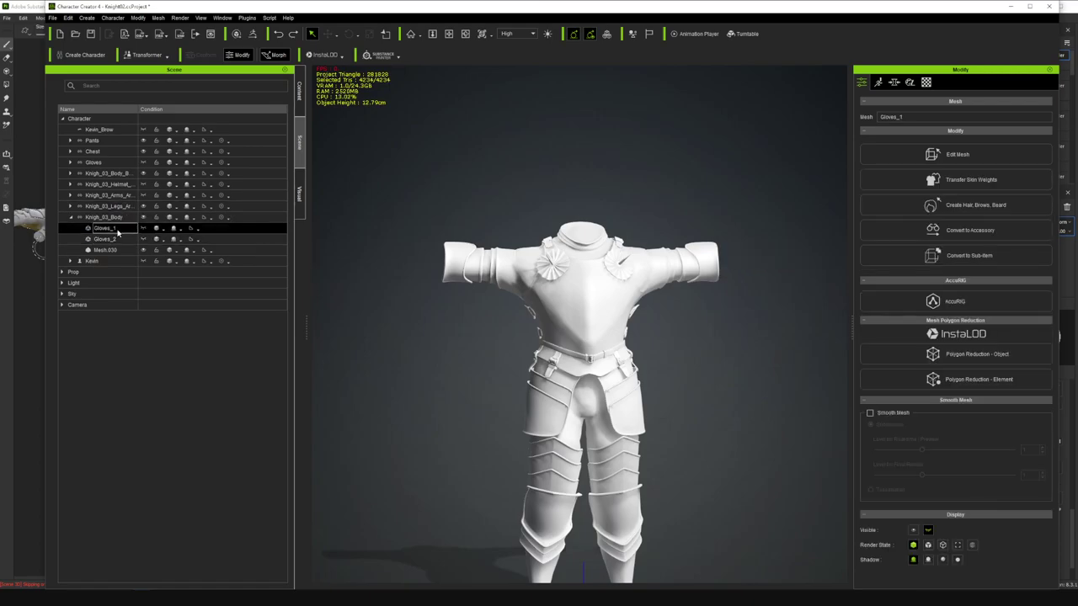
- Merge the two glove meshes of Knigh_03_Body with Gloves_1 as the target mesh
left_click(115, 239)
left_click(113, 229, "ctrl")
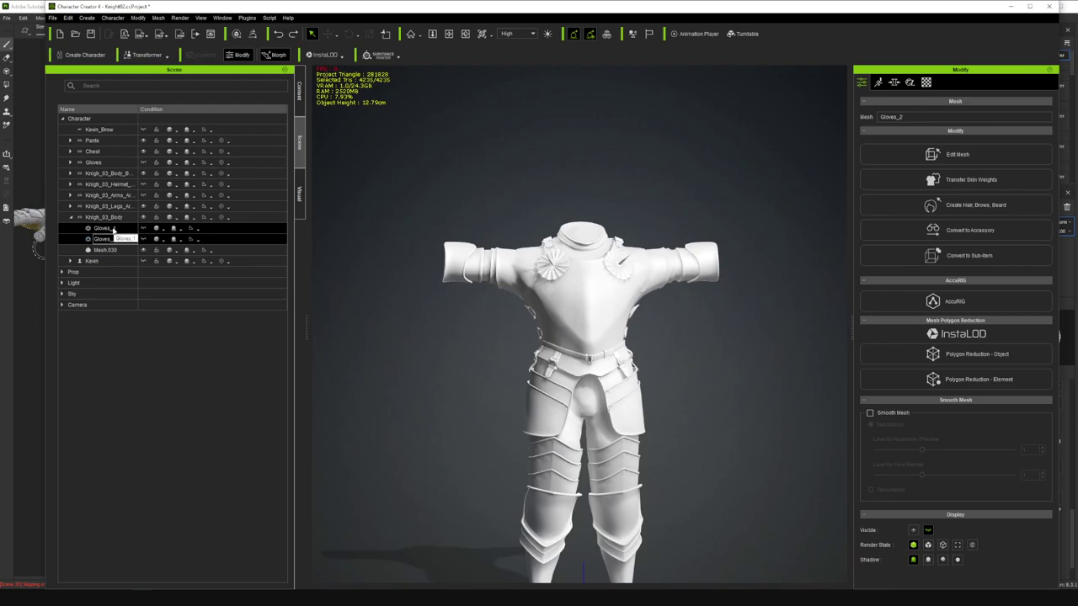
left_click(113, 239)
left_click(111, 250)
left_click(110, 240)
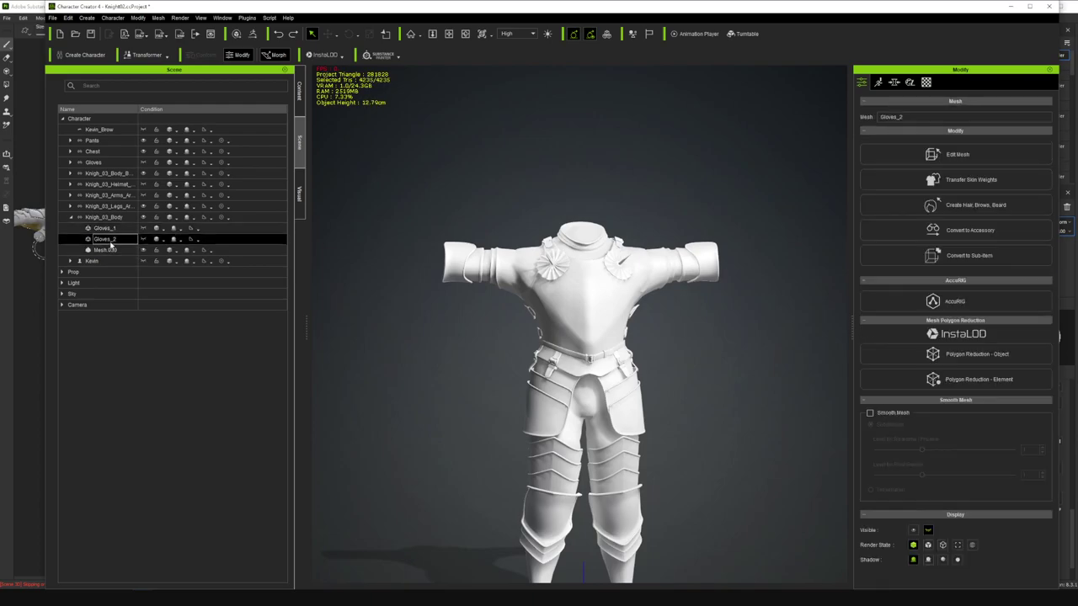
left_click(113, 230, "ctrl")
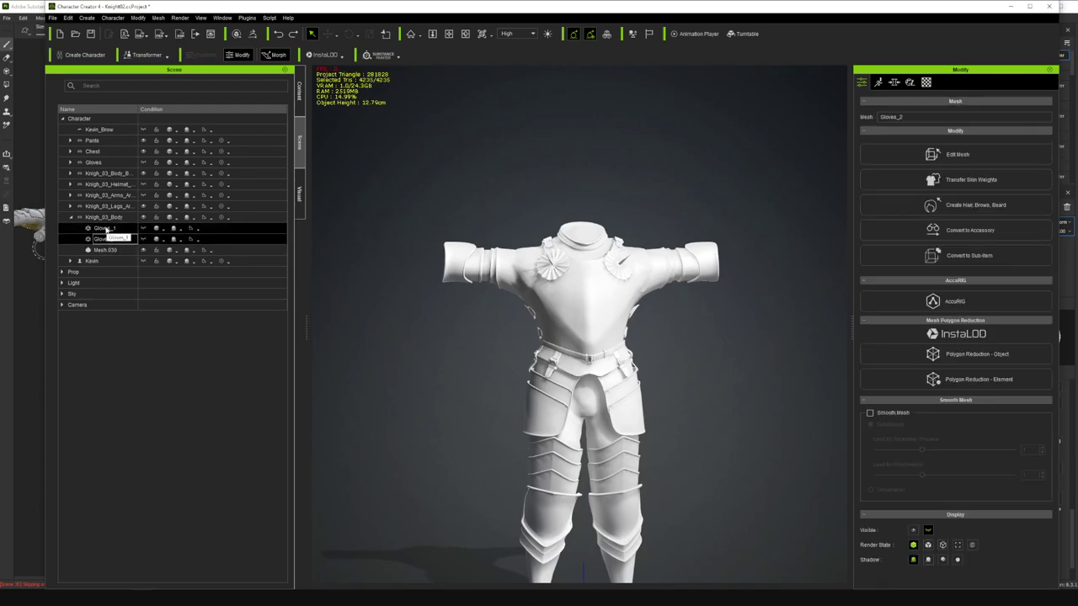
left_click(105, 250, "shift")
left_click(109, 233, "shift")
left_click(956, 127)
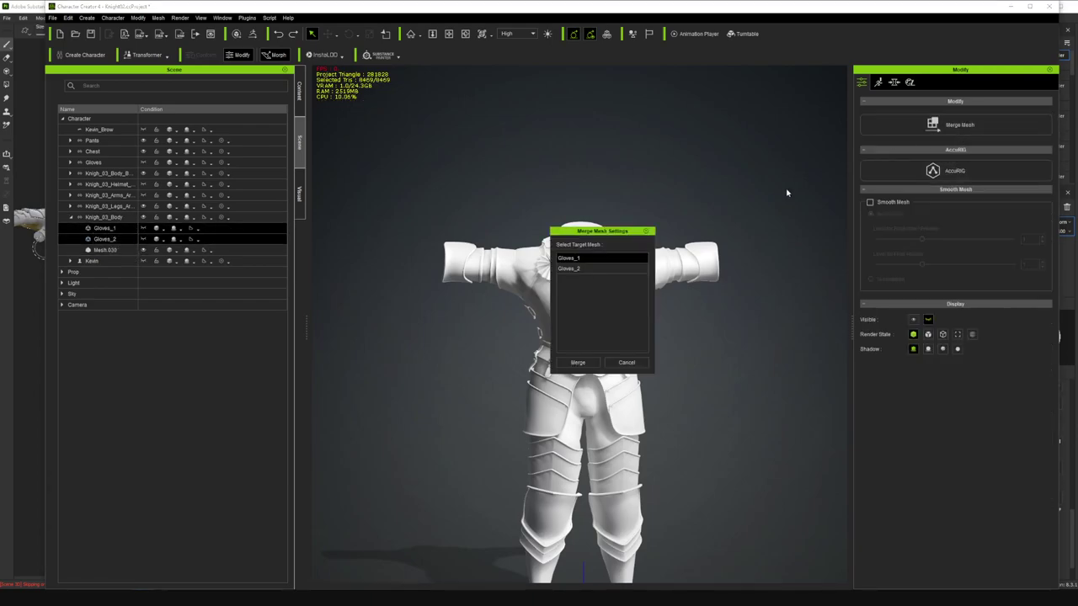
left_click(579, 364)
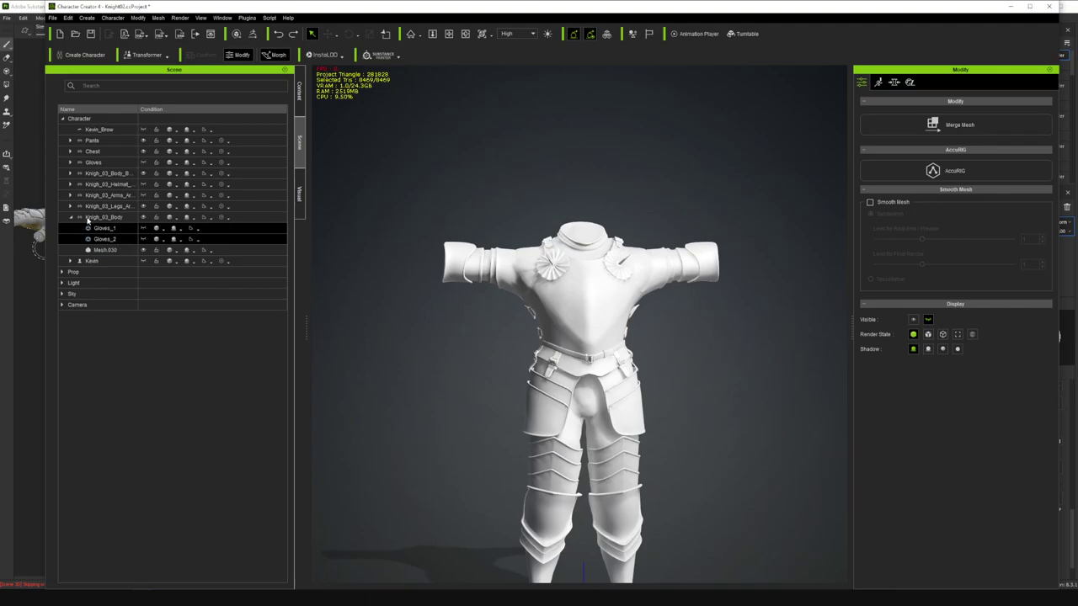
- Check the merged gloves and the leftover Gloves_2 node, and rename the parent accessory Knigh_03_Body as Gloves_0
left_click(106, 251)
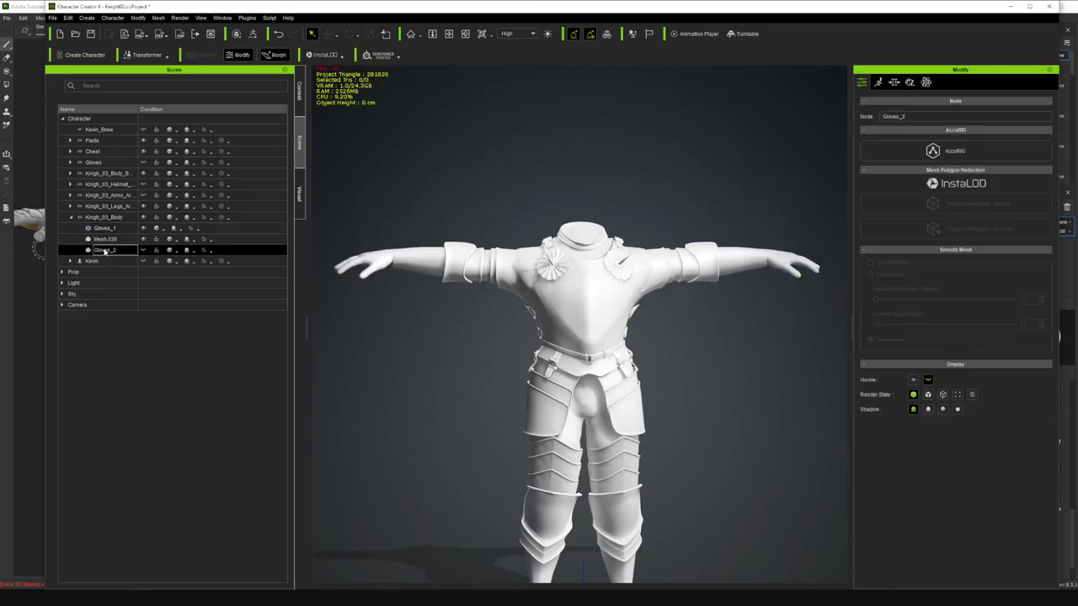
left_click(104, 228)
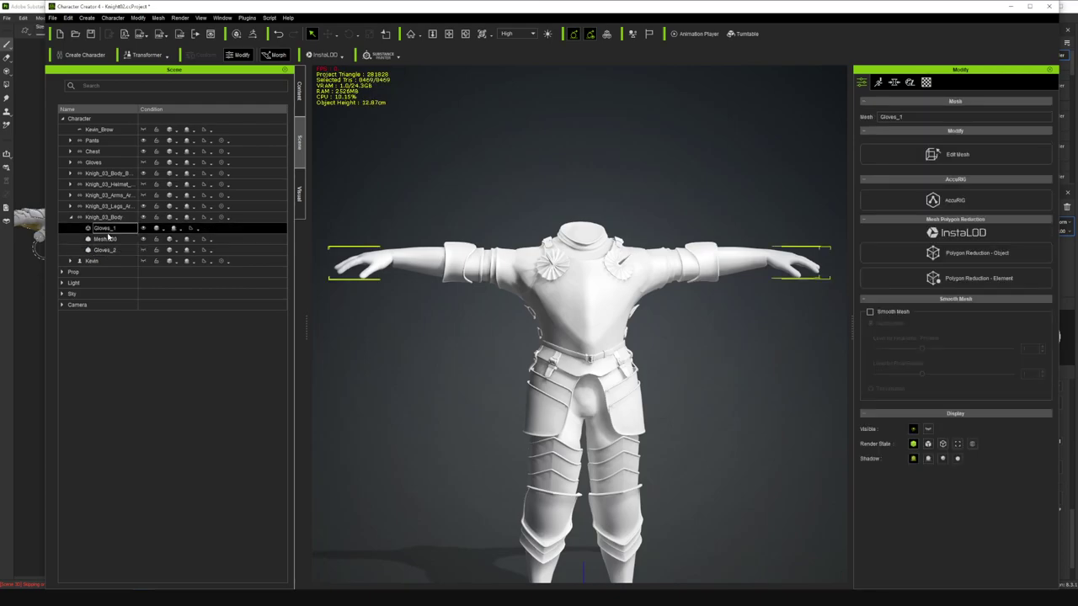
type("Gloves_0")
key("Return")
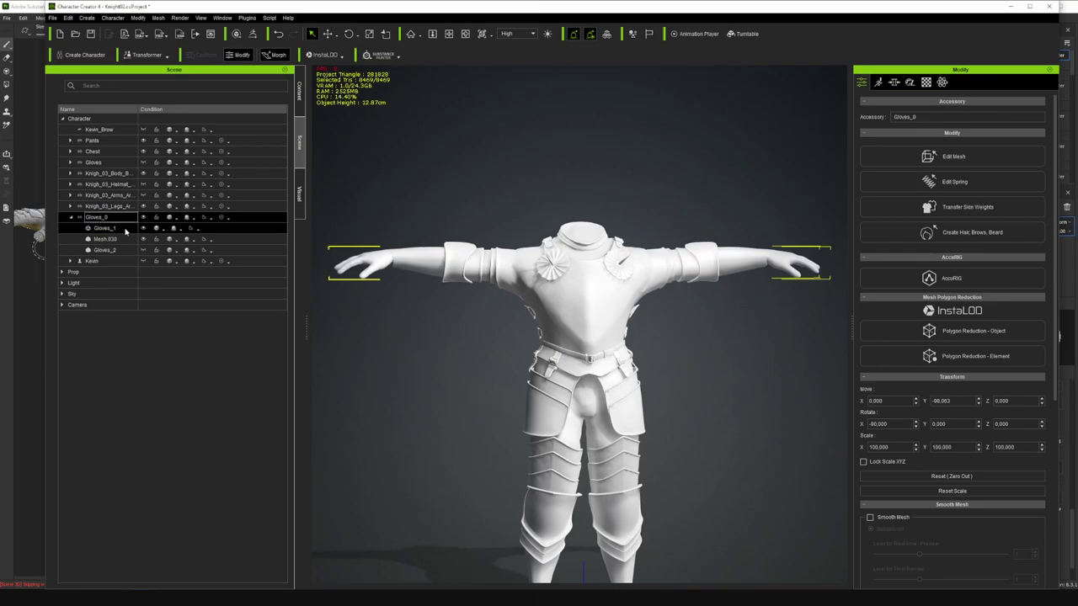
- Check the leftover Mesh.030 and Gloves_2 nodes for editing options and examine which meshes the leg and arm armor accessories contain
left_click(133, 239)
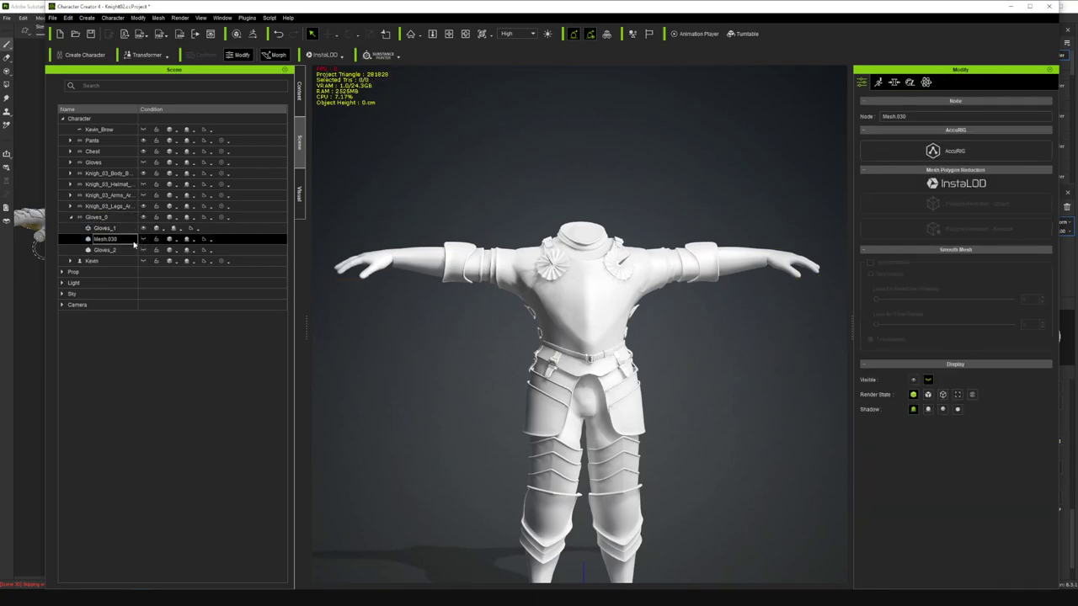
left_click(127, 250)
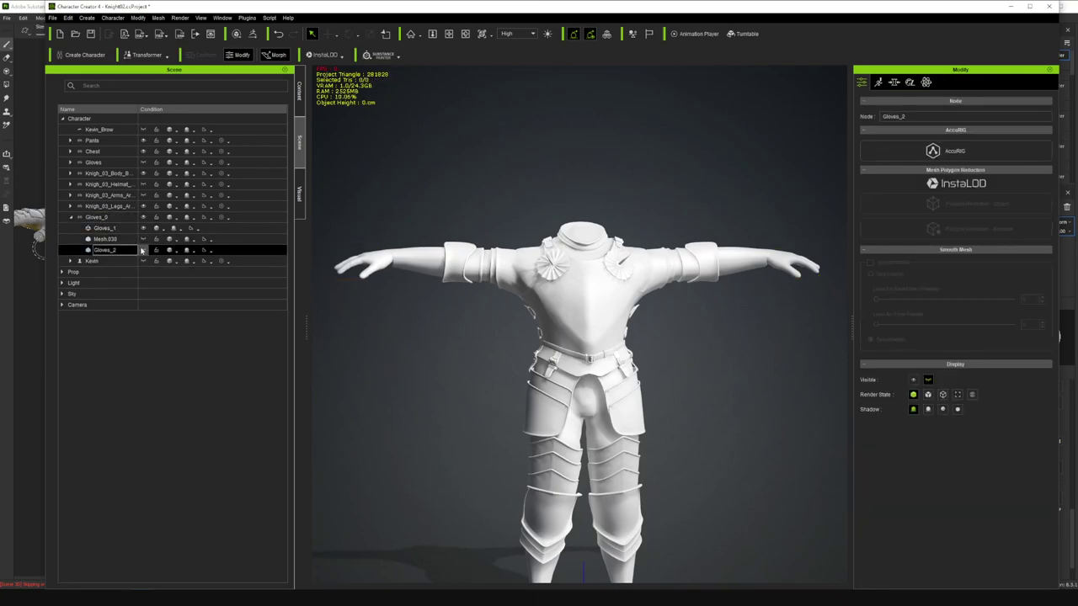
left_click(894, 82)
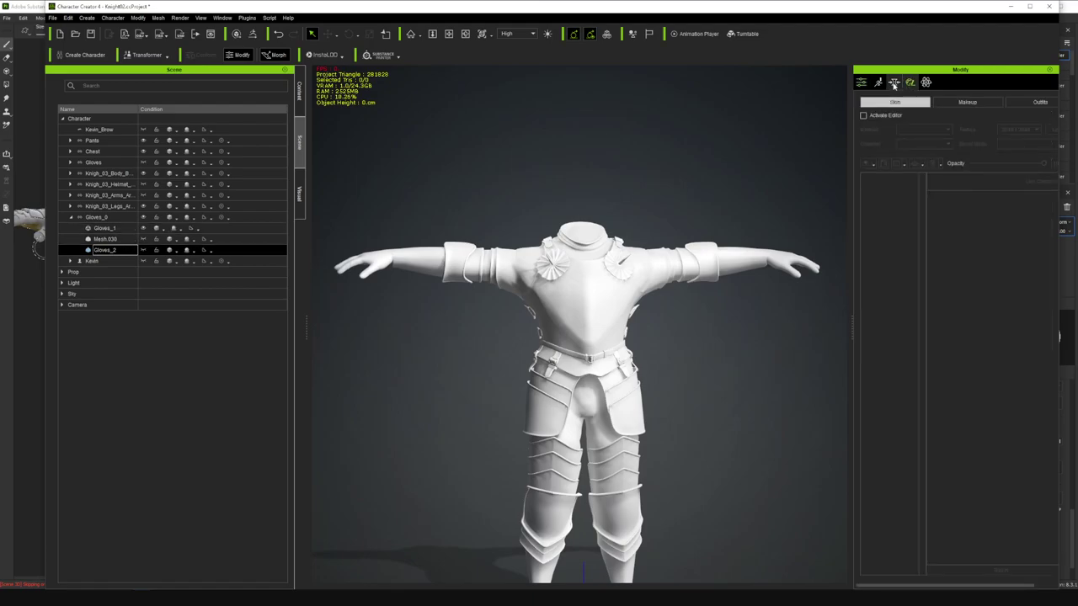
left_click(878, 83)
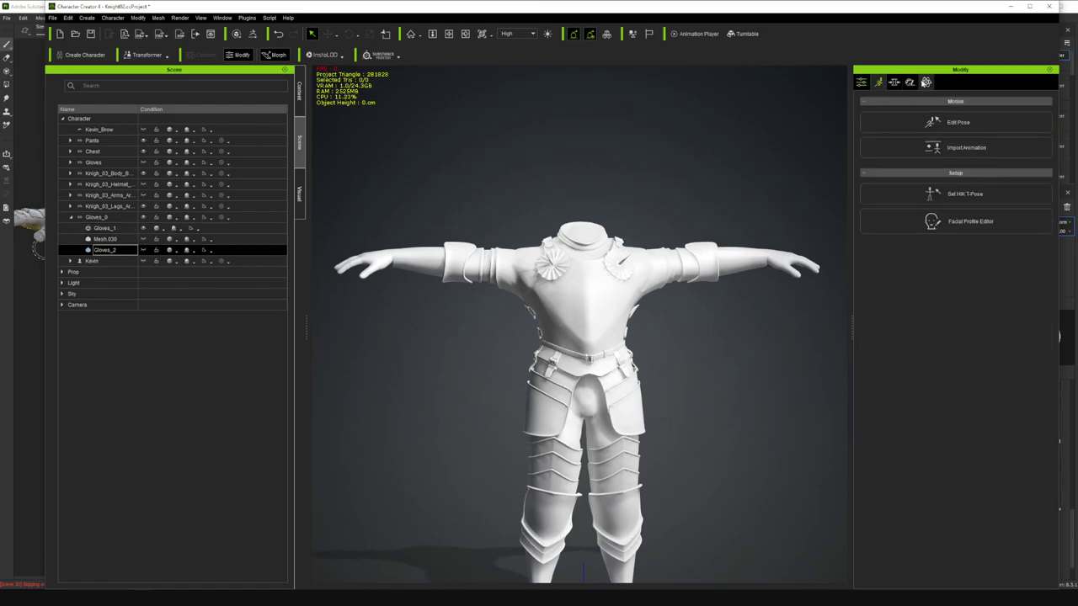
left_click(926, 82)
left_click(912, 82)
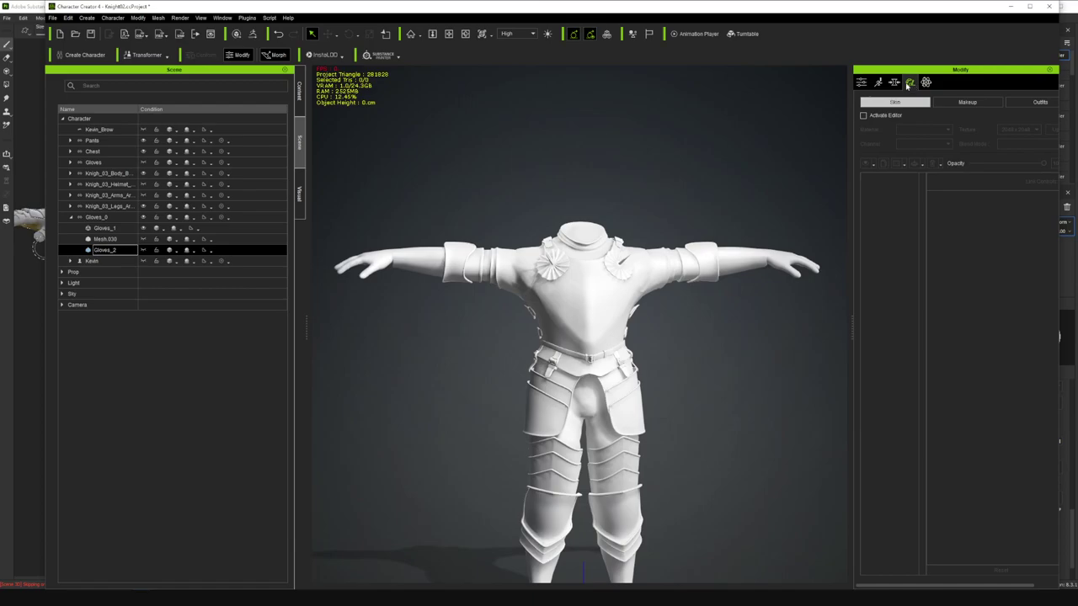
left_click(863, 83)
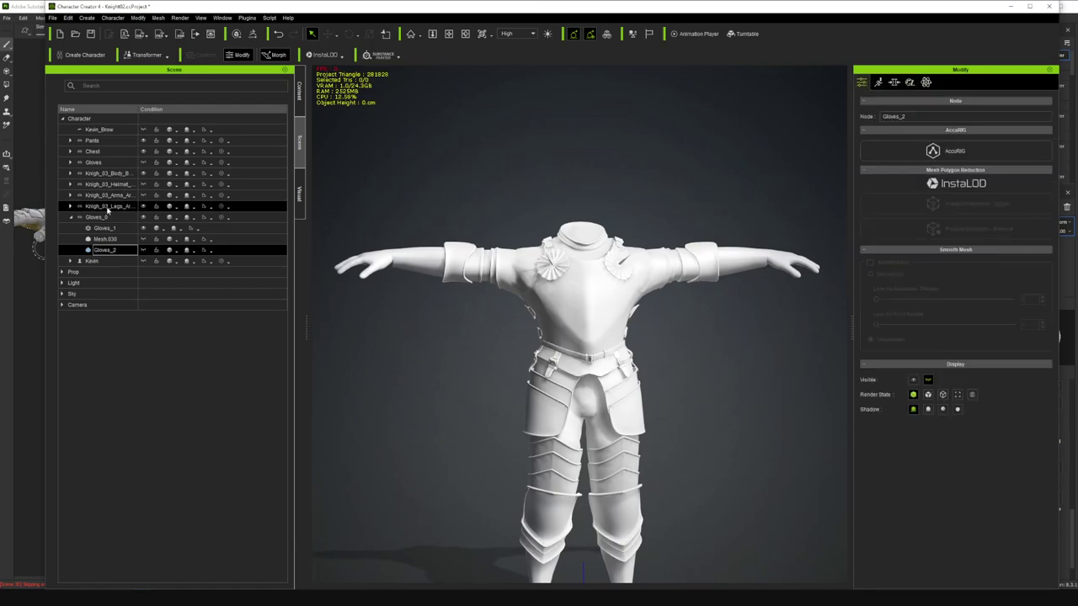
left_click(70, 218)
left_click(70, 207)
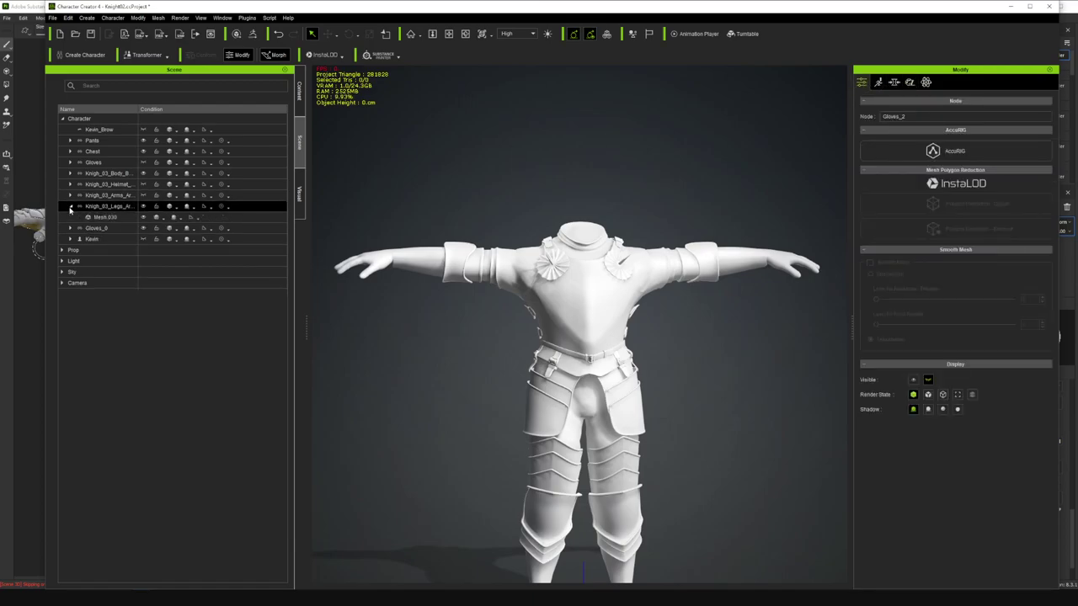
left_click(70, 196)
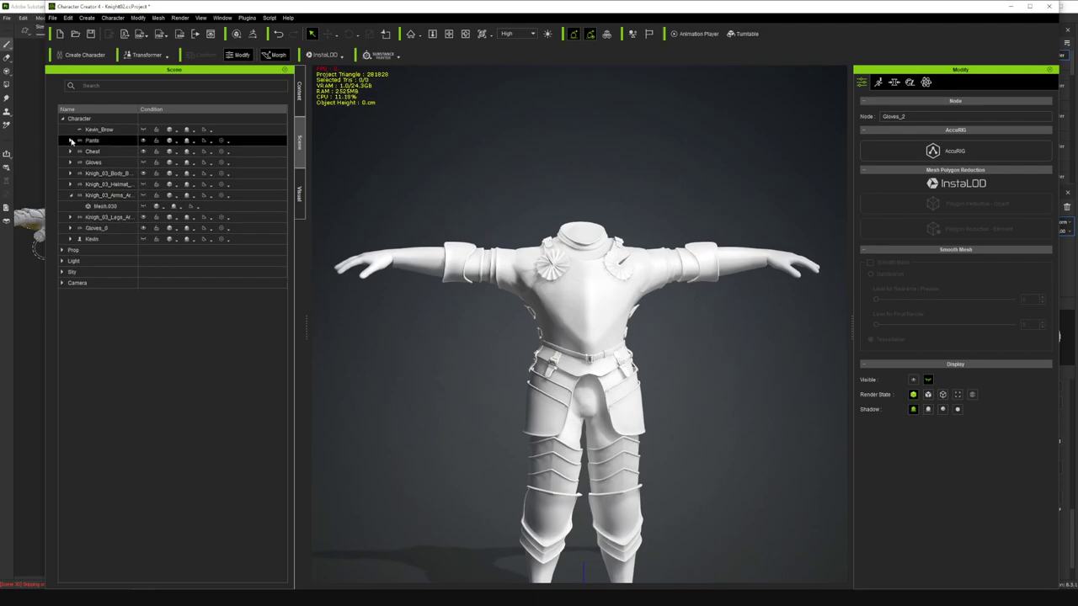
left_click(71, 195)
- Unhide the arm armor accessory Knigh_03_Arms_Armors_01 and rename it as Shoulder
left_click(99, 206)
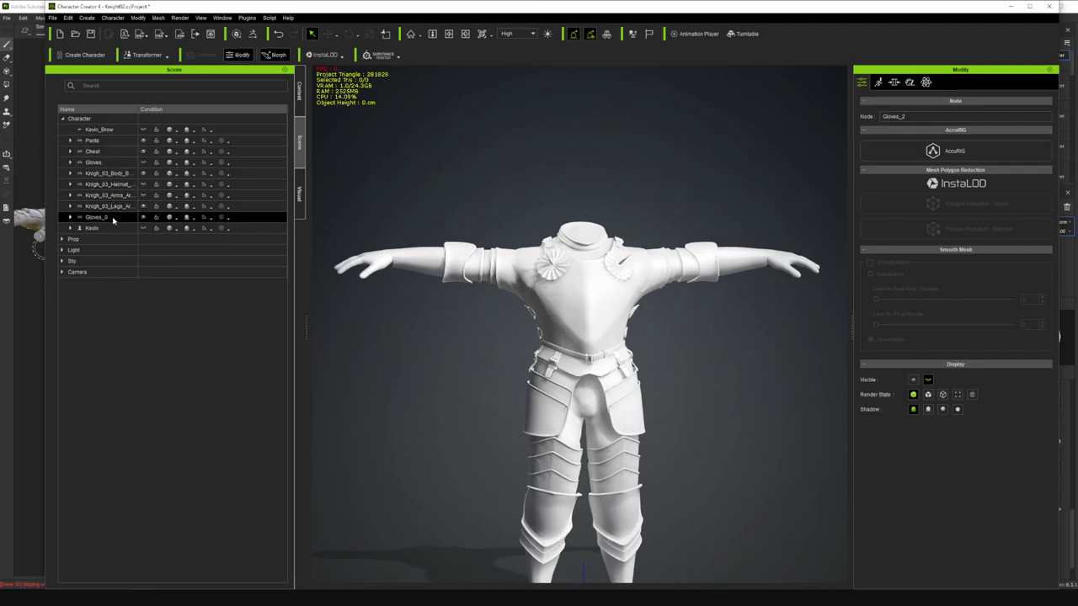
left_click(141, 195)
double_click(141, 196)
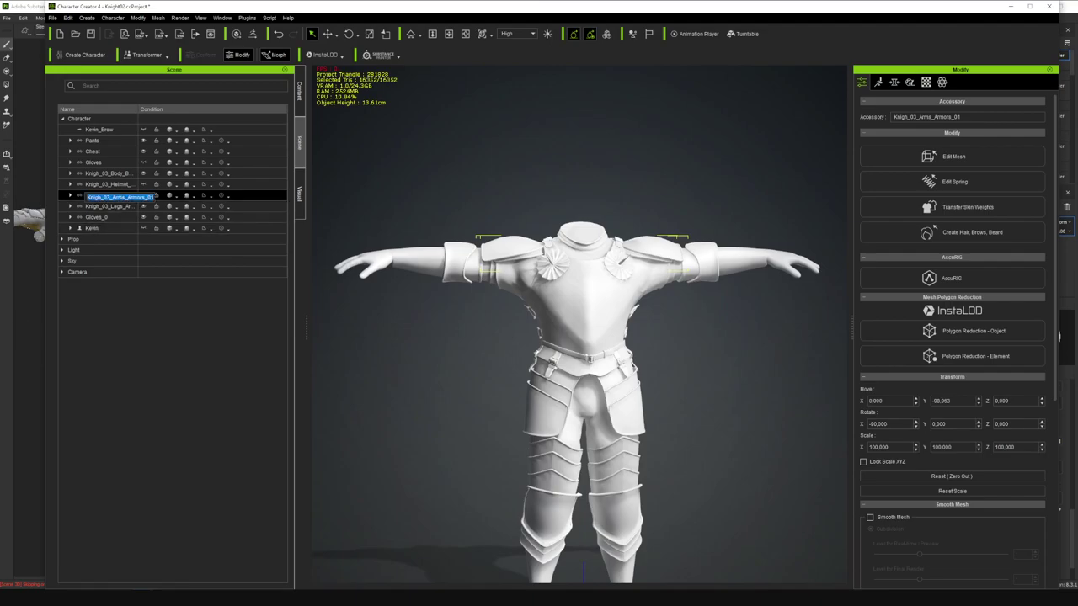
key("Return")
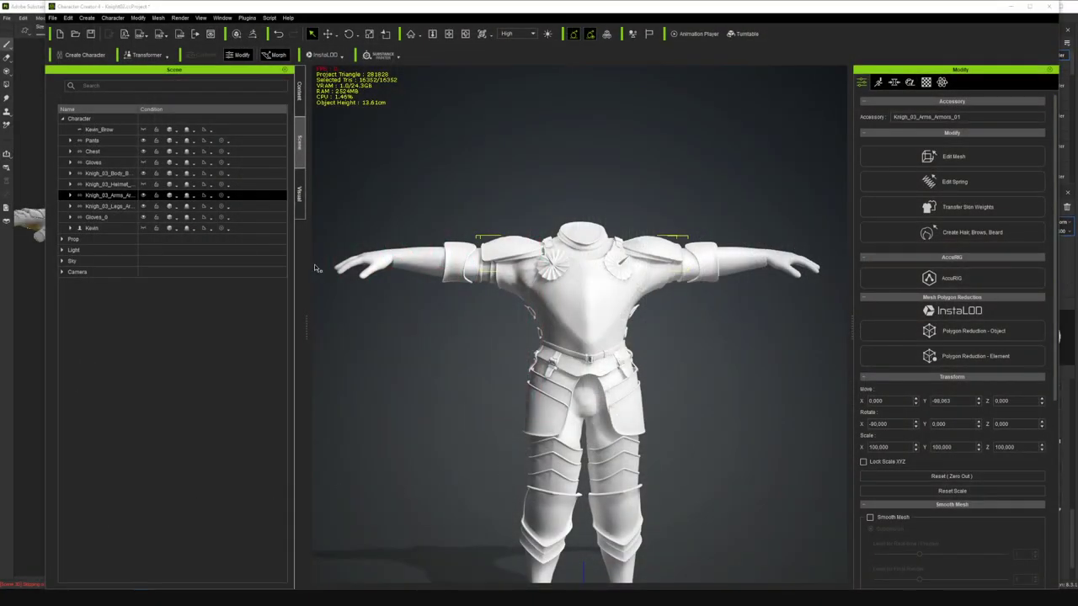
double_click(122, 197)
type("Shoulder")
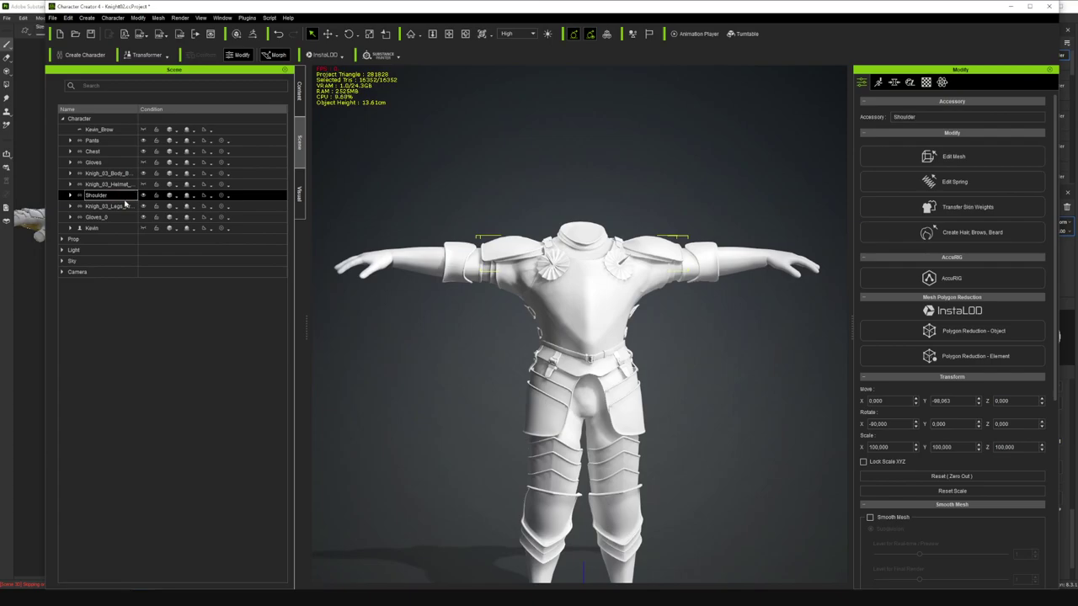
- Unhide the accessory Knigh_03_Helmet_Details_01 and rename it as Helmet
left_click(118, 184)
left_click(143, 184)
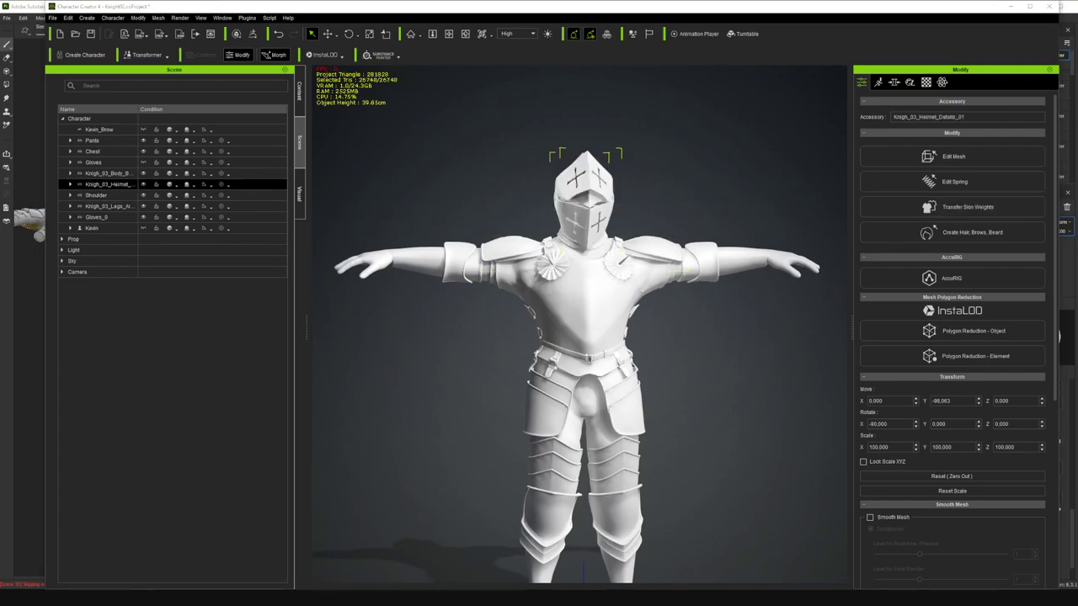
double_click(118, 185)
type("Helmet")
key("Return")
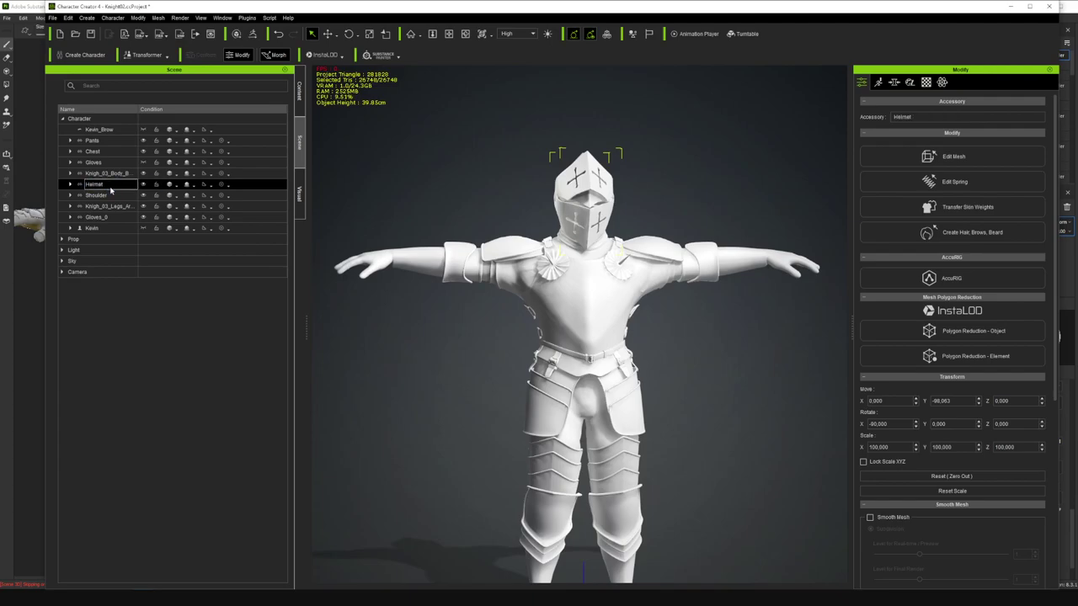
- Rename the accessory Knigh_03_Body_Belts_02 as Chest_Details
left_click(126, 174)
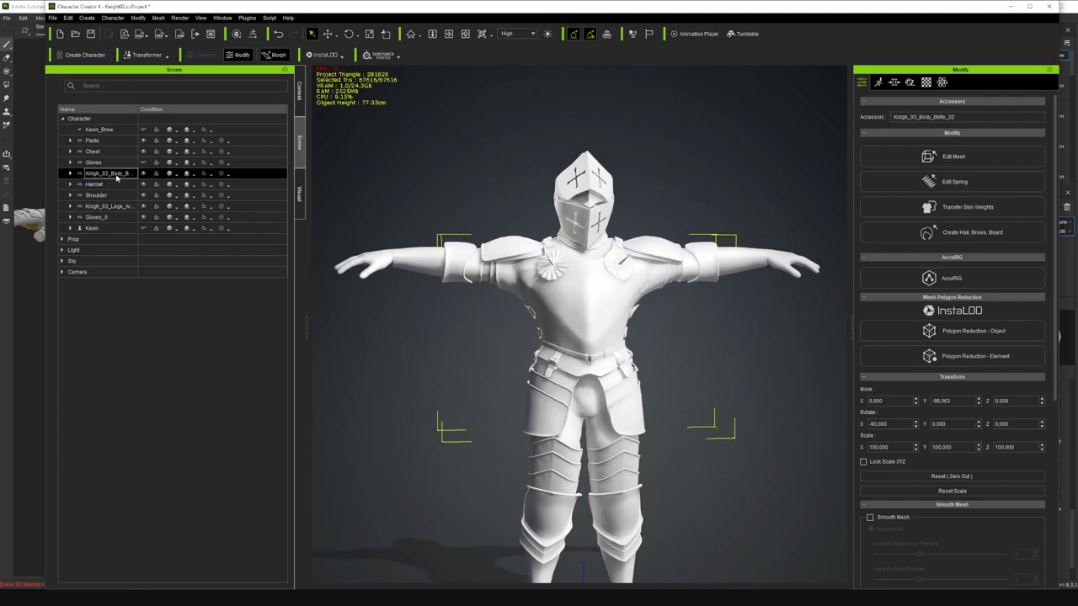
left_click(97, 153)
key("F2")
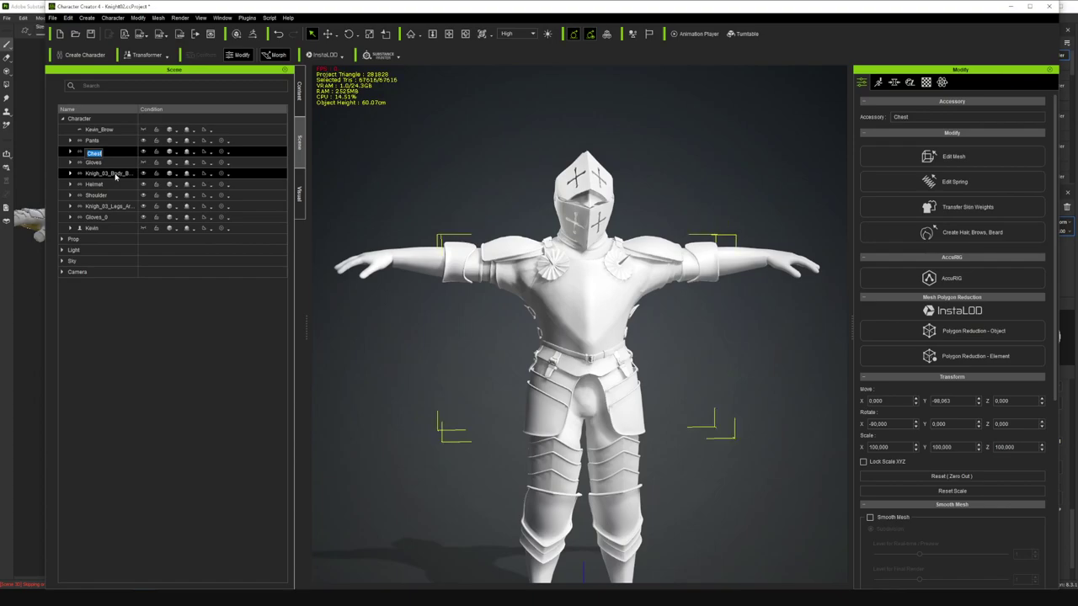
left_click(115, 175)
key("F2")
type("Chest_De")
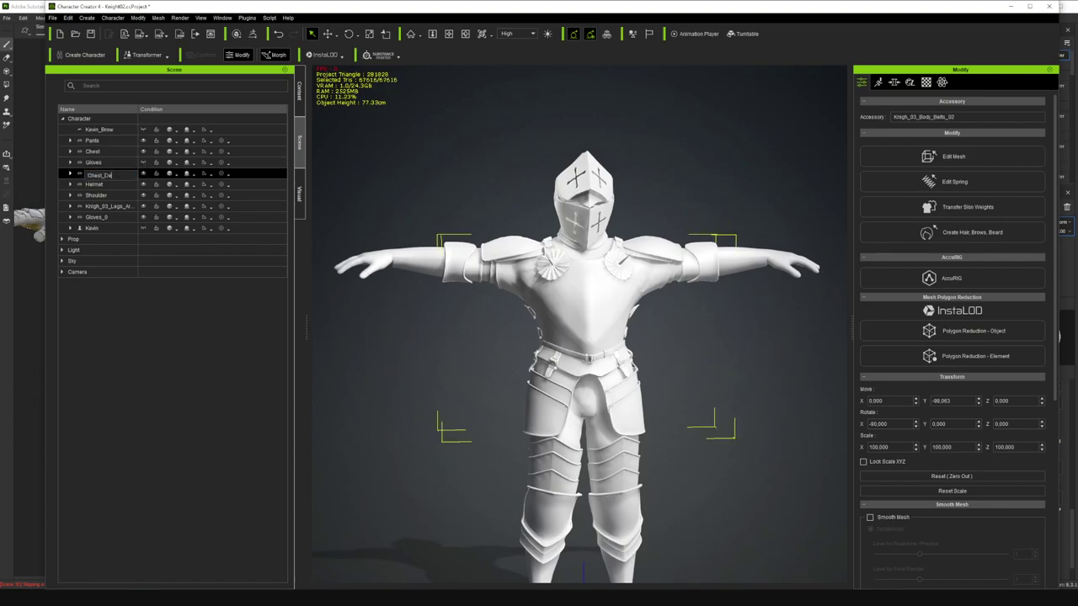
type("tails")
key("Return")
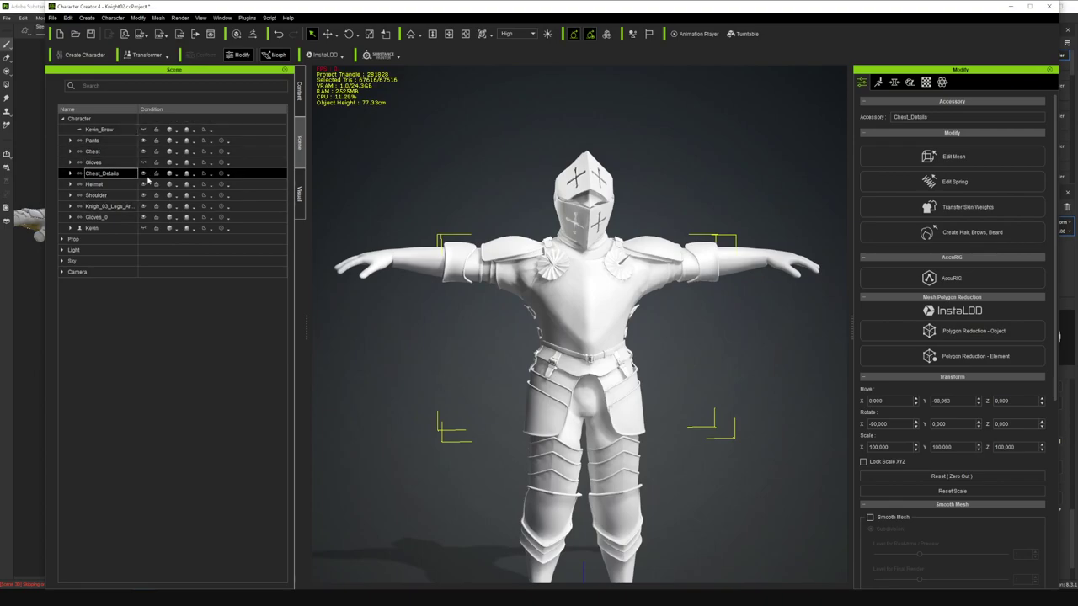
- Toggle the base character's visibility to check how the full armor covers the body, leaving the character hidden
left_click(147, 228)
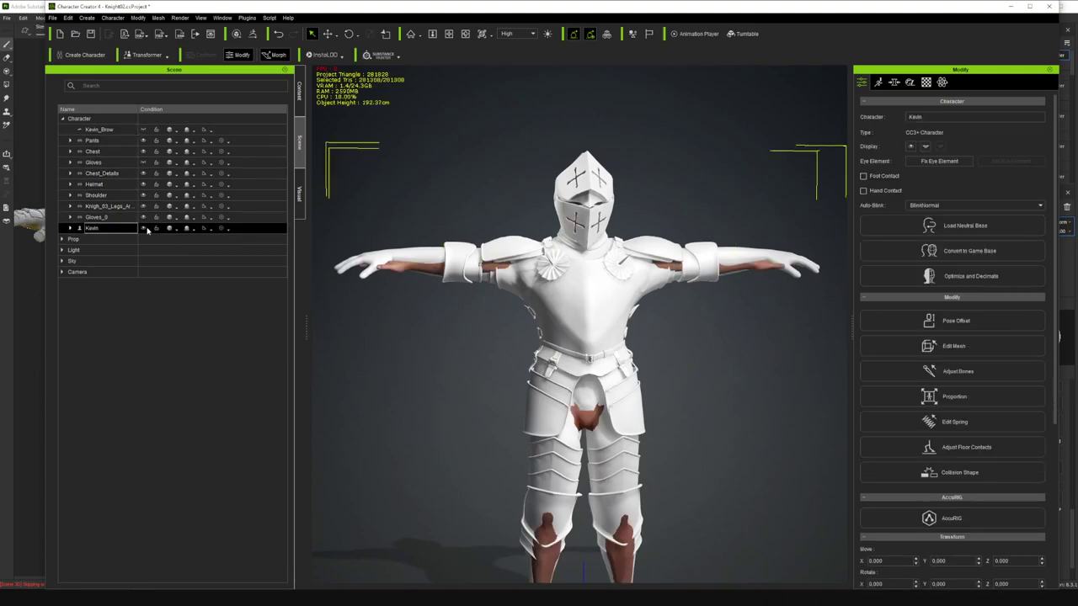
left_click(146, 228)
left_click(146, 228)
left_click(146, 228)
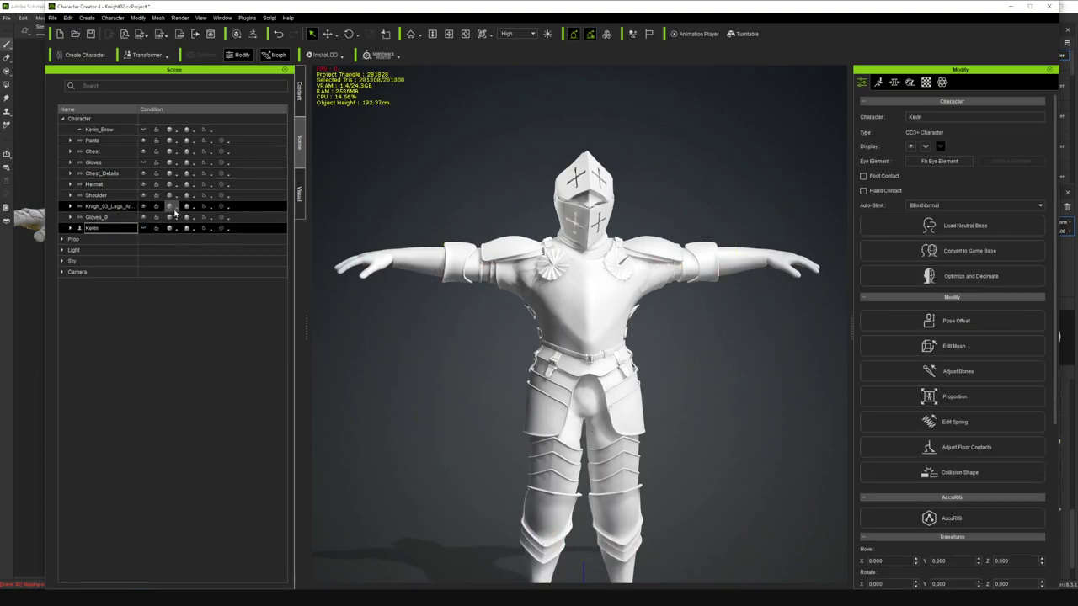
scroll(593, 300, "down", 3)
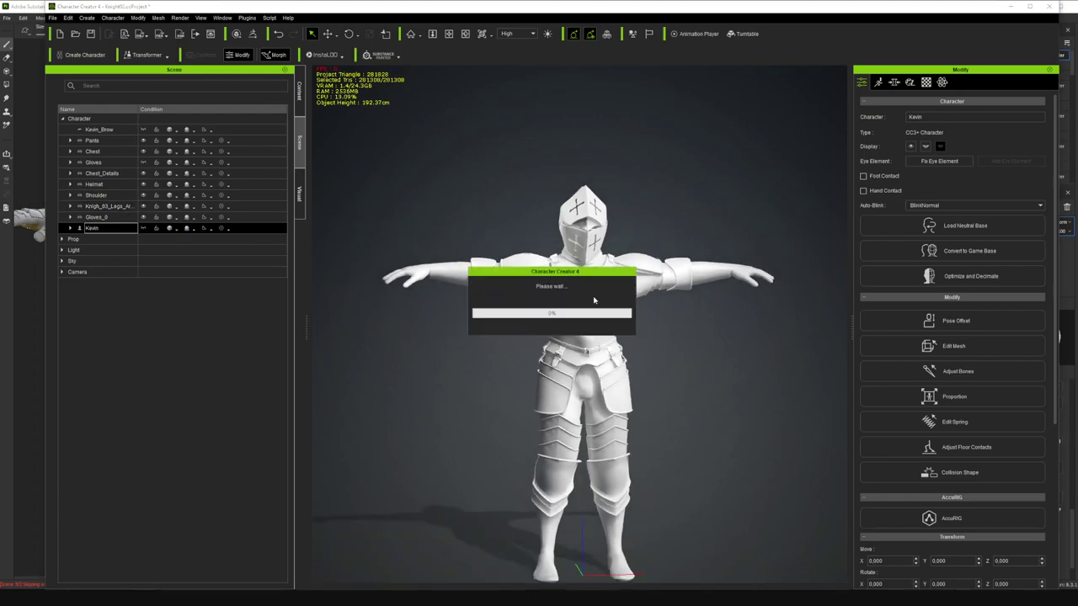
- Unhide the Gloves accessory on the armored character
left_click(149, 173)
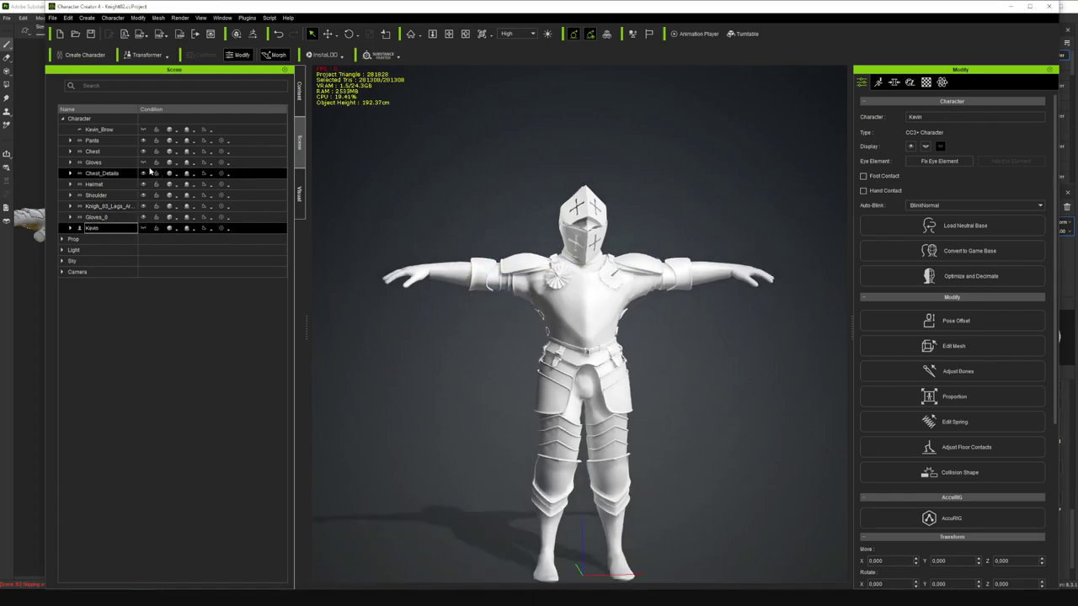
left_click(144, 162)
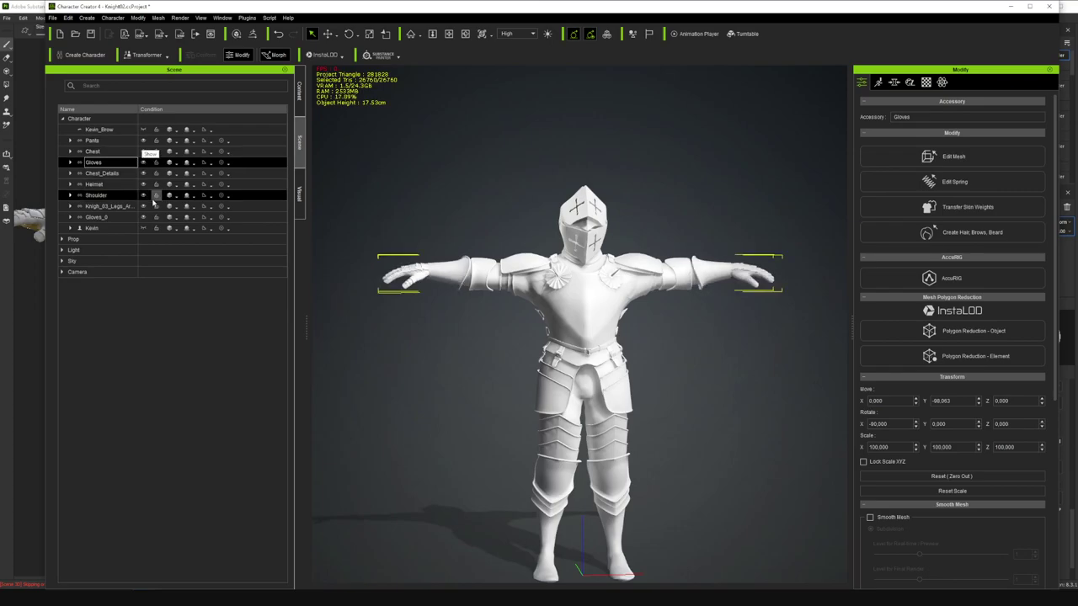
left_click(465, 34)
left_click_drag(640, 396, 544, 443)
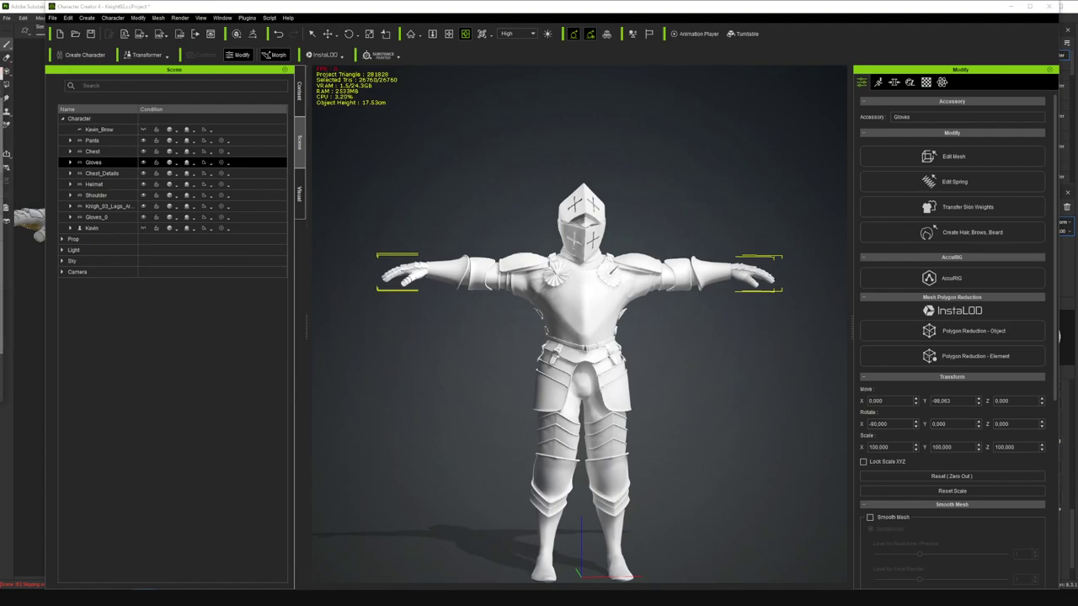
- Merge the Gloves and Gloves_0 accessories into one and rename the result as Gloves
left_click(132, 209)
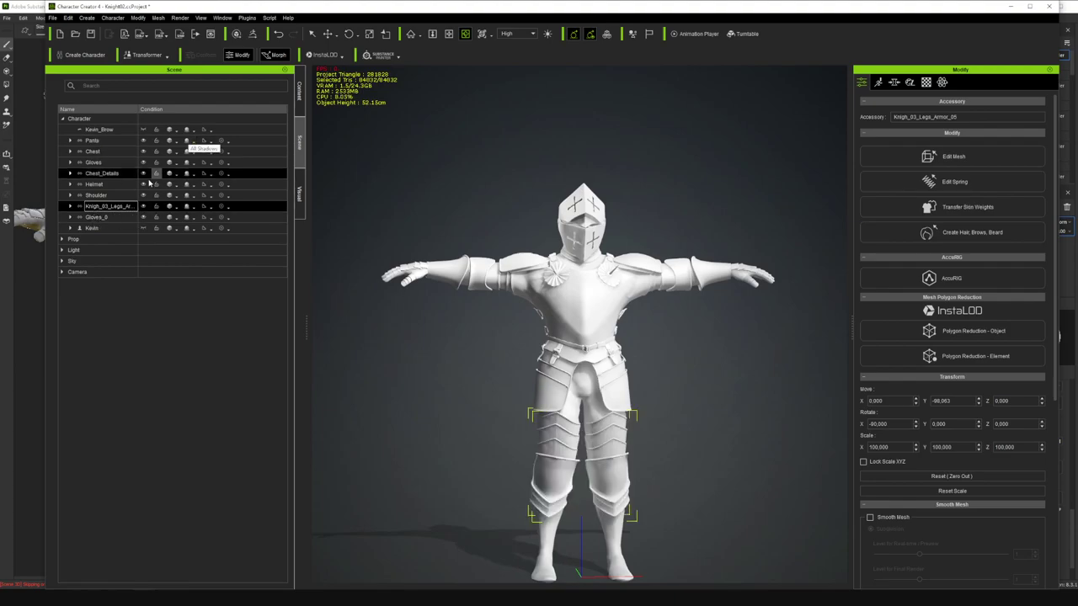
left_click(103, 217)
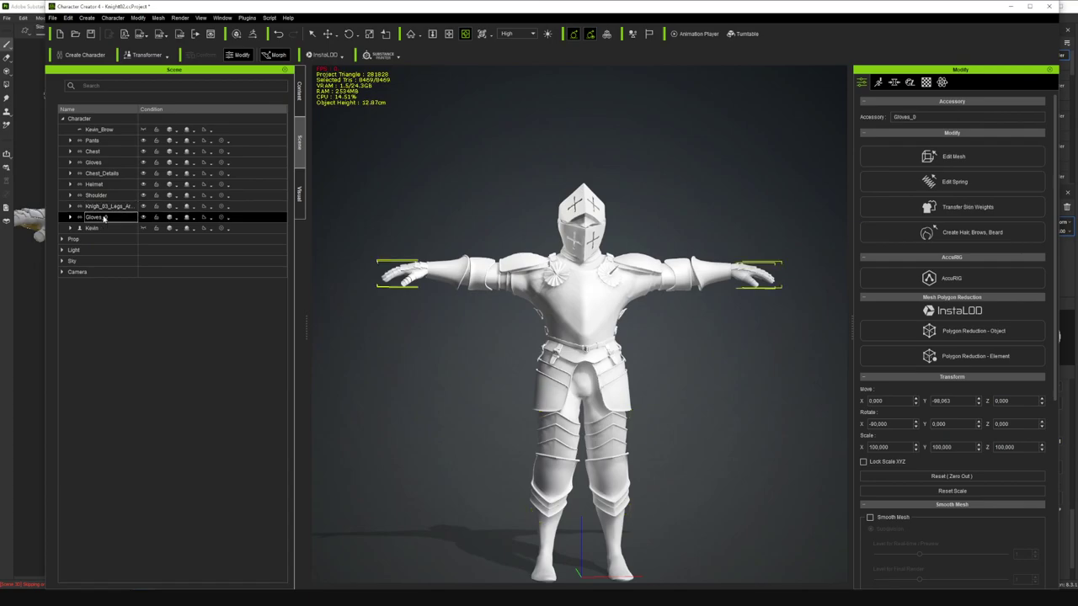
left_click(94, 162, "ctrl")
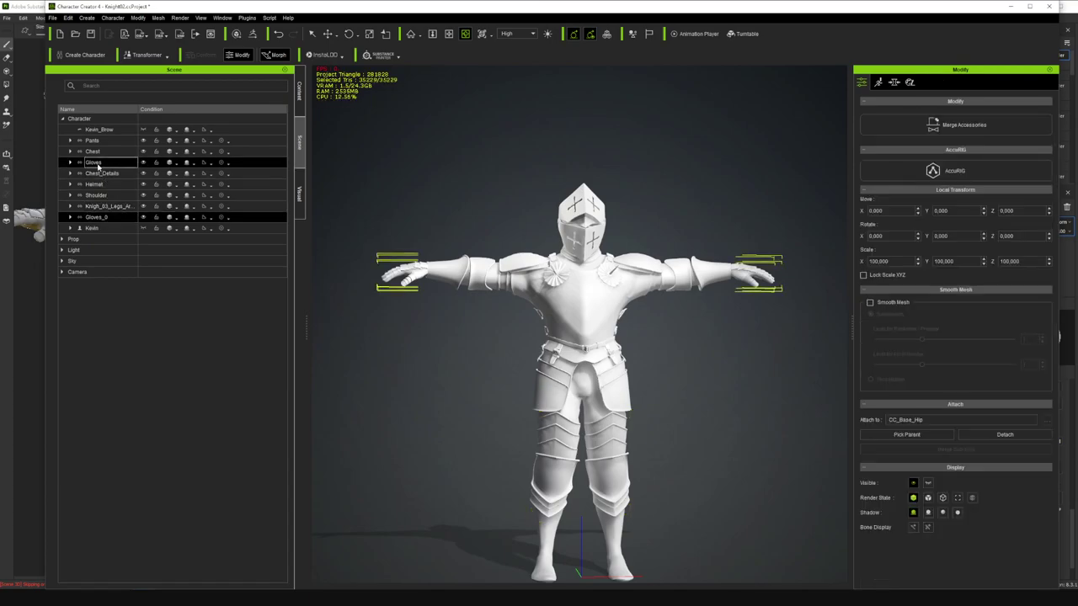
left_click(976, 129)
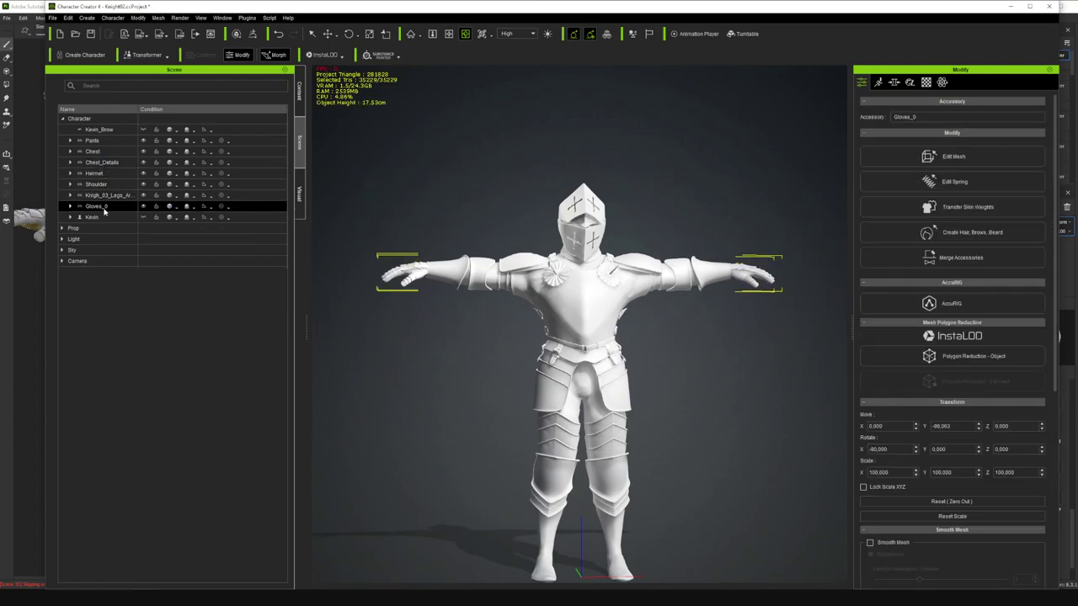
type("Gloves")
key("Return")
- Inspect the merged Gloves accessory by toggling its visibility, and leave it hidden
left_click(71, 207)
left_click(71, 207)
left_click(144, 208)
left_click(144, 208)
left_click(144, 208)
left_click(144, 208)
left_click(144, 208)
left_click(144, 208)
left_click(144, 208)
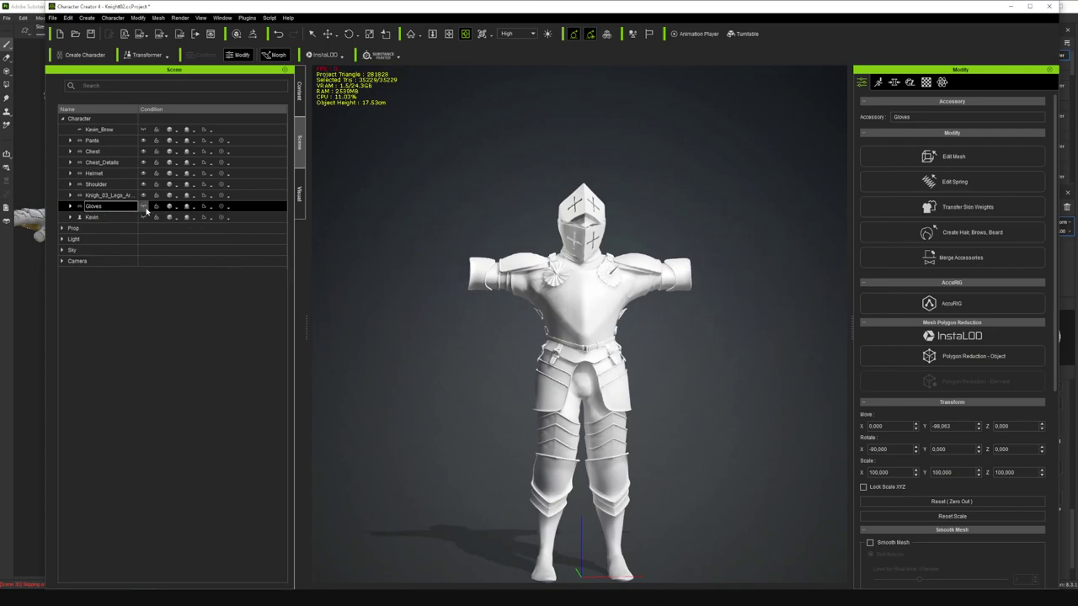
- Check which parts the leg armor and Pants accessories cover by toggling the visibility of each
left_click(123, 198, "ctrl")
left_click(139, 197)
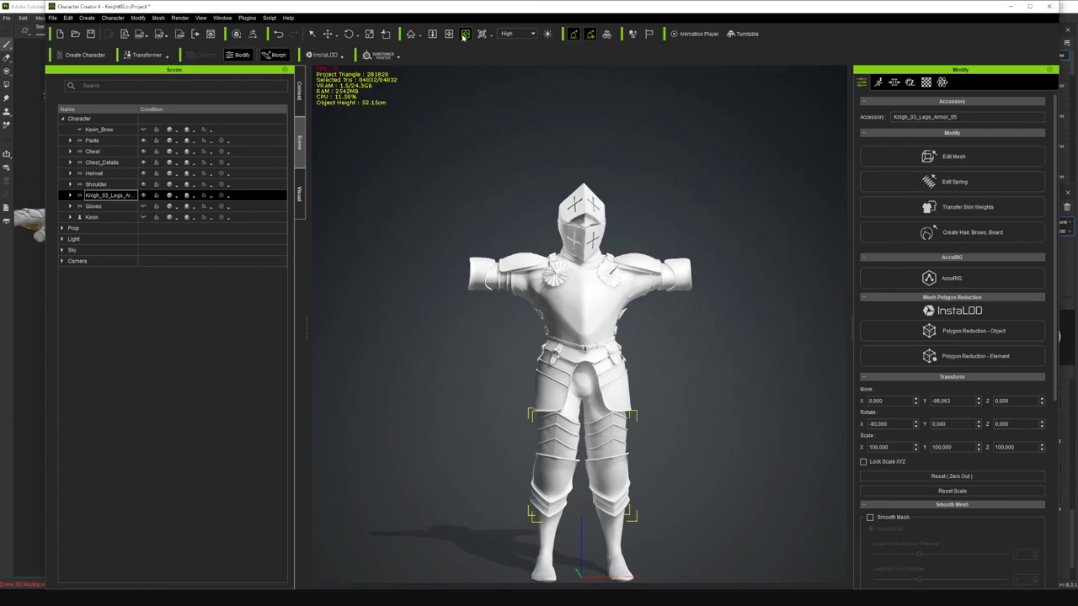
left_click(142, 197)
left_click(142, 197)
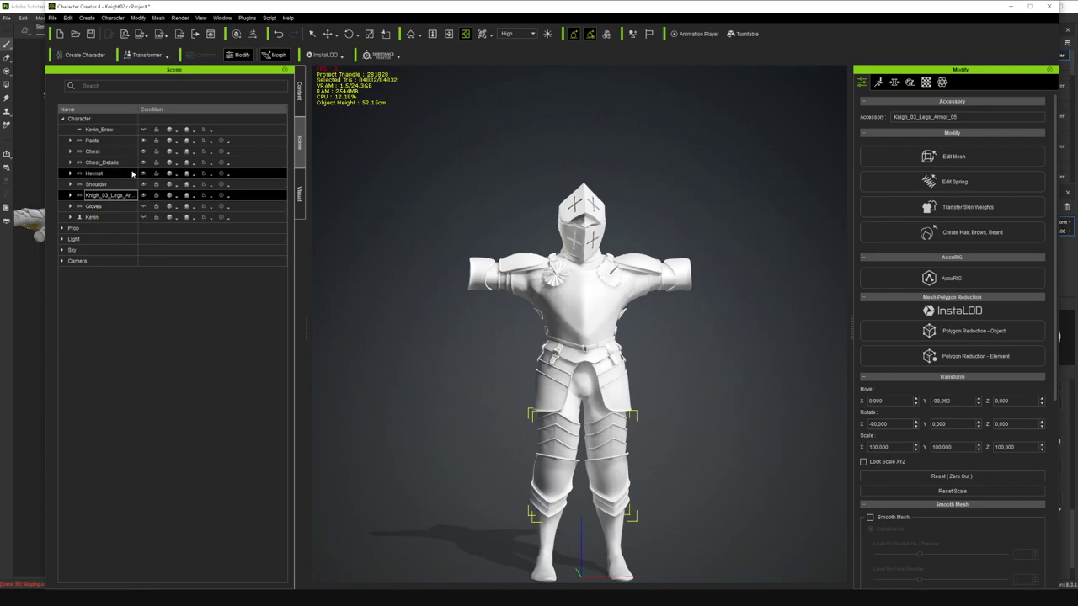
left_click(144, 141)
left_click(144, 141)
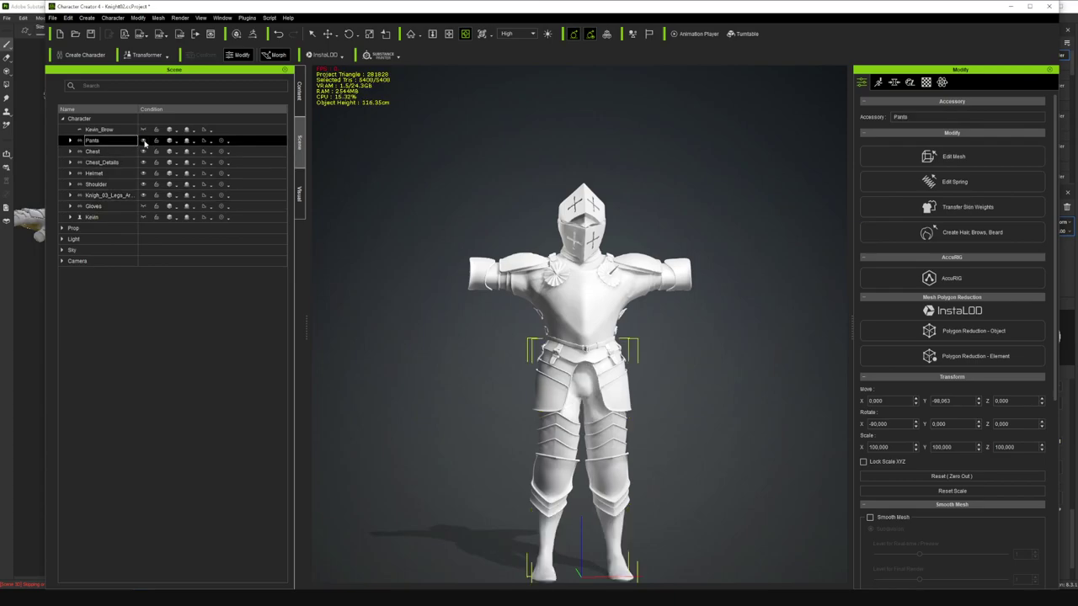
- Try to extract the lower-leg and foot faces of the Pants mesh into a separate mesh
middle_click_drag(582, 425, 593, 299, "alt")
right_click_drag(593, 299, 601, 366, "alt")
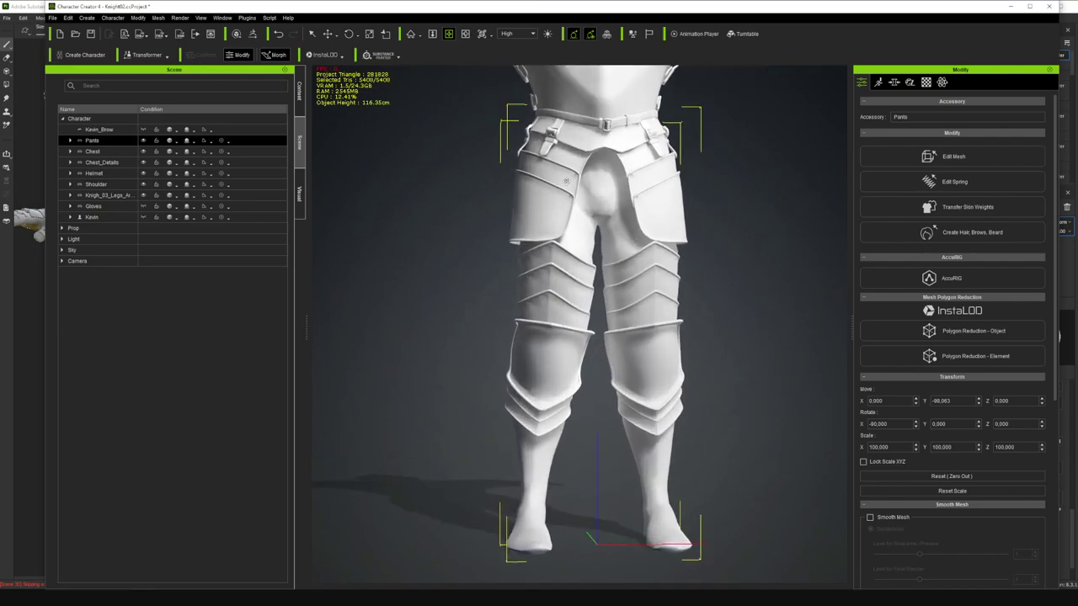
left_click(465, 34)
left_click_drag(560, 315, 213, 342, "alt")
mouse_move(213, 342)
right_mouse_down()
mouse_move(161, 354)
mouse_move(228, 329)
mouse_move(211, 338)
right_mouse_up()
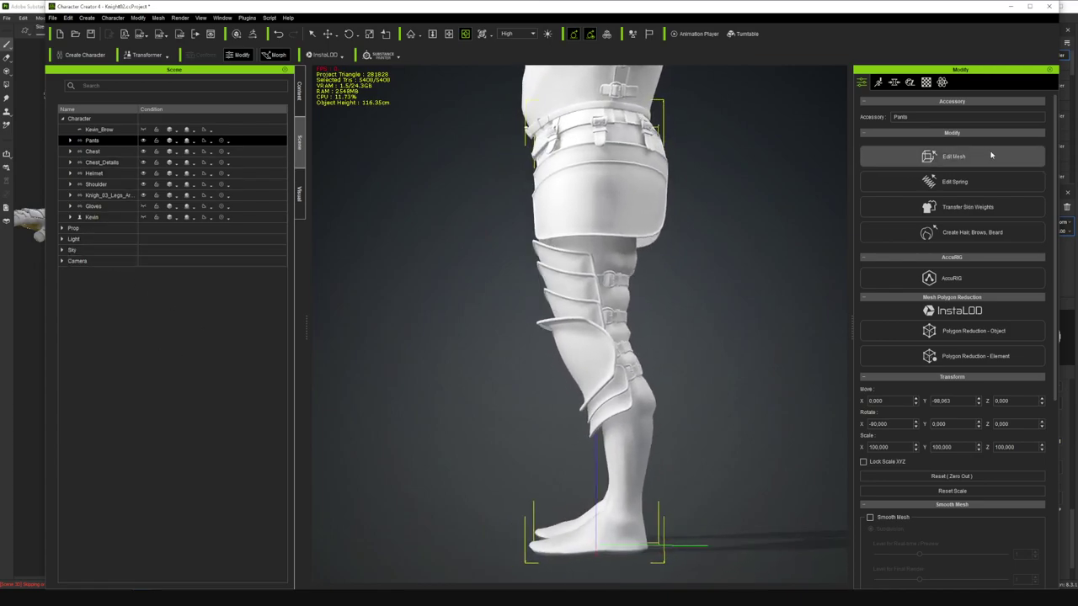
left_click(947, 156)
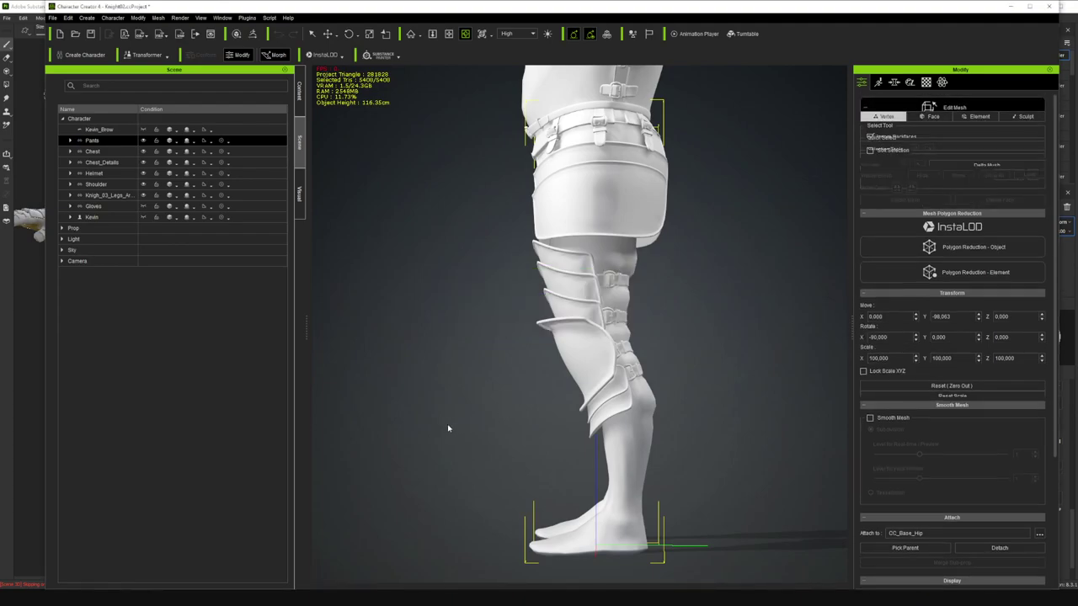
left_click_drag(401, 393, 764, 578)
left_click(932, 130)
left_click_drag(418, 408, 745, 585)
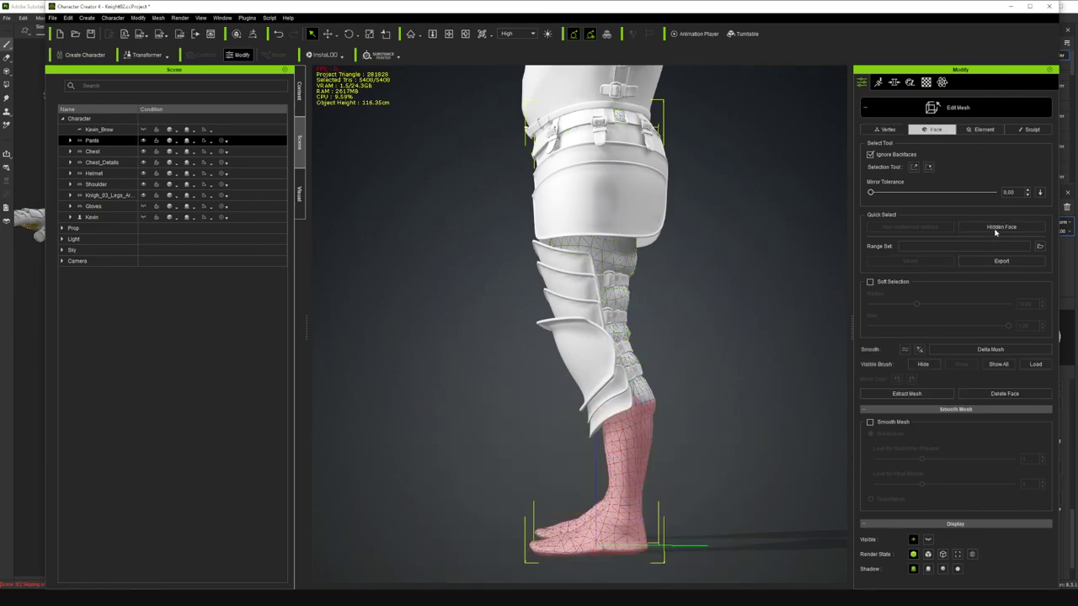
left_click(907, 393)
left_click(556, 321)
- Check the extracted lower-leg faces from the side and front by toggling the visibility of Pants_Extract
left_click(69, 141)
left_click(143, 151)
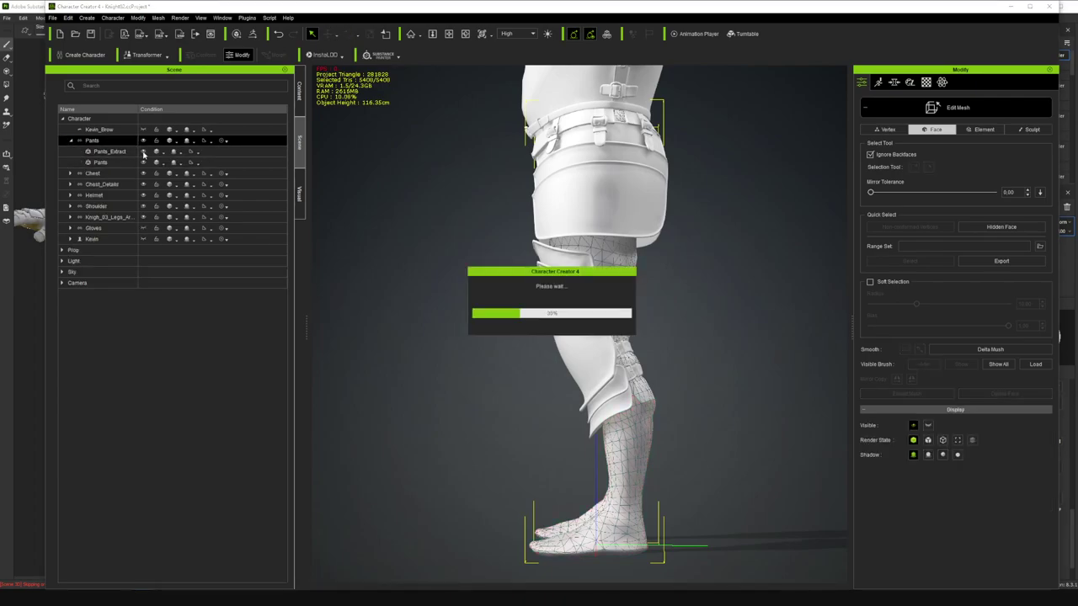
left_click(143, 153)
left_click(143, 153)
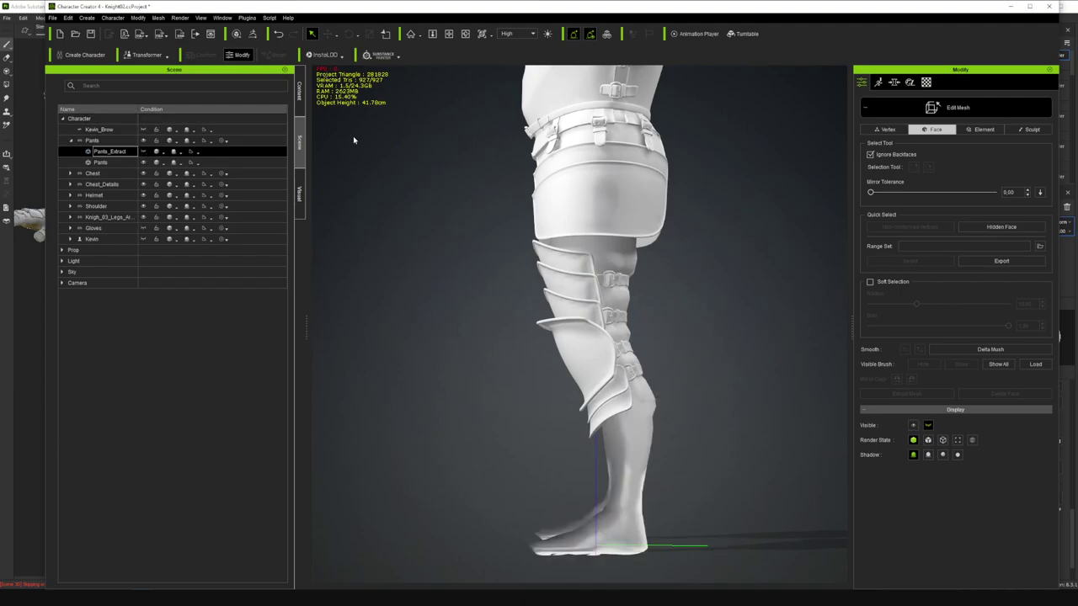
left_click(467, 36)
left_click_drag(489, 243, 721, 270)
key("ctrl+z")
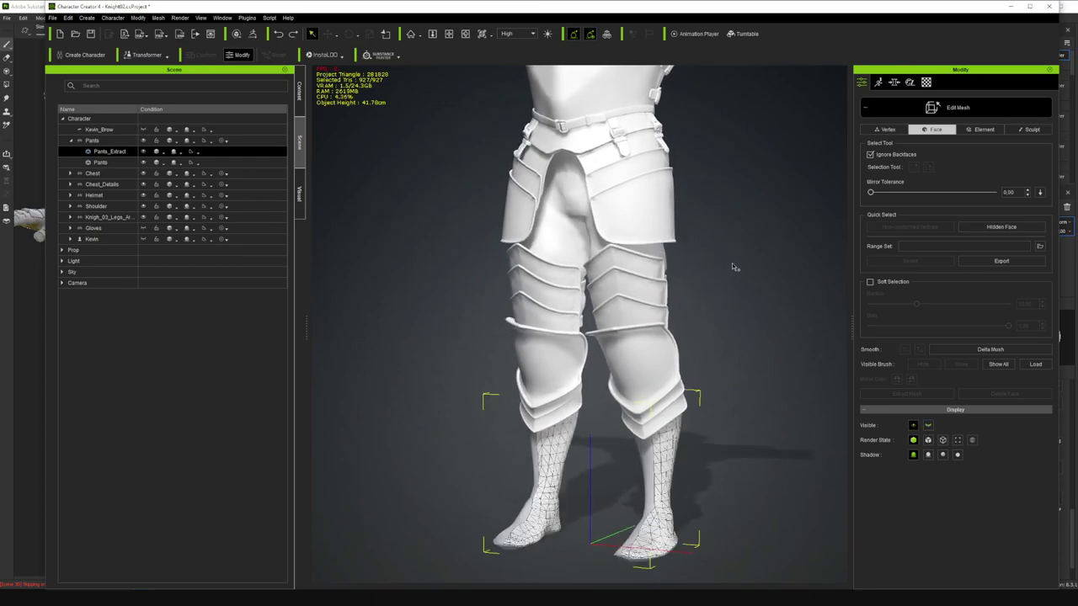
left_click(144, 152)
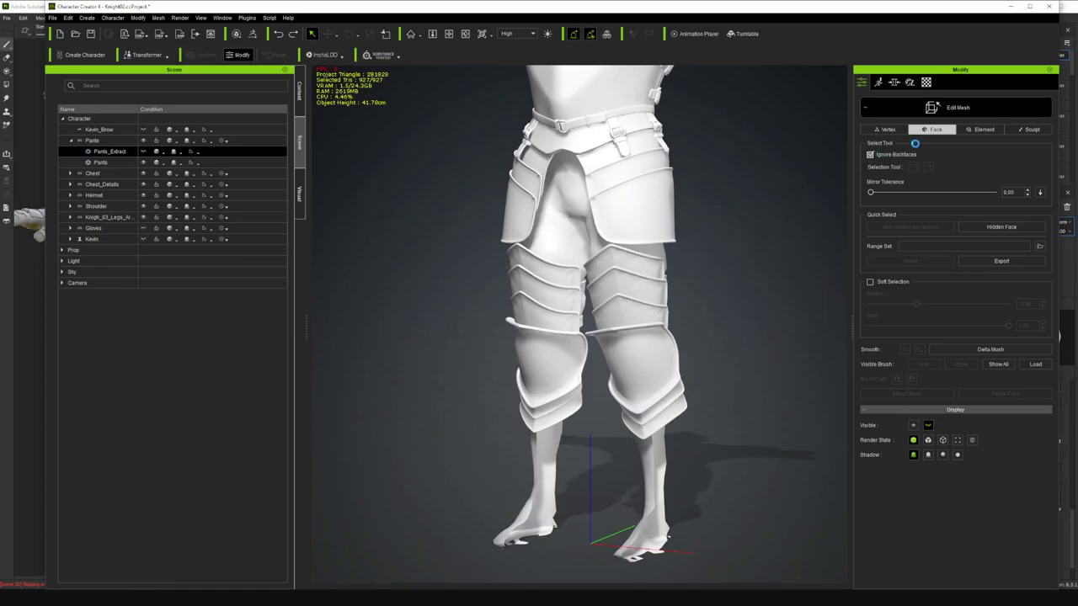
- Disable Ignore Backfaces for the face selection and undo the extraction from the Pants mesh
key("ctrl+z")
left_click(870, 156)
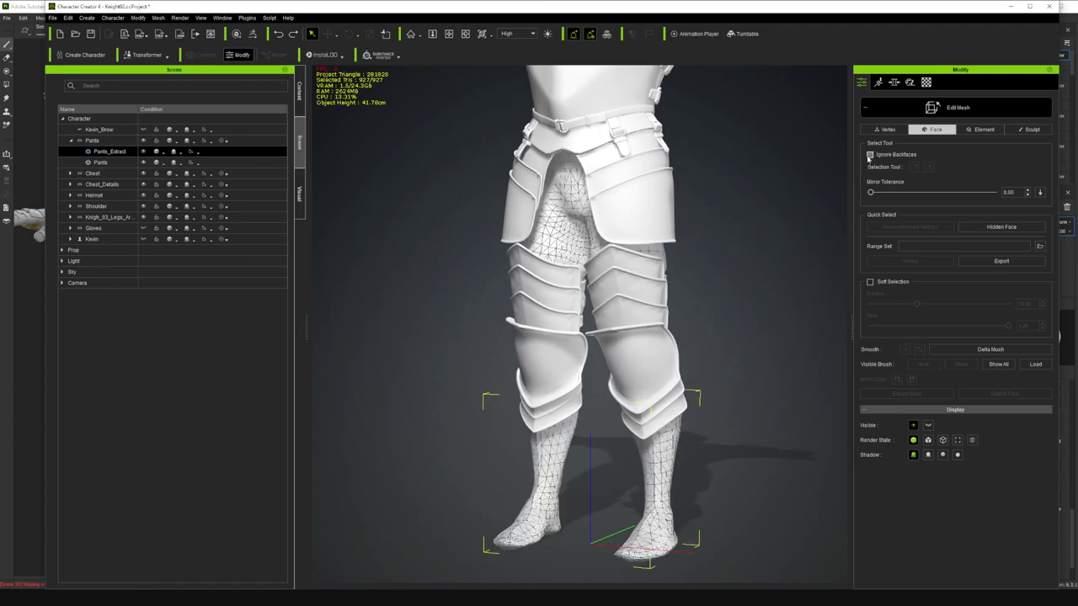
left_click(194, 162, "ctrl")
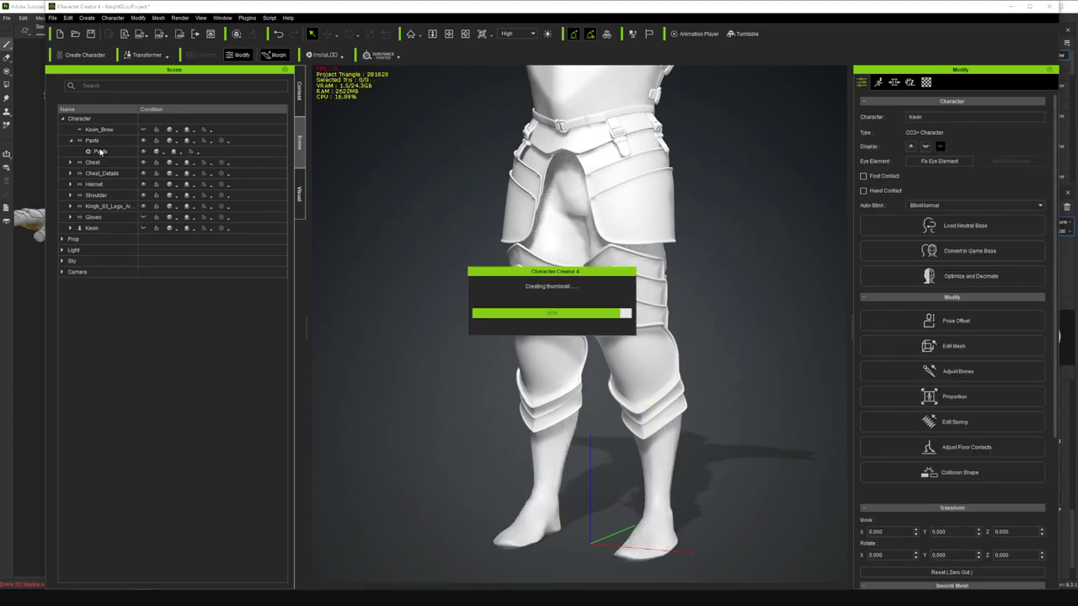
- Select all Pants faces below the knees, including the backfaces, from the side and extract them as a separate mesh
left_click(466, 34)
left_click_drag(492, 244, 444, 286)
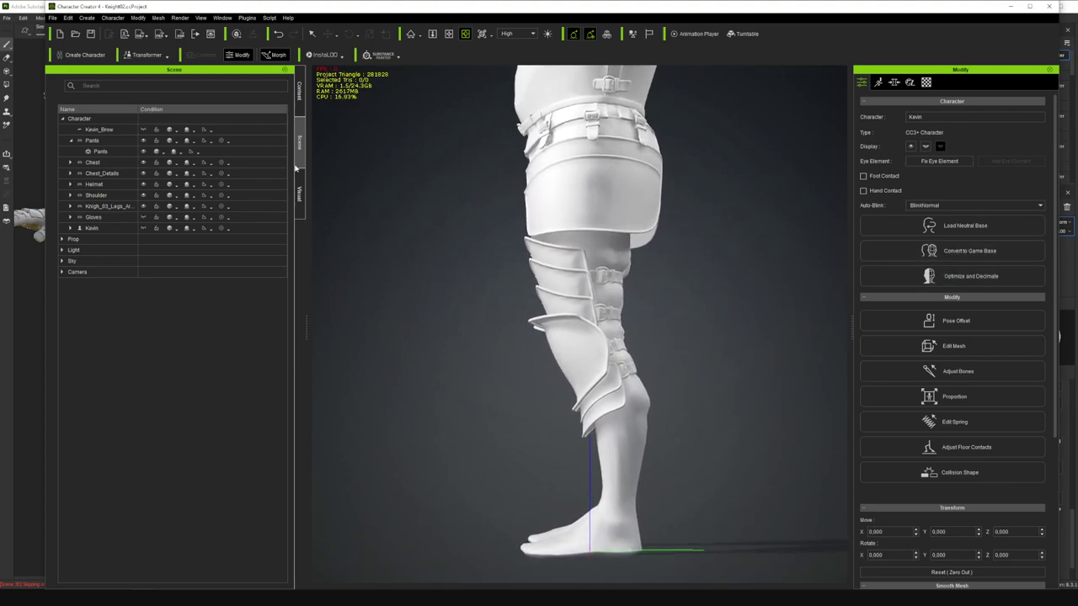
left_click(100, 151)
left_click(92, 139)
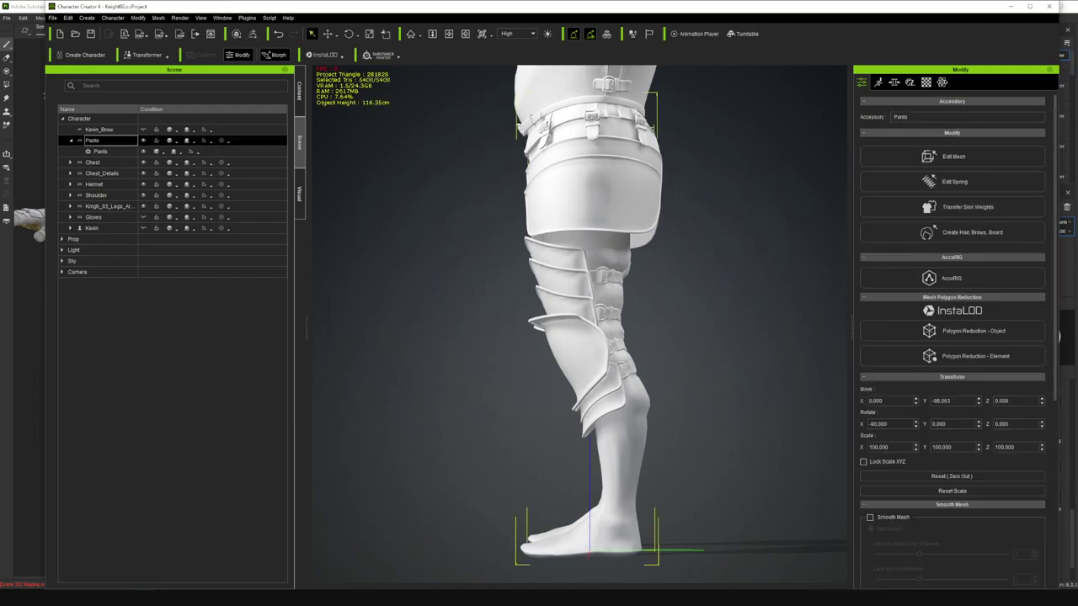
left_click(964, 156)
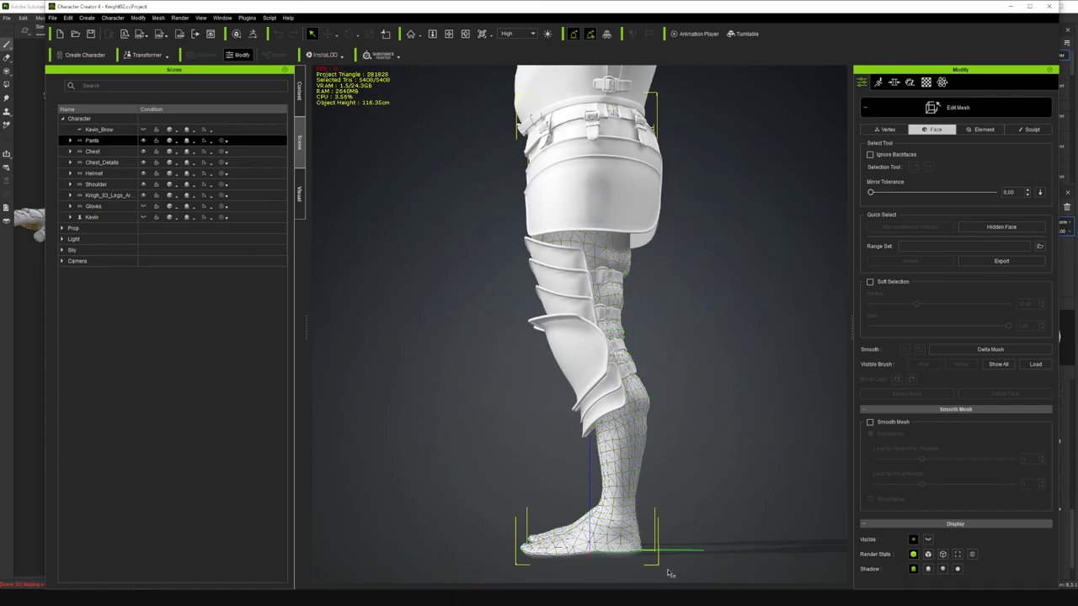
left_click_drag(685, 567, 442, 412)
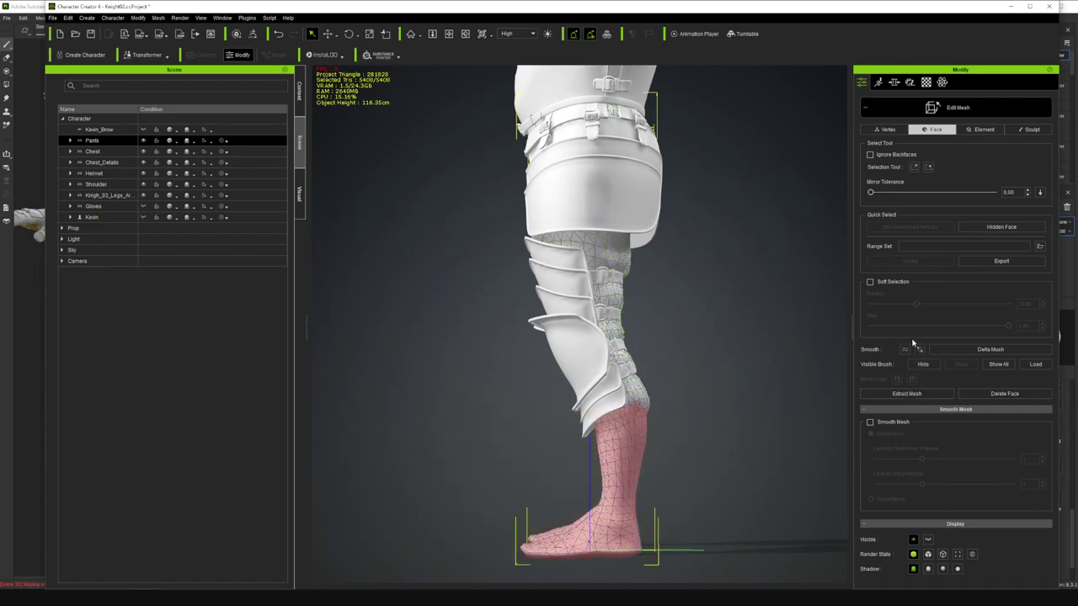
left_click(918, 394)
left_click(552, 320)
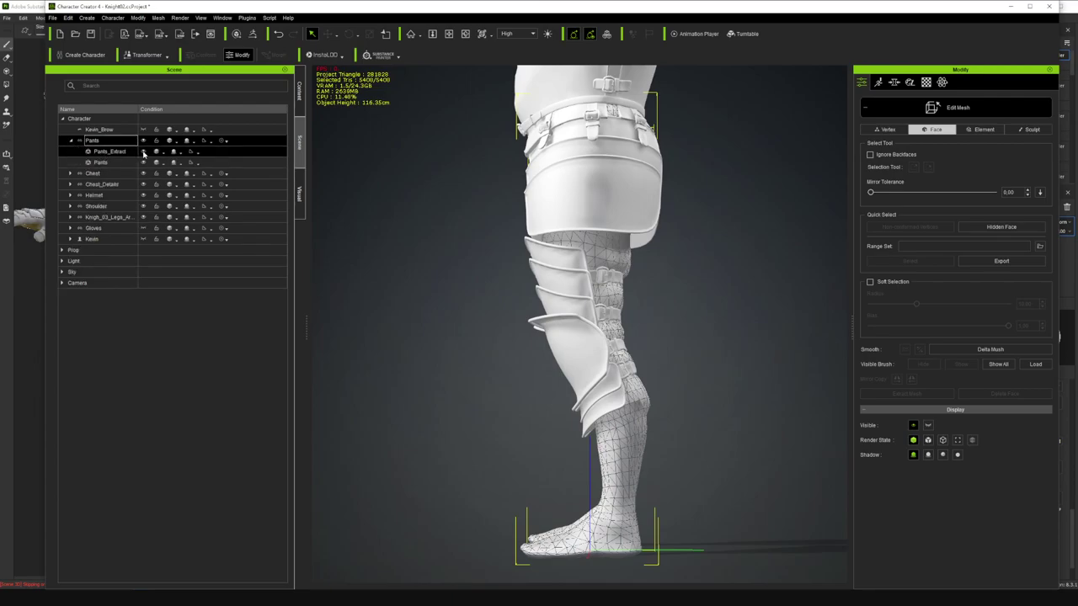
- Check the new Pants_Extract mesh by toggling its visibility, and leave it visible
left_click(143, 151)
left_click(143, 152)
left_click(143, 152)
left_click(144, 152)
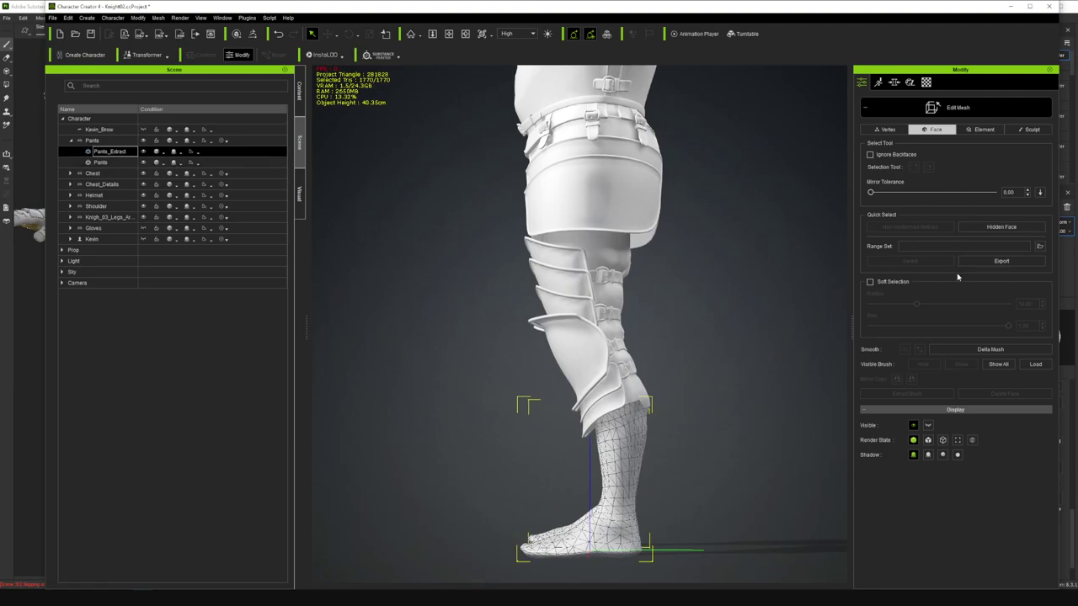
- Convert the Pants_Extract mesh to an accessory and rename it as Boots
left_click(958, 107)
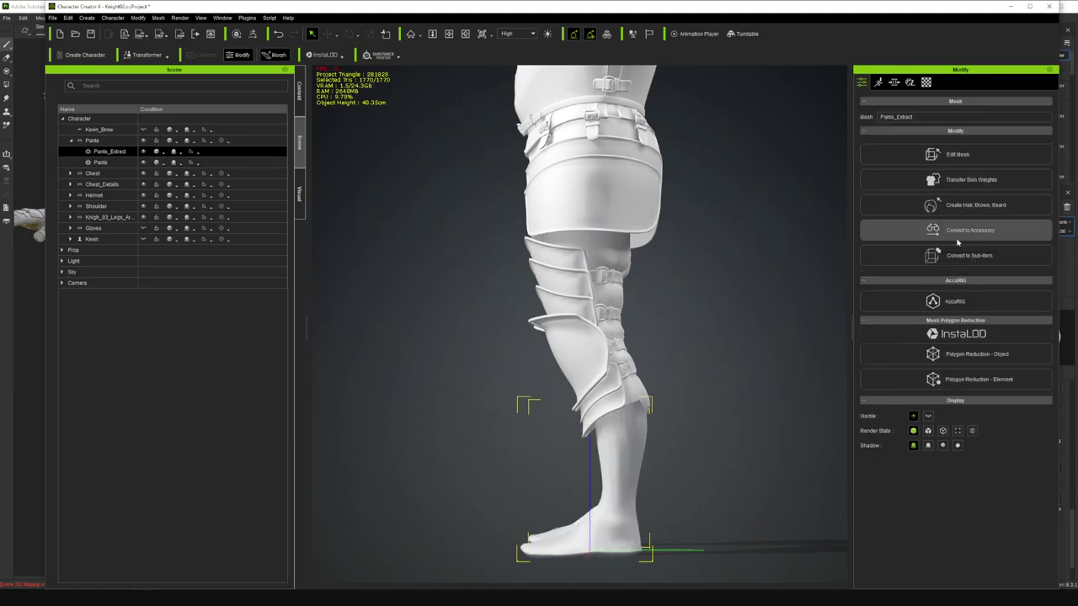
left_click(968, 201)
left_click(512, 329)
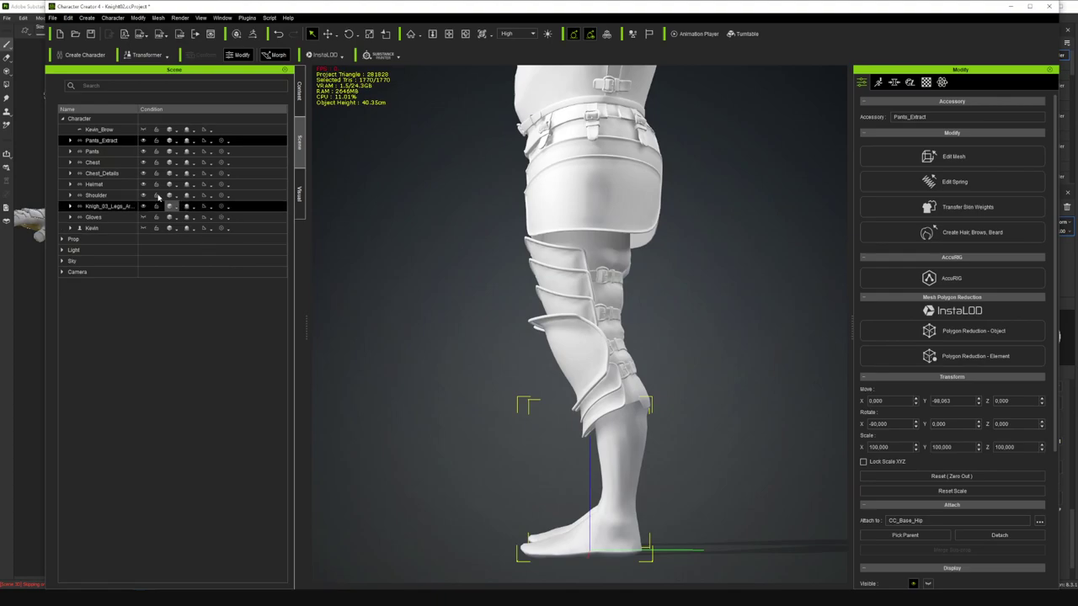
double_click(101, 142)
type("Soots")
key("Return")
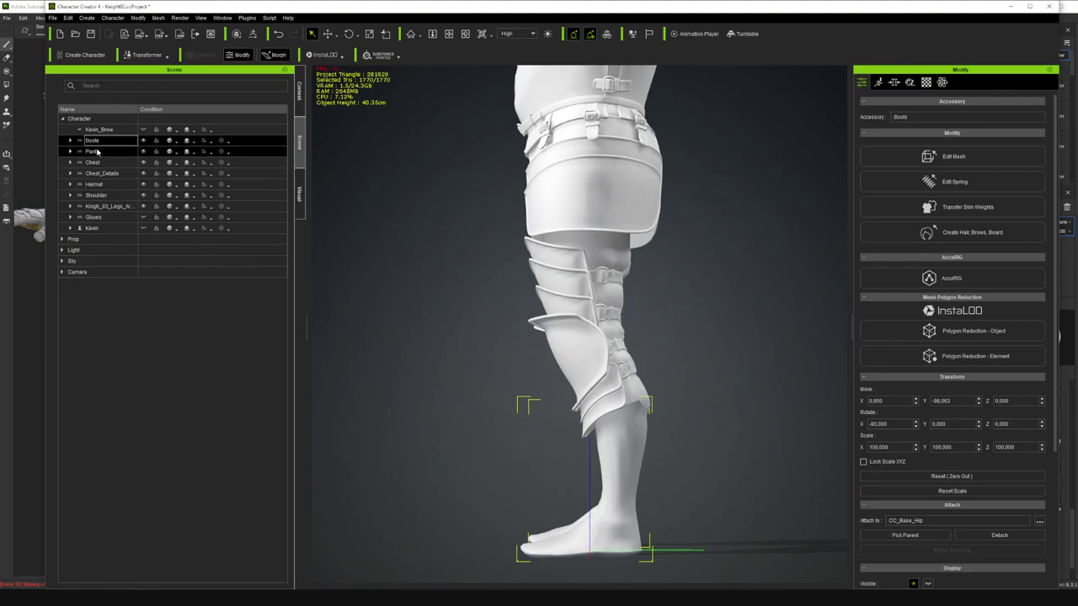
- Merge the Pants and Knigh_03_Legs_Armor_05 accessories into one accessory
left_click(99, 151)
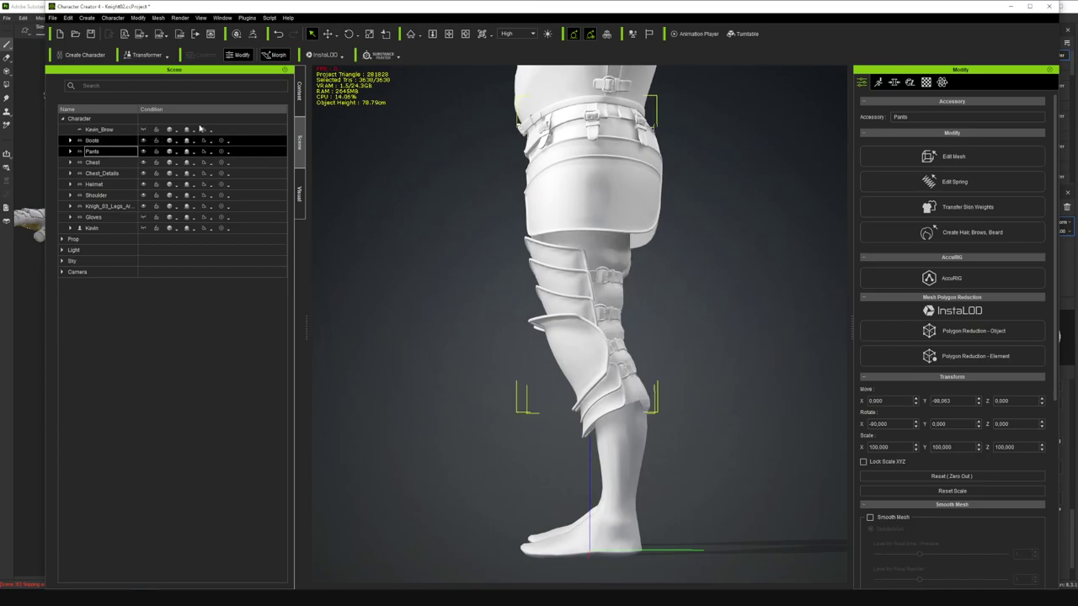
left_click(465, 34)
left_click_drag(472, 140, 789, 254)
left_click(89, 185, "ctrl")
left_click(122, 206)
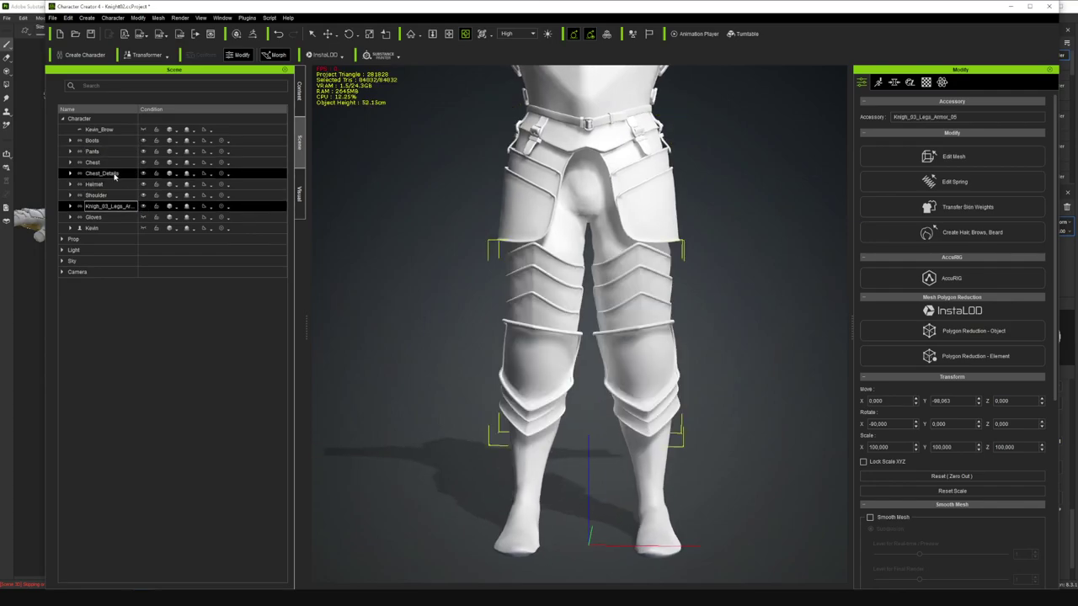
left_click(93, 151, "ctrl")
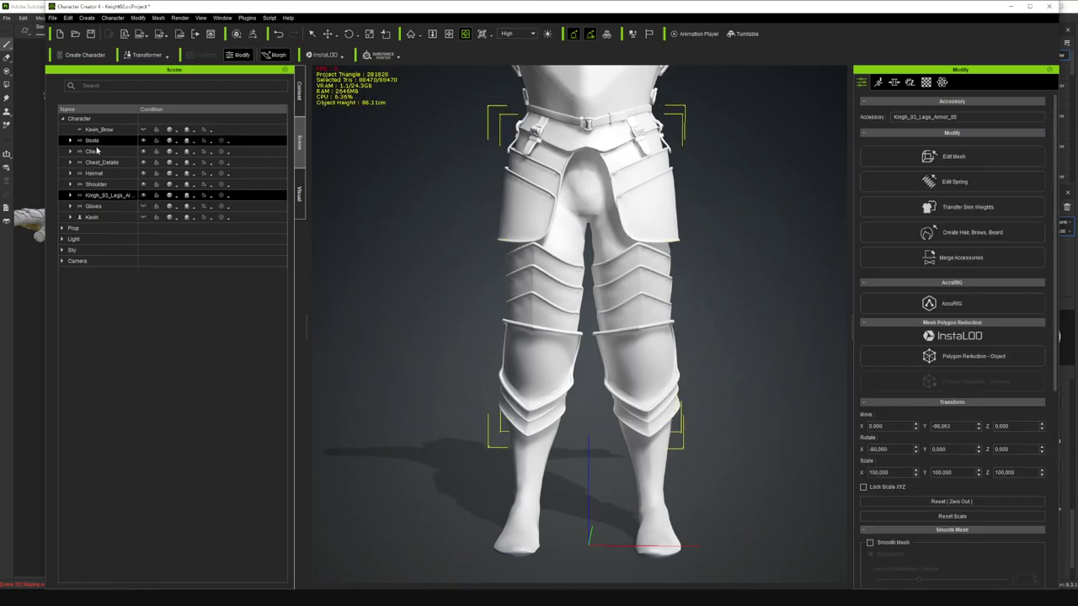
- Rename the merged leg armor accessory as Pants and hide it
double_click(111, 196)
type("Patns")
key("Return")
double_click(111, 196)
type("Pants")
key("Return")
left_click(144, 196)
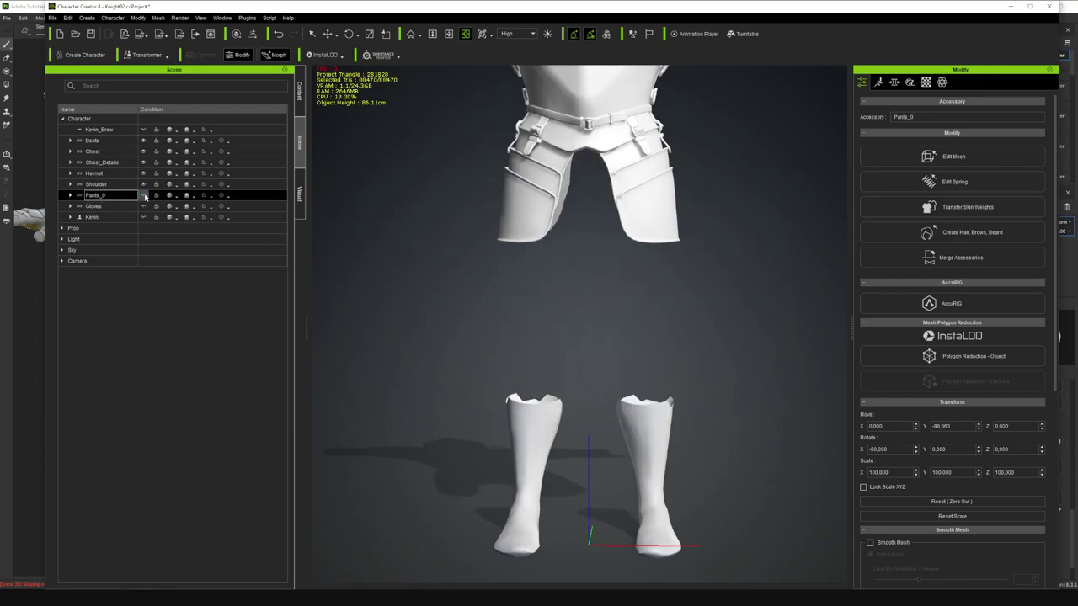
- Import the armored boots FBX file as a new accessory on the character
left_click(67, 17)
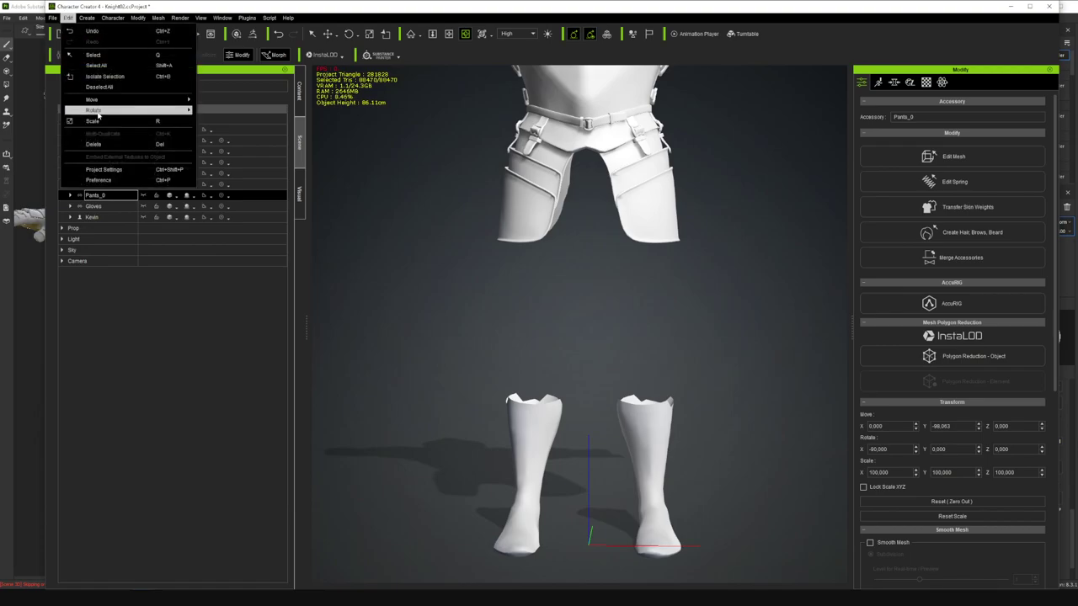
mouse_move(88, 18)
left_click(110, 109)
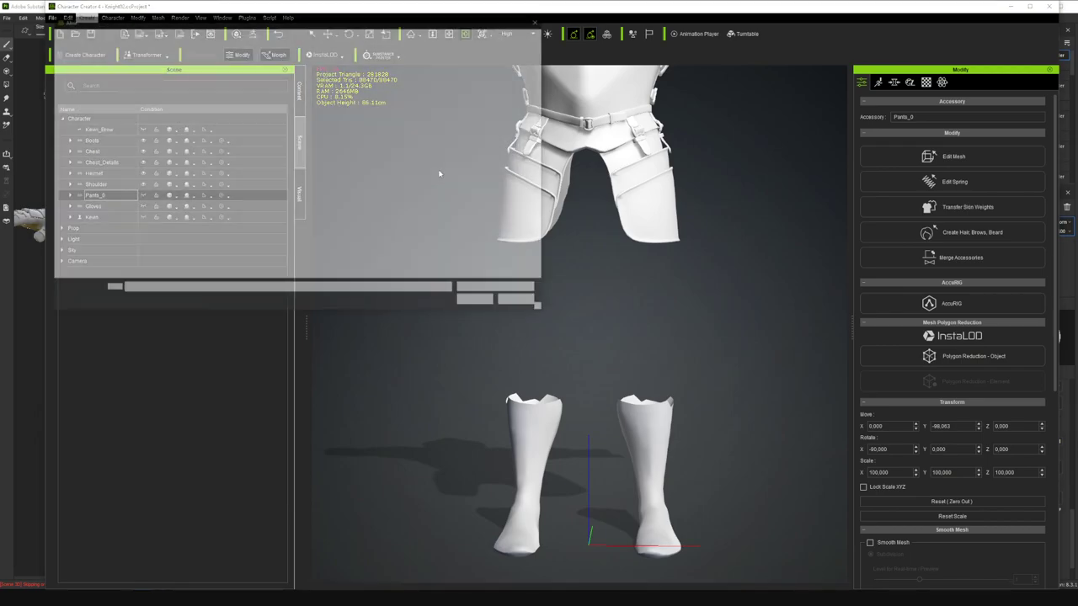
double_click(174, 100)
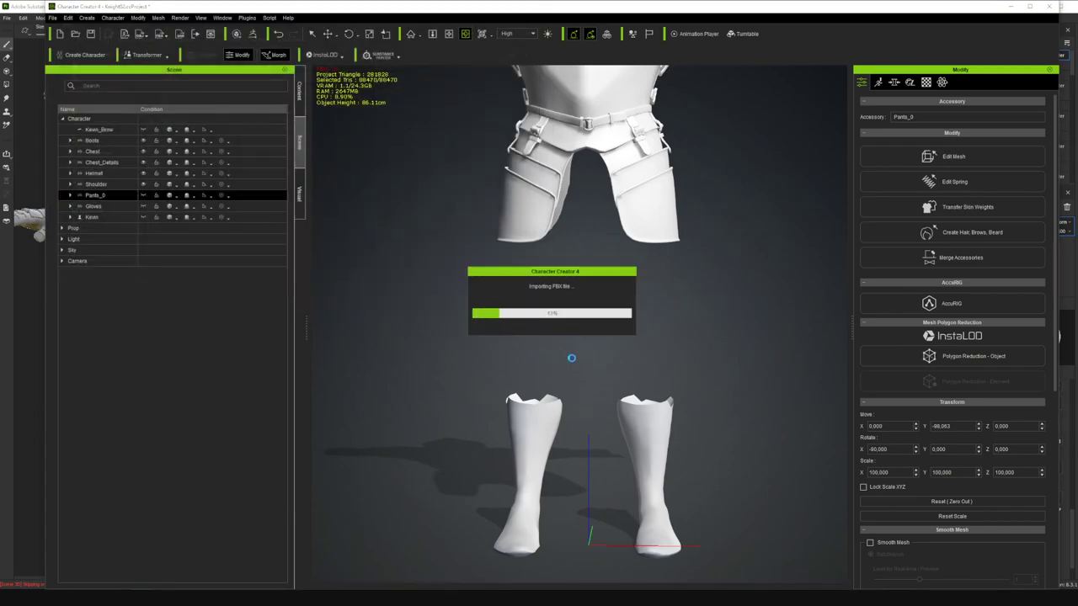
left_click(539, 318)
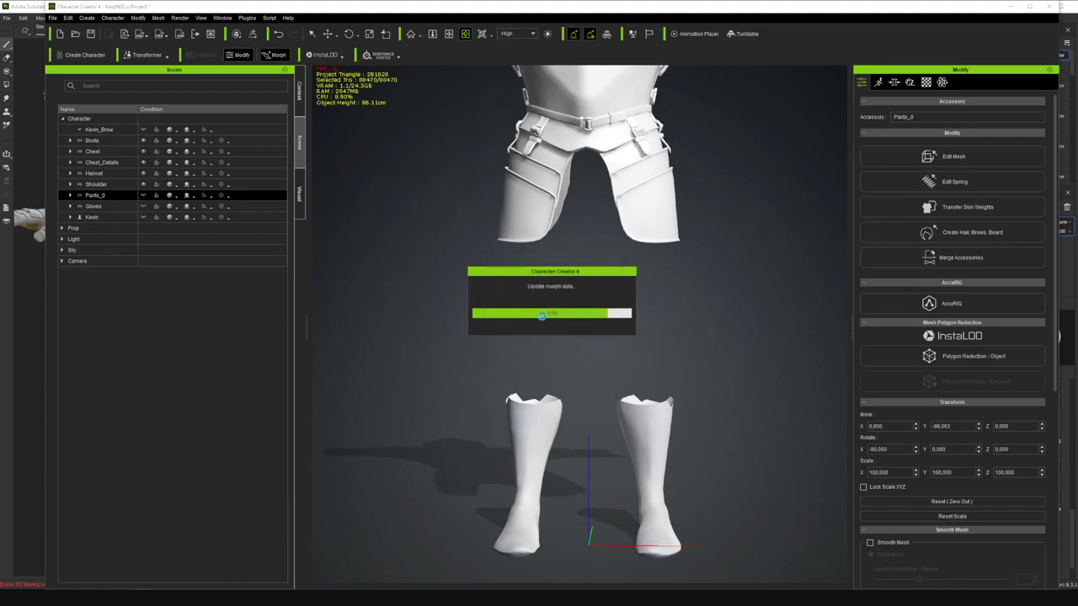
right_click_drag(461, 104, 550, 342)
- Merge the imported boot armor with the Boots accessory and rename the result as Boots
left_click(105, 152, "ctrl")
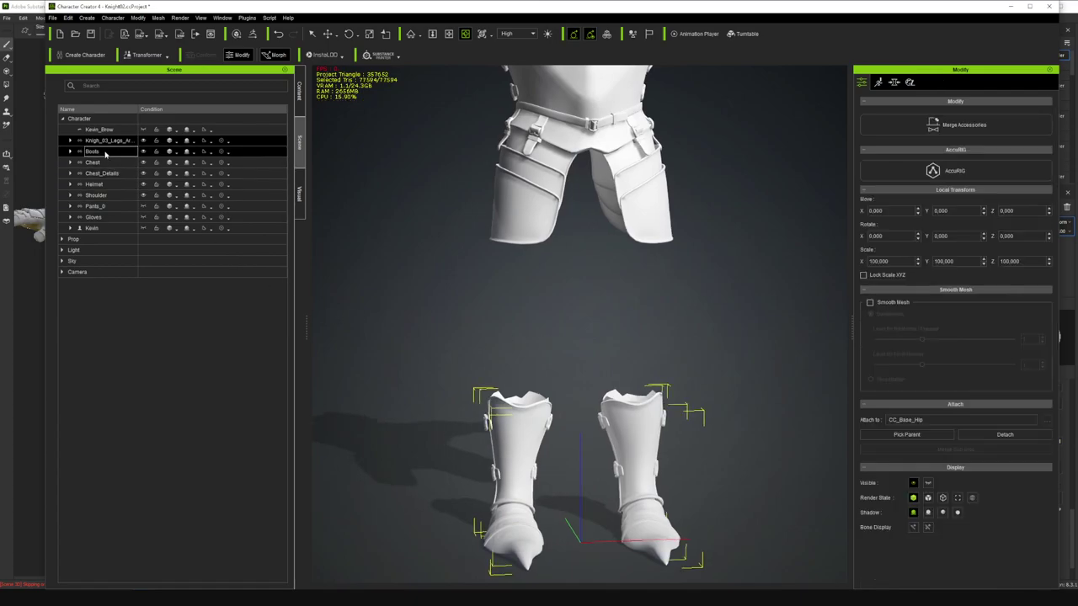
left_click(963, 124)
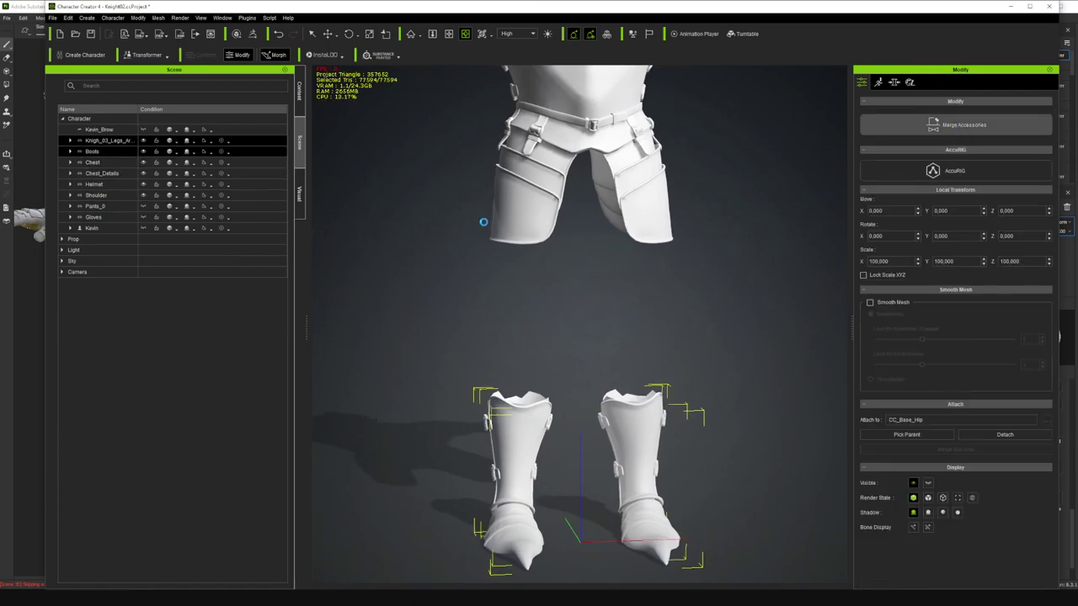
type("Boots")
key("Return")
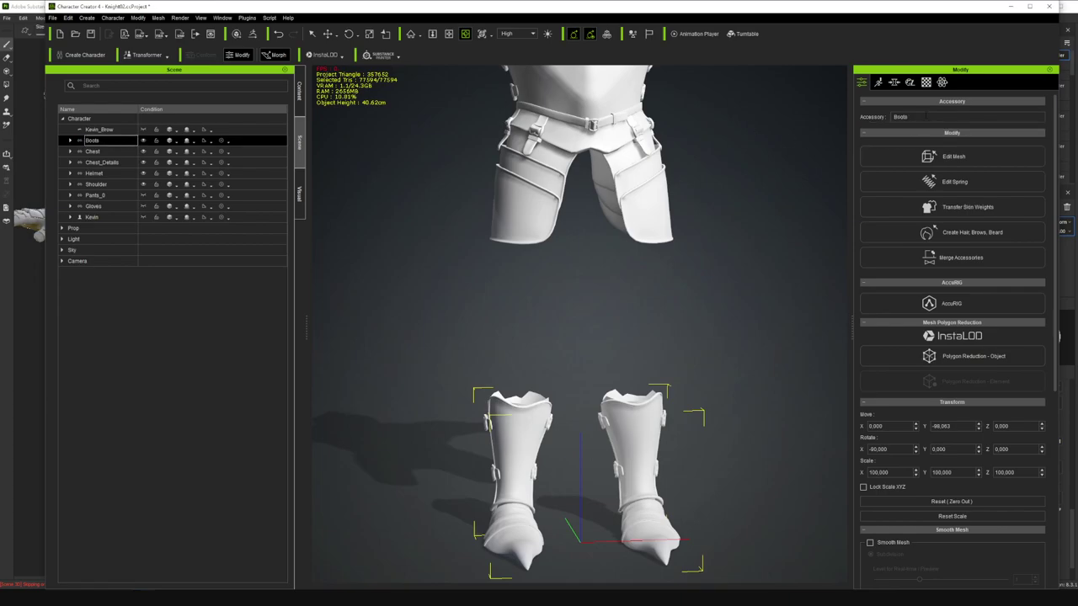
- Open the Boots mesh for sculpting and brush the lining that pokes out at one boot's top opening
right_click_drag(591, 365, 1044, 337)
scroll(663, 442, "up", 3)
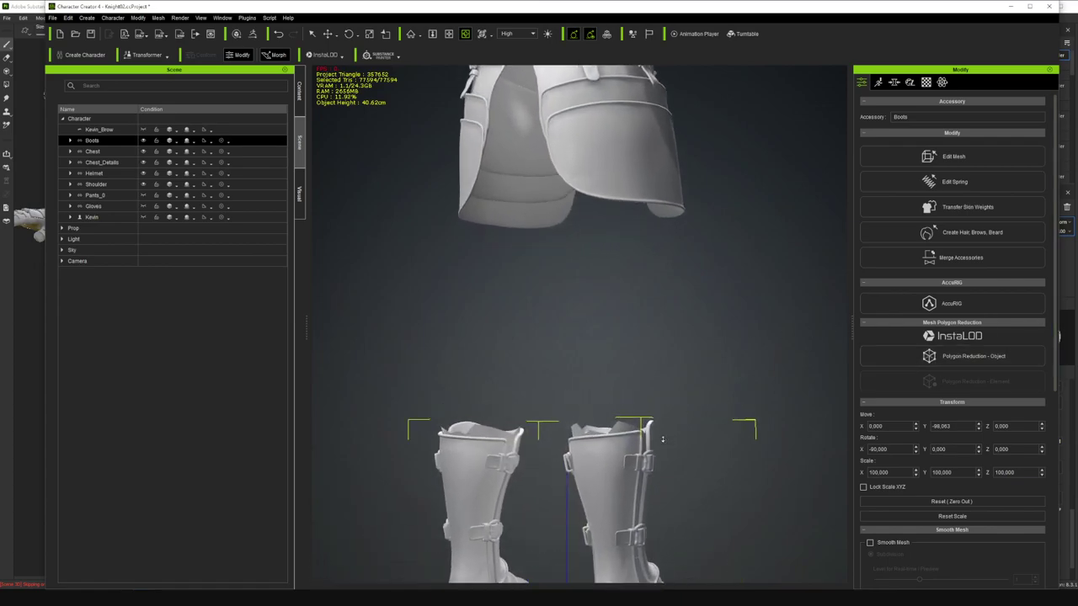
scroll(663, 439, "up", 3)
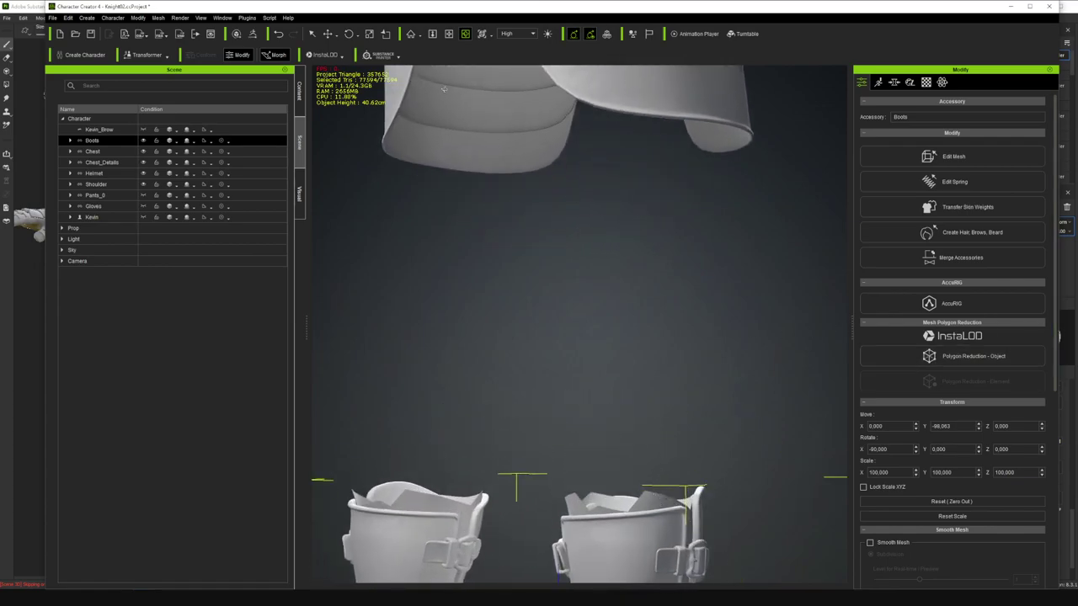
left_click(449, 34)
left_click_drag(498, 211, 514, 65)
left_click(465, 33)
left_click_drag(538, 221, 514, 295)
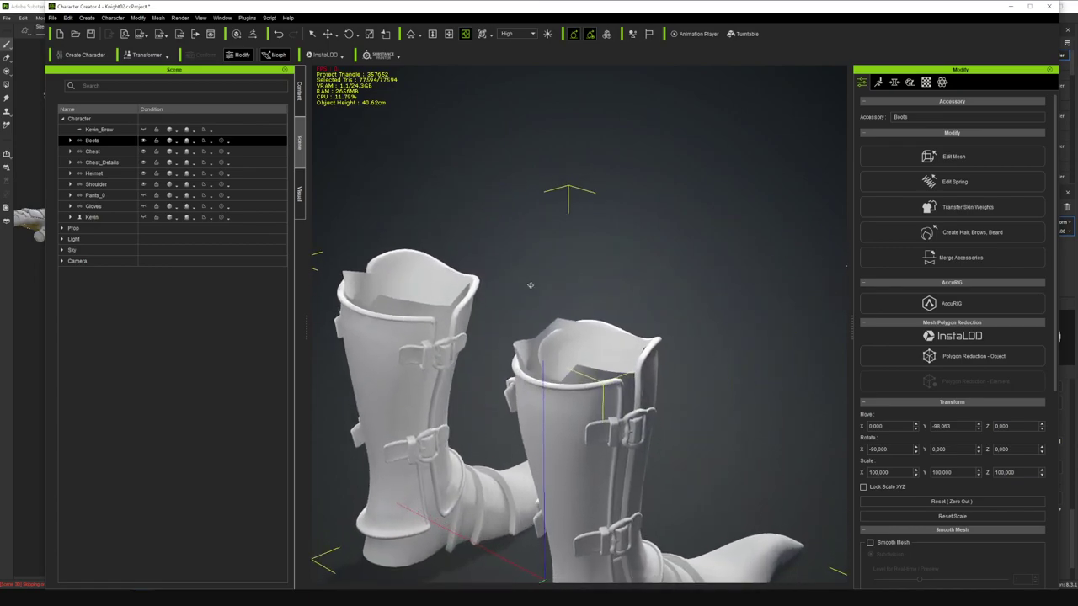
left_click(949, 157)
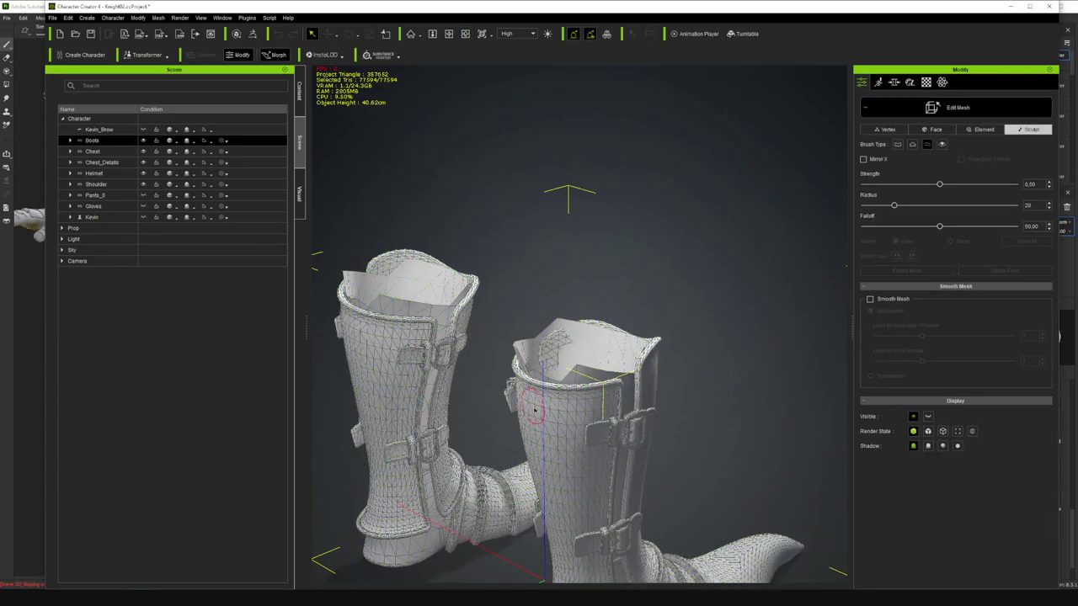
left_click_drag(596, 381, 540, 379)
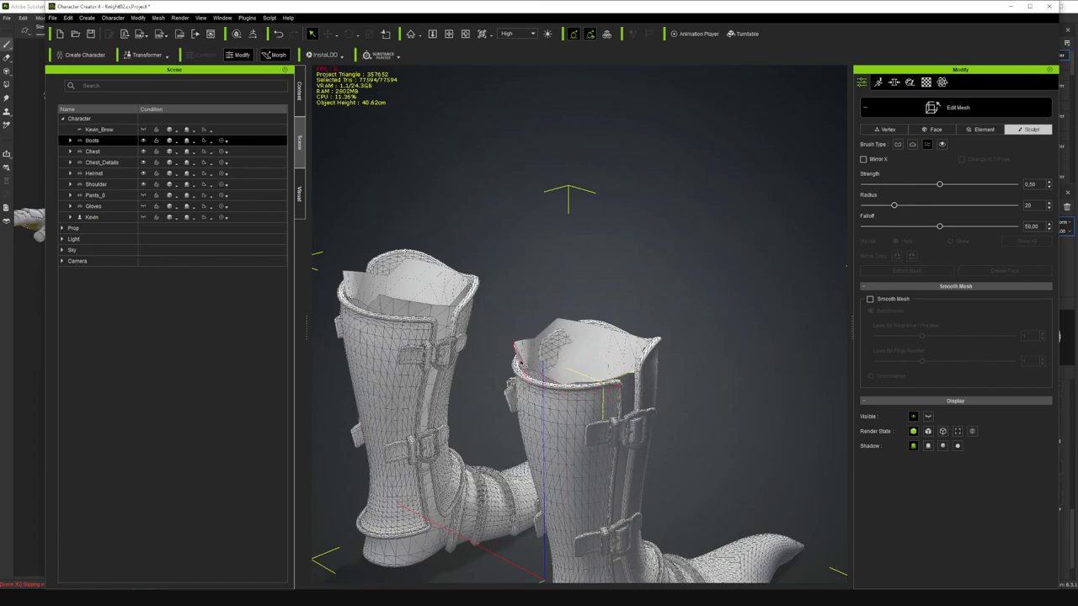
- Sculpt the remaining protruding lining around the top openings of both boots, working from the opposite side
left_click(465, 35)
mouse_move(525, 222)
left_mouse_down()
mouse_move(710, 344)
mouse_move(756, 308)
mouse_move(729, 303)
mouse_move(796, 303)
mouse_move(747, 309)
mouse_move(782, 310)
mouse_move(705, 294)
mouse_move(699, 269)
mouse_move(710, 297)
mouse_move(491, 317)
mouse_move(752, 291)
left_mouse_up()
key("q")
left_click(467, 35)
mouse_move(753, 291)
right_mouse_down()
mouse_move(830, 288)
mouse_move(581, 362)
mouse_move(427, 387)
right_mouse_up()
mouse_move(427, 387)
left_mouse_down()
mouse_move(485, 385)
mouse_move(391, 398)
mouse_move(455, 386)
mouse_move(432, 388)
mouse_move(437, 395)
mouse_move(481, 373)
mouse_move(413, 395)
left_mouse_up()
mouse_move(465, 34)
left_mouse_down()
mouse_move(646, 306)
mouse_move(655, 396)
mouse_move(670, 312)
mouse_move(630, 333)
left_mouse_up()
left_click_drag(642, 381, 646, 357)
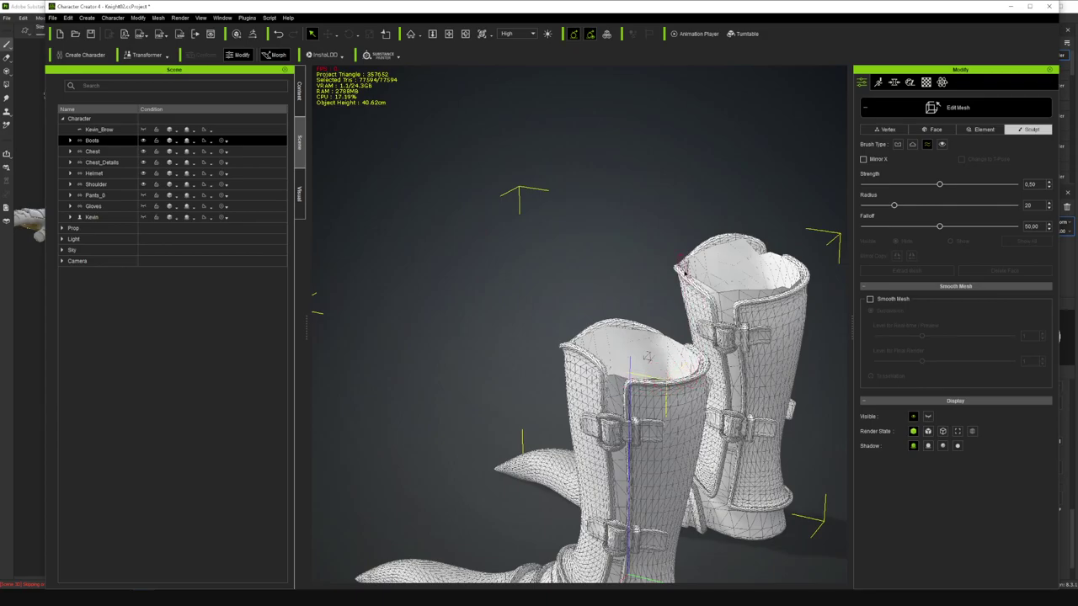
- Try sculpting the front edge of one boot's opening, and undo the last two strokes
left_click(466, 35)
left_click_drag(539, 337, 1044, 276)
right_click_drag(1043, 276, 947, 361)
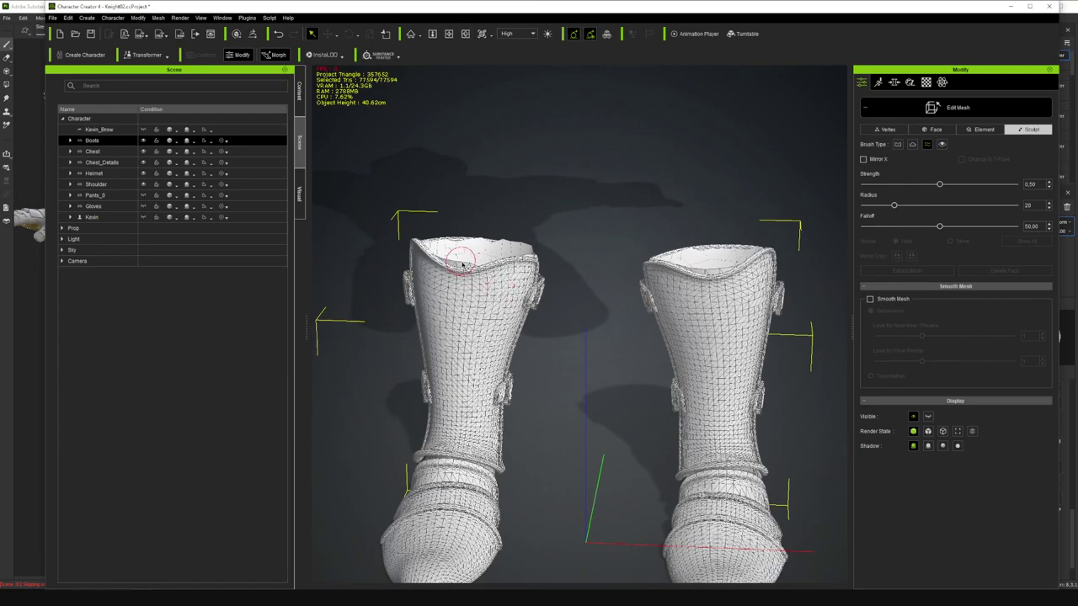
left_click_drag(446, 266, 474, 271)
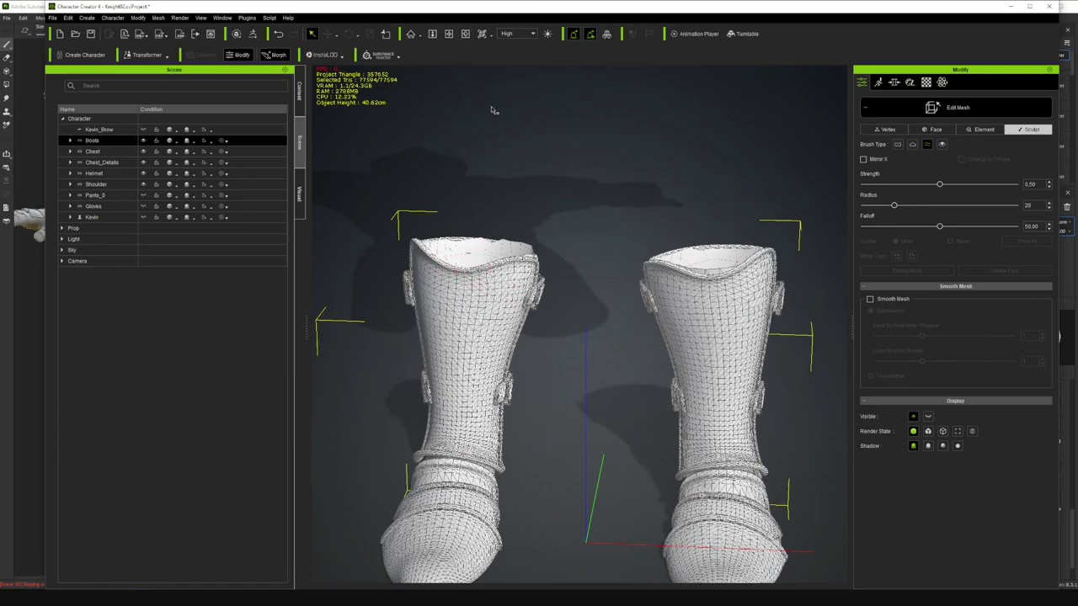
key("ctrl+z")
key("ctrl+z")
- Finish editing the Boots mesh and hide the Boots accessory
left_click(451, 36)
left_click(465, 36)
left_click_drag(498, 207, 505, 181)
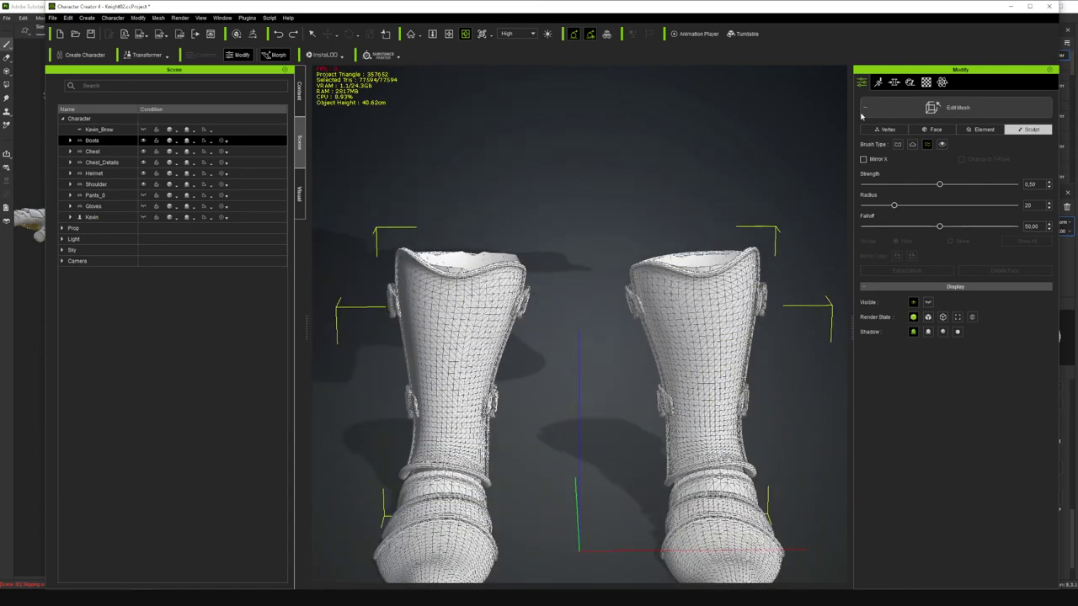
left_click(883, 112)
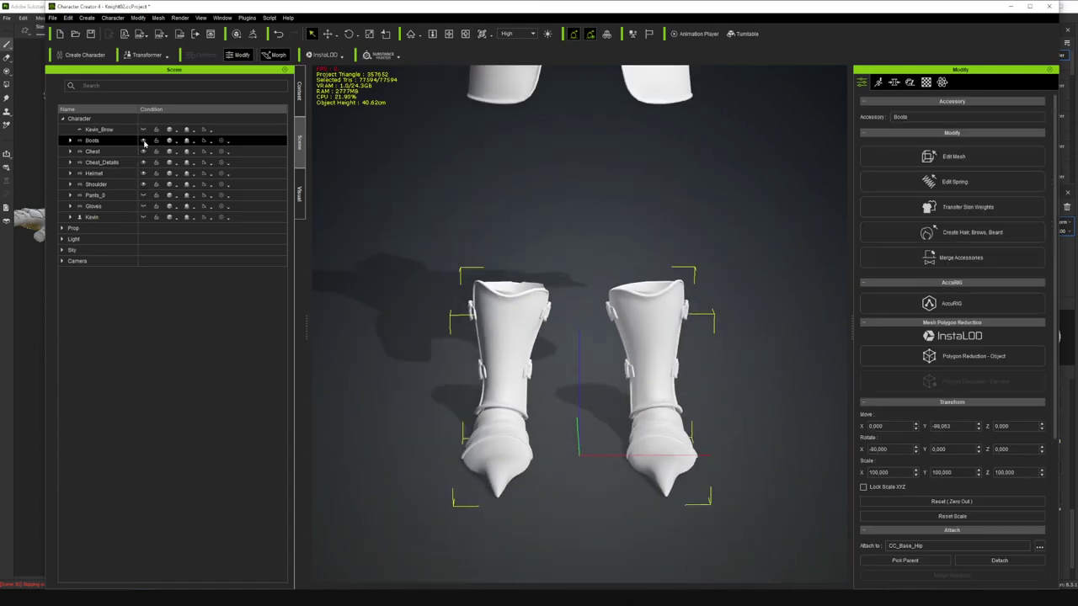
left_click(144, 141)
scroll(445, 229, "down", 5)
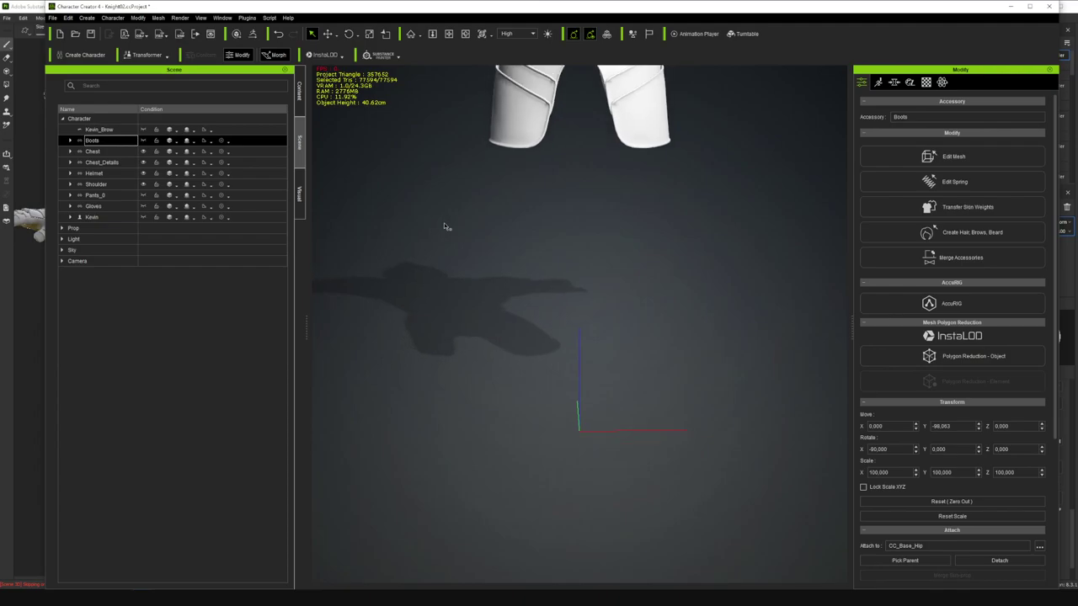
left_click(449, 33)
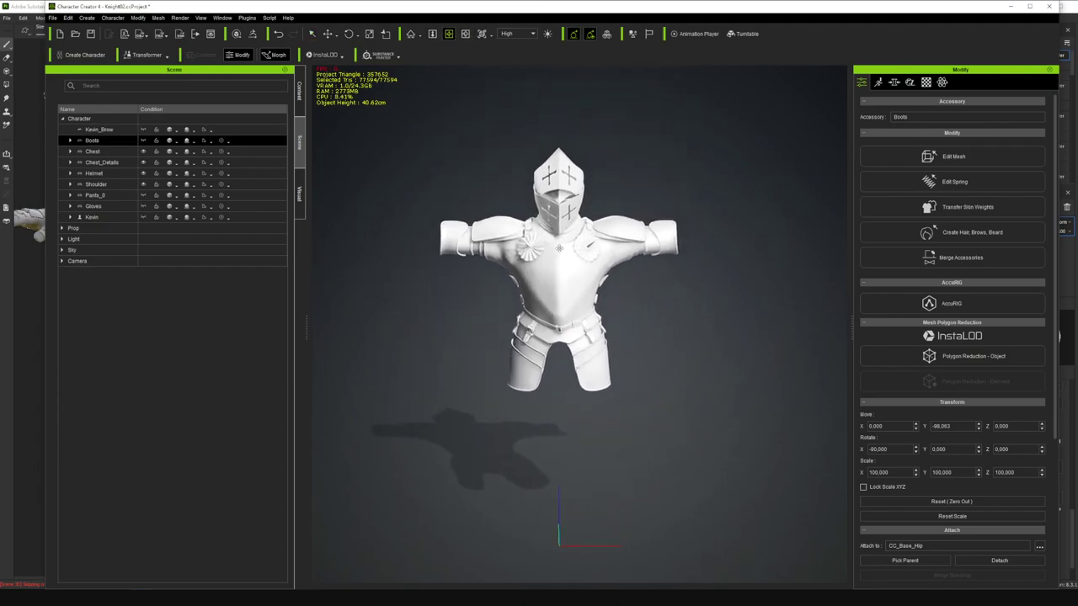
- Make the Pants_0, Gloves and Boots accessories visible on the complete knight armor
left_click(118, 195)
left_click(142, 195)
left_click(141, 196)
left_click(141, 195)
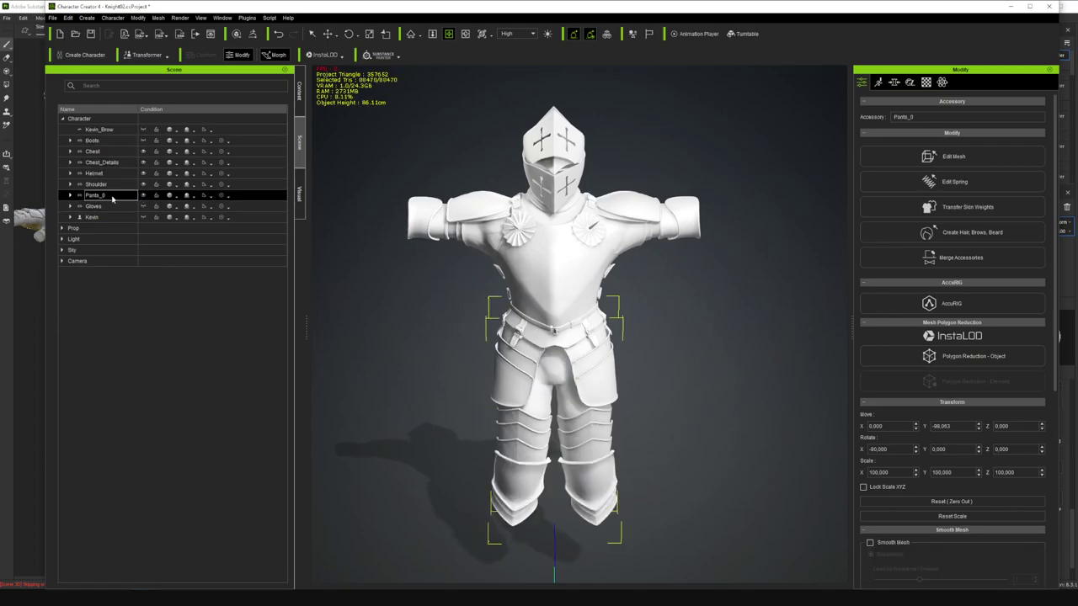
left_click(101, 207)
left_click(142, 207)
left_click(143, 141)
left_click(143, 140)
scroll(506, 196, "down", 3)
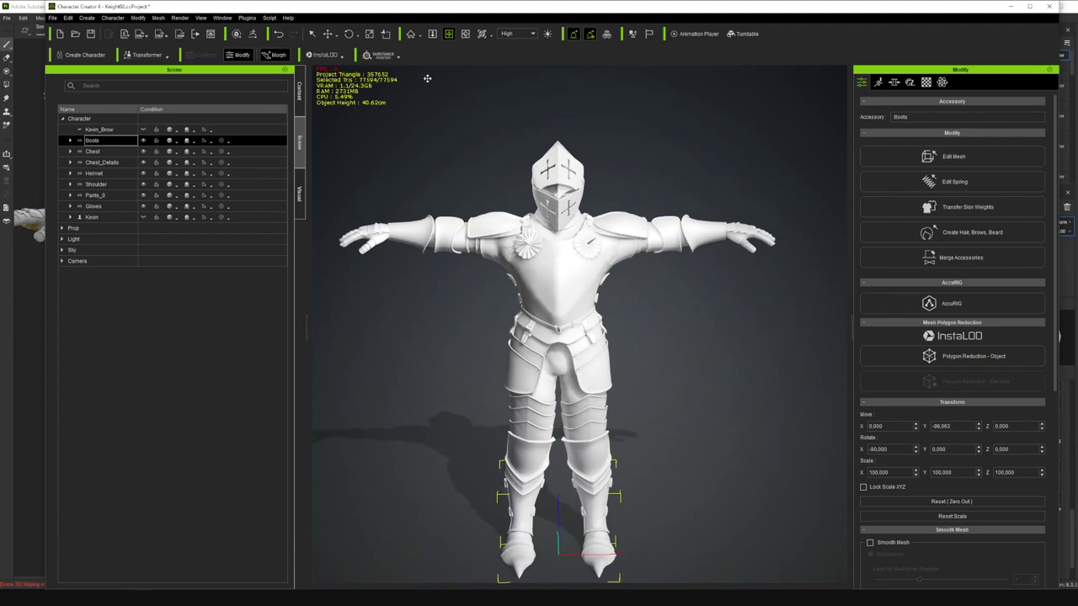
left_click_drag(551, 271, 578, 209)
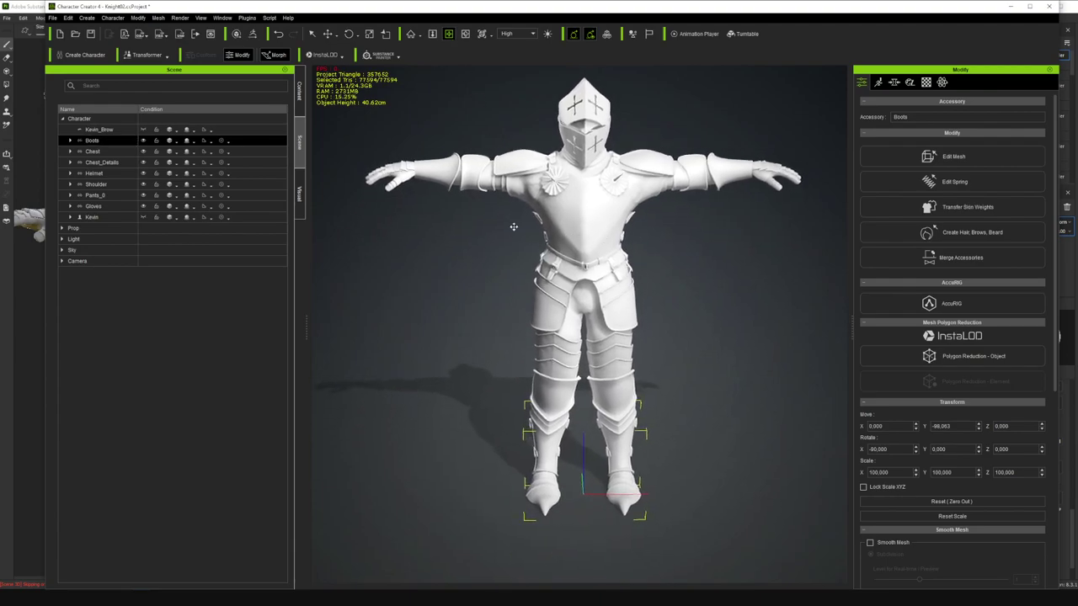
- Check the material lists of the Boots, Chest and Chest_Details accessories
left_click(911, 83)
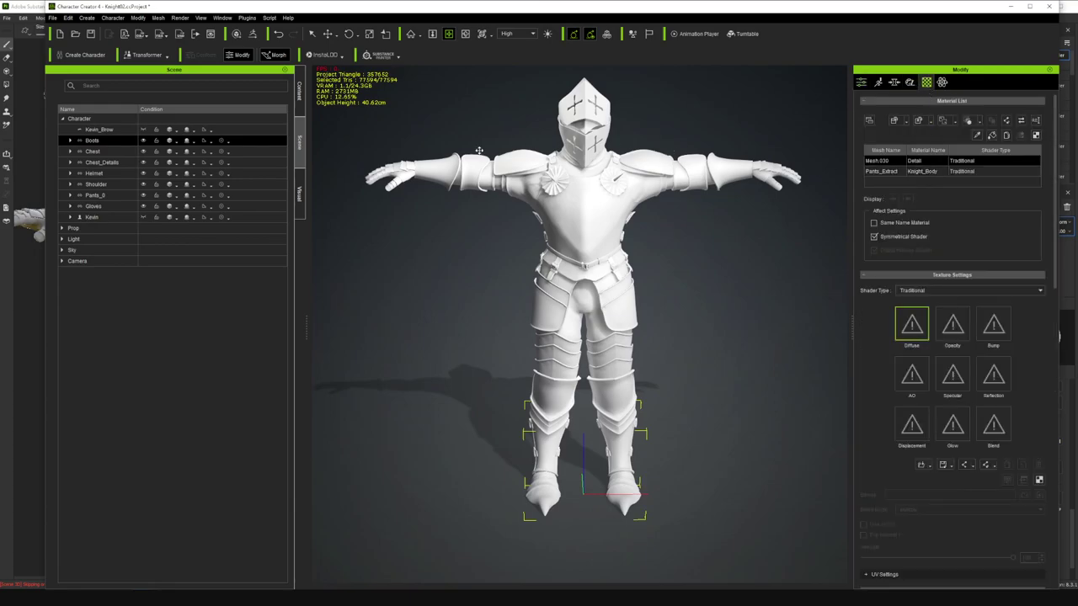
left_click(103, 152)
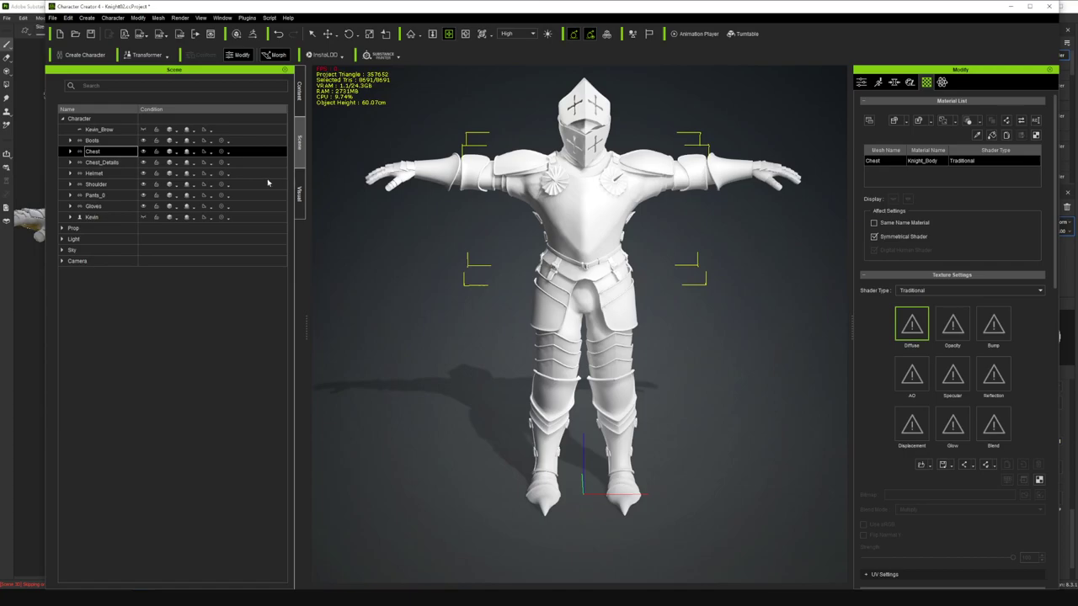
left_click(278, 161)
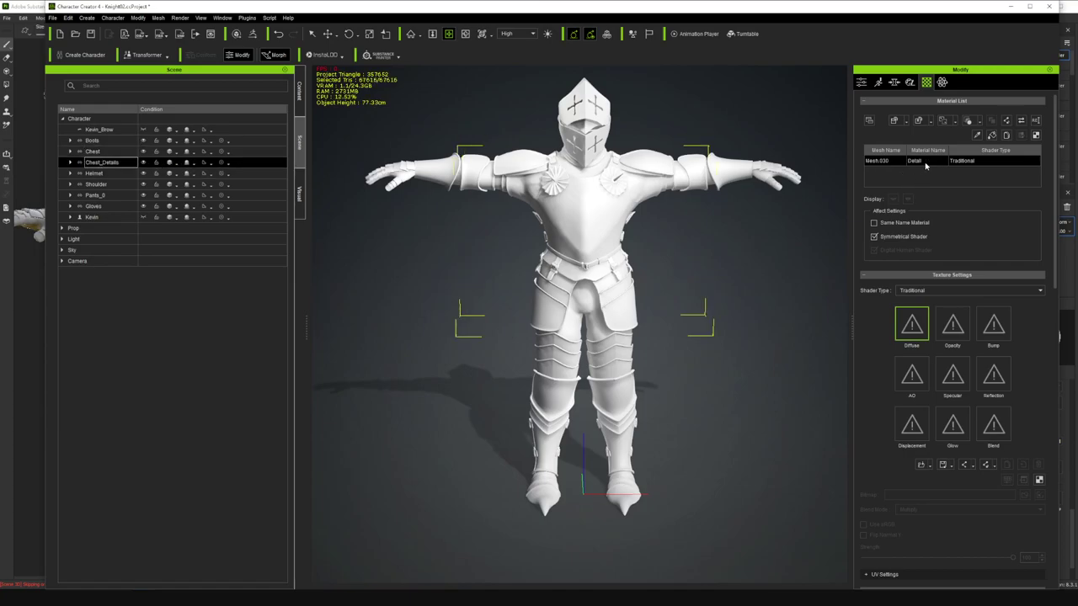
left_click(450, 35)
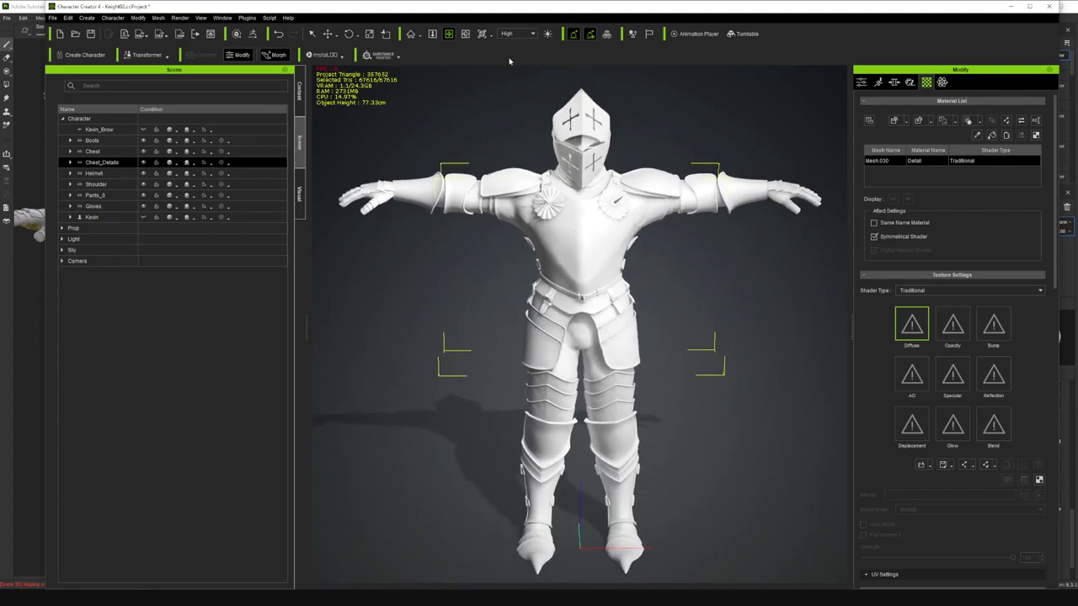
- Save the project and make the hidden base character body visible beneath the knight armour
left_click(465, 34)
key("ctrl+s")
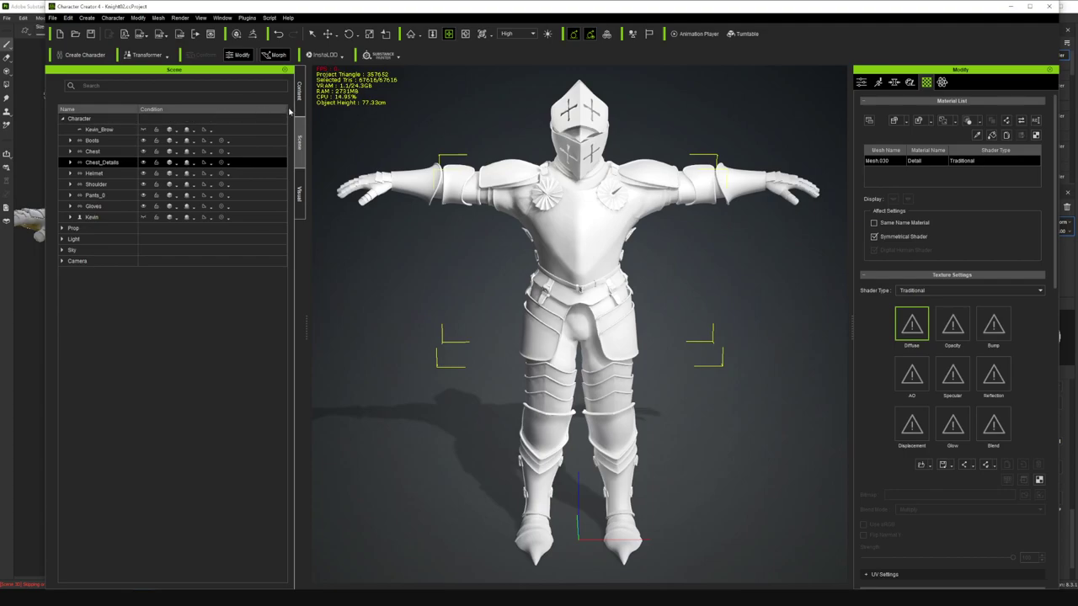
left_click(116, 184, "ctrl")
left_click(110, 217)
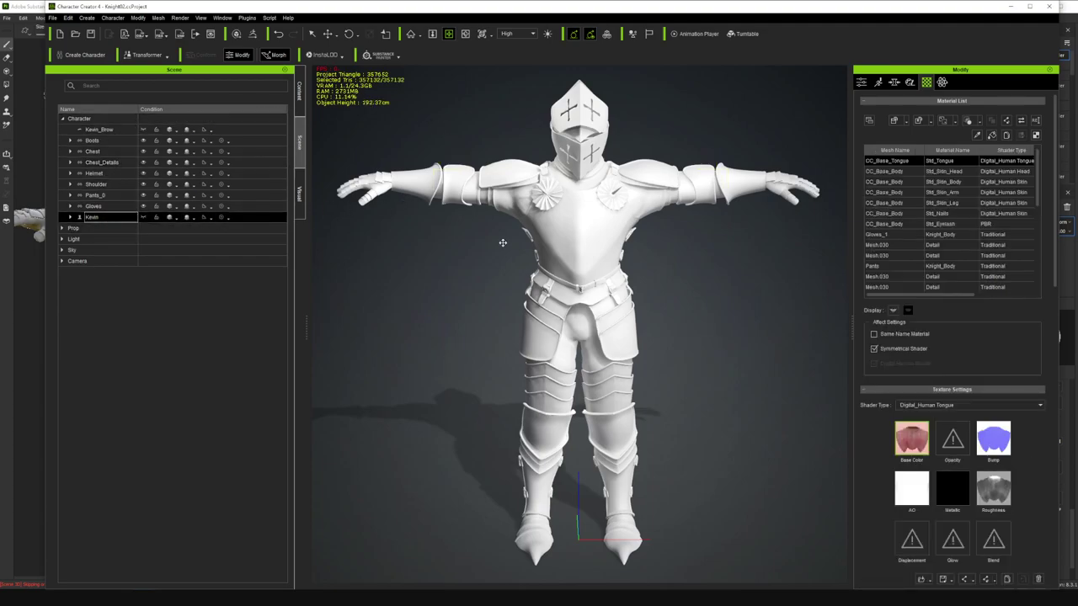
scroll(606, 320, "down", 1)
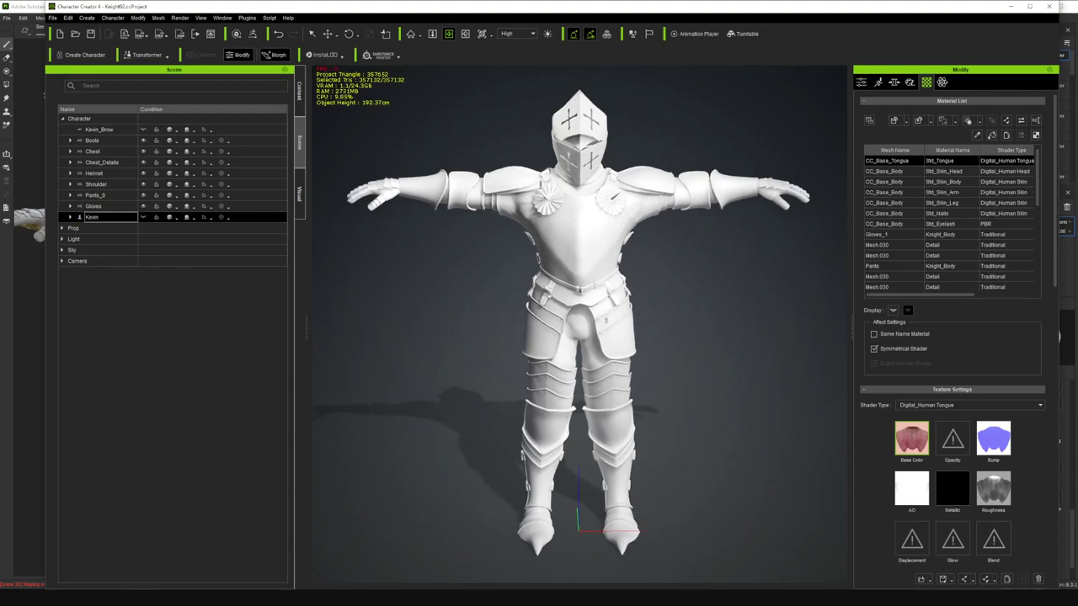
scroll(579, 322, "up", 1)
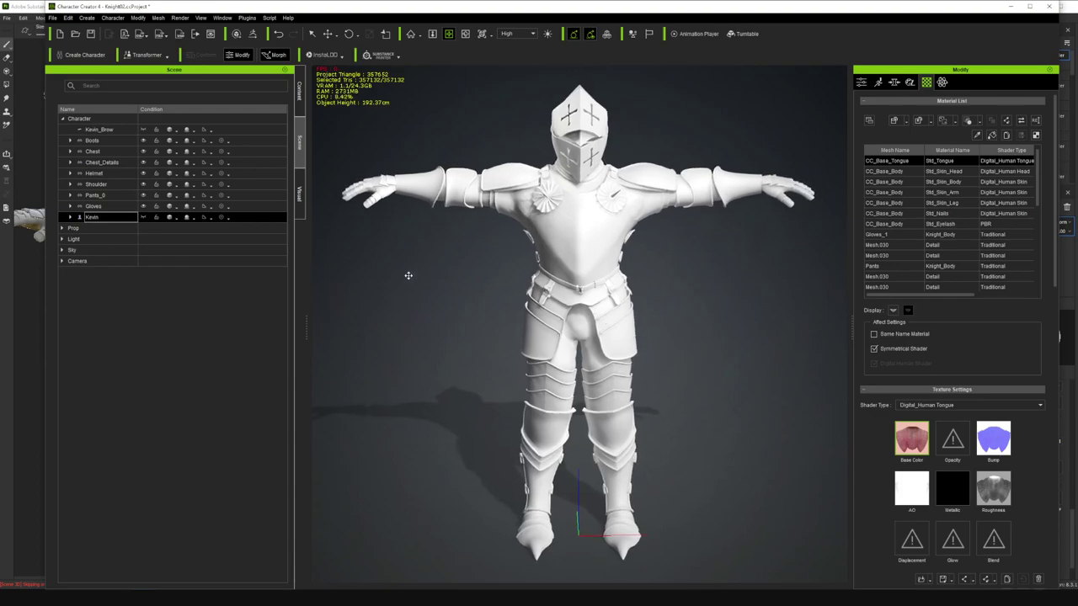
left_click(143, 217)
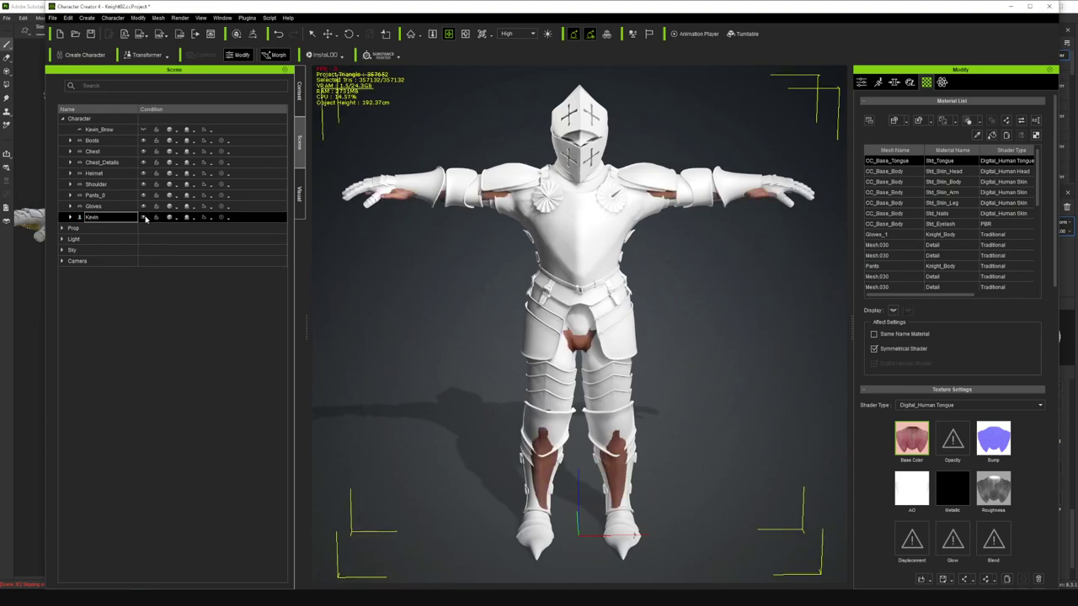
- Scale the Chest and Chest_Details armour pieces down together uniformly to about 98.5%
left_click(469, 36)
left_click_drag(531, 204, 520, 283)
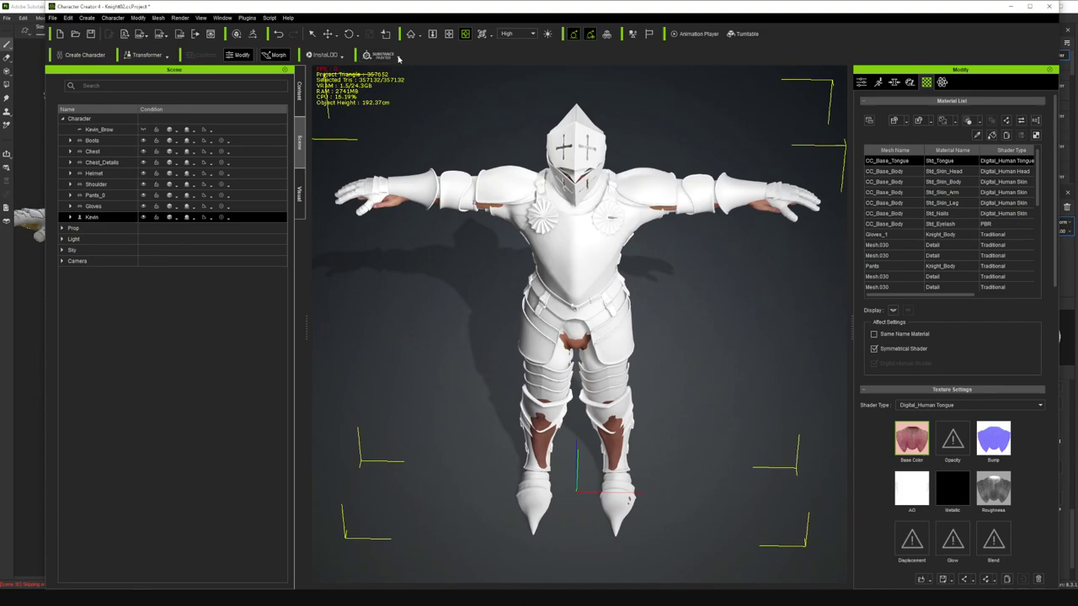
left_click(329, 34)
left_click(452, 187)
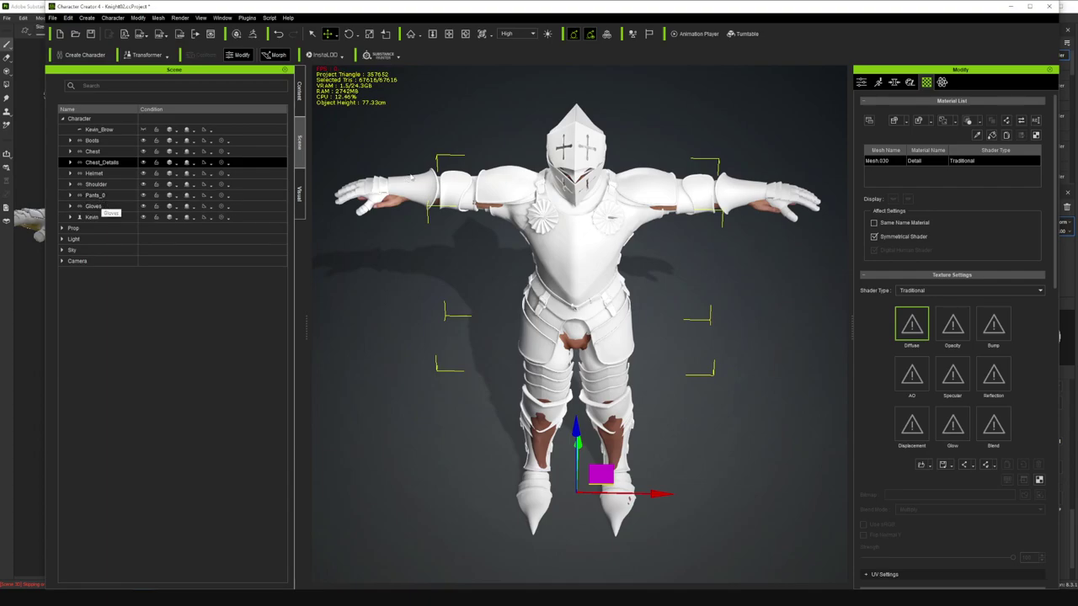
left_click(464, 34)
right_click_drag(483, 232, 539, 211)
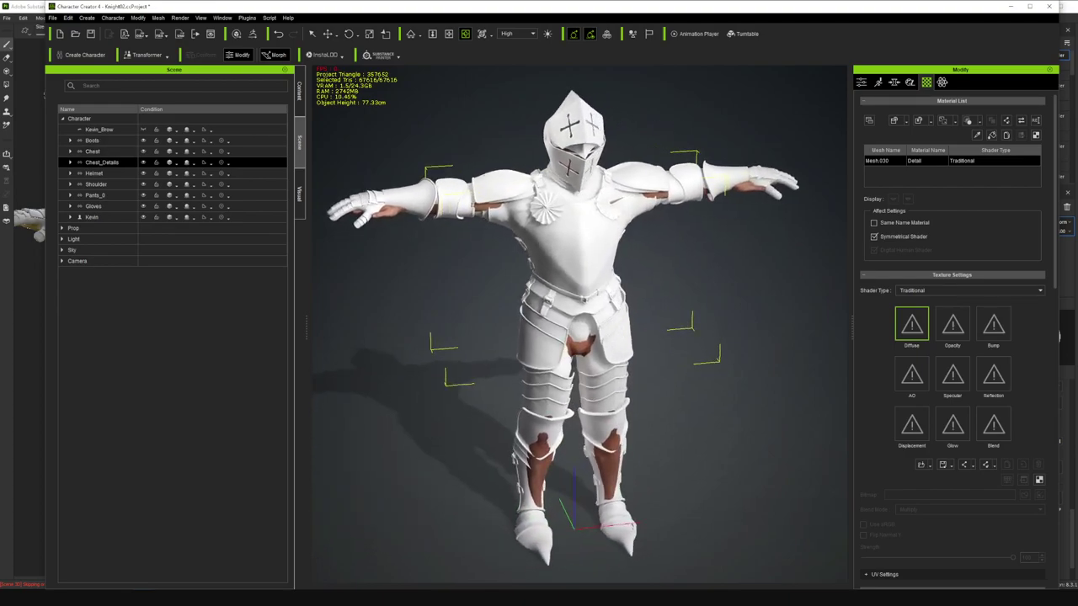
left_click(94, 174, "ctrl")
left_click(98, 154)
left_click(107, 163, "ctrl")
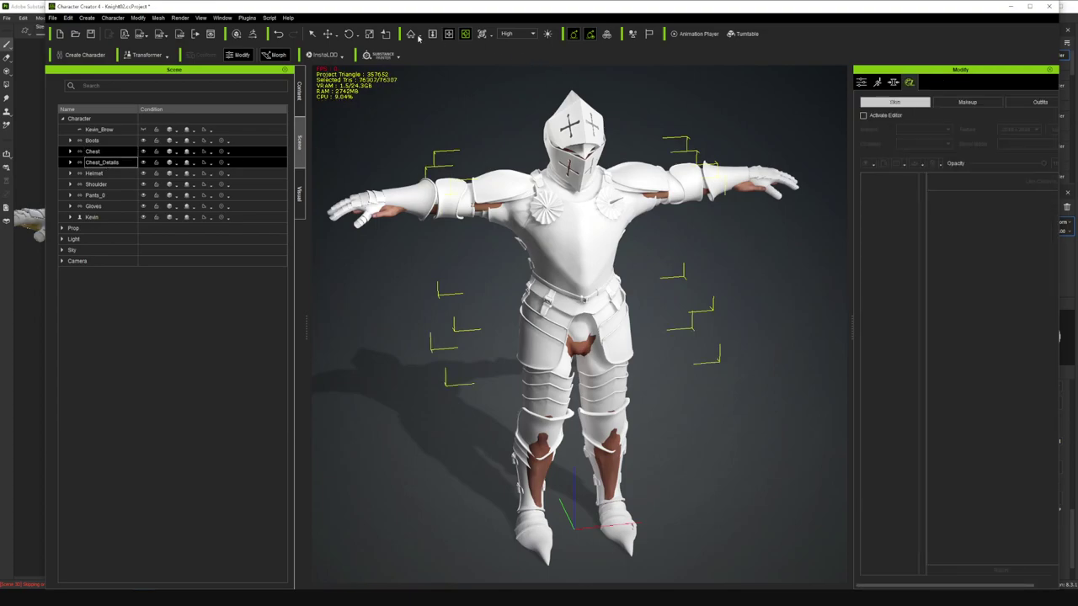
left_click(369, 33)
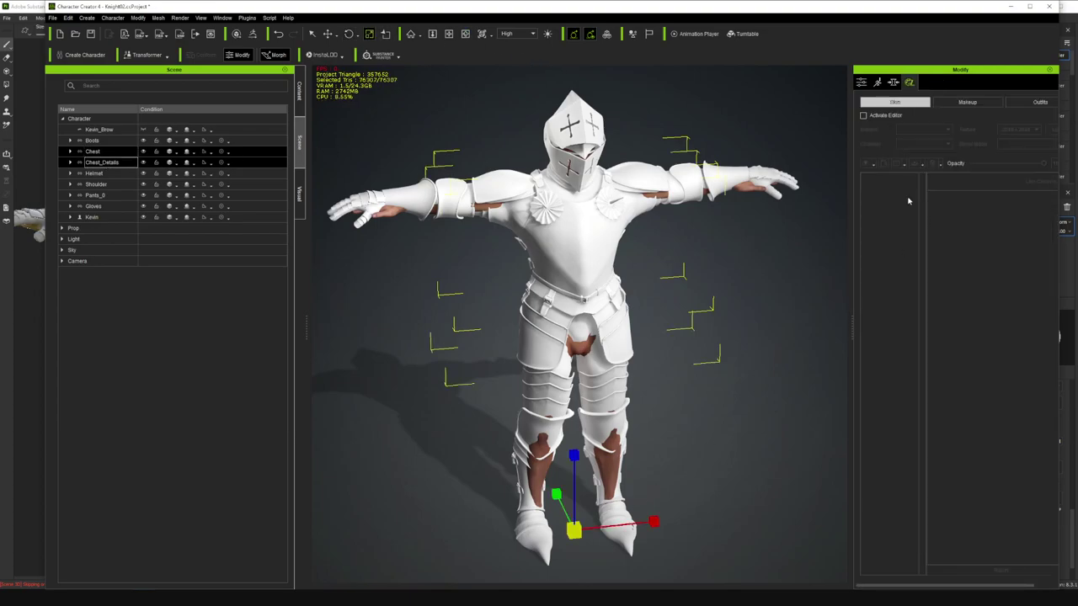
left_click(861, 81)
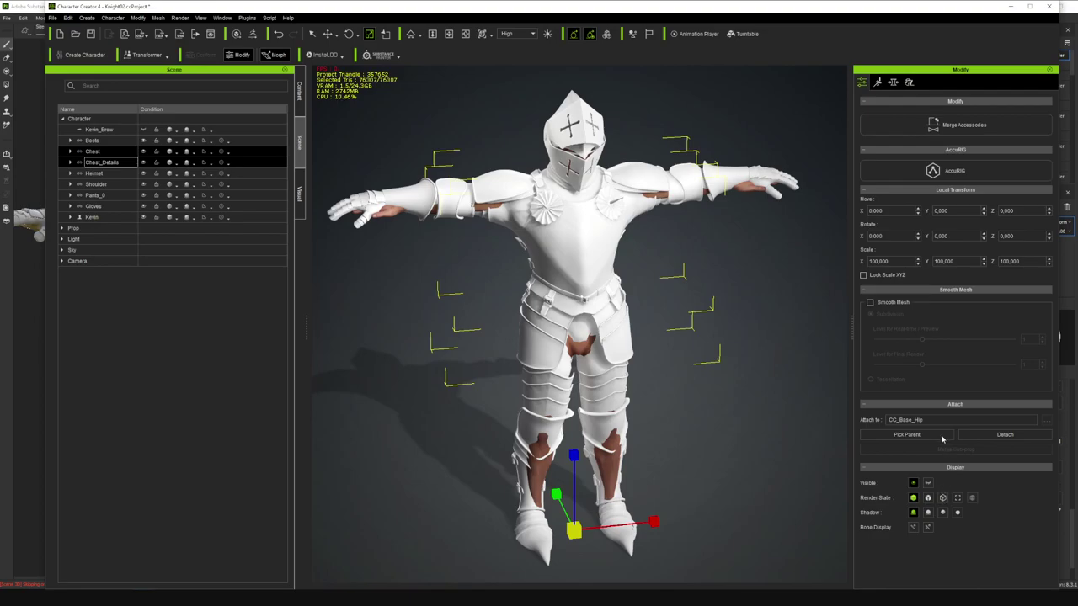
left_click_drag(576, 528, 574, 528)
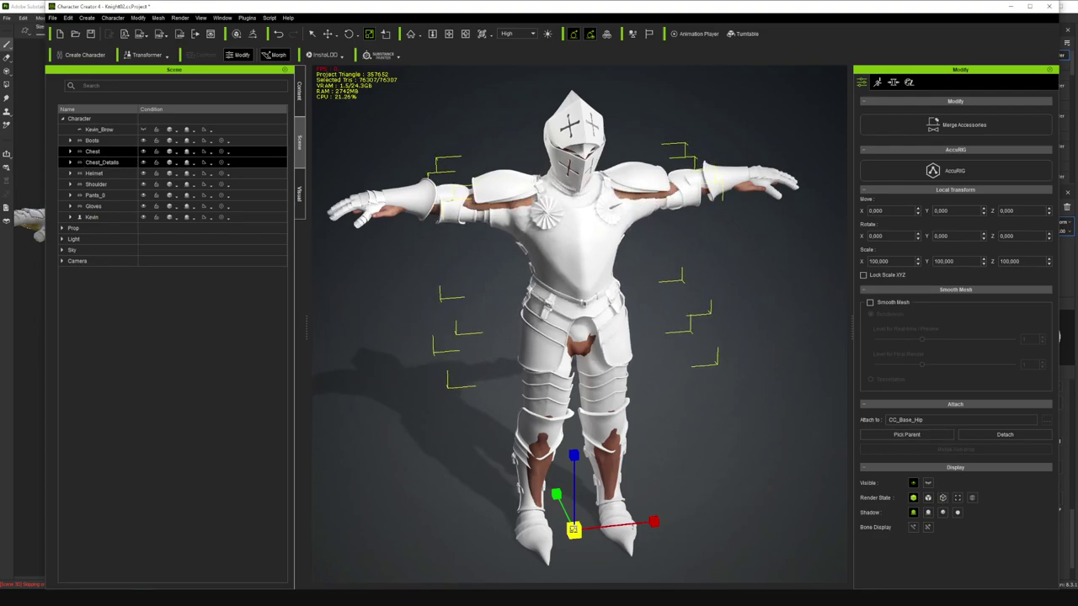
- Raise the Chest and Chest_Details pieces slightly along the vertical axis so they sit correctly on the body
left_click(328, 34)
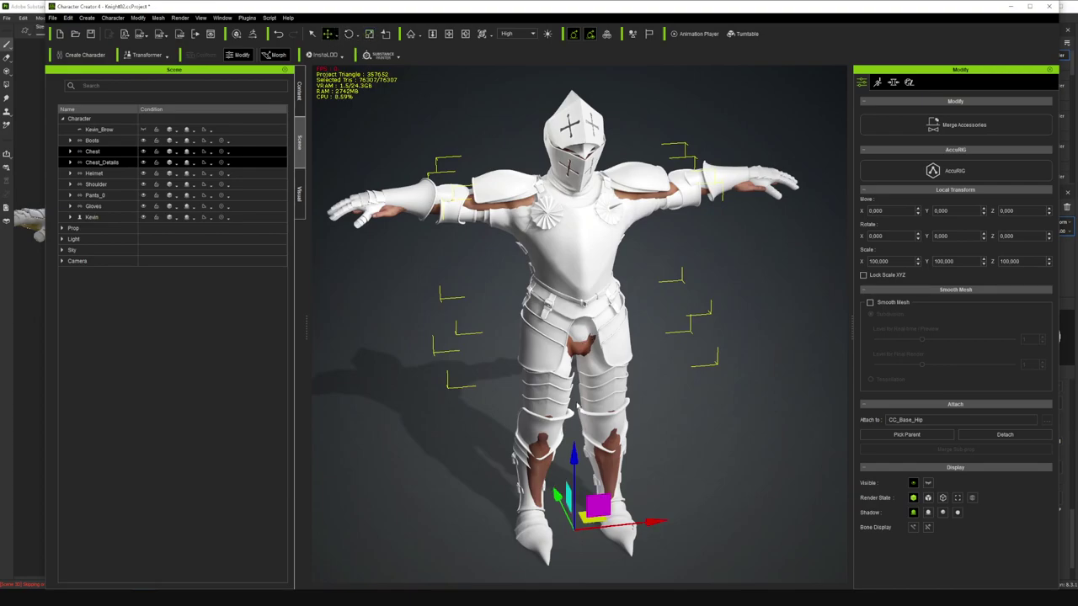
left_click_drag(572, 459, 573, 453)
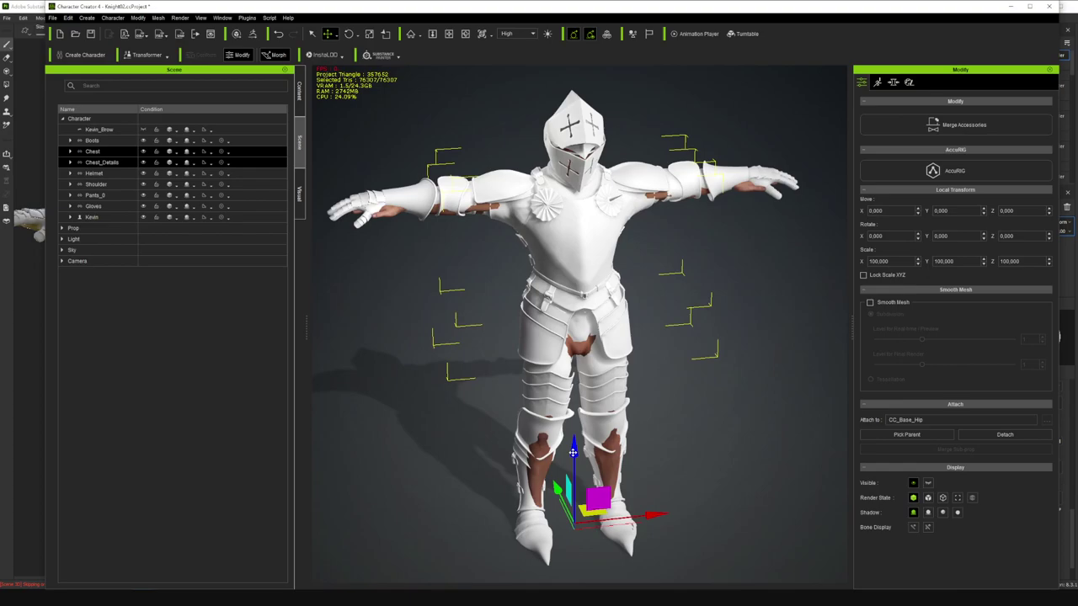
left_click(465, 34)
left_click_drag(566, 242, 628, 198)
left_click_drag(539, 232, 481, 214)
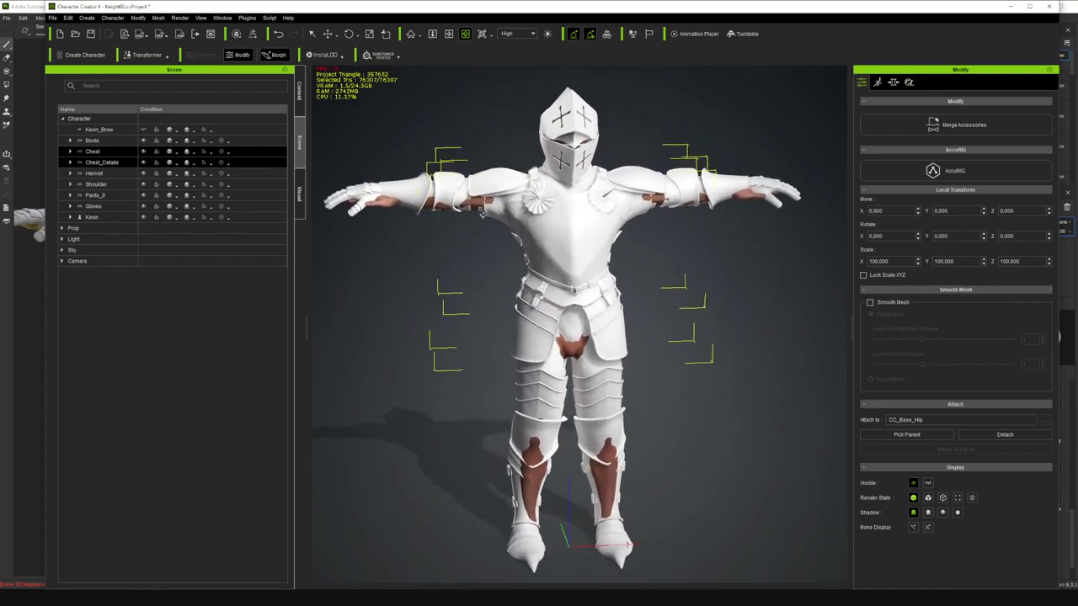
- Set the Gloves' pivot to their middle and scale them down uniformly to about 94.6%
left_click(100, 141, "ctrl")
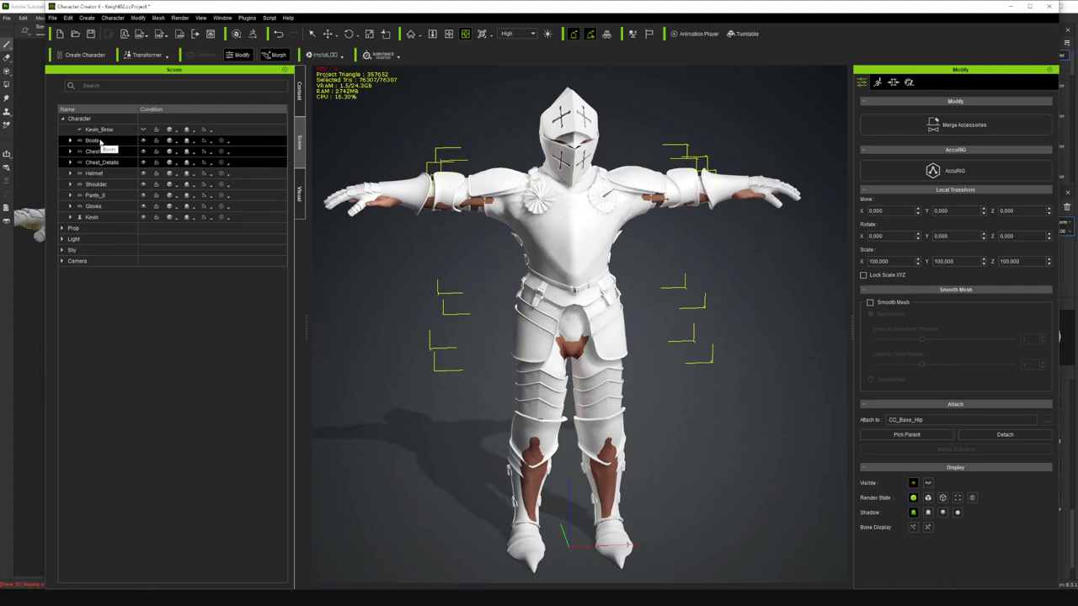
left_click(93, 205)
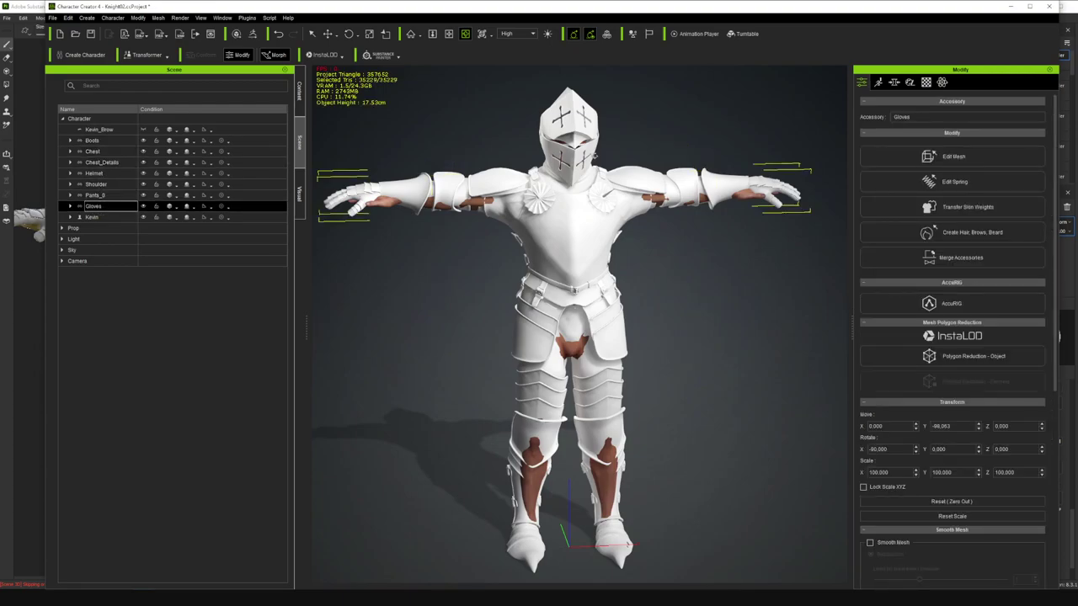
left_click(368, 33)
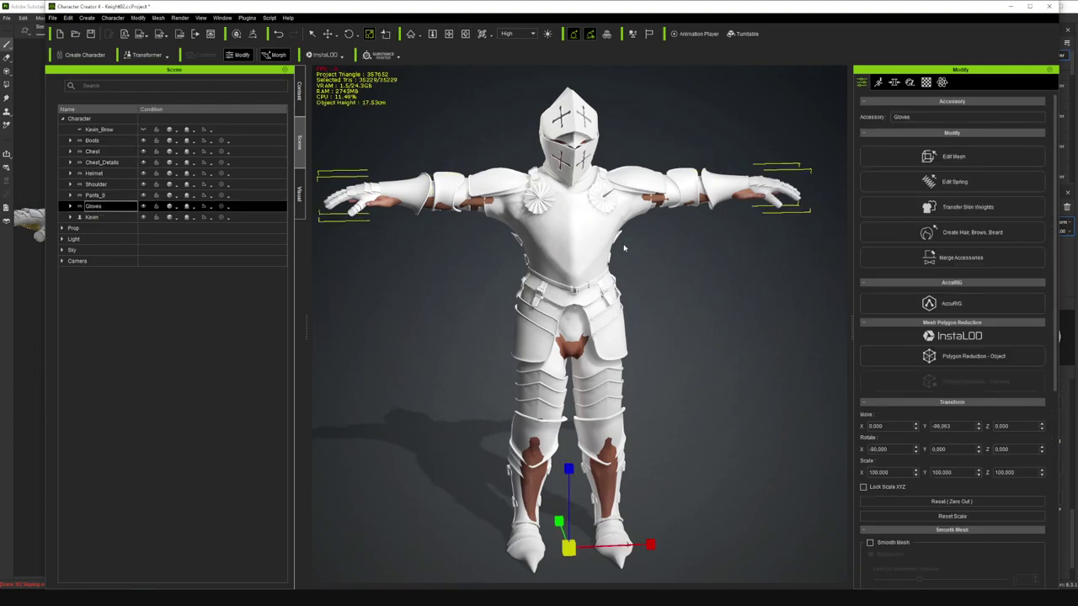
scroll(888, 409, "down", 5)
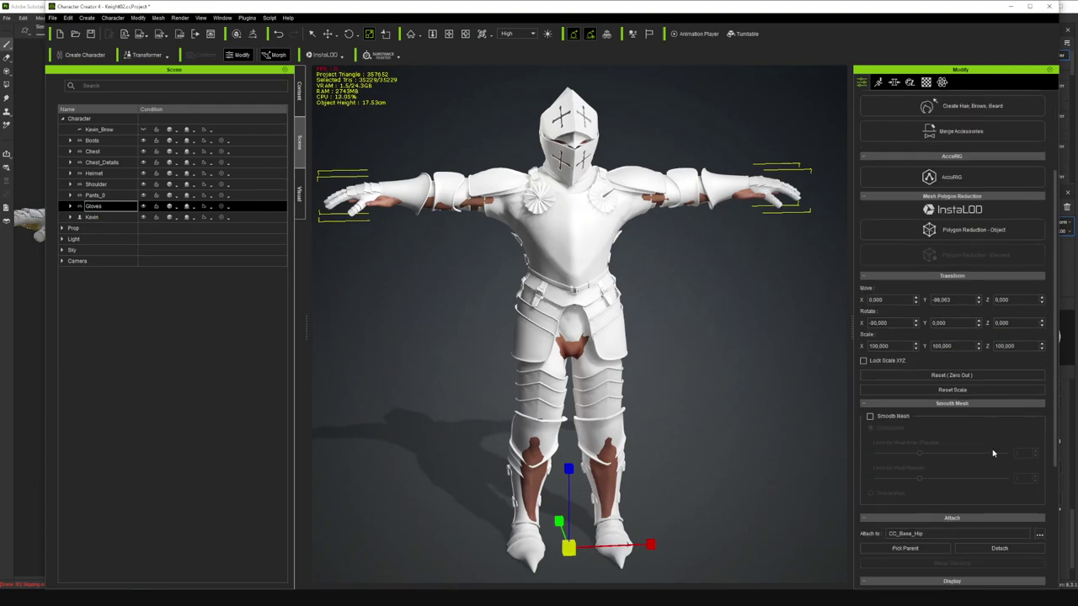
key("w")
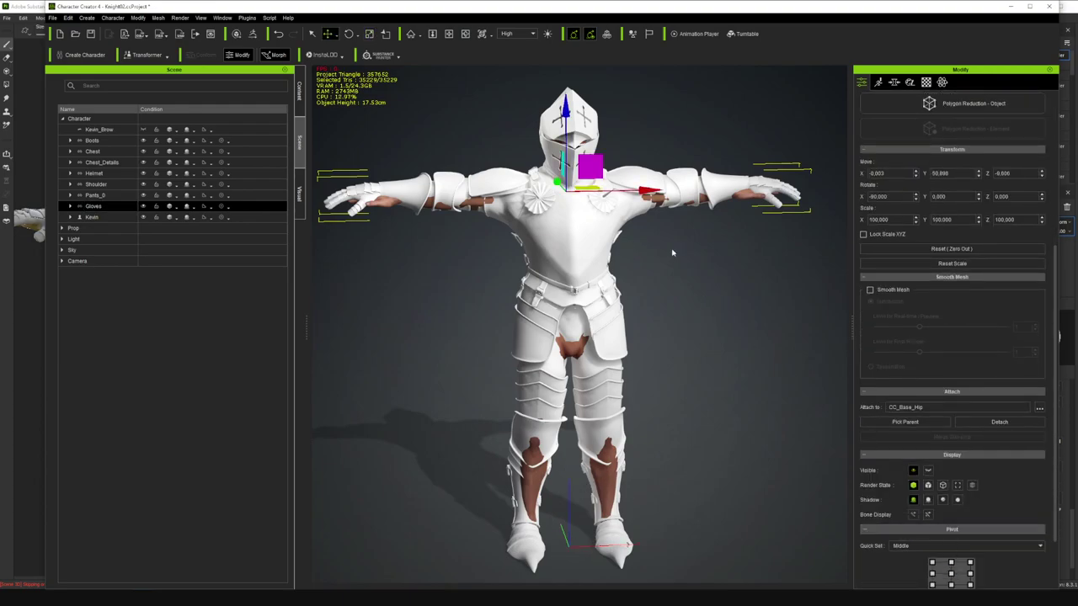
left_click(367, 34)
left_click_drag(573, 192, 571, 196)
left_click(466, 34)
left_click_drag(507, 198, 499, 281)
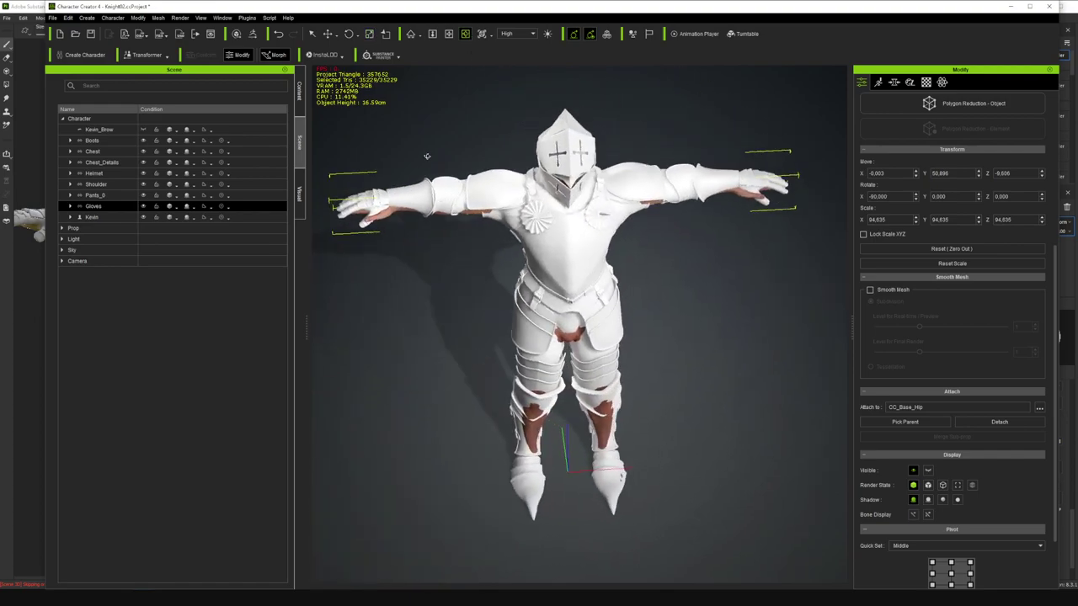
- Scale the Gloves down further to about 90.5% uniformly and check their fit around the hand and forearm
scroll(429, 160, "up", 5)
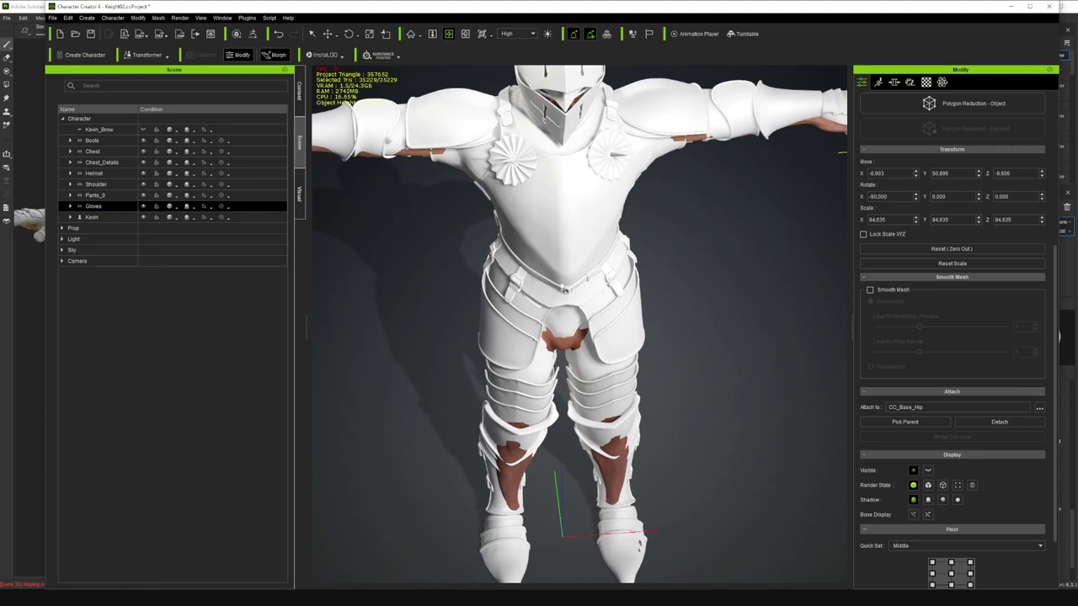
left_click_drag(390, 134, 510, 215)
scroll(508, 214, "up", 2)
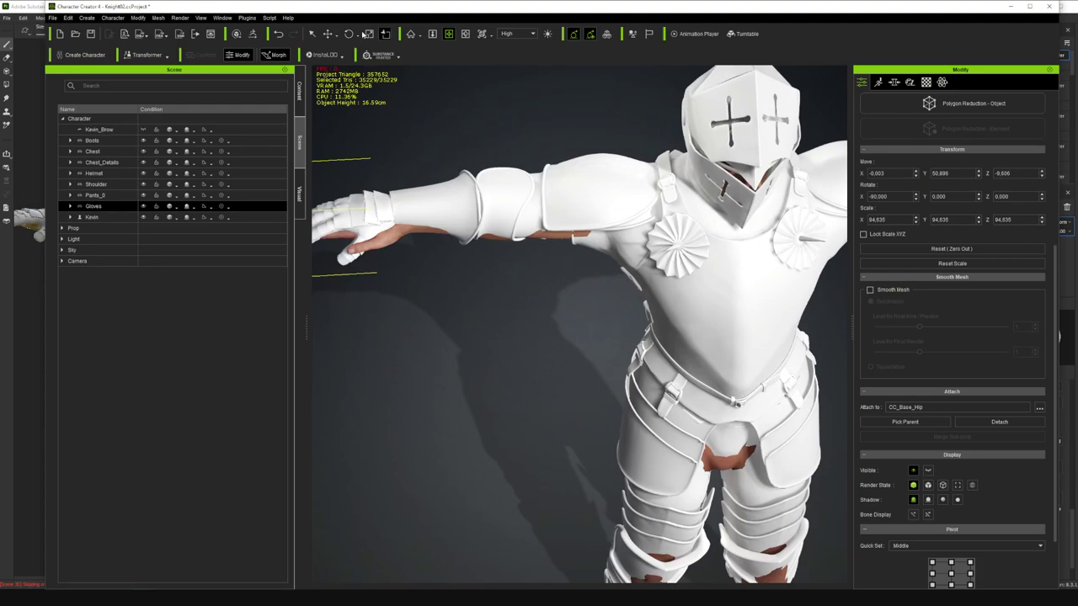
left_click(497, 192)
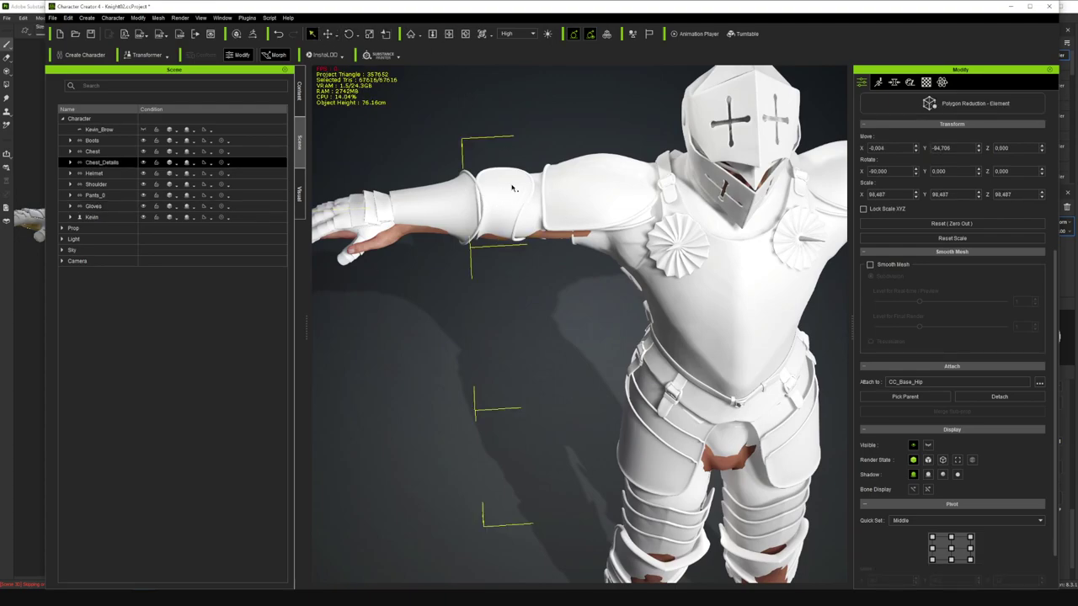
left_click(411, 205)
key("w")
key("e")
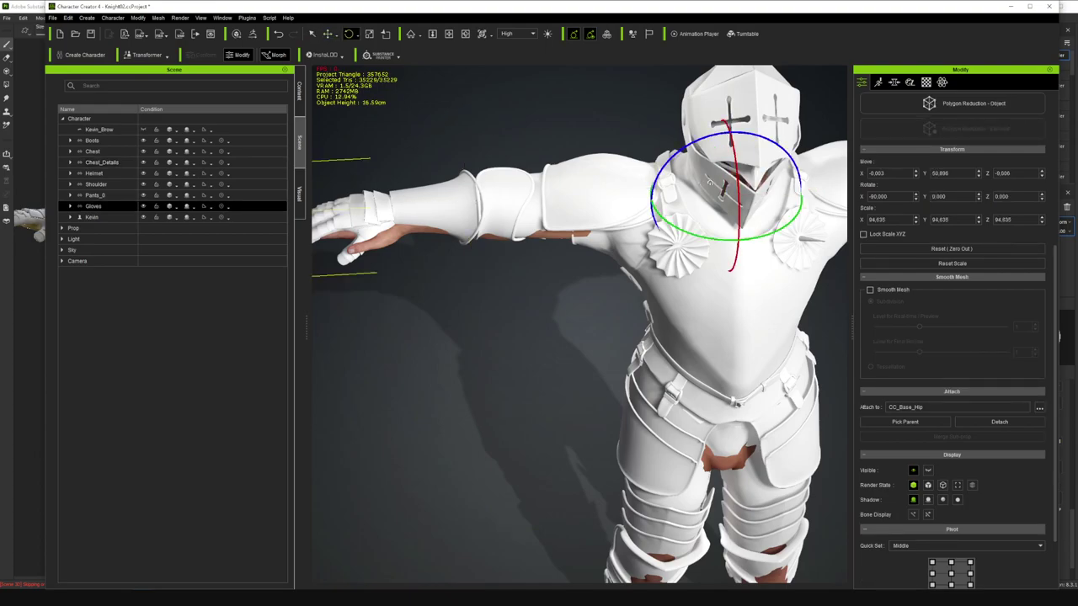
left_click(368, 34)
left_click_drag(725, 202, 732, 209)
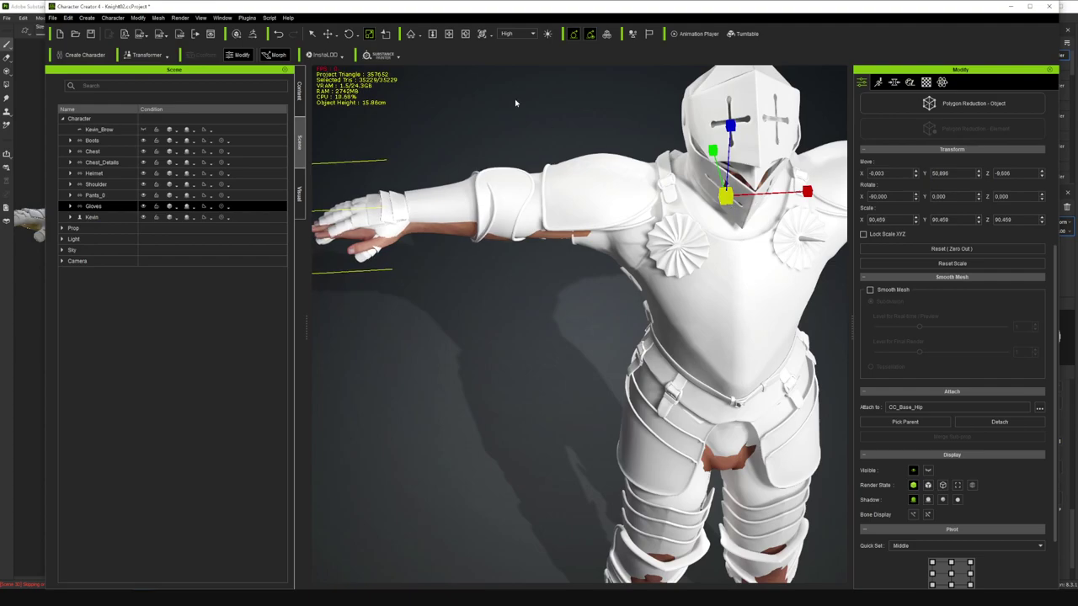
left_click(465, 35)
left_click_drag(504, 221, 427, 112)
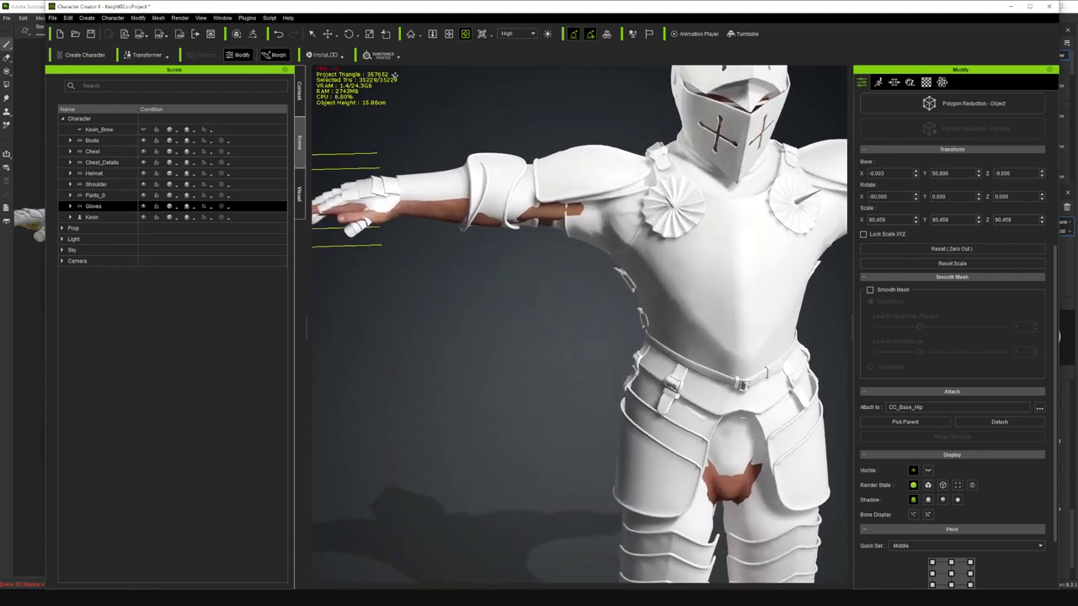
- Select the Chest_Details piece and set its pivot to the middle of the object
left_click(311, 34)
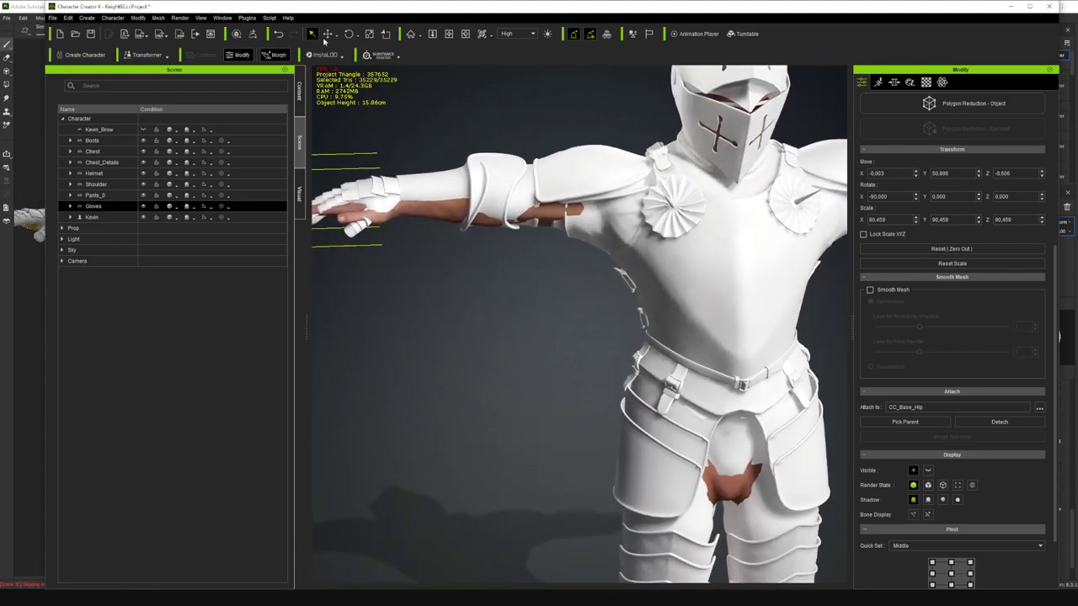
left_click(548, 197)
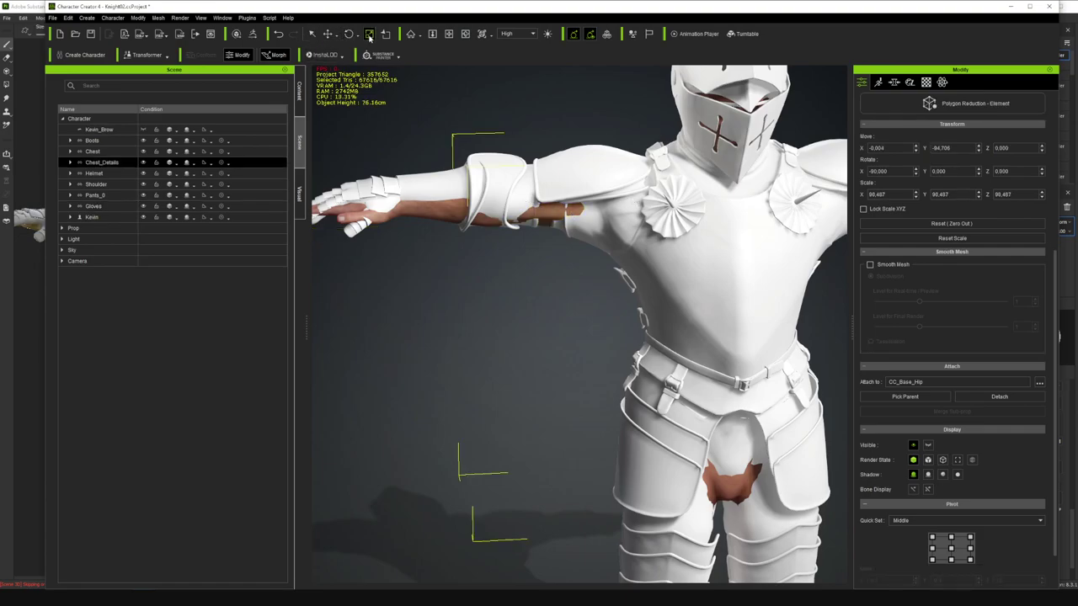
scroll(952, 375, "down", 1)
left_click(951, 523)
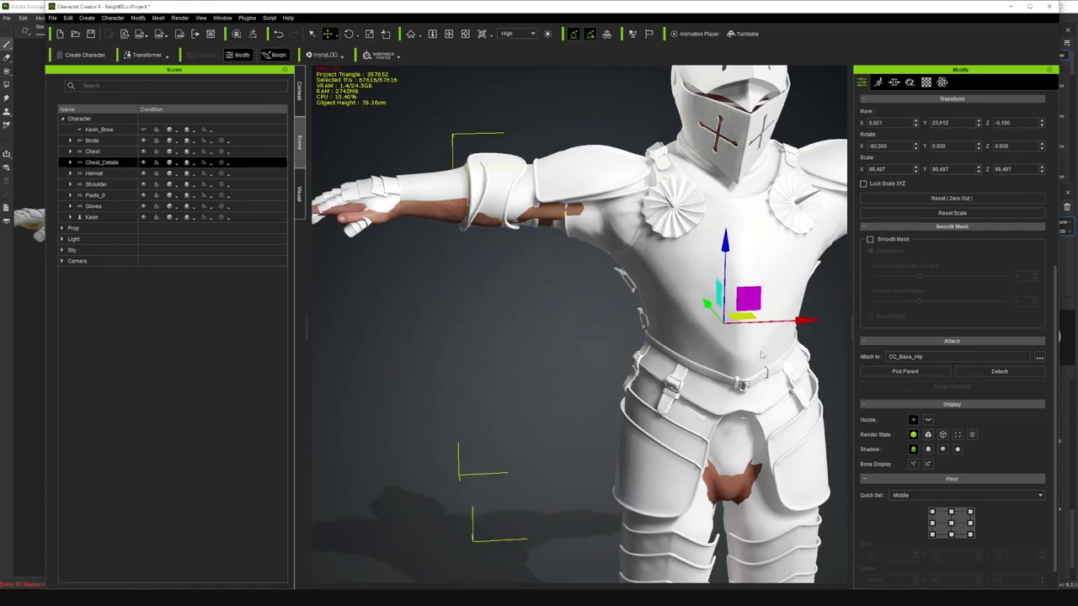
- Try scaling Chest_Details up uniformly to about 99.99%, and undo the scaling
key("e")
key("r")
mouse_move(725, 320)
left_mouse_down()
mouse_move(721, 303)
mouse_move(722, 324)
left_mouse_up()
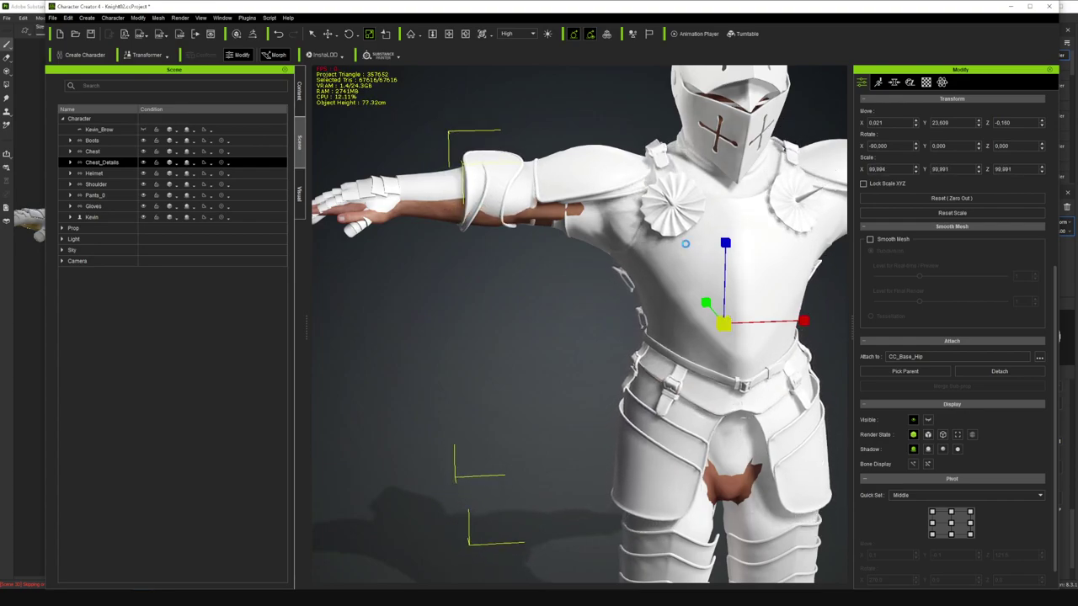
left_click_drag(496, 171, 503, 172)
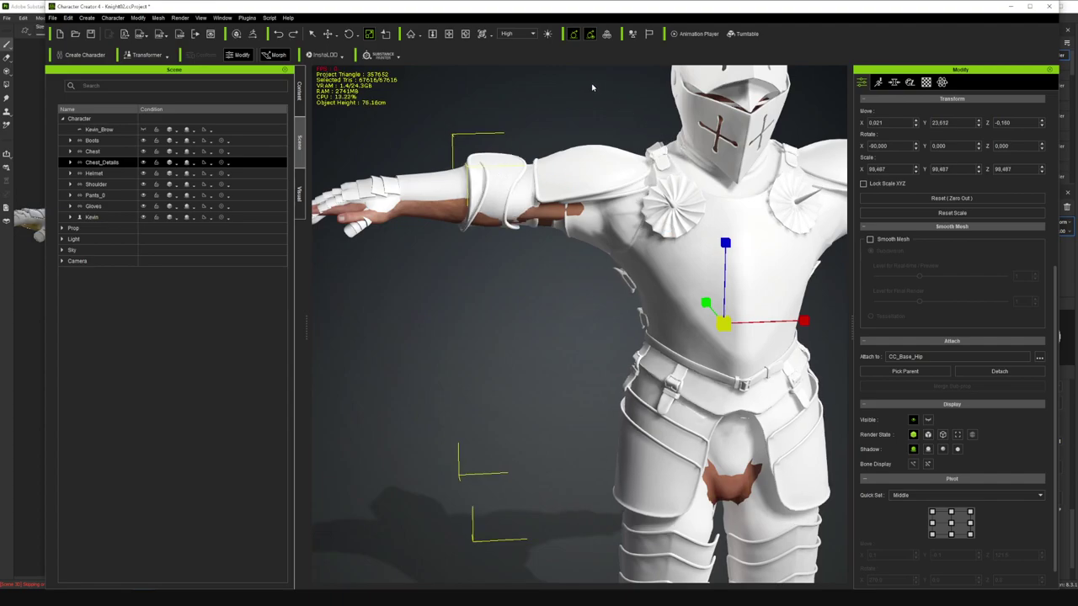
- Inspect the elbow guard on the arm up close and open Chest_Details for vertex editing with Edit Mesh
left_click(466, 34)
left_click_drag(547, 105, 582, 127)
right_click_drag(481, 109, 499, 103)
scroll(498, 102, "up", 3)
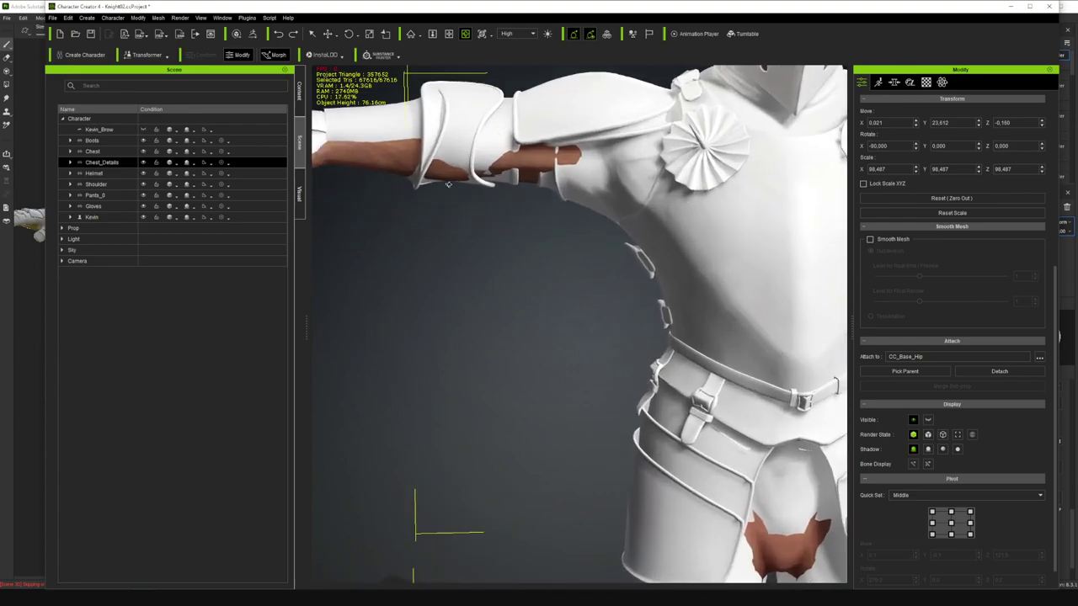
scroll(966, 143, "up", 4)
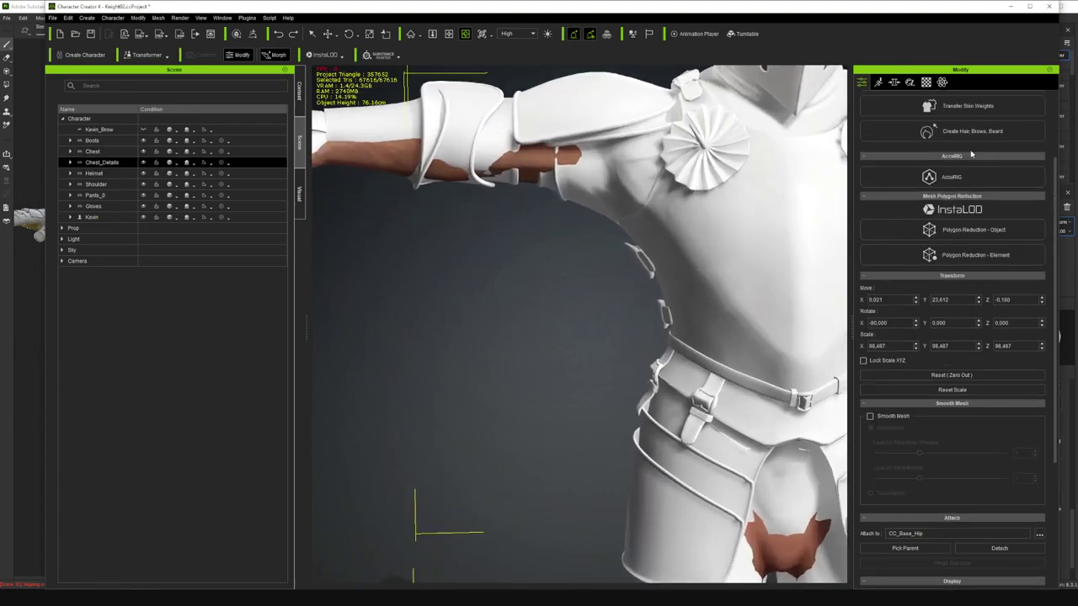
scroll(971, 154, "up", 2)
left_click(970, 157)
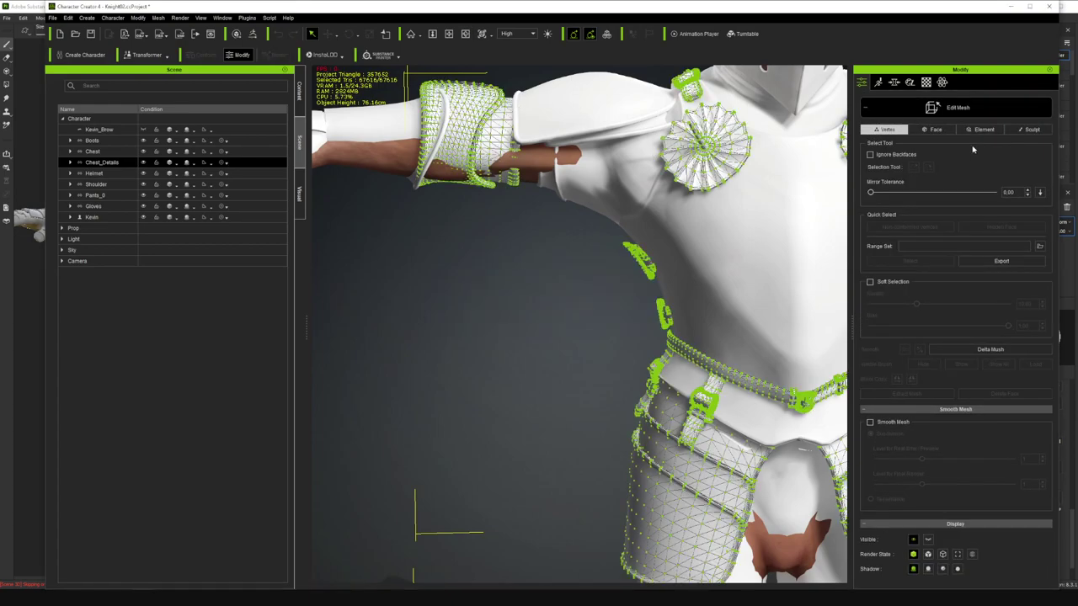
- In element selection mode, select both elbow guards of Chest_Details and delete their faces
left_click(933, 130)
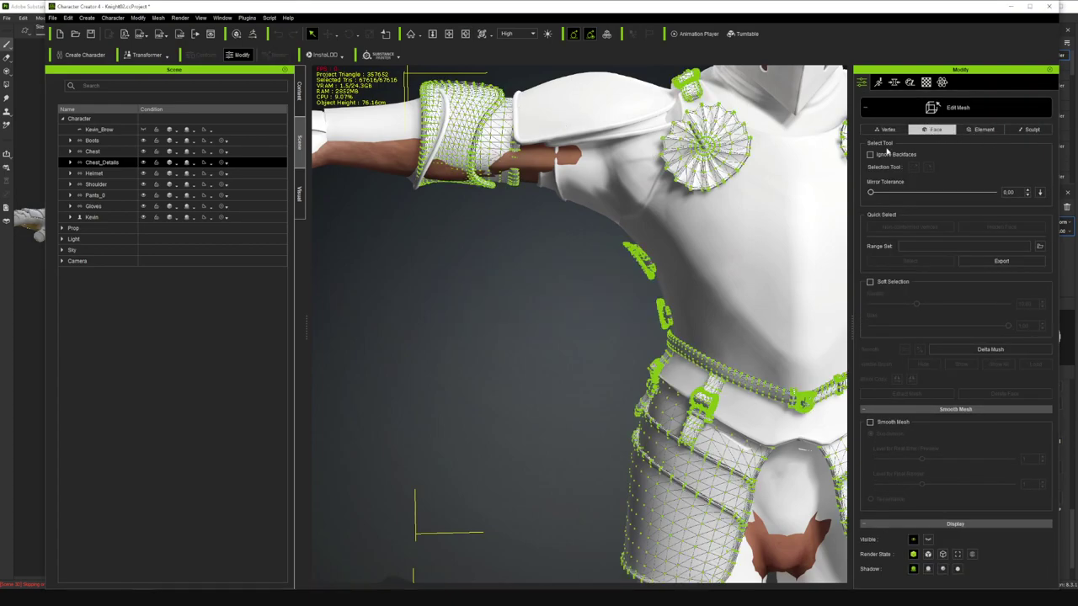
left_click(980, 129)
left_click(470, 104)
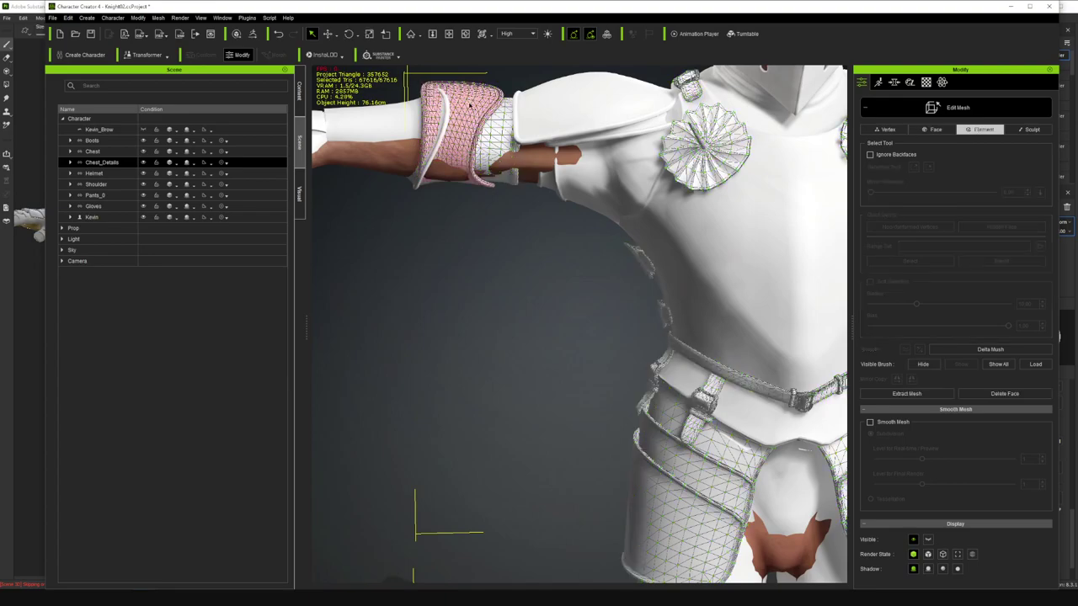
scroll(528, 104, "down", 5)
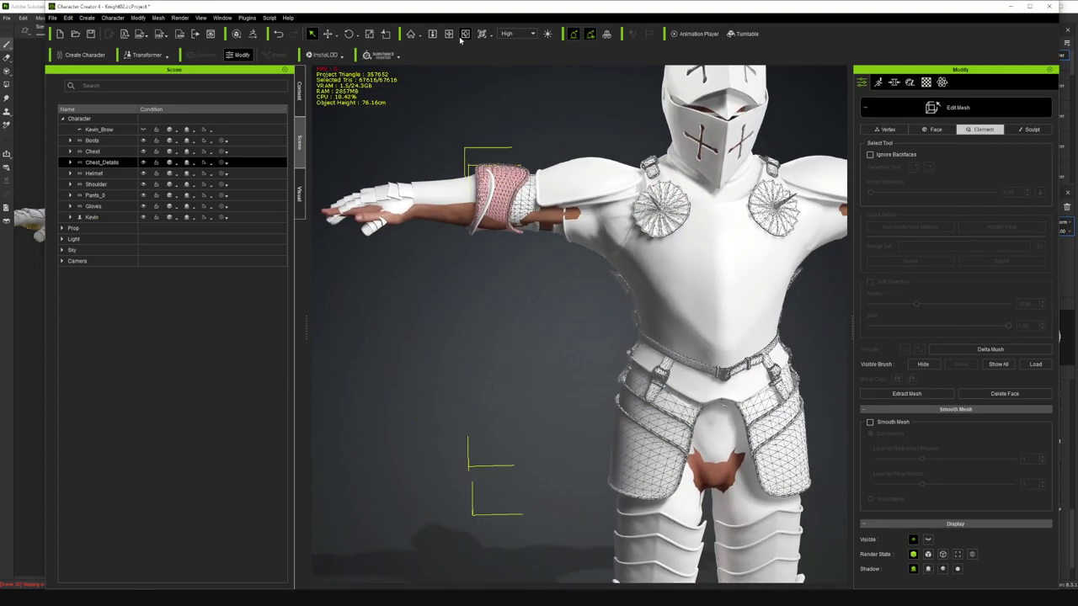
middle_click_drag(760, 128, 597, 122)
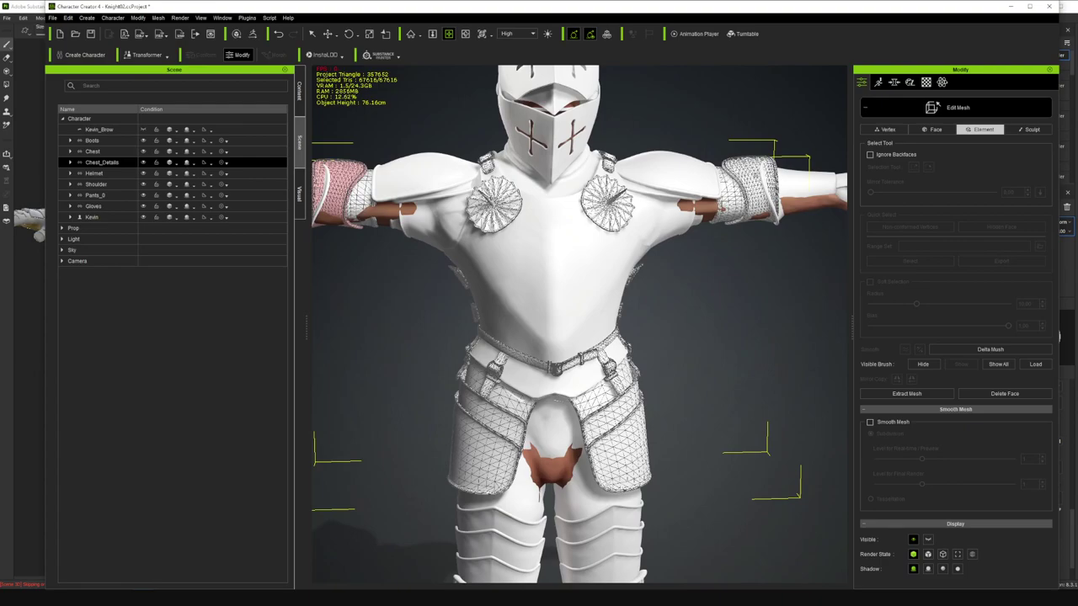
left_click(757, 178, "ctrl")
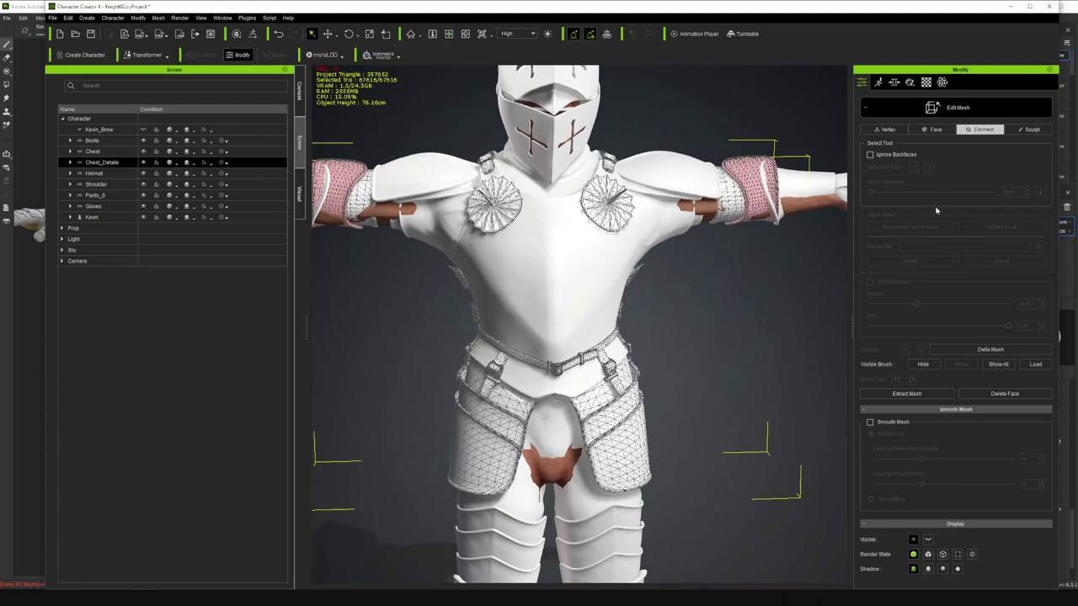
left_click(1005, 394)
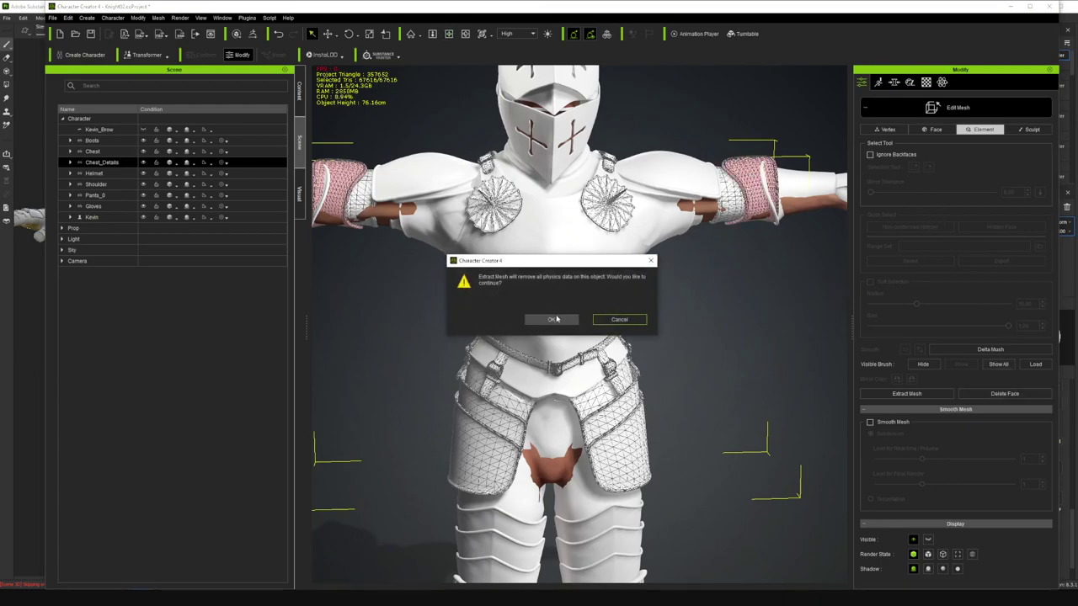
left_click(549, 323)
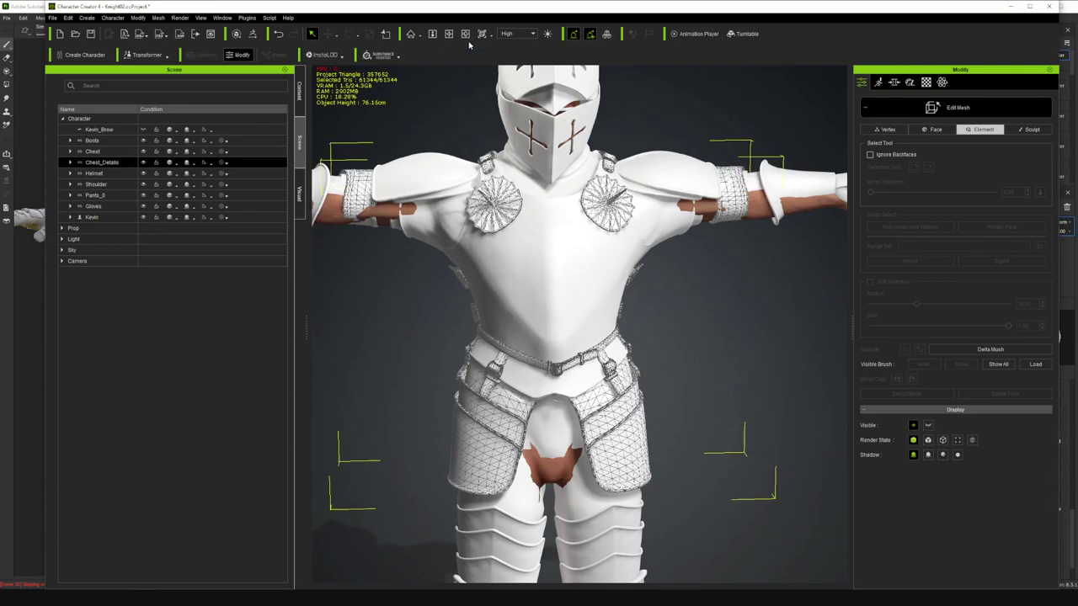
- Select the whole Kevin character, leave mesh editing and open Pose Offset for it
right_click_drag(448, 138, 721, 253)
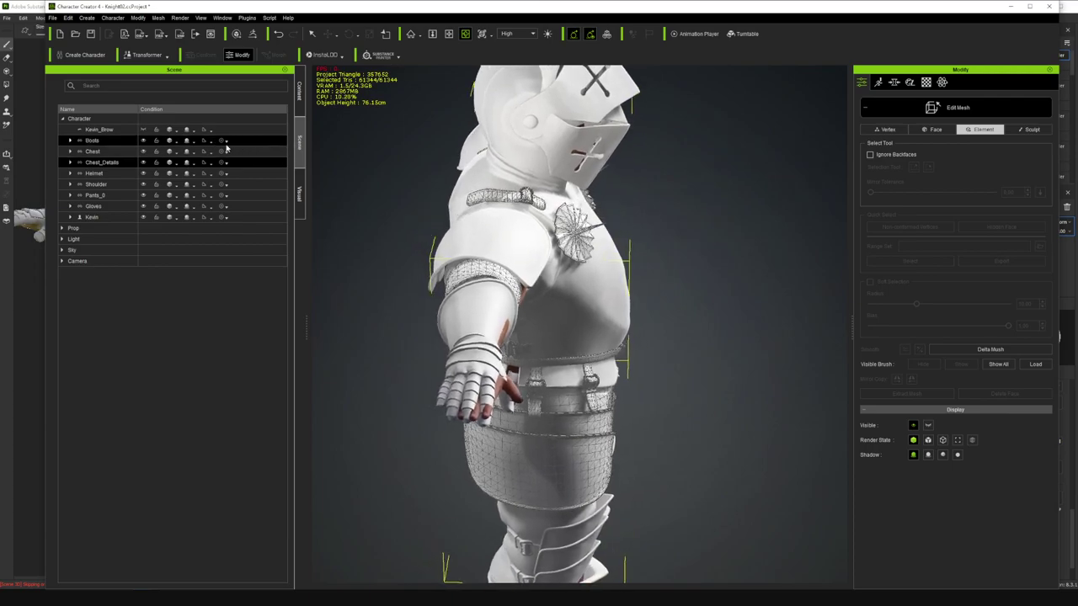
left_click(109, 131)
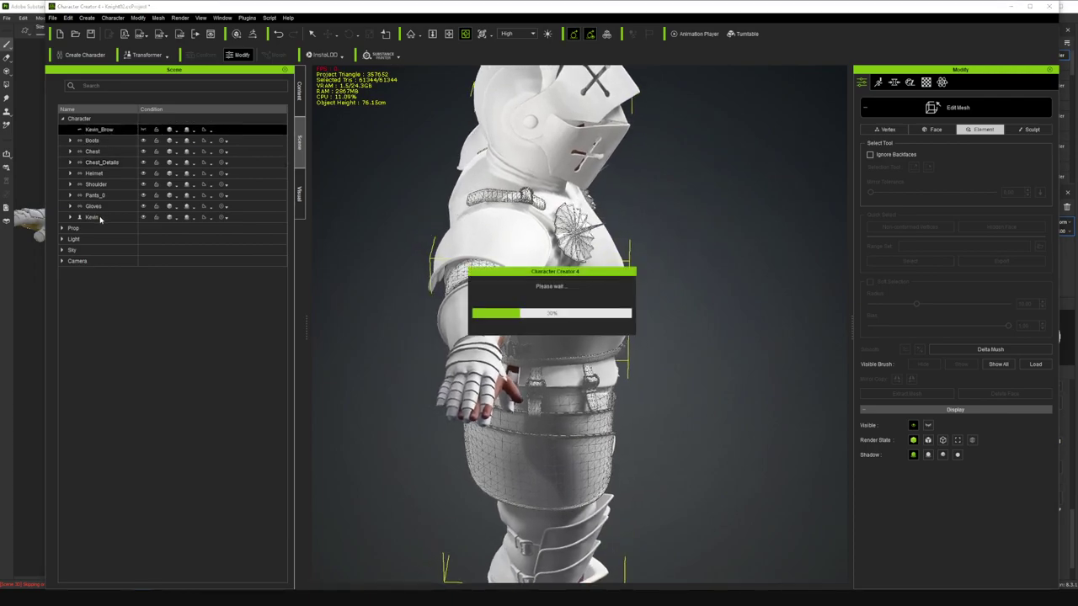
left_click(325, 199)
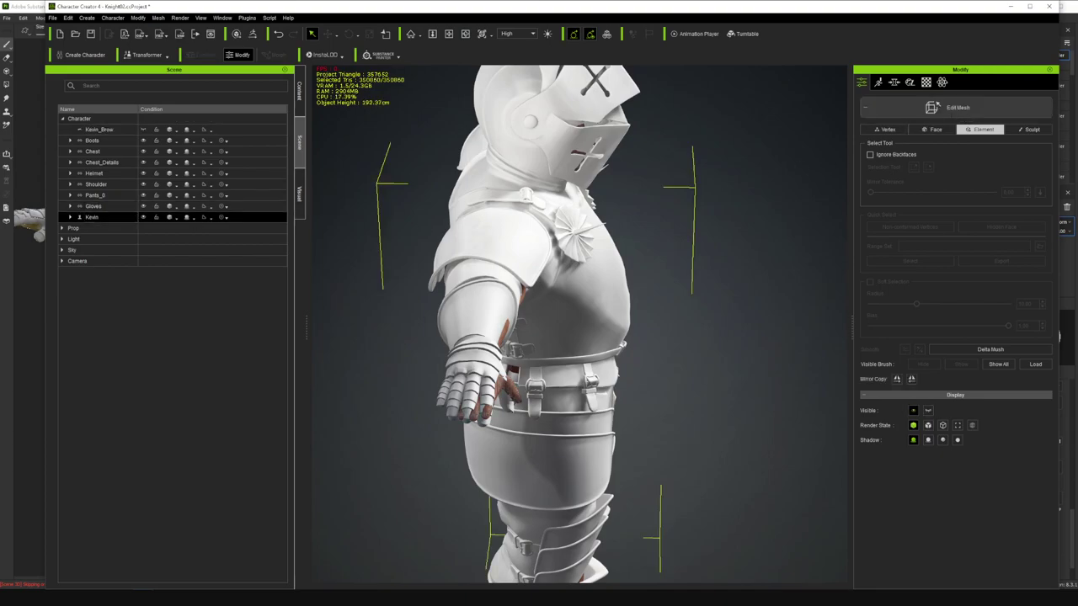
left_click(947, 107)
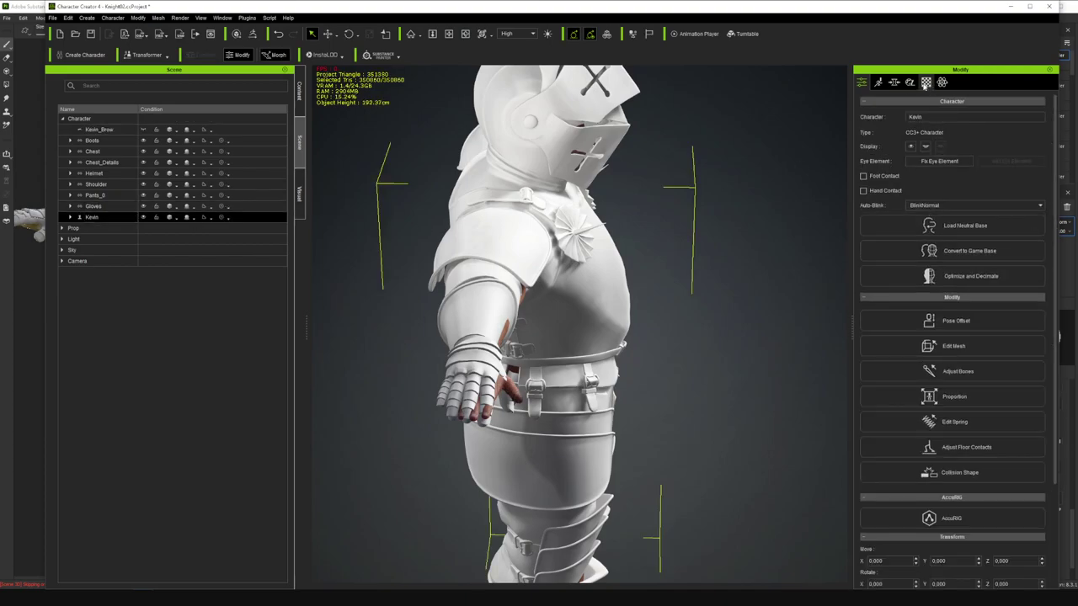
left_click(876, 83)
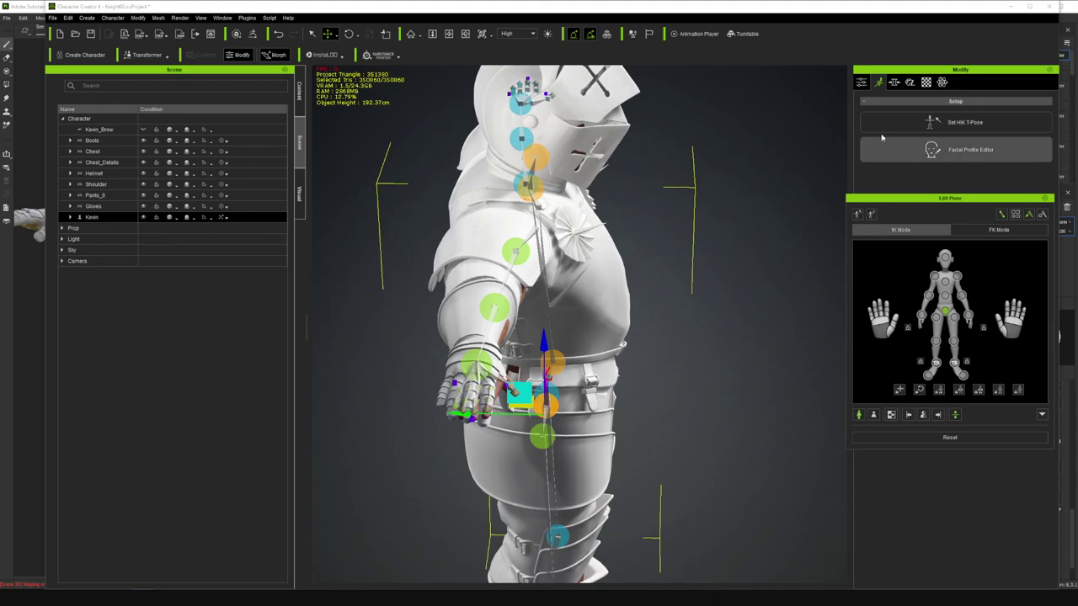
left_click(861, 82)
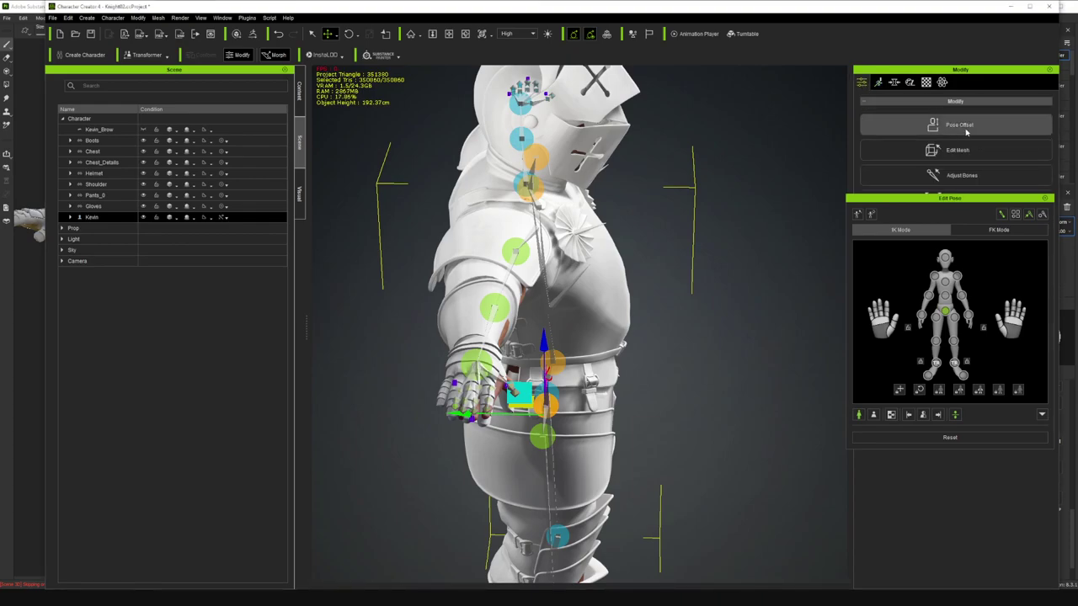
left_click(960, 127)
- Rotate the character's right upper arm bone to about -8.9 on X so the arm sits inside the armour
scroll(580, 289, "up", 5)
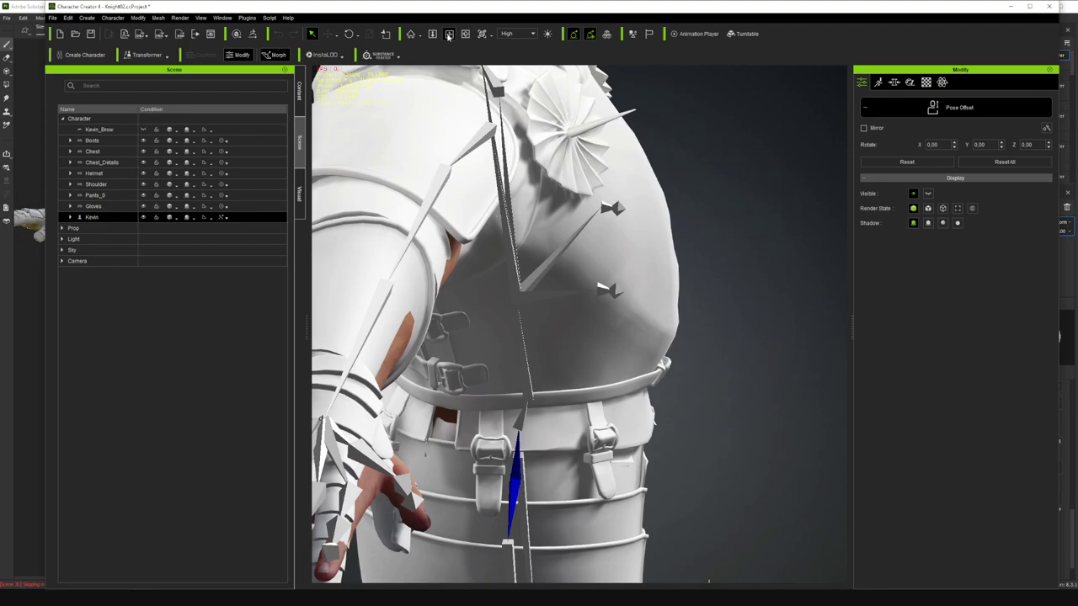
left_click_drag(448, 36, 663, 253)
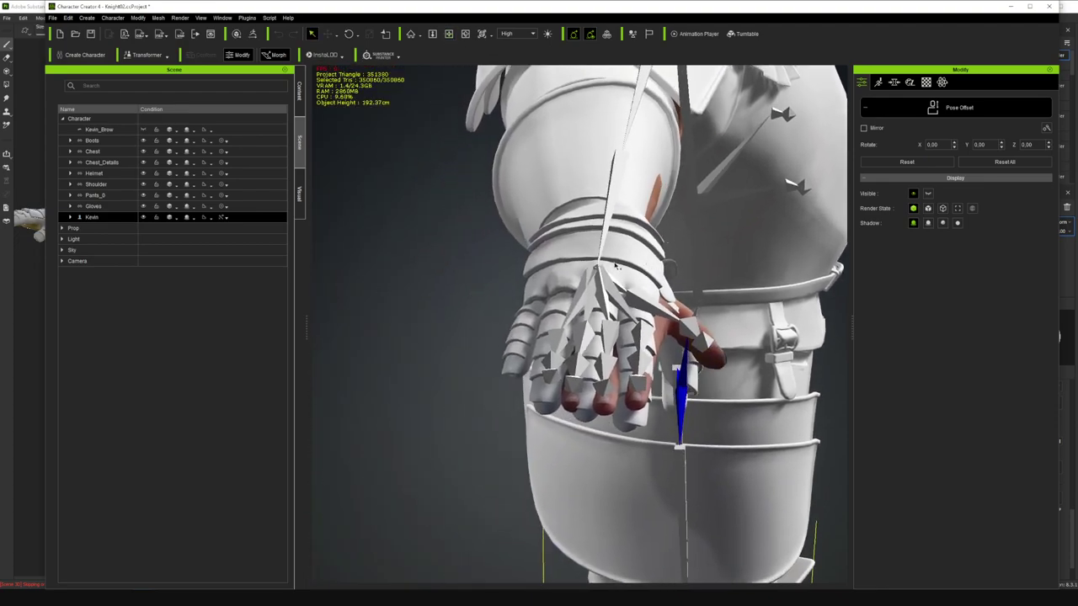
left_click(632, 124)
key("e")
left_click_drag(673, 82, 661, 87)
left_click(466, 35)
left_click_drag(723, 221, 640, 229)
right_click_drag(640, 229, 619, 217)
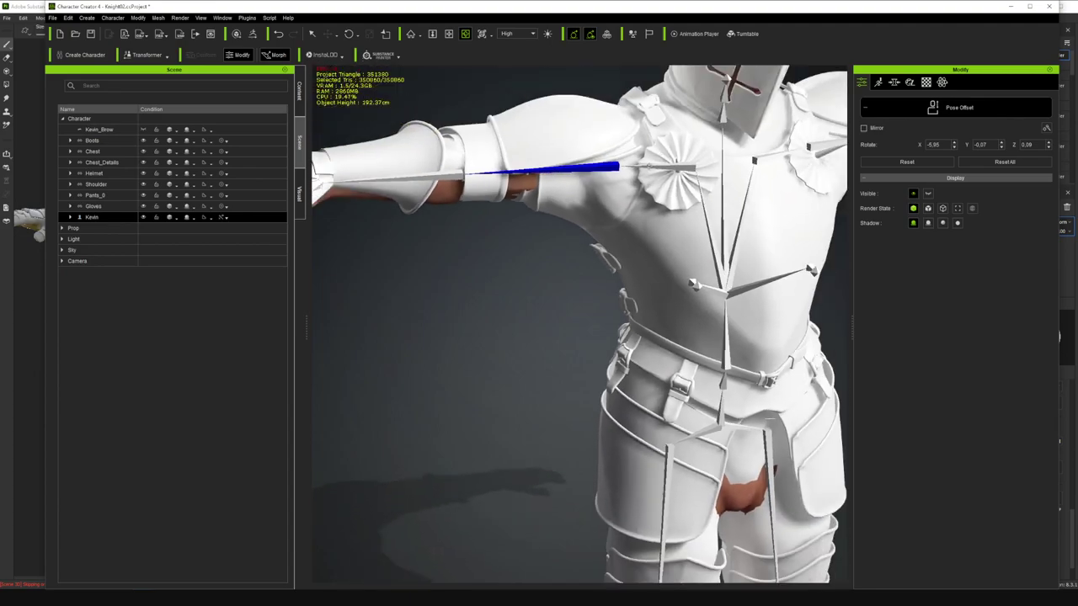
key("e")
left_click_drag(602, 187, 601, 188)
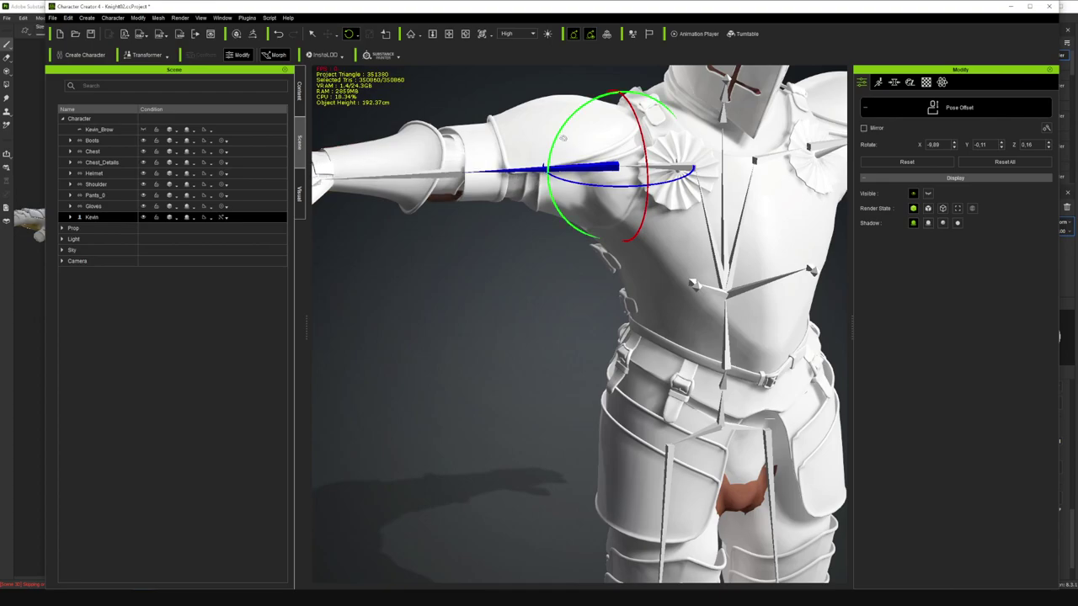
- Rotate the right forearm bone to about X 7.84, Y 0.28, Z -0.06 so the hand lines up with the glove
left_click(465, 33)
left_click_drag(532, 187, 762, 261)
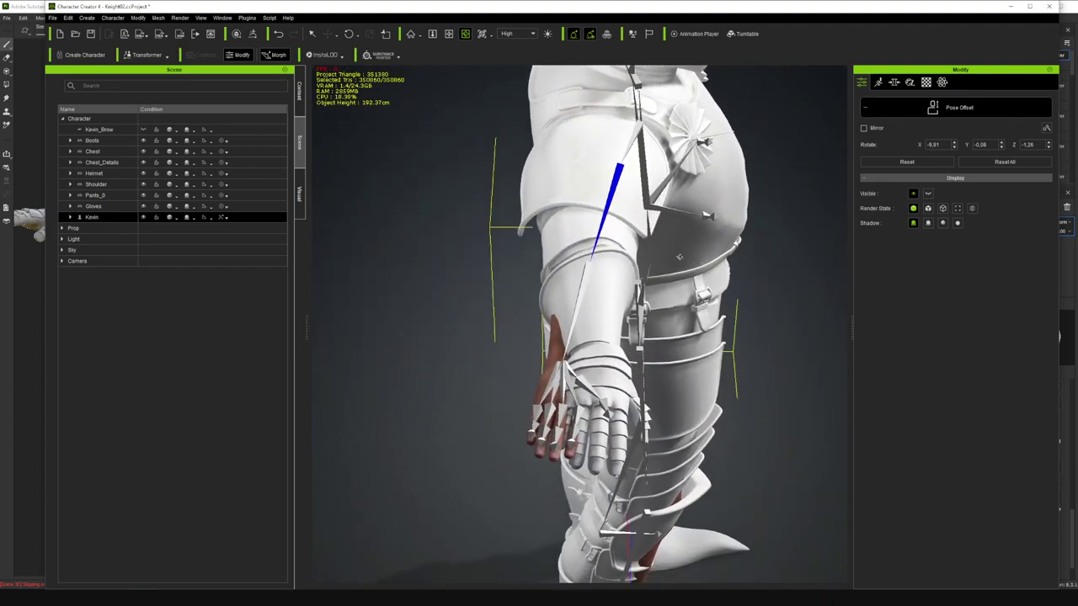
key("q")
left_click(580, 291)
key("e")
left_click_drag(599, 314, 604, 305)
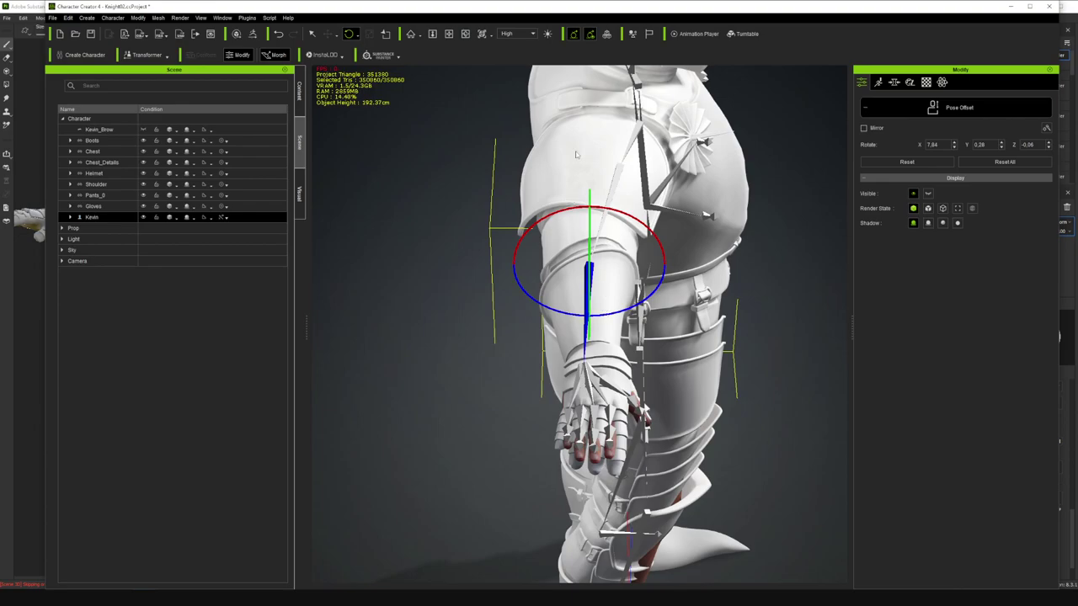
- Rotate the character's left upper arm bone to about X -9.25, Y 0.06, Z -0.07 to fit it into the armour sleeve
left_click(465, 36)
left_click_drag(566, 181, 495, 96)
left_click(449, 34)
left_click_drag(813, 141, 568, 133)
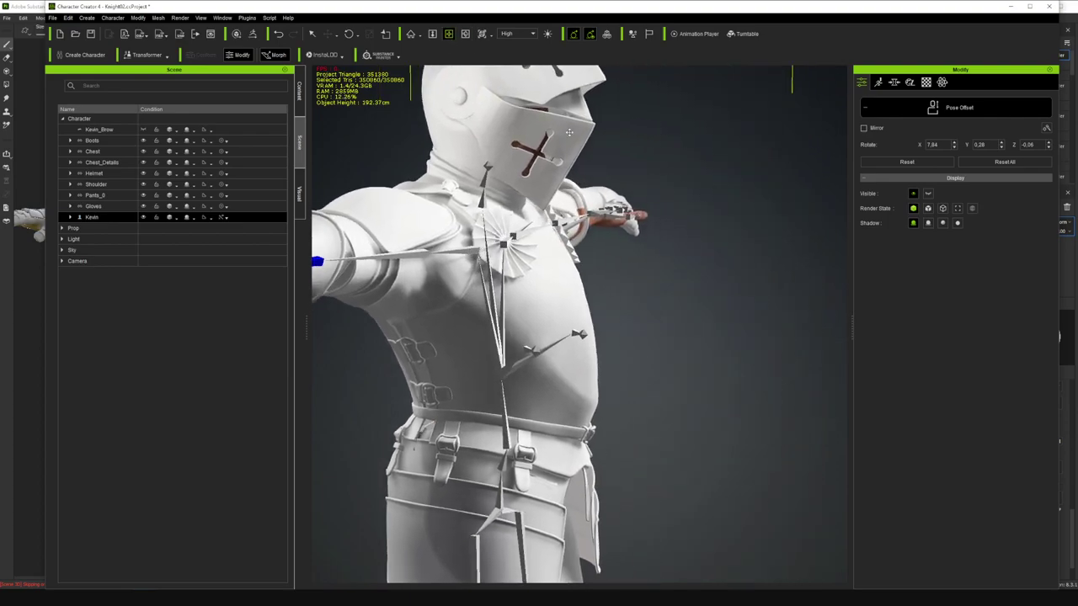
left_click(465, 34)
left_click_drag(705, 209, 425, 82)
left_click(449, 33)
left_click_drag(779, 286, 449, 266)
key("q")
key("e")
left_click(451, 261)
key("e")
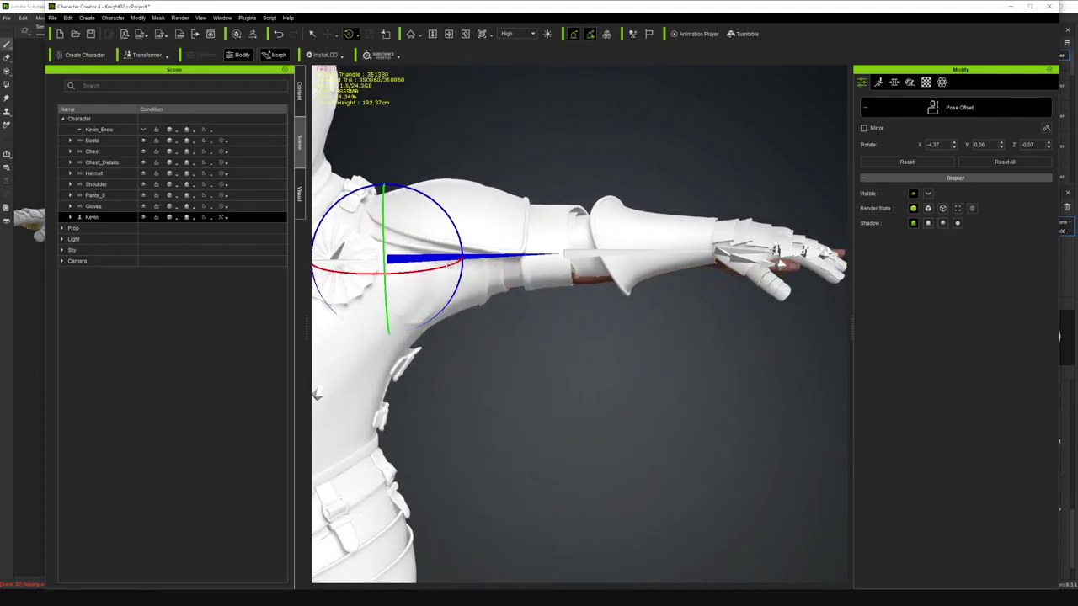
- Rotate the left forearm bone forward so the hand lines up with the left glove
left_click(449, 34)
left_click_drag(650, 222, 563, 252)
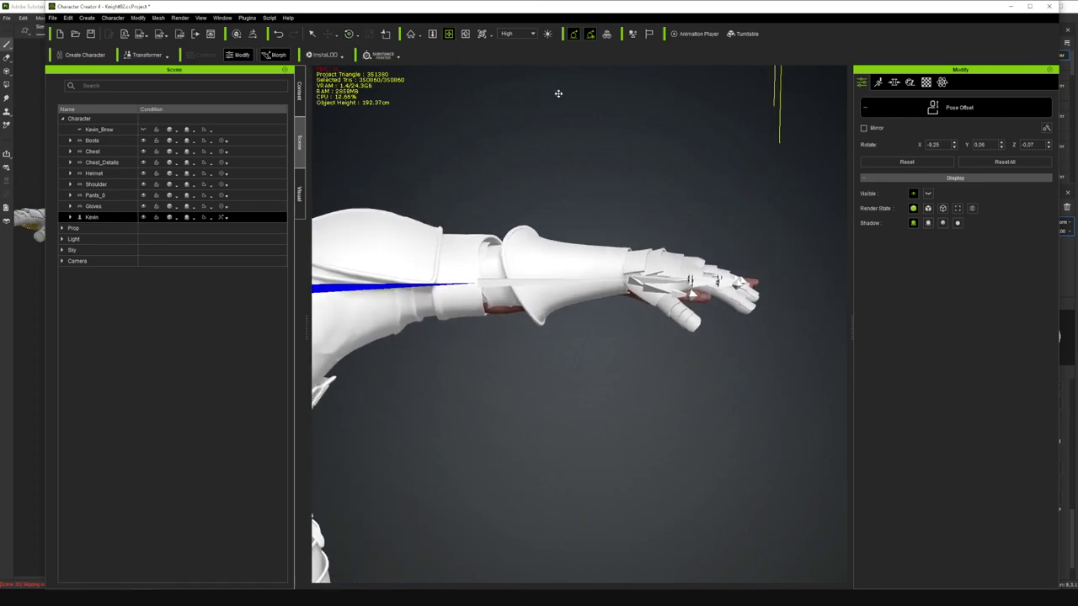
left_click_drag(645, 202, 576, 99)
left_click(449, 39)
key("q")
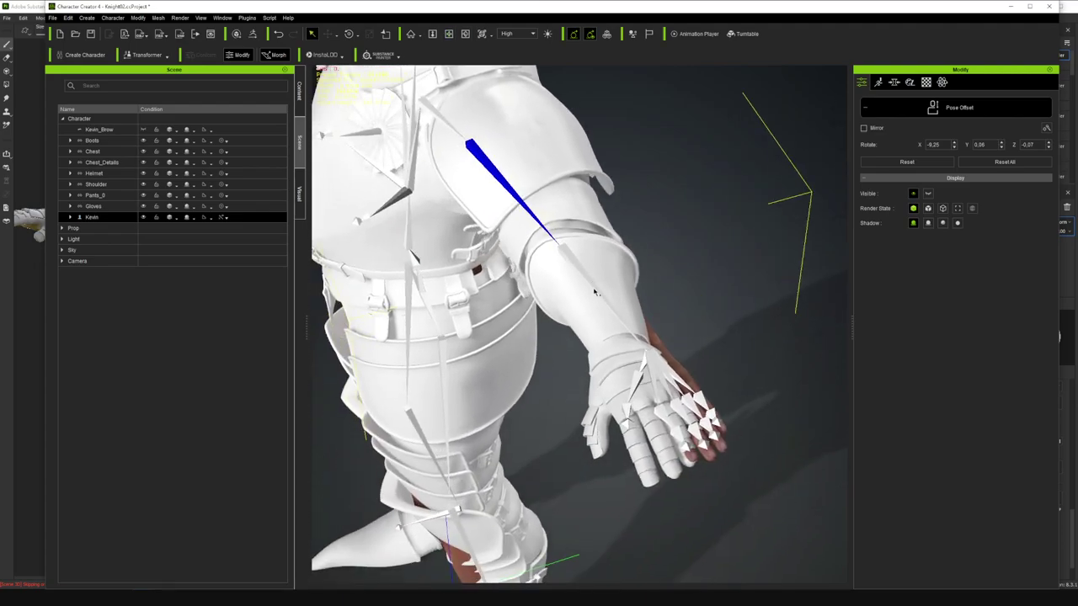
left_click(595, 292)
key("e")
left_click_drag(609, 296, 606, 295)
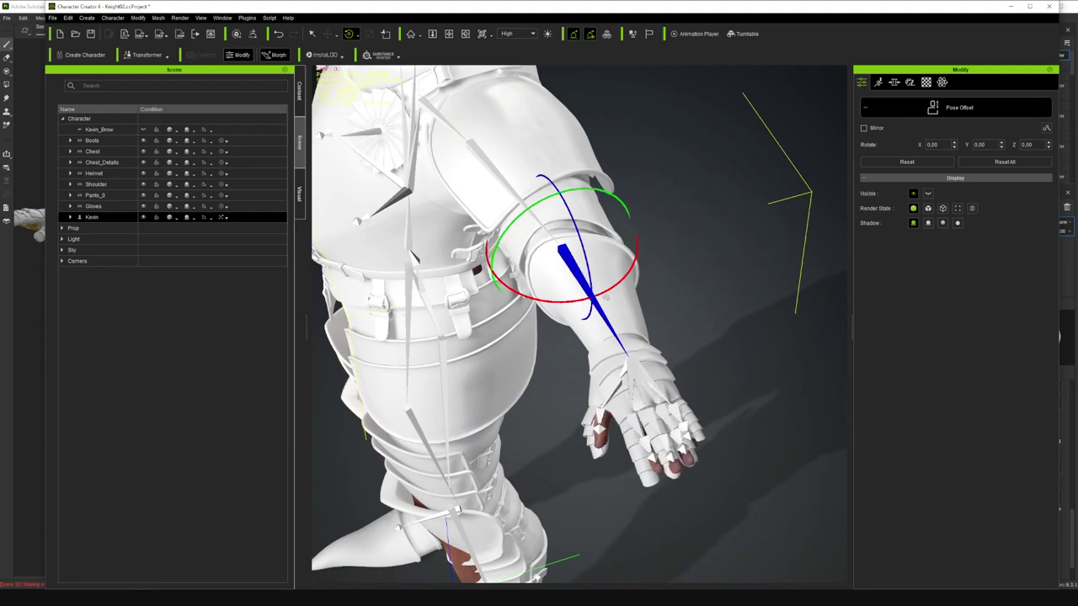
- Refine the left upper arm bone's rotation to about X -9.24, Y 0.28, Z 1.28
left_click(463, 36)
left_click_drag(537, 286, 692, 198)
key("q")
left_click(516, 244)
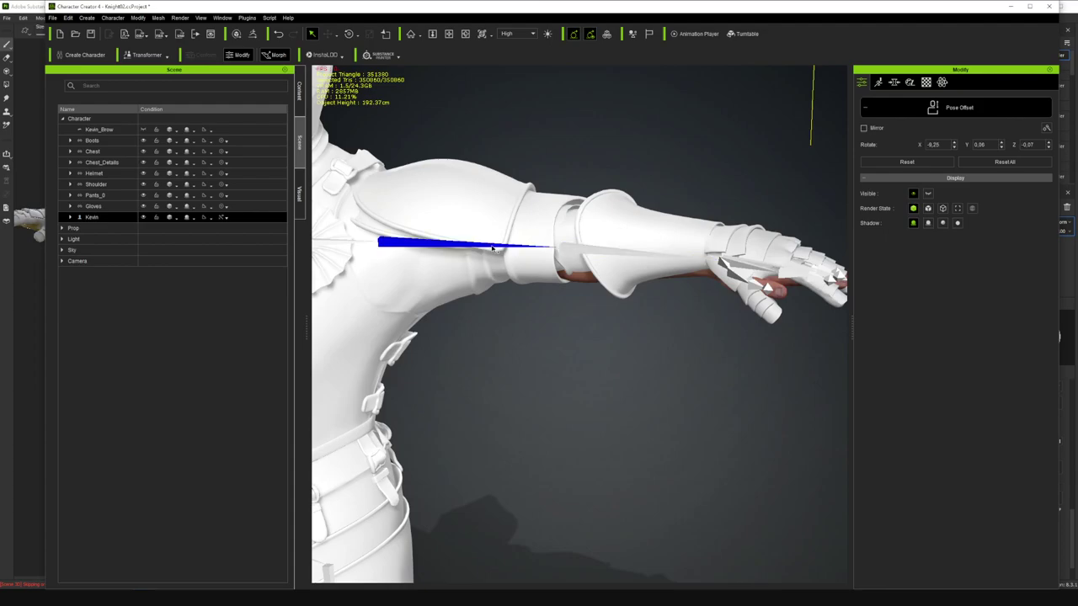
key("e")
left_click_drag(454, 236, 501, 317)
- Select the left hand bone and rotate it to align the palm with the glove
left_click(464, 33)
left_click(447, 37)
left_click_drag(404, 324, 587, 137)
scroll(667, 270, "up", 3)
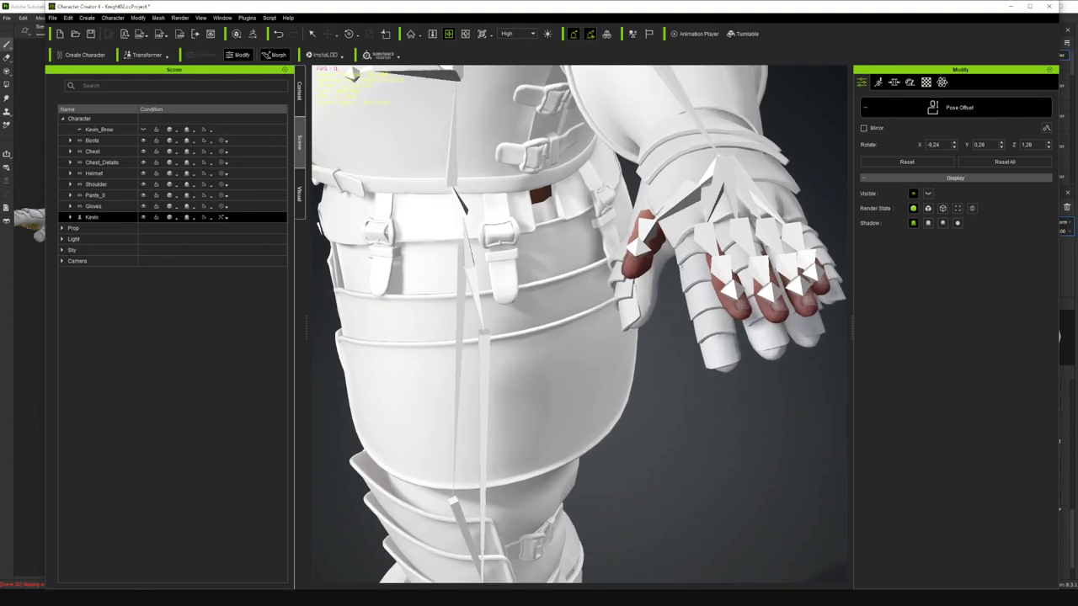
left_click(465, 34)
left_click_drag(783, 189, 617, 206)
key("q")
left_click(617, 206)
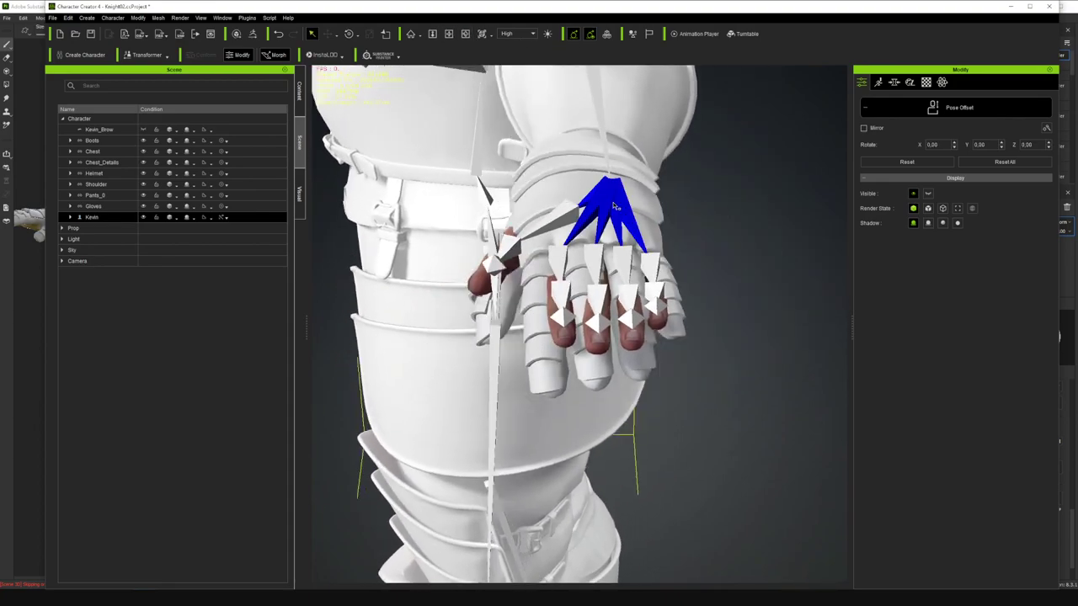
key("e")
left_click_drag(672, 150, 670, 145)
- Rotate the base bone of the left index finger to about X 11.03, Y 0.54, Z -11.54 to fit its glove finger
left_click_drag(467, 38, 593, 293)
left_click(595, 246)
key("e")
left_click(638, 289)
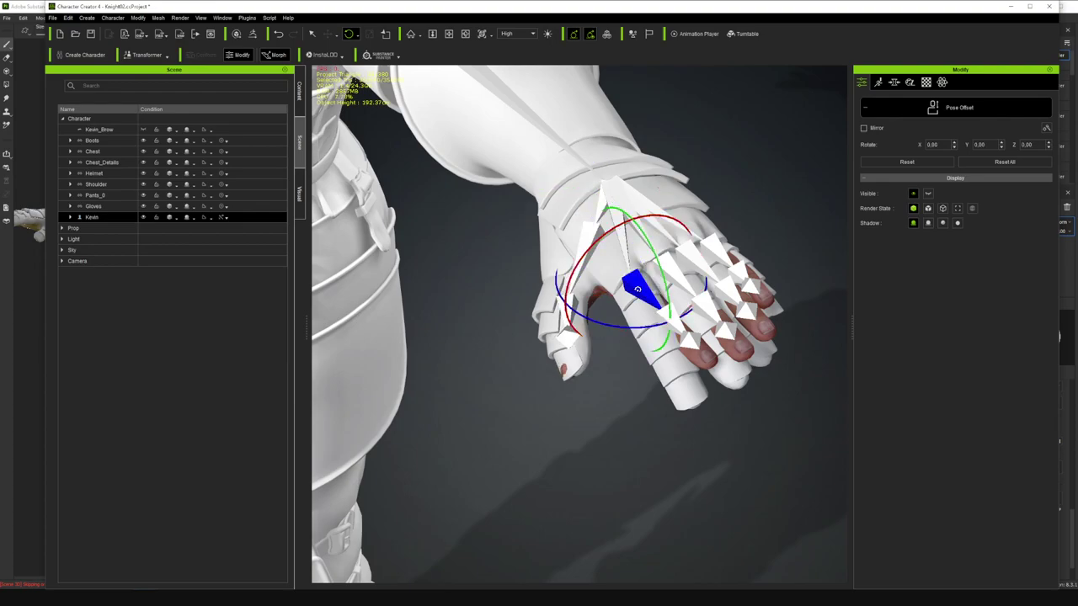
left_click_drag(646, 319, 669, 317)
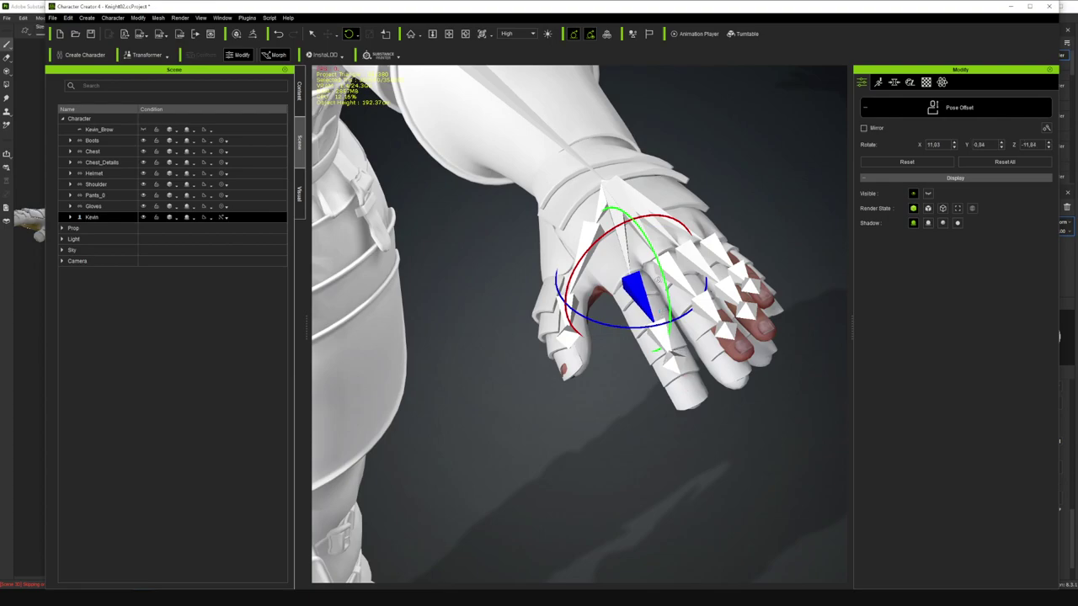
- Rotate the base bone of the left middle finger to about X 3.98, Y 0.33, Z -11.45
left_click_drag(468, 34, 711, 290)
left_click(675, 291)
key("e")
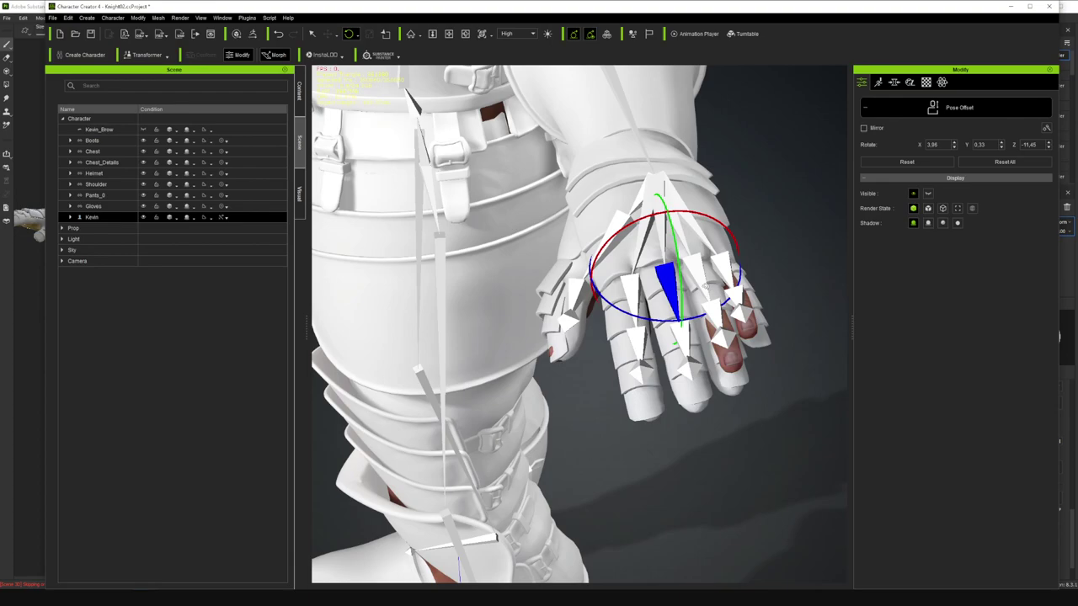
- Rotate the left ring finger's base bone to about -18.98 on Z and the little finger's to about -15.98 on Z
left_click(716, 299)
mouse_move(719, 300)
left_mouse_down()
mouse_move(736, 309)
mouse_move(727, 307)
left_mouse_up()
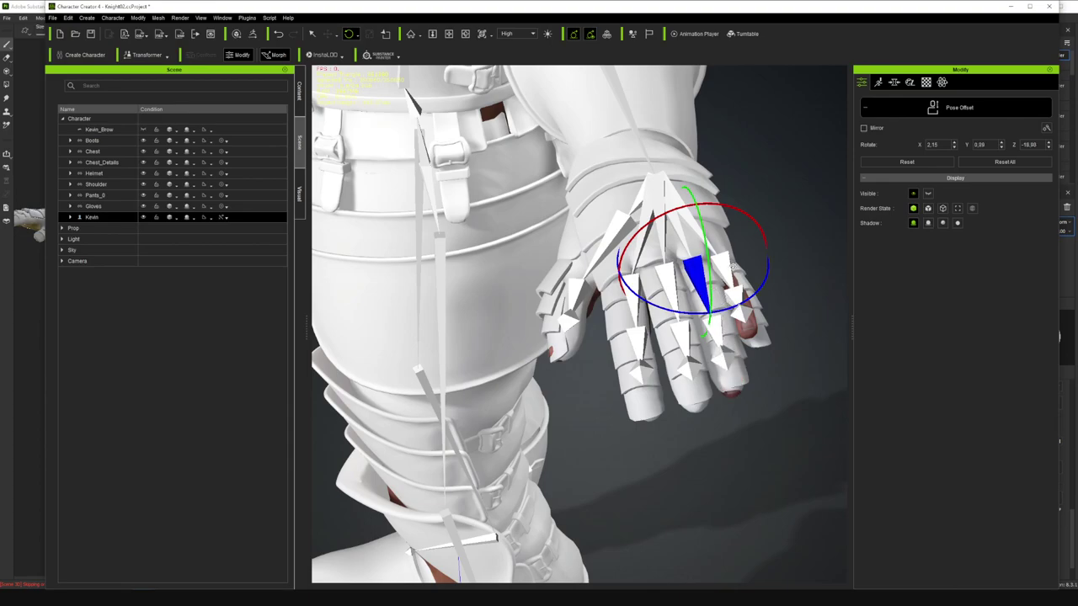
left_click(730, 268)
mouse_move(758, 306)
left_mouse_down()
mouse_move(743, 290)
mouse_move(768, 298)
mouse_move(742, 298)
left_mouse_up()
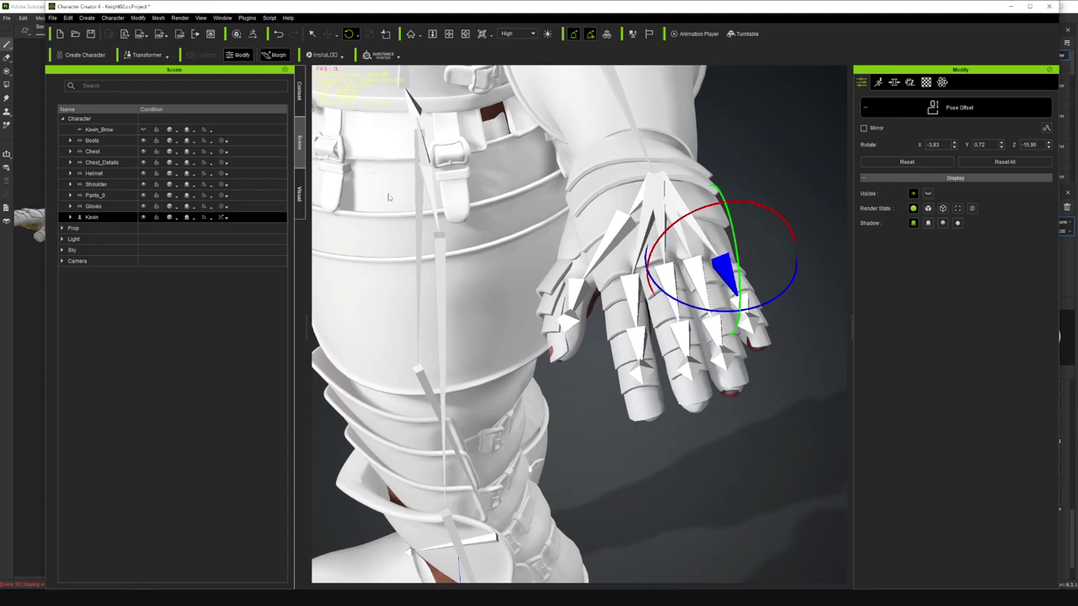
- Examine the fit of the left hand, fingers and thumb inside the glove from several angles
left_click(466, 35)
left_click_drag(385, 156, 630, 165)
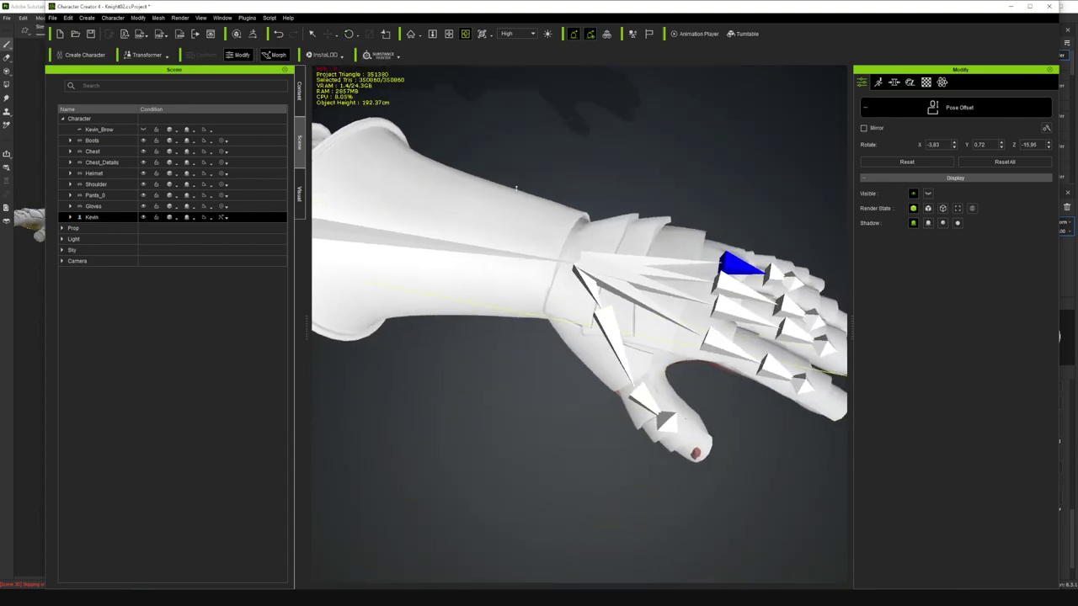
scroll(478, 188, "down", 5)
left_click_drag(479, 188, 625, 156)
left_click(449, 37)
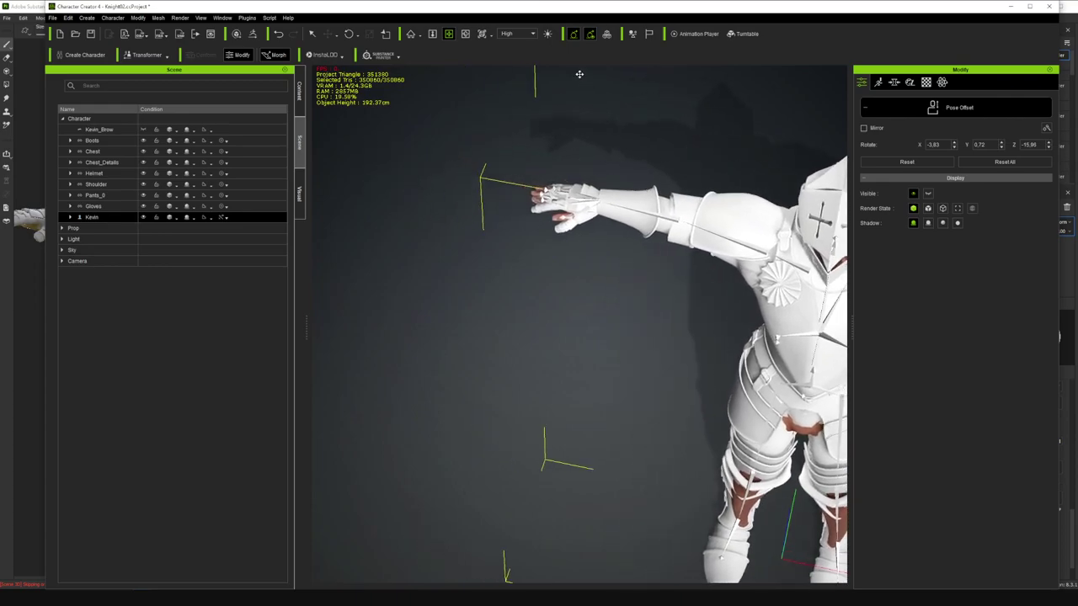
left_click(483, 34)
left_click(493, 35)
left_click(513, 57)
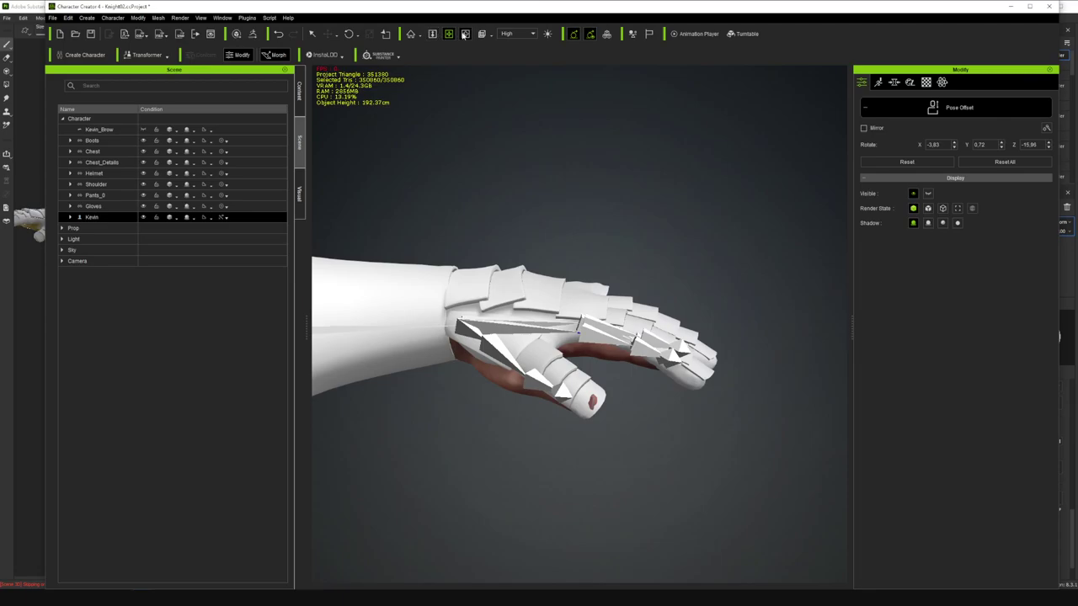
- Rotate the left hand bone to about X 0.10, Y 12.55, Z 0.44 so the hand follows the glove
scroll(466, 209, "down", 10)
scroll(515, 248, "up", 6)
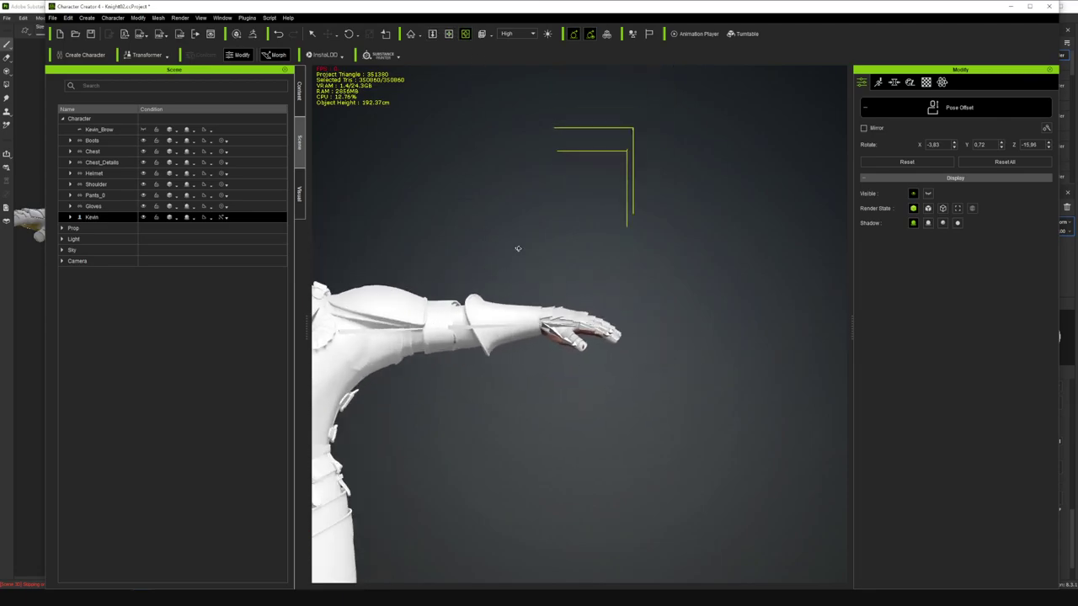
scroll(529, 259, "up", 2)
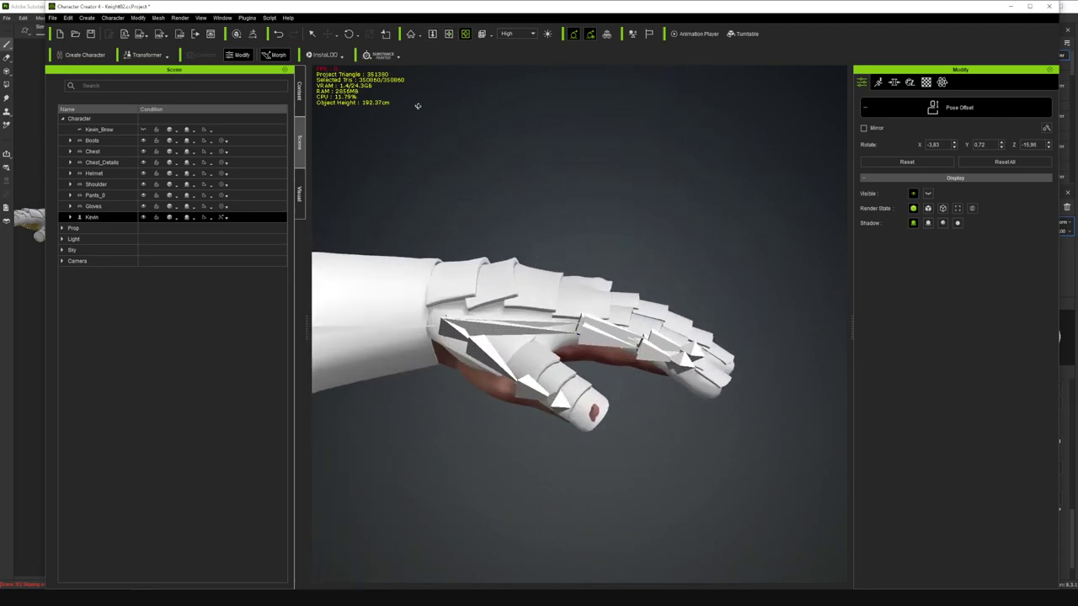
left_click_drag(541, 176, 568, 154)
right_click_drag(567, 153, 505, 258)
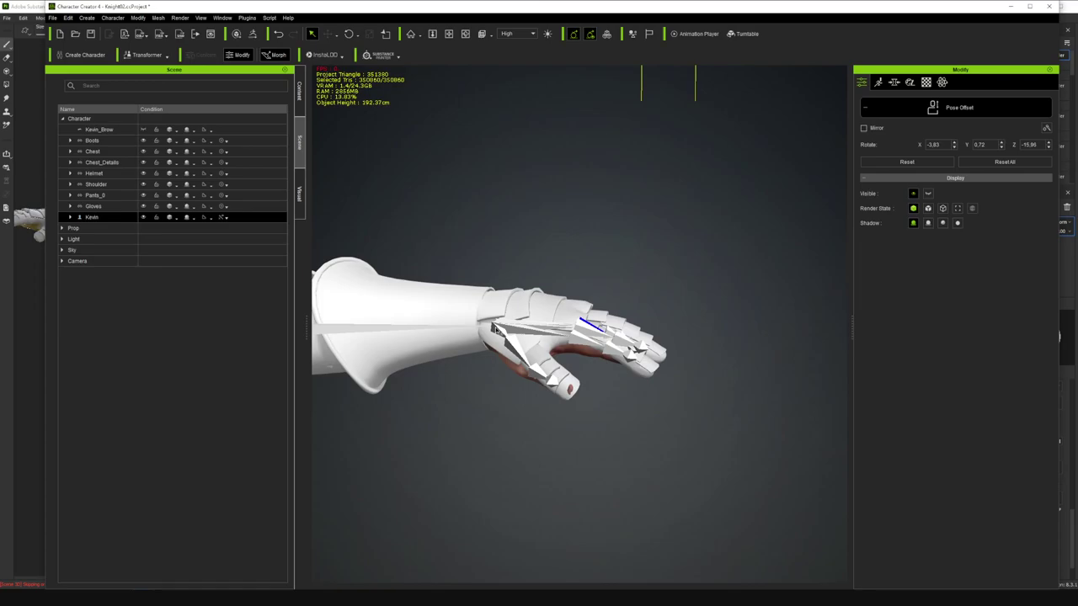
left_click(447, 334)
left_click(449, 330)
key("e")
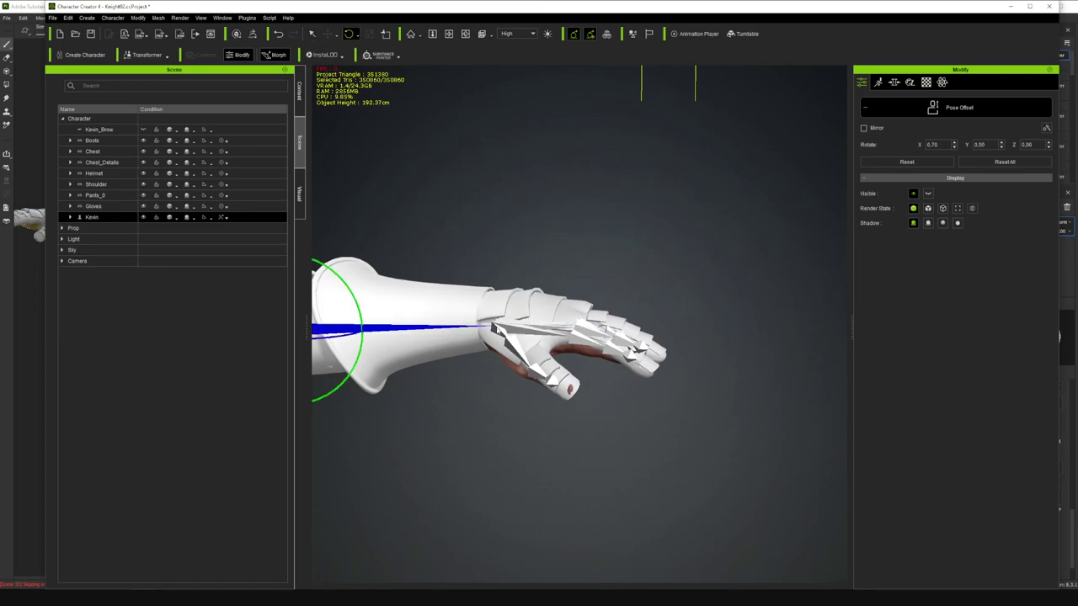
left_click(511, 326)
left_click_drag(563, 303, 563, 304)
scroll(468, 277, "down", 5)
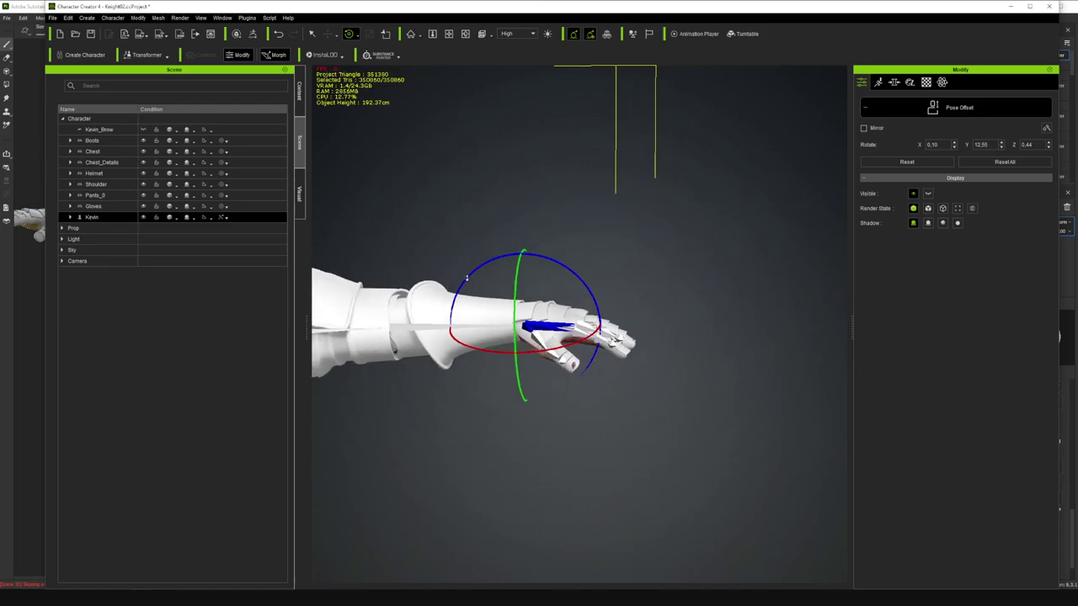
- Fine-tune the left hand bone's rotation to about 12.40 on Y and 0.90 on Z, undoing the last extra change
left_click(466, 34)
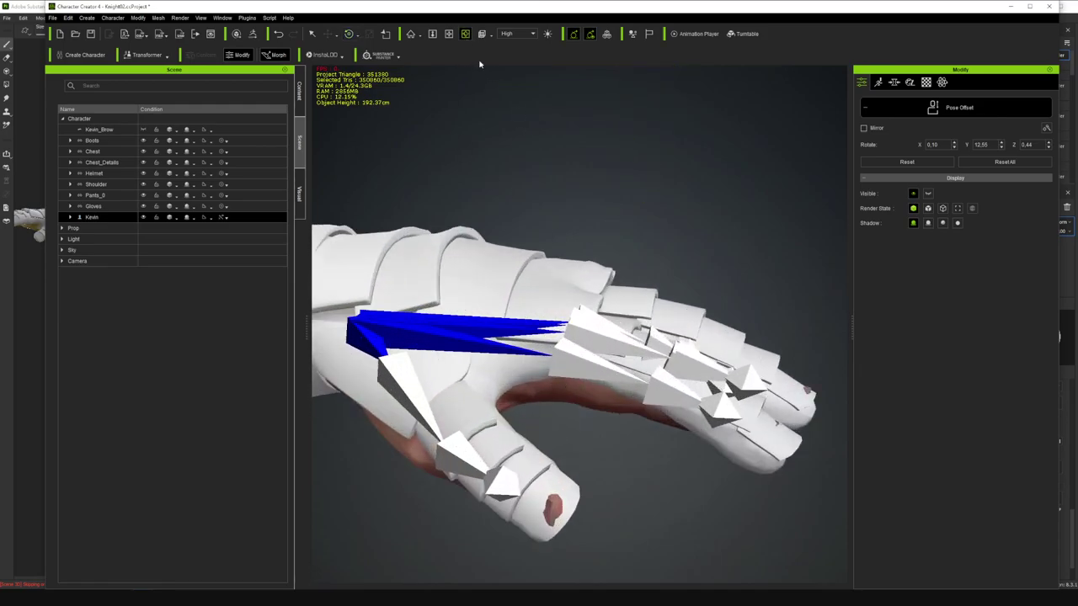
left_click_drag(472, 110, 589, 345)
key("q")
left_click(487, 413)
key("e")
left_click_drag(496, 399, 494, 397)
left_click(396, 350)
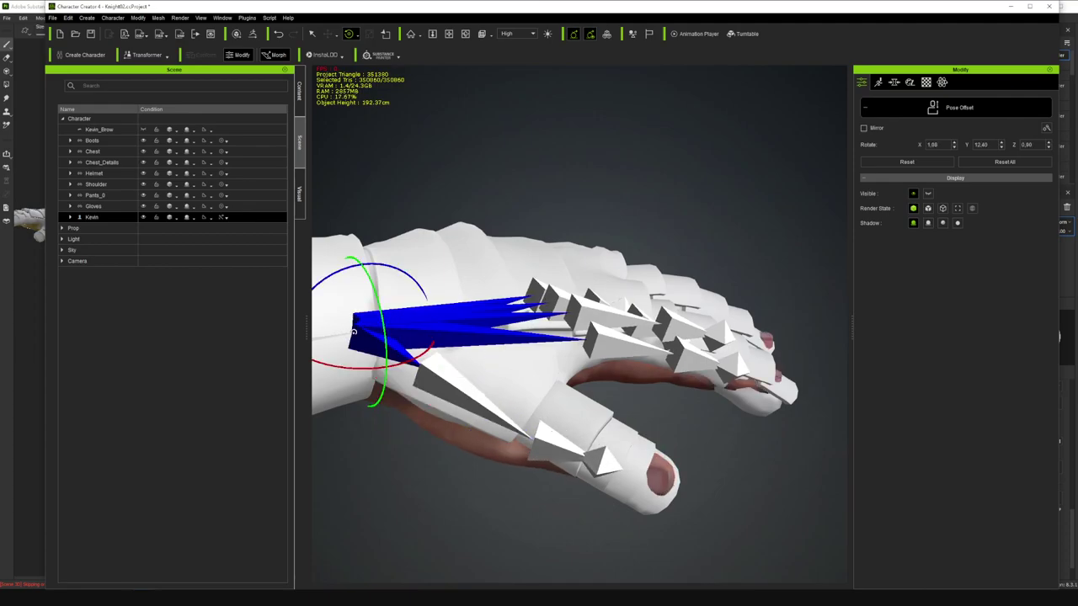
key("ctrl+z")
scroll(380, 335, "down", 5)
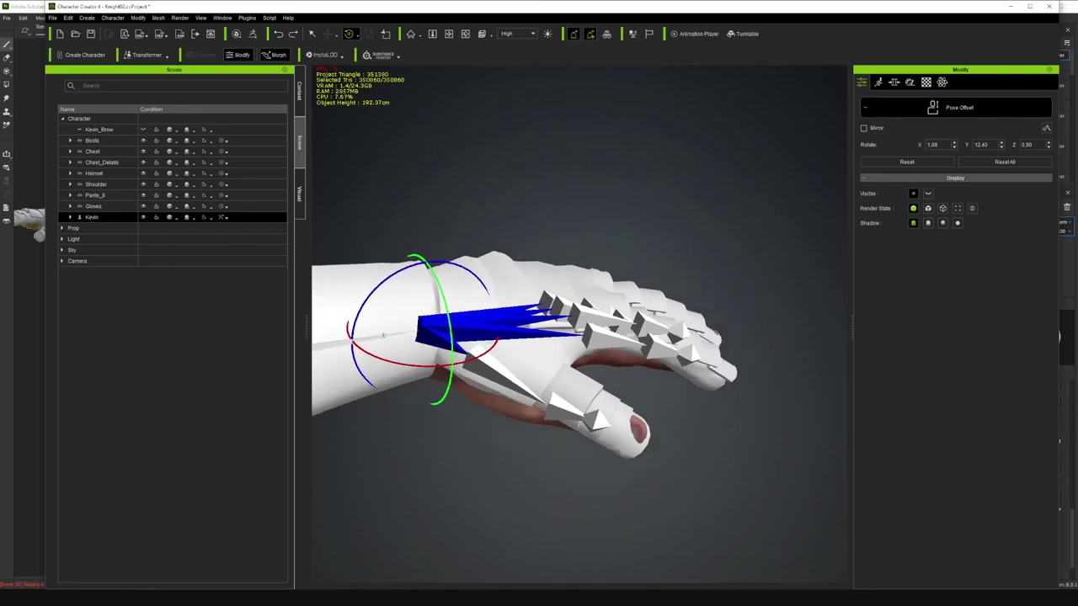
- Rotate the left forearm bone slightly, to about -0.10 on Y and 0.63 on Z
left_click(389, 344)
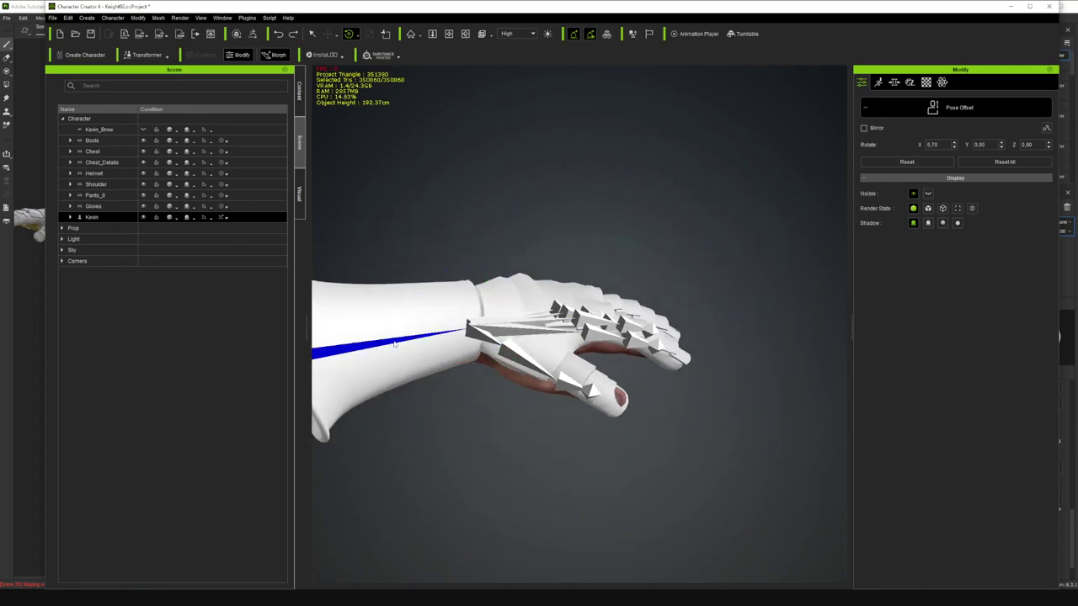
scroll(464, 324, "down", 5)
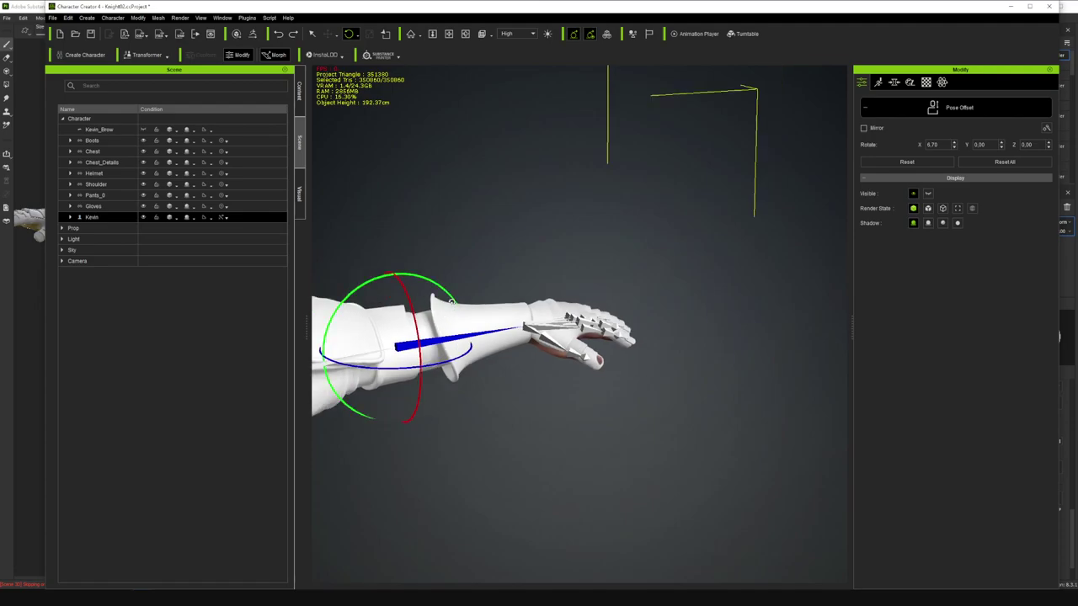
left_click_drag(452, 300, 454, 306)
- Examine the fit of the left glove, the right forearm and the right hand from several angles
left_click(465, 33)
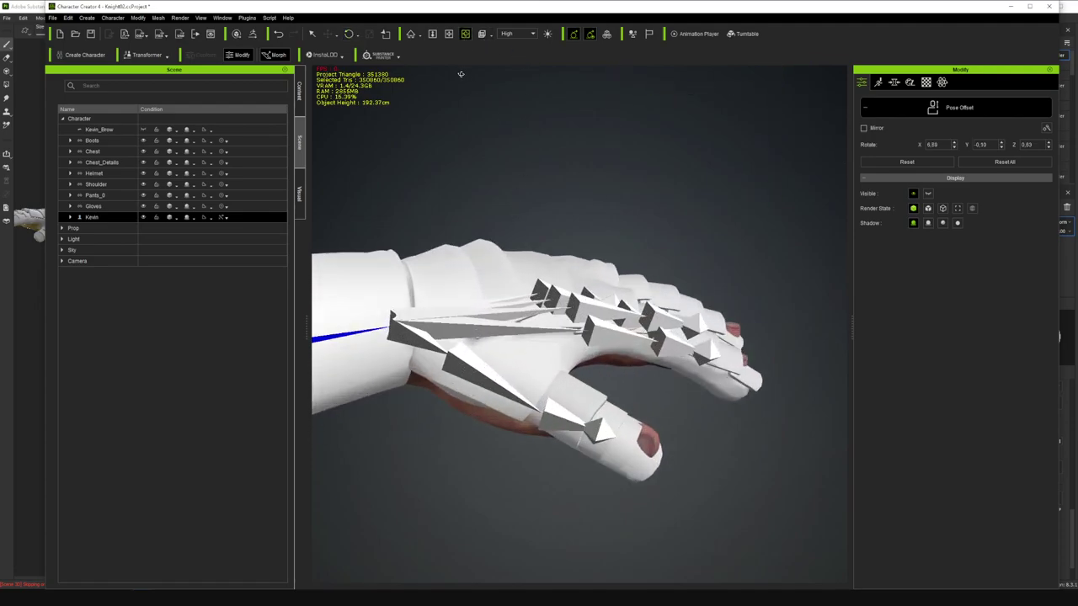
scroll(460, 273, "down", 8)
left_click(449, 34)
left_click_drag(358, 298, 727, 253)
scroll(566, 360, "up", 5)
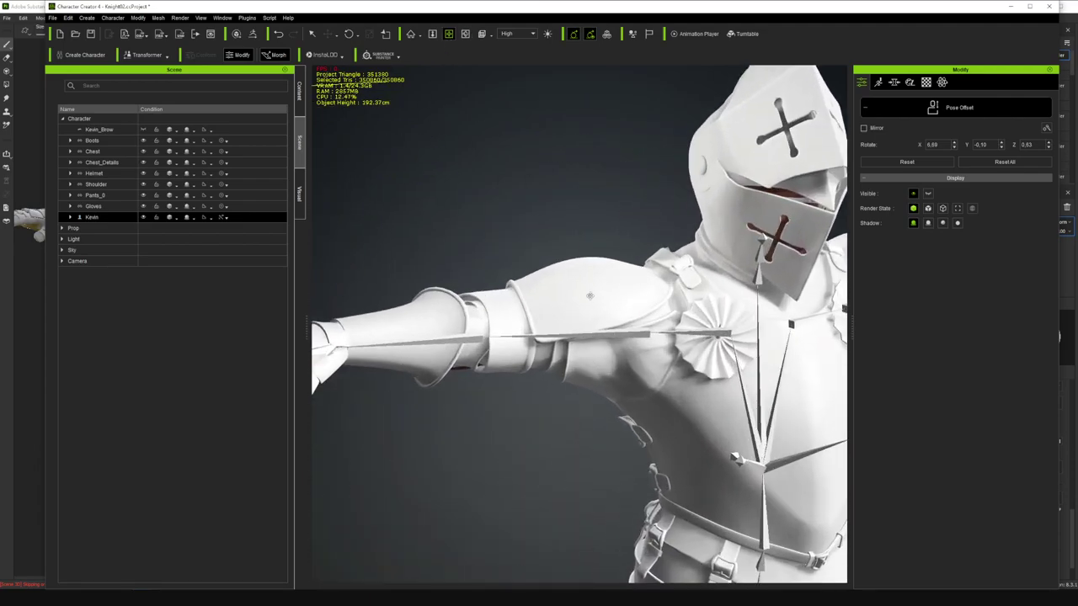
left_click_drag(450, 358, 663, 332)
middle_click_drag(661, 331, 538, 254)
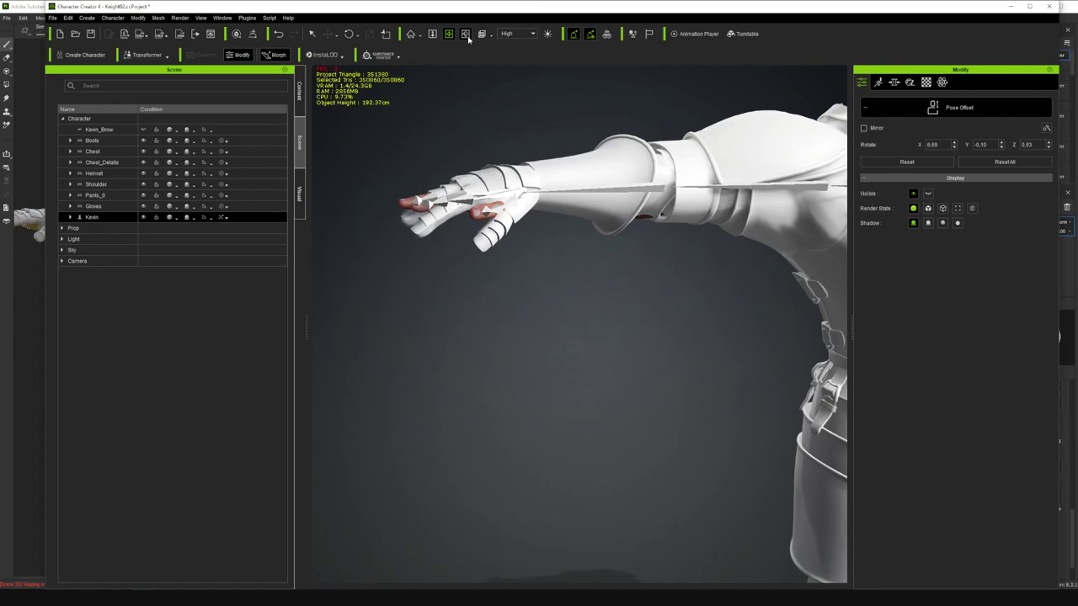
left_click(466, 35)
left_click_drag(521, 144, 630, 210)
left_click(450, 35)
left_click_drag(771, 249, 570, 61)
scroll(563, 182, "up", 2)
left_click(482, 34)
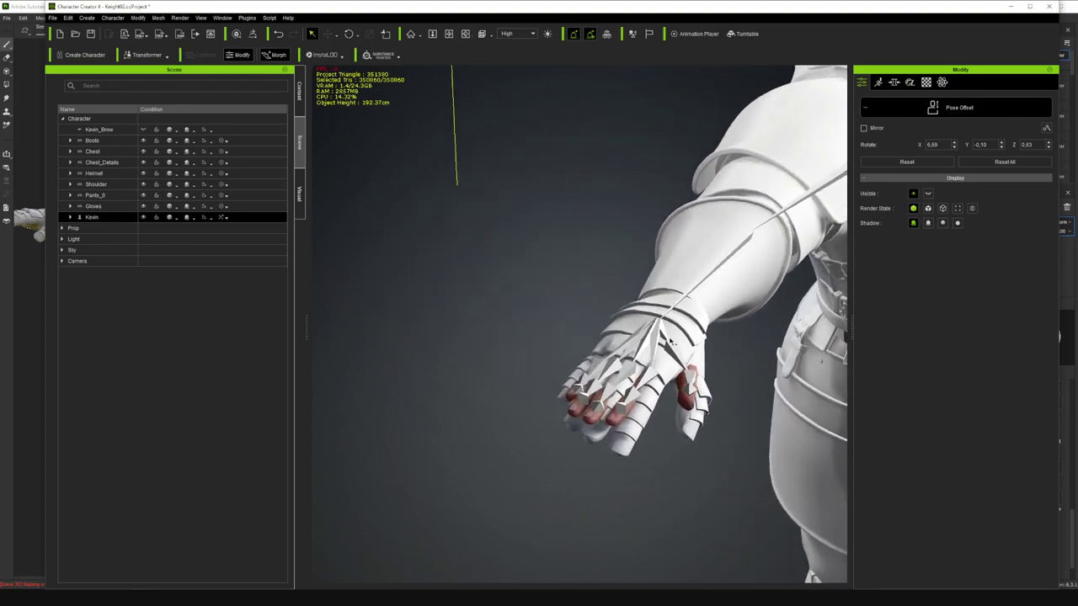
- Rotate the right hand bone, including to about -18.73 on Y, to line the hand up with its glove
left_click(665, 341)
key("e")
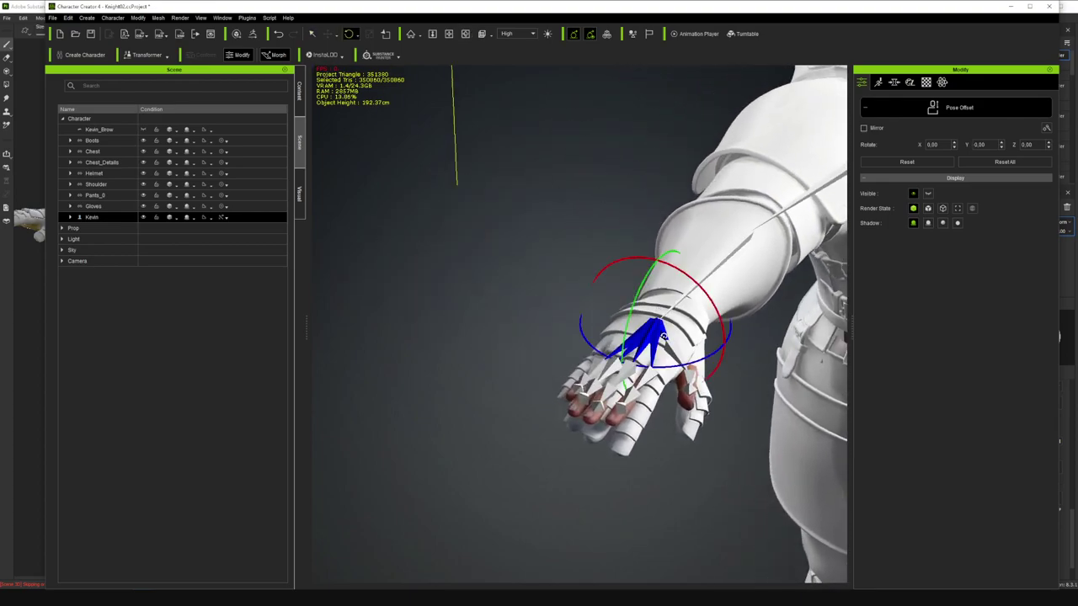
left_click_drag(721, 320, 708, 355)
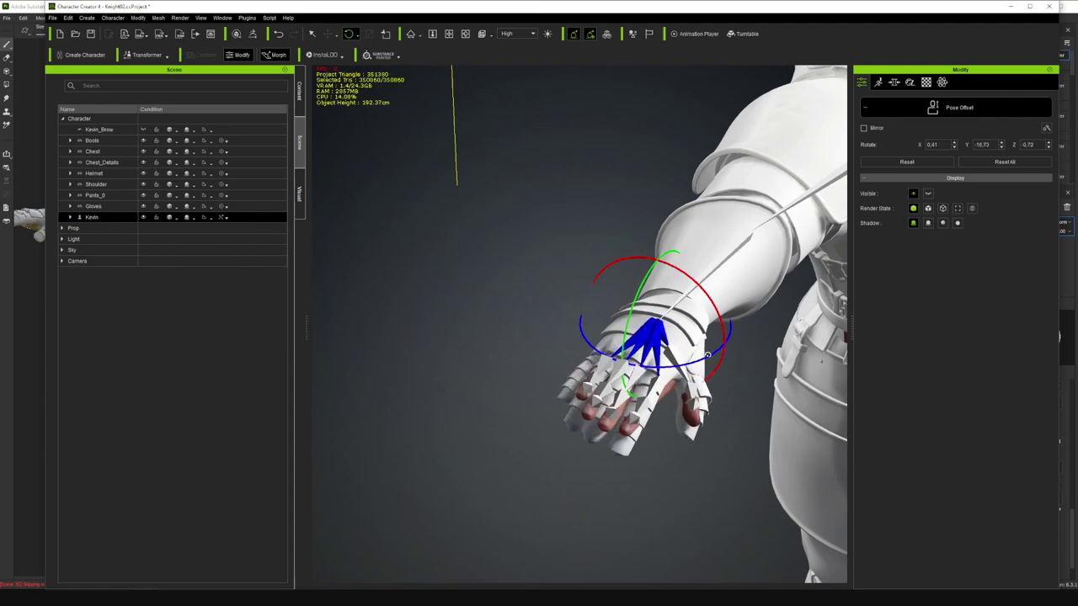
left_click_drag(631, 328, 593, 340)
- Rotate the right thumb's base bone to about X 3.22, Y -7.13, Z 0.57 and the index finger's to about Y -0.44, Z 1.08
left_click(682, 378)
left_click_drag(683, 393, 688, 397)
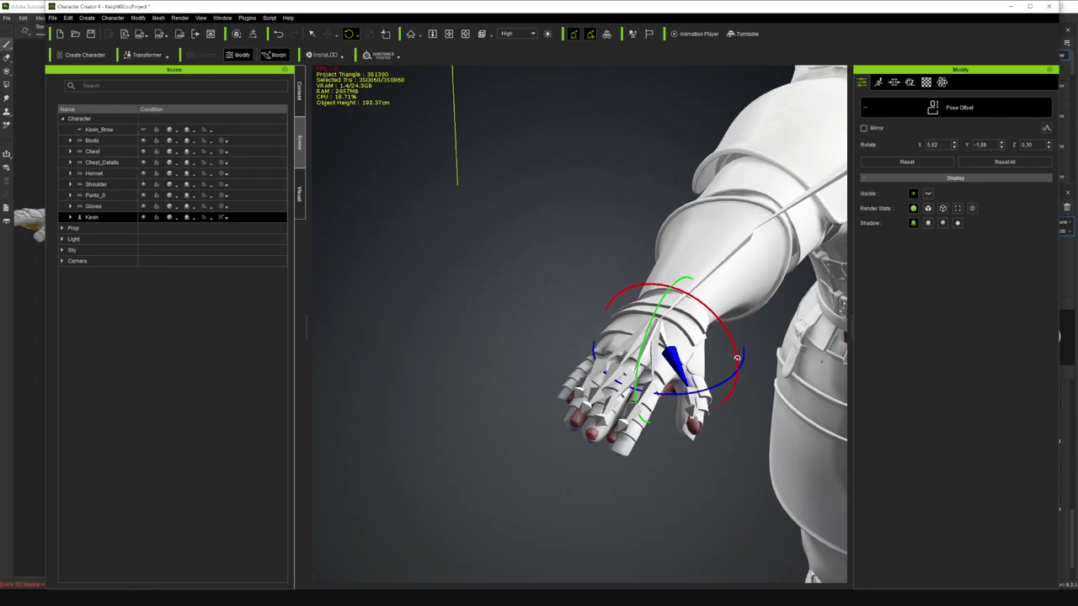
left_click_drag(735, 360, 680, 368)
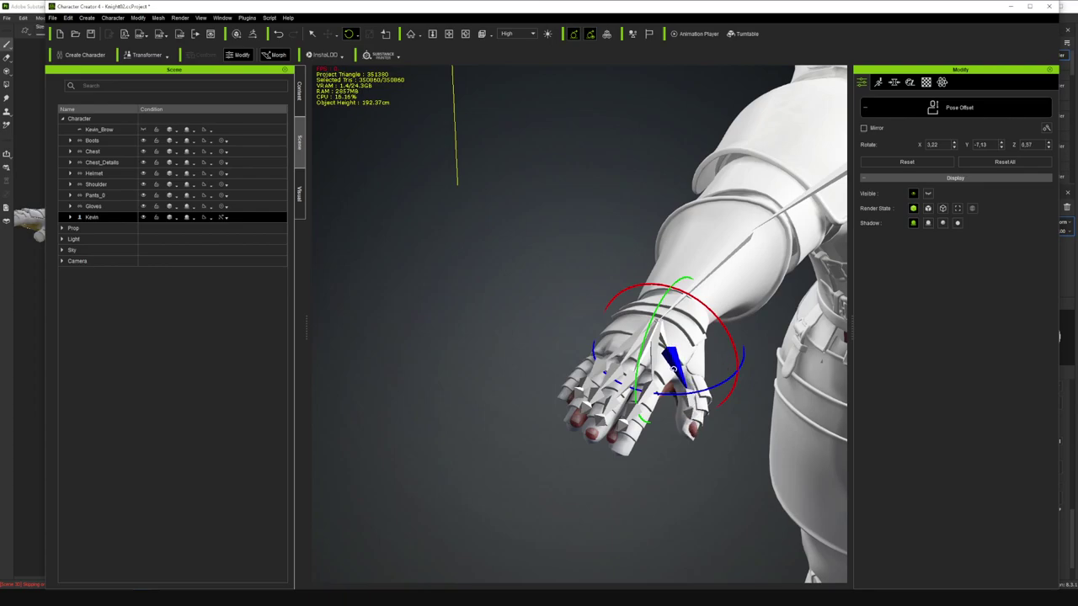
left_click(649, 393)
left_click_drag(621, 445, 623, 409)
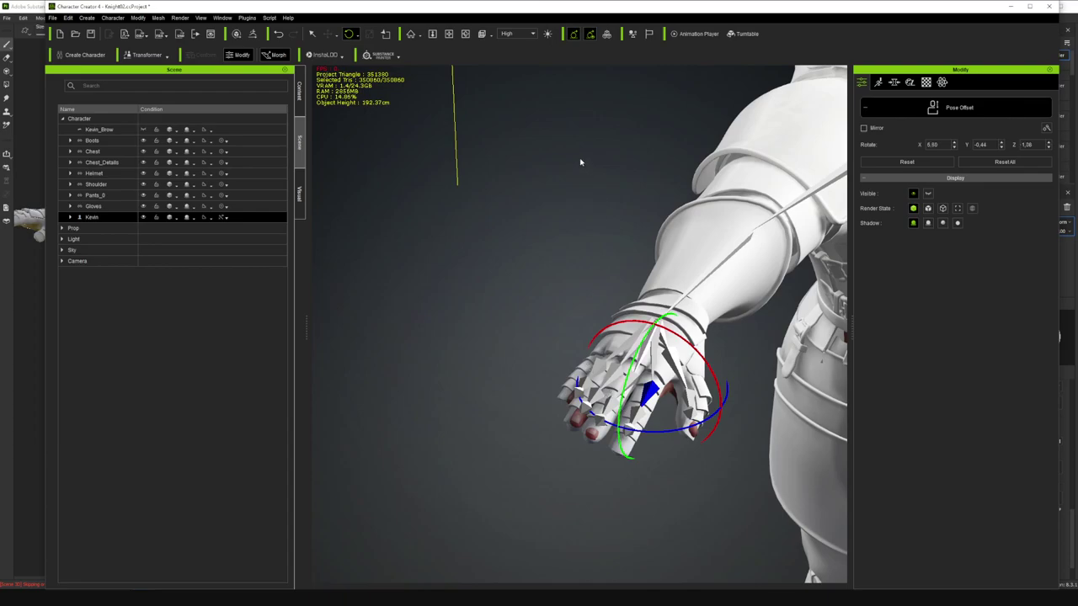
- Rotate the right little finger's base bone to about Y 1.23, Z 5.69 and the ring finger's to about X -4.85, Y 0.36, Z 5.61
left_click(464, 38)
left_click_drag(514, 253, 652, 386)
key("q")
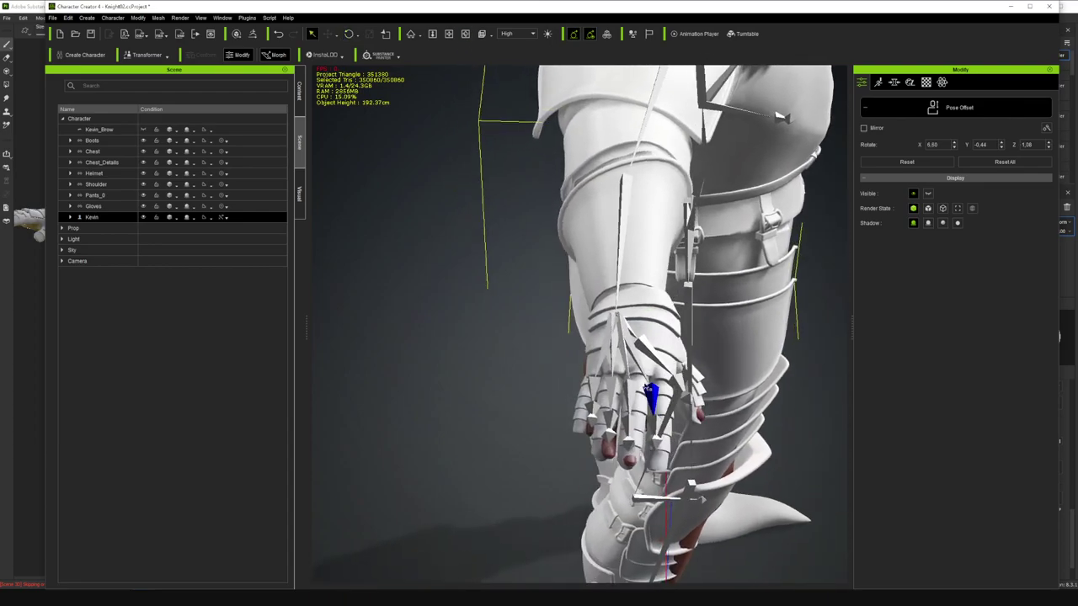
key("e")
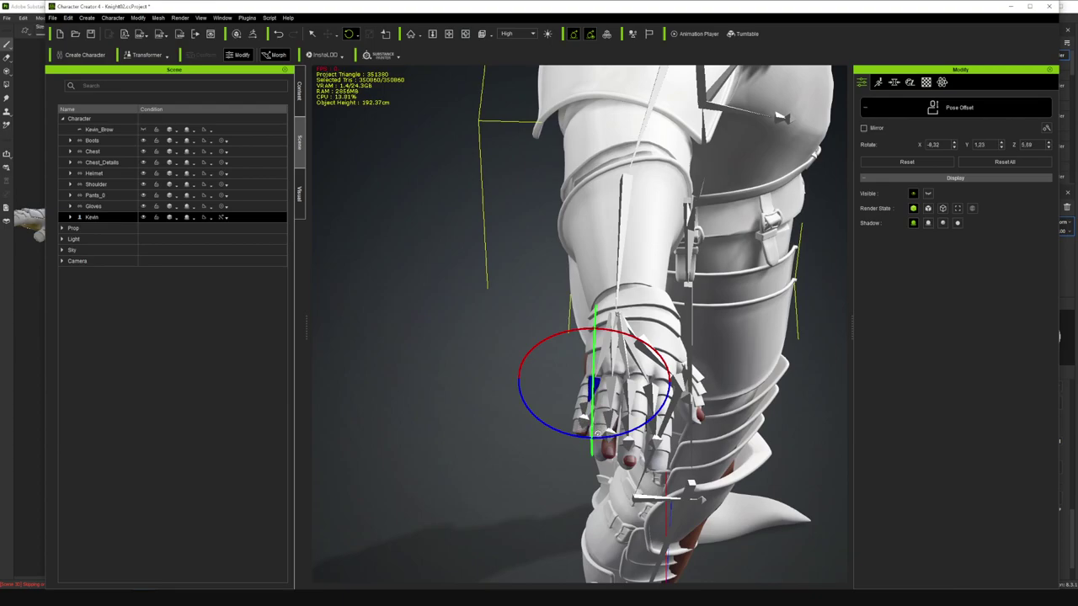
left_click_drag(613, 404, 619, 431)
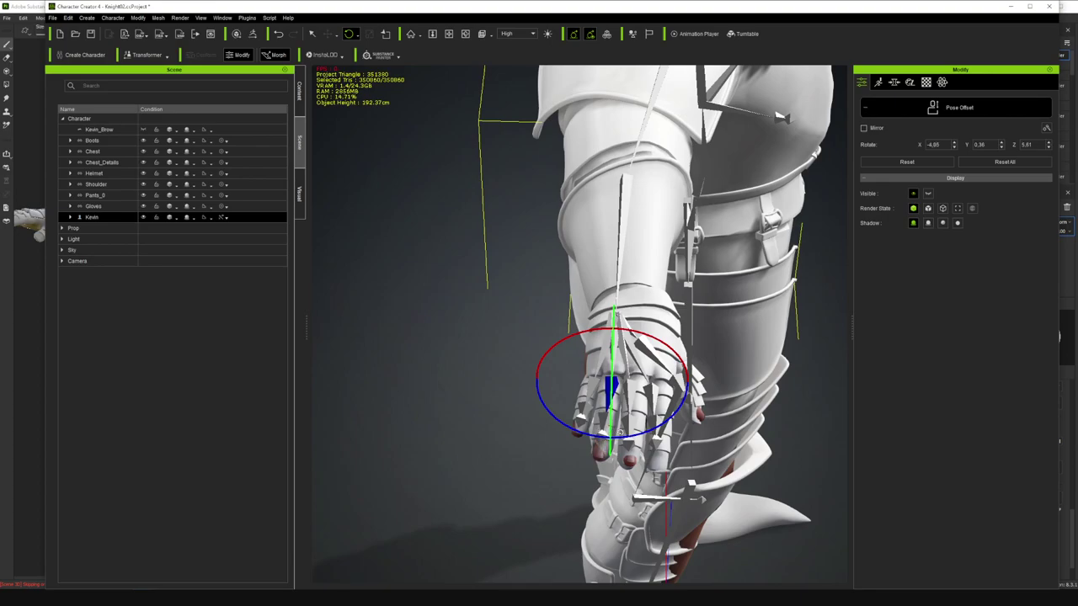
- Rotate the right middle finger's base bone into its glove finger and fine-tune the index finger's to about X 5.65, Y -0.34, Z 1.37
left_click(628, 401)
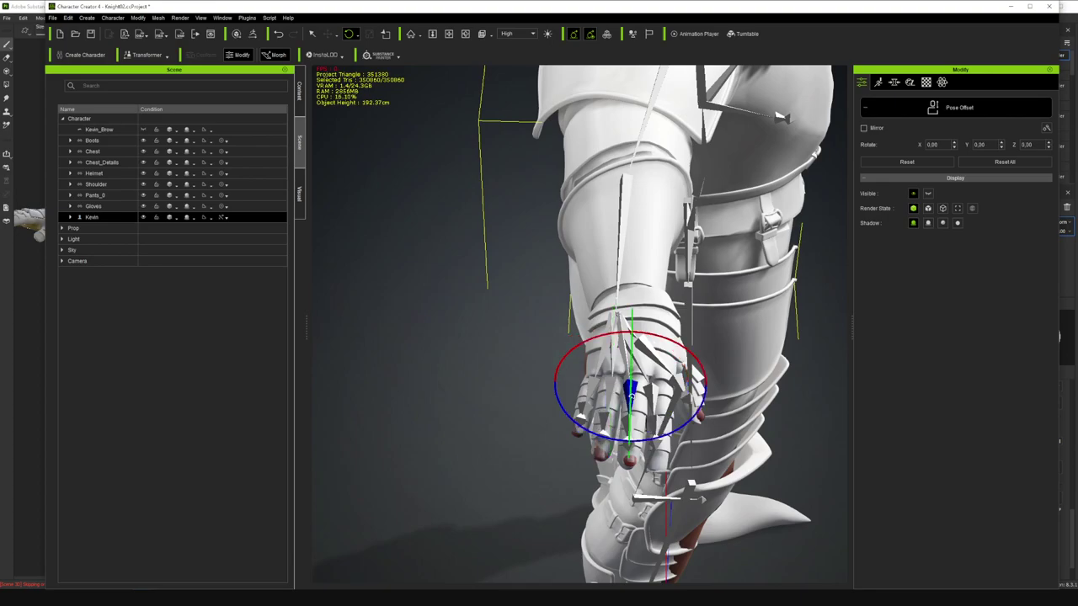
left_click_drag(634, 439, 648, 404)
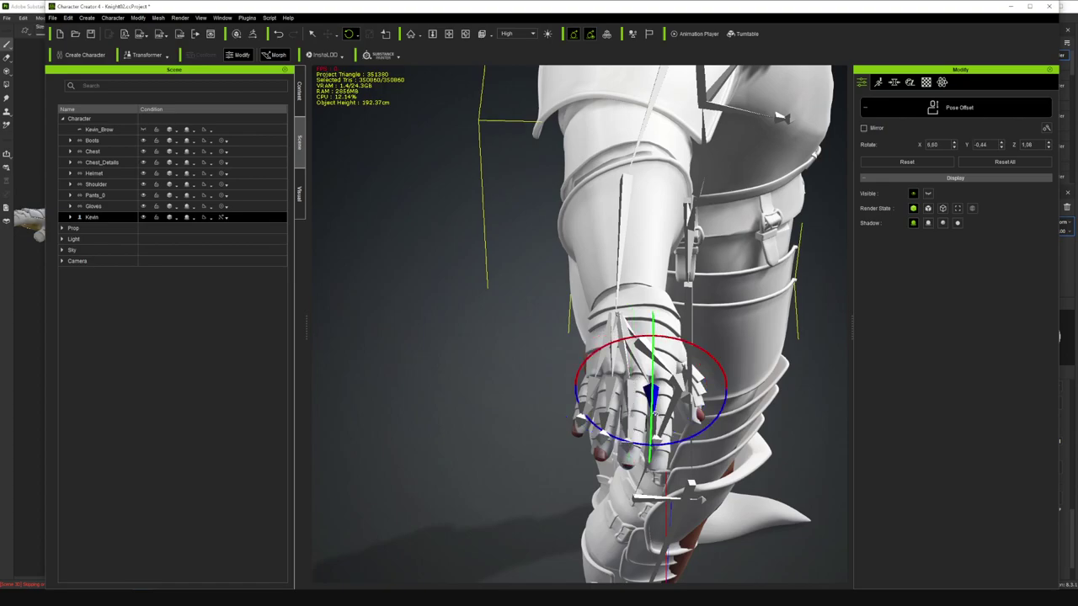
scroll(563, 243, "down", 5)
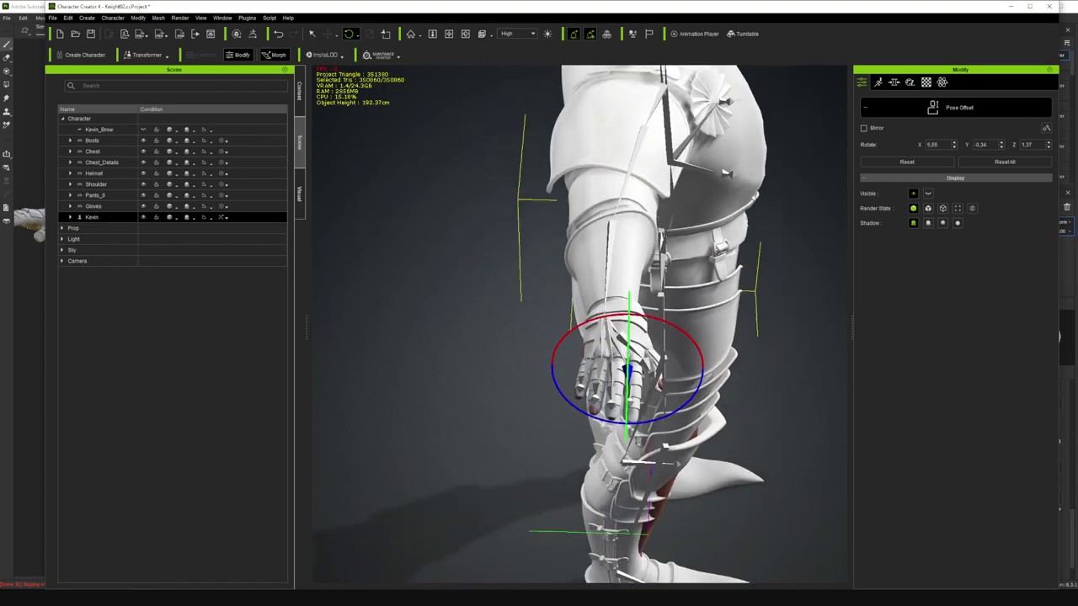
- Examine the right hand's fit and the leg armour from the side for exposed skin
left_click(466, 35)
left_click_drag(708, 251, 549, 204)
left_click_drag(634, 249, 719, 250)
left_click(450, 35)
left_click_drag(771, 366, 667, 226)
right_click_drag(667, 226, 679, 400)
left_click(466, 36)
left_click_drag(603, 268, 617, 273)
left_click_drag(384, 72, 769, 246)
- Rotate the right thigh bone to about X -2.25, Y -0.62, Z -5.72 and the left thigh bone to about X -1.88, Y 0.41, Z 5.82
key("e")
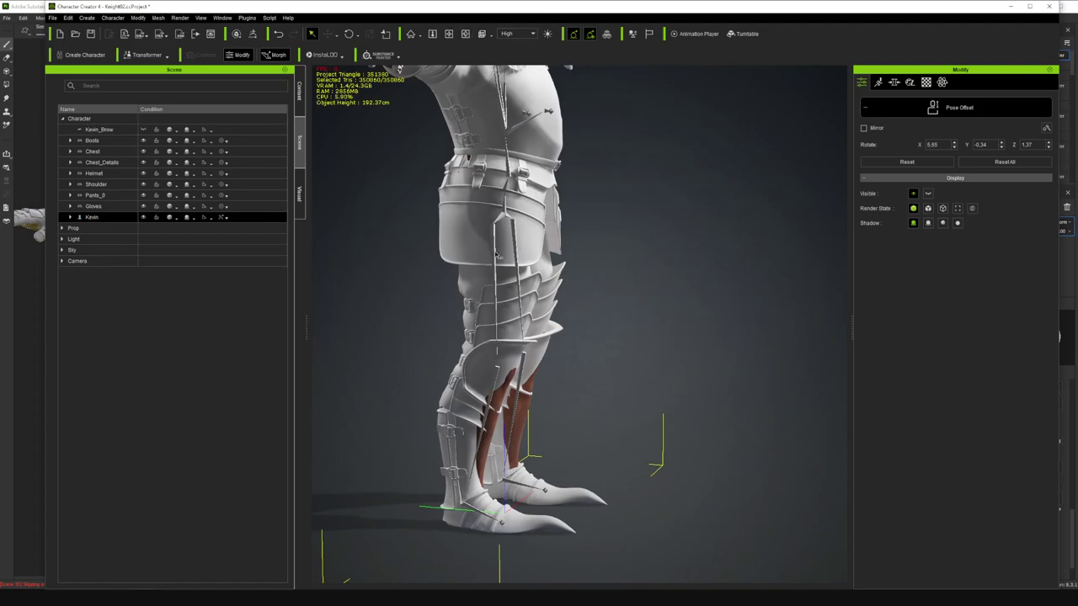
left_click(493, 250)
left_click_drag(524, 287, 517, 289)
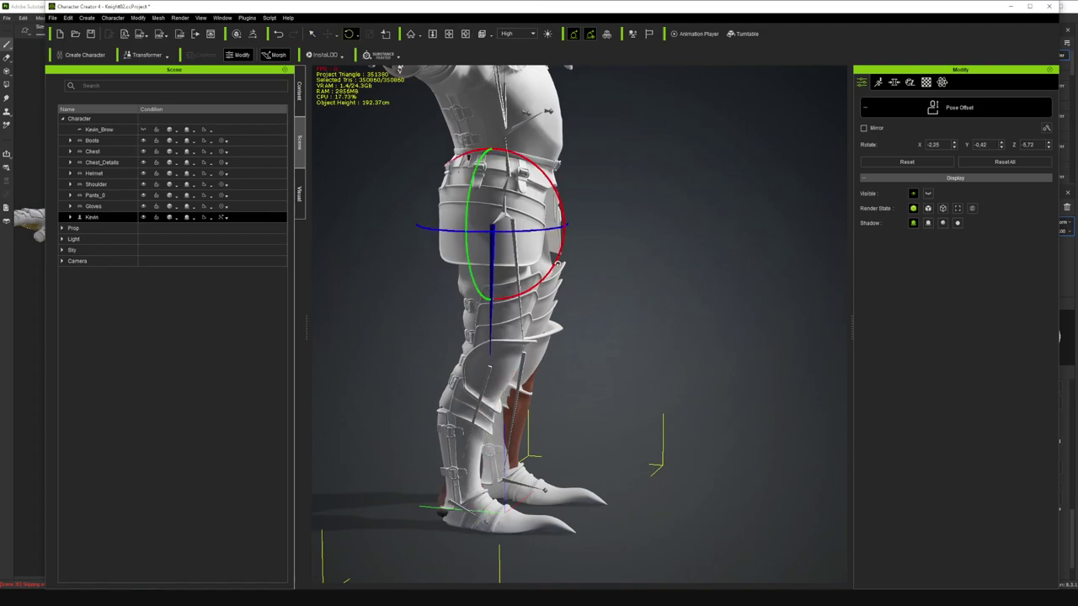
left_click(515, 263)
left_click_drag(566, 264, 564, 266)
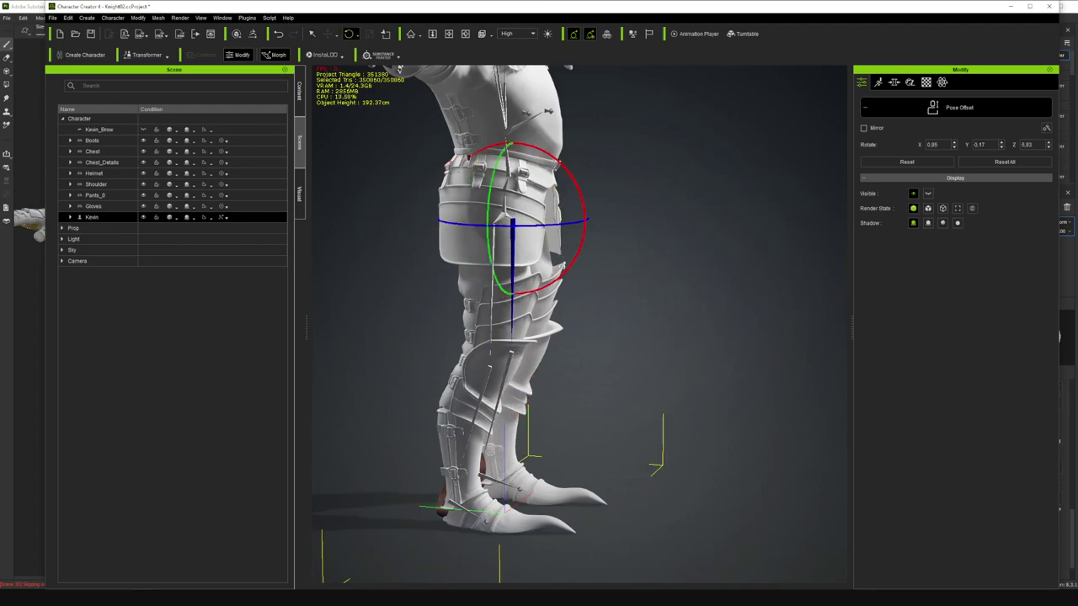
left_click_drag(563, 266, 563, 267)
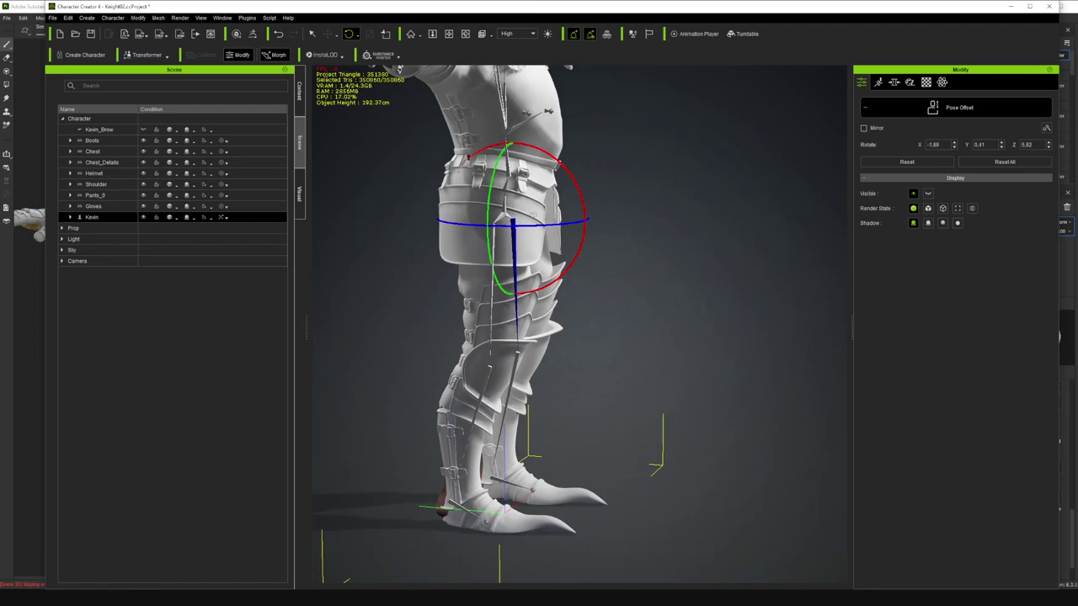
- Rotate the right lower-leg bone to about X -7.58, Y -0.55, Z -0.13 and the left one to about X -7.43, Y 2.82, Z 0.25
left_click_drag(516, 185, 404, 212, "alt")
right_click_drag(404, 212, 569, 246)
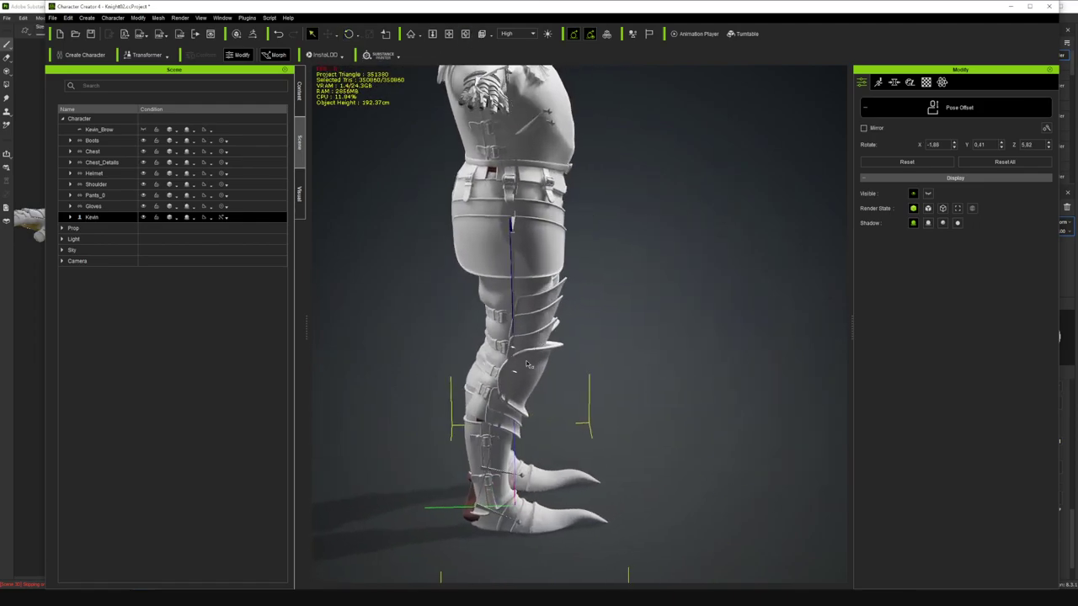
left_click(517, 390)
key("e")
left_click_drag(586, 355, 586, 353)
left_click(465, 33)
right_click_drag(640, 270, 869, 284)
key("e")
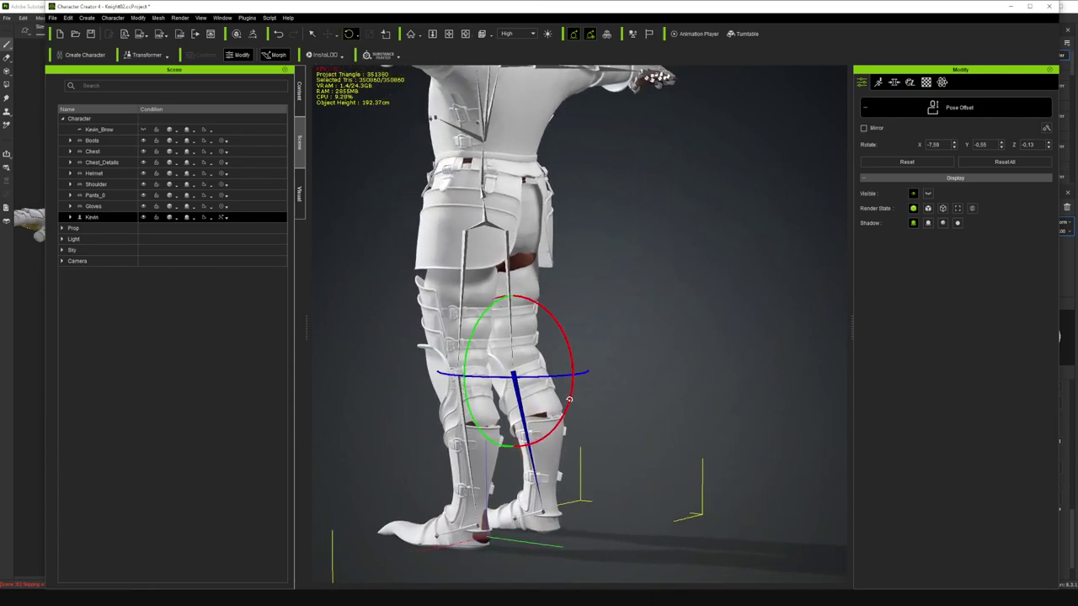
left_click(485, 428)
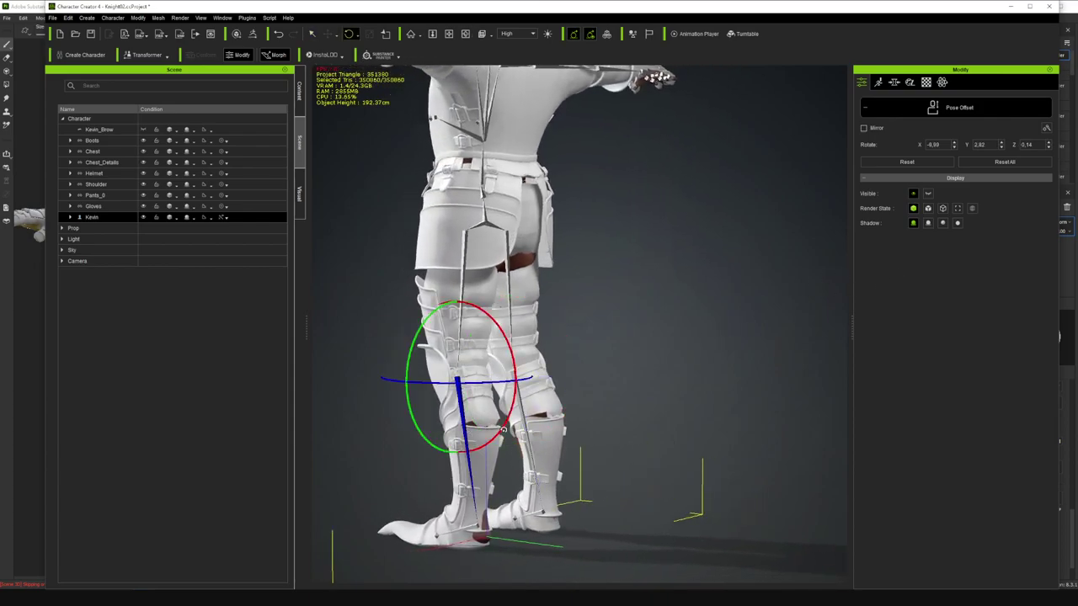
left_click_drag(503, 430, 503, 431)
- Examine the whole armoured figure from the front for skin showing through the leg armour
left_click(464, 35)
left_click_drag(602, 148, 582, 250)
scroll(508, 291, "down", 2)
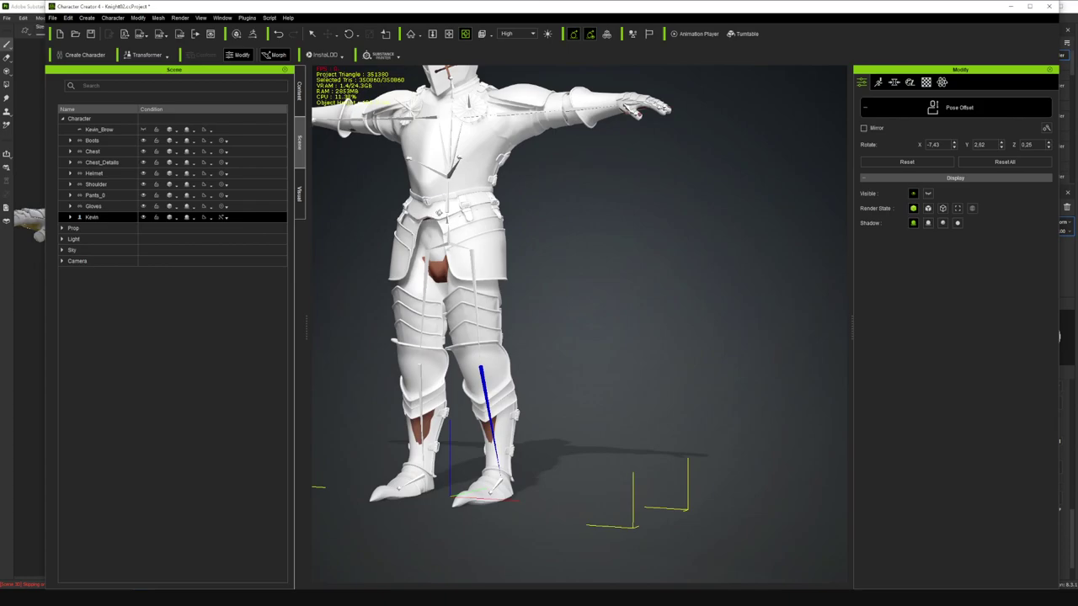
left_click_drag(453, 122, 551, 156)
left_click(449, 35)
left_click_drag(457, 130, 600, 148)
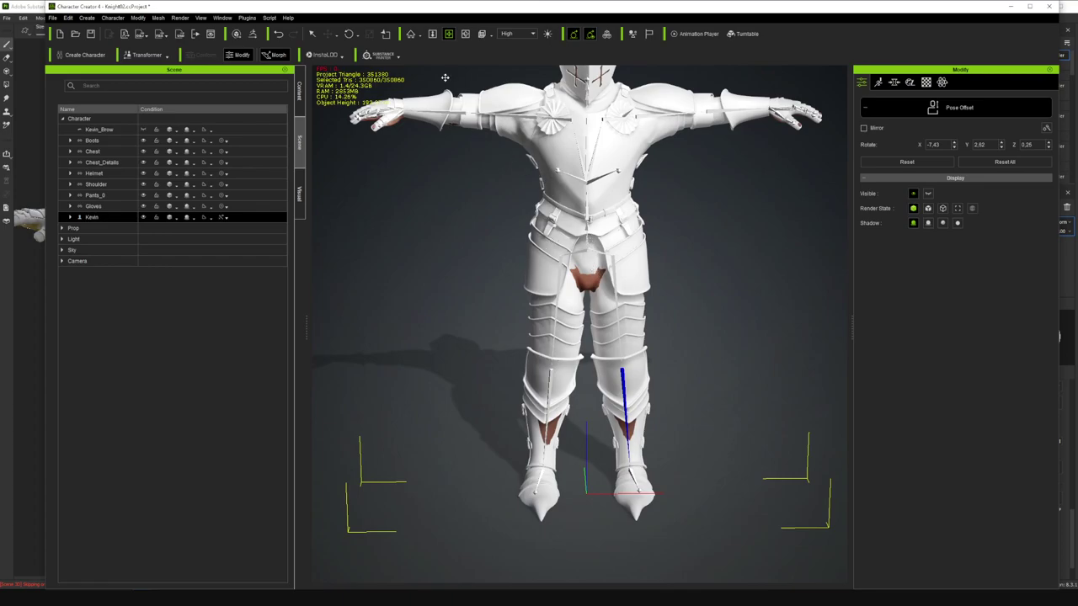
left_click(312, 35)
scroll(556, 147, "down", 2)
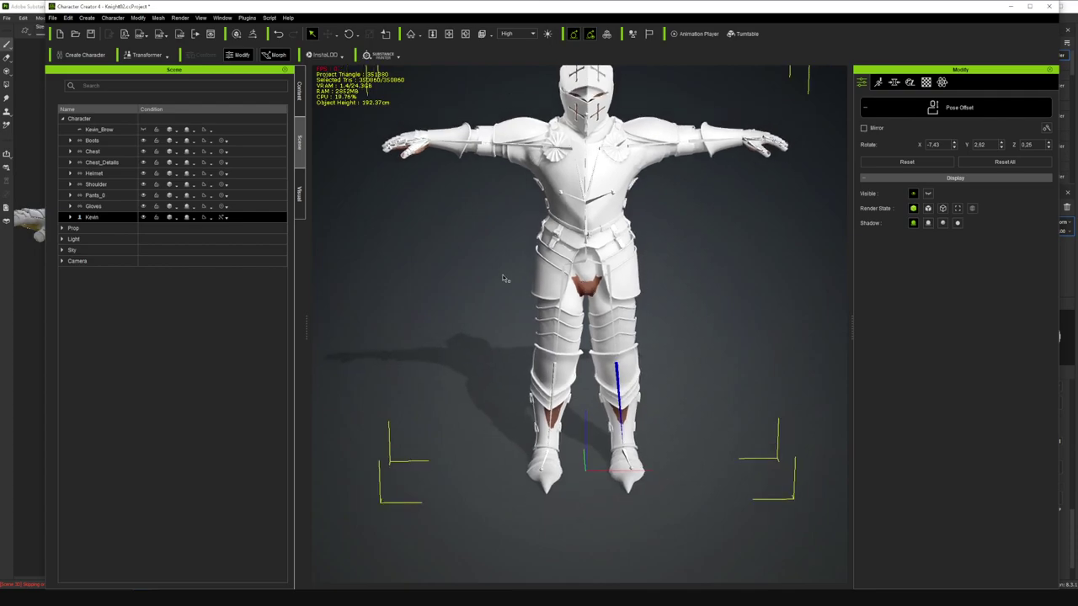
scroll(570, 408, "up", 4)
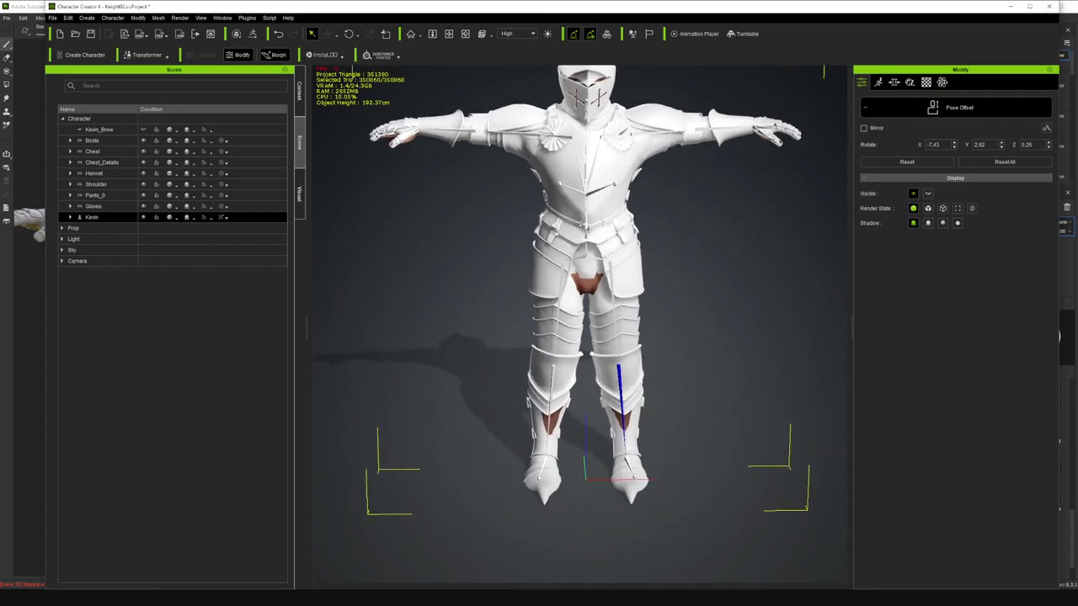
left_click(448, 34)
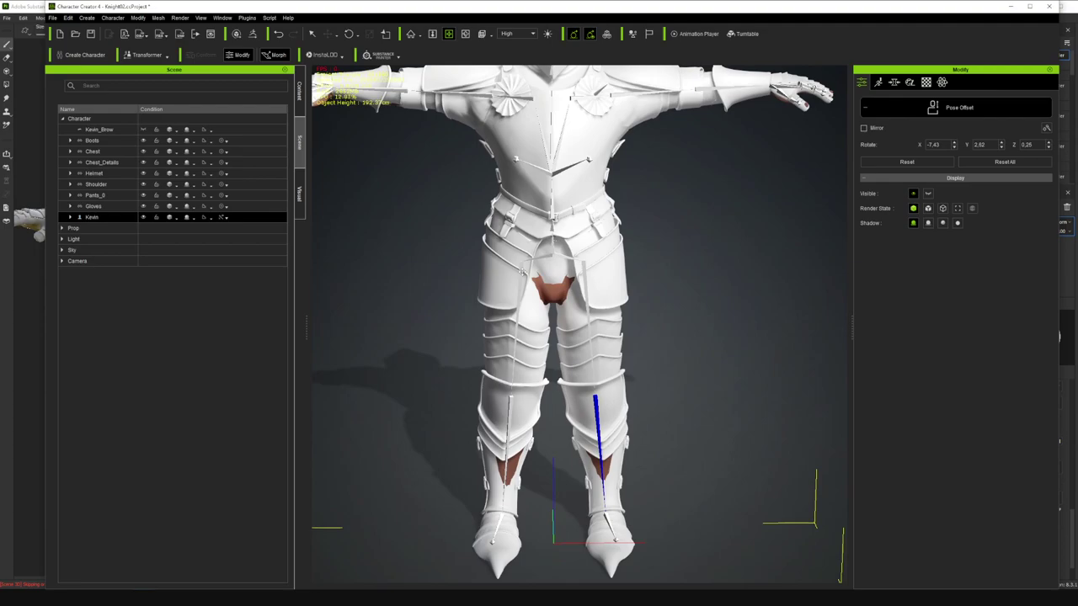
scroll(524, 270, "down", 5)
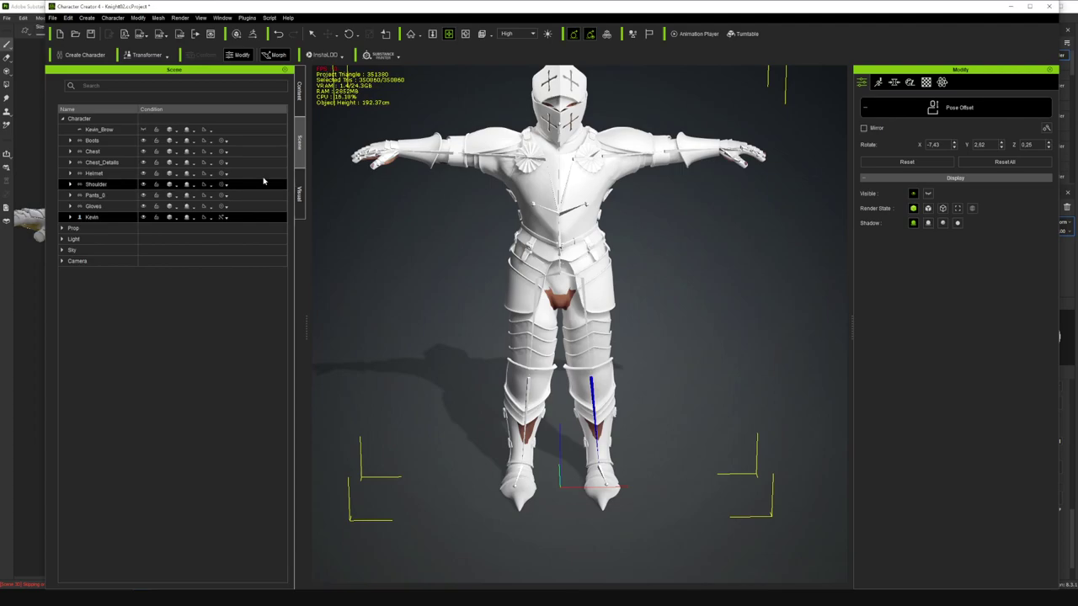
left_click(123, 154)
left_click(128, 143)
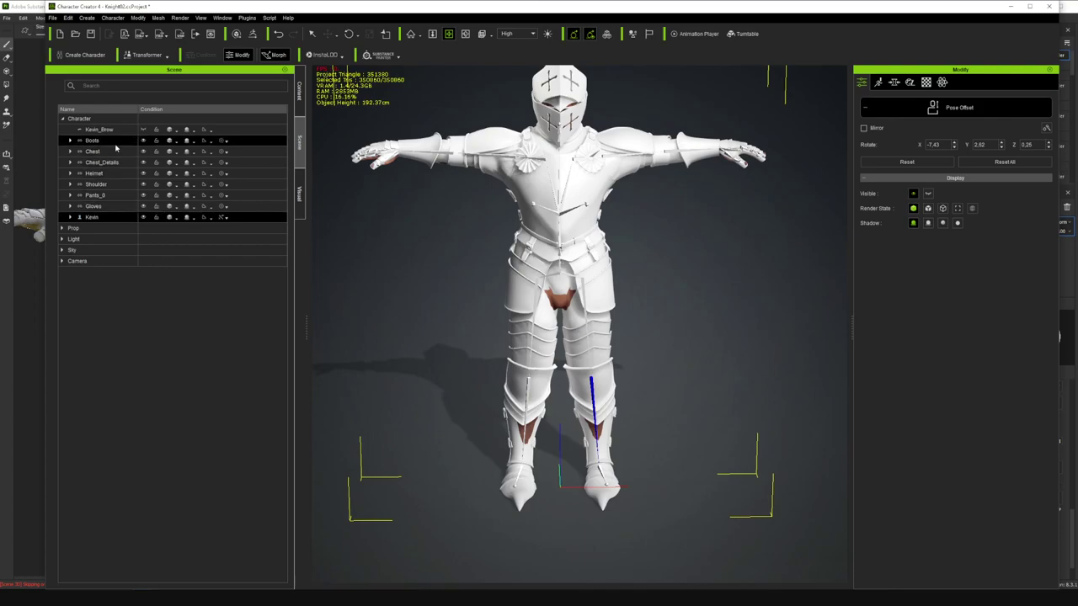
left_click(116, 146)
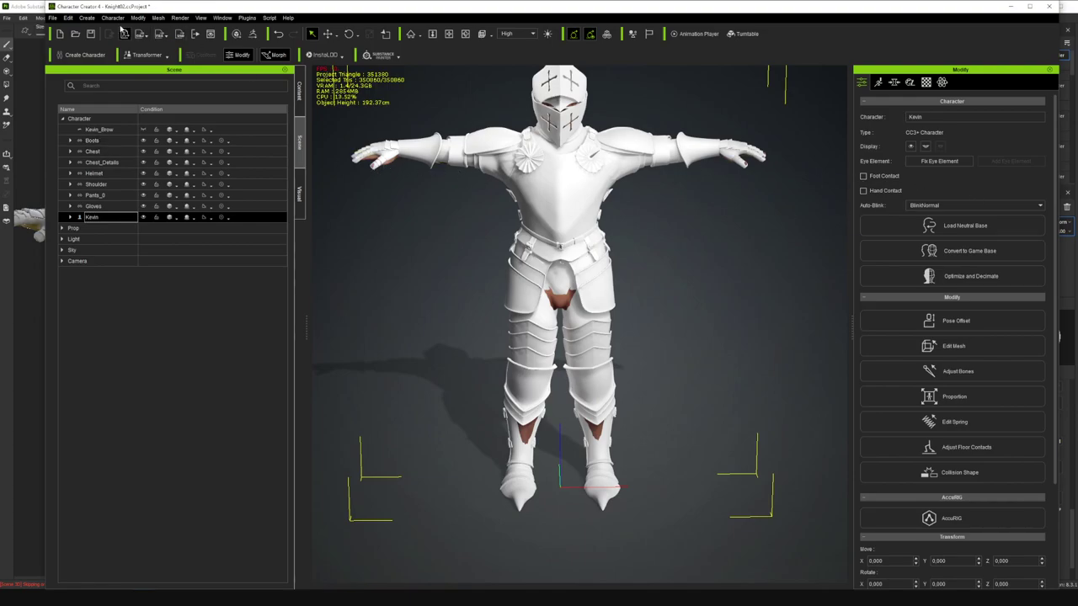
left_click(110, 18)
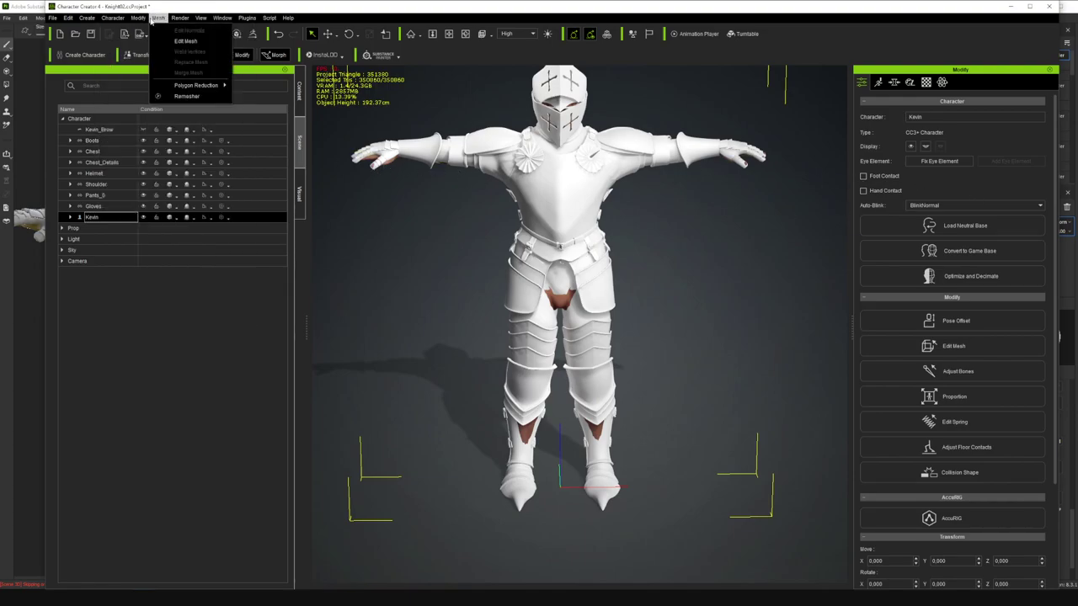
mouse_move(137, 18)
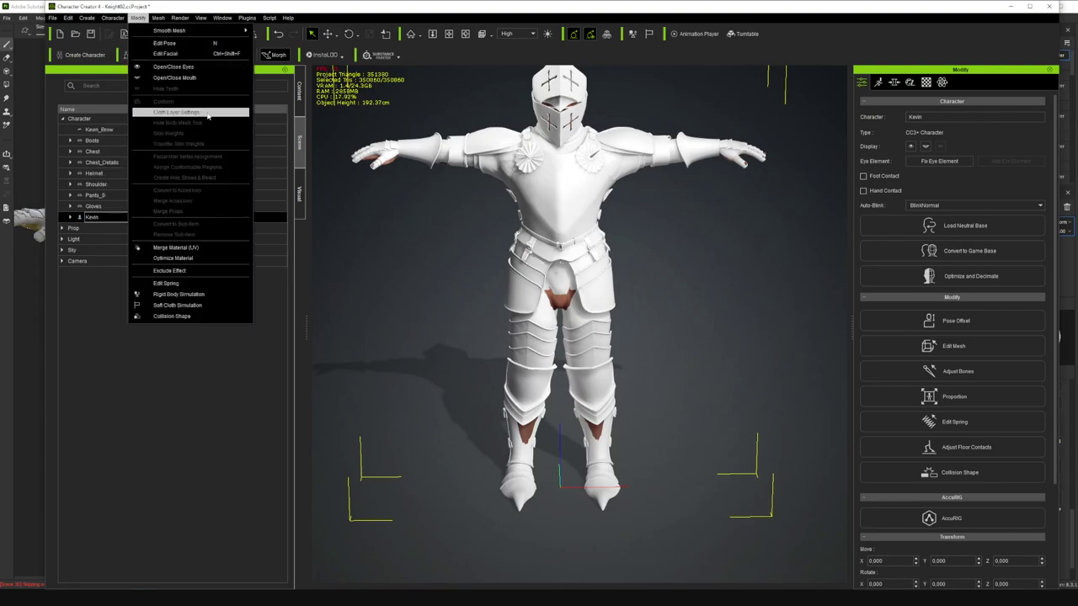
left_click(294, 276)
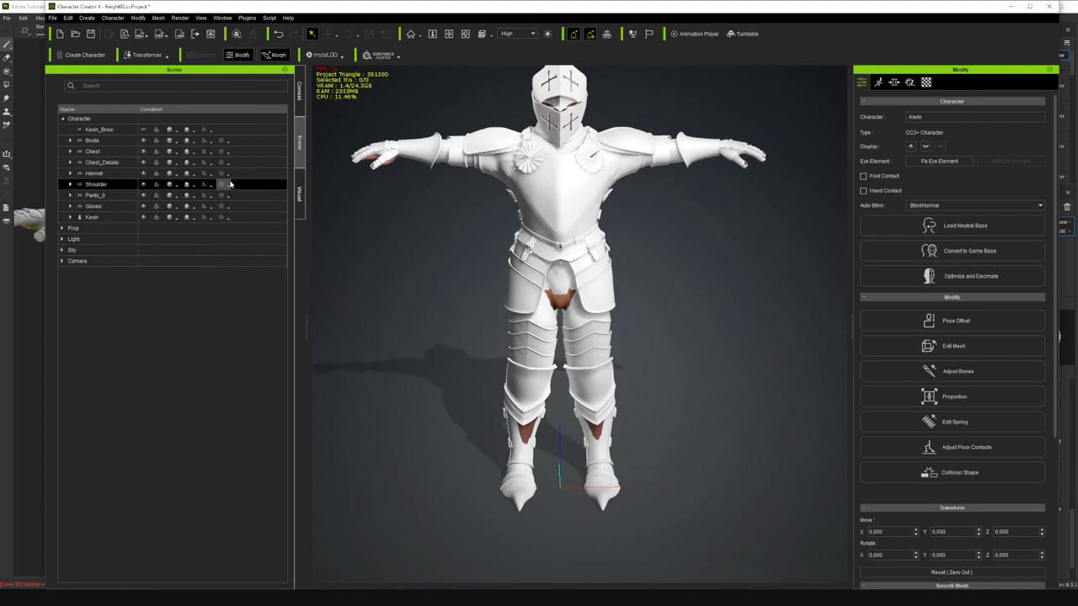
- Merge the separate objects of the Boots accessory in preparation for transferring skin weights, leaving the transfer itself unapplied
left_click(114, 145)
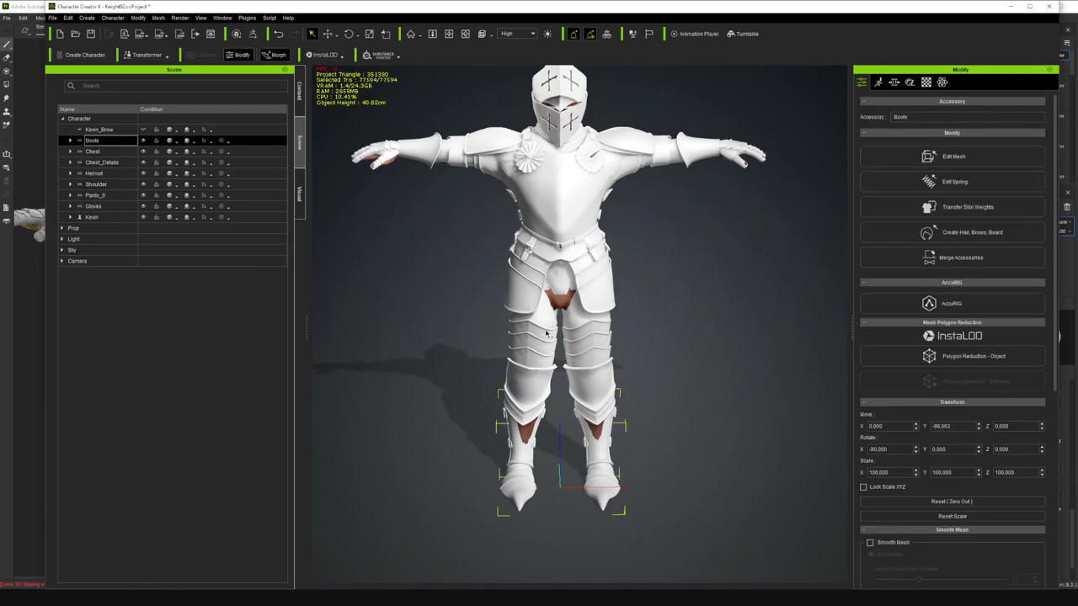
left_click(897, 206)
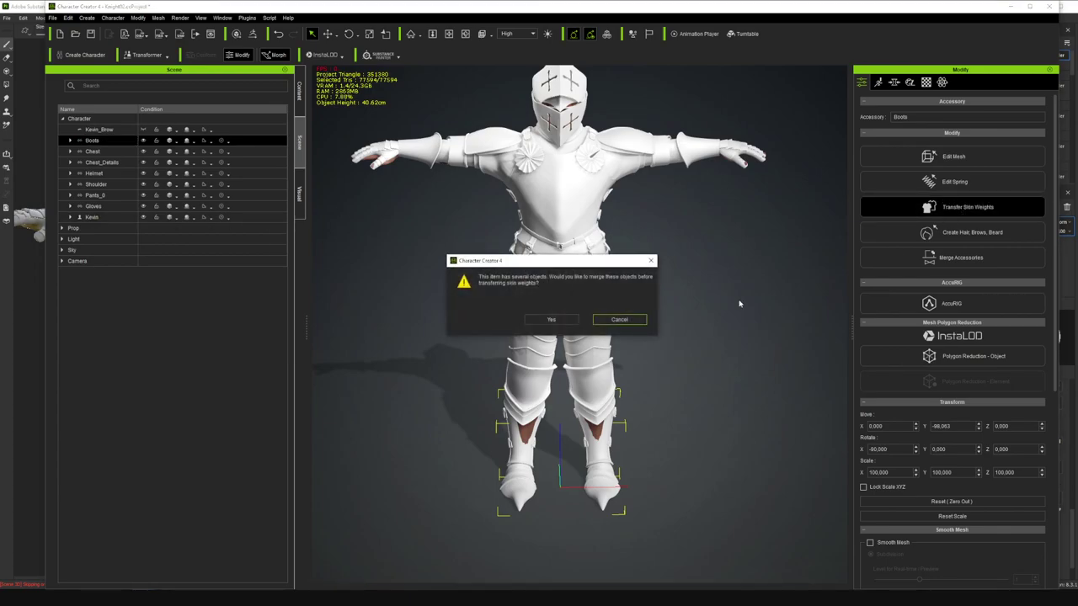
left_click(573, 323)
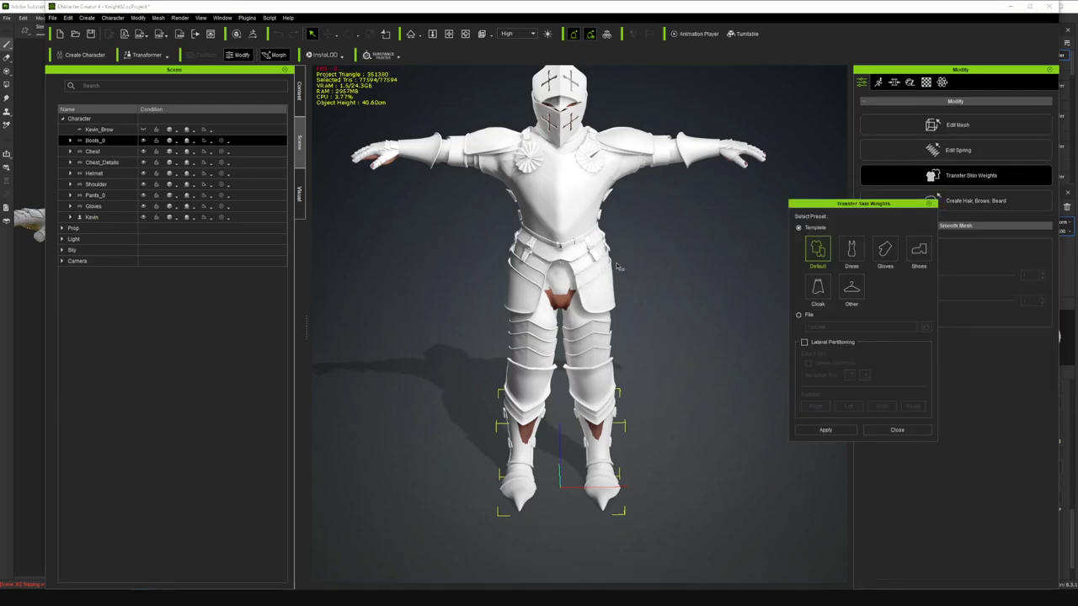
left_click(895, 431)
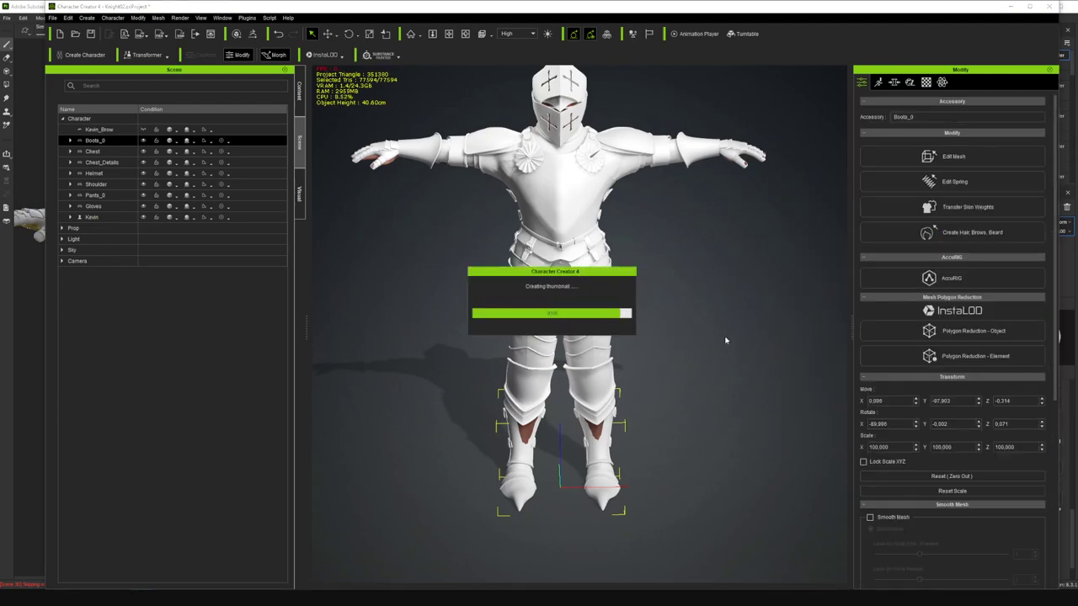
- Hide and show the merged boots to check which parts the mesh covers
left_click(143, 141)
left_click(143, 142)
left_click(143, 141)
left_click(143, 142)
- Transfer skin weights to Boots_0 with the Shoes template and Lateral Partitioning enabled, checking the left and right partitions from front and back
left_click(960, 187)
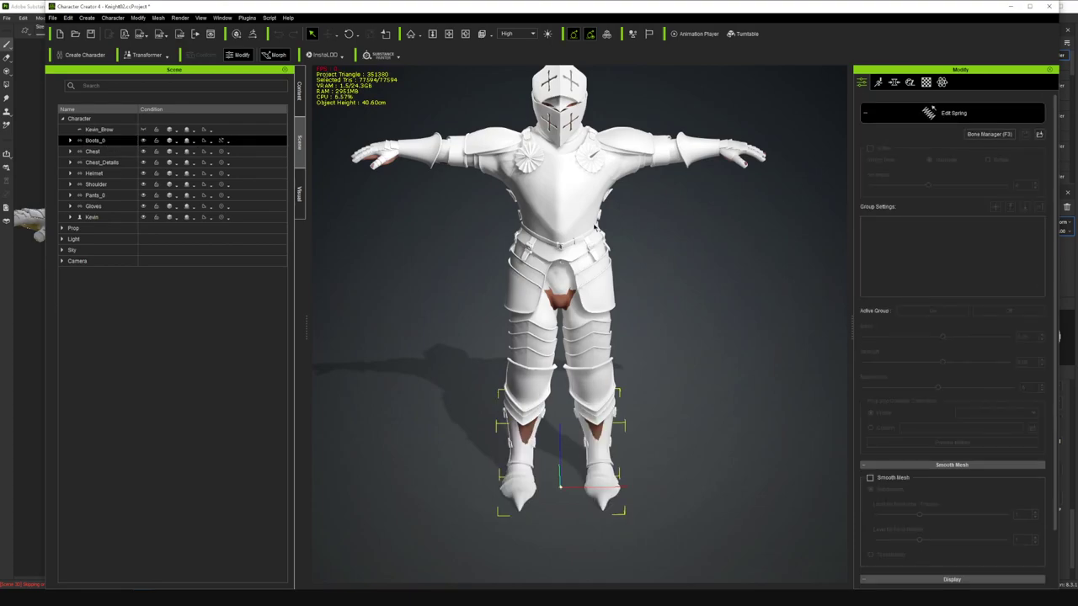
left_click(888, 120)
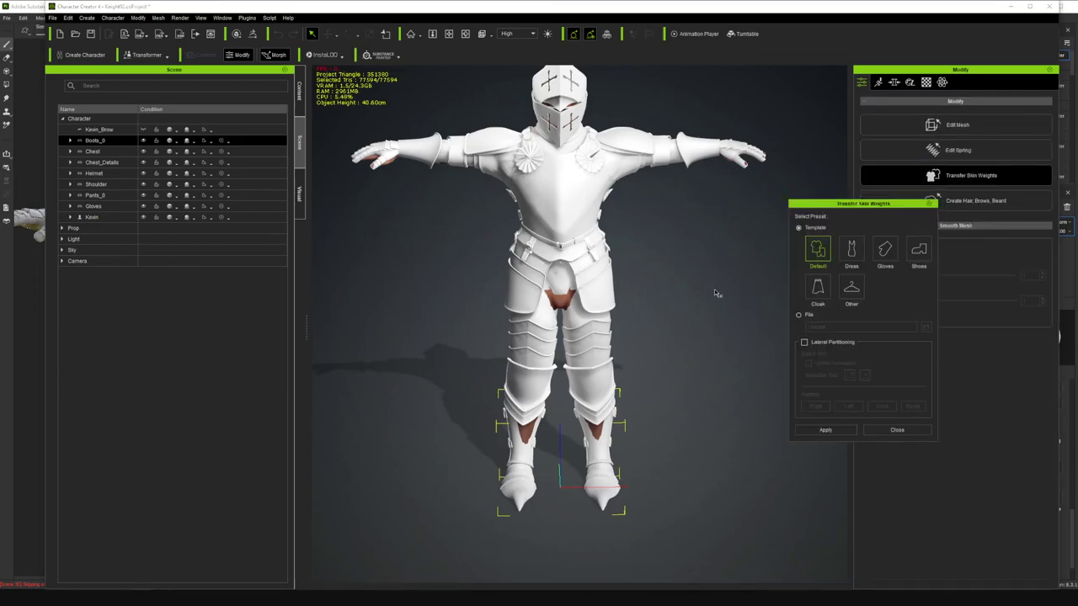
left_click(916, 251)
left_click(829, 341)
scroll(549, 145, "up", 3)
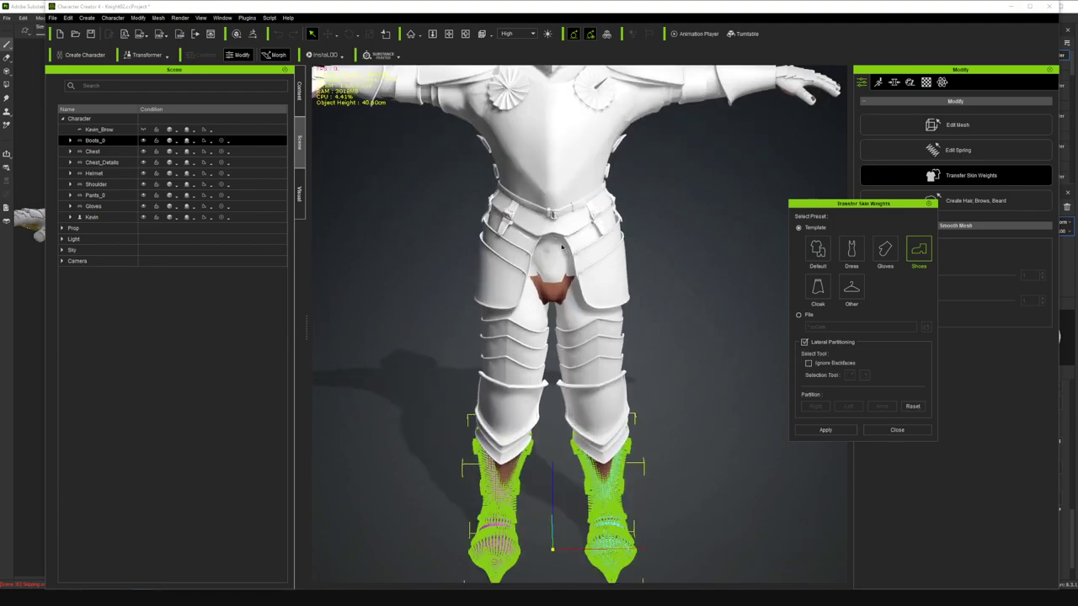
left_click(464, 35)
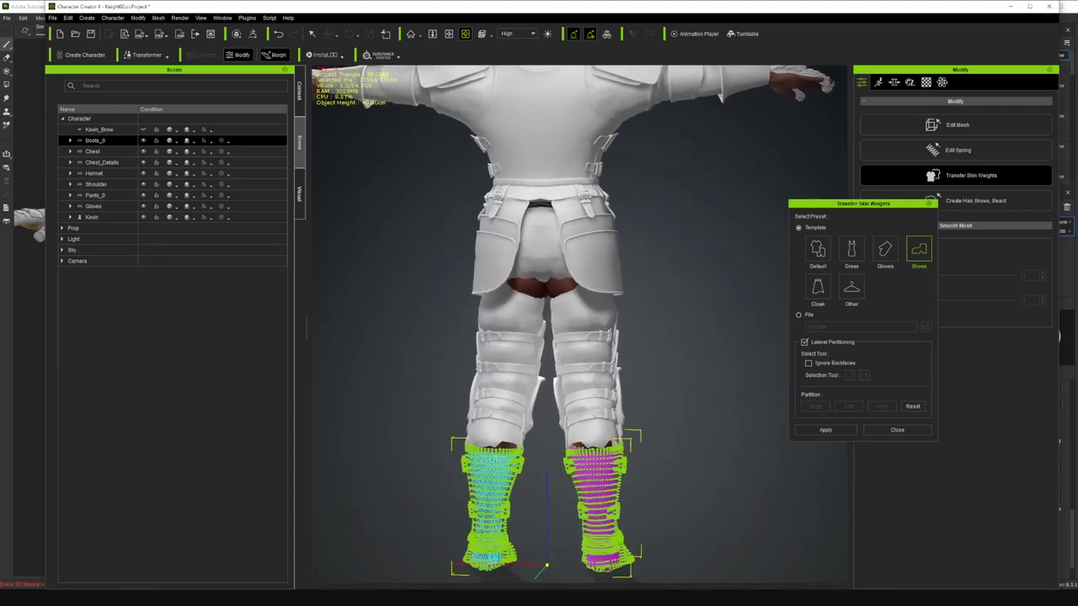
left_click_drag(624, 249, 645, 251)
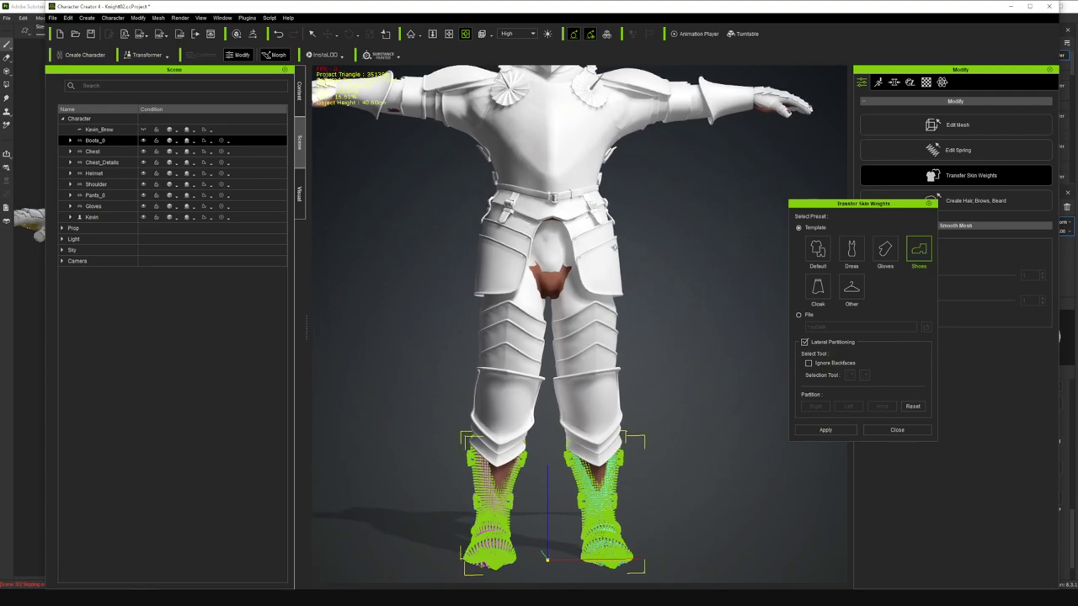
scroll(646, 250, "down", 2)
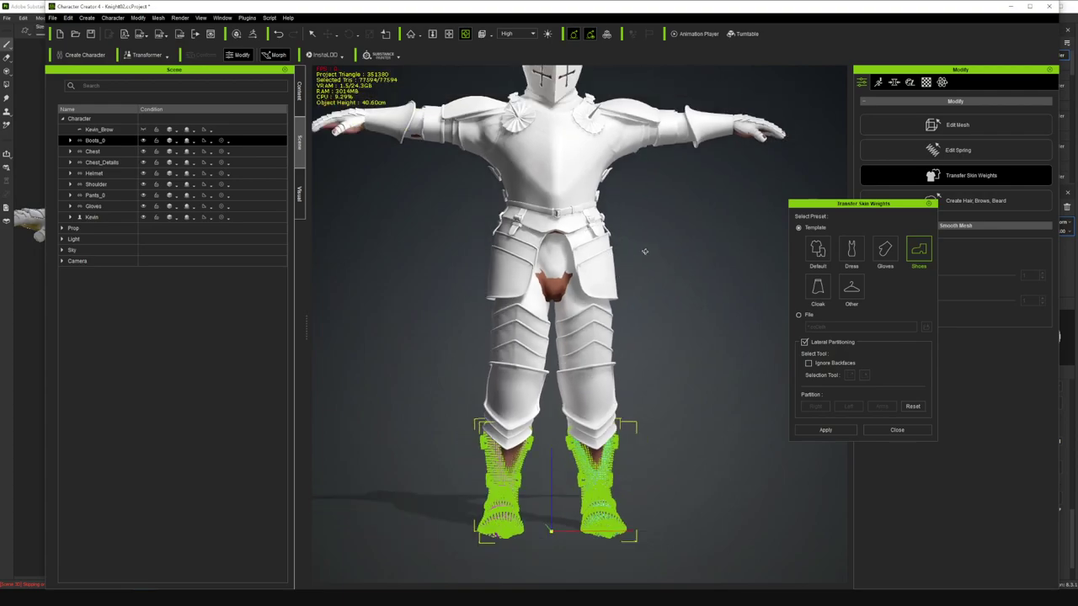
left_click(825, 430)
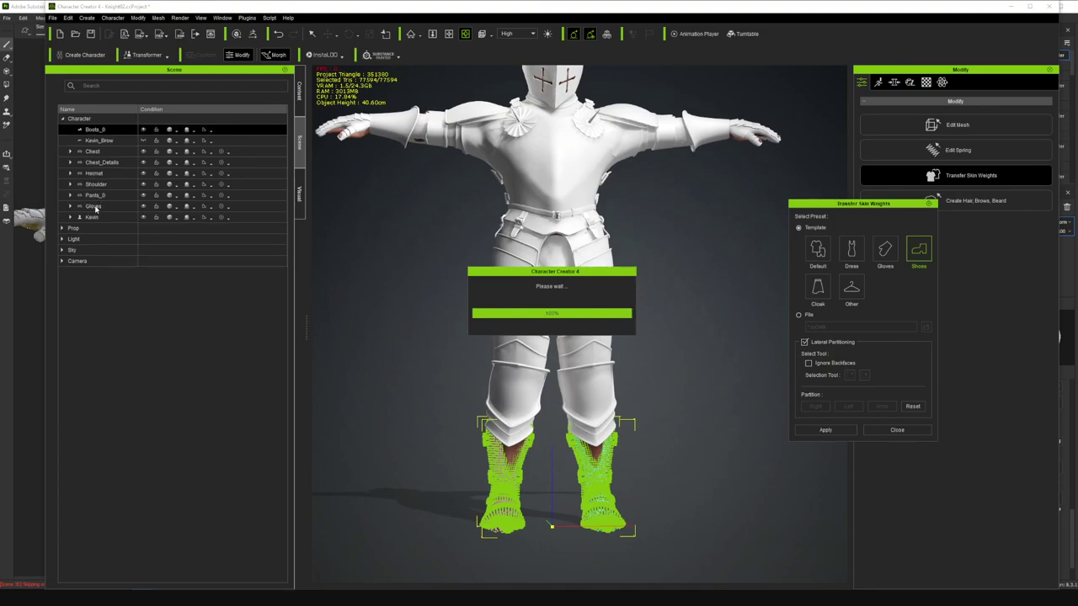
- Merge the Gloves accessory's objects and transfer skin weights to them with the Gloves template and Lateral Partitioning enabled
left_click(93, 206)
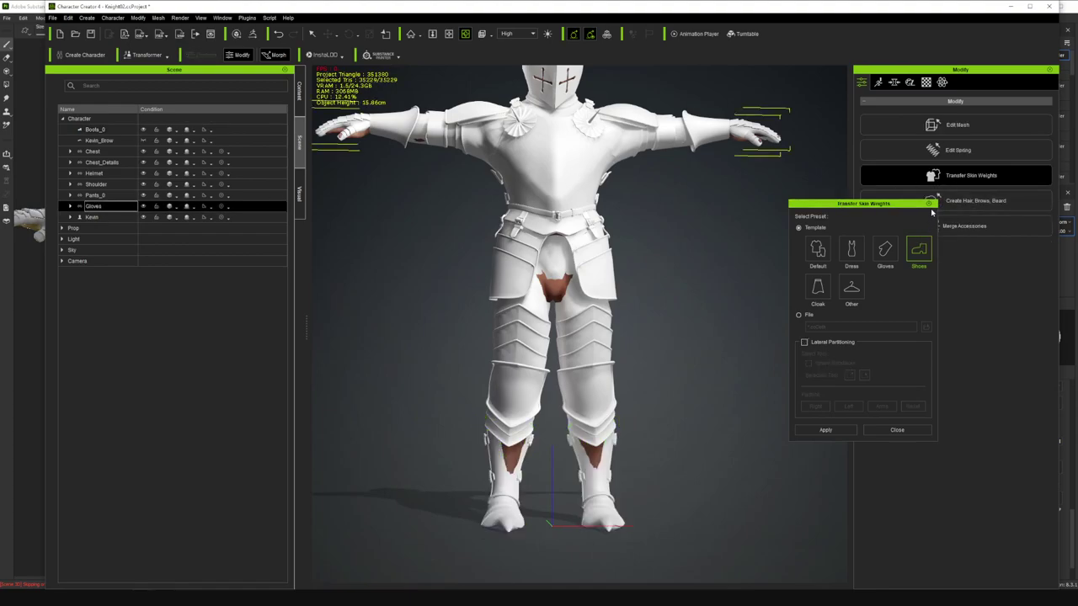
left_click(930, 203)
left_click(957, 209)
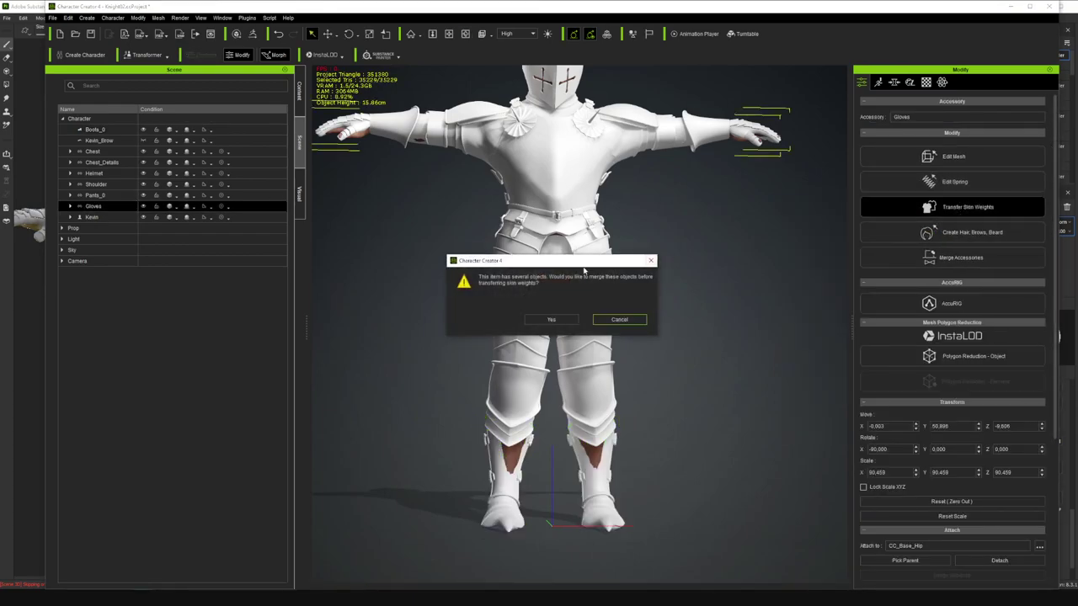
left_click(552, 318)
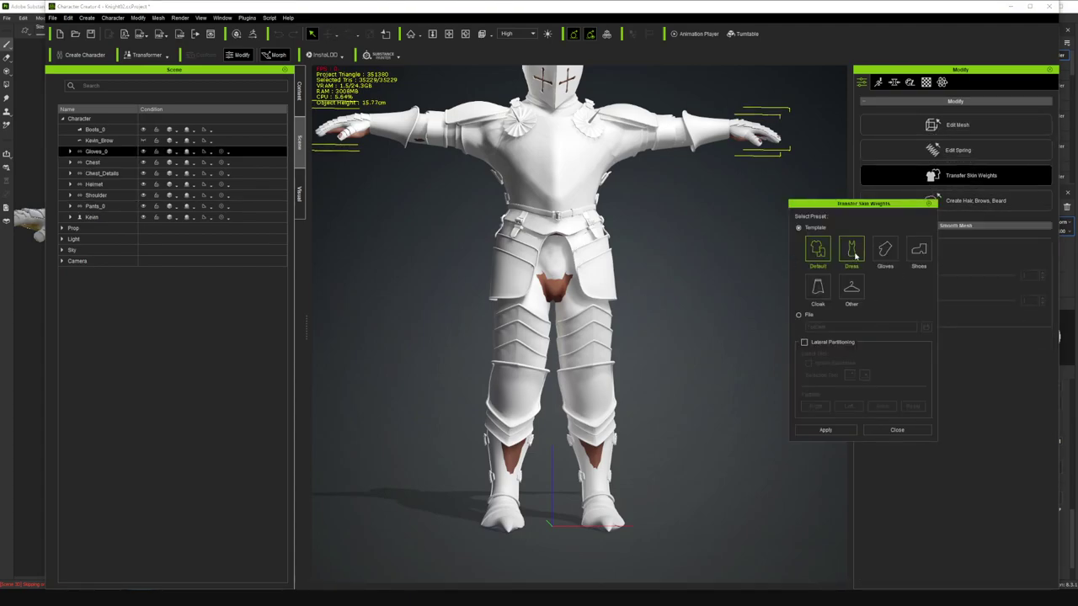
left_click(823, 341)
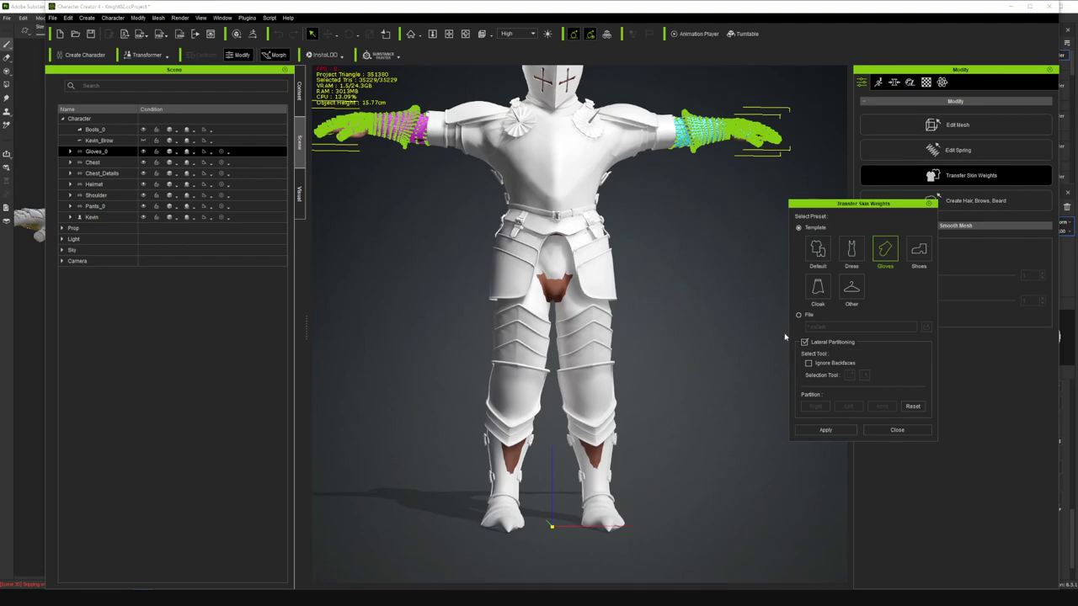
left_click(827, 429)
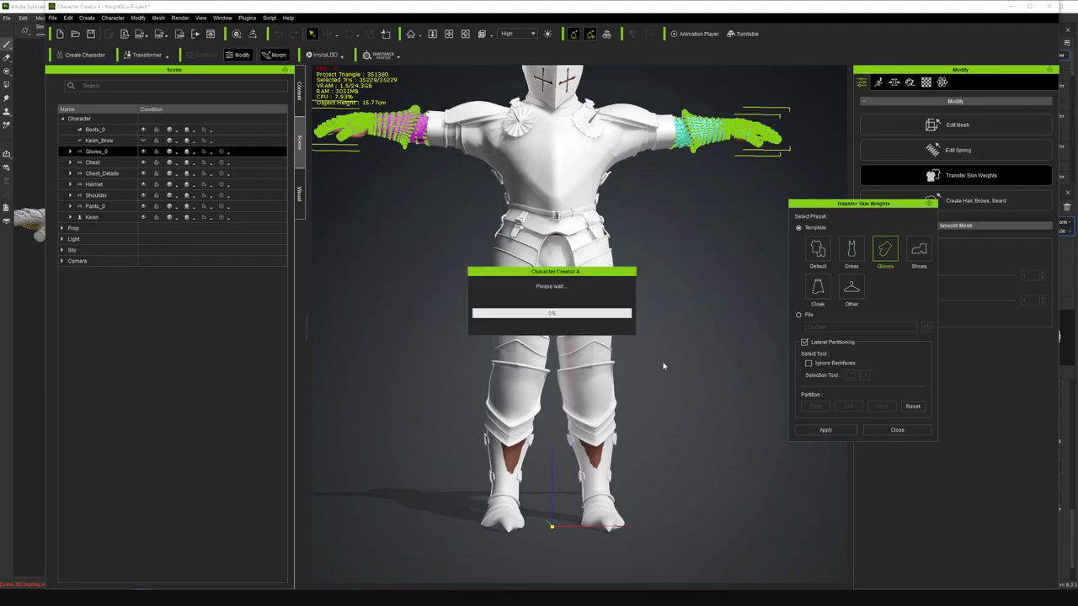
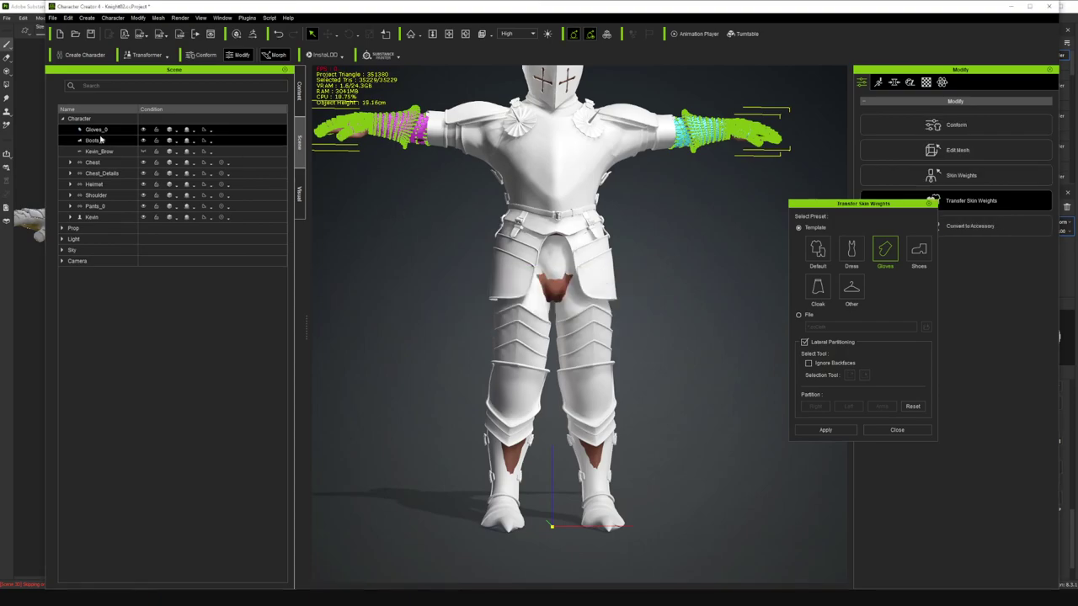
- Attach the Helmet accessory to the CC_Base_Head bone with alignment set to None
left_click(95, 183)
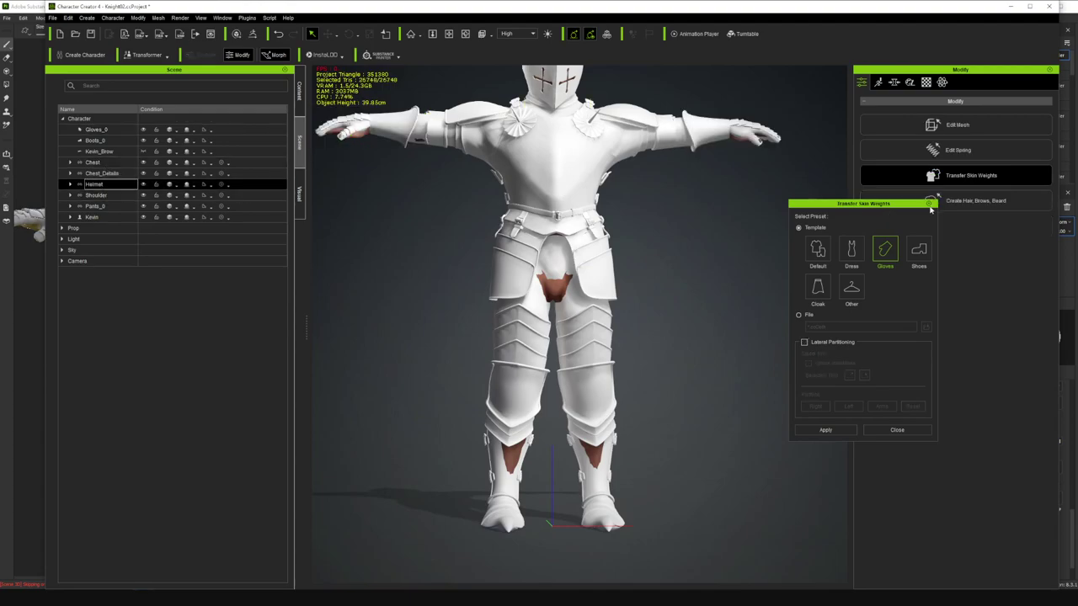
scroll(557, 179, "down", 2)
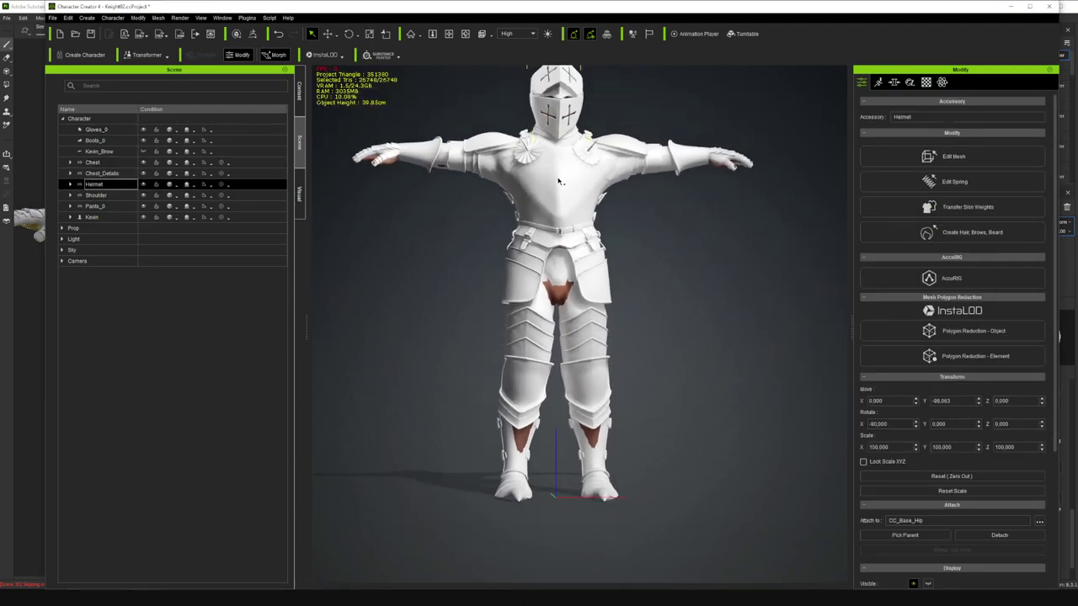
scroll(972, 323, "down", 4)
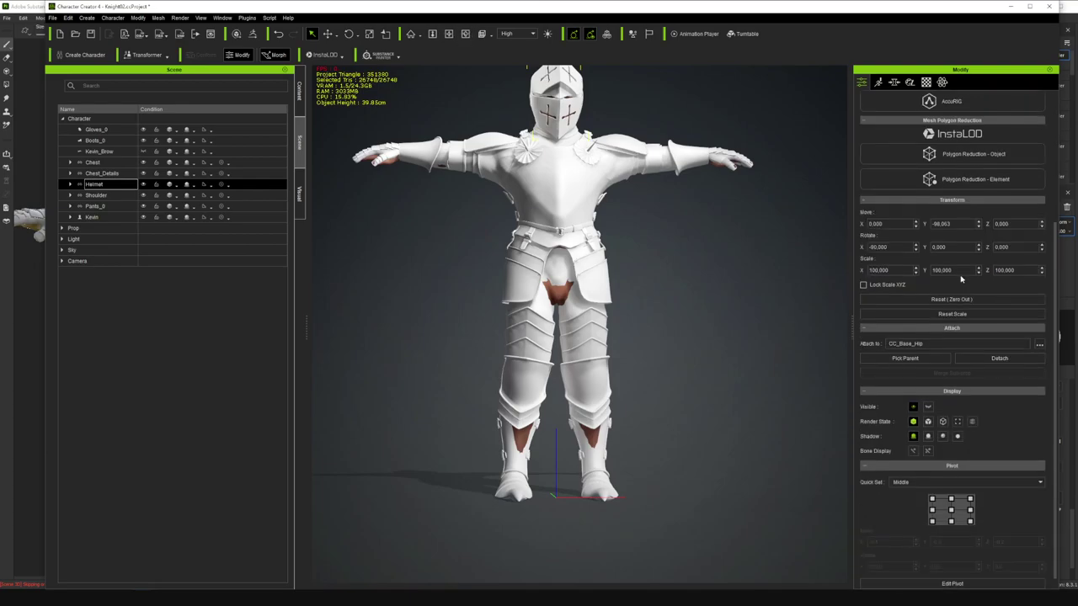
left_click(1040, 336)
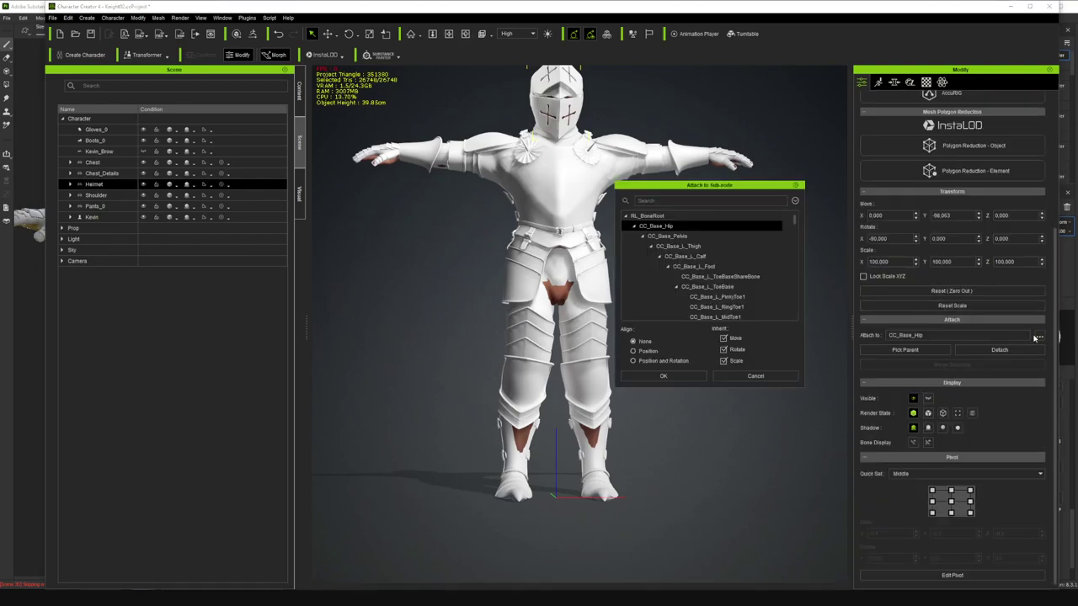
type("head")
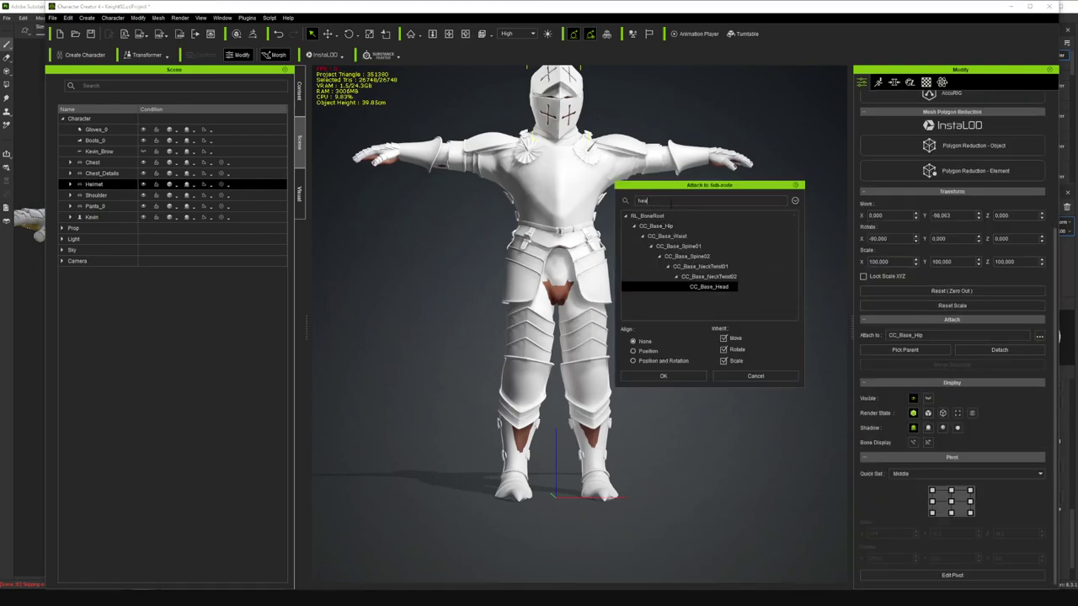
left_click(711, 286)
left_click(664, 376)
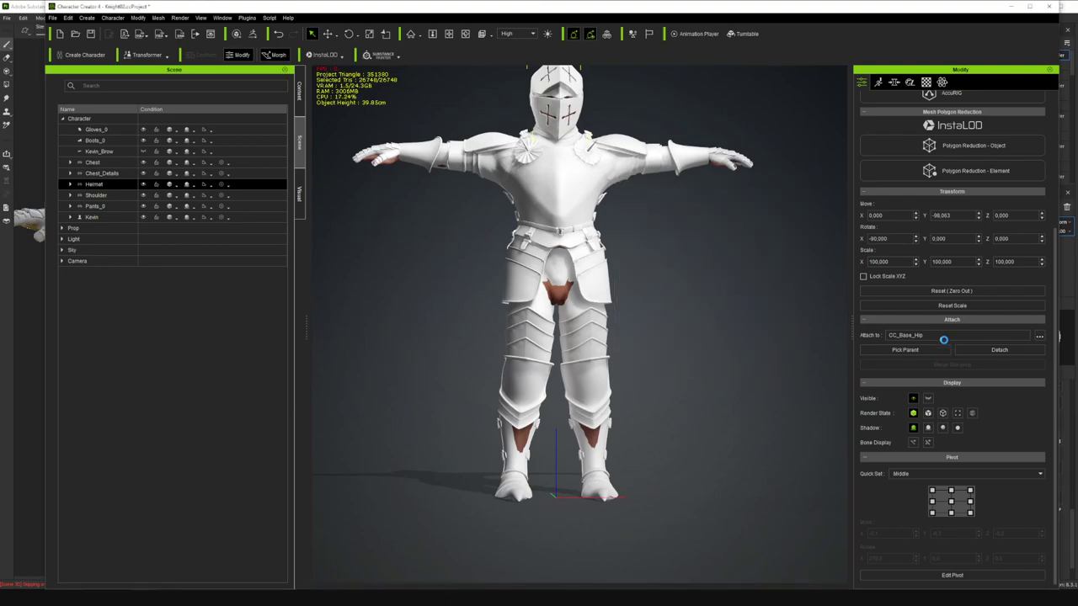
scroll(924, 290, "down", 2)
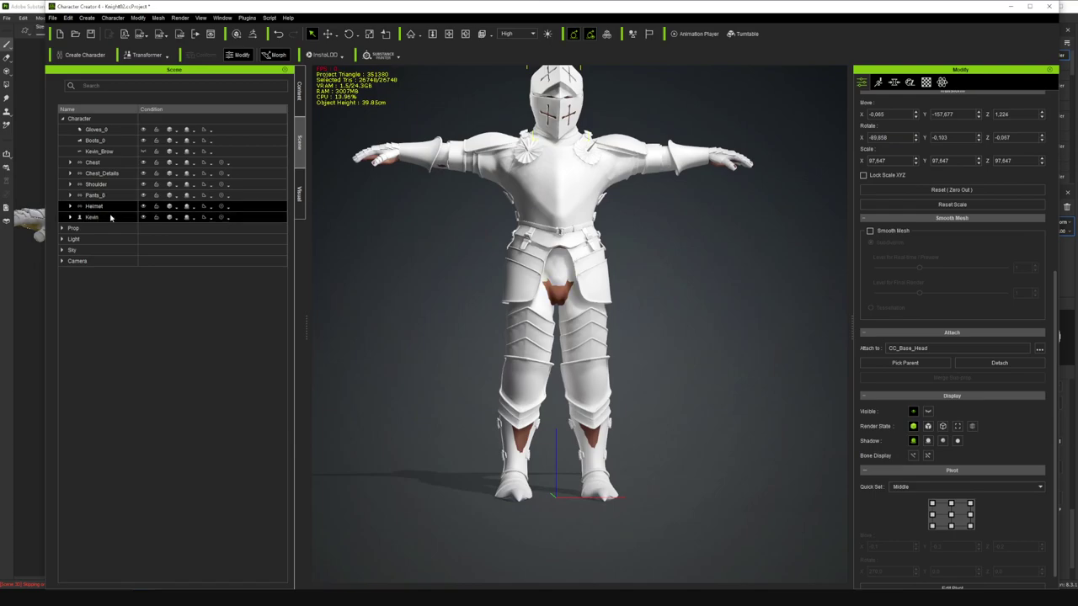
- Merge the Pants_0 accessory's objects and transfer skin weights to them with the Default template and Lateral Partitioning enabled
left_click(95, 195)
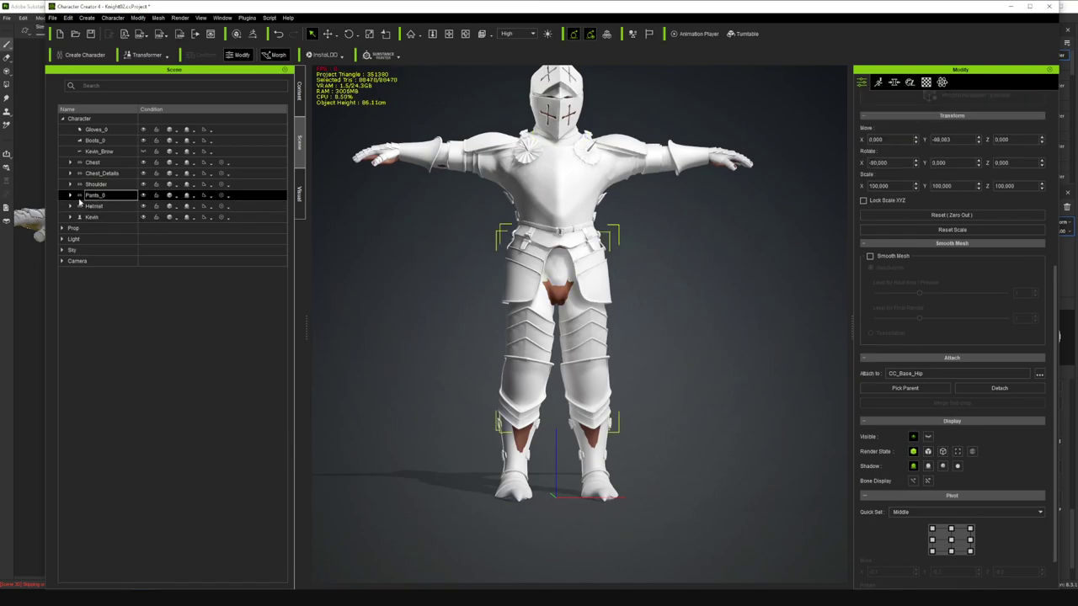
scroll(918, 285, "up", 3)
scroll(918, 285, "up", 3)
scroll(922, 269, "down", 6)
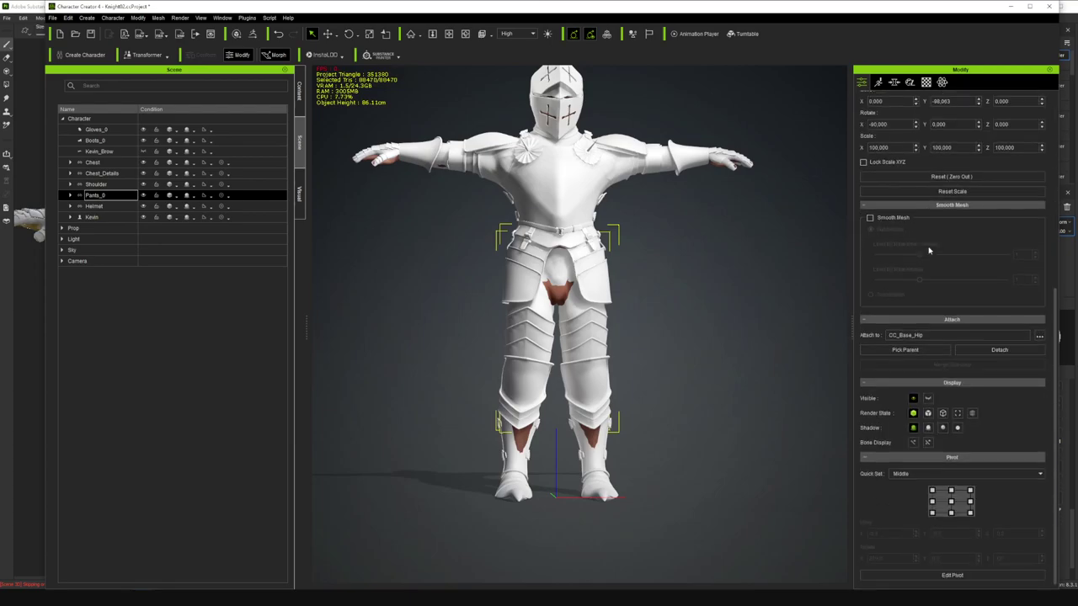
scroll(914, 202, "up", 6)
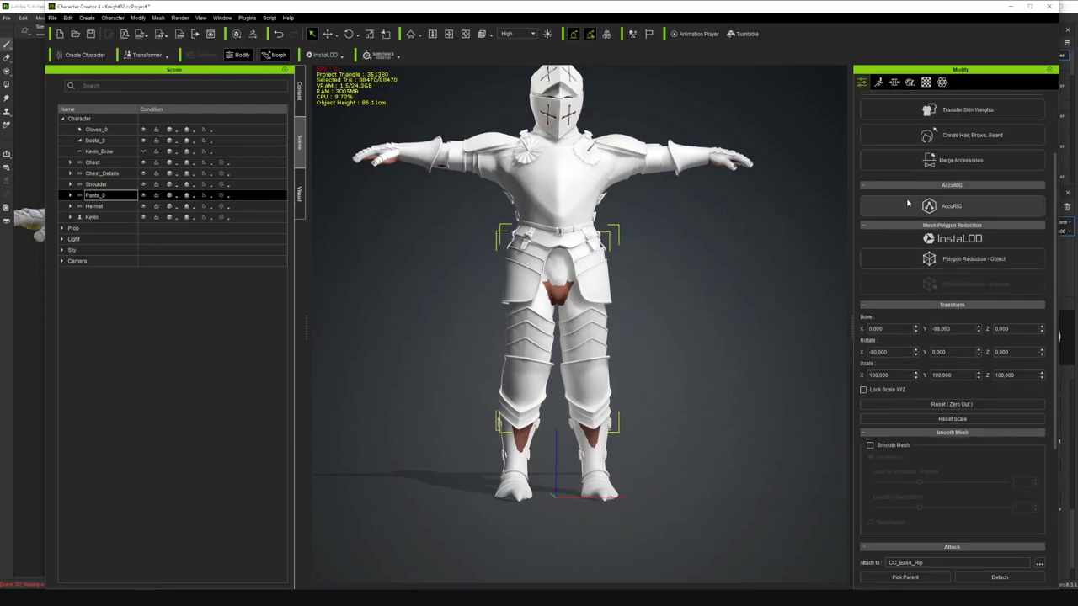
left_click(937, 208)
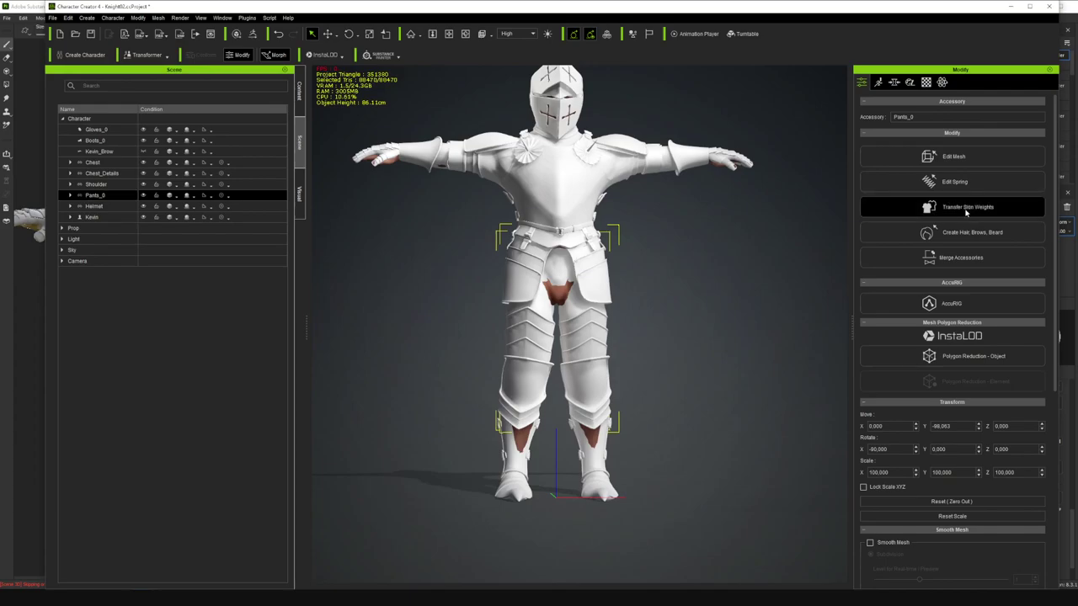
left_click(569, 320)
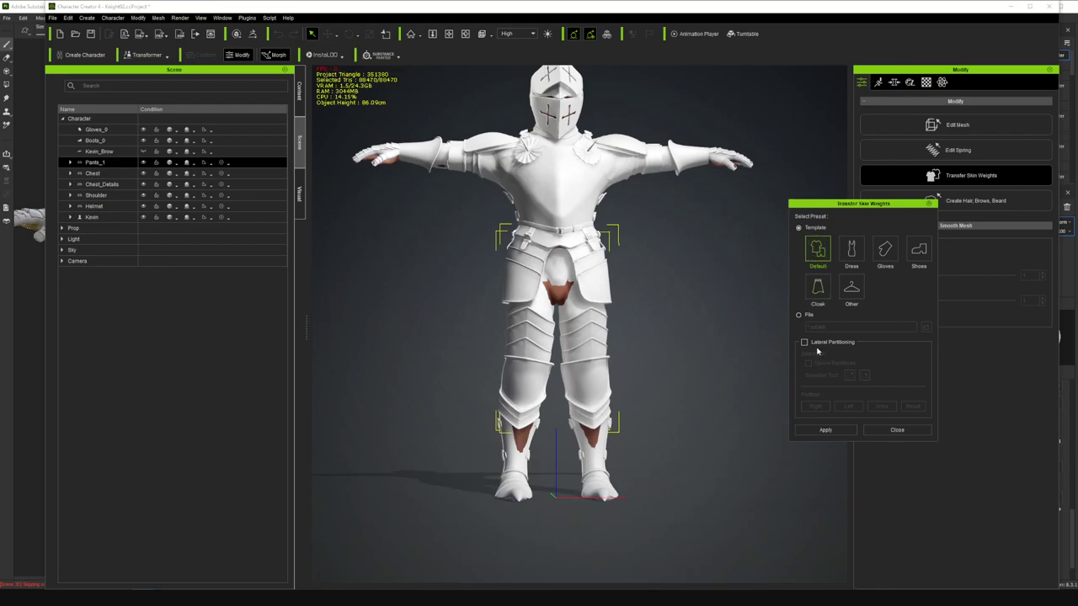
left_click(816, 345)
left_click(825, 429)
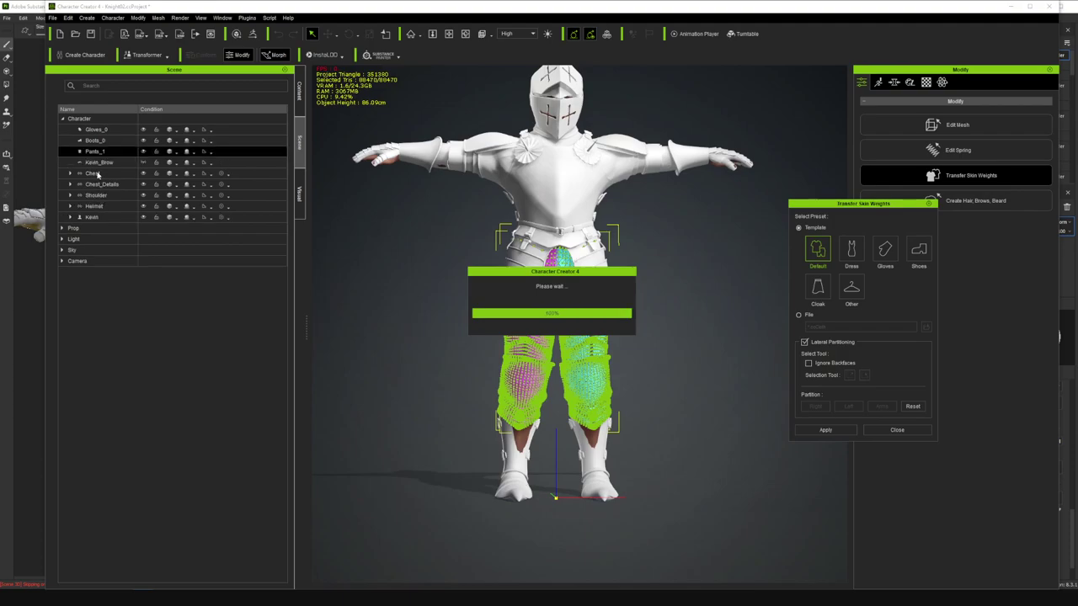
left_click(98, 173)
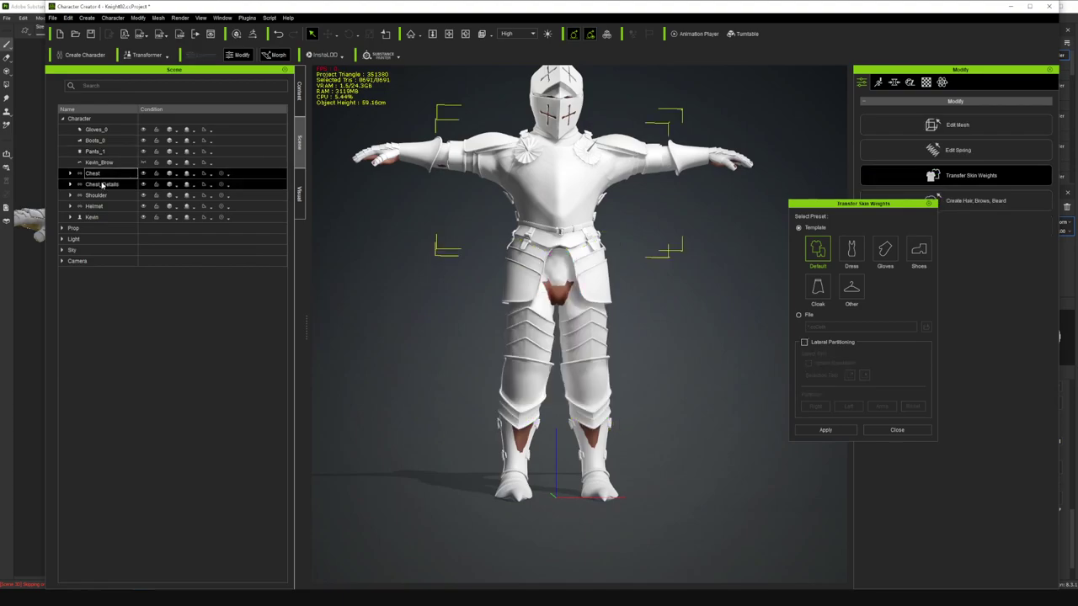
left_click(102, 184)
left_click(99, 173, "ctrl")
left_click(98, 175)
left_click(102, 186, "ctrl")
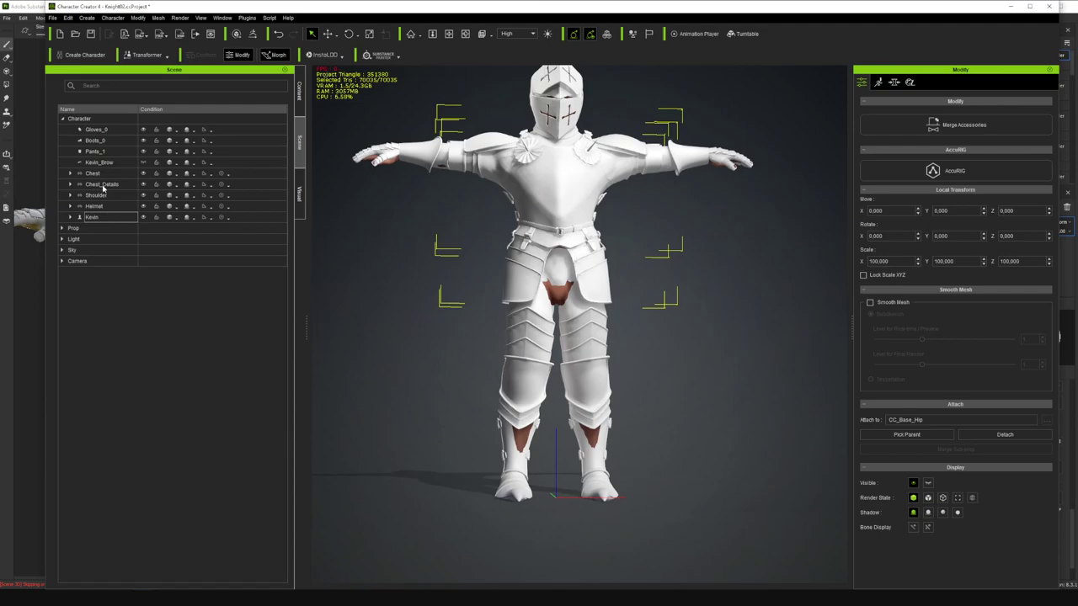
left_click(103, 186)
left_click(96, 175, "ctrl")
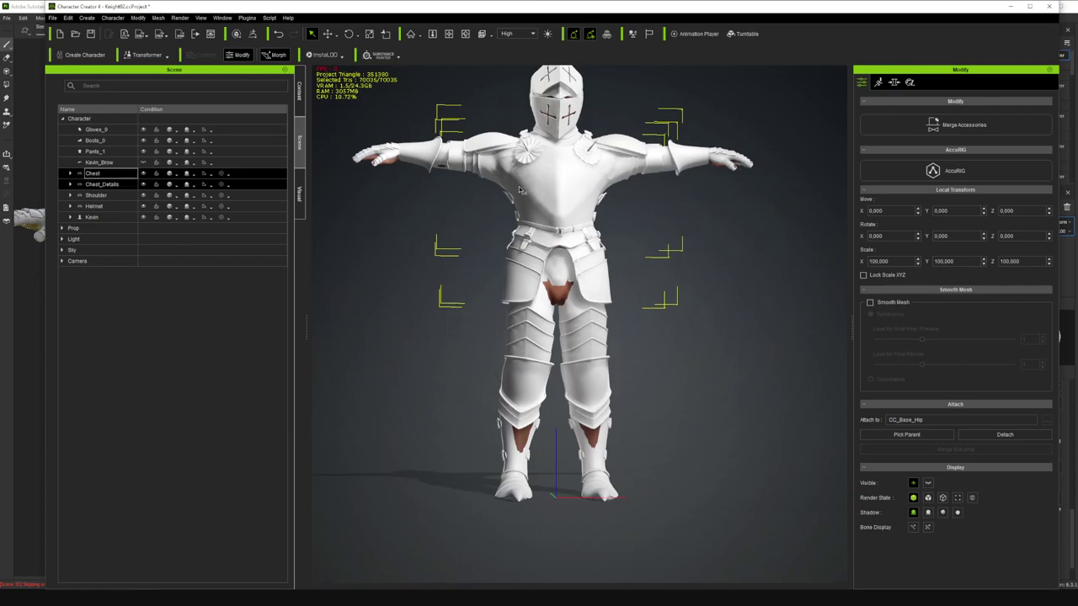
- Transfer skin weights to the Chest accessory with the Default template and Lateral Partitioning enabled
left_click(94, 173)
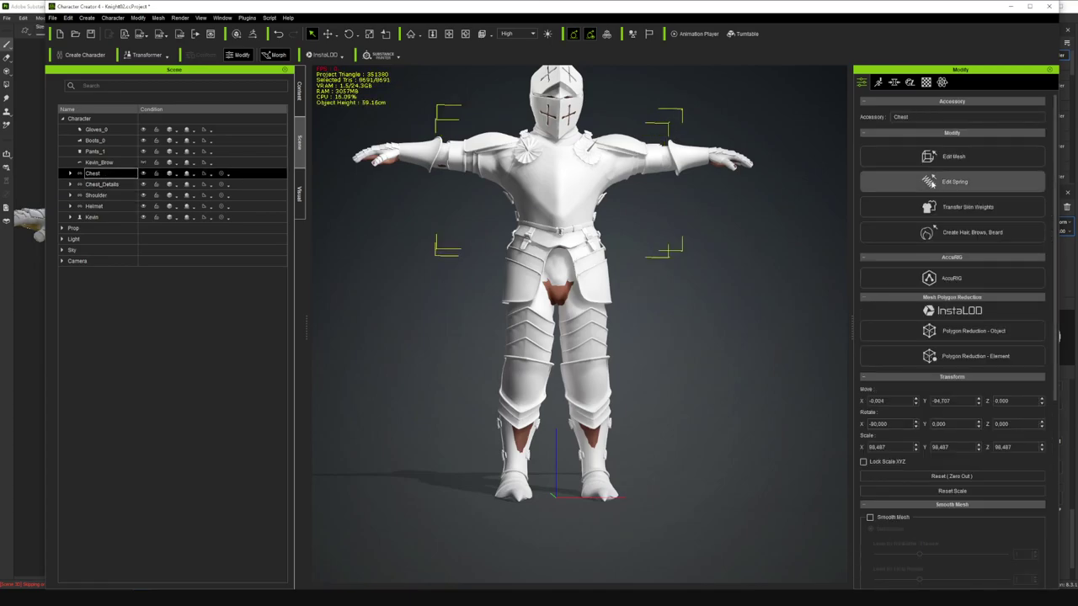
left_click(970, 216)
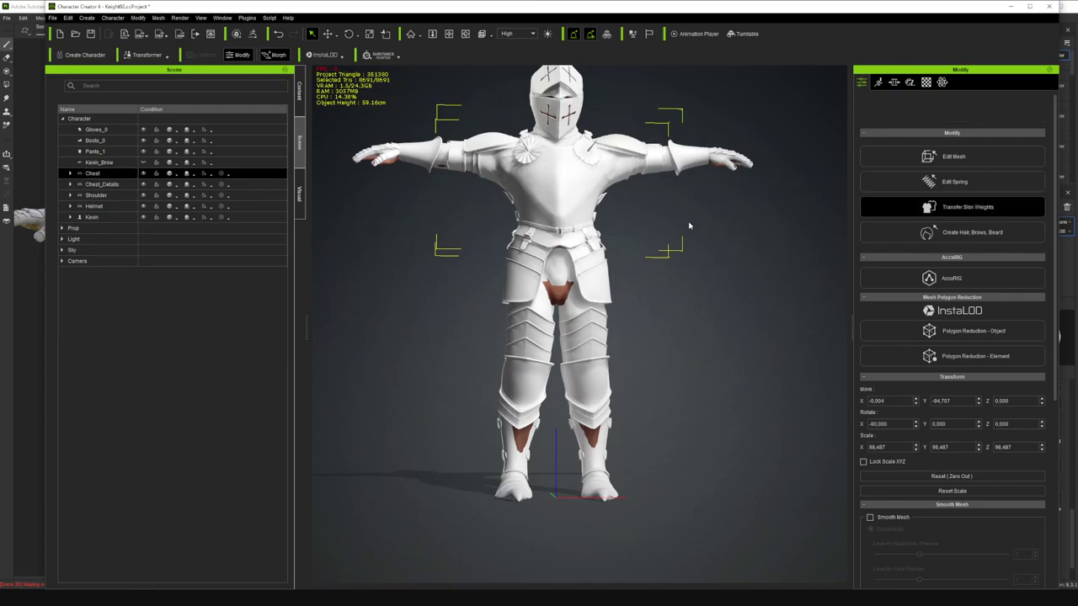
left_click(804, 343)
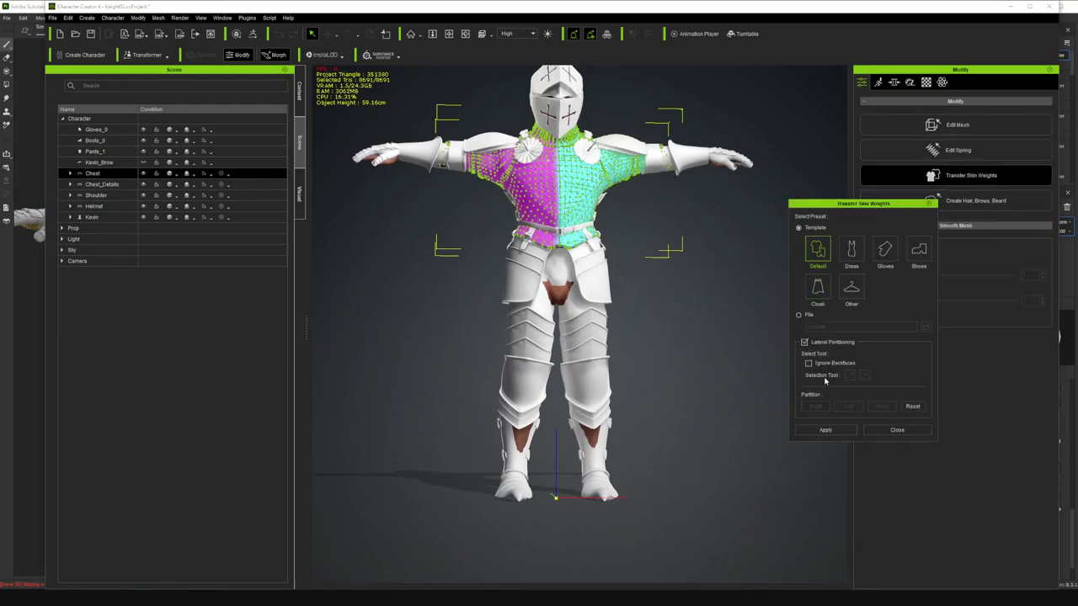
left_click(825, 430)
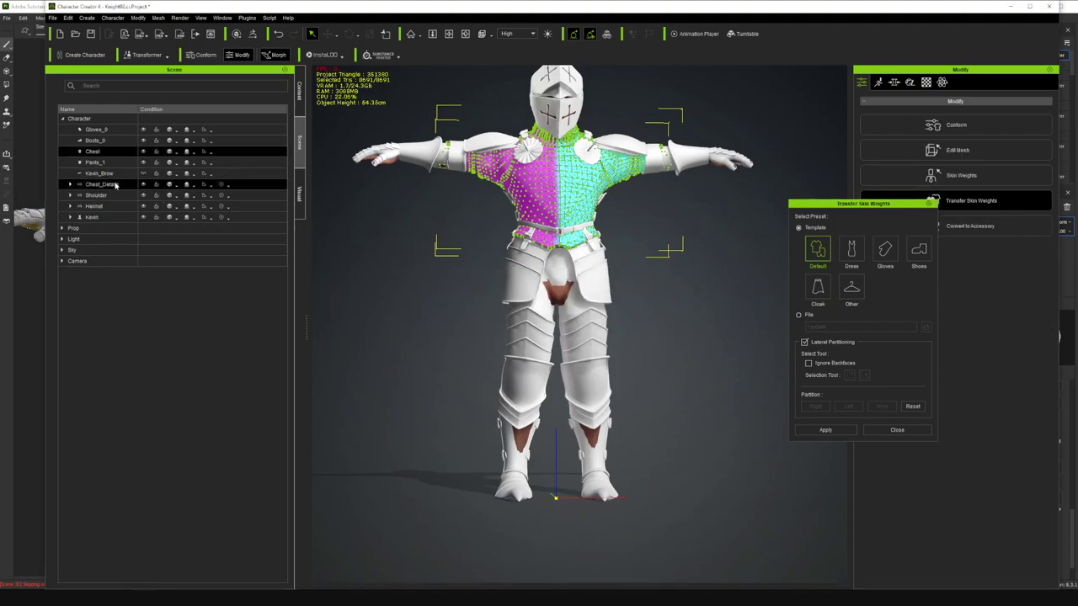
left_click(928, 204)
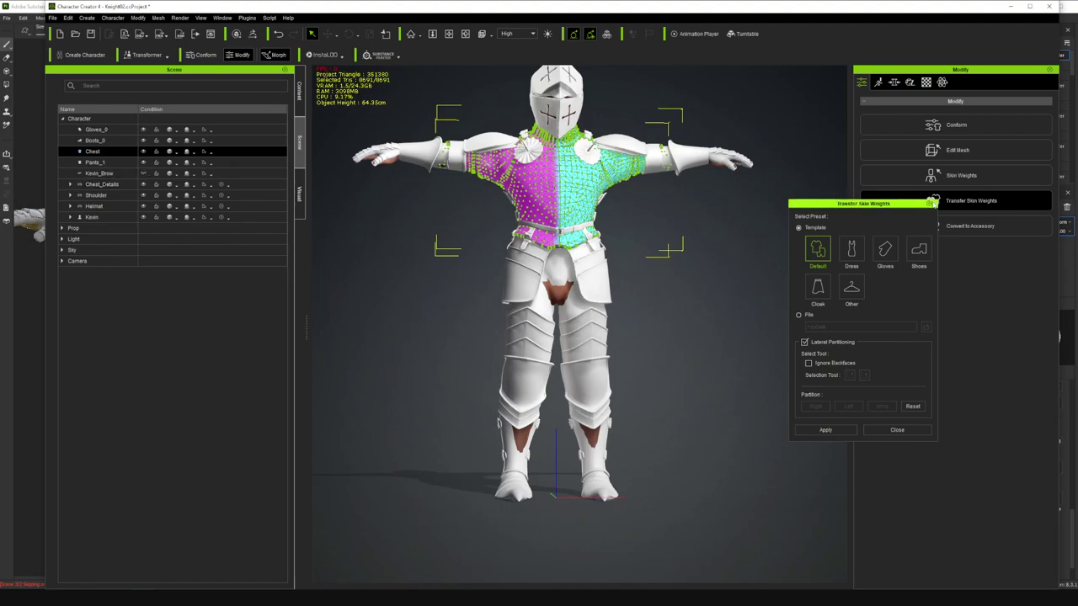
- Transfer skin weights to the Shoulder accessory using the Default template and Lateral Partitioning
left_click(93, 184)
left_click(100, 195)
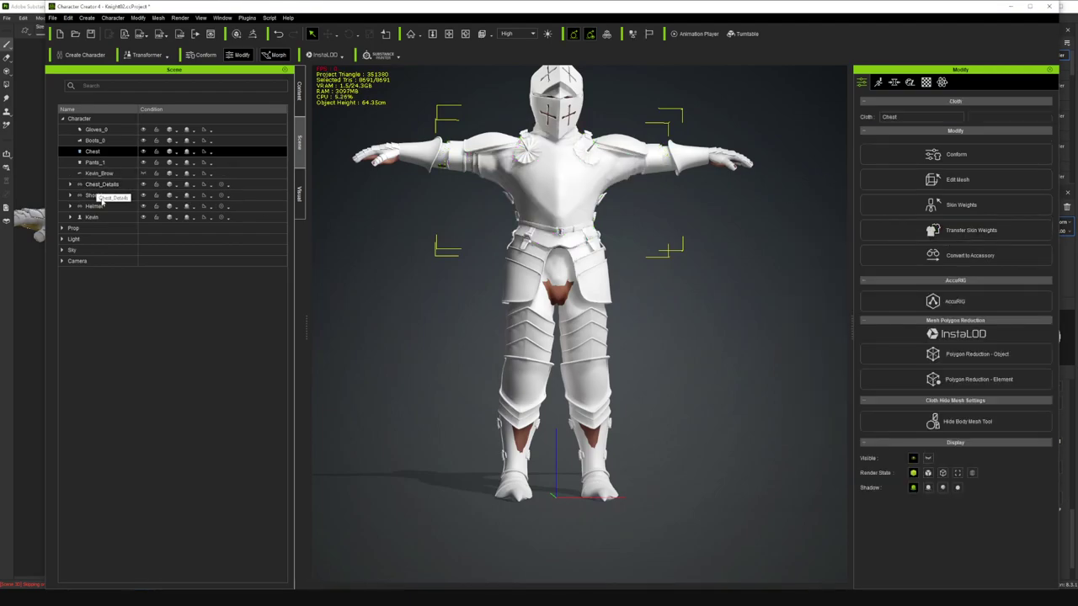
left_click(967, 207)
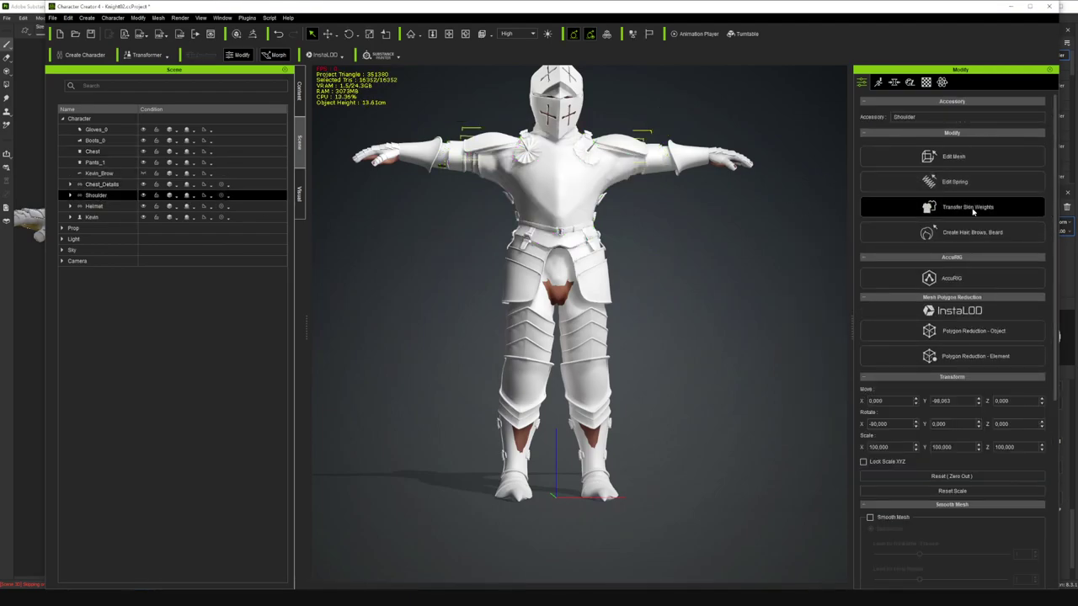
left_click(804, 342)
left_click(835, 431)
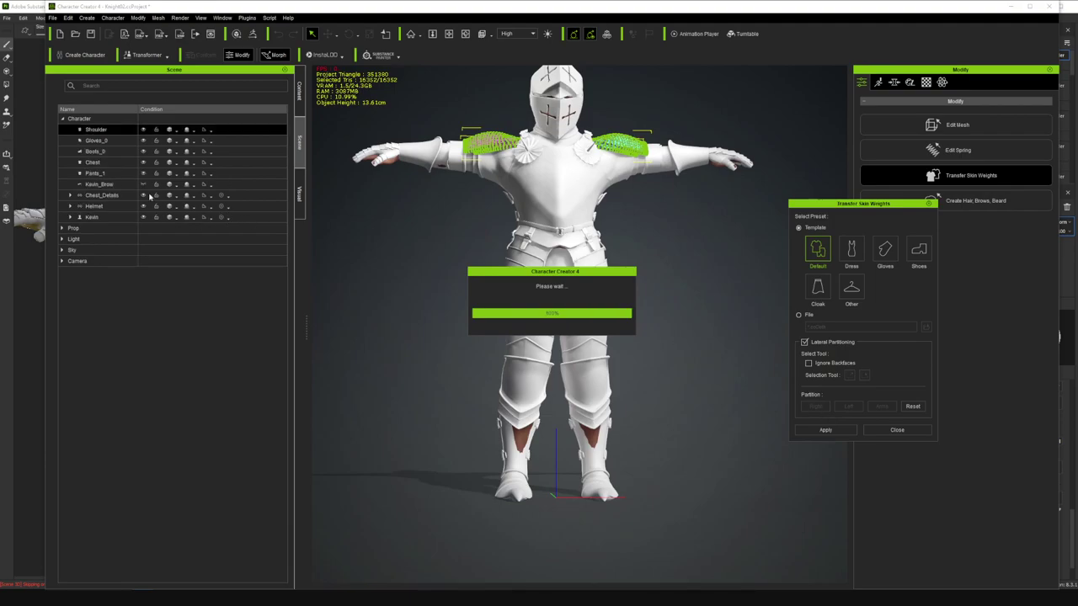
- Transfer skin weights to the Chest_Details accessory with the Default template and Lateral Partitioning enabled, and close the transfer settings
left_click(106, 197)
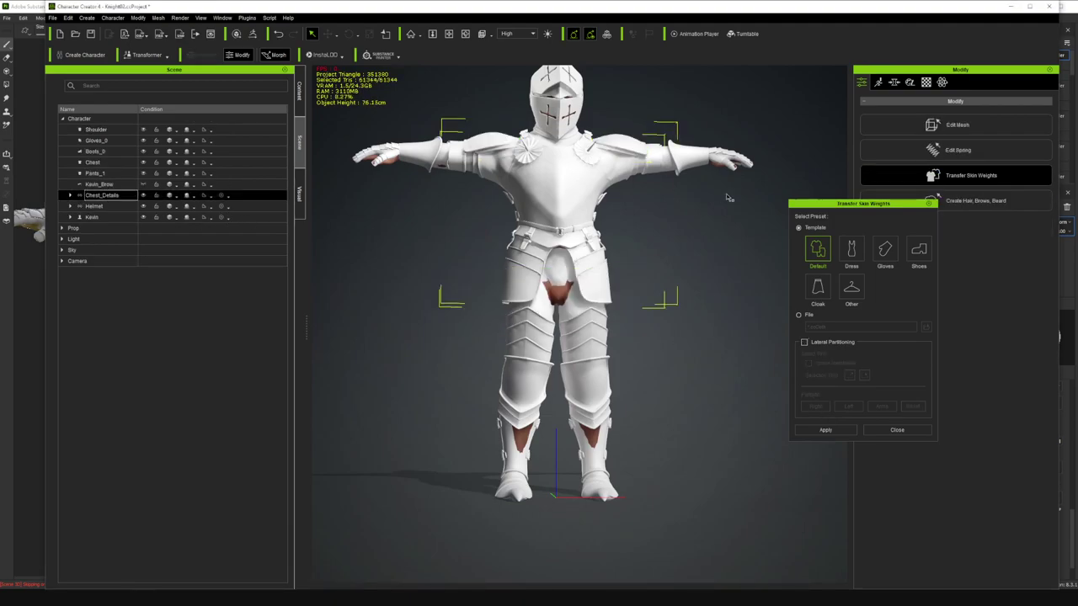
left_click(930, 179)
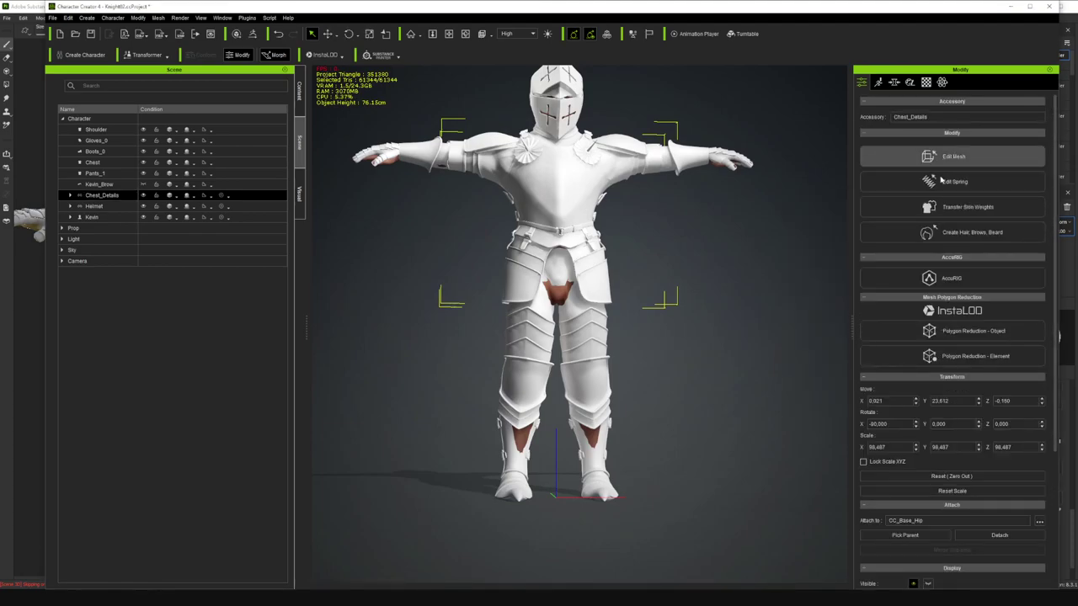
left_click(949, 208)
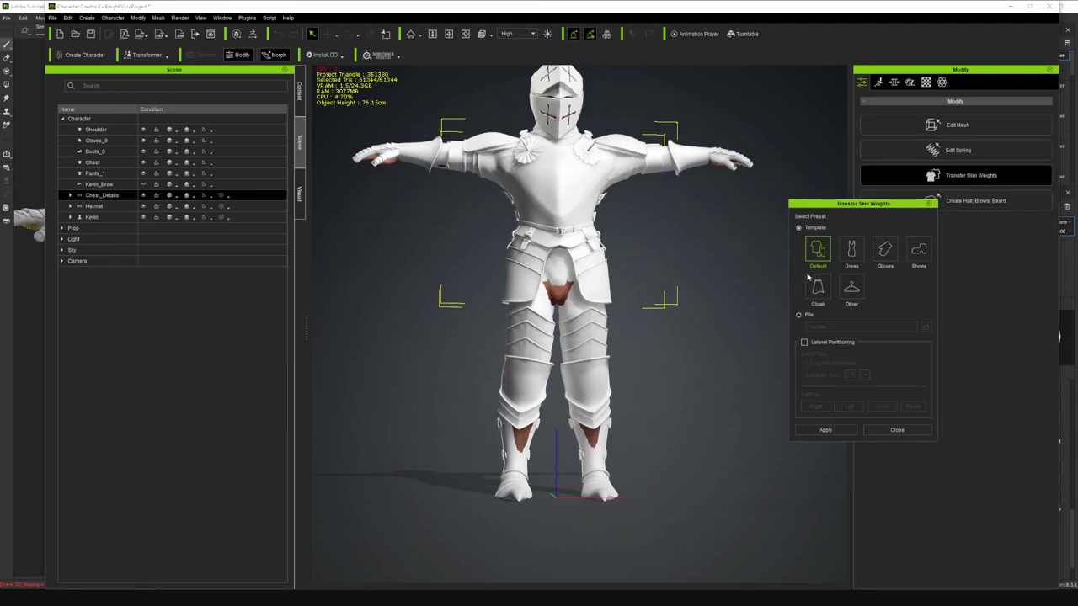
left_click(813, 342)
left_click(825, 429)
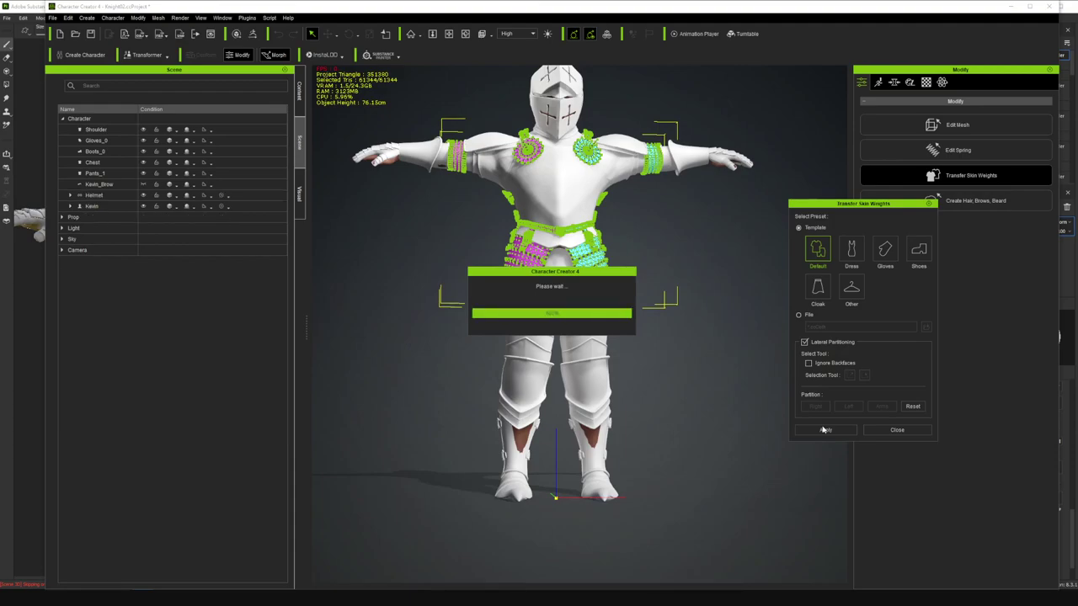
left_click(914, 431)
- Load the male Walk_M motion onto the character in the Animation Player
left_click(300, 91)
left_click(300, 139)
left_click(97, 218)
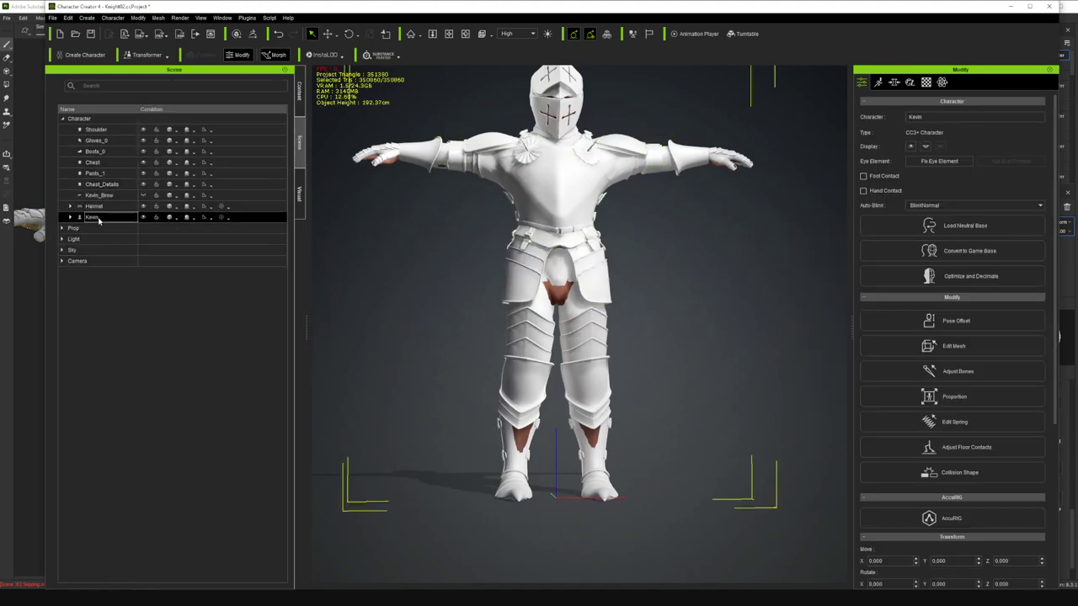
left_click(698, 33)
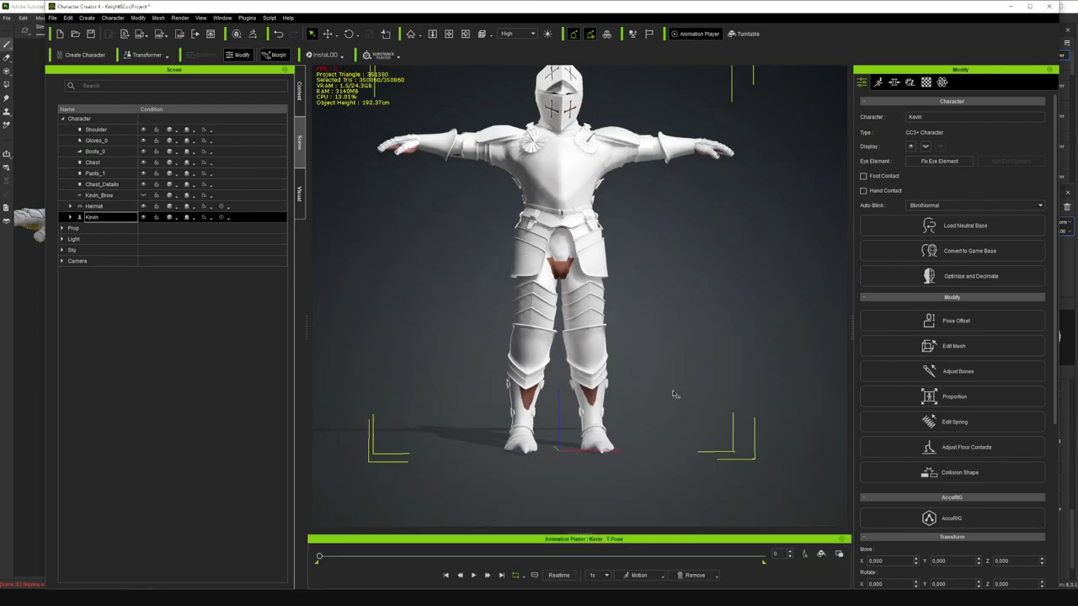
left_click(662, 576)
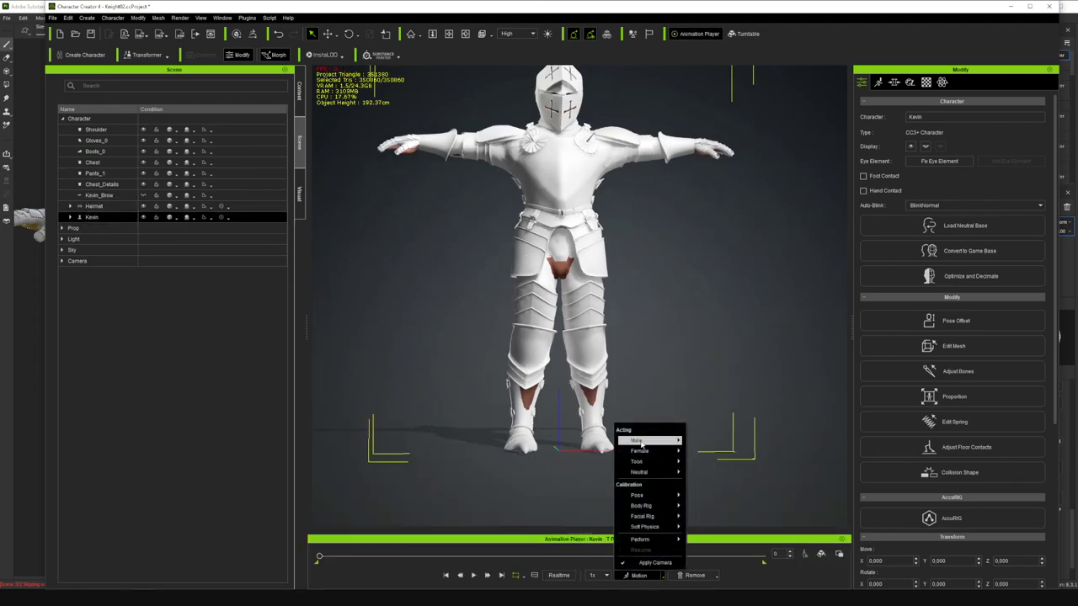
mouse_move(642, 443)
left_click(714, 476)
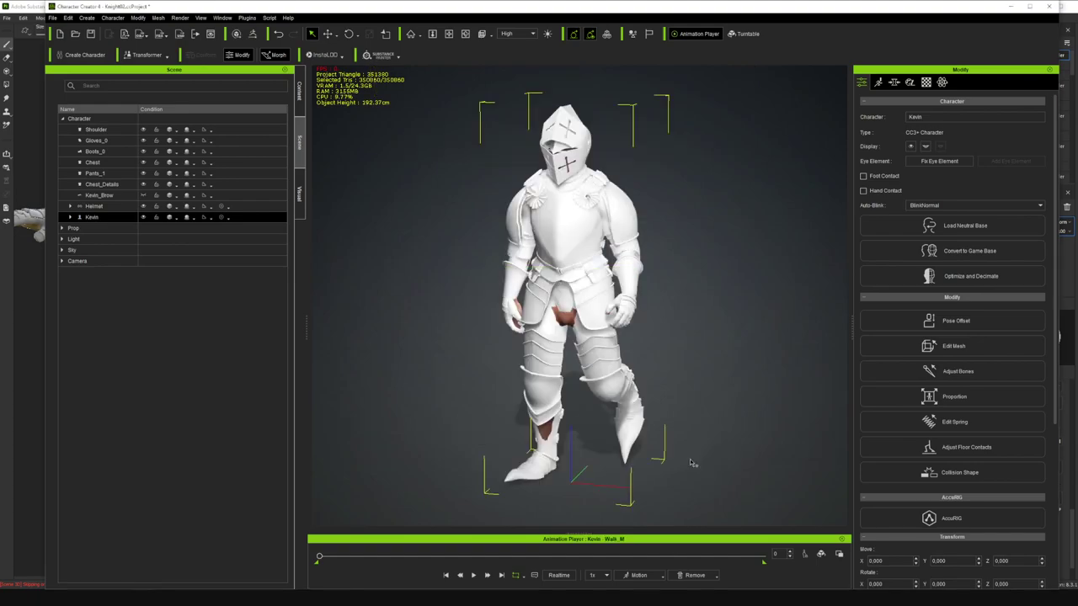
- Play the walk motion and examine how the armour follows the body from the front, side and close up, and stop playback
left_click(473, 576)
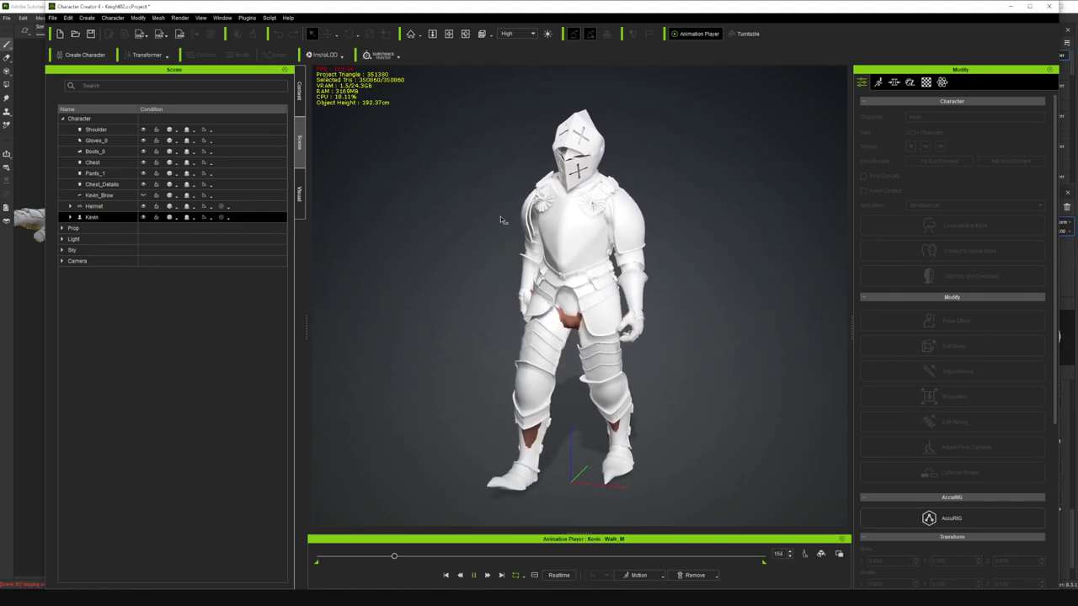
left_click_drag(463, 305, 363, 290)
scroll(560, 320, "up", 10)
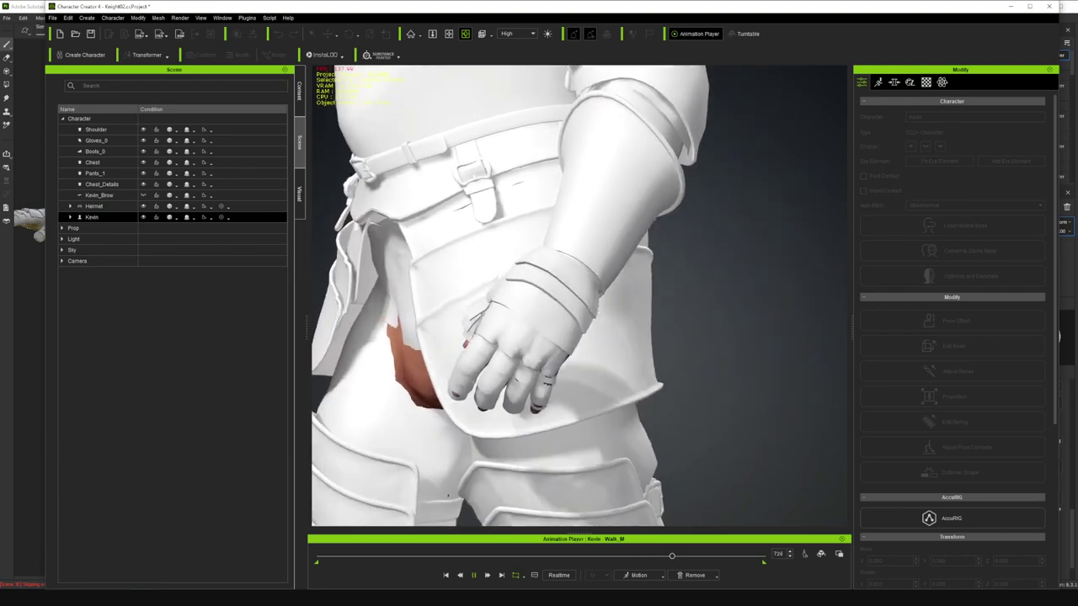
scroll(443, 244, "down", 10)
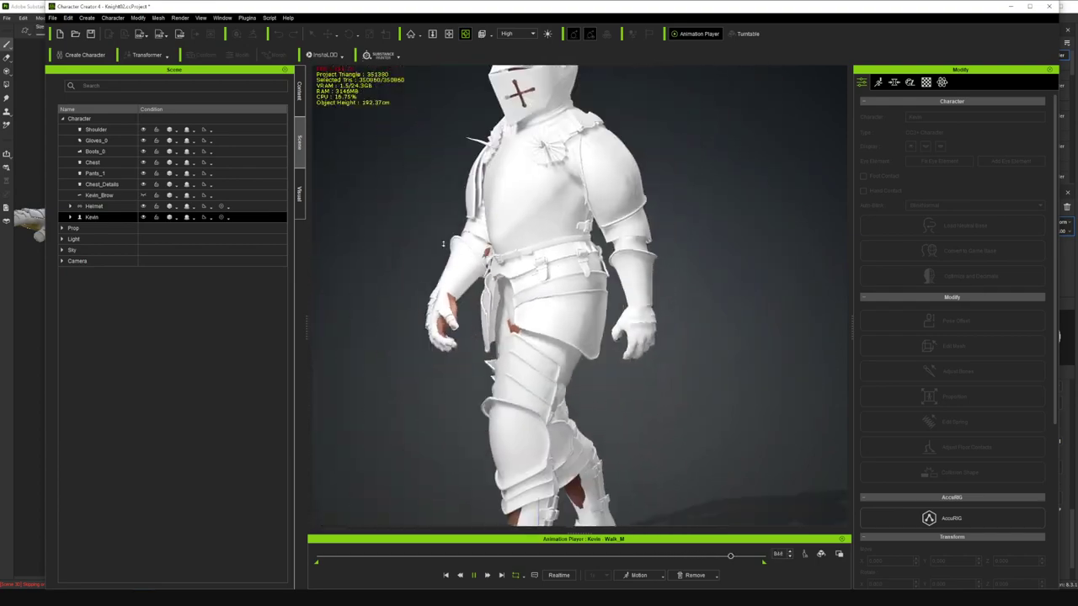
scroll(443, 244, "down", 10)
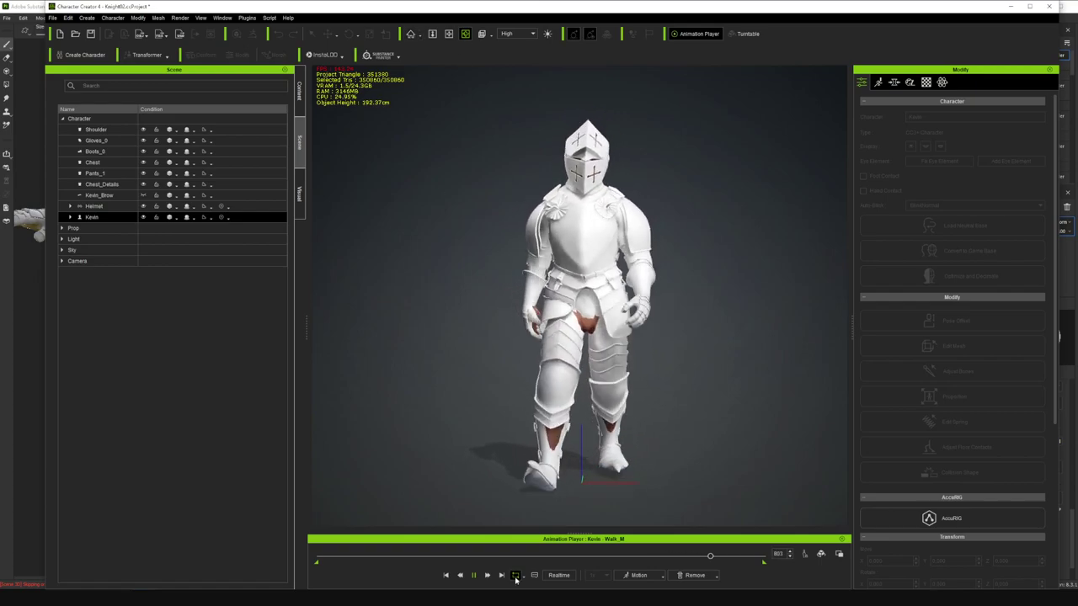
left_click(474, 576)
- Hide both hands of the body mesh under Gloves_0 with the Hide Body Mesh tool's Basic groups
left_click(117, 130)
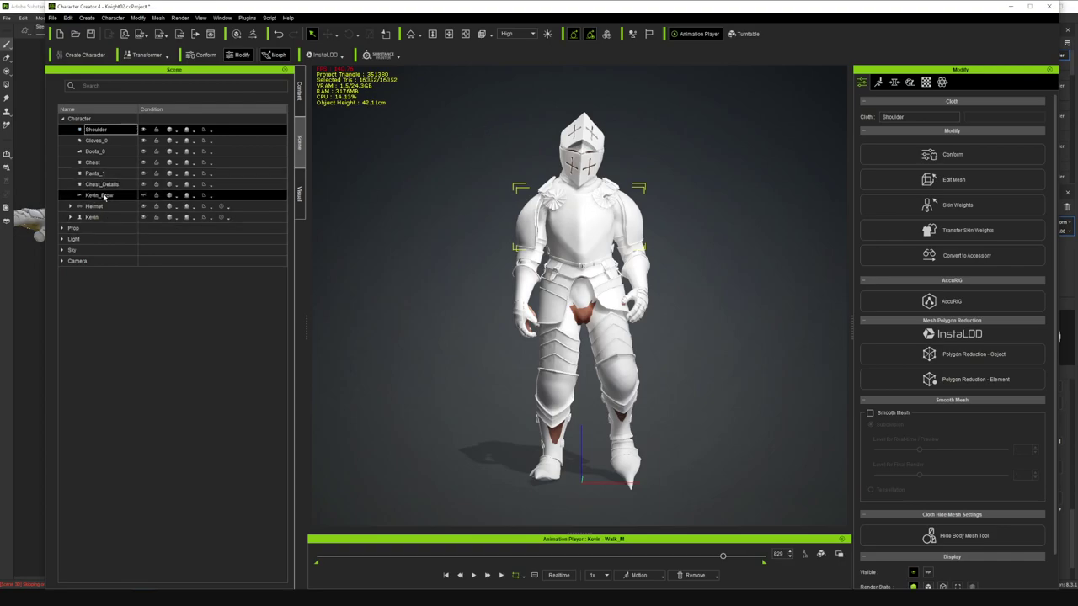
left_click(105, 141)
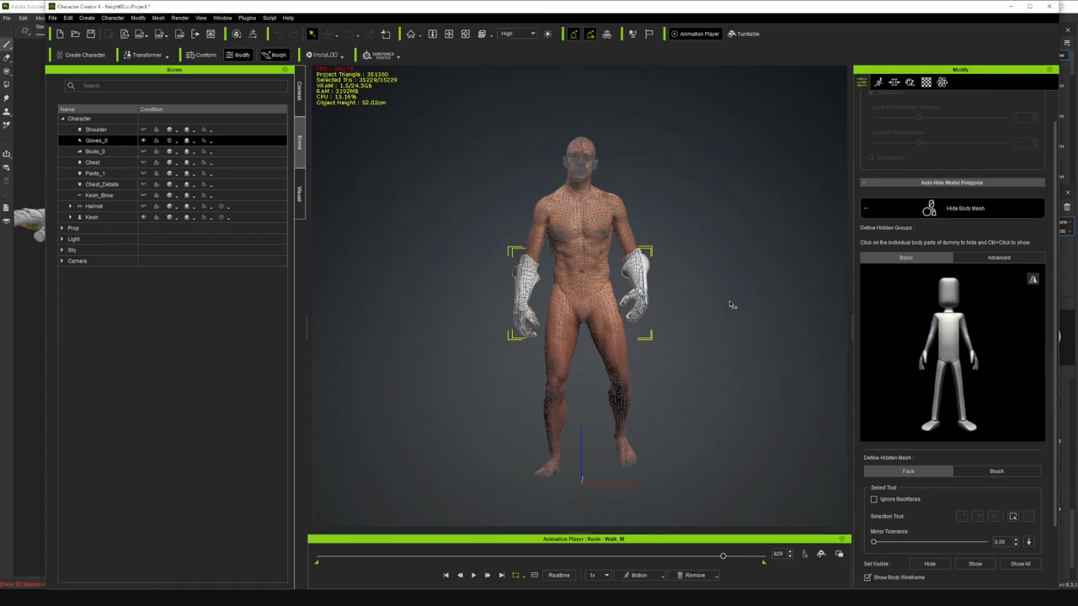
scroll(674, 320, "up", 5)
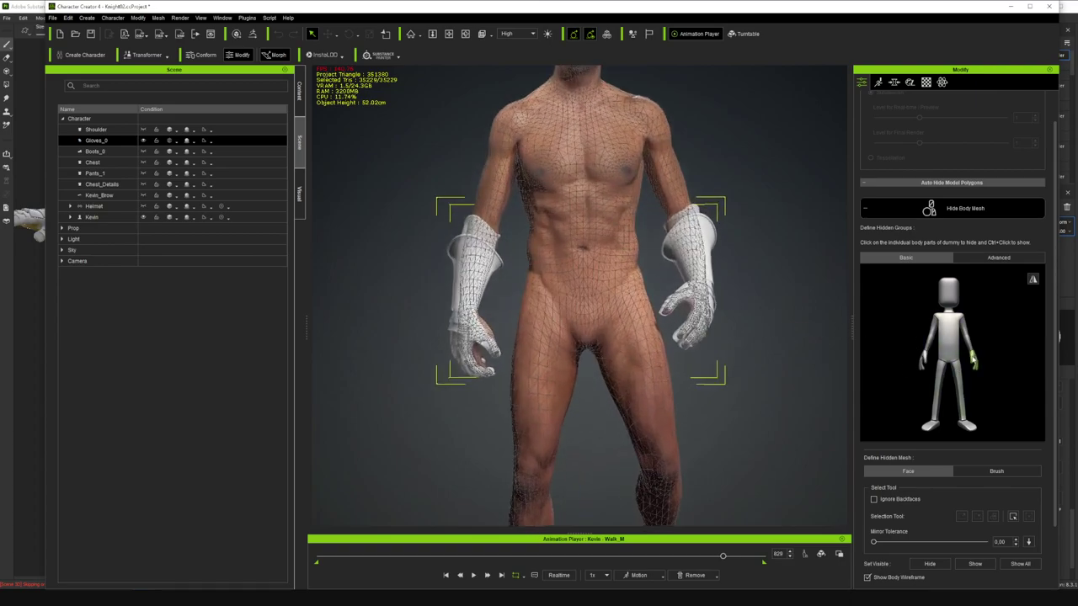
left_click(974, 357)
left_click(924, 362)
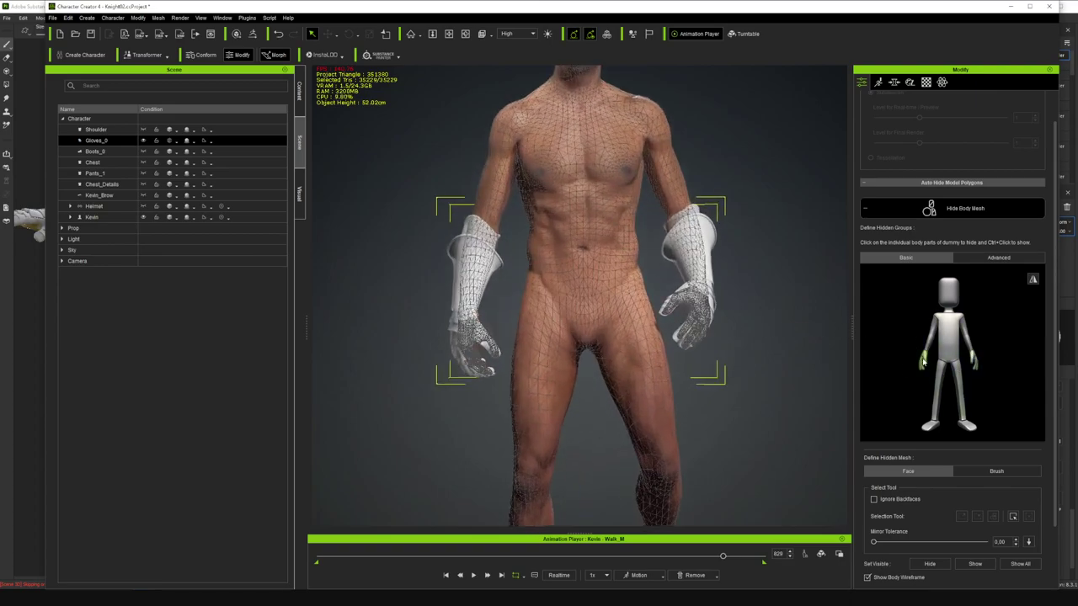
- Hide the lower forearm and wrist segments of both arms under Gloves_0 using the Hide Body Mesh tool's Advanced groups
left_click(981, 258)
left_click(972, 351)
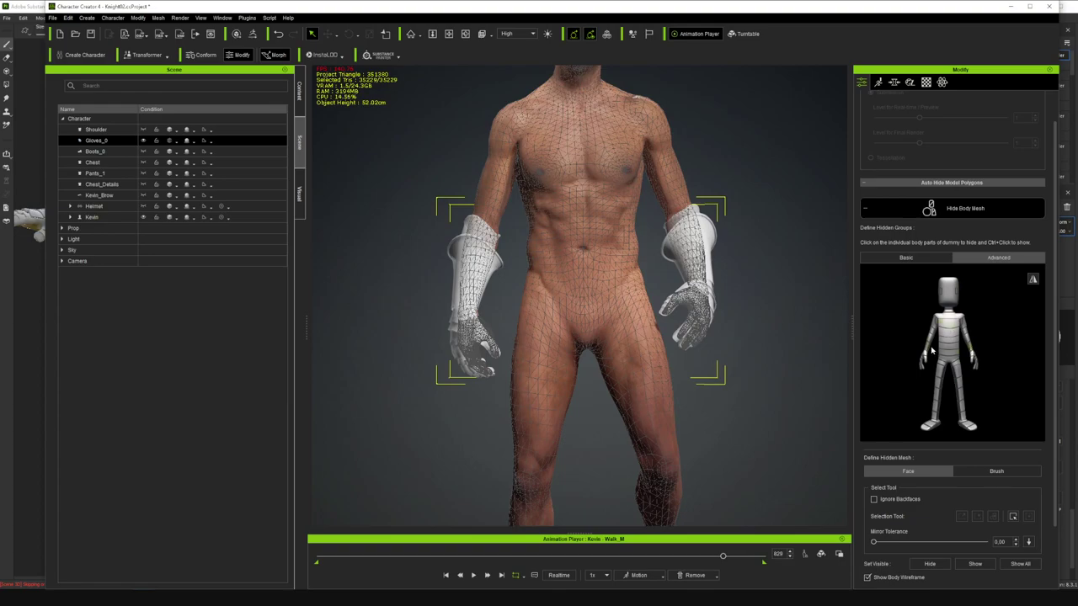
left_click(930, 352)
left_click(925, 357)
left_click(975, 358)
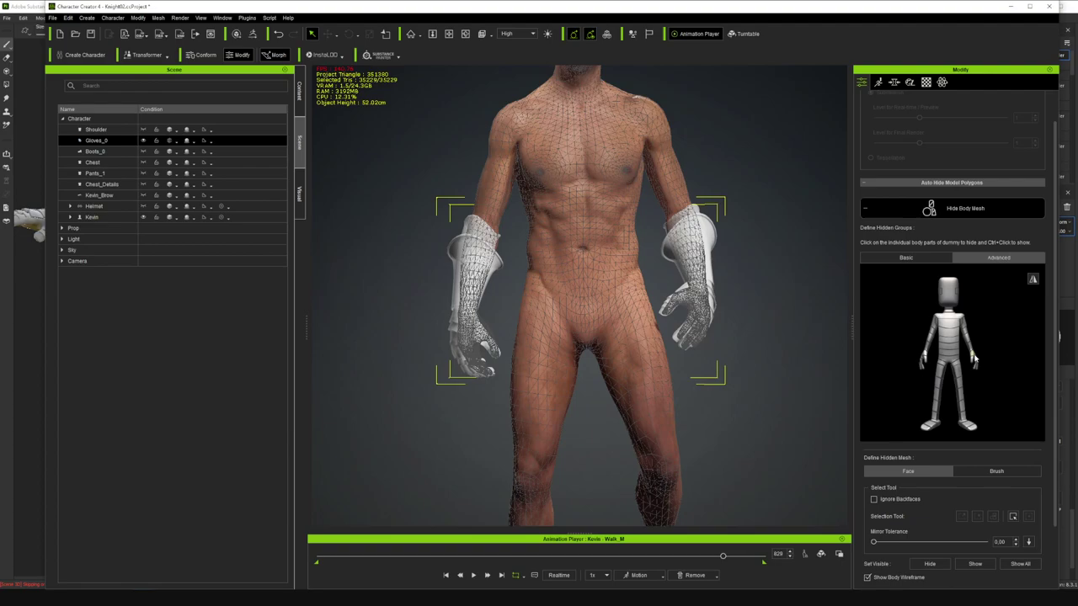
- Hide the lower shin segments of both legs under Boots_0 with the Hide Body Mesh tool's Advanced groups
left_click(973, 211)
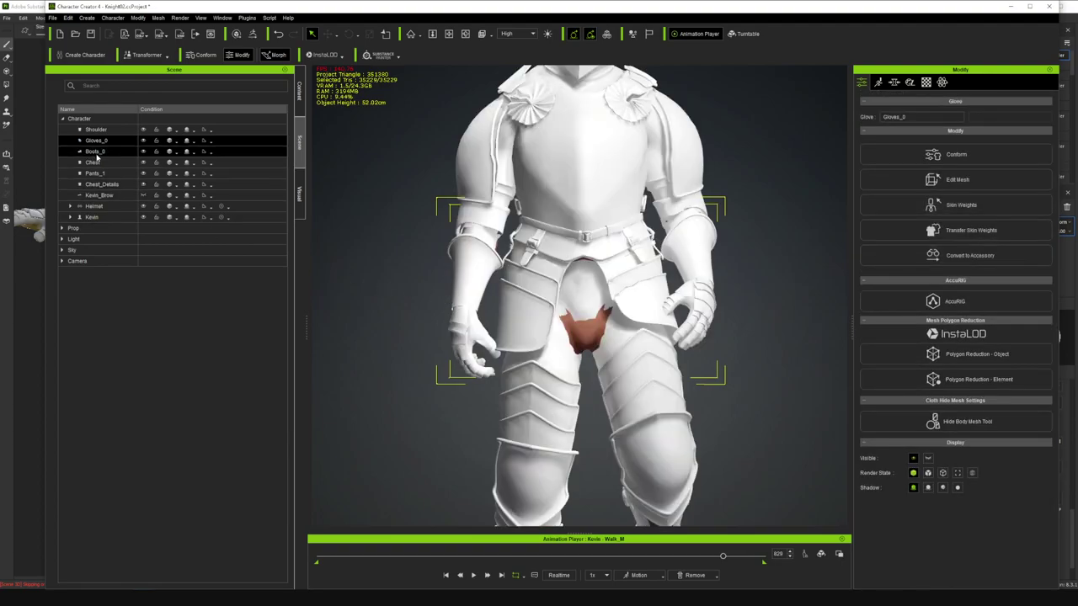
left_click(94, 152)
scroll(581, 295, "down", 3)
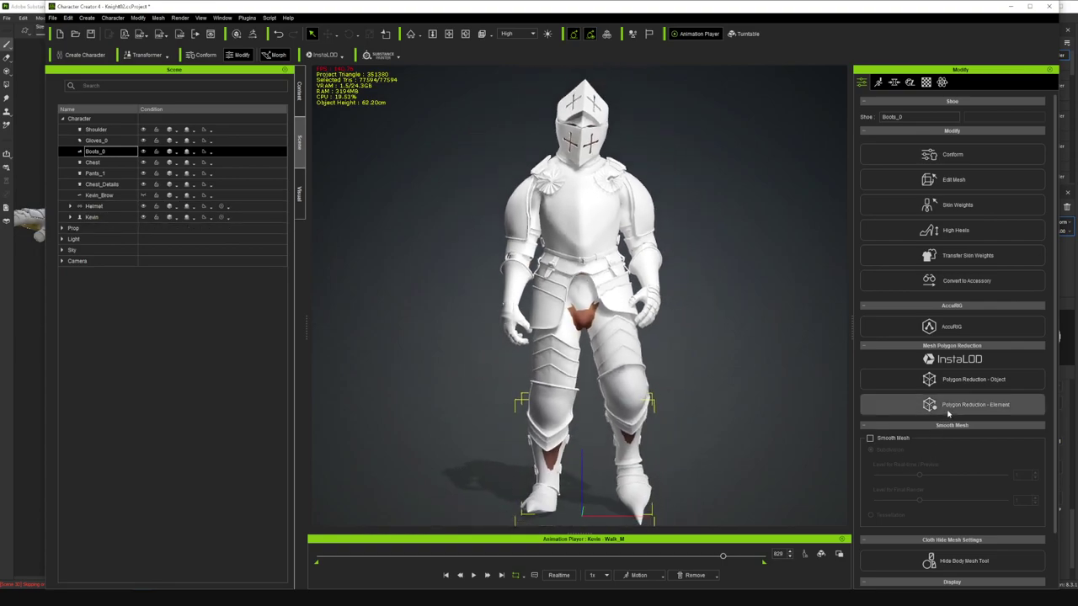
scroll(947, 414, "down", 2)
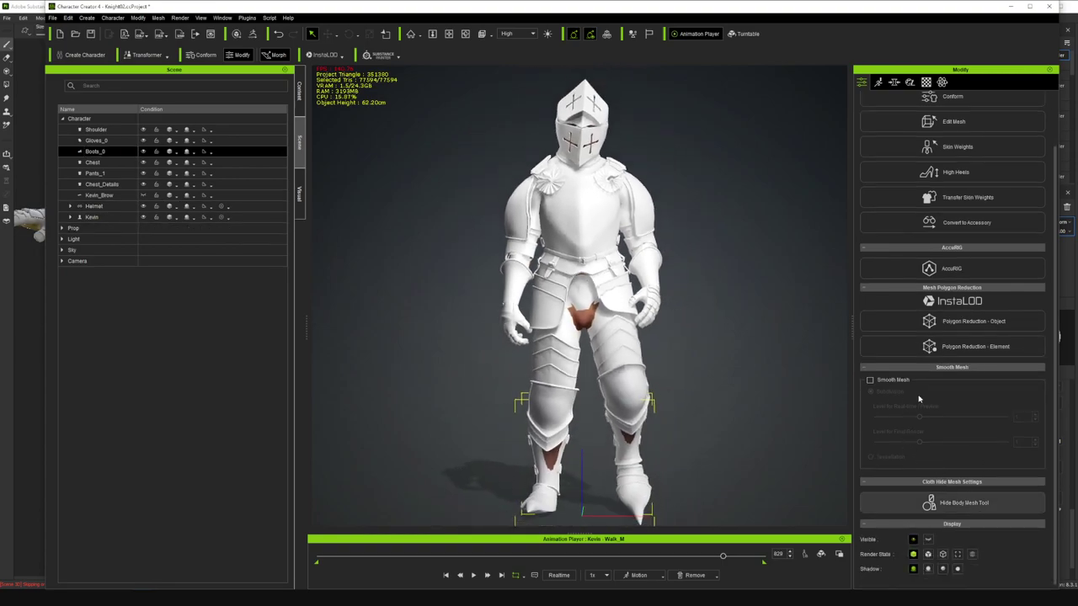
left_click(964, 503)
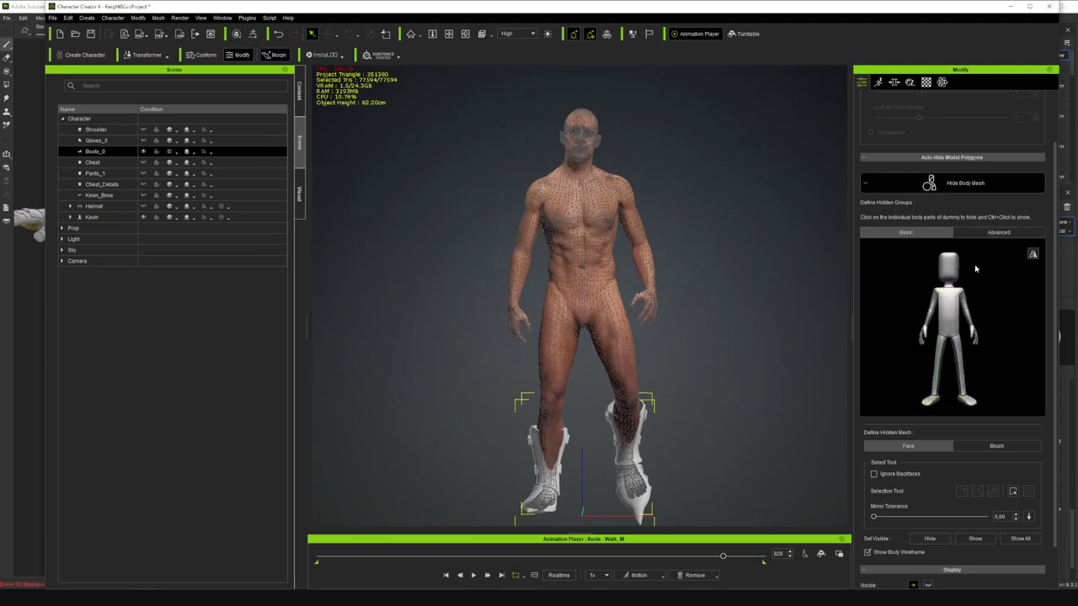
left_click(982, 234)
left_click(935, 393)
left_click(962, 392)
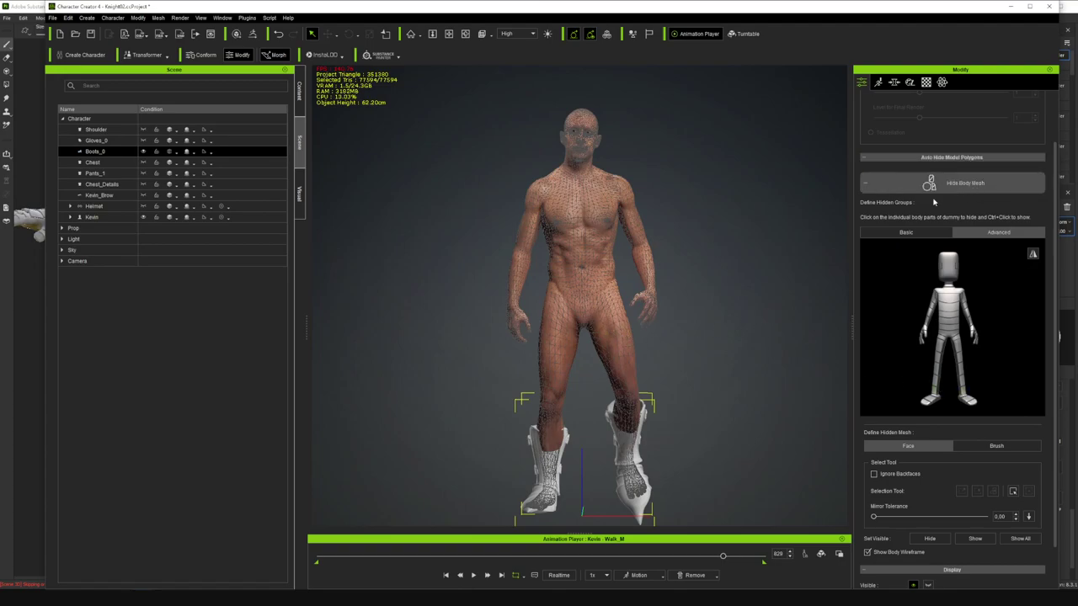
key("Escape")
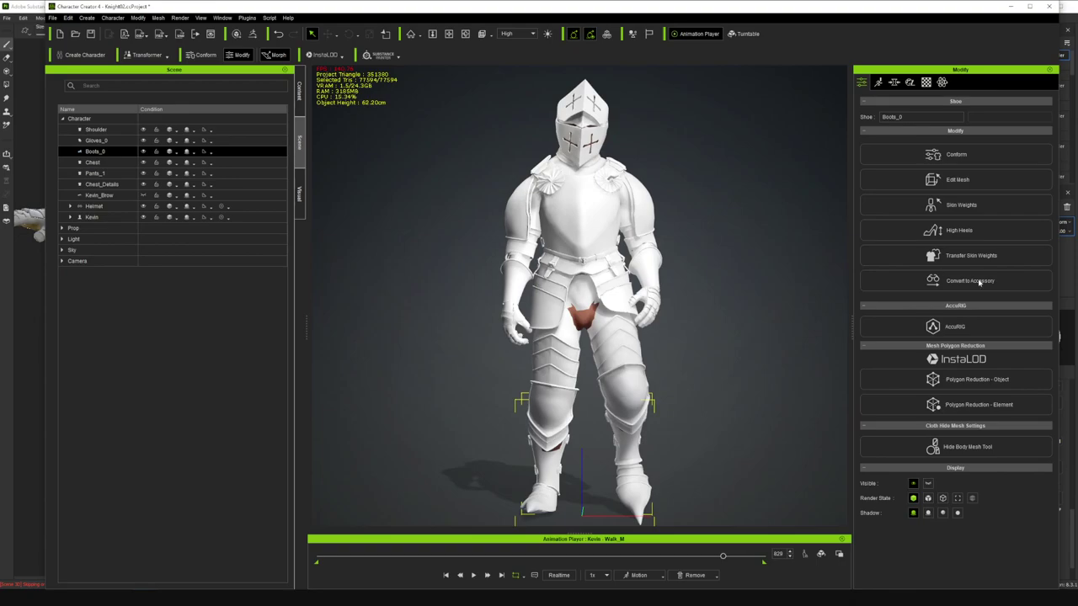
- Hide the pelvis segments of the body mesh under Pants_1 using the Hide Body Mesh tool's Advanced groups
scroll(603, 400, "up", 2)
scroll(613, 326, "down", 3)
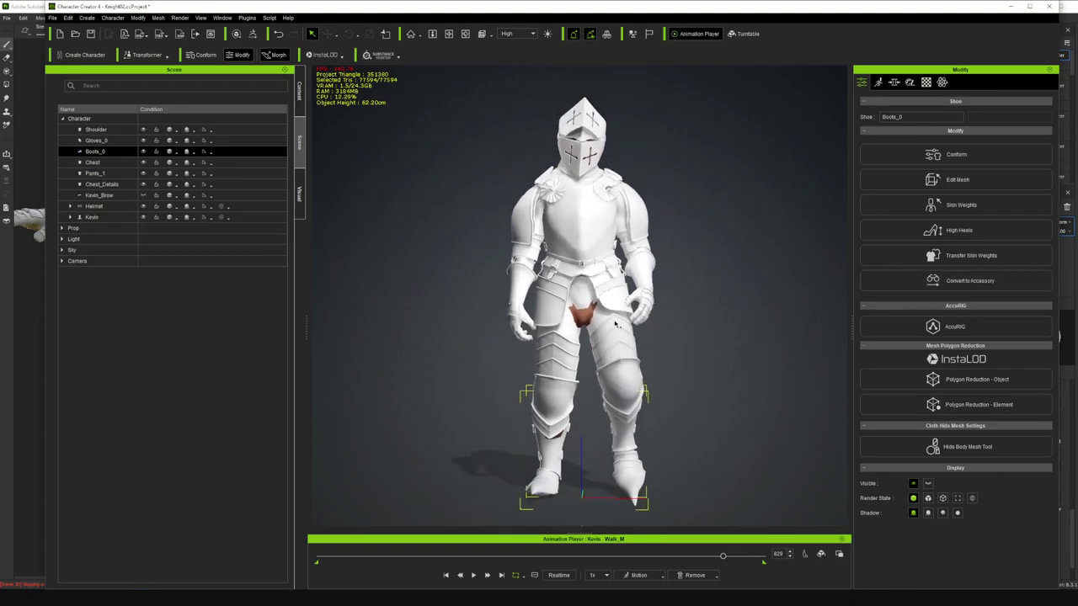
left_click(465, 34)
left_click_drag(447, 238, 480, 354)
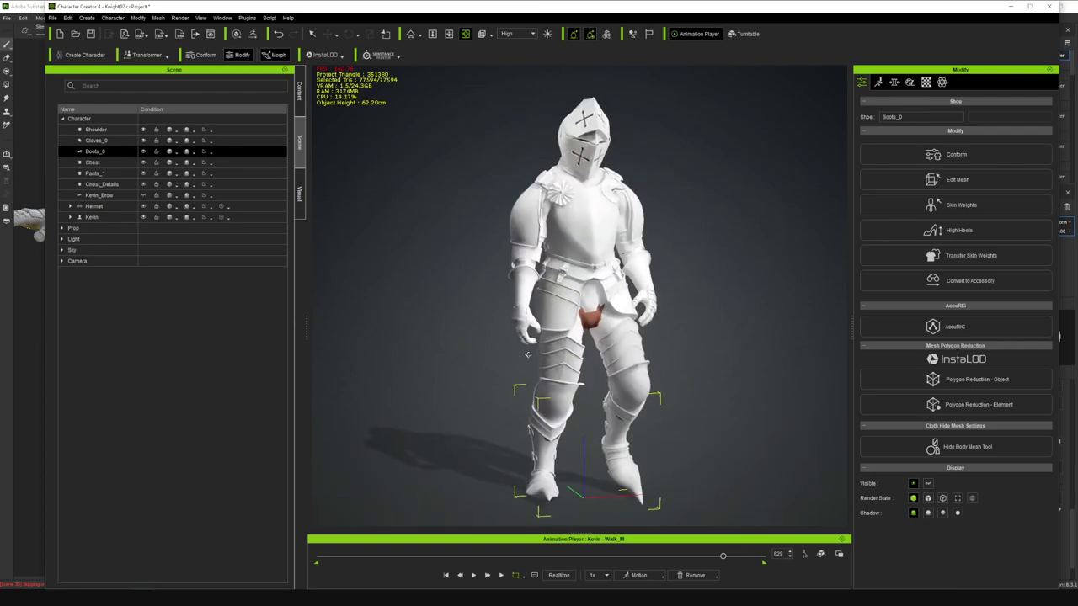
left_click(97, 173)
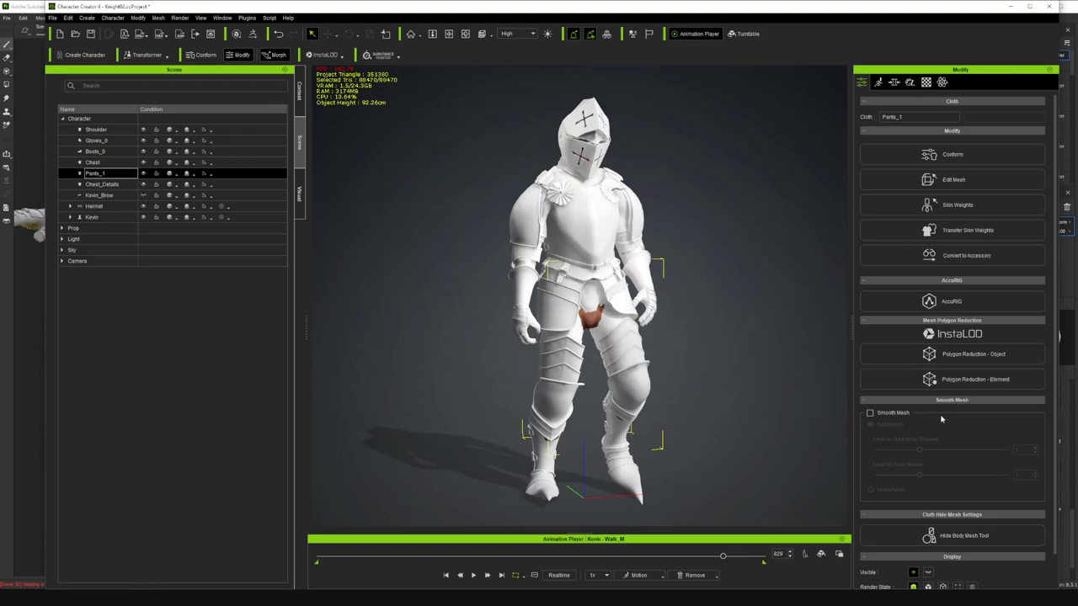
scroll(976, 440, "down", 1)
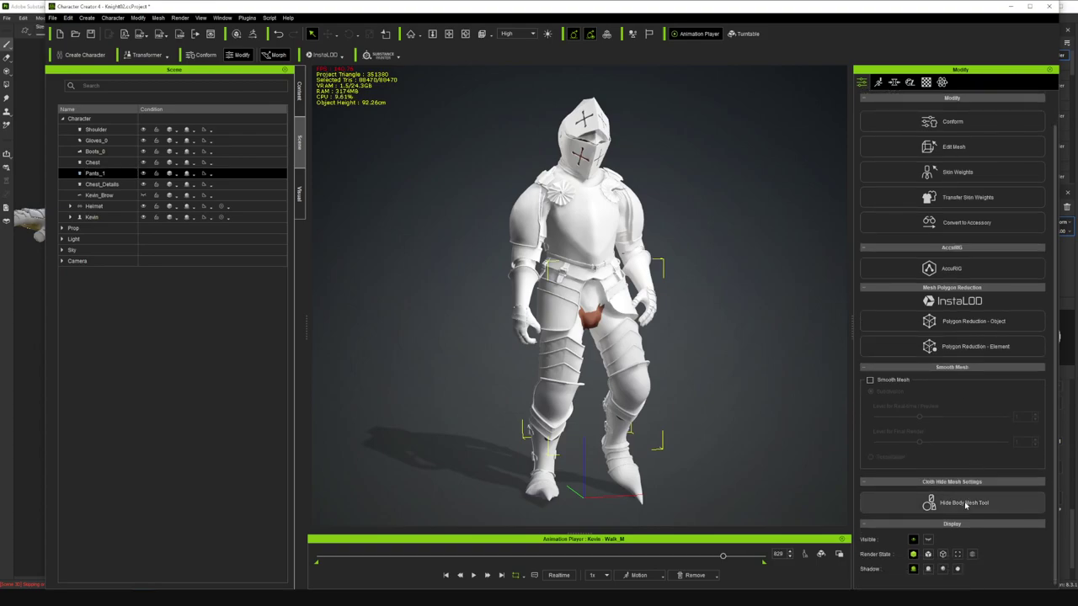
left_click(961, 504)
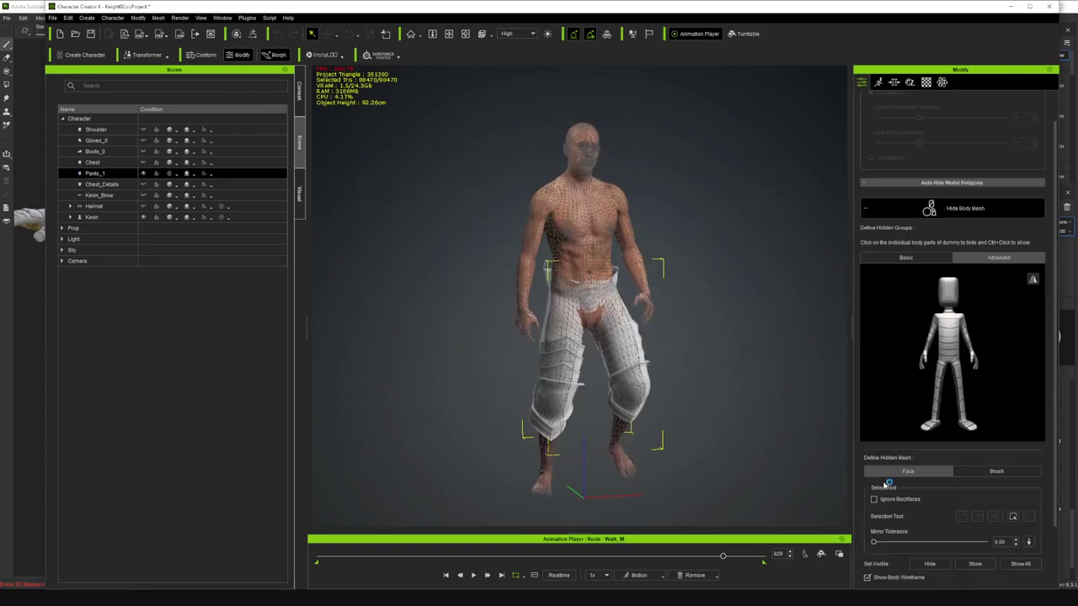
left_click(951, 366)
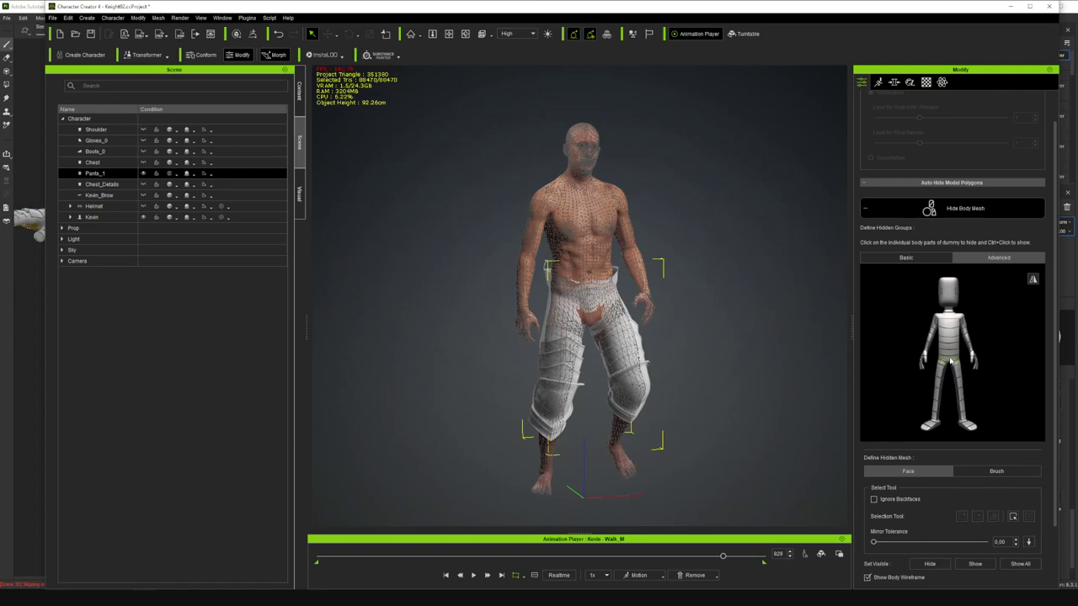
left_click(952, 361)
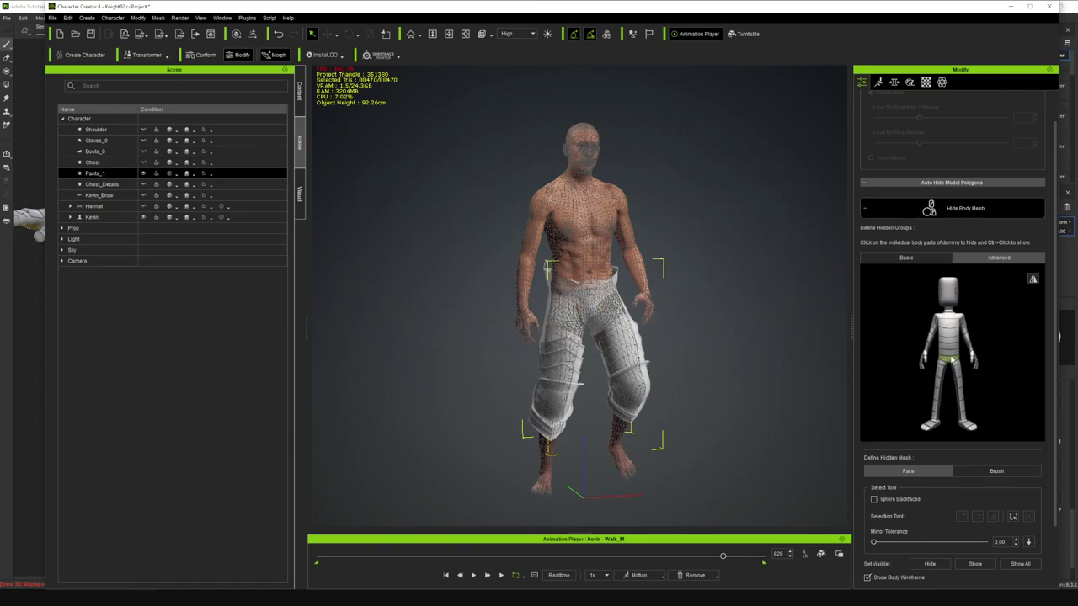
- Hide the thigh segments of both legs down to the knees under Pants_1 and leave the Hide Body Mesh tool
left_click(958, 372)
left_click(941, 370)
left_click(940, 383)
left_click(962, 388)
left_click(963, 395)
left_click(942, 395)
scroll(958, 230, "up", 1)
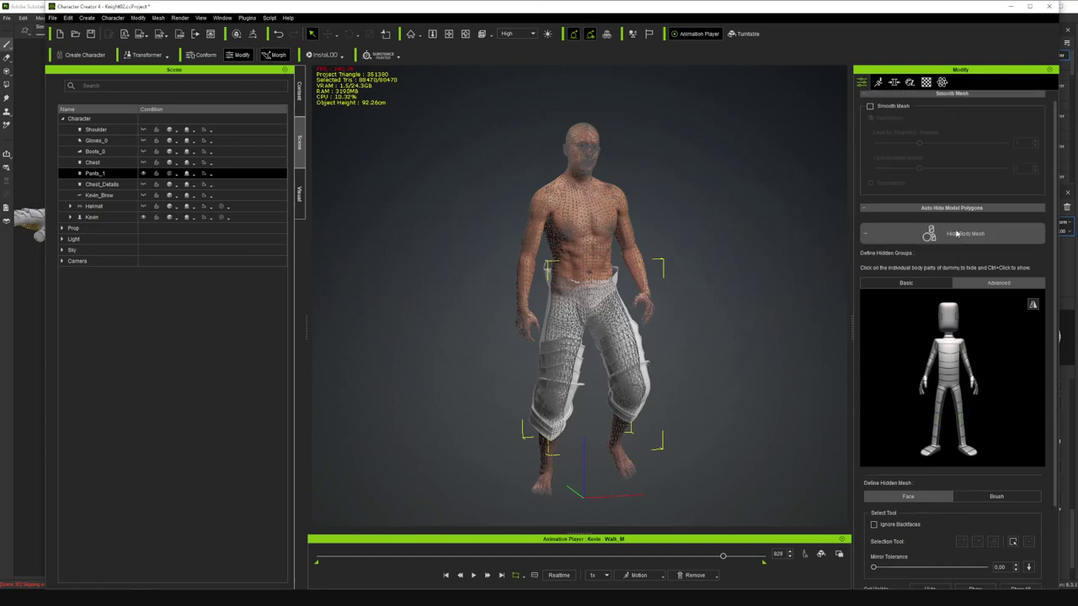
left_click(945, 240)
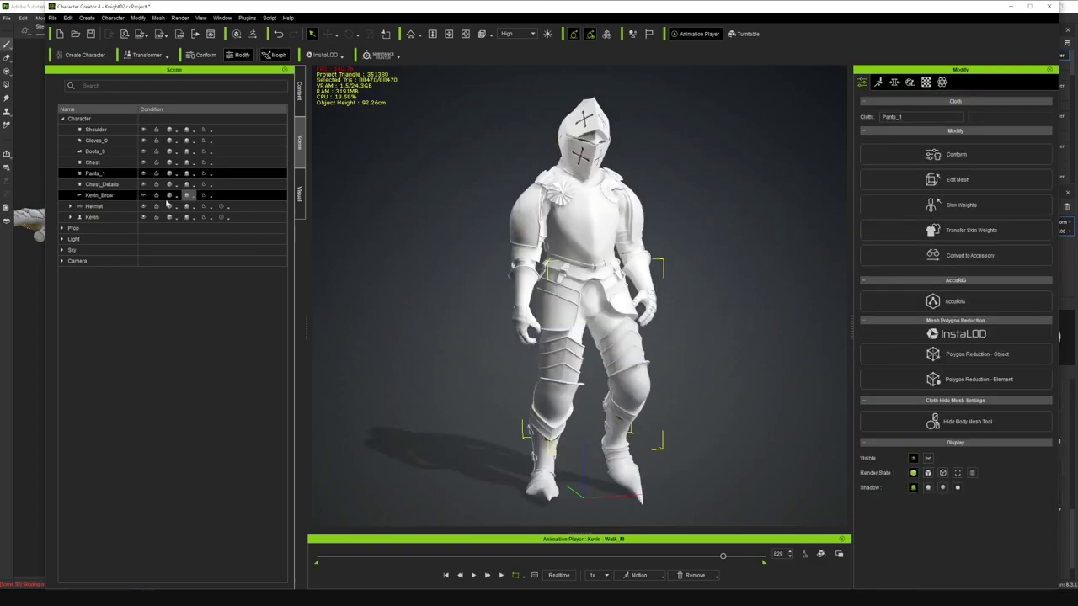
- Hide the torso segments from the waist up to the chest under the Chest piece with the Hide Body Mesh tool
left_click(105, 187, "ctrl")
left_click(108, 173)
left_click(107, 151)
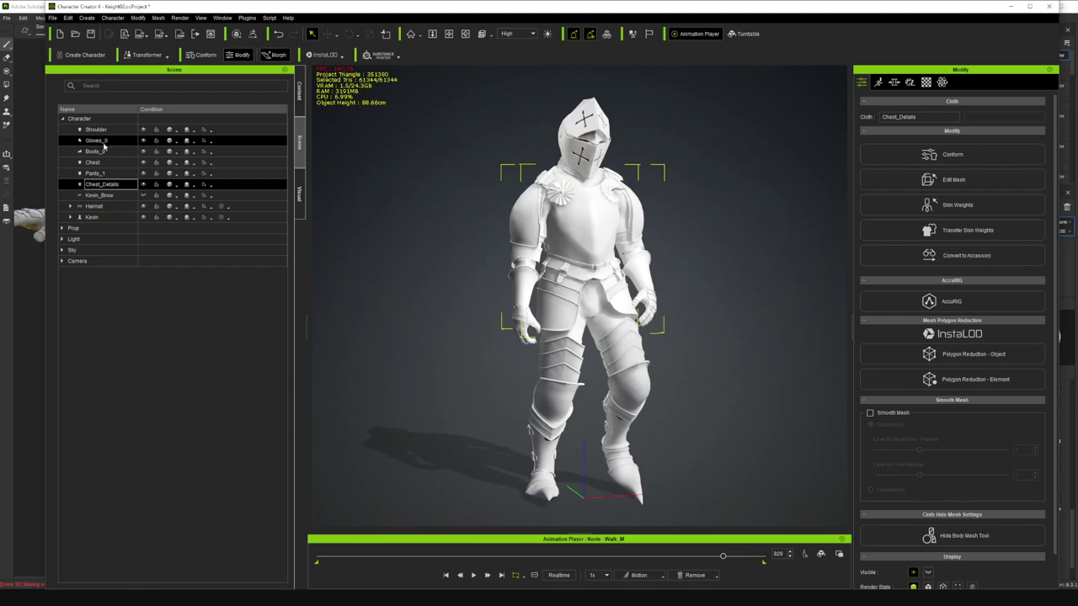
left_click(108, 140)
left_click(110, 163)
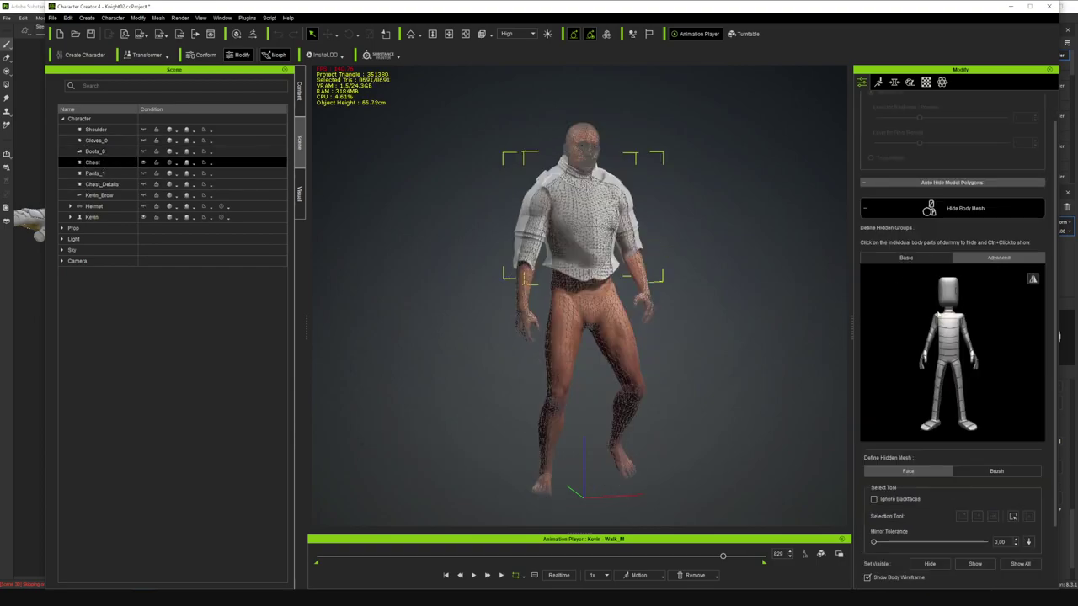
left_click(958, 354)
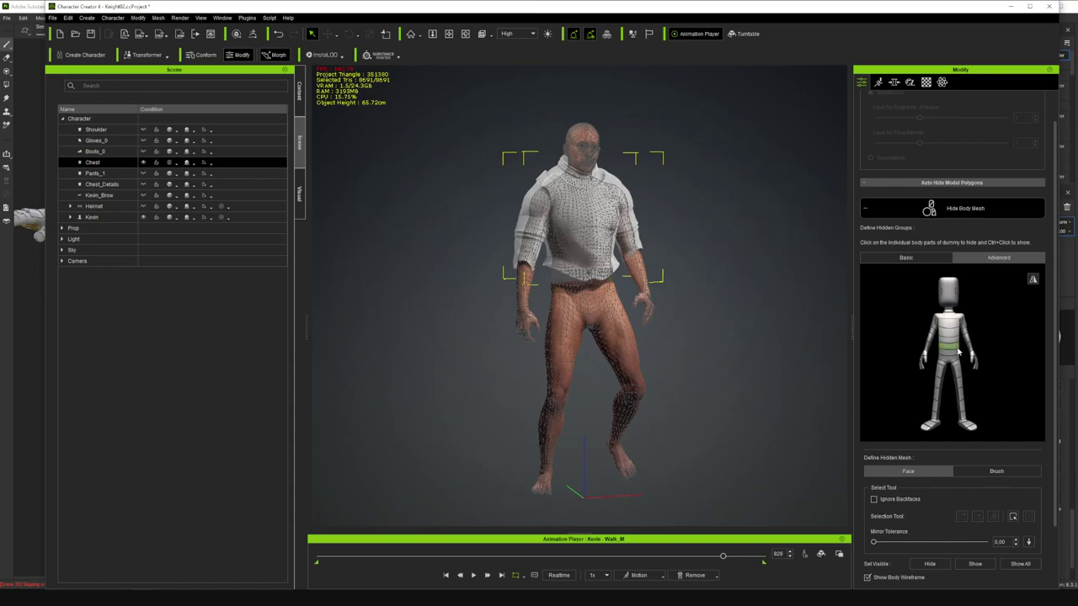
scroll(956, 350, "down", 2)
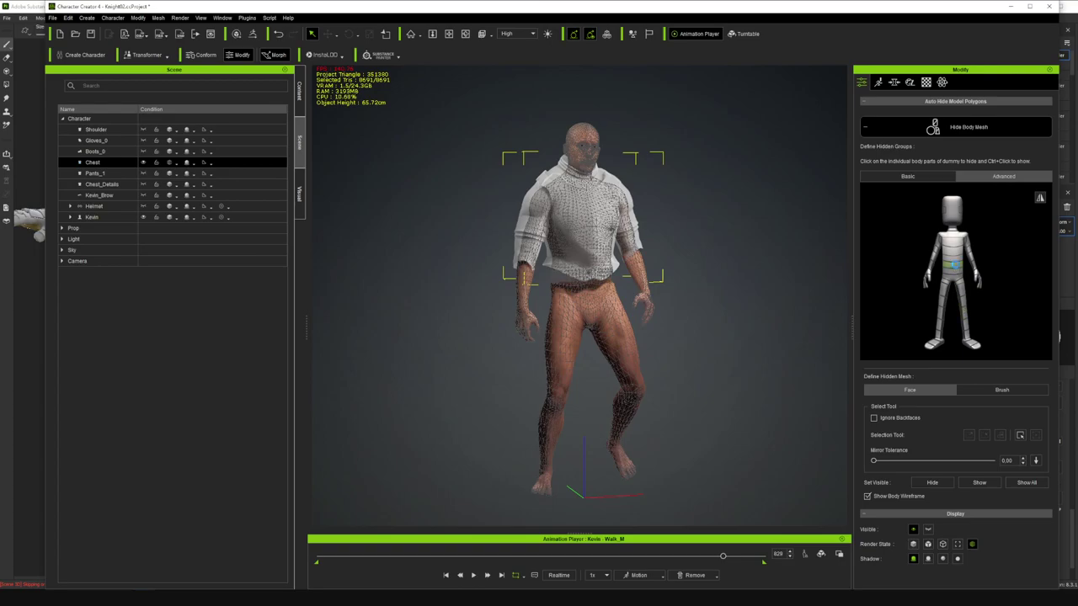
left_click(957, 265)
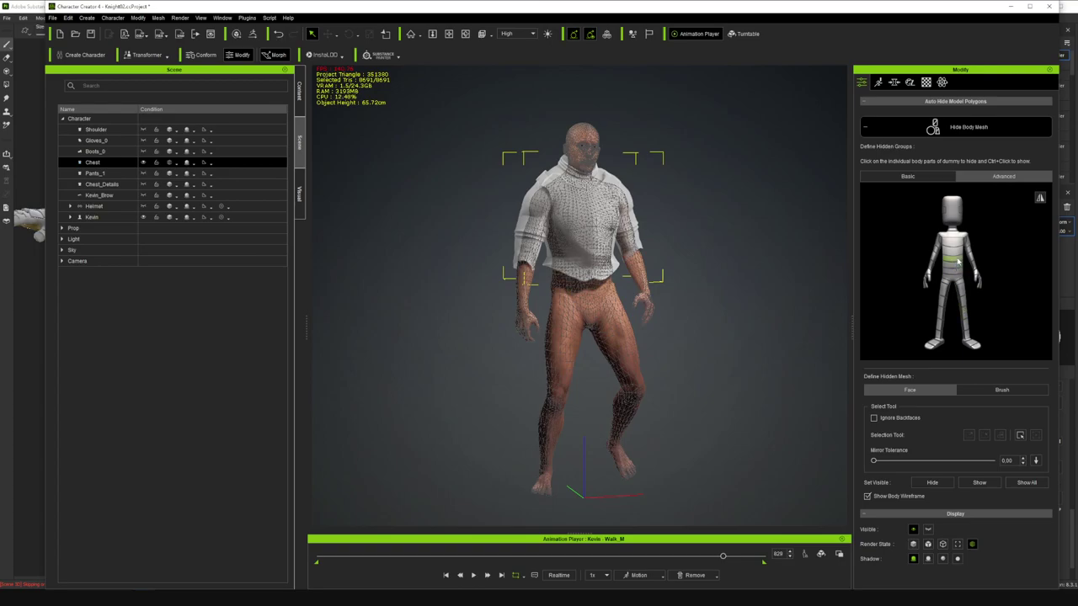
left_click(957, 245)
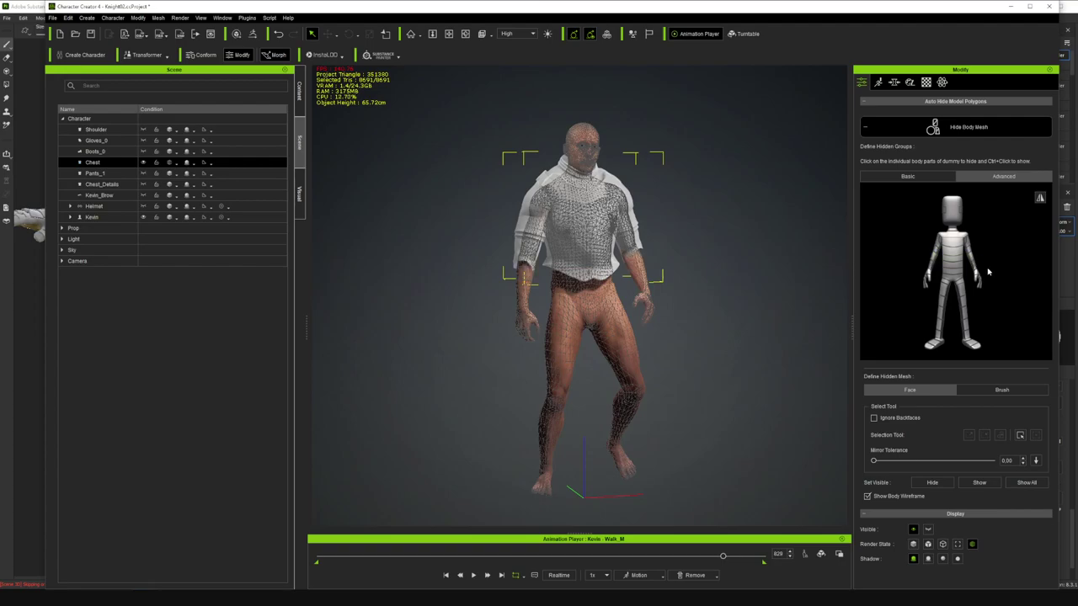
left_click(960, 138)
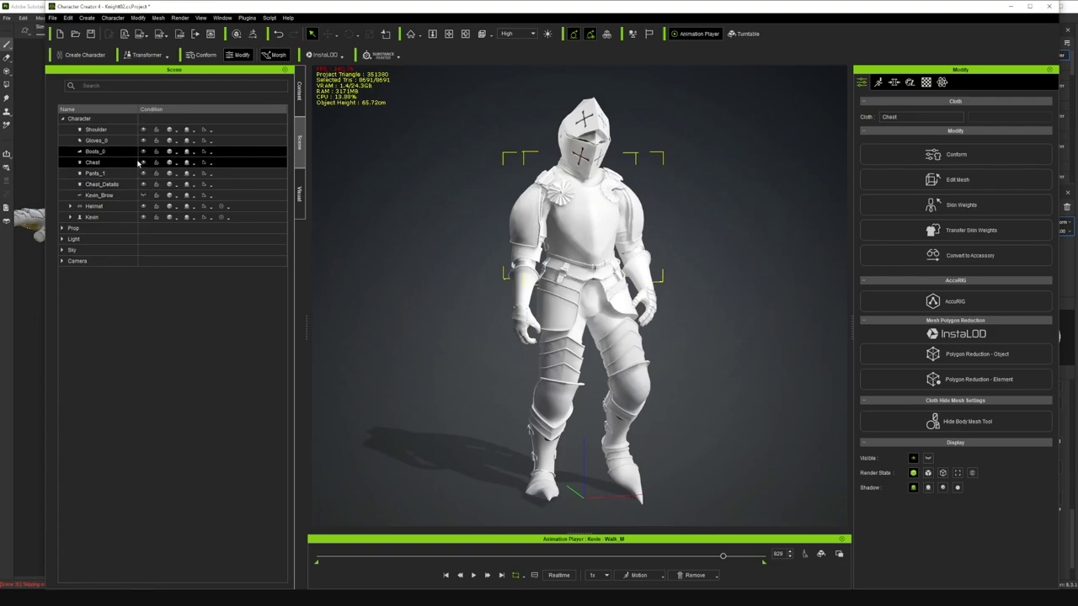
- Make the Helmet invisible and inspect the neck and upper body armour close up
left_click(93, 205)
left_click(143, 206)
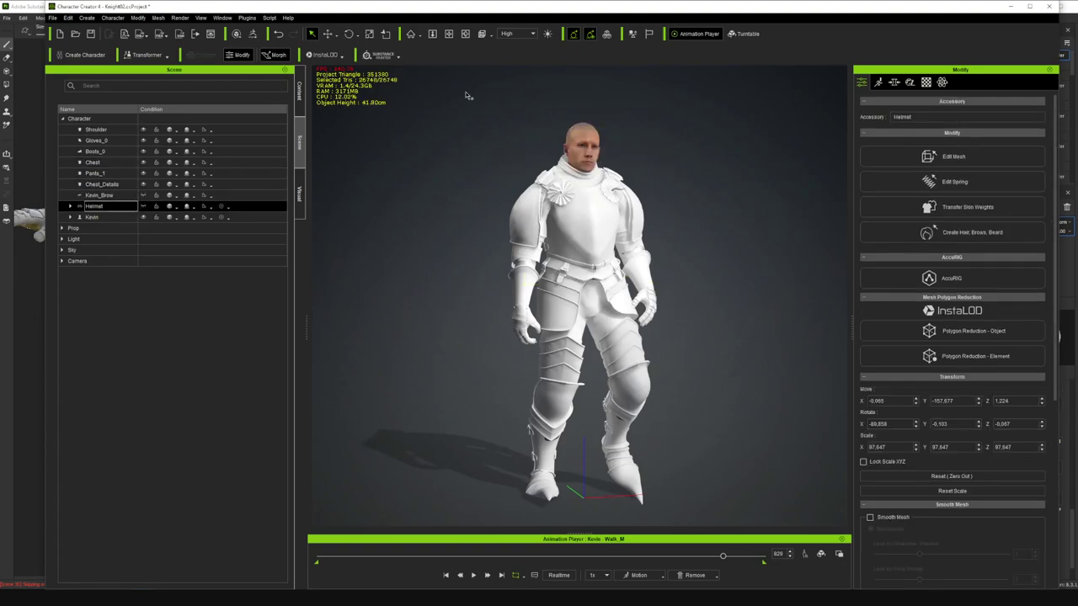
left_click(464, 33)
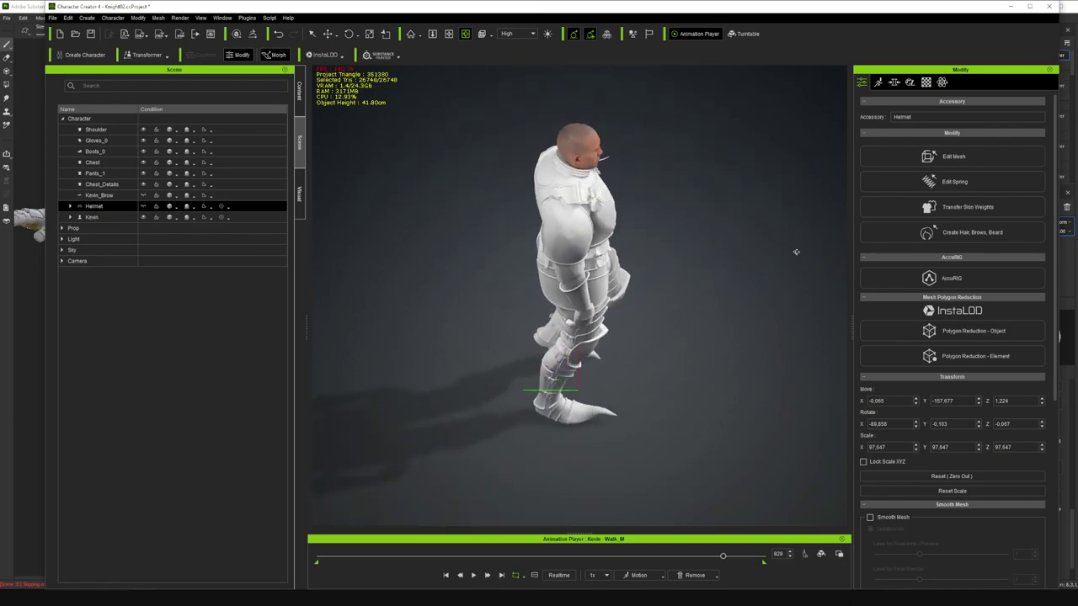
scroll(599, 175, "up", 5)
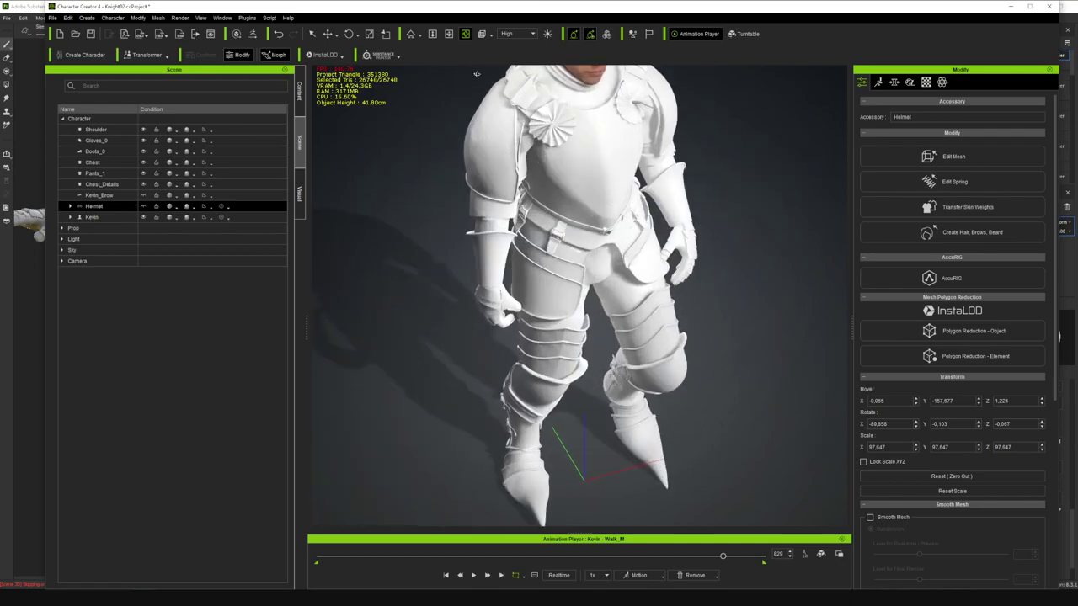
left_click(451, 36)
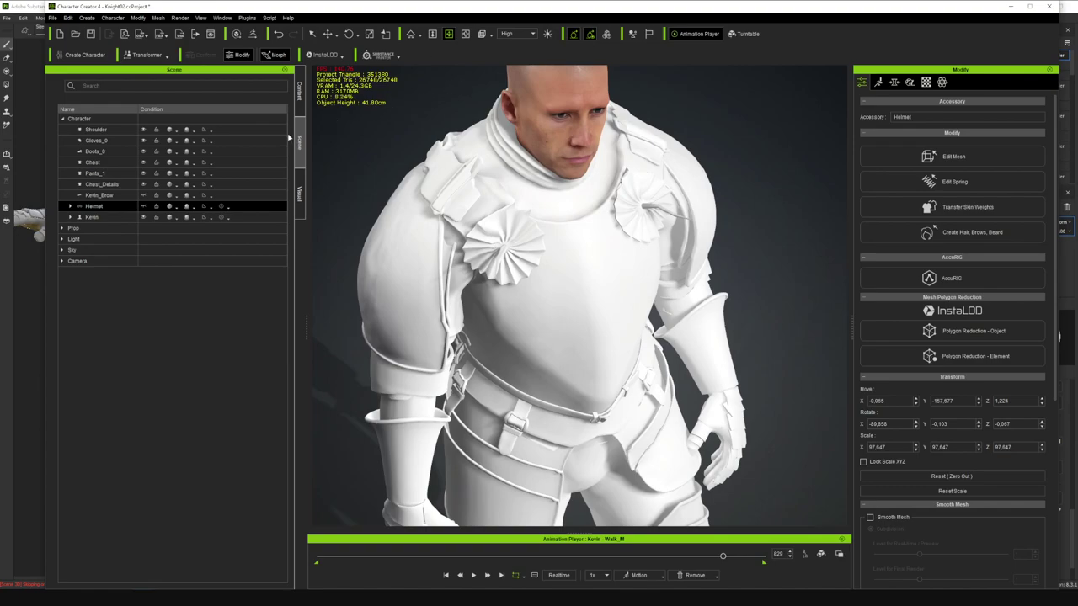
- Apply the T-Pose from the Calibration poses to the character
left_click(112, 220)
left_click(298, 104)
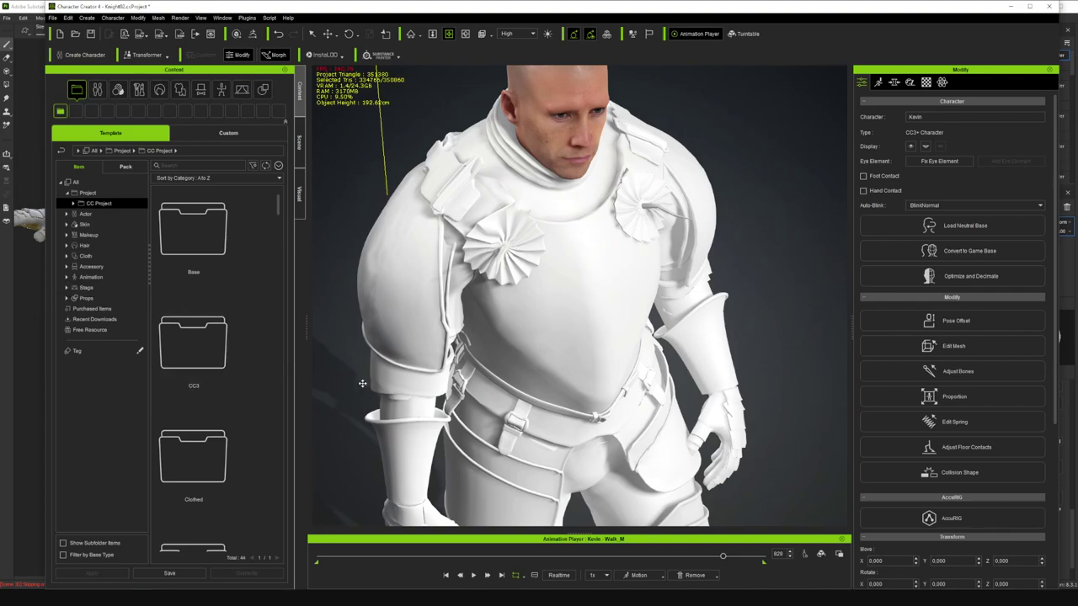
left_click(67, 277)
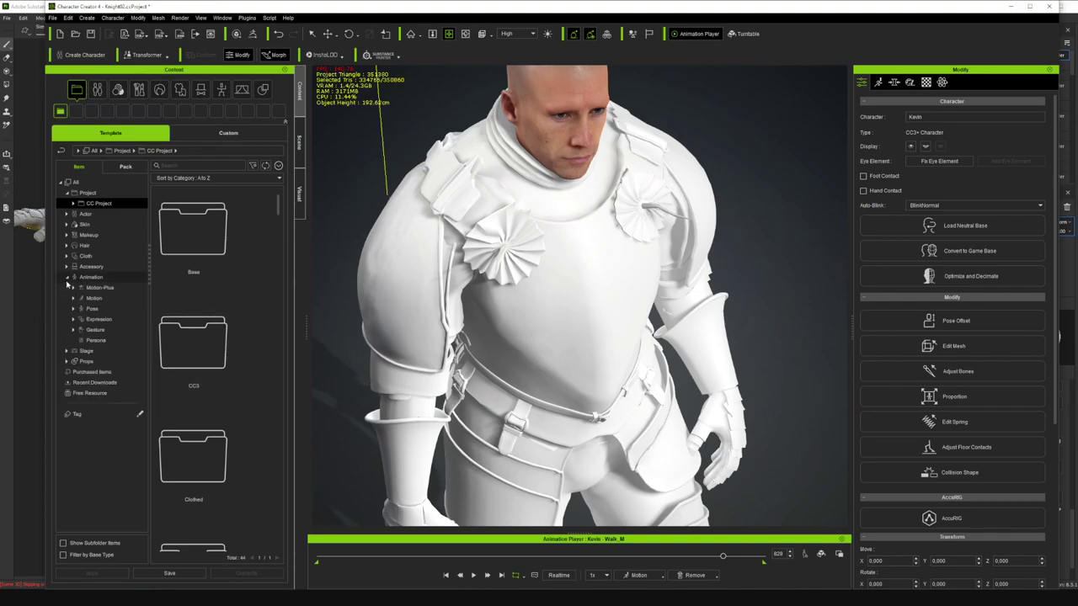
left_click(74, 309)
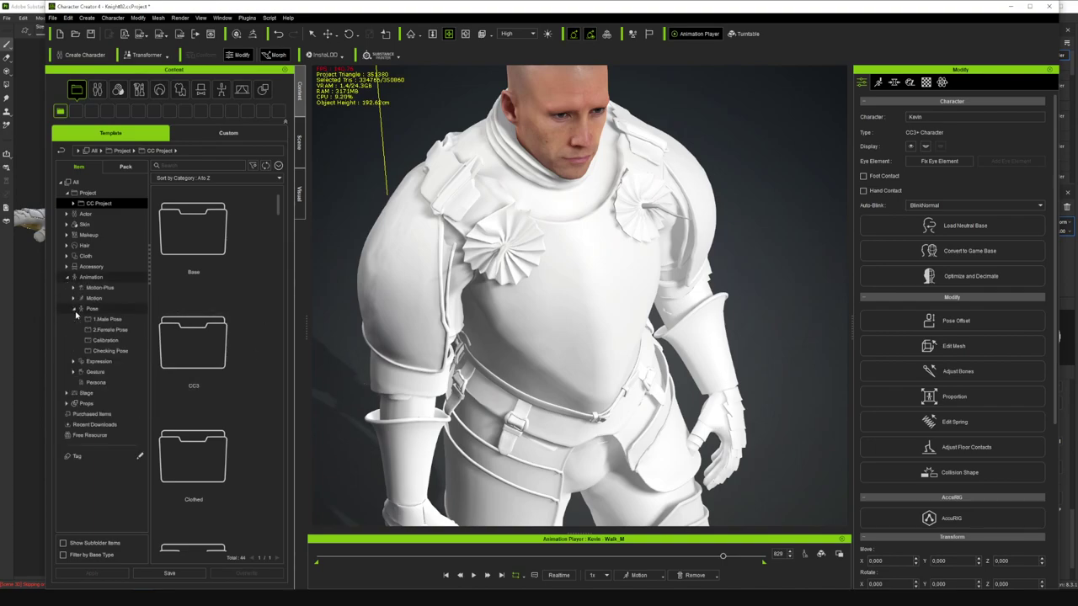
left_click(101, 340)
scroll(270, 529, "down", 3)
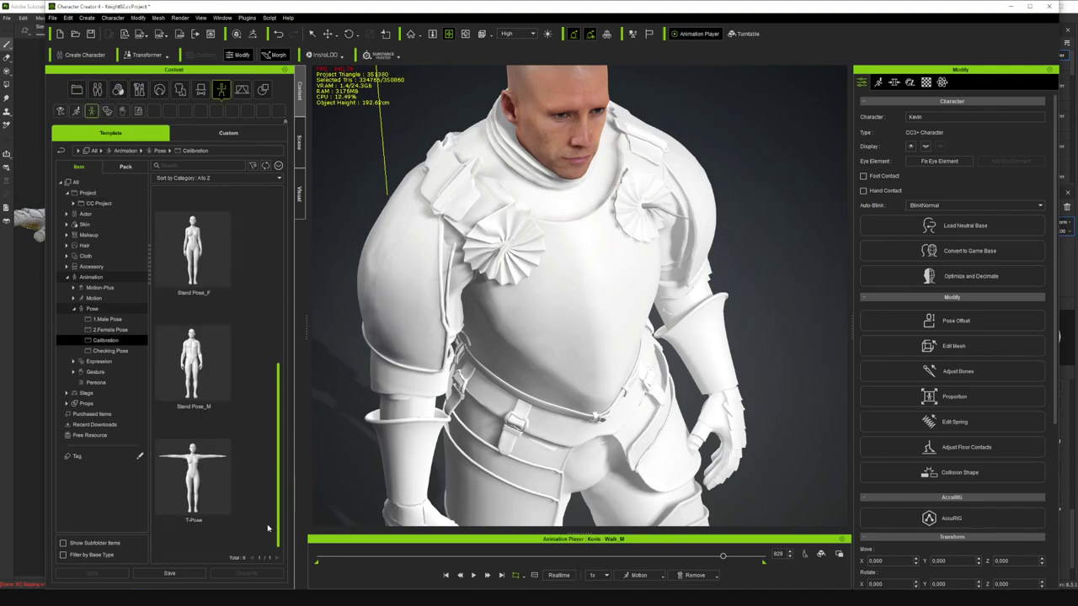
double_click(214, 493)
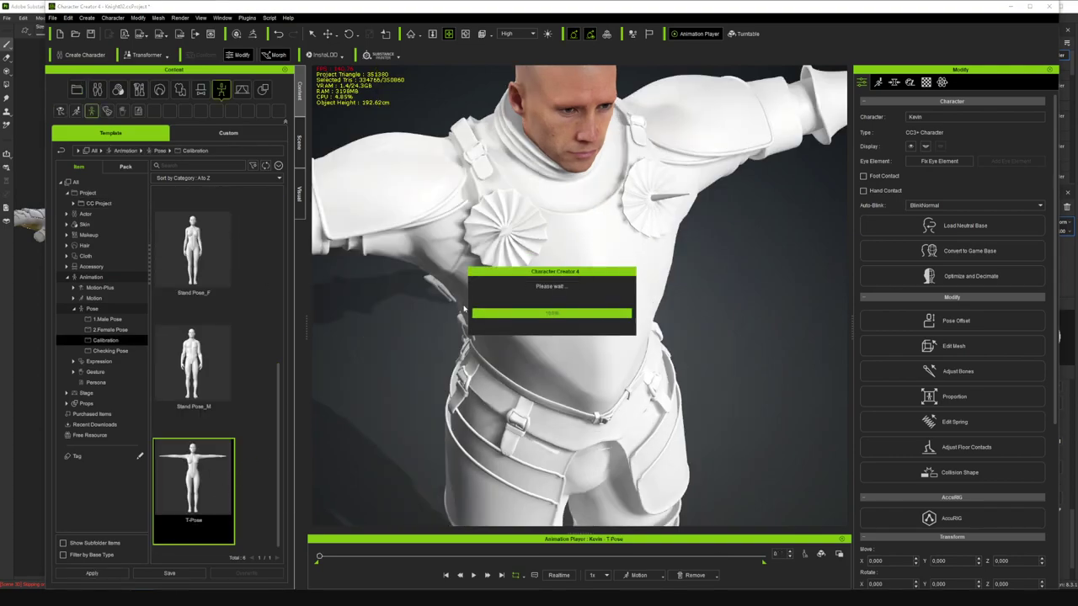
- Examine how the Shoulder and Chest armour pieces deform in the T-pose from several angles
scroll(499, 301, "down", 3)
left_click(464, 36)
left_click_drag(497, 253, 593, 250)
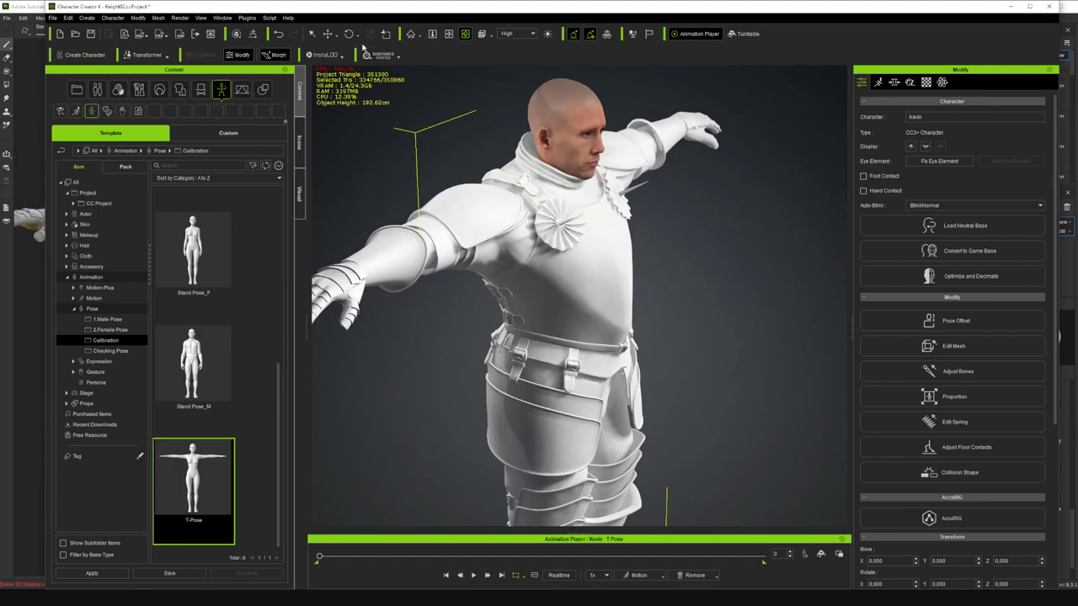
left_click(510, 203)
scroll(507, 203, "down", 2)
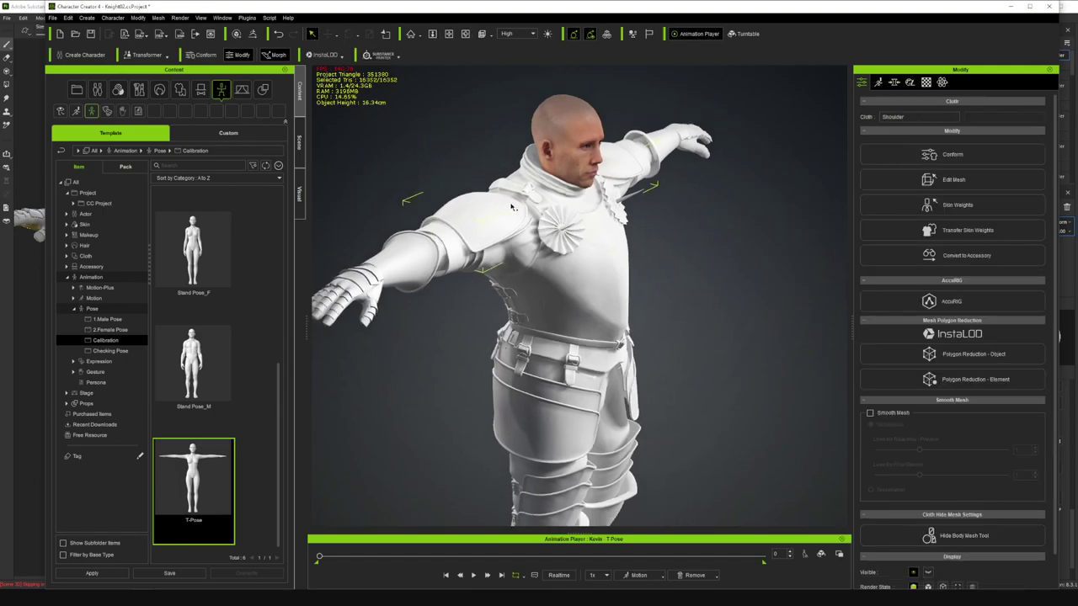
left_click(539, 254)
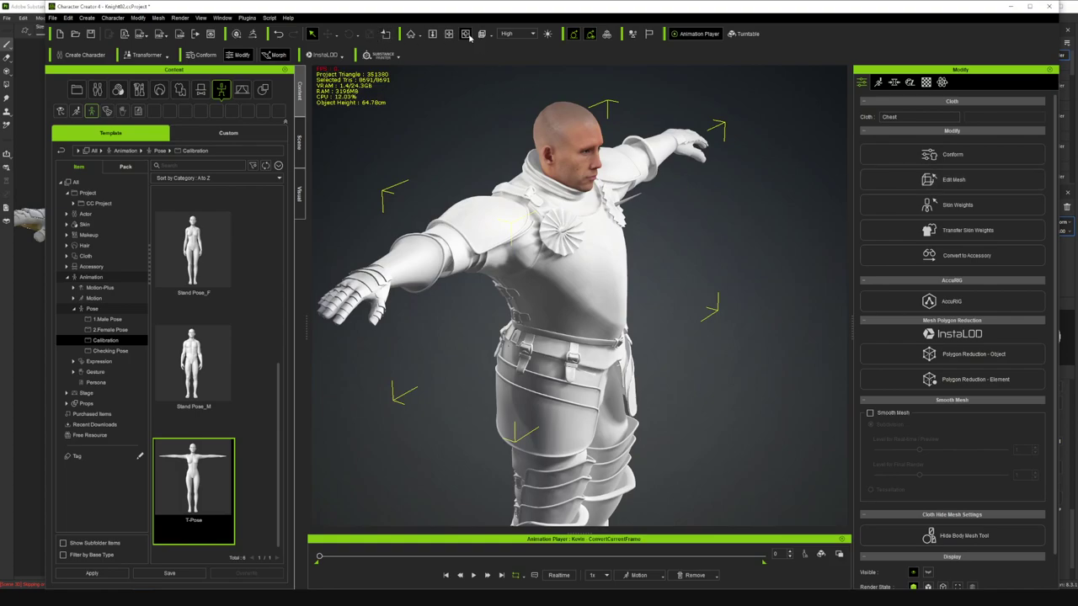
right_click_drag(627, 224, 551, 209)
right_click_drag(489, 176, 566, 161)
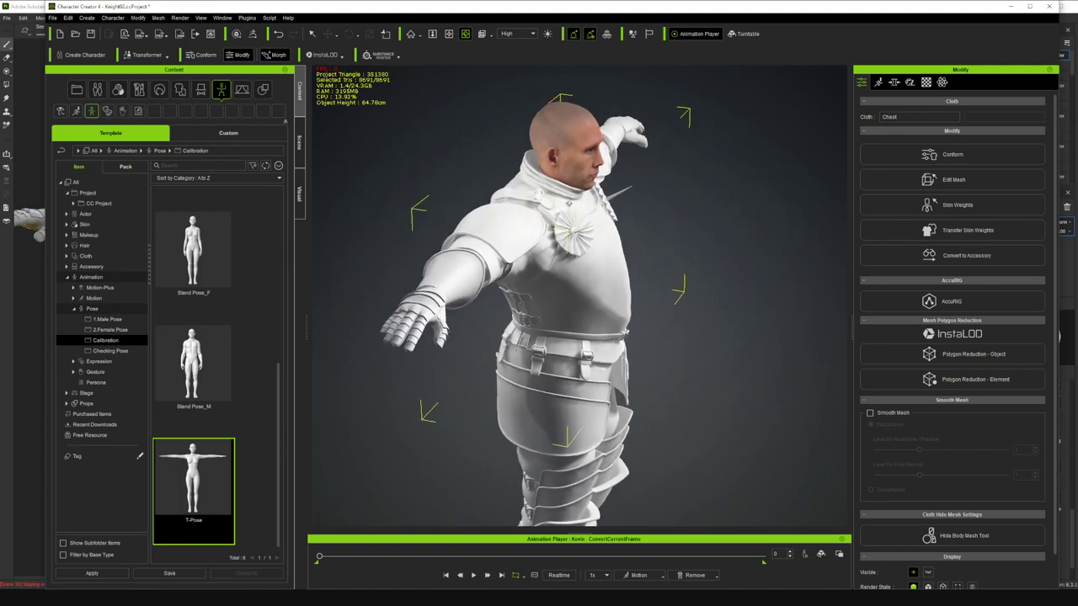
- Make the Helmet visible on the character again
right_click_drag(480, 242, 311, 221)
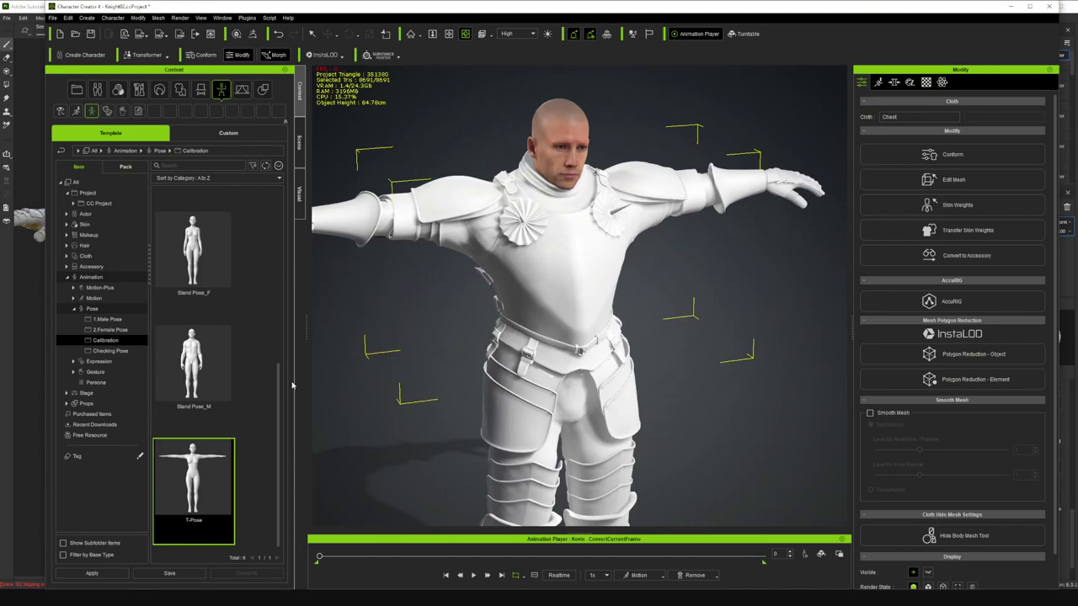
scroll(281, 395, "up", 5)
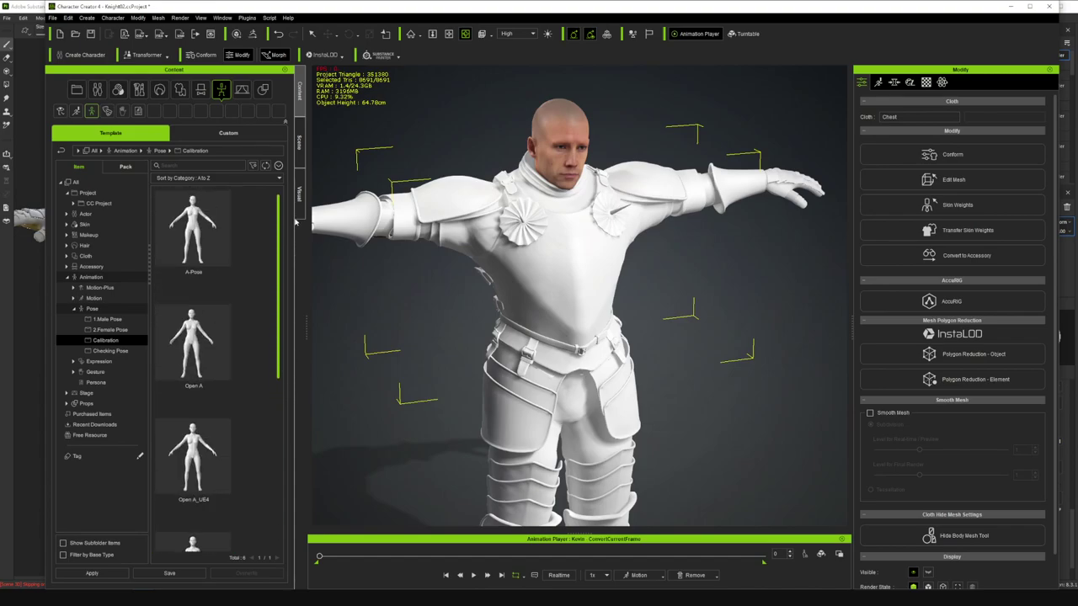
left_click(300, 142)
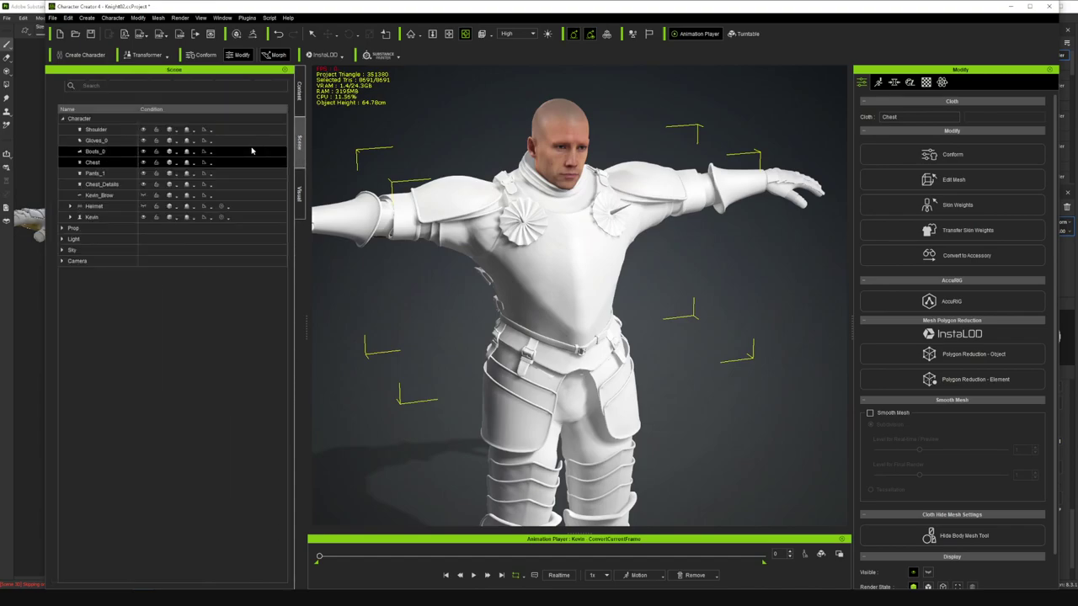
left_click(148, 207)
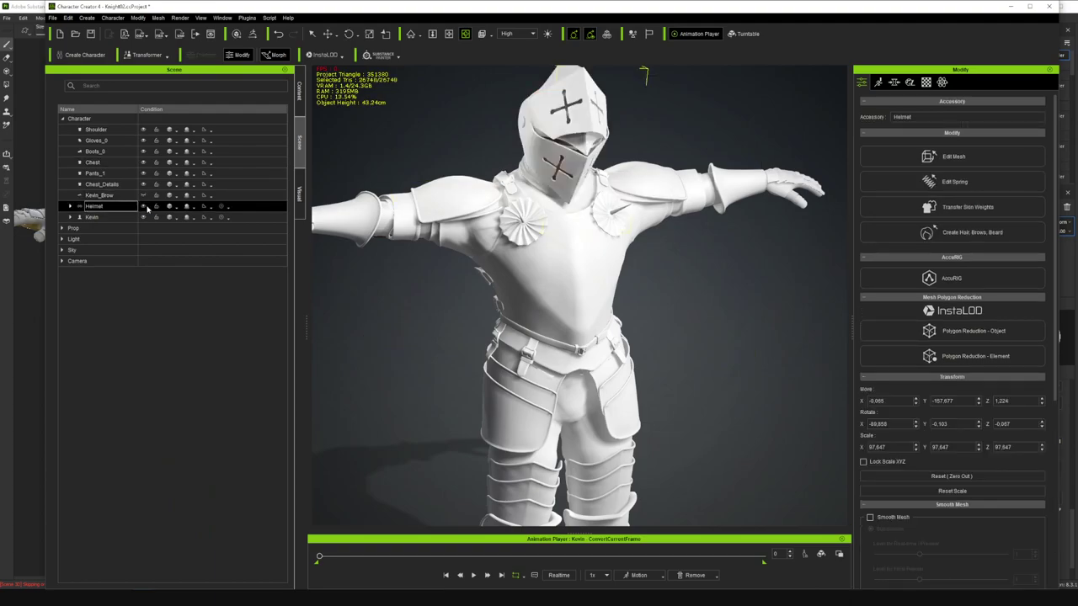
- Centre the Helmet's pivot with the Middle setting and move the helmet along its Y axis to about 8.630
scroll(568, 104, "up", 5)
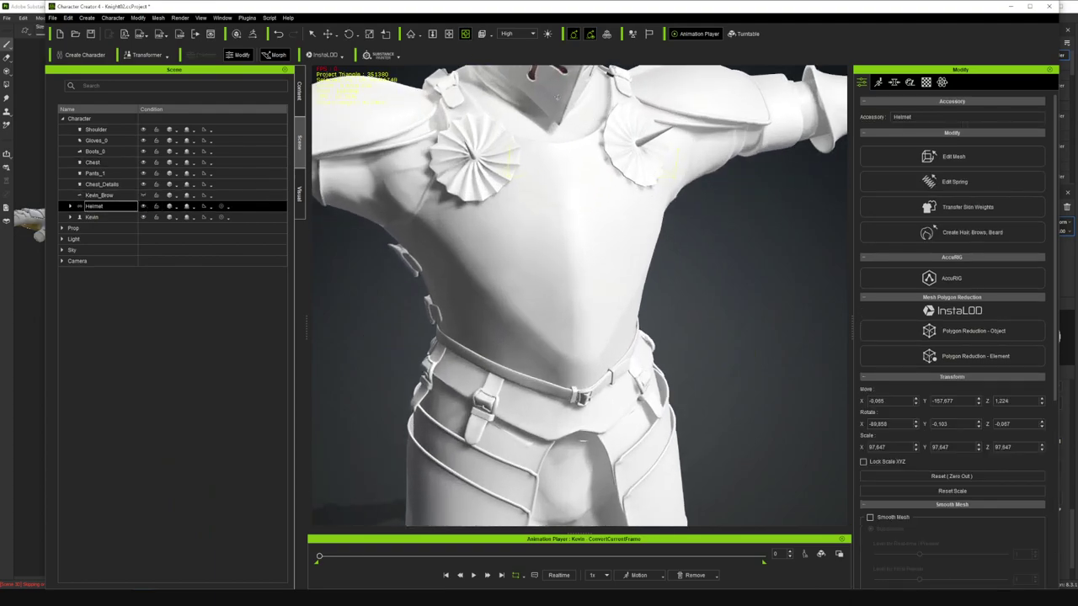
left_click(448, 33)
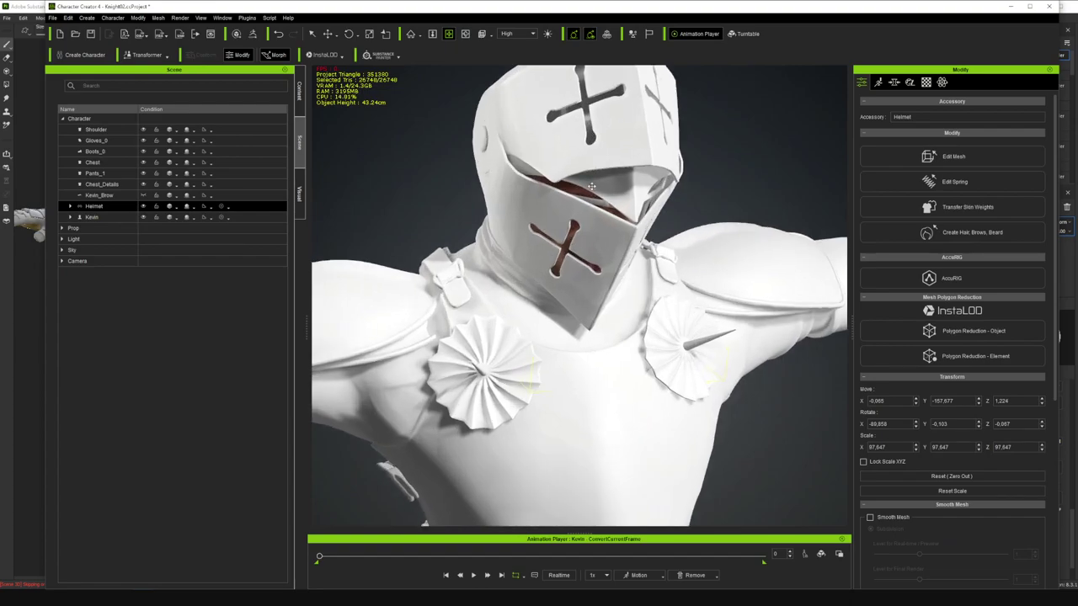
left_click(312, 34)
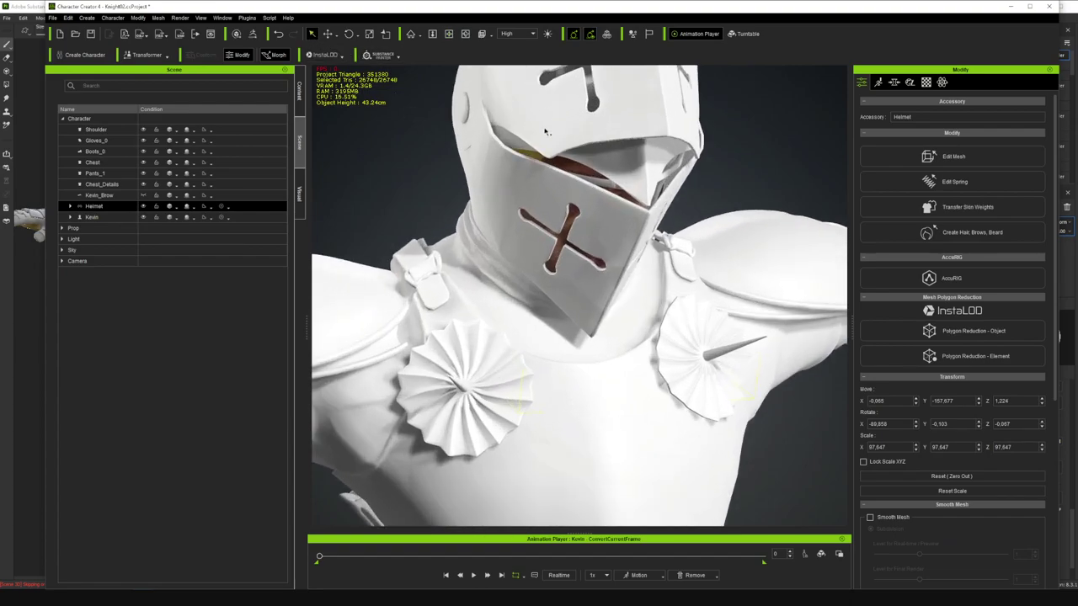
scroll(581, 152, "down", 4)
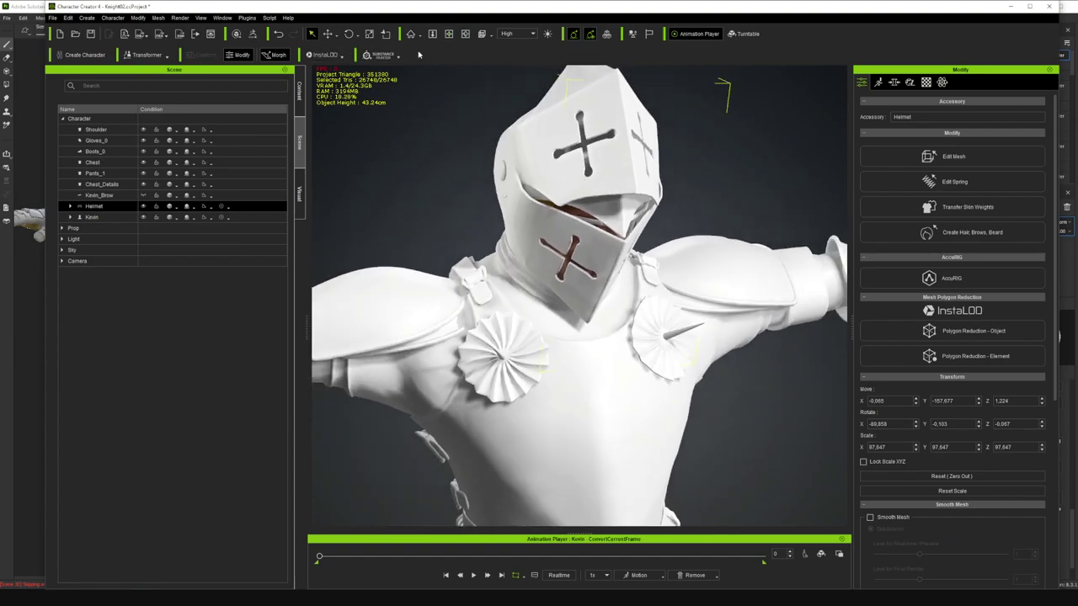
key("w")
scroll(994, 396, "down", 6)
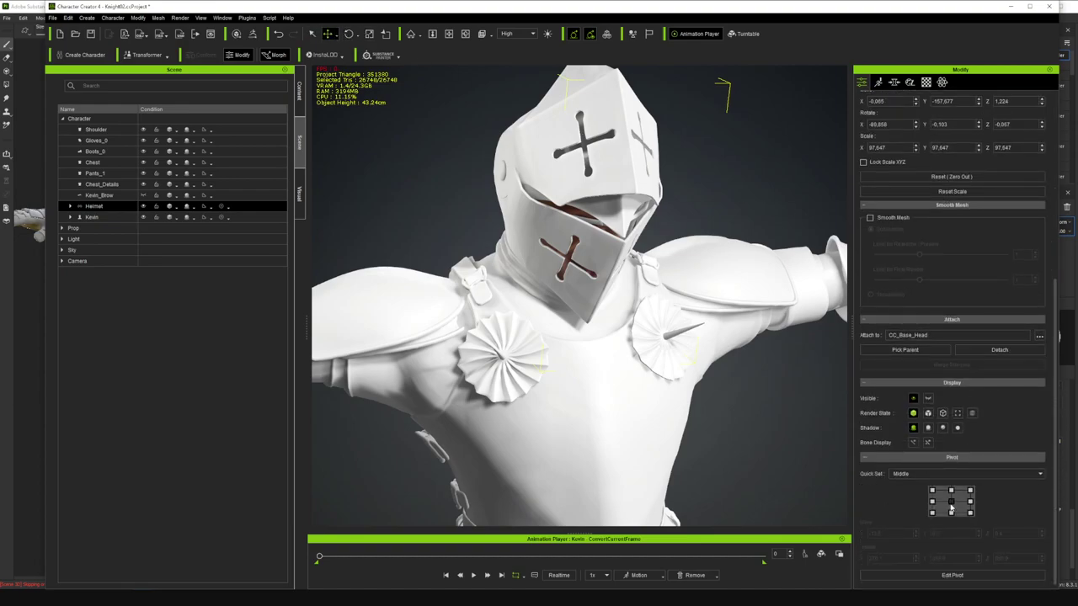
left_click(952, 503)
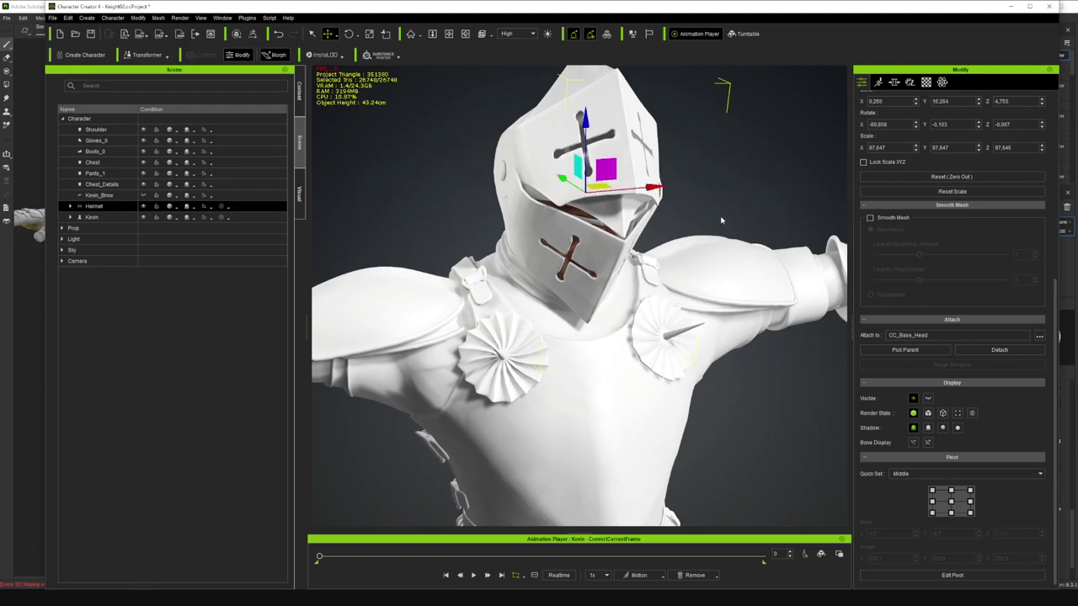
mouse_move(592, 128)
left_mouse_down()
mouse_move(590, 145)
mouse_move(571, 128)
left_mouse_up()
left_click(466, 35)
left_click_drag(468, 103, 416, 185)
- Apply the male Idle01_M motion to the character
left_click(127, 216)
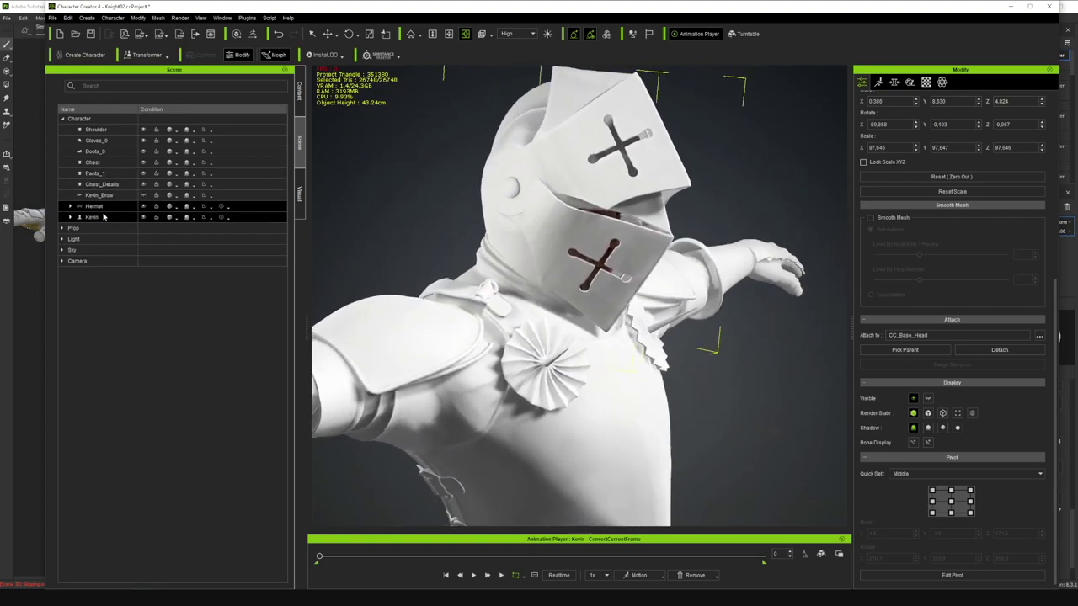
left_click(662, 576)
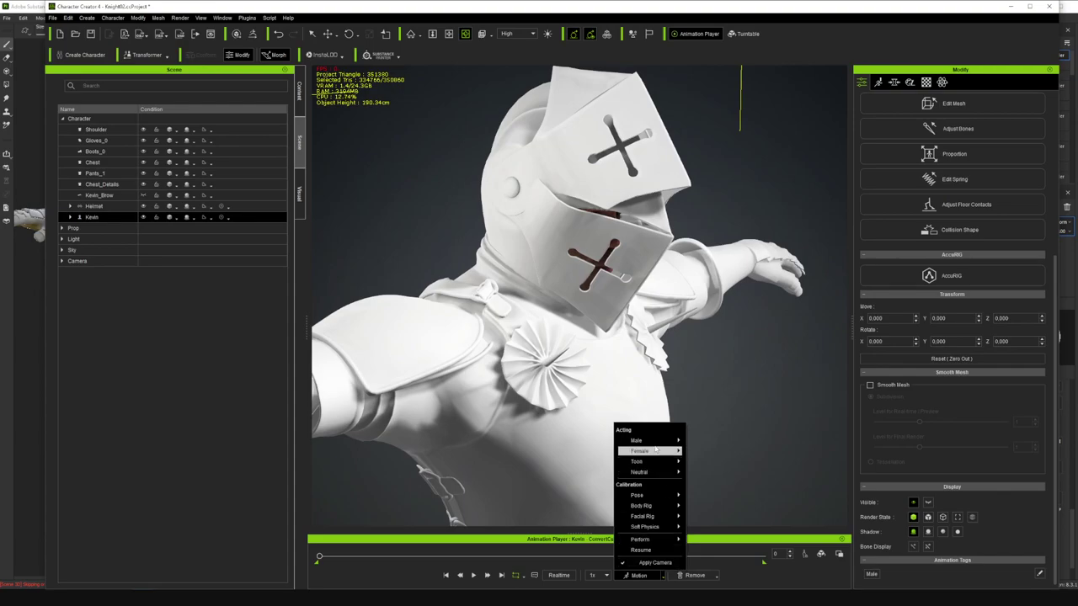
mouse_move(649, 440)
left_click(706, 442)
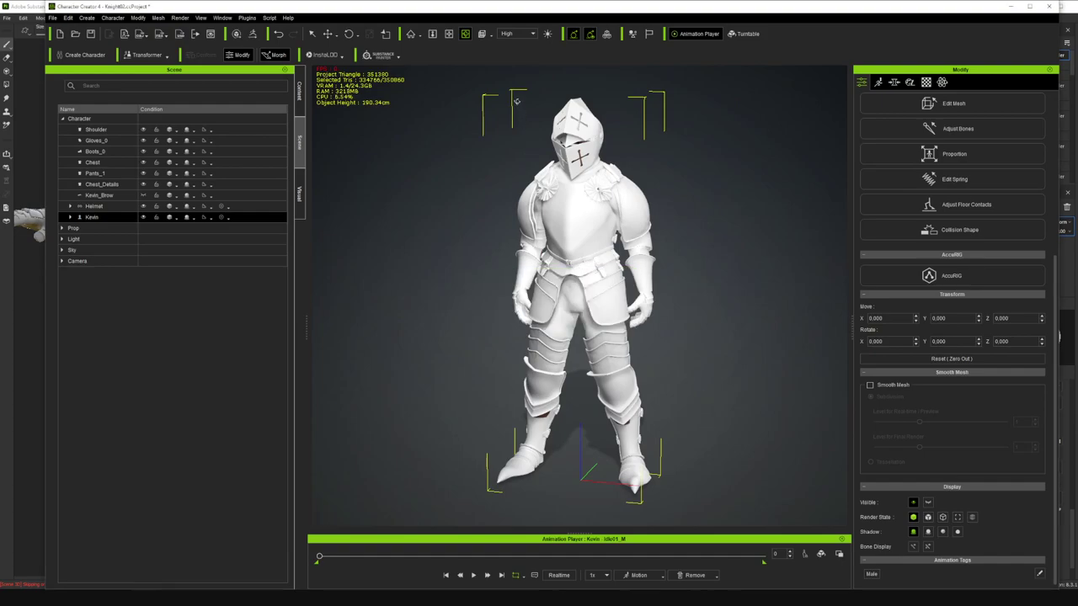
- Move the Helmet slightly along its Y axis to about 8.386 so it fits the neck armour
scroll(517, 112, "up", 8)
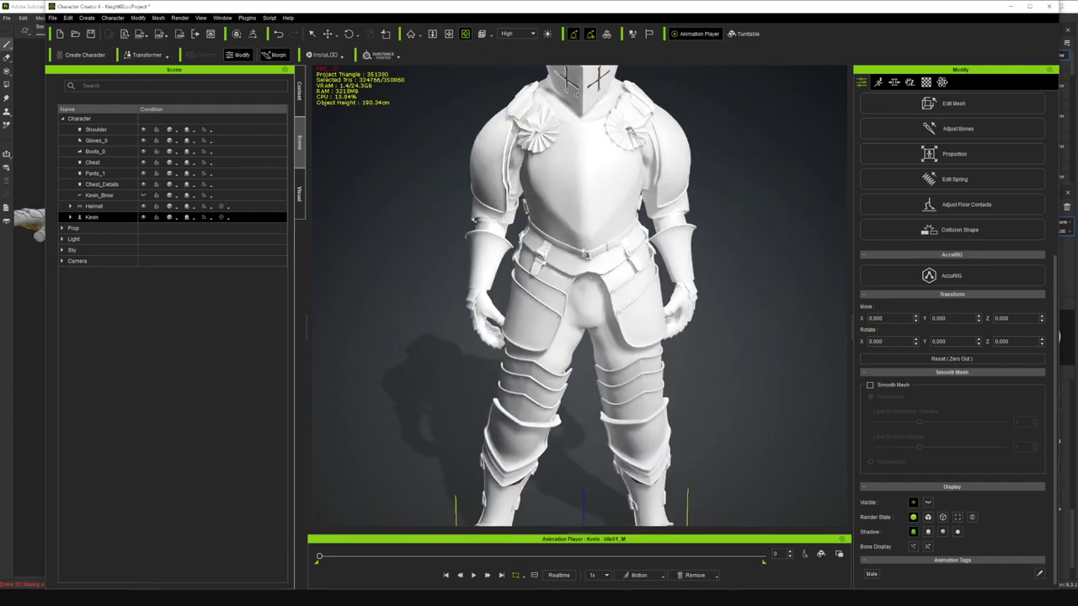
right_click_drag(567, 94, 596, 85)
left_click_drag(583, 91, 562, 207)
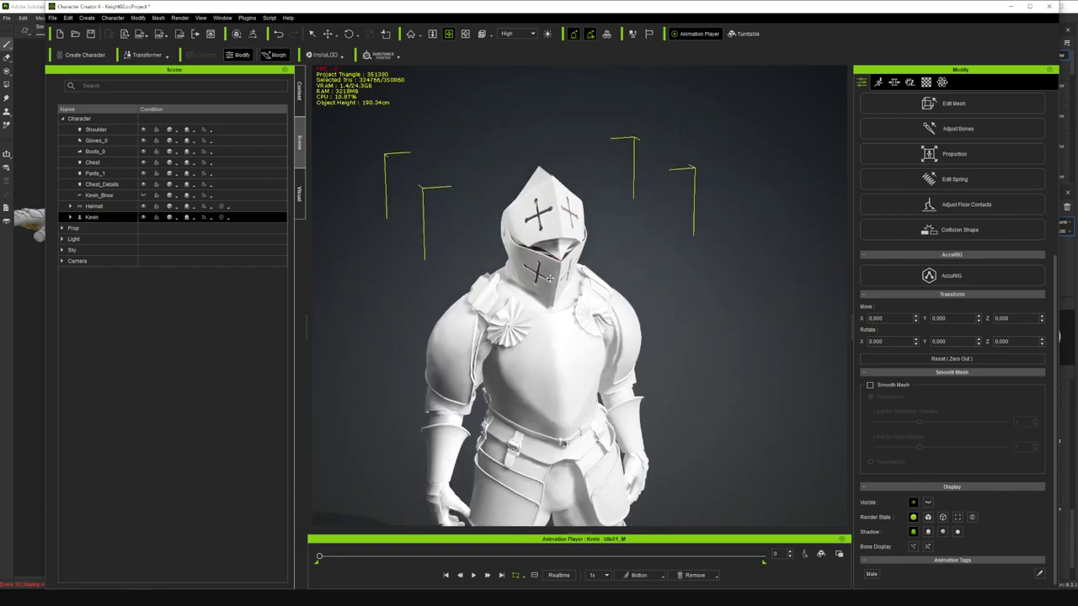
scroll(562, 205, "up", 10)
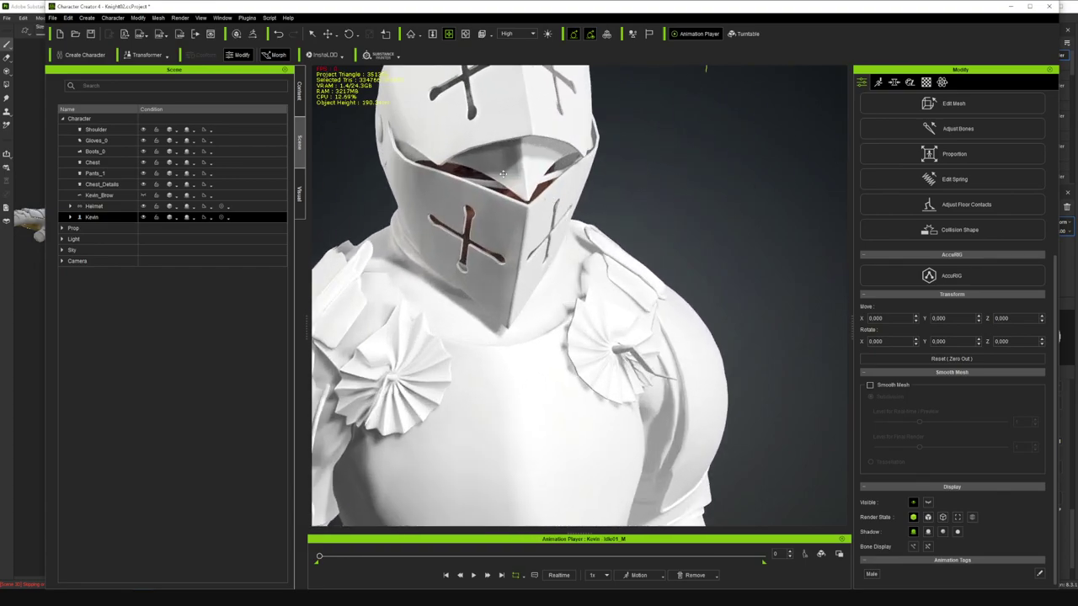
scroll(505, 171, "down", 4)
left_click(312, 34)
left_click(476, 119)
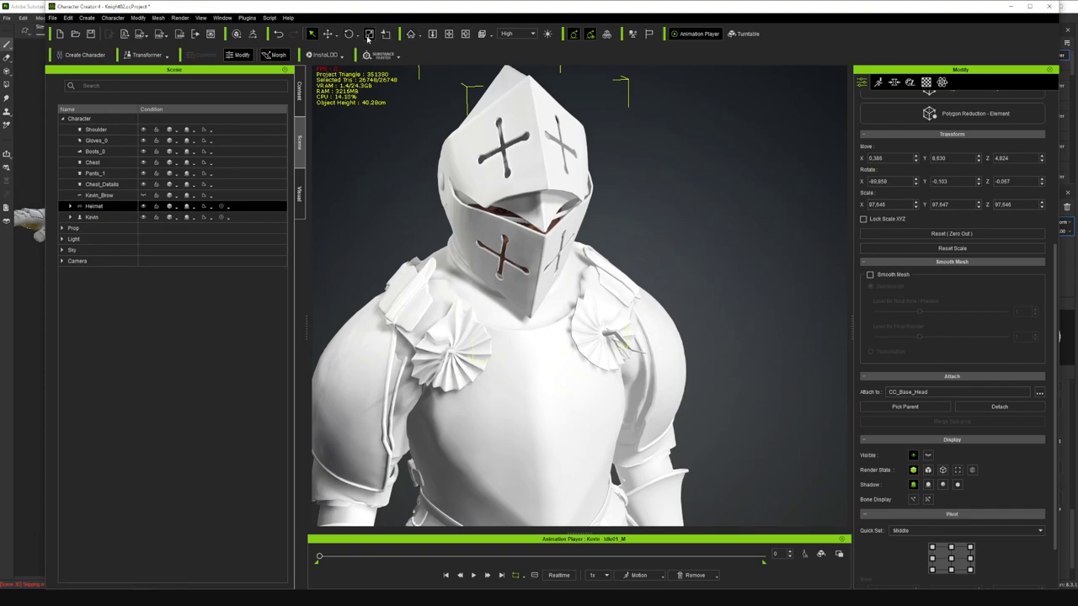
left_click(329, 33)
left_click_drag(517, 124, 517, 128)
left_click(465, 34)
left_click_drag(485, 198, 396, 161)
scroll(505, 199, "down", 5)
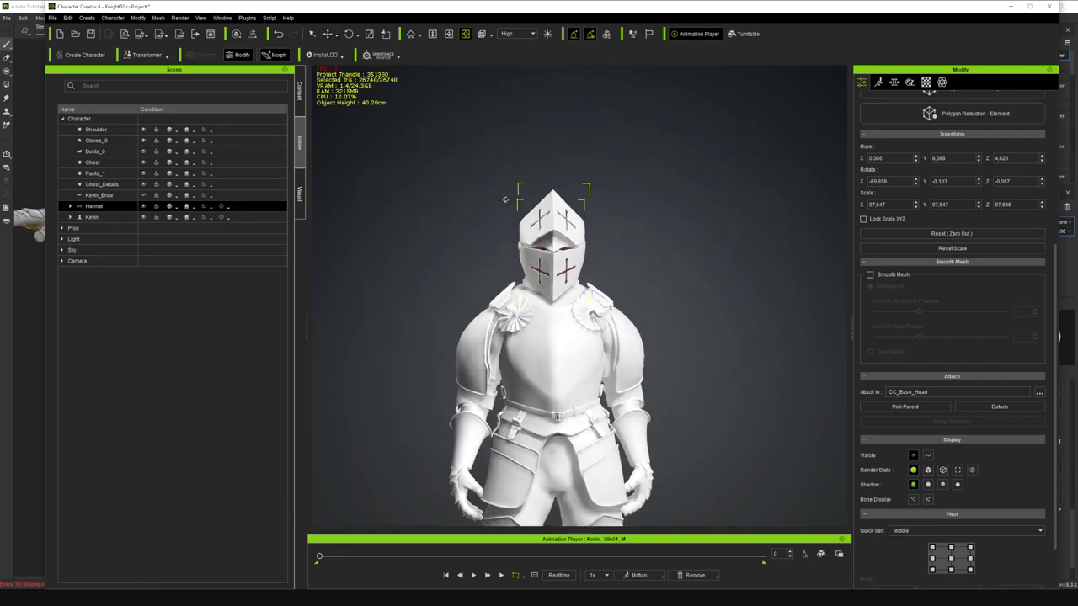
- Apply the T-Pose from the Calibration poses to the whole character
left_click(299, 91)
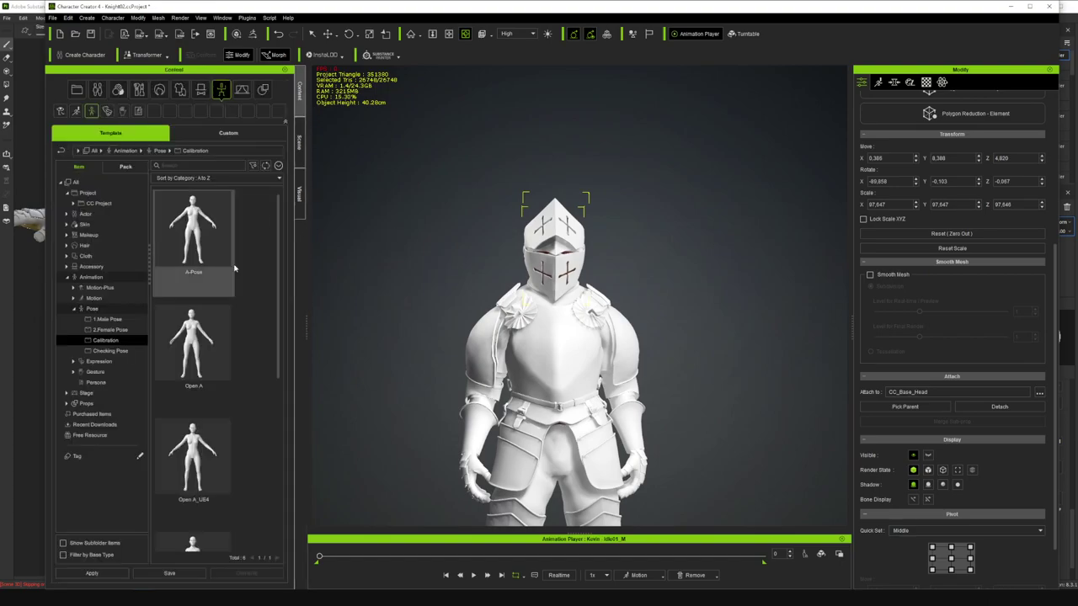
scroll(247, 459, "down", 5)
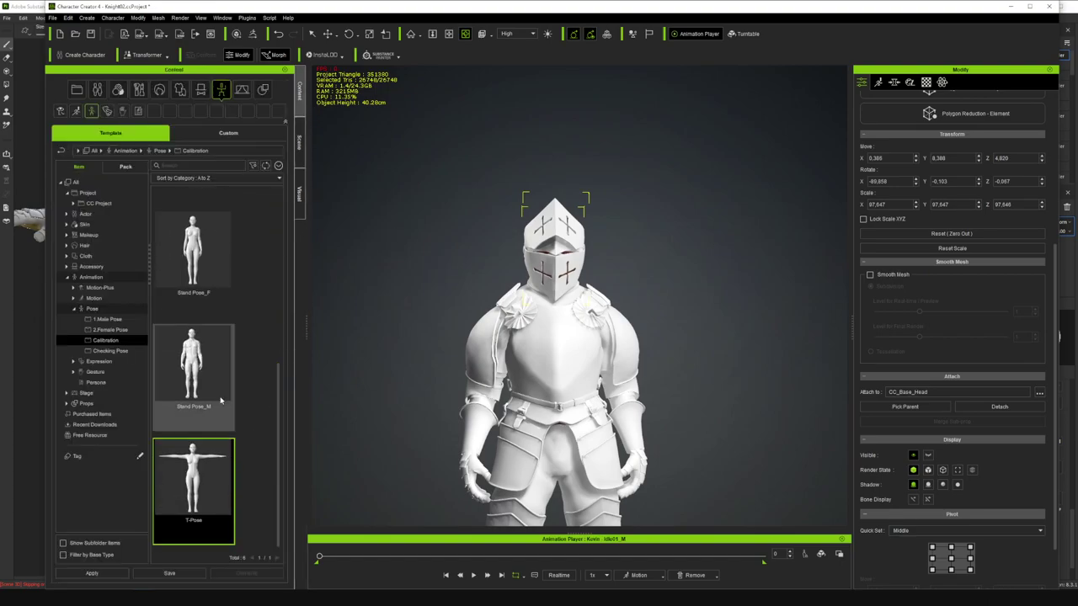
left_click(301, 154)
left_click(93, 218)
left_click(300, 91)
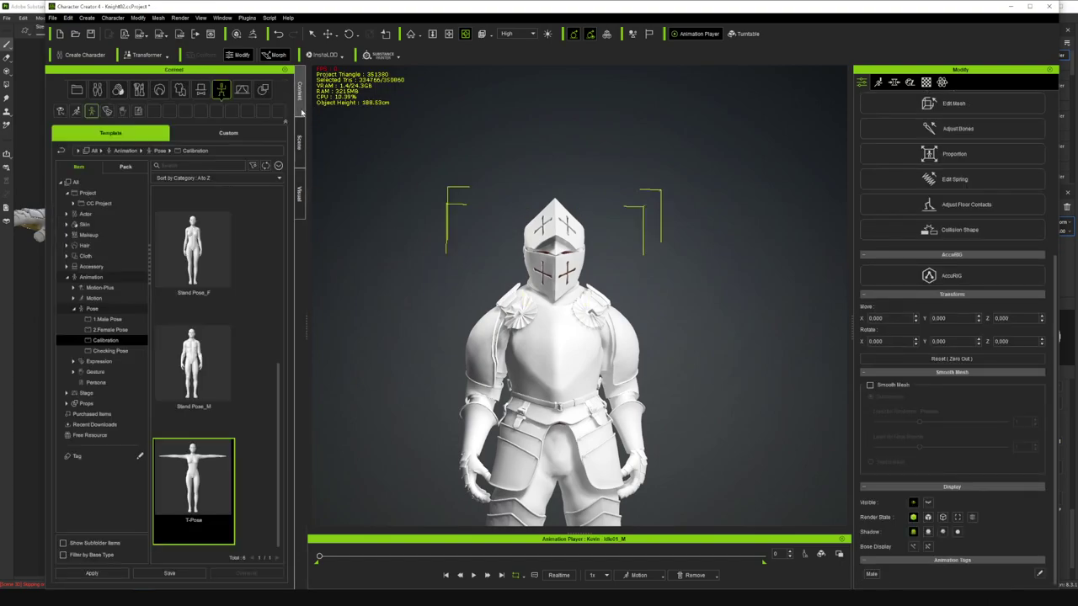
double_click(201, 473)
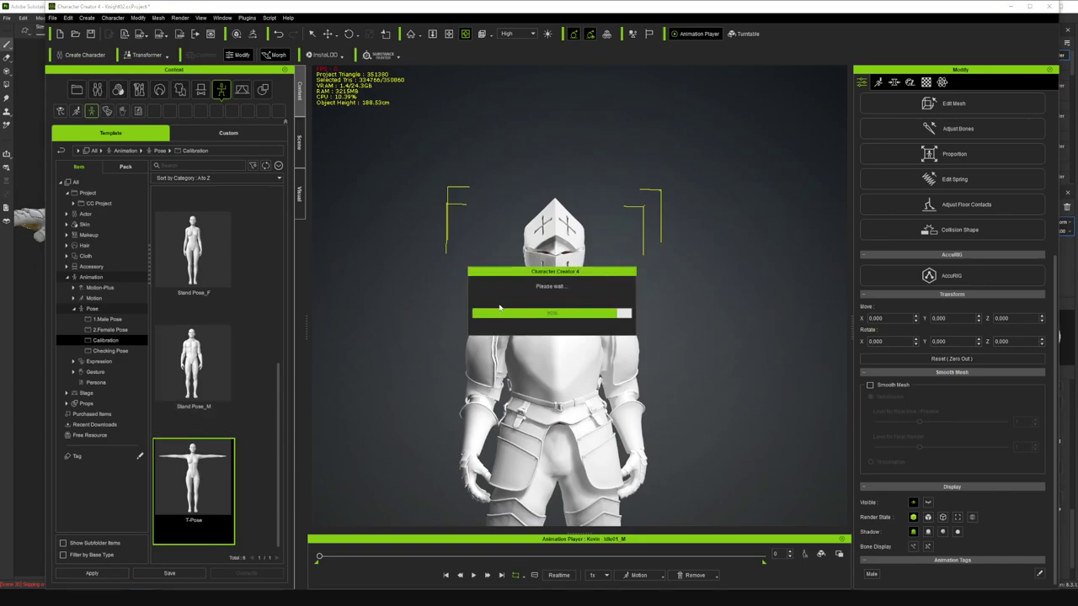
- Toggle the Helmet's visibility to compare the posed character with and without it
scroll(499, 304, "down", 7)
scroll(525, 292, "up", 2)
middle_click_drag(576, 408, 610, 274)
scroll(608, 252, "up", 5)
middle_click_drag(623, 187, 601, 316)
scroll(598, 319, "up", 4)
left_click(300, 141)
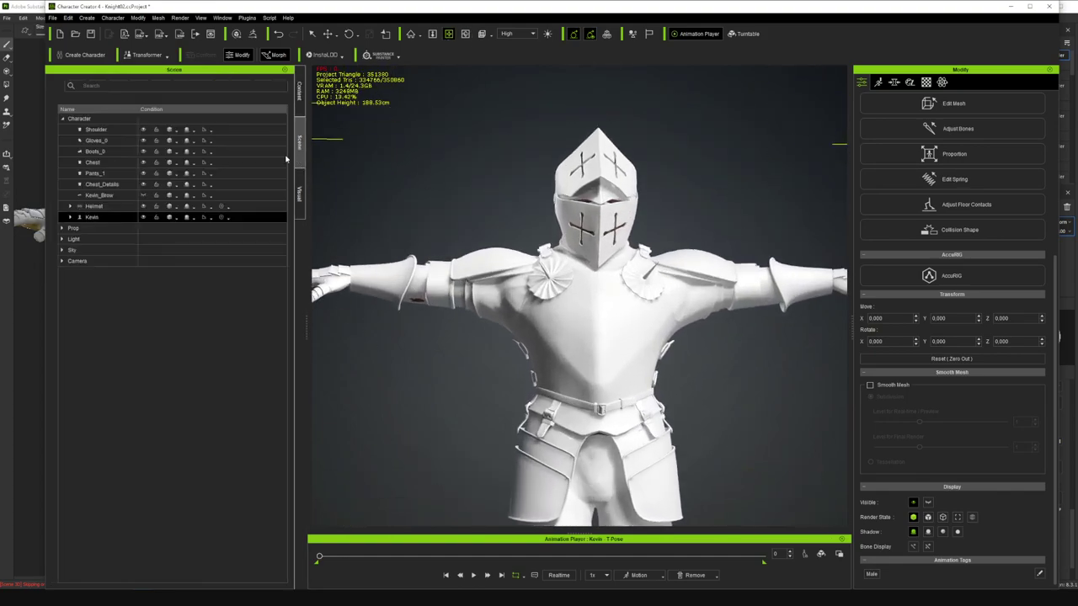
left_click(99, 195)
left_click(95, 206)
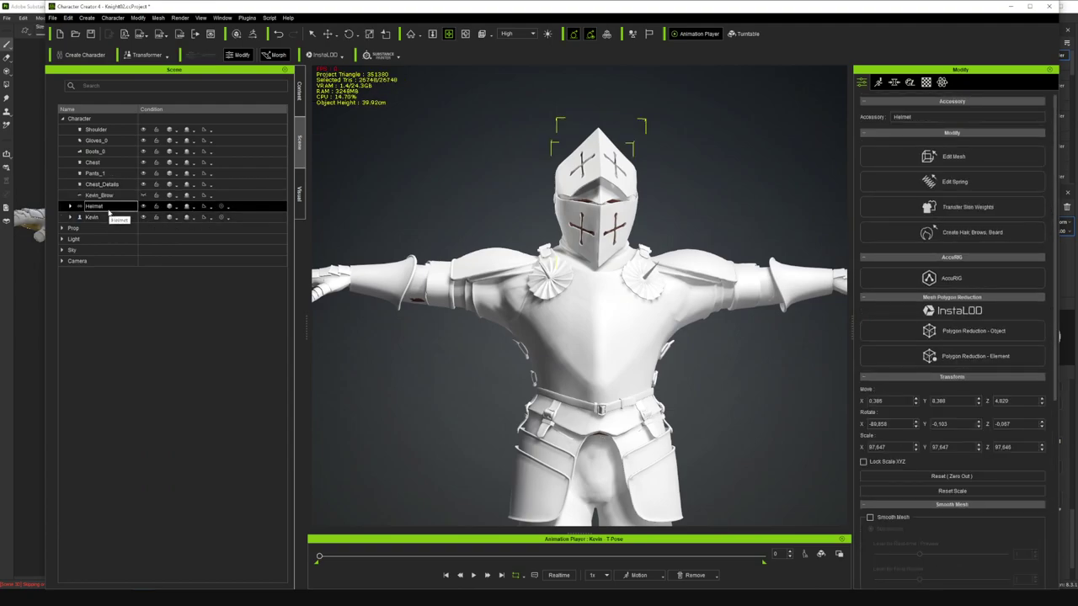
left_click(143, 206)
left_click(143, 207)
left_click(143, 206)
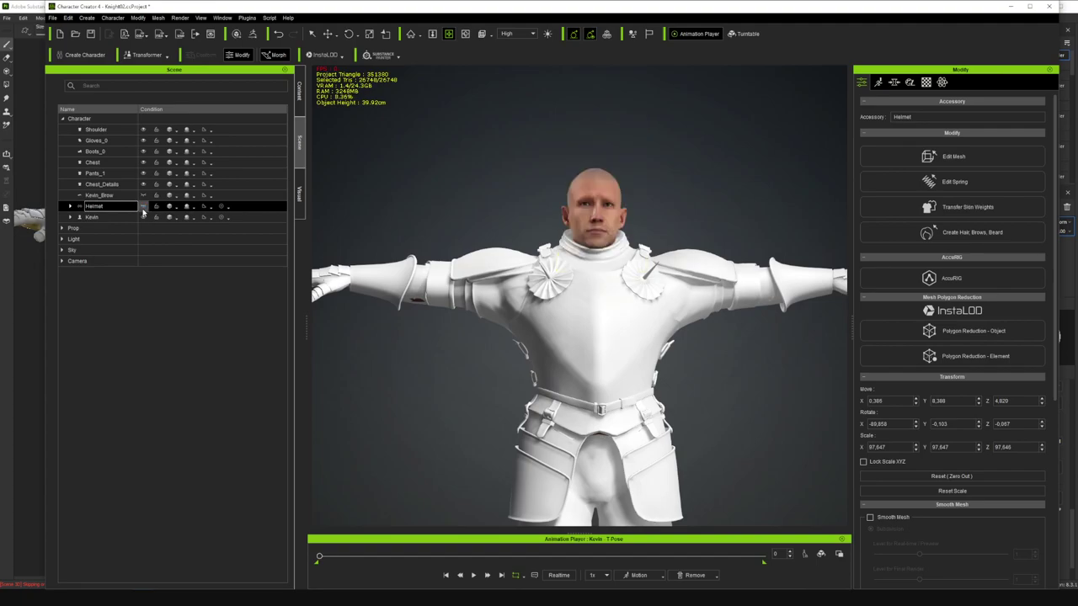
left_click(143, 207)
left_click(143, 206)
left_click(143, 207)
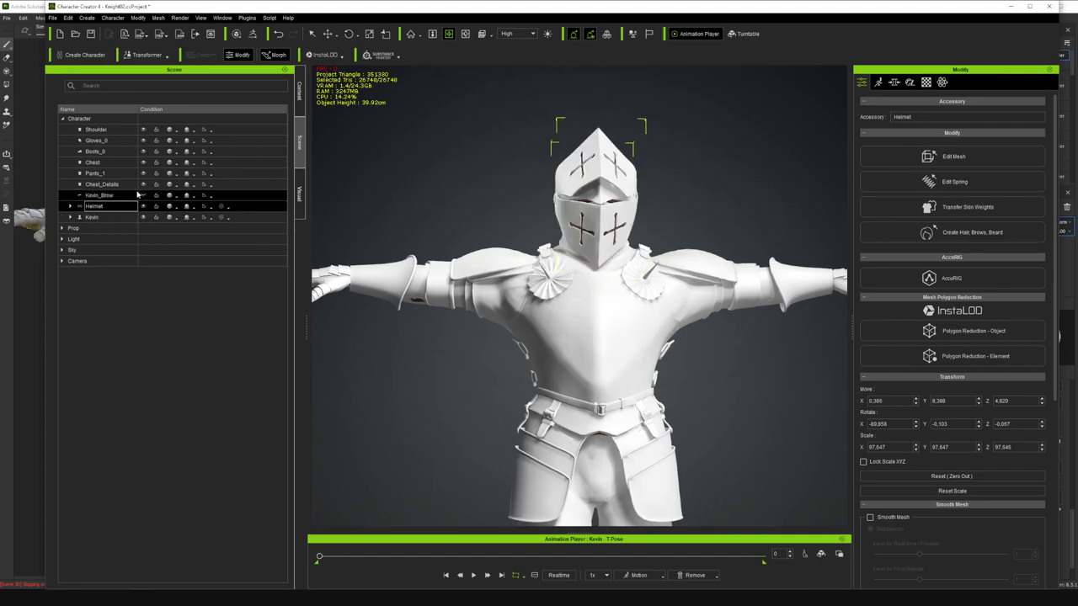
- Toggle the visibility of Chest_Details to check which parts of the armour belong to it
left_click(110, 195)
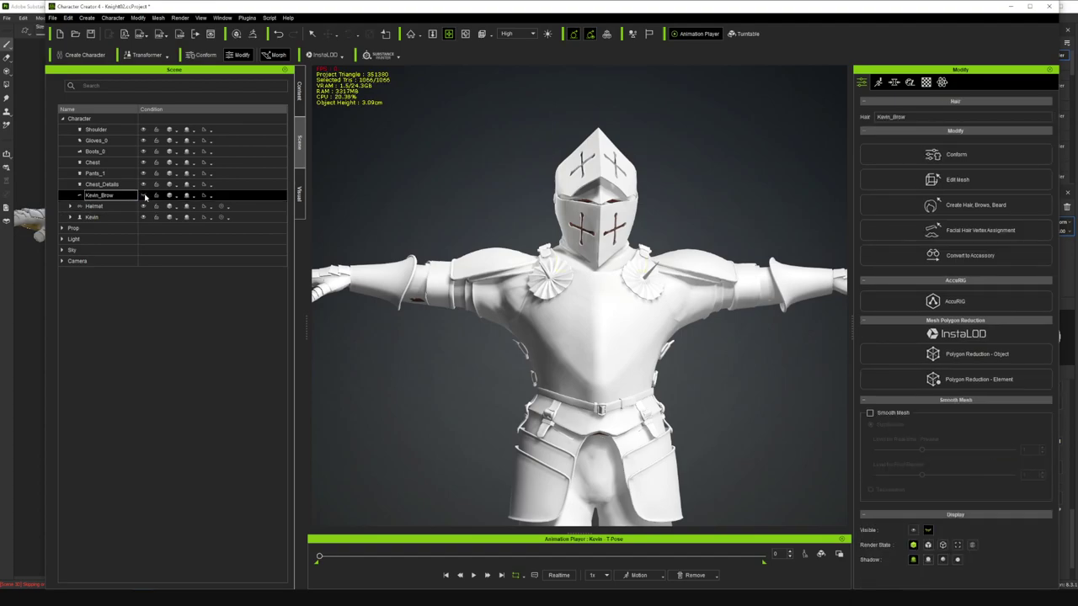
left_click(144, 185)
left_click(143, 185)
left_click(143, 185)
left_click(143, 186)
left_click(143, 185)
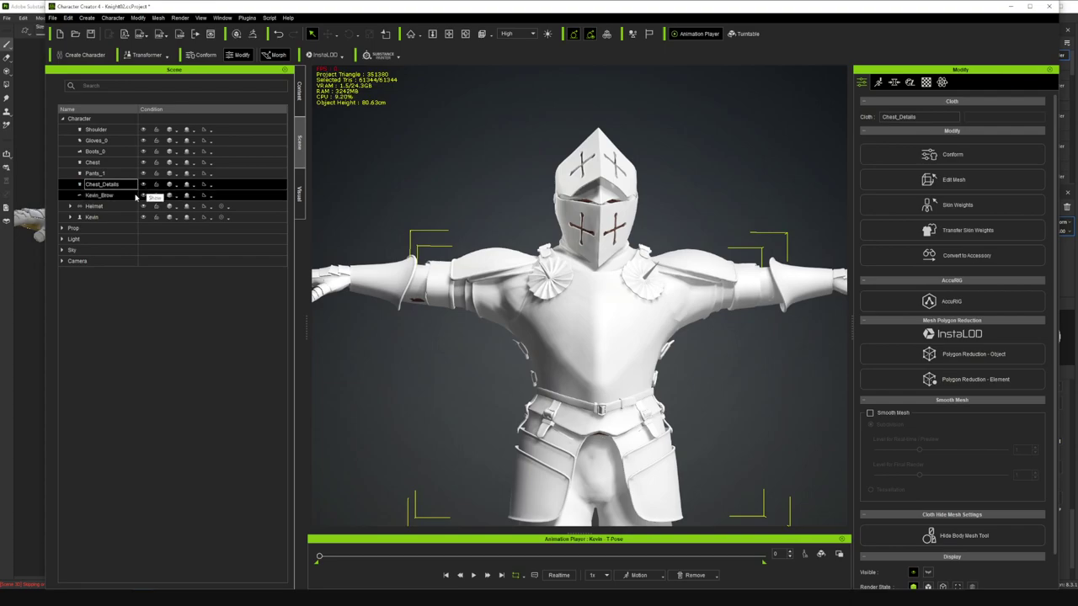
- Hide the upper arm segment under the Chest piece with the Hide Body Mesh tool and check the coverage from several angles
left_click(118, 161)
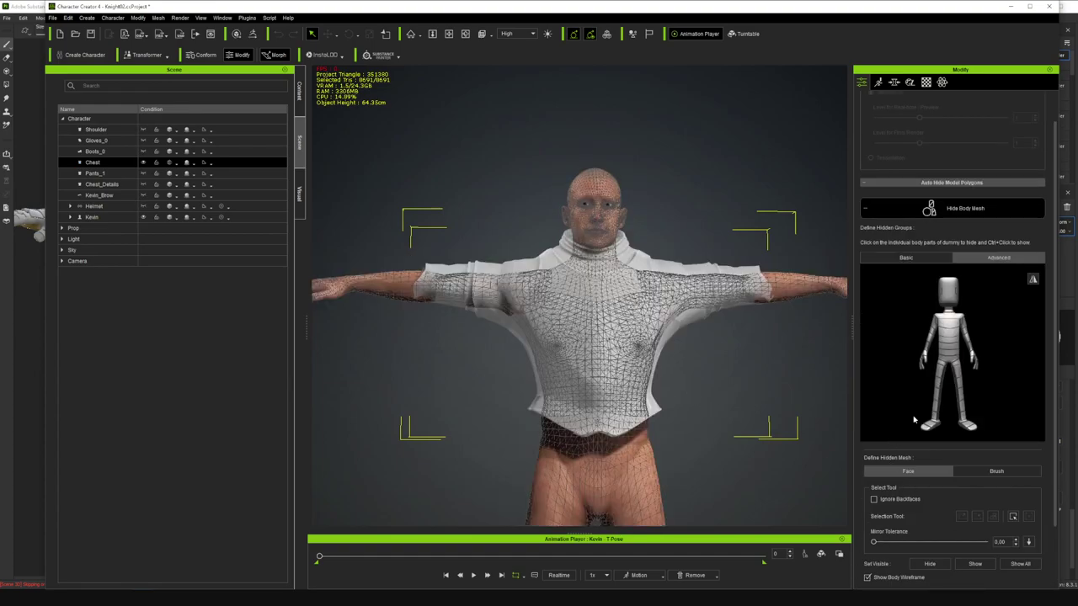
left_click(934, 331)
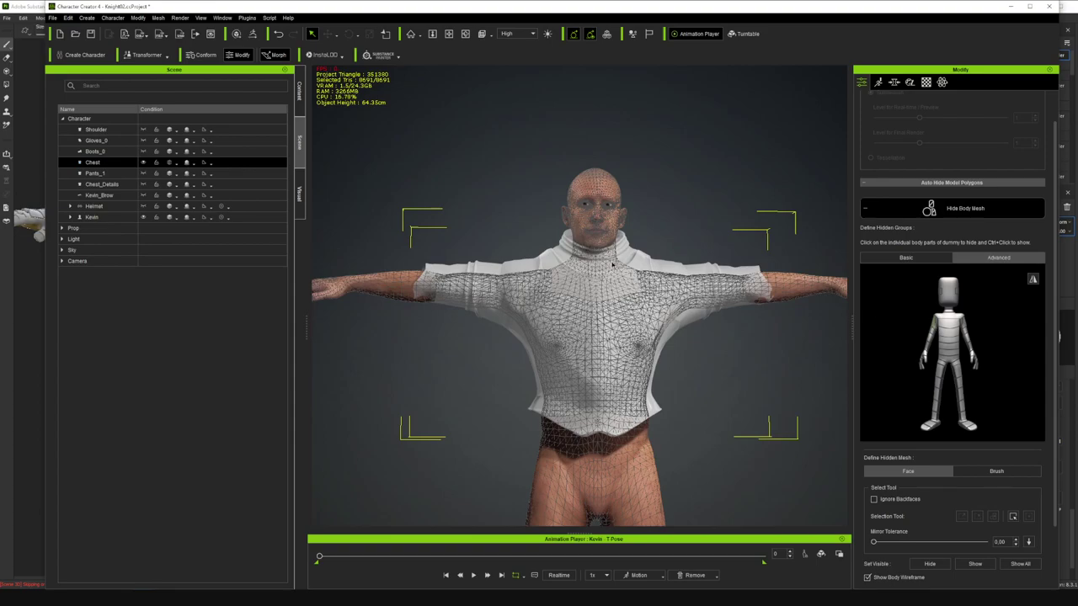
left_click(465, 36)
left_click_drag(638, 234, 432, 237)
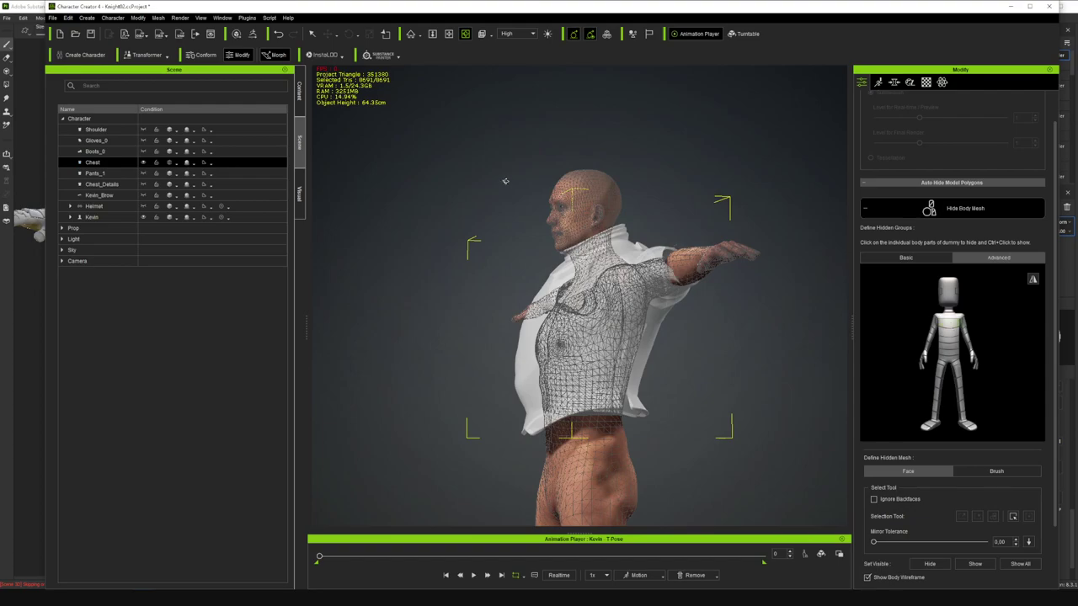
left_click_drag(505, 181, 602, 184)
middle_click_drag(665, 278, 803, 267)
left_click_drag(804, 267, 632, 215)
left_click_drag(632, 278, 589, 276)
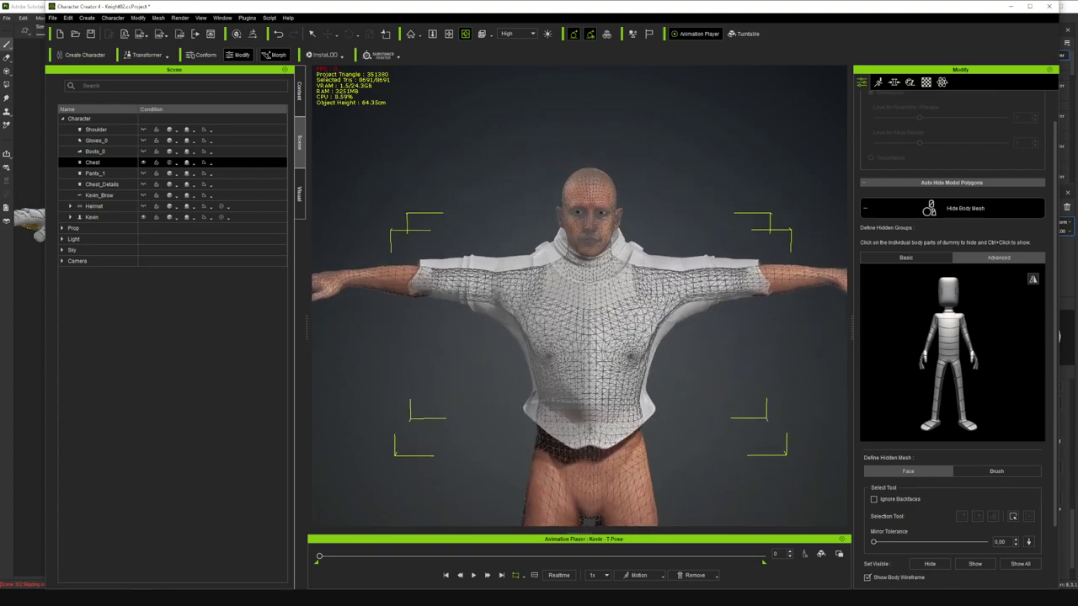
left_click(936, 215)
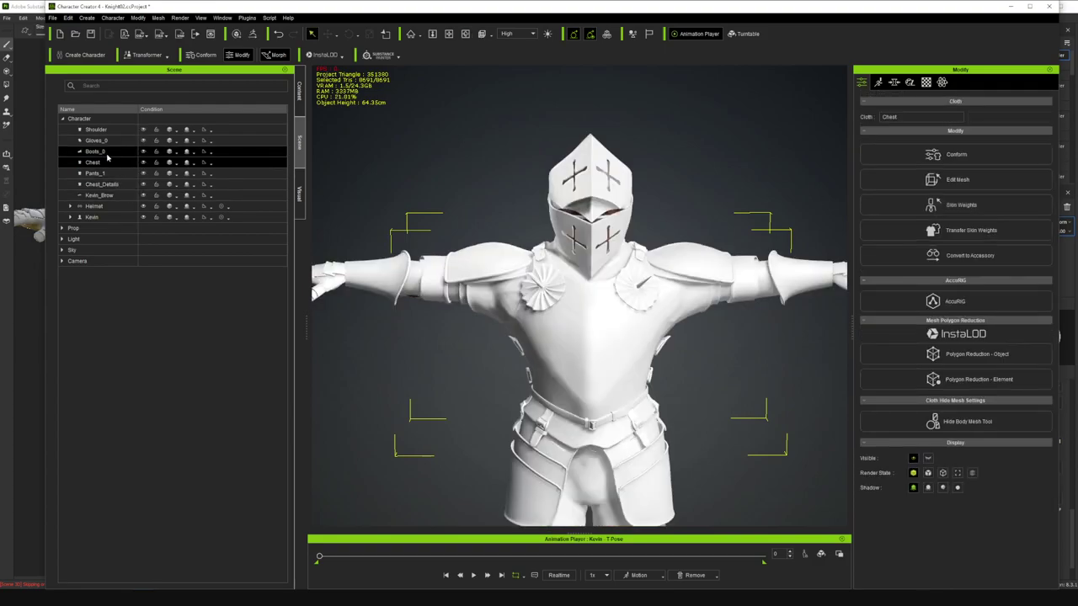
- Hide the arm segments on both sides under Gloves_0 with the Hide Body Mesh tool
left_click(108, 144)
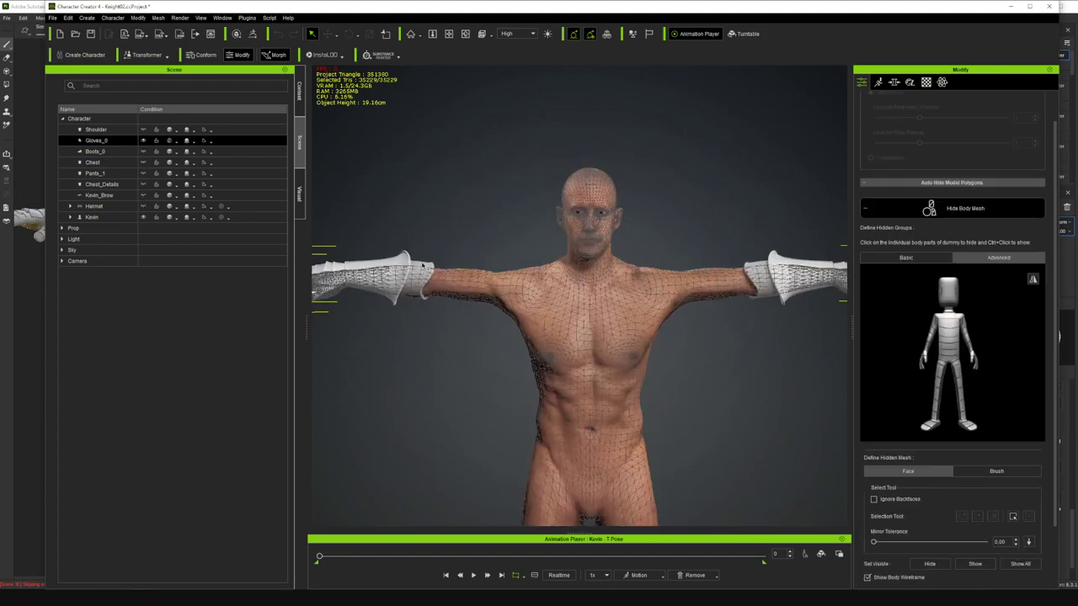
scroll(426, 272, "up", 2)
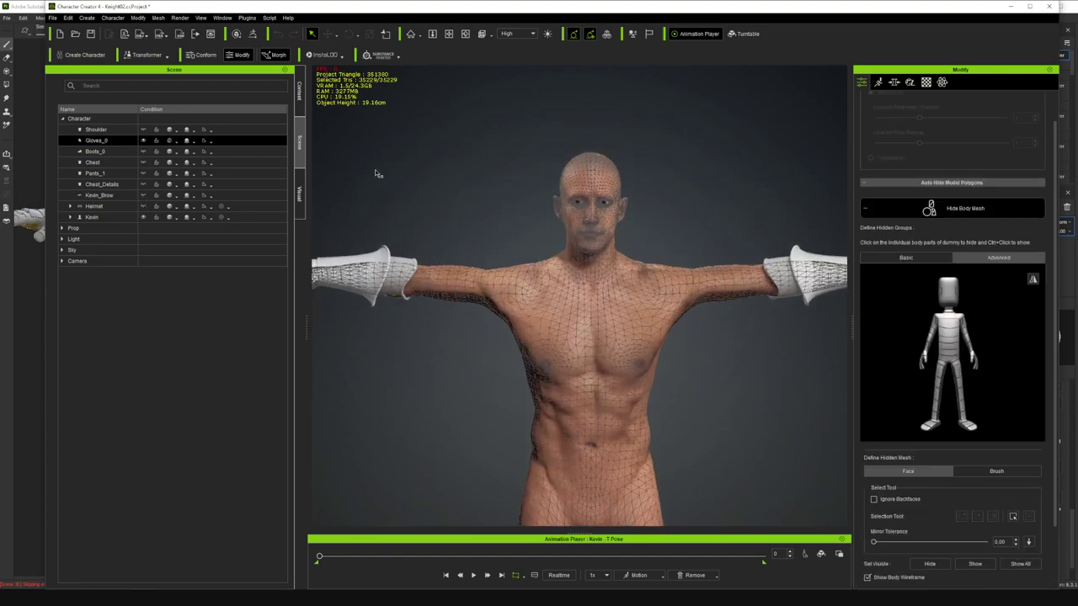
left_click(465, 34)
left_click_drag(489, 226, 449, 255)
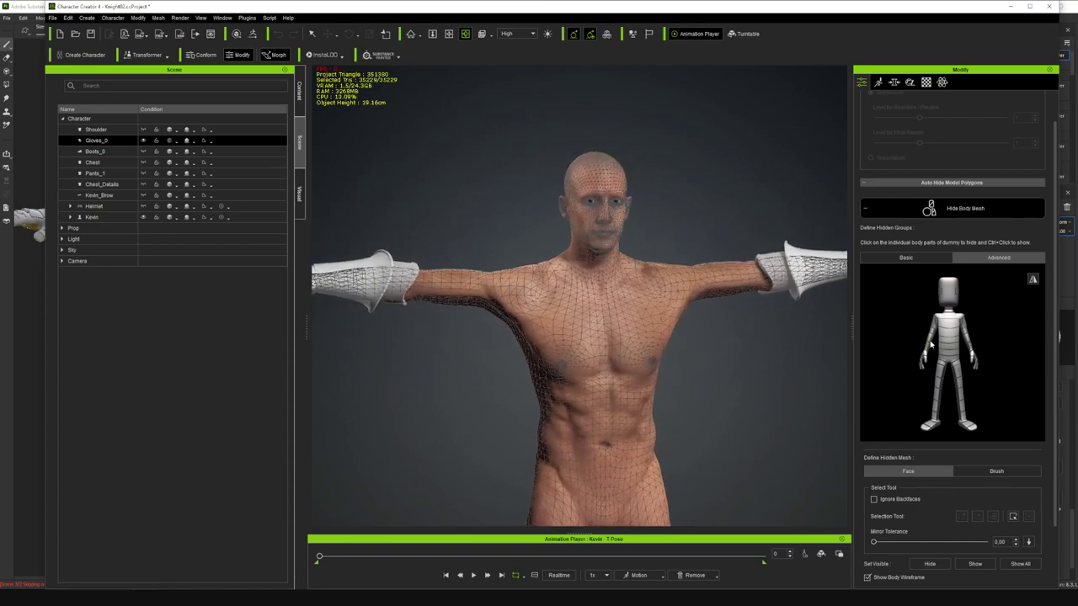
left_click(931, 340)
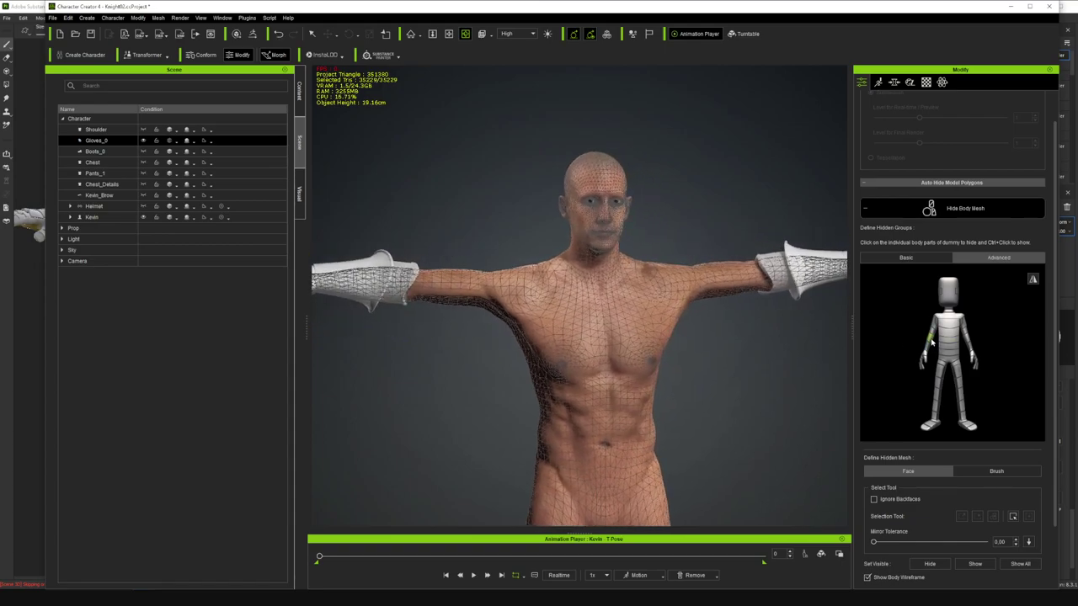
left_click(970, 343)
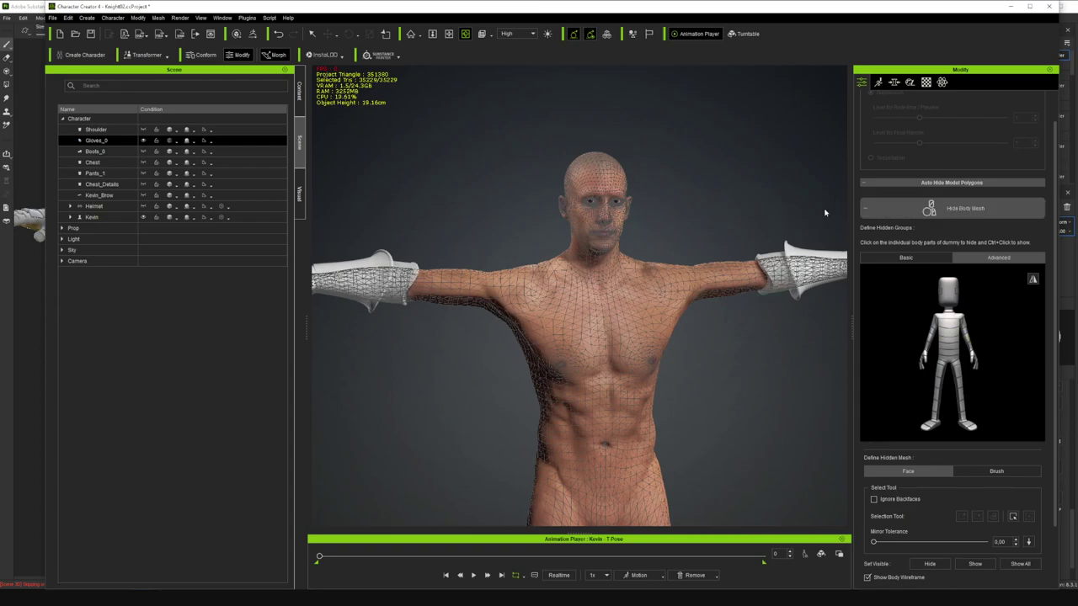
key("q")
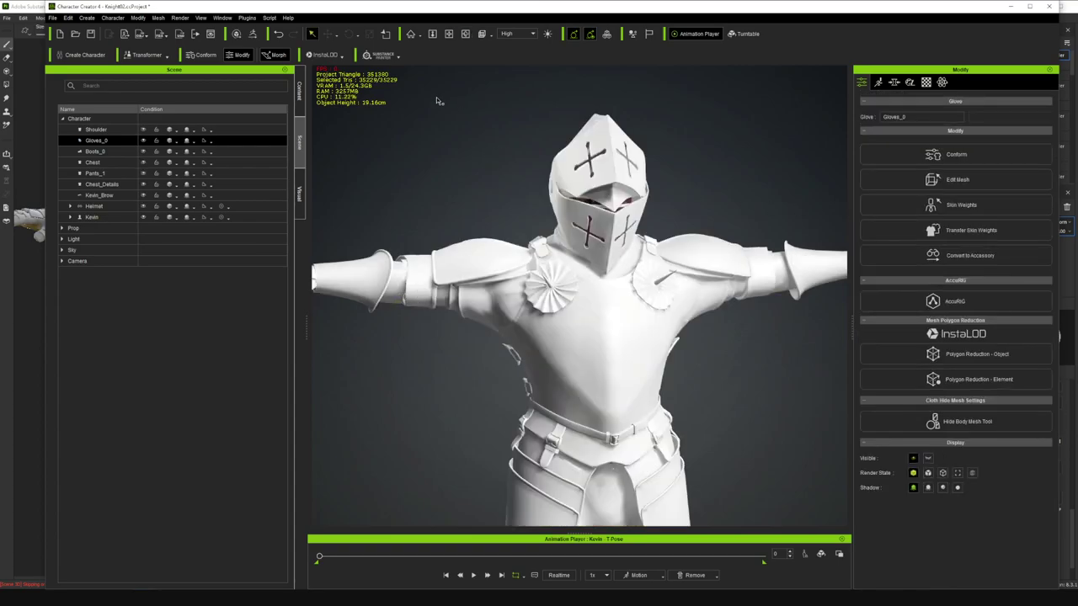
- Toggle the visibility of Pants_1 to check which parts of the leg armour belong to it
left_click(465, 34)
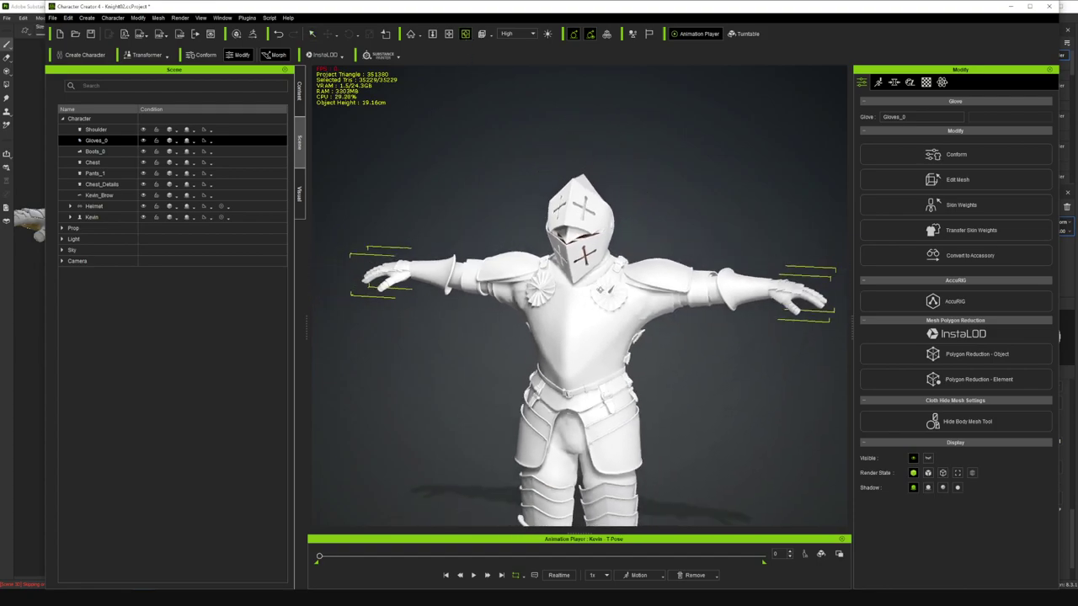
left_click_drag(606, 373, 643, 345)
left_click(448, 33)
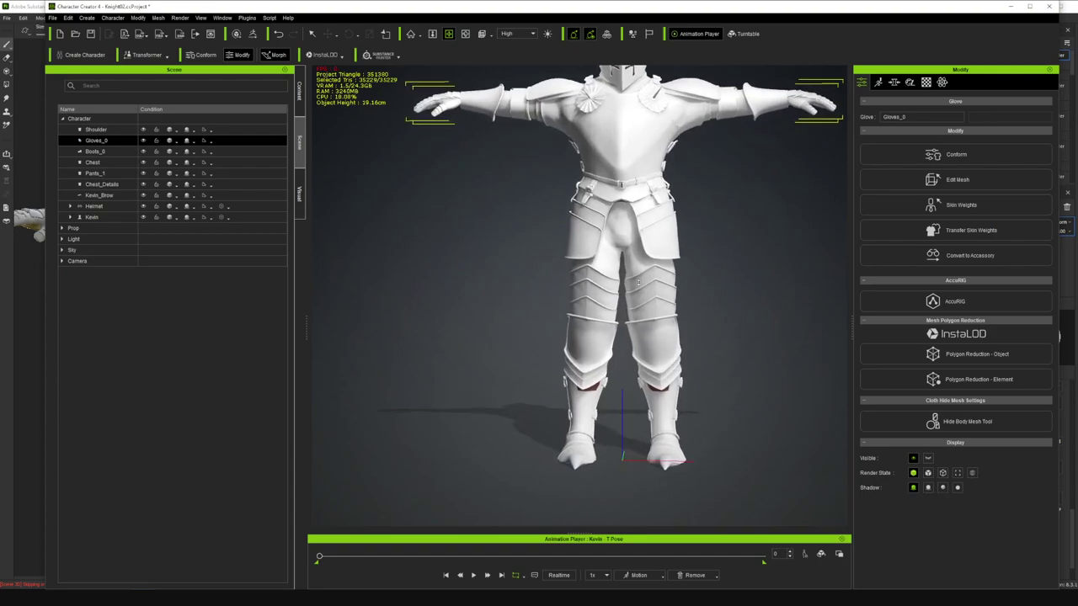
left_click(143, 174)
left_click(143, 173)
left_click(144, 173)
left_click(143, 174)
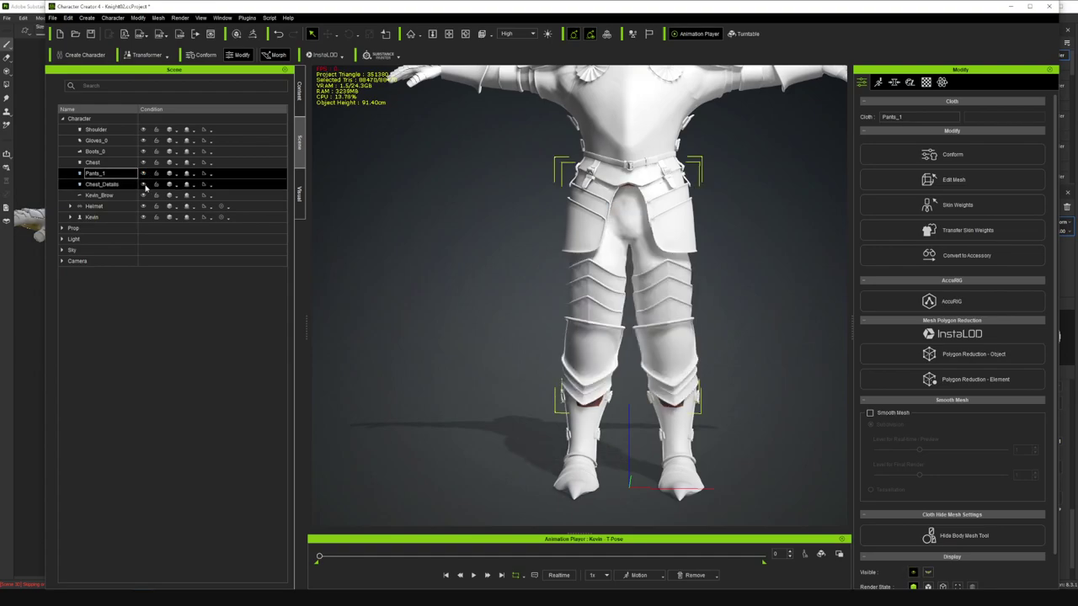
- Hide the shin segments of both legs under Boots_0 with the Hide Body Mesh tool and check the boots from the side
left_click(132, 152)
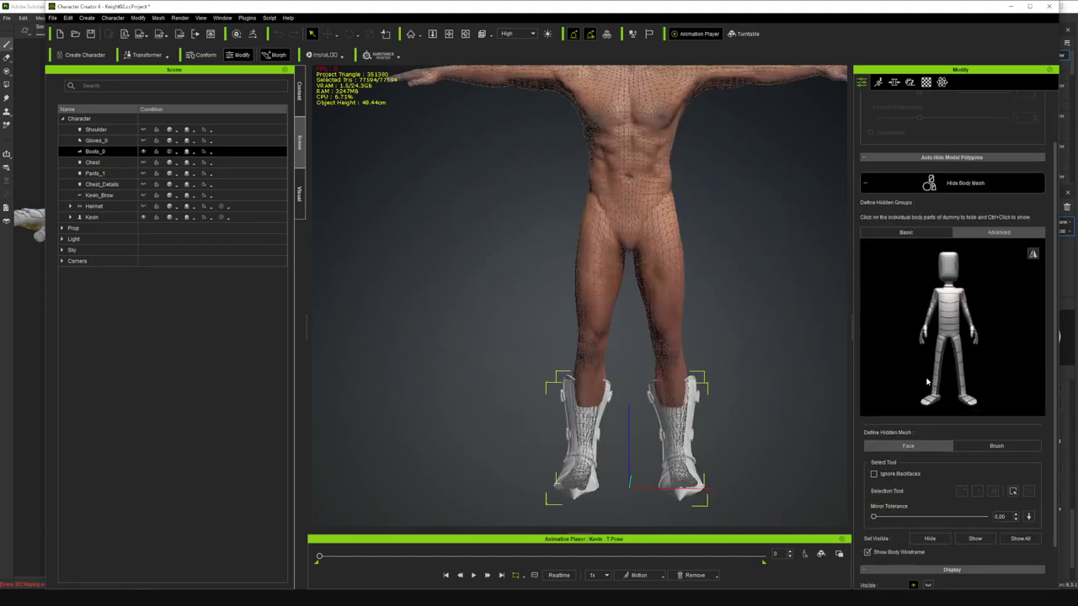
left_click(939, 377)
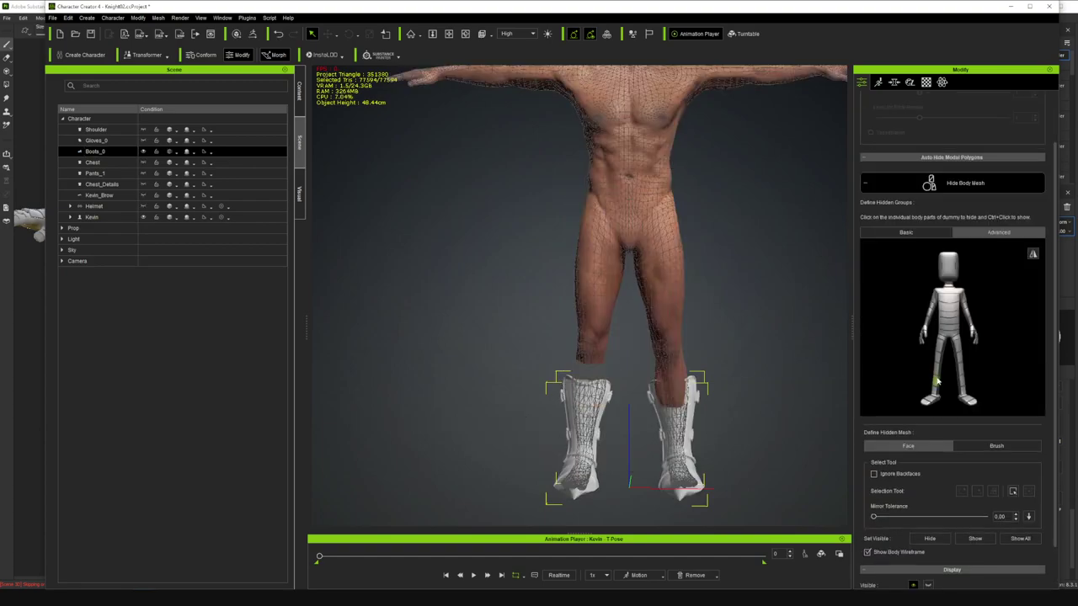
left_click(965, 384)
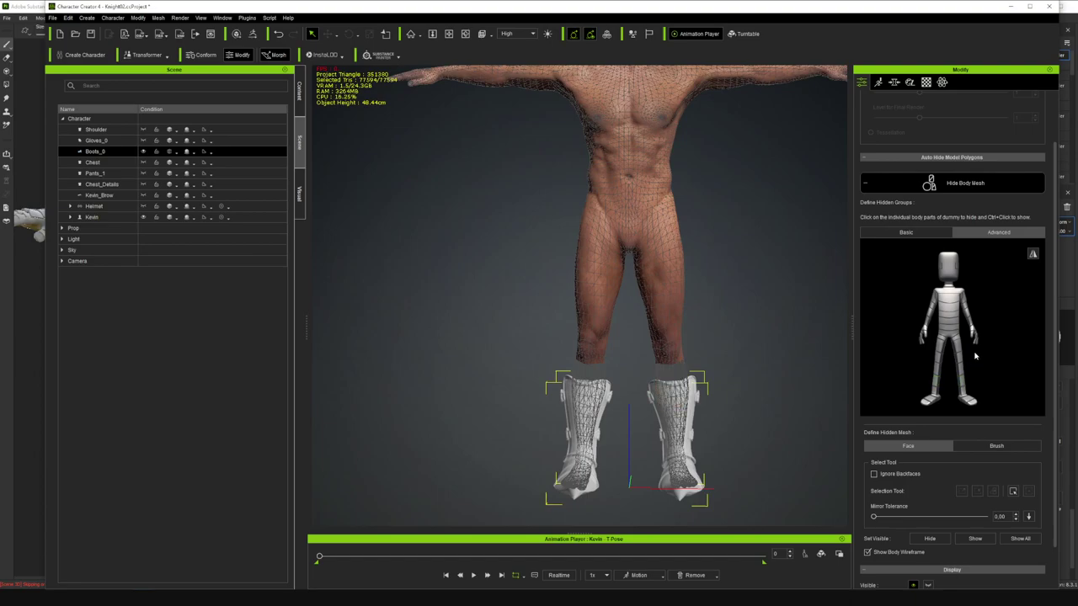
left_click(948, 184)
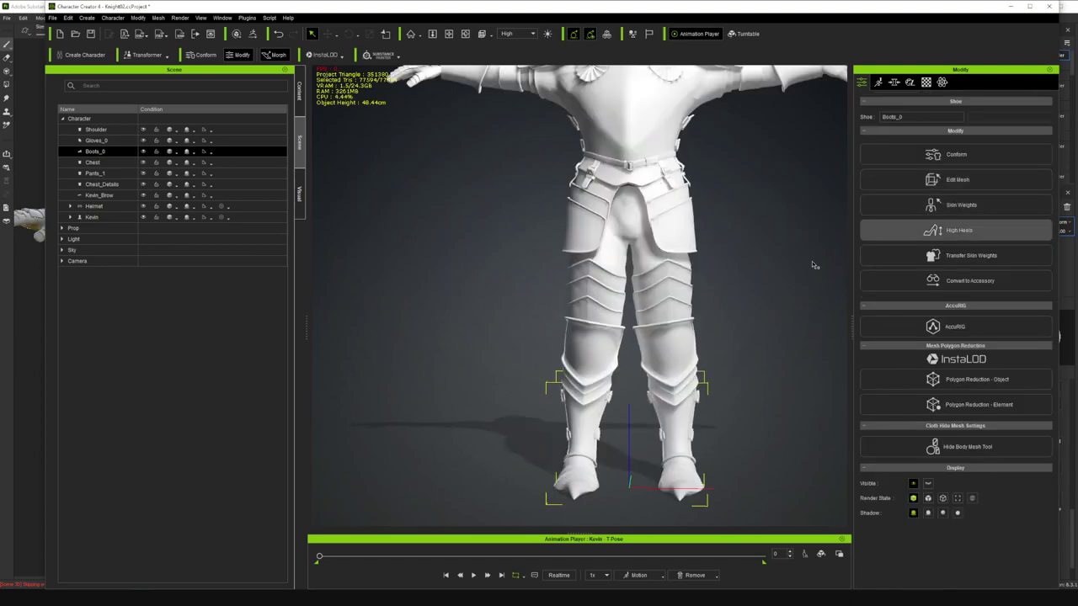
left_click(465, 35)
left_click_drag(623, 328, 943, 353)
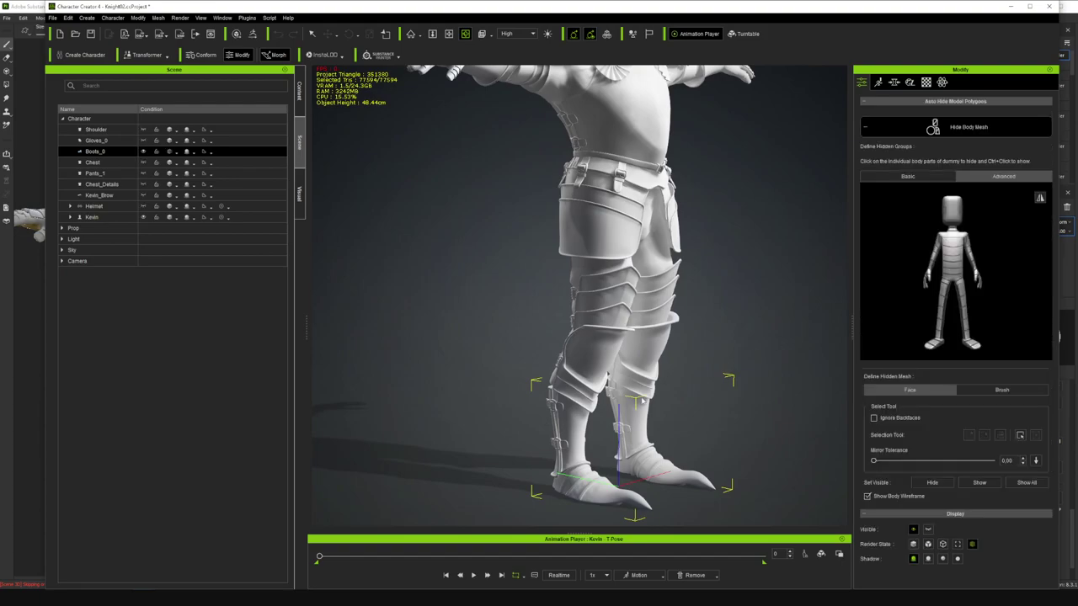
- Show the shin segments of both legs again in the body mesh hiding for Boots_0
left_click(941, 323)
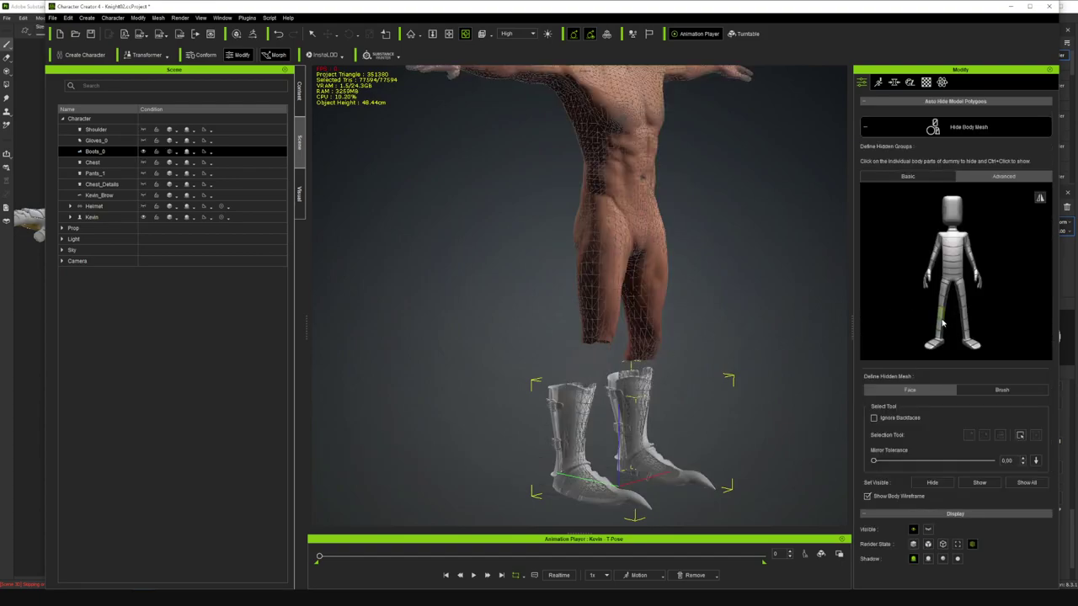
left_click(942, 324, "ctrl")
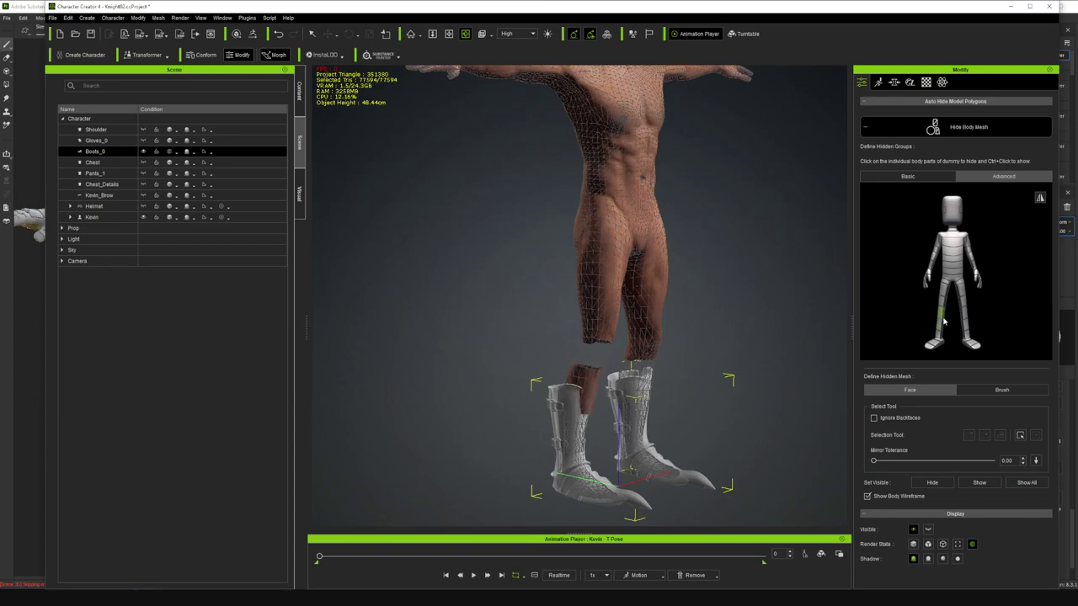
left_click(941, 314, "ctrl")
left_click(966, 327, "ctrl")
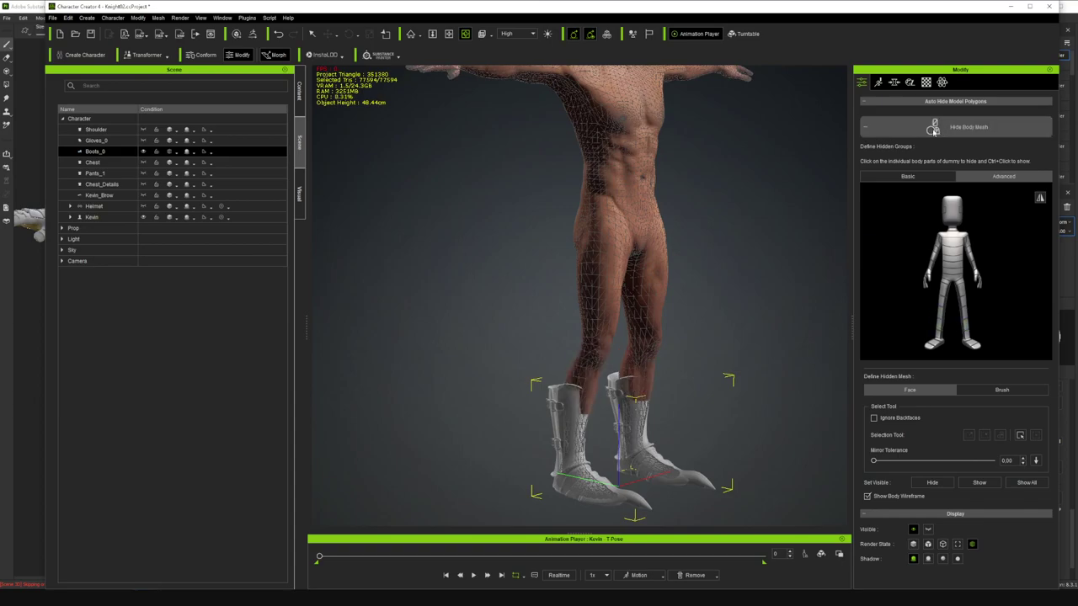
key("Escape")
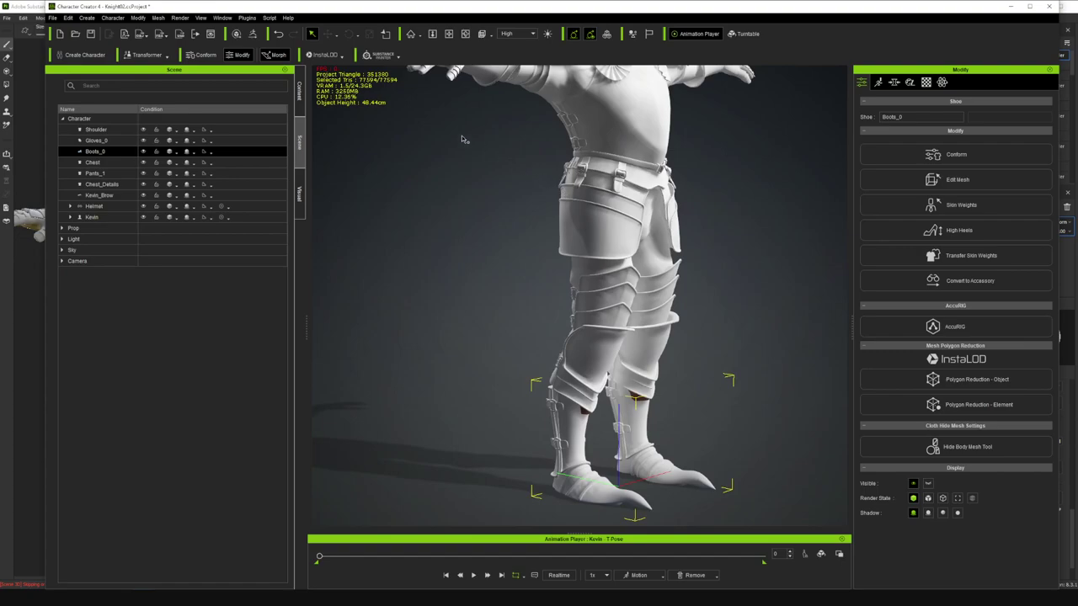
- Try rotating the character's thigh with Pose Offset in side view to test the leg armour
left_click(466, 34)
left_click_drag(590, 430, 657, 429)
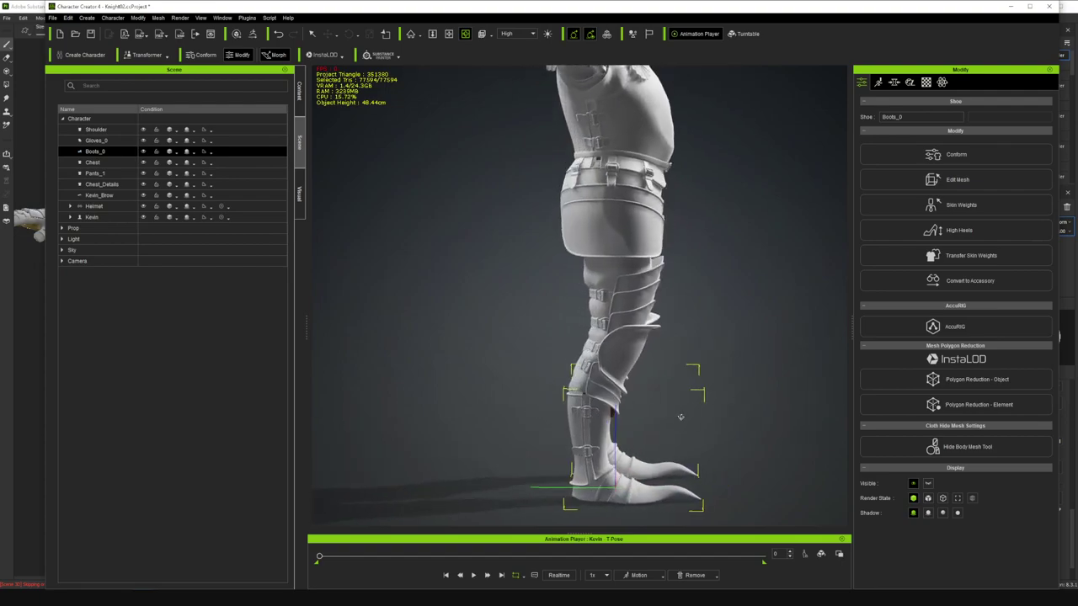
left_click(91, 217)
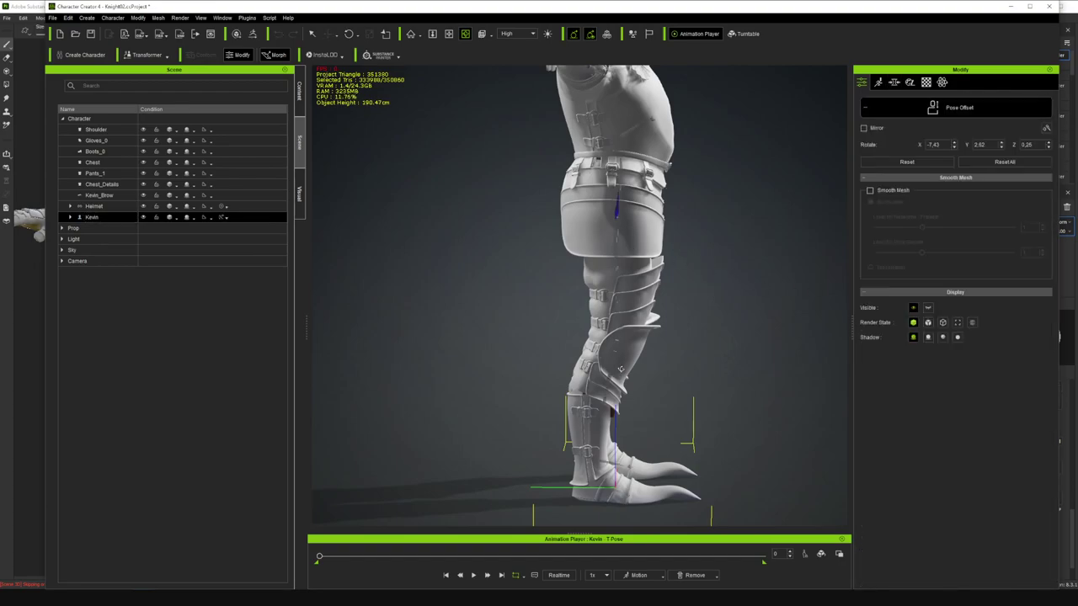
key("q")
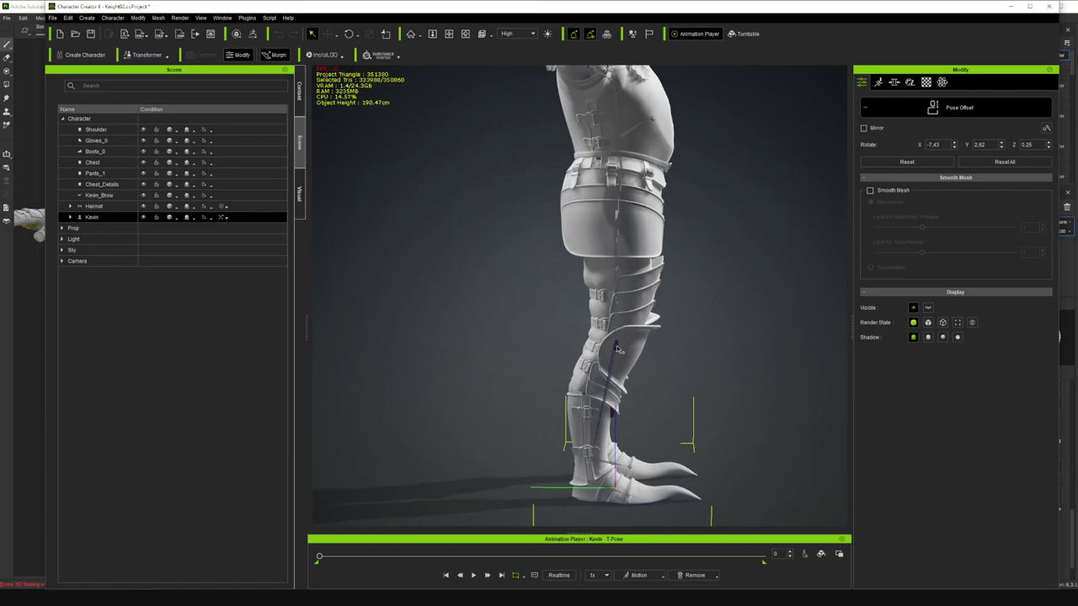
left_click(623, 337)
key("e")
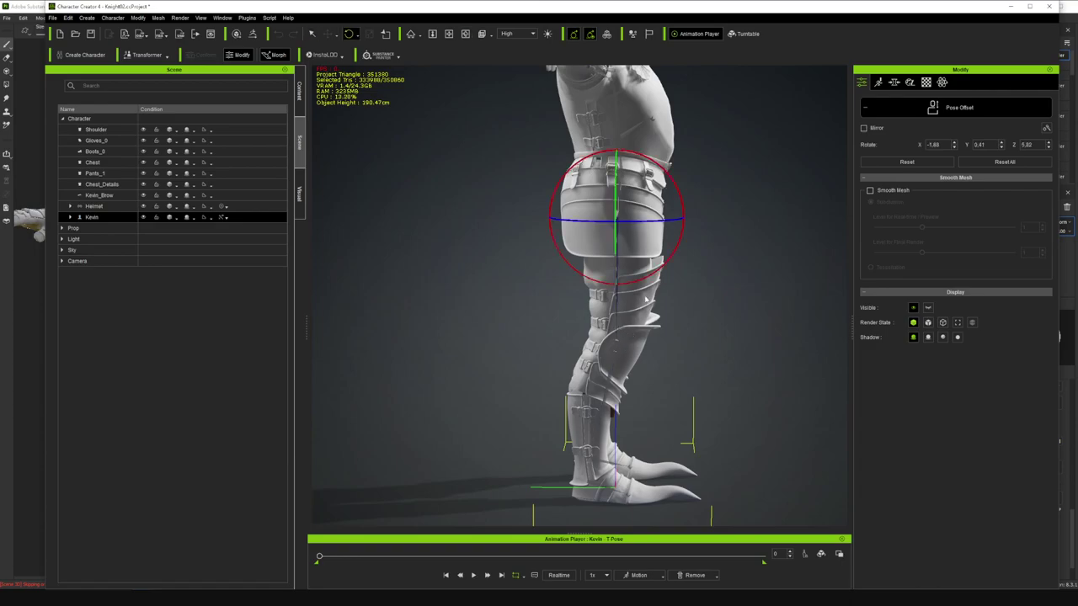
left_click_drag(647, 281, 645, 282)
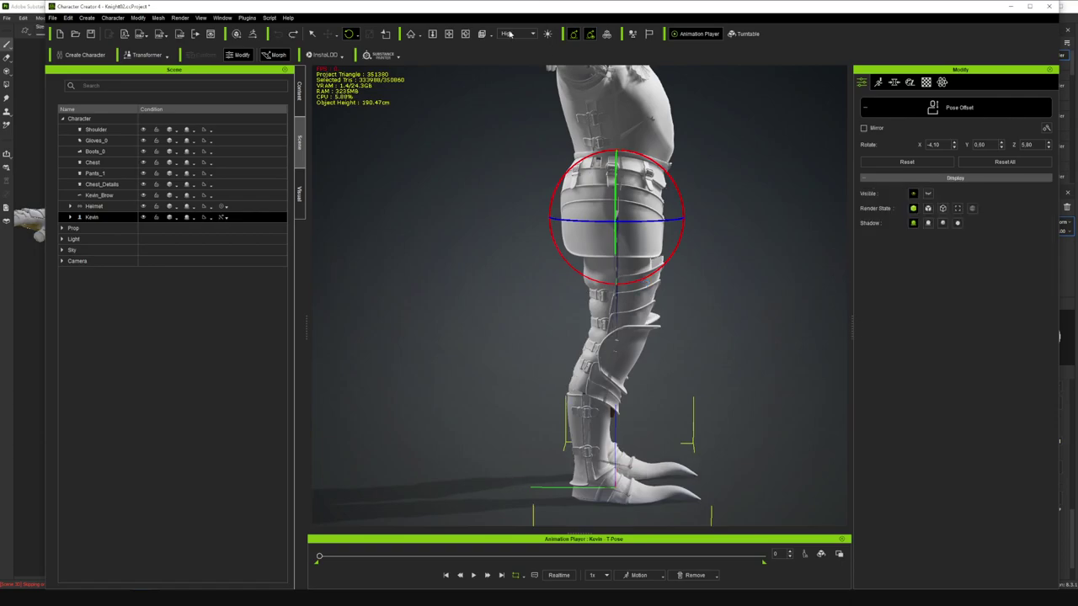
- Swing one leg outward with Pose Offset to test the leg armour from the front, and undo the rotation
left_click(466, 35)
left_click_drag(513, 282, 358, 303)
key("e")
mouse_move(639, 300)
left_mouse_down()
mouse_move(669, 293)
mouse_move(650, 300)
left_mouse_up()
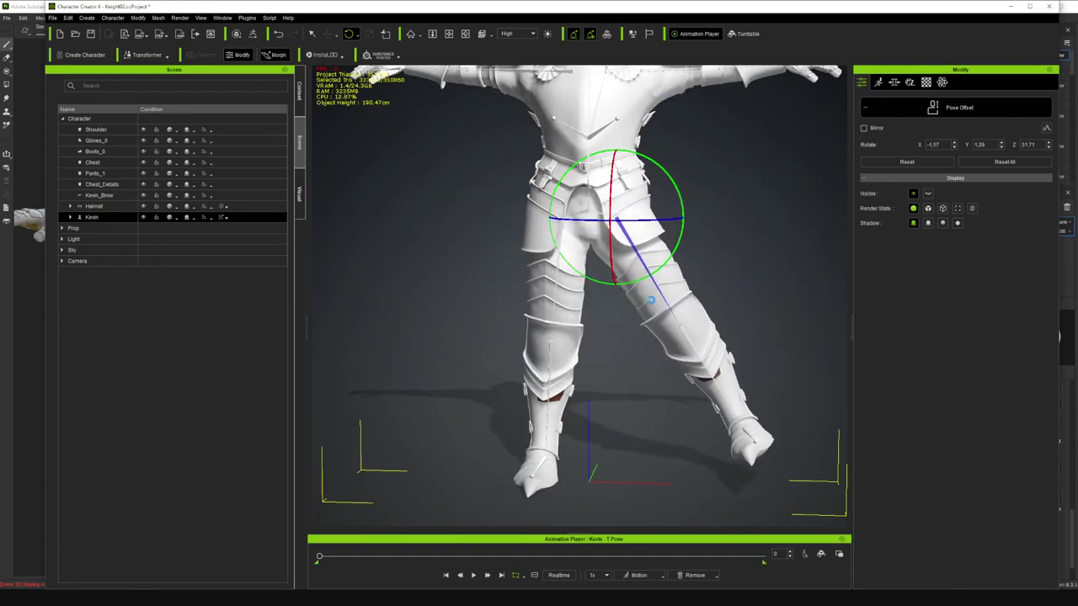
key("ctrl+z")
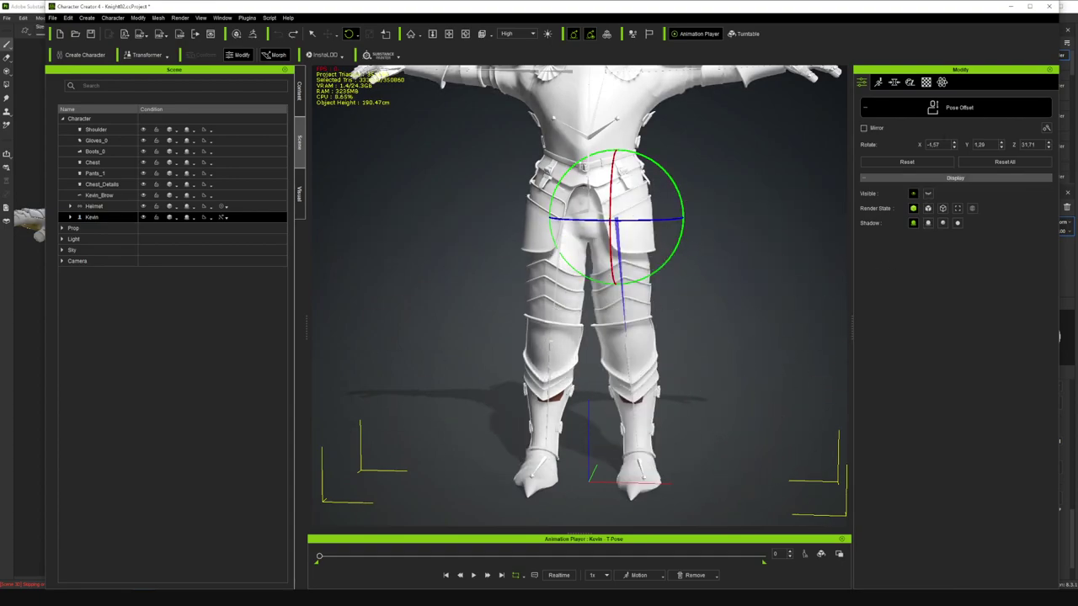
key("q")
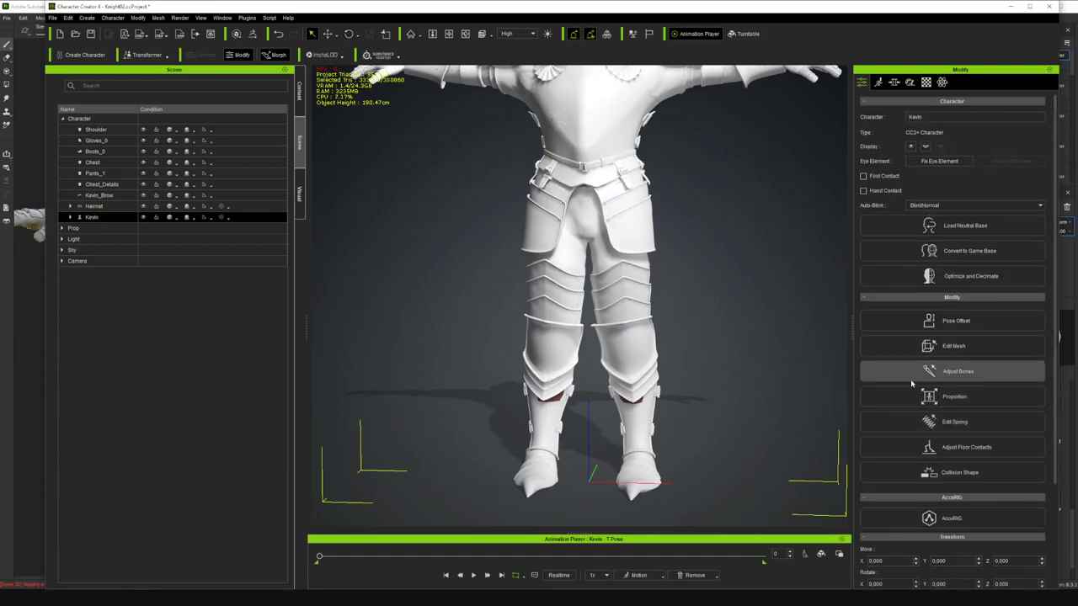
- Hide the shin segments on both legs under Boots_0 using the Hide Body Mesh tool
scroll(986, 503, "down", 1)
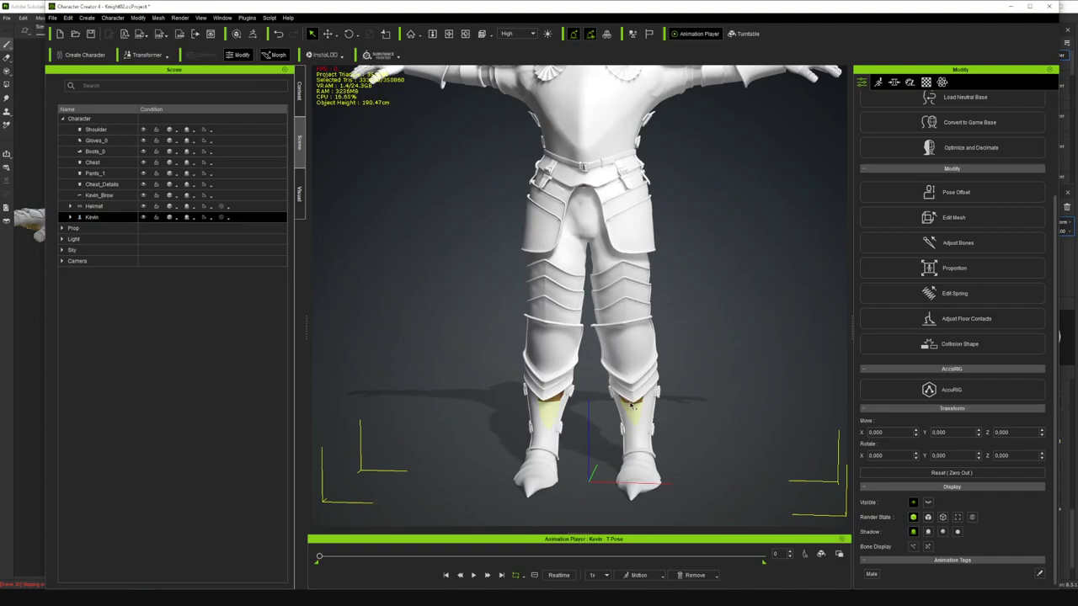
left_click(118, 208)
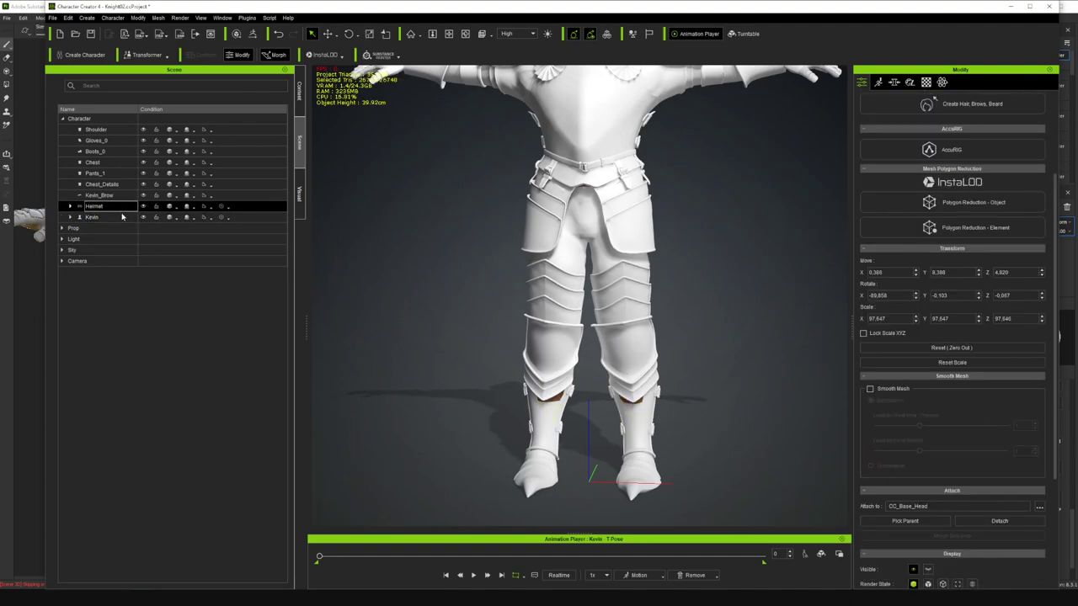
left_click(121, 217)
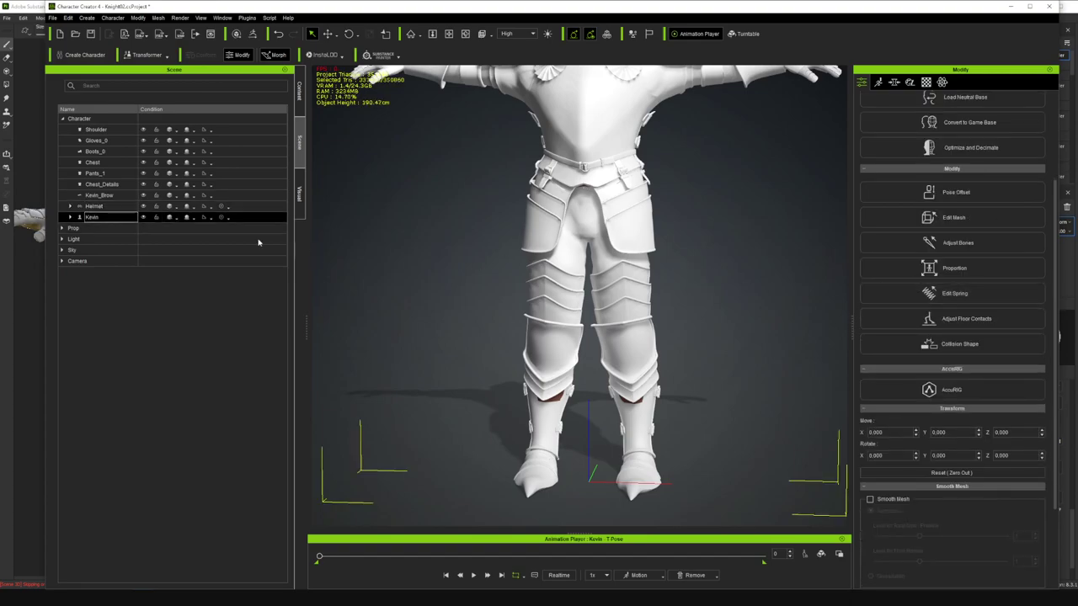
left_click(94, 152)
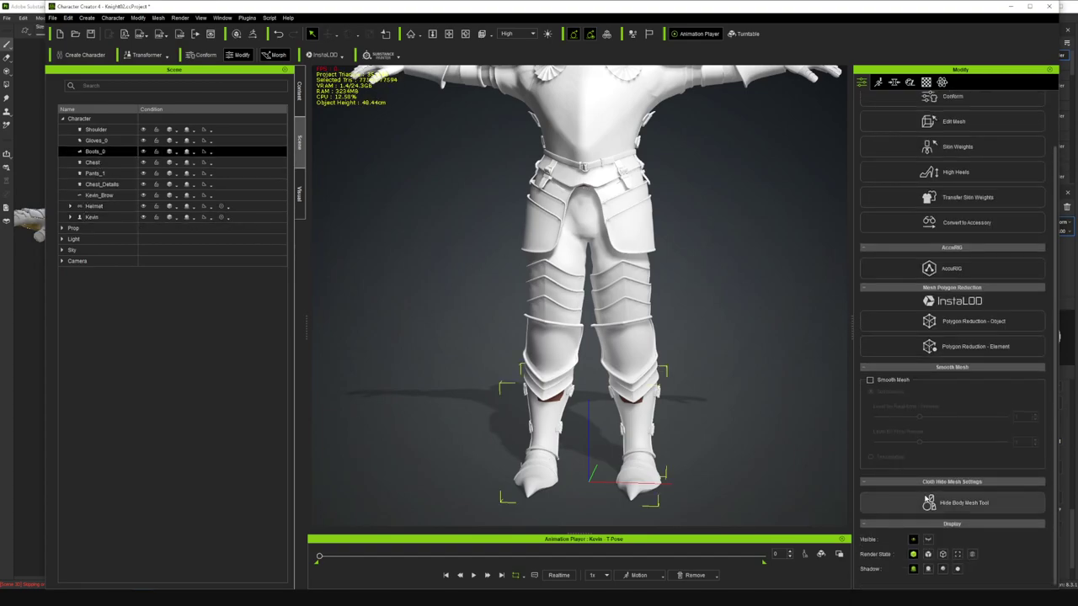
left_click(965, 502)
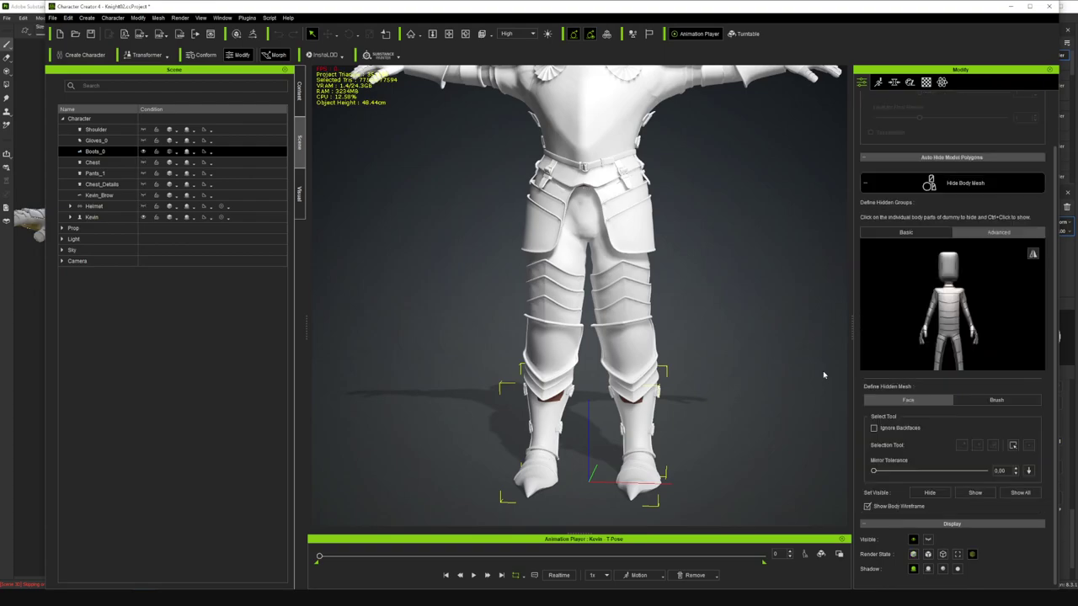
left_click(961, 384)
left_click(936, 386)
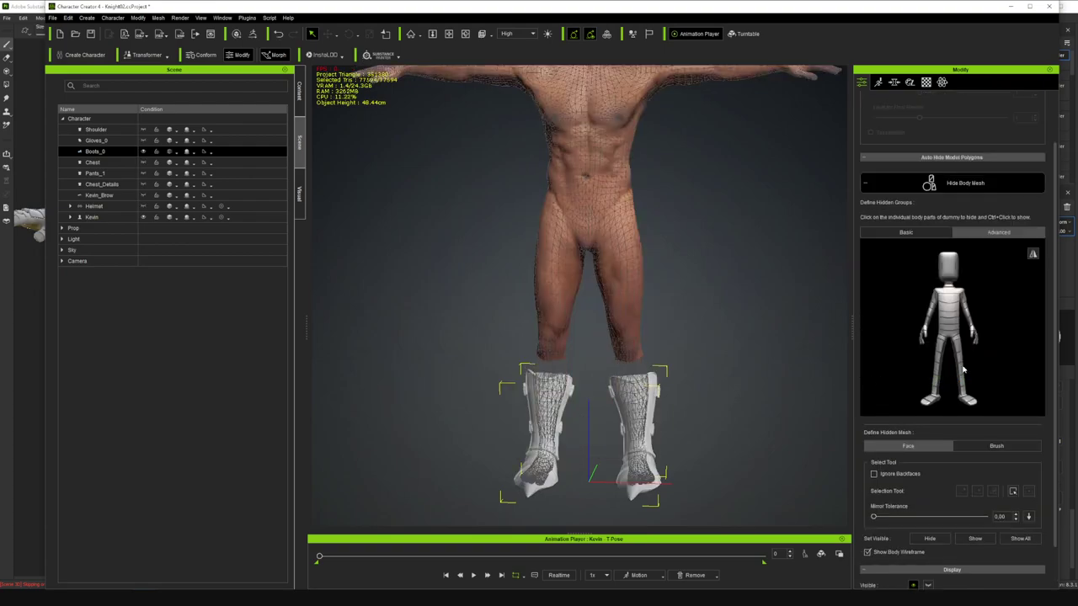
key("Escape")
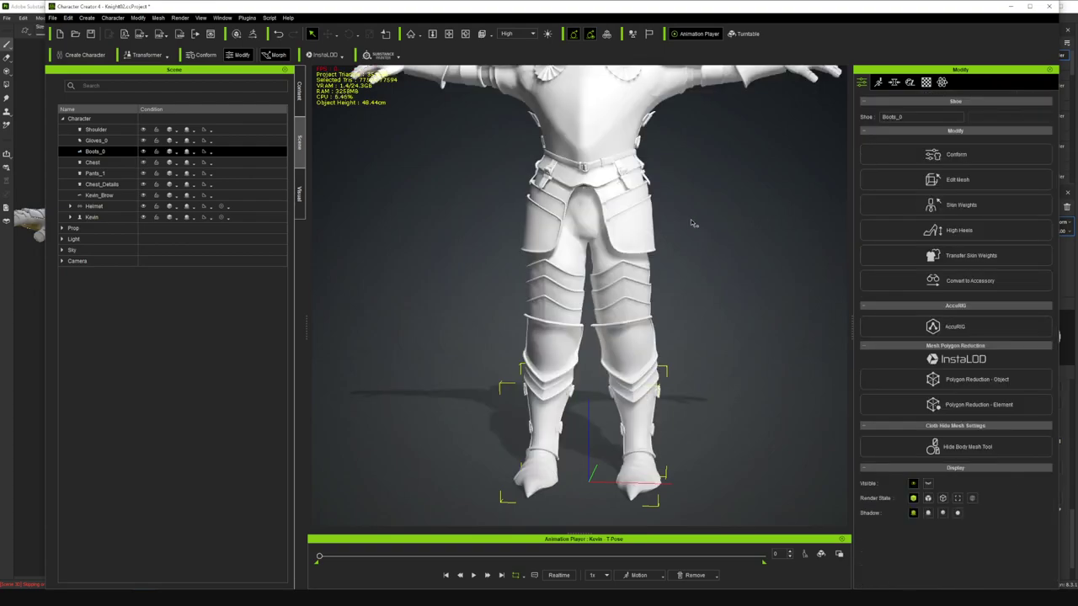
- Close the Animation Player and check the complete armoured character from the front
left_click(467, 39)
left_click_drag(509, 213, 529, 250)
scroll(529, 251, "down", 1)
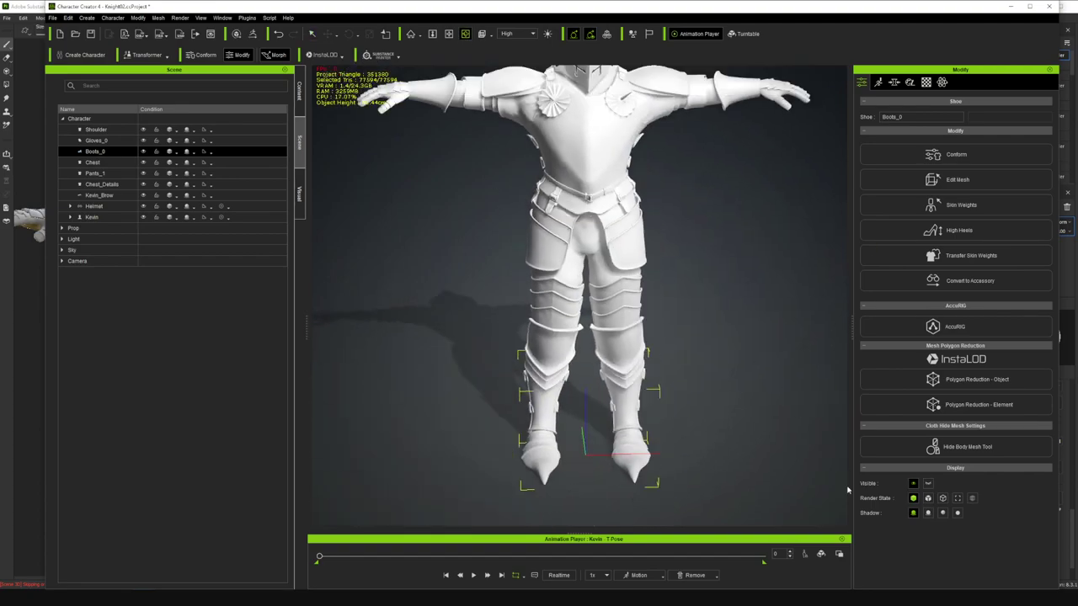
left_click(841, 540)
scroll(649, 342, "down", 3)
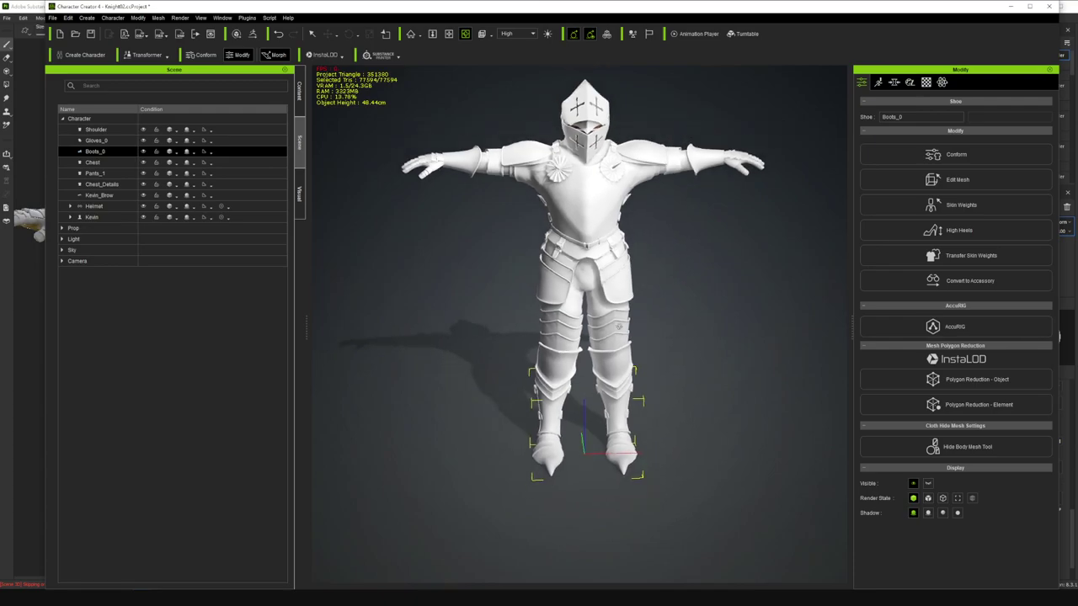
- Save the project with the complete armoured character in its T-pose
mouse_move(539, 202)
left_mouse_down()
mouse_move(312, 164)
mouse_move(497, 181)
mouse_move(547, 199)
left_mouse_up()
left_click(448, 34)
scroll(611, 259, "up", 1)
middle_click_drag(601, 295, 617, 267)
key("ctrl+s")
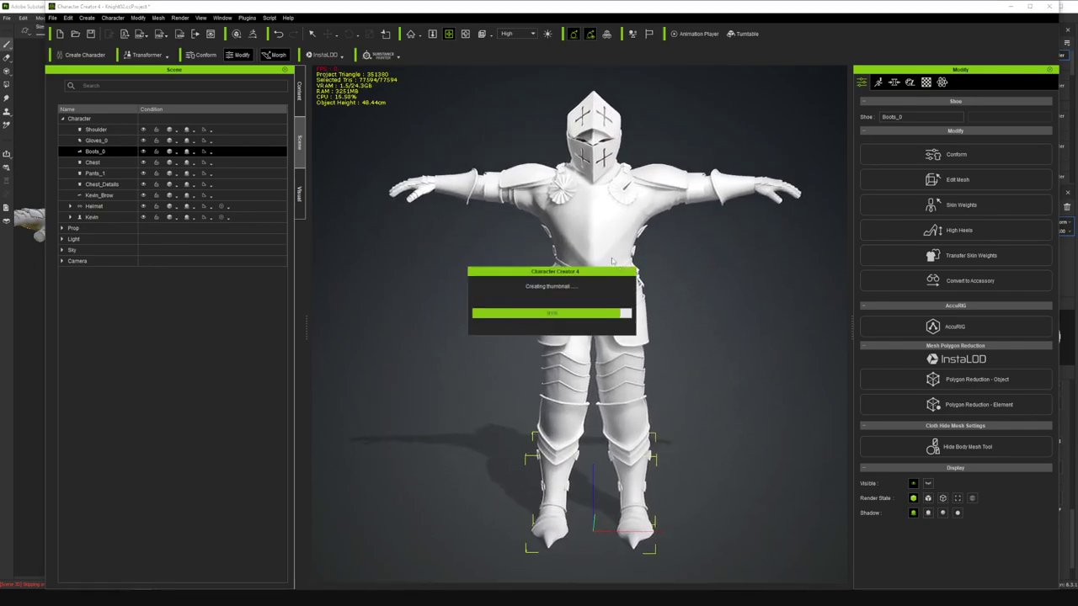
- Load the male motion Walk_M onto the character Kevin with the Animation Player
left_click(253, 217)
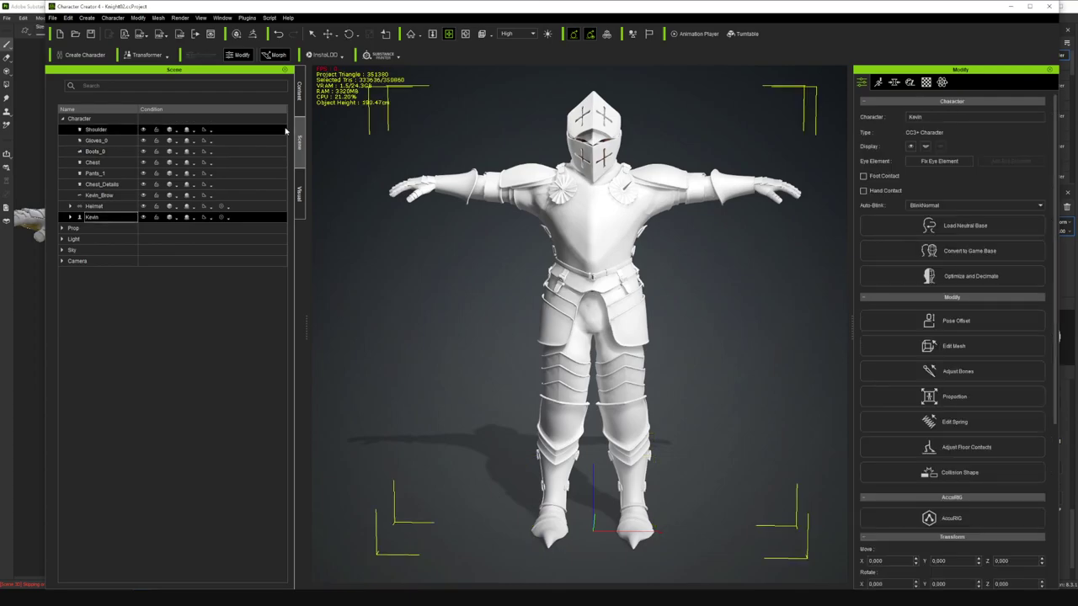
left_click(694, 33)
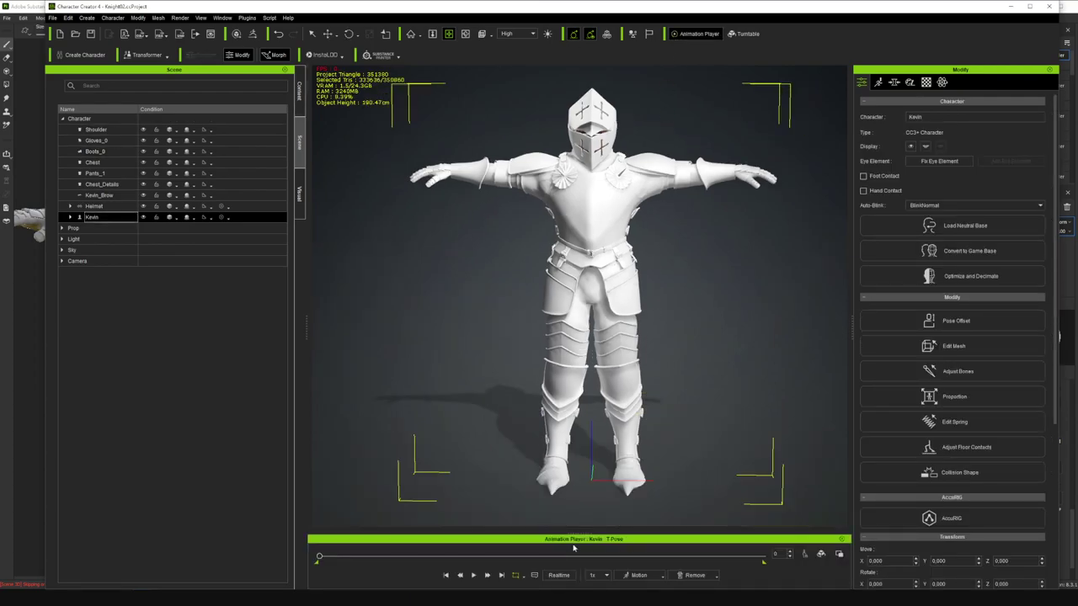
left_click(638, 575)
mouse_move(649, 440)
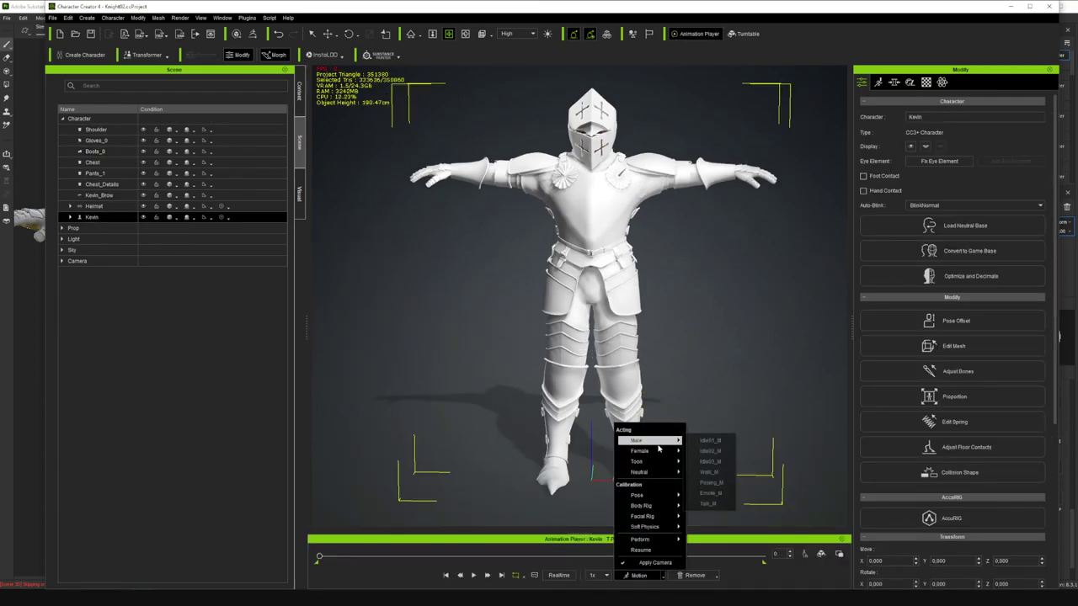
left_click(715, 482)
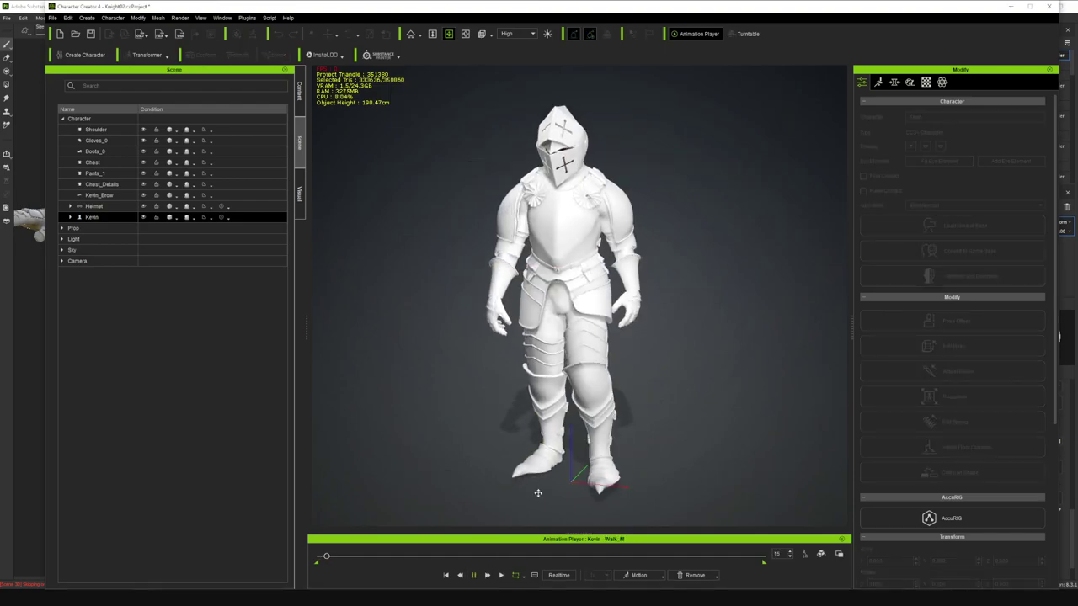
- Examine the armour during the walk from the front and back, including the hips up close, and pause the motion
left_click(465, 34)
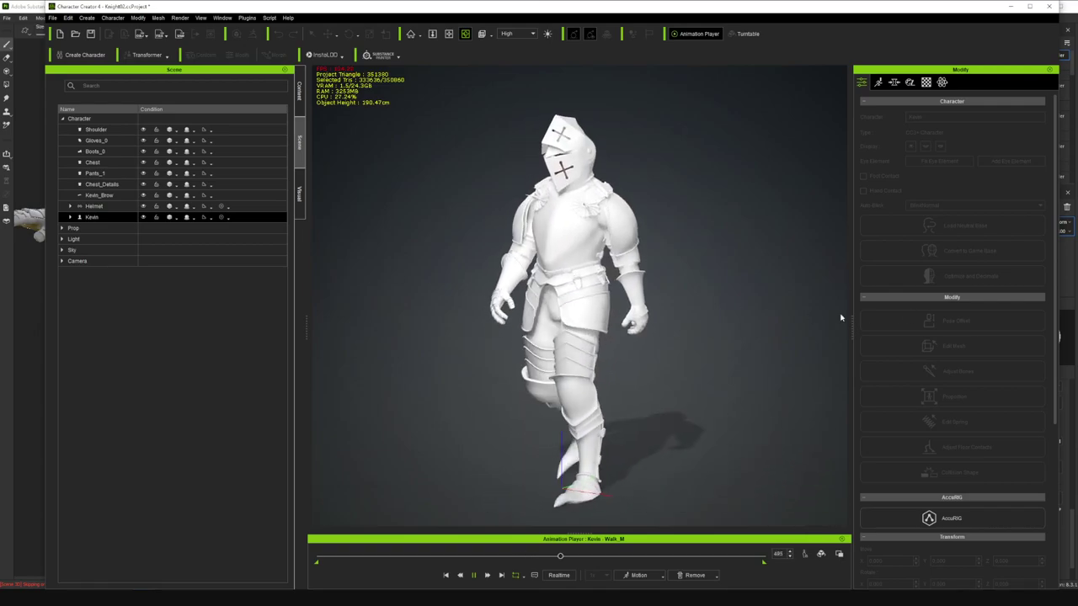
right_click_drag(276, 330, 365, 296)
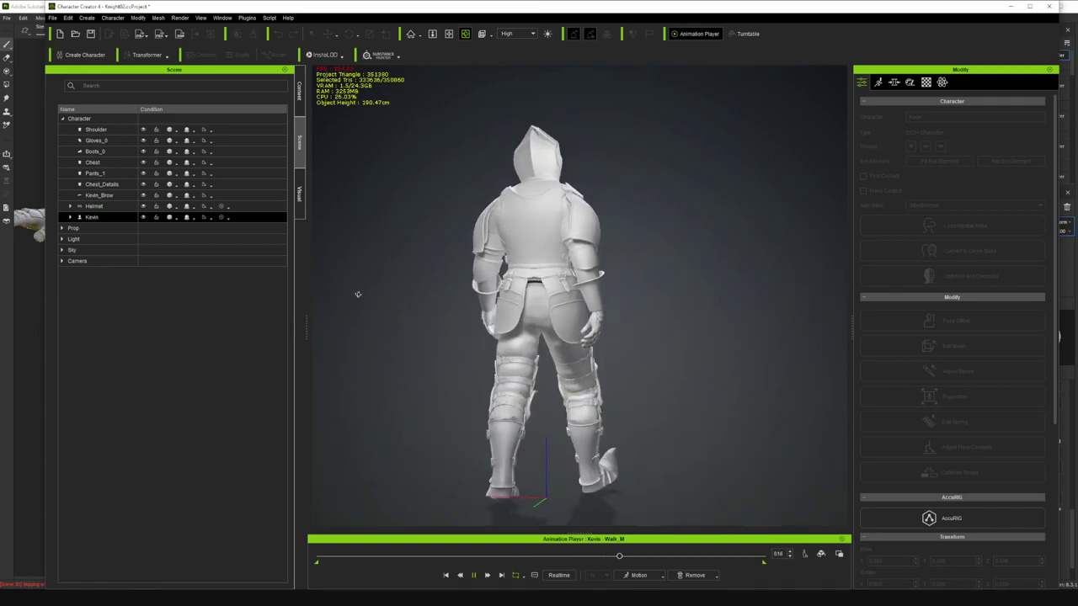
scroll(544, 285, "up", 5)
scroll(544, 285, "up", 3)
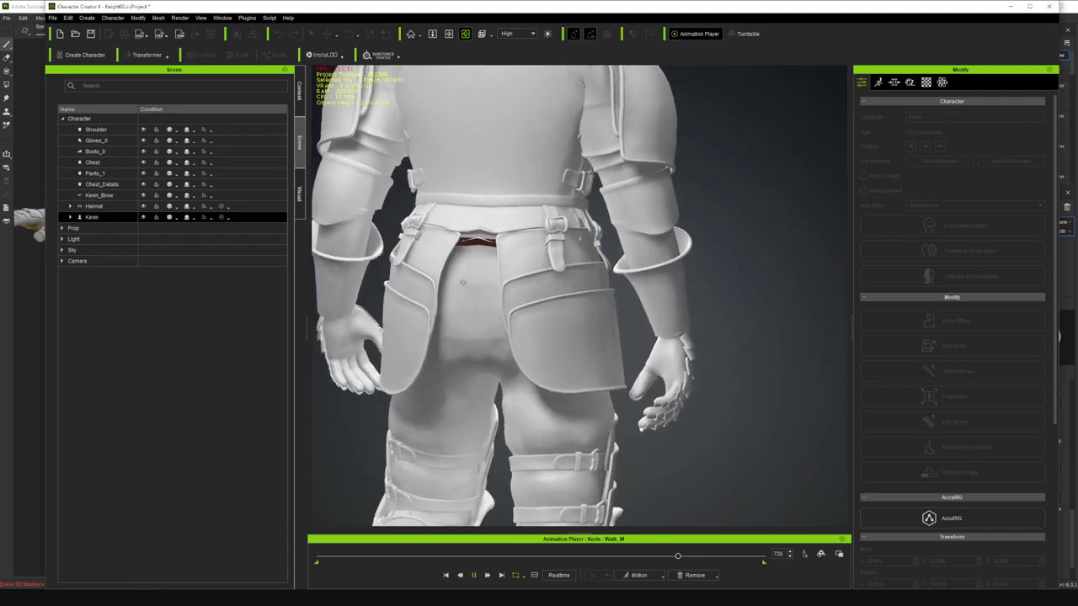
right_click_drag(452, 310, 977, 310)
scroll(582, 326, "down", 5)
right_click_drag(582, 326, 553, 332)
scroll(554, 332, "down", 5)
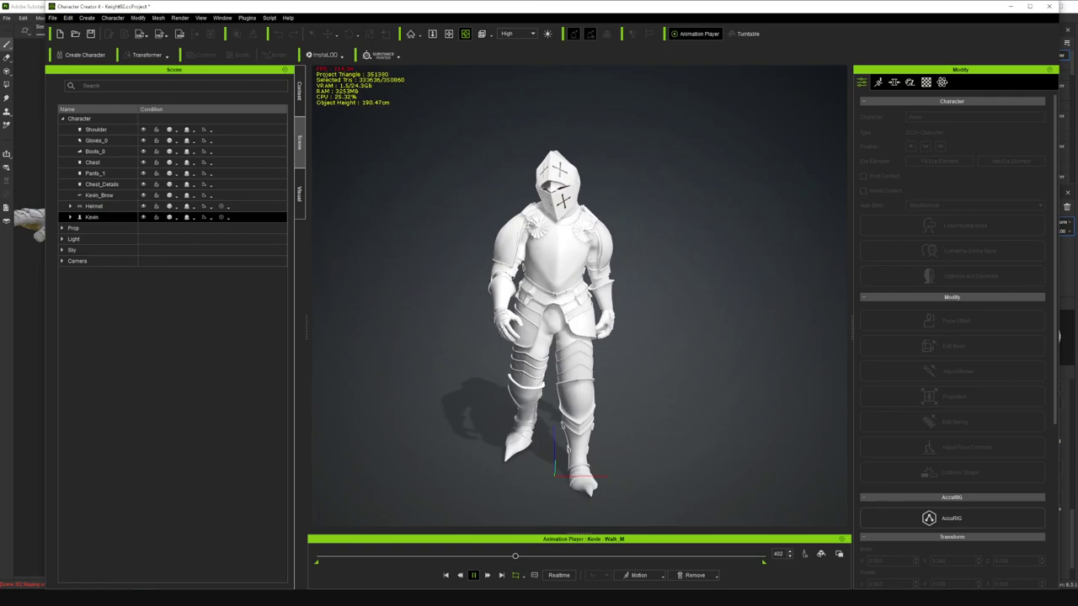
left_click(474, 575)
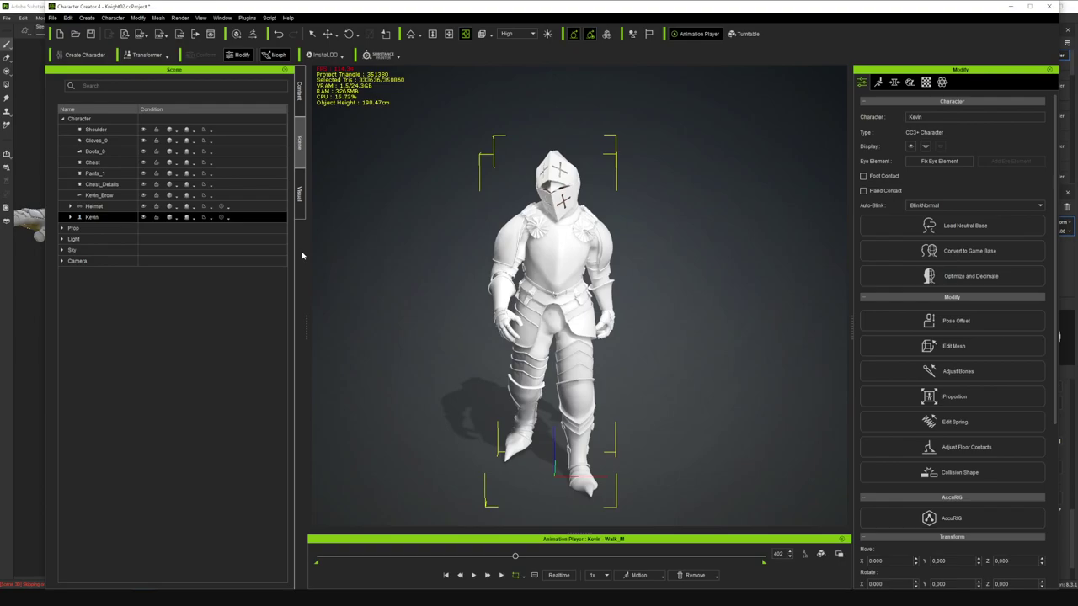
- Return the character to the calibration T-Pose, close the Animation Player and save the project
left_click(299, 114)
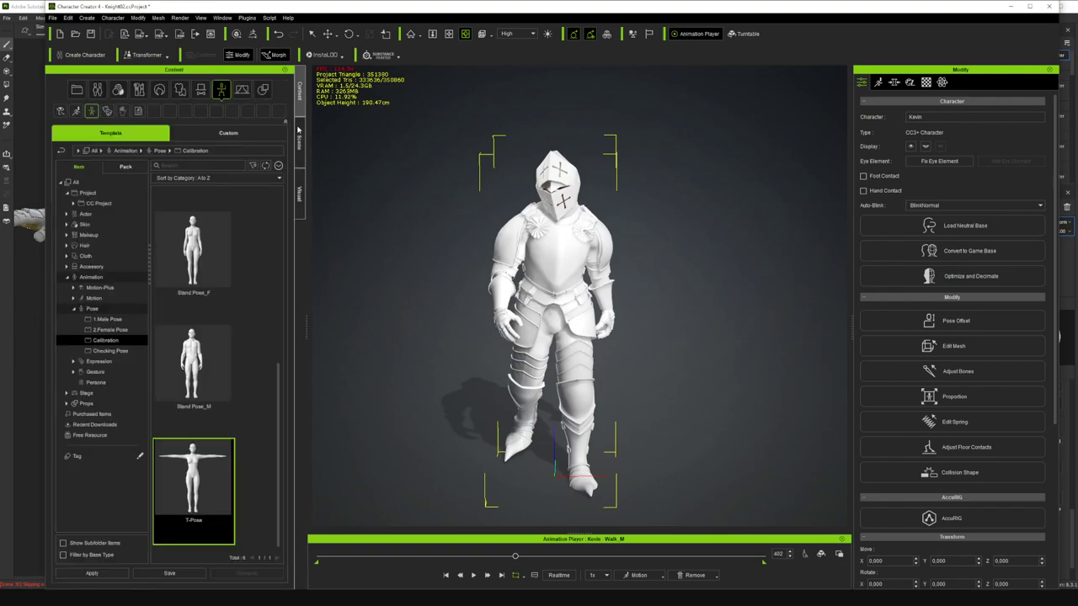
scroll(273, 399, "up", 2)
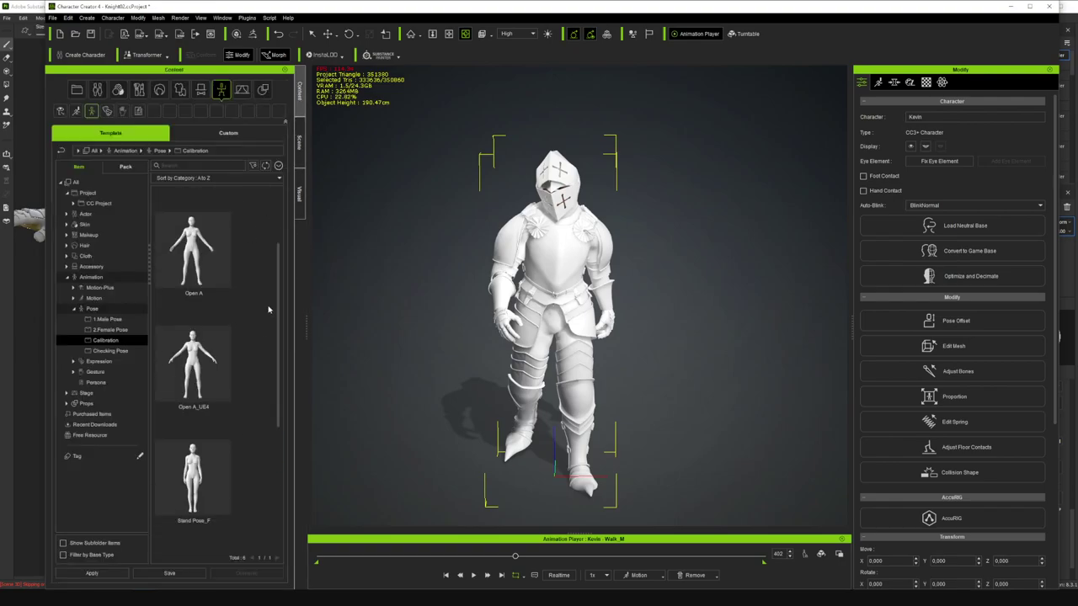
scroll(268, 299, "down", 1)
double_click(215, 459)
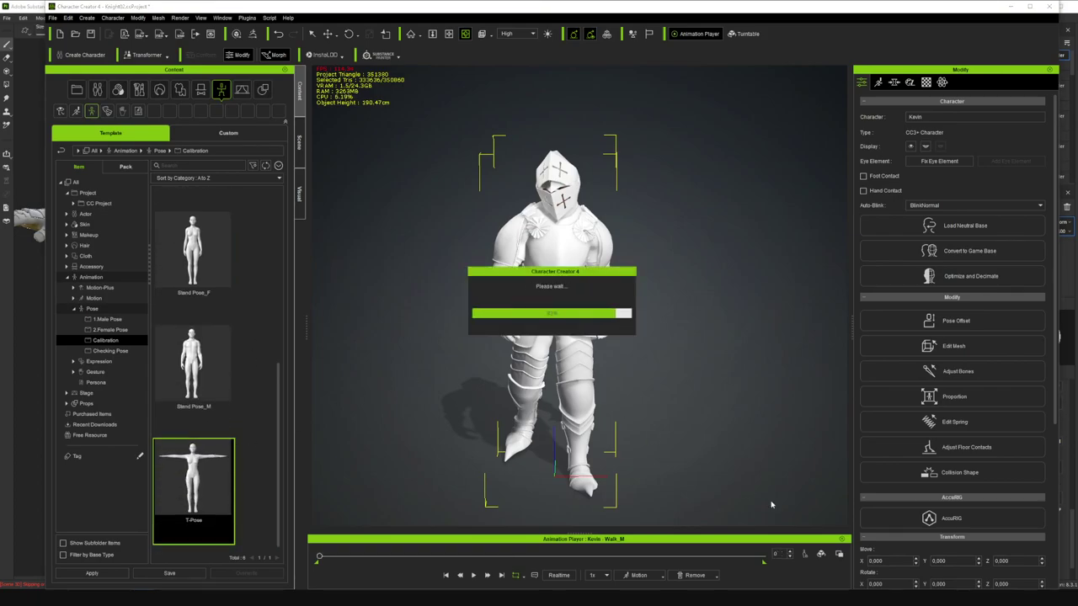
left_click(843, 540)
key("ctrl+s")
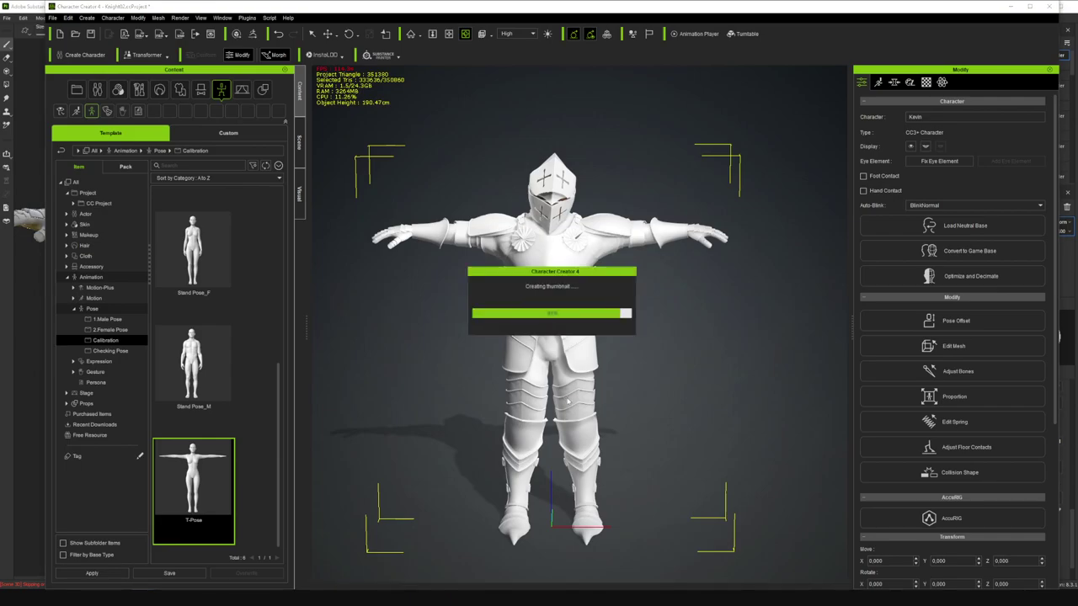
- Examine the material lists of the whole character, Shoulder, Gloves_0, Boots_0, Chest and Pants_1
left_click(374, 55)
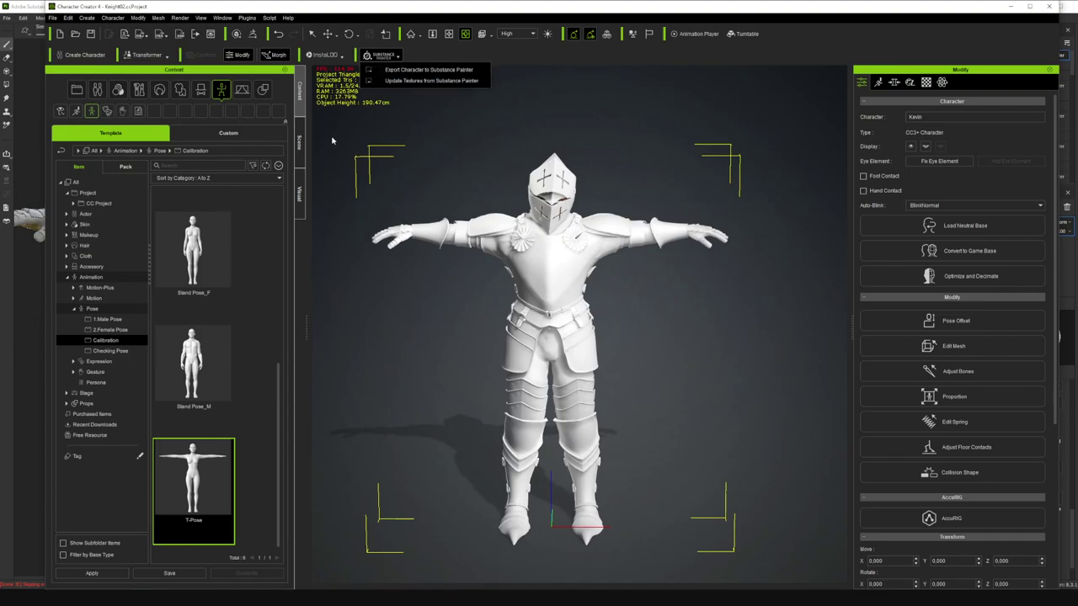
left_click(299, 141)
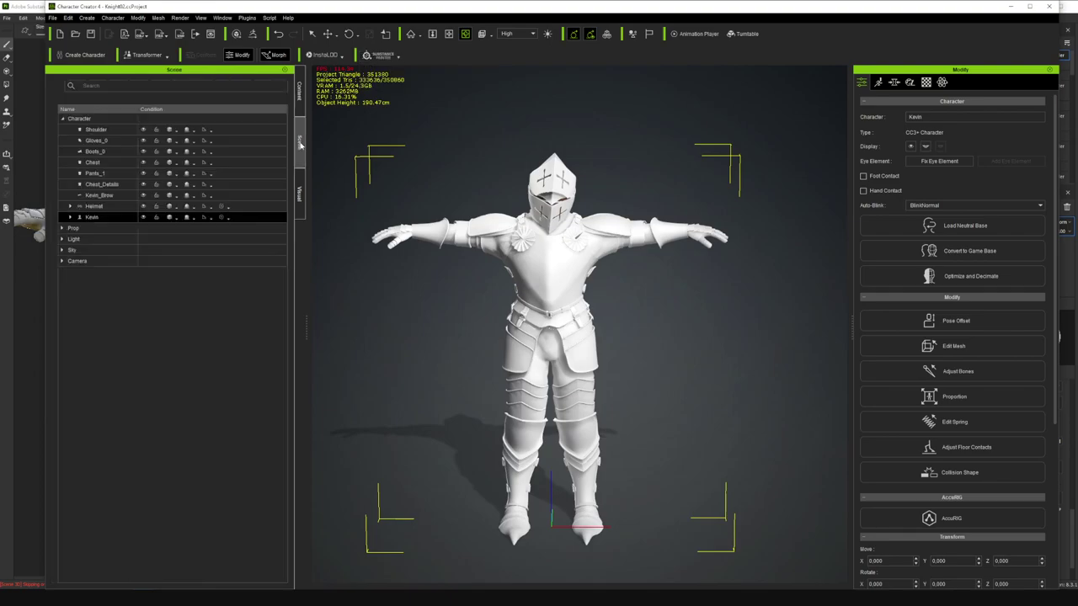
left_click(926, 82)
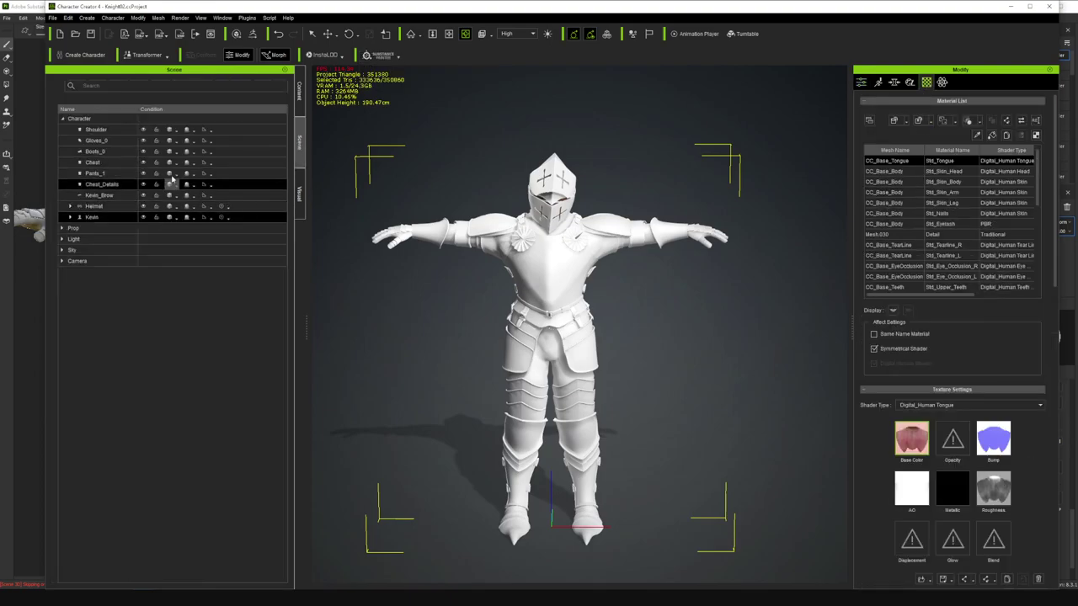
left_click(95, 140)
left_click(111, 131)
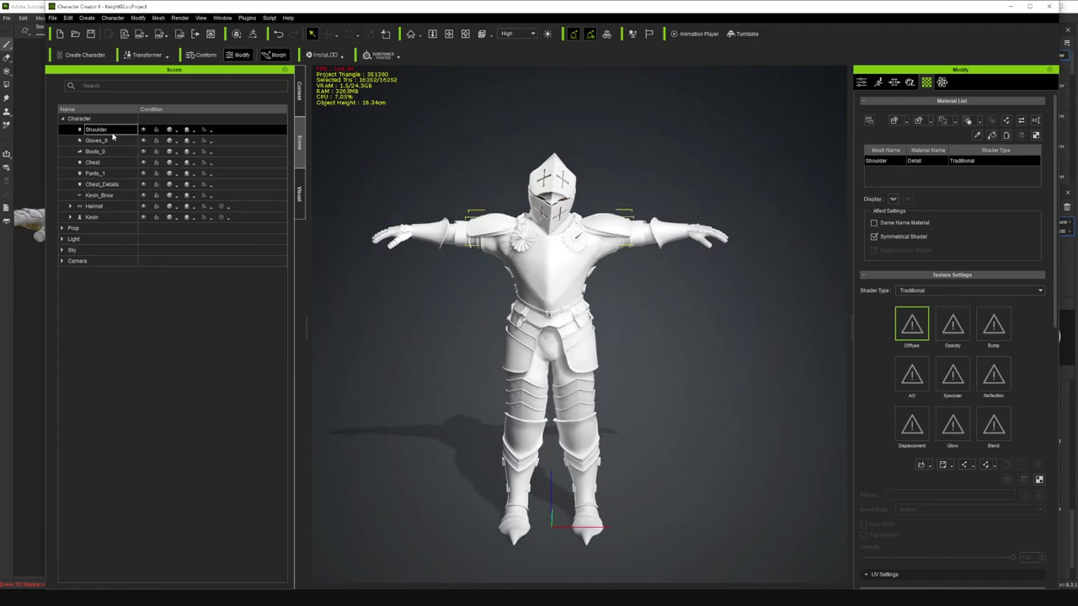
left_click(108, 149)
left_click(104, 161)
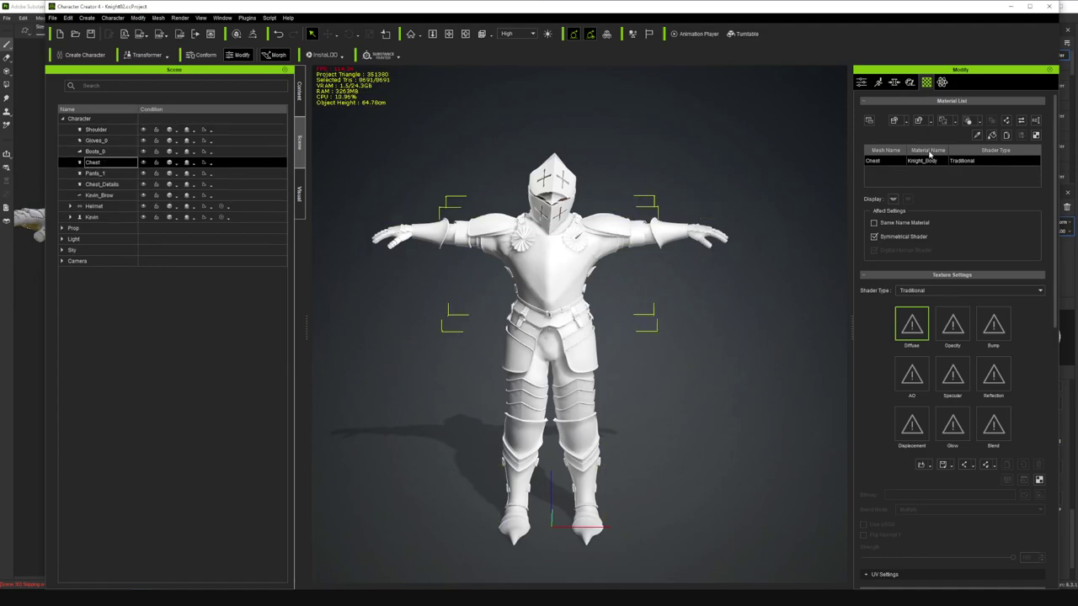
left_click(91, 172)
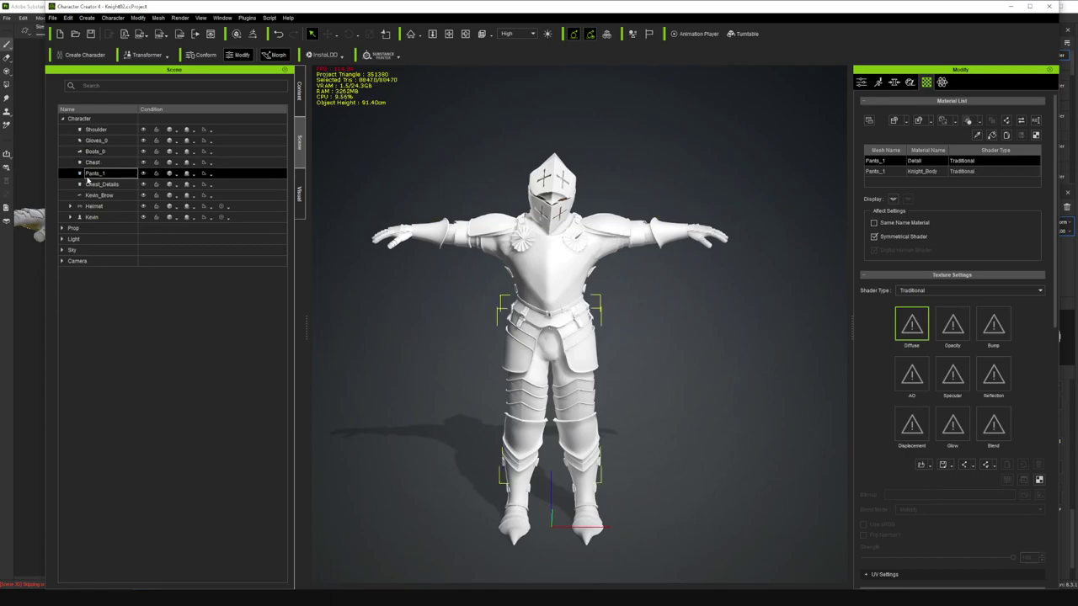
- Examine the material lists of Chest_Details and Helmet, and recheck Pants_1, Chest, Boots_0 and Gloves_0
left_click(274, 194)
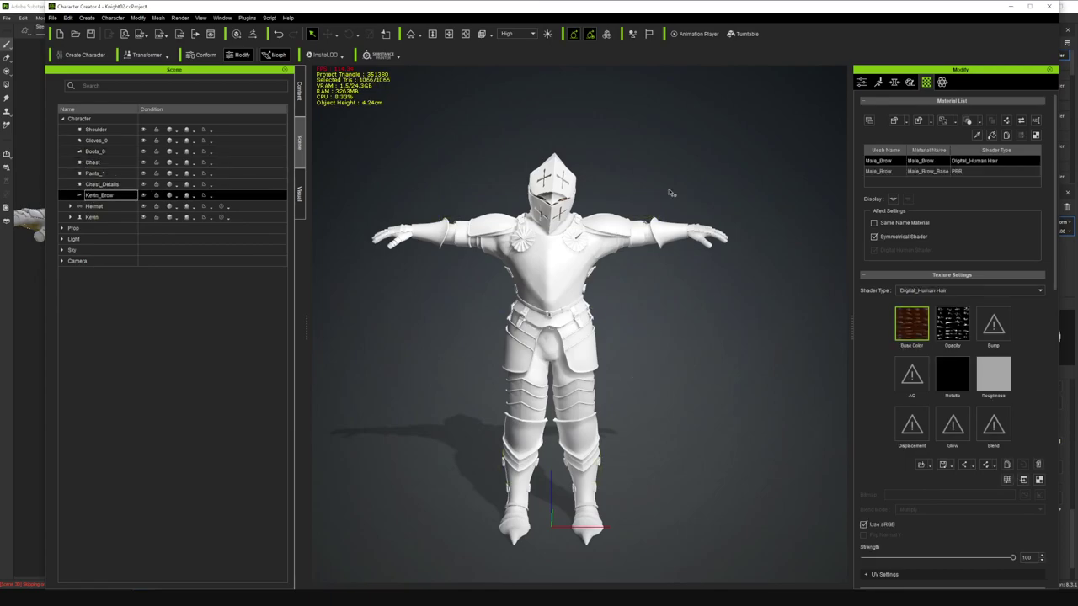
left_click(114, 186)
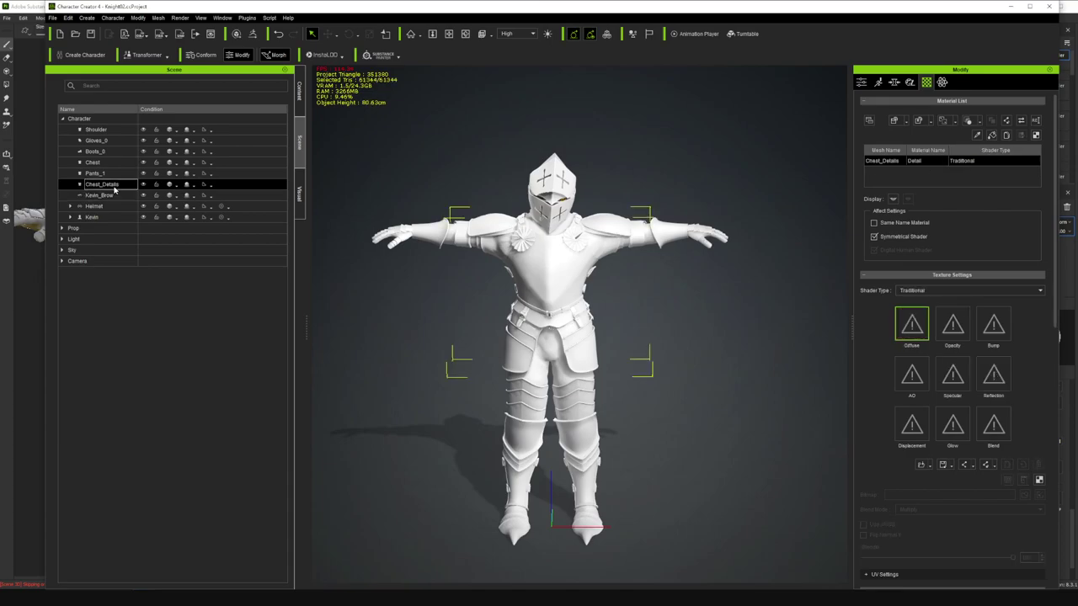
left_click(94, 207)
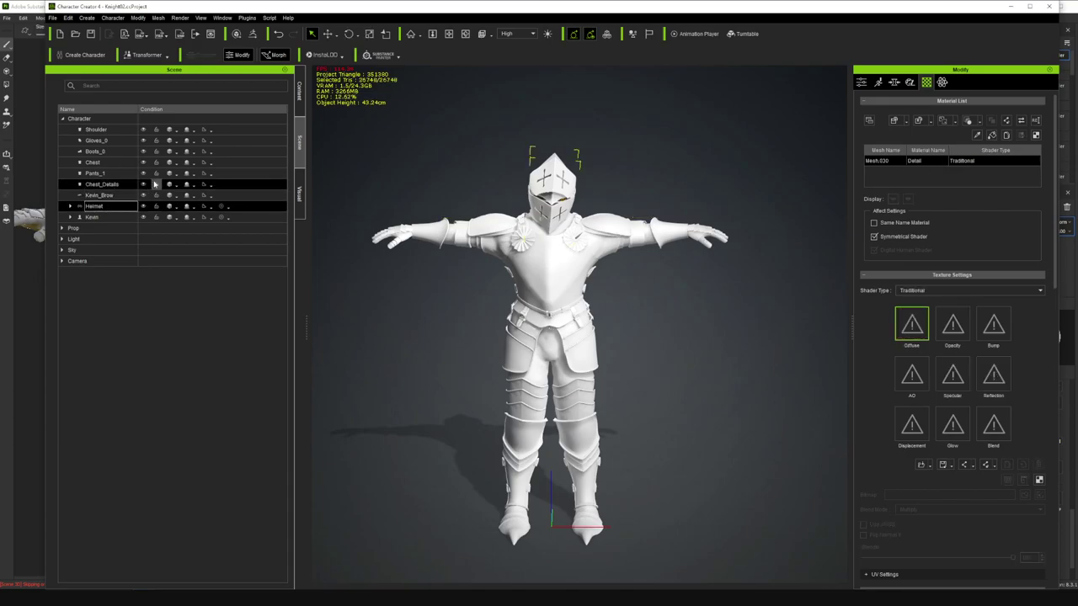
left_click(107, 172)
left_click(97, 162)
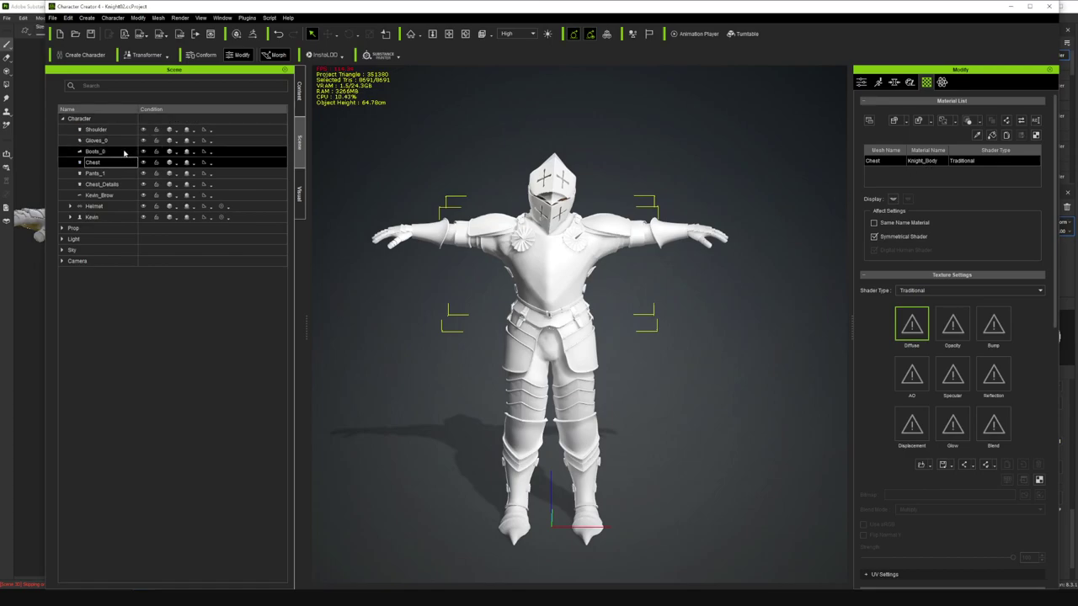
left_click(96, 151)
left_click(96, 139)
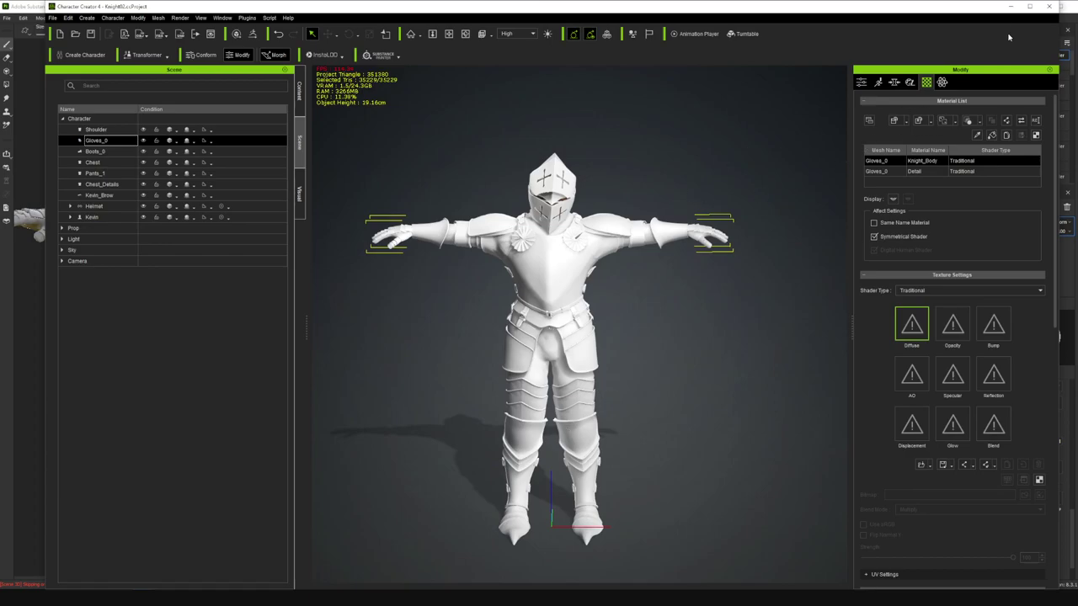
- Switch to Adobe Substance 3D Painter and close the knight project that is open there
left_click(1011, 6)
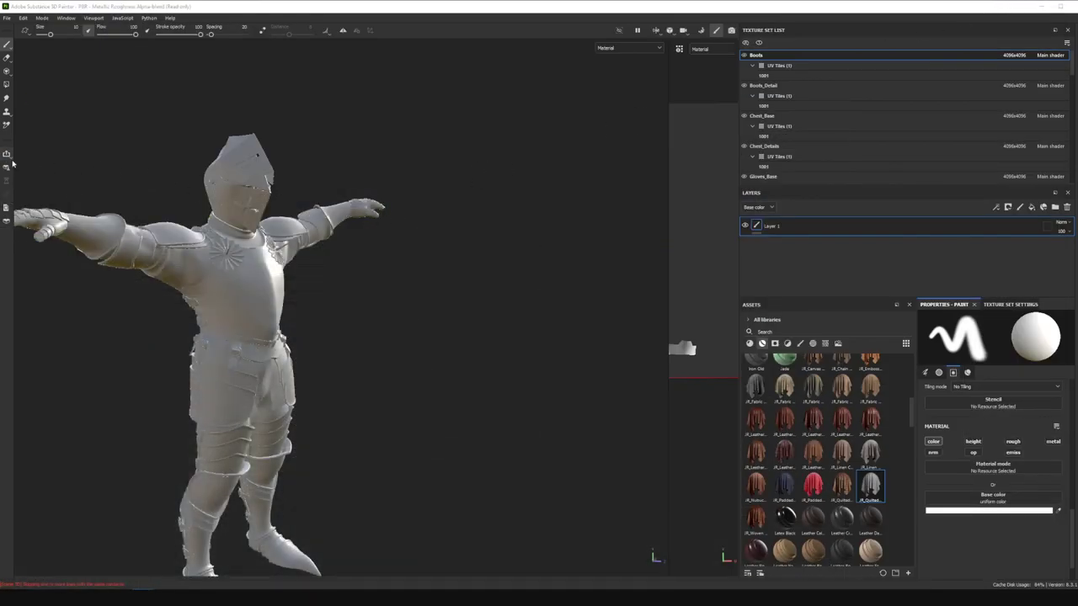
left_click(9, 19)
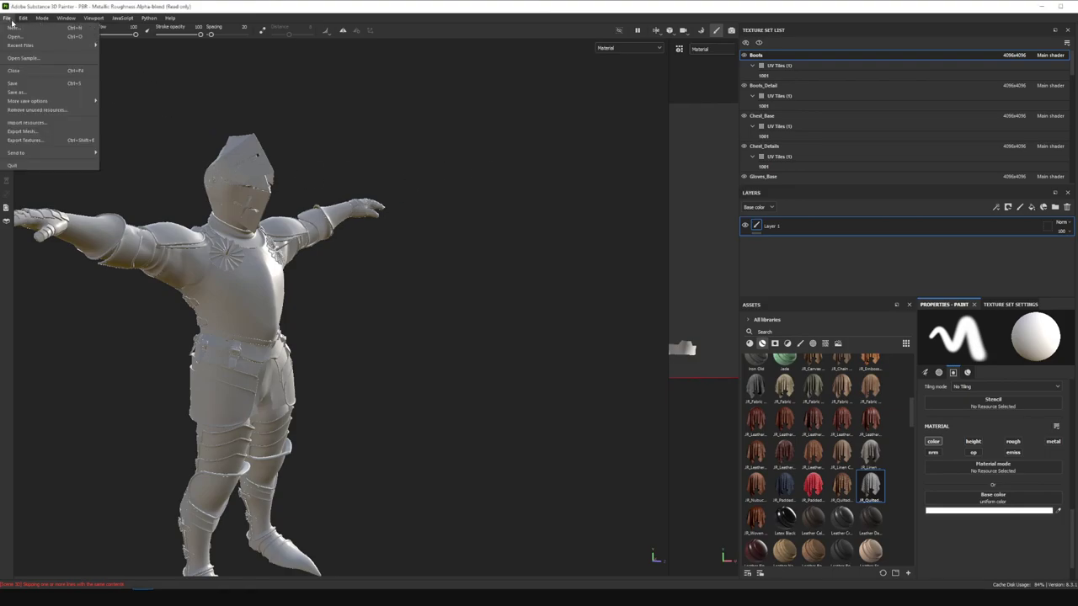
left_click(18, 71)
left_click(536, 313)
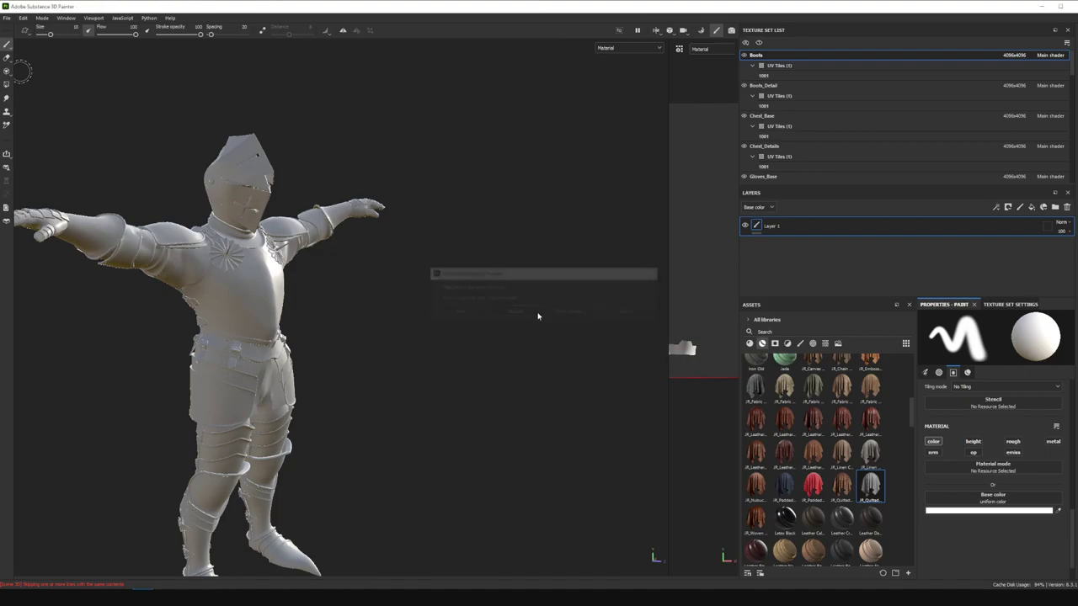
- Start a new project using Raw.fbx from the Knight02 folder and set its document resolution to 4096
left_click(7, 18)
left_click(21, 29)
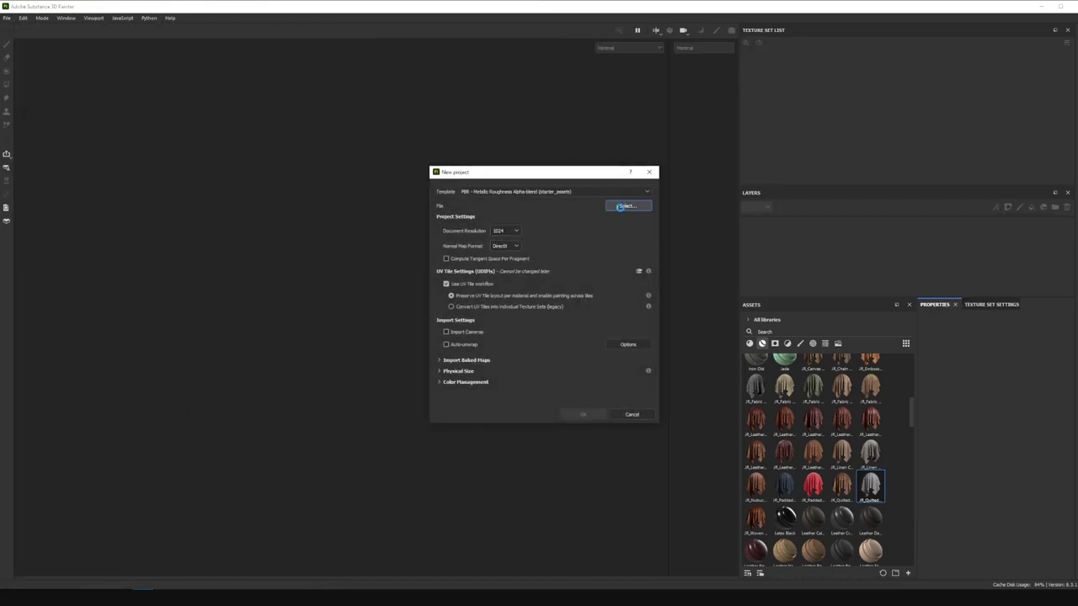
left_click(621, 208)
double_click(559, 257)
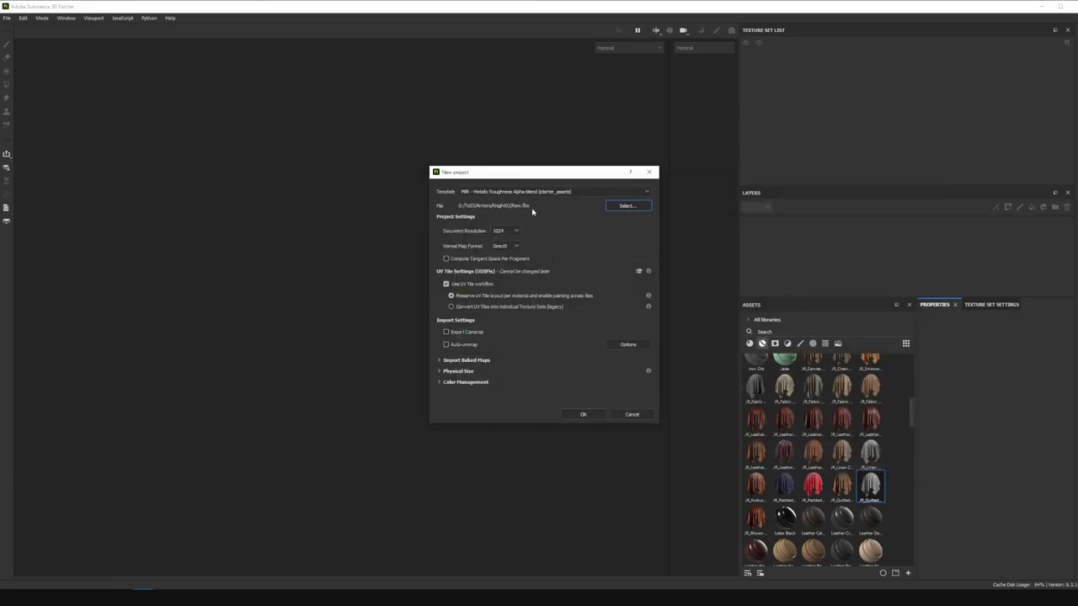
left_click(517, 231)
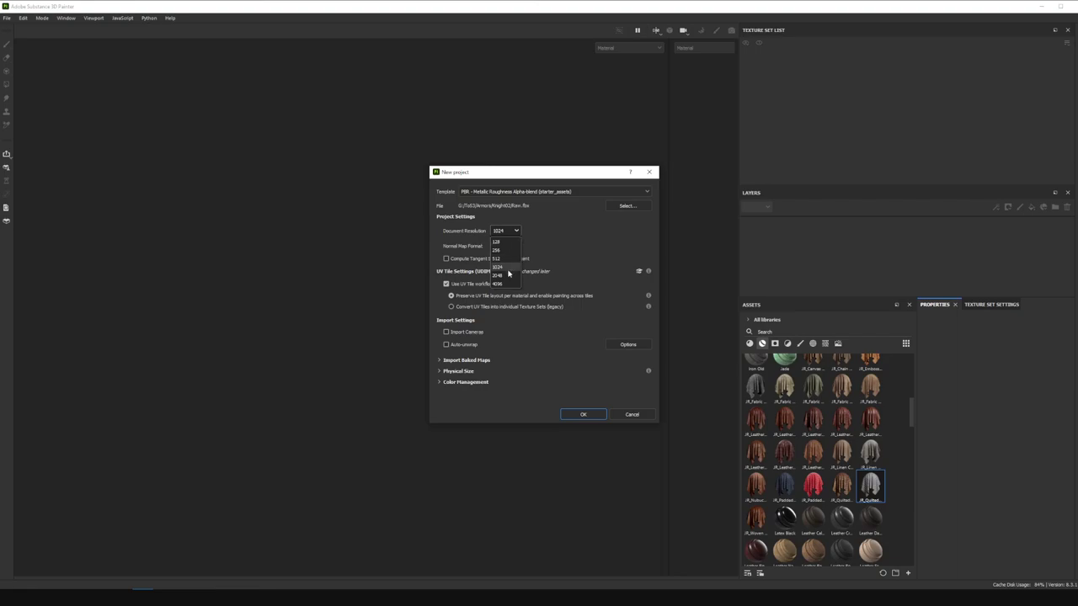
left_click(501, 284)
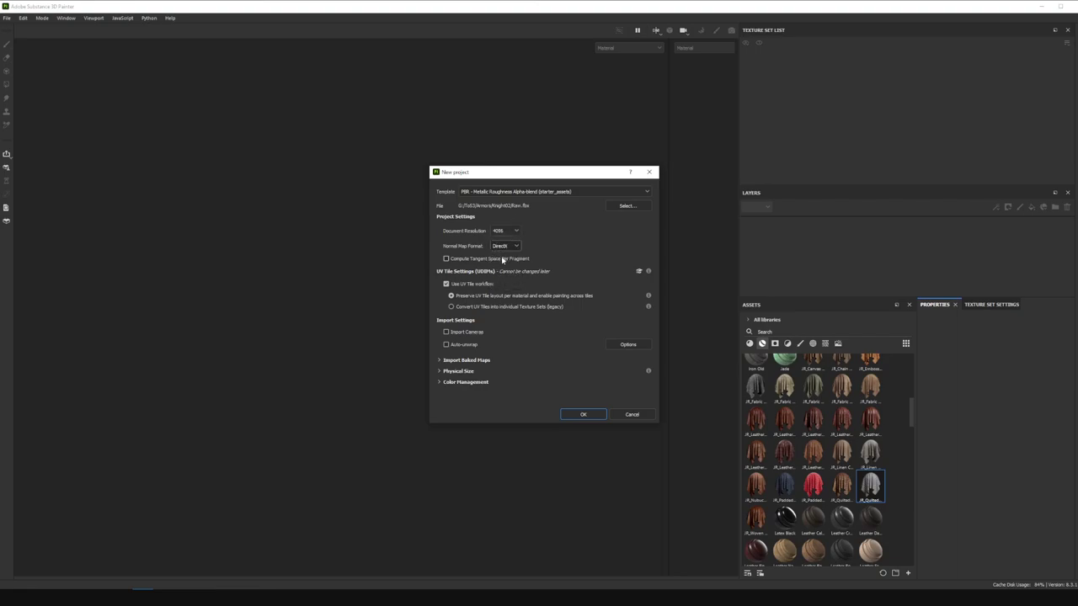
- Set the new project's normal map format to OpenGL and disable the UV Tile workflow
left_click(505, 245)
left_click(505, 266)
left_click(447, 284)
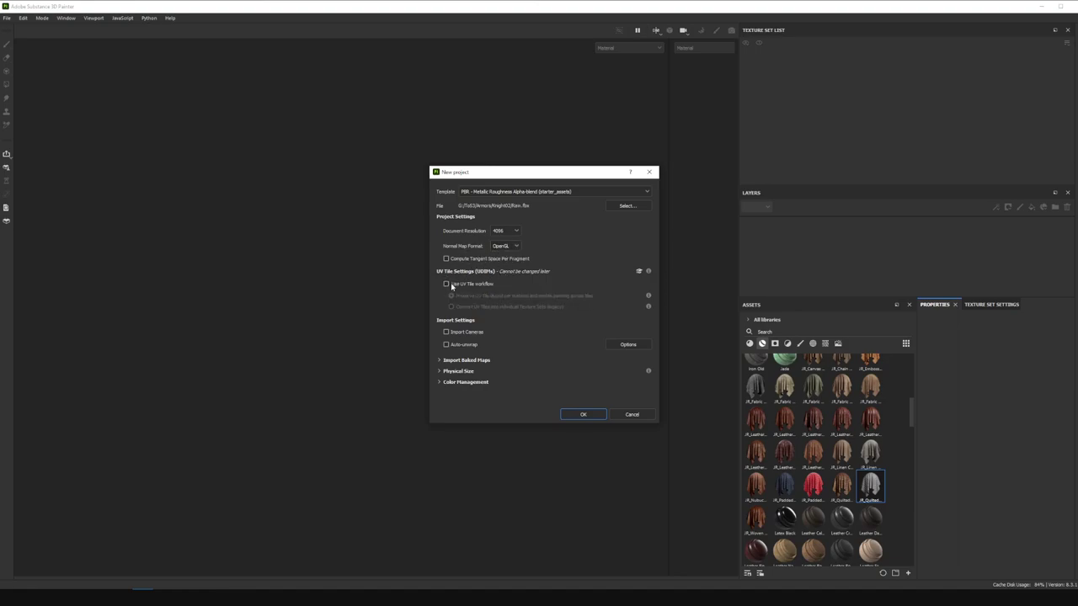
left_click(447, 284)
left_click(447, 283)
- Choose the PBR - Metallic Roughness Alpha-blend template for the new project
left_click(464, 194)
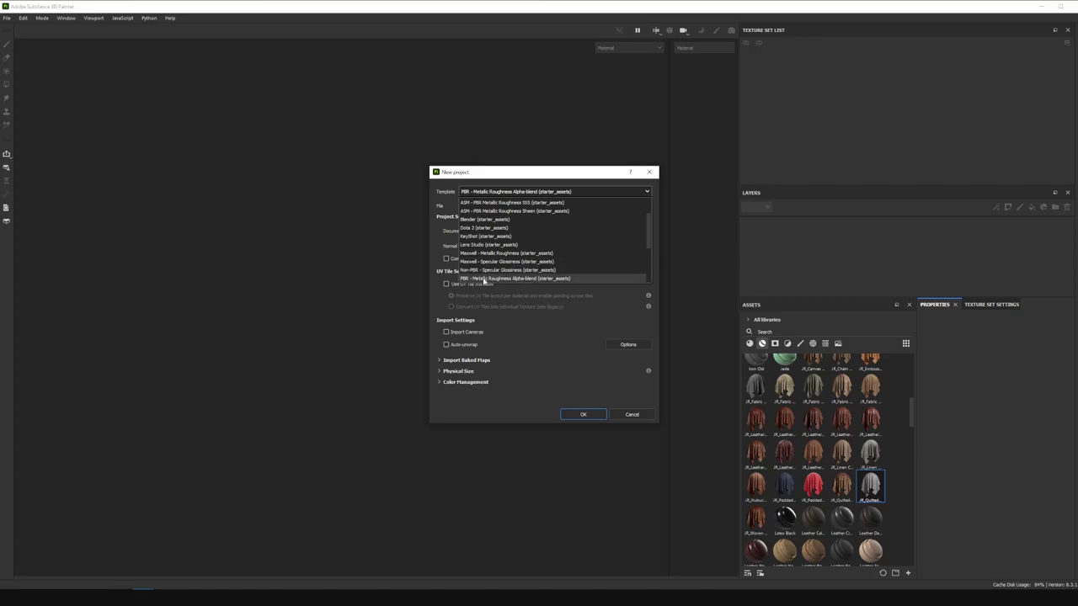
scroll(495, 282, "down", 3)
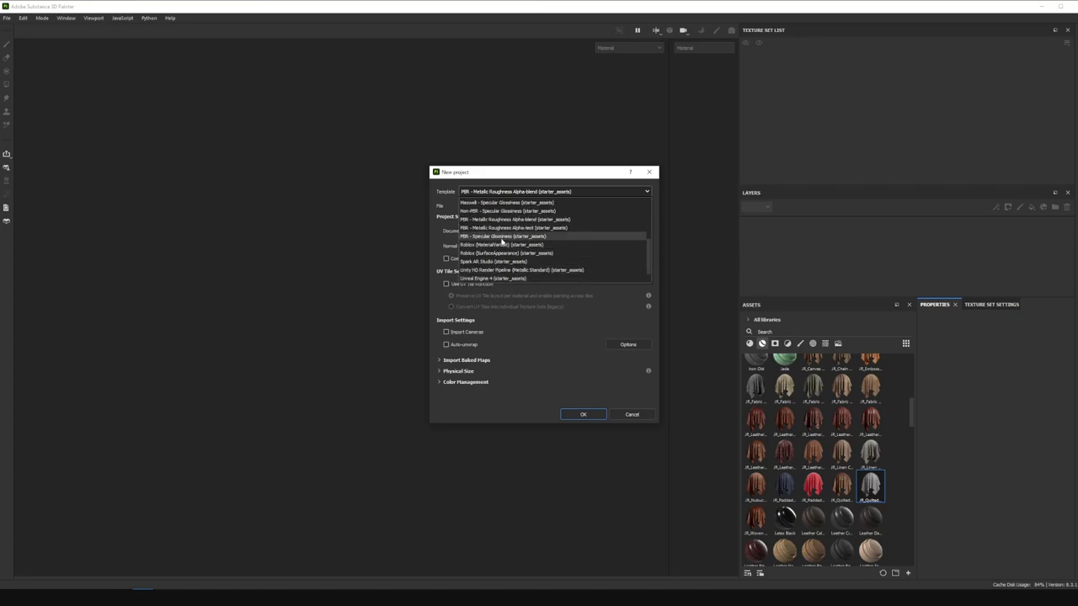
left_click(503, 220)
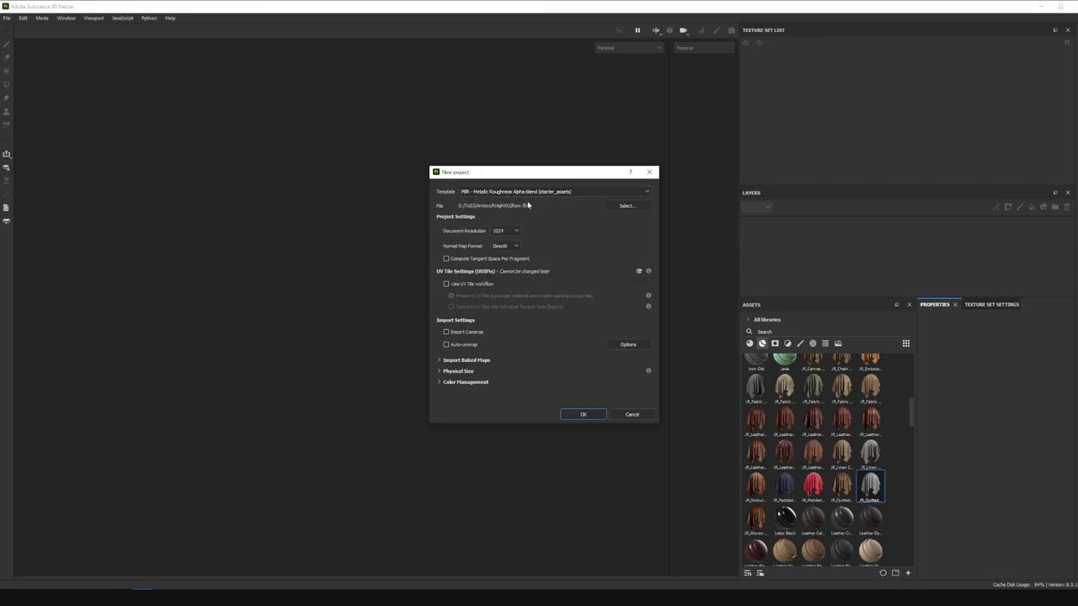
- Set the document resolution to 4096 and the normal map format to OpenGL, and create the project
left_click(495, 233)
left_click(502, 287)
left_click(501, 246)
left_click(505, 264)
left_click(583, 415)
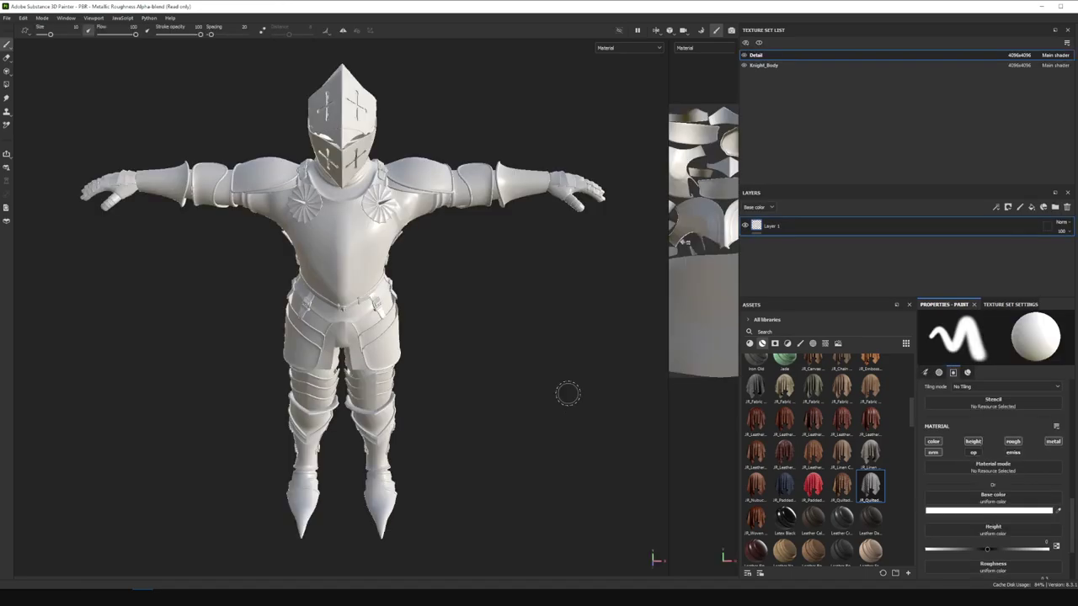
- Enlarge the 2D view and narrow the side panels to fit the whole Detail UV layout beside the knight
left_click_drag(670, 256, 492, 258)
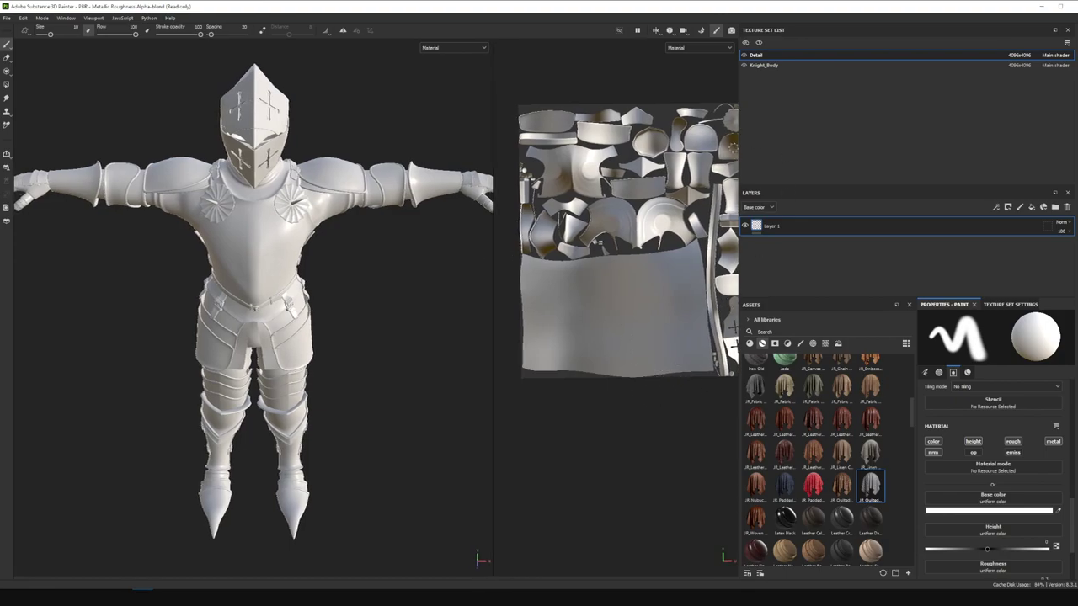
left_click_drag(738, 148, 835, 149)
middle_click_drag(713, 404, 636, 398)
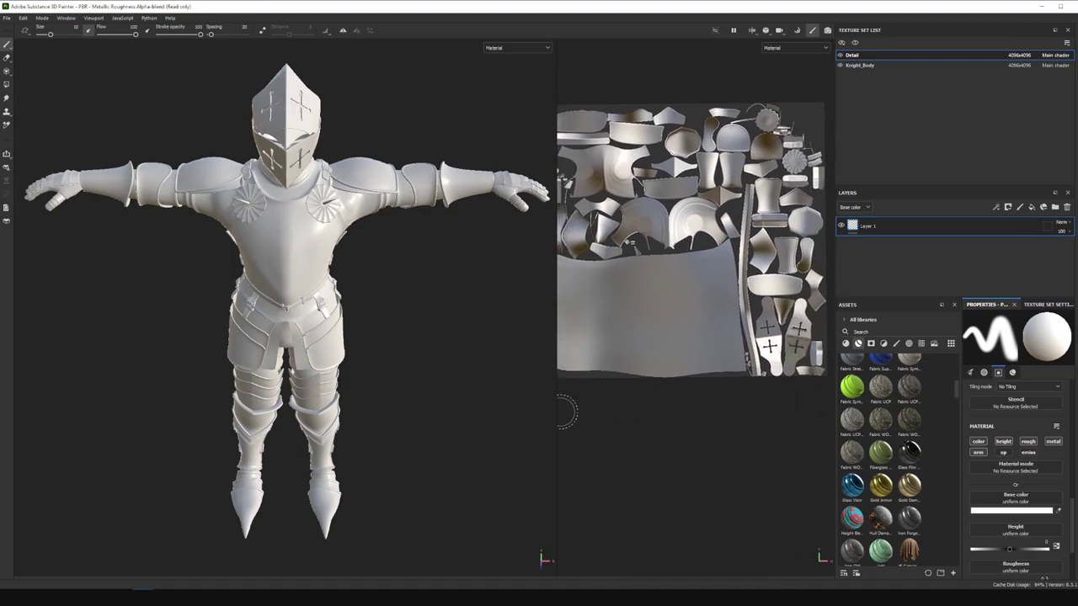
left_click_drag(556, 414, 507, 409)
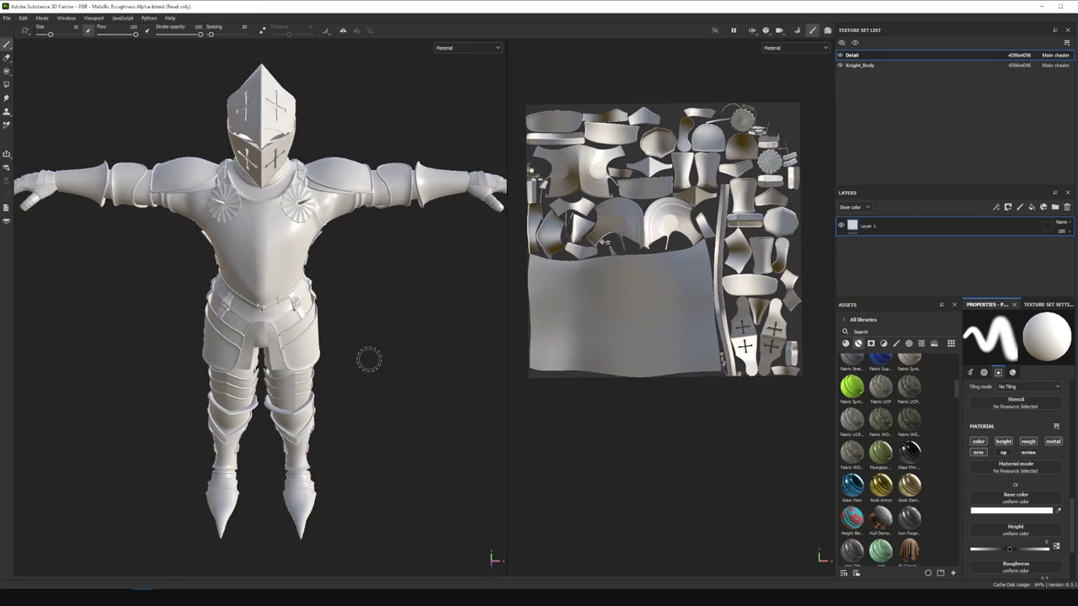
- Examine the knight in the 3D view and compare the UV layouts of the Detail and Knight_Body texture sets
scroll(385, 325, "up", 2)
mouse_move(380, 342)
left_mouse_down("alt")
mouse_move(401, 250)
mouse_move(381, 259)
mouse_move(414, 250)
mouse_move(385, 250)
left_mouse_up("alt")
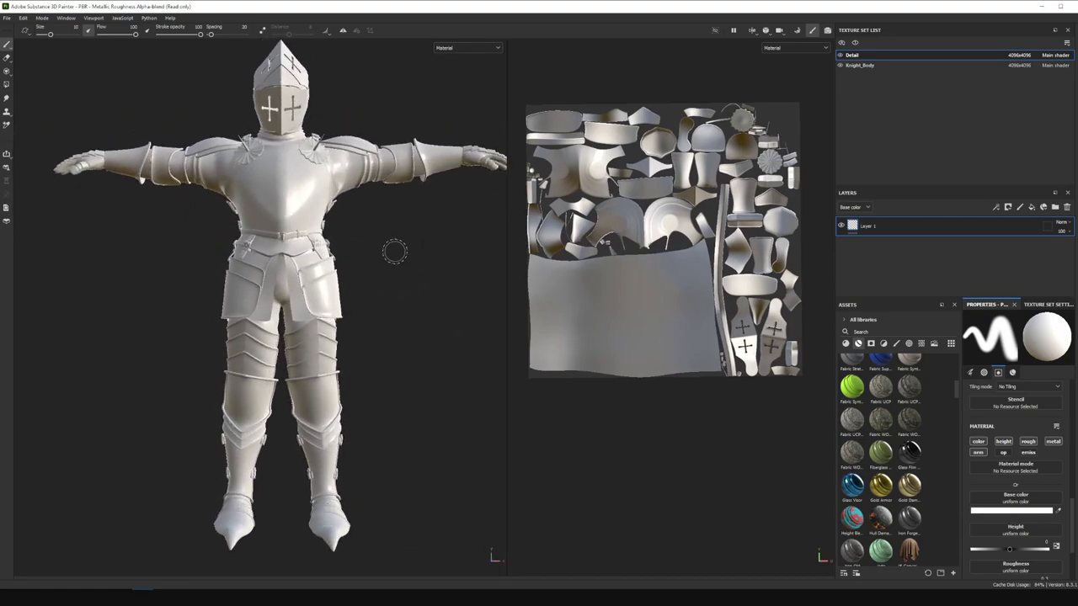
scroll(399, 252, "down", 2)
scroll(400, 253, "up", 2)
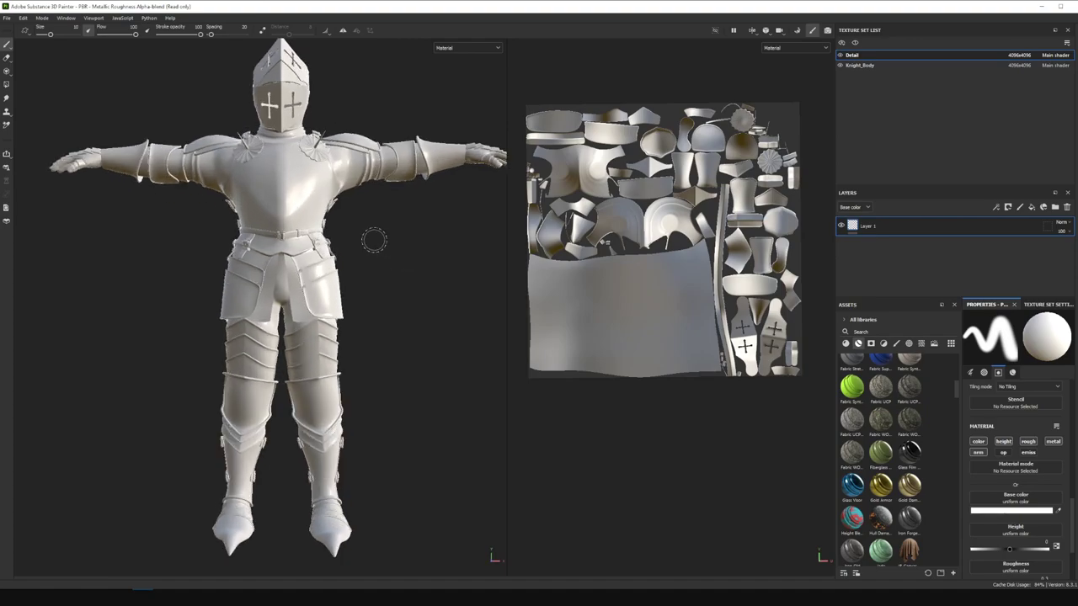
left_click_drag(418, 243, 397, 248, "alt")
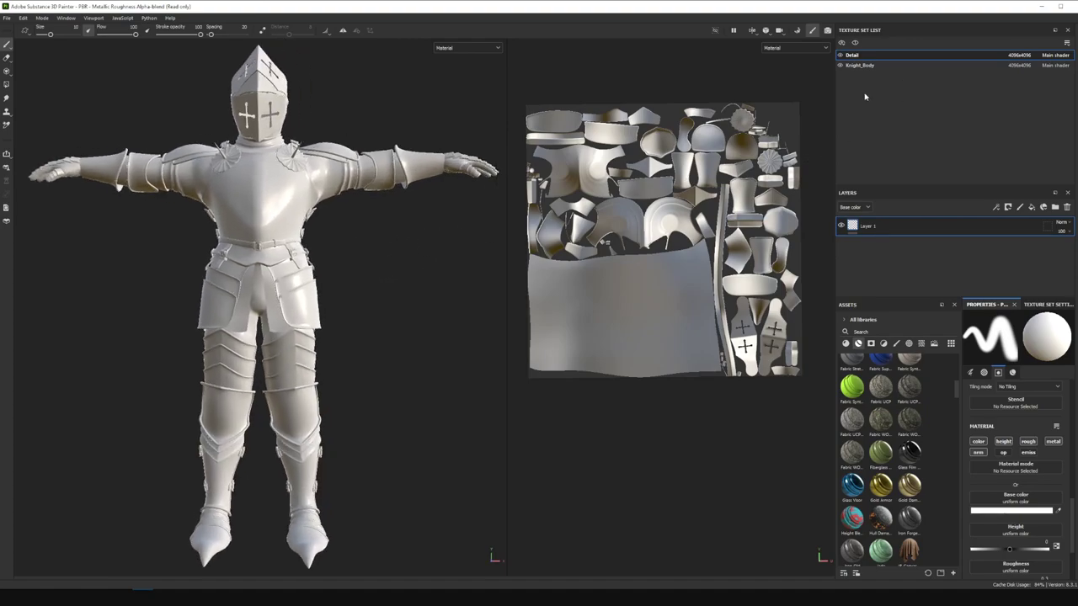
left_click(871, 65)
left_click(873, 56)
left_click(873, 66)
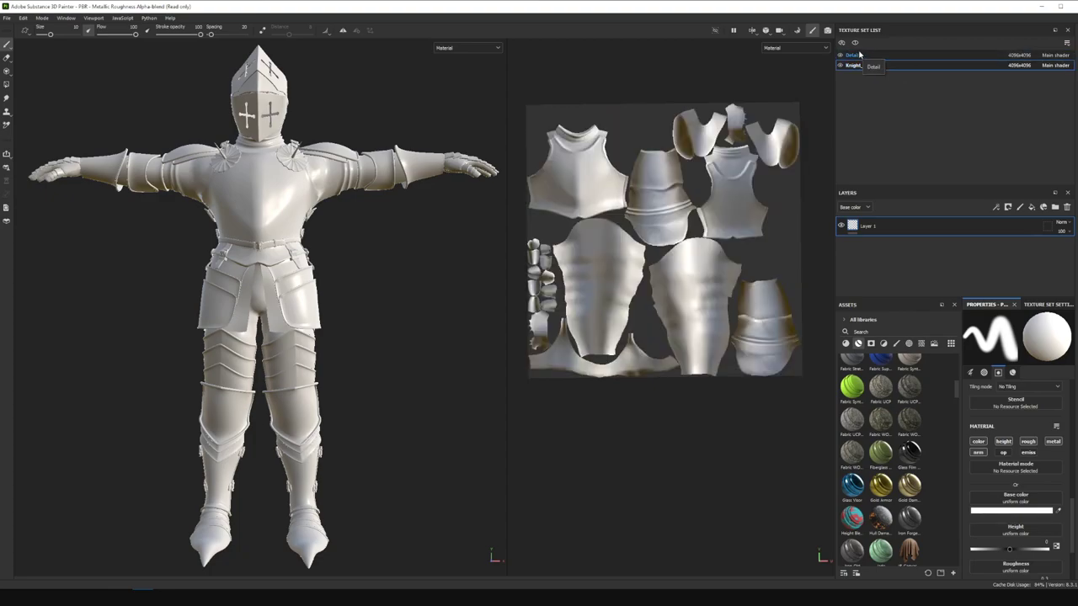
left_click(859, 55)
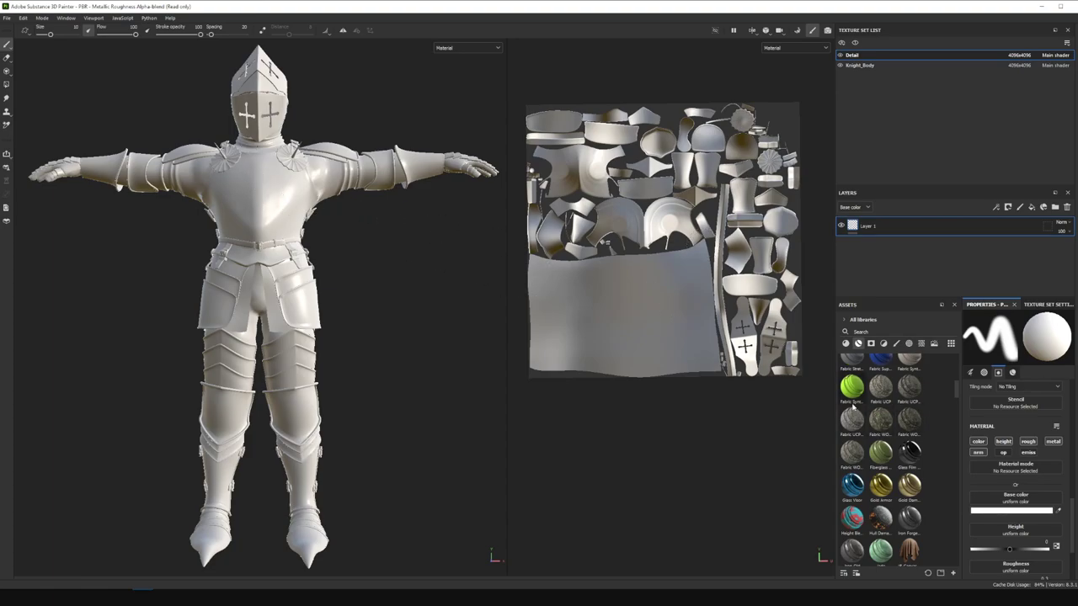
- Widen the side panels again and browse the materials in the asset library
left_click_drag(836, 402, 756, 395)
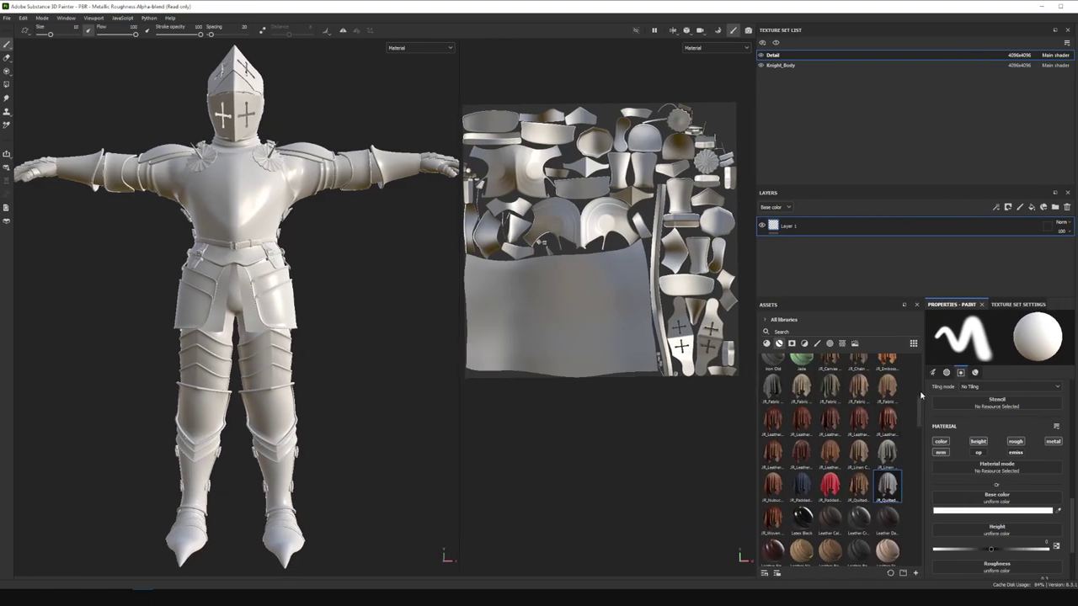
left_click_drag(920, 405, 920, 507)
scroll(880, 411, "up", 10)
scroll(877, 411, "down", 5)
- Enlarge the 2D view slightly and reposition the Detail UV layout within it
mouse_move(459, 330)
left_mouse_down()
mouse_move(468, 333)
mouse_move(452, 333)
left_mouse_up()
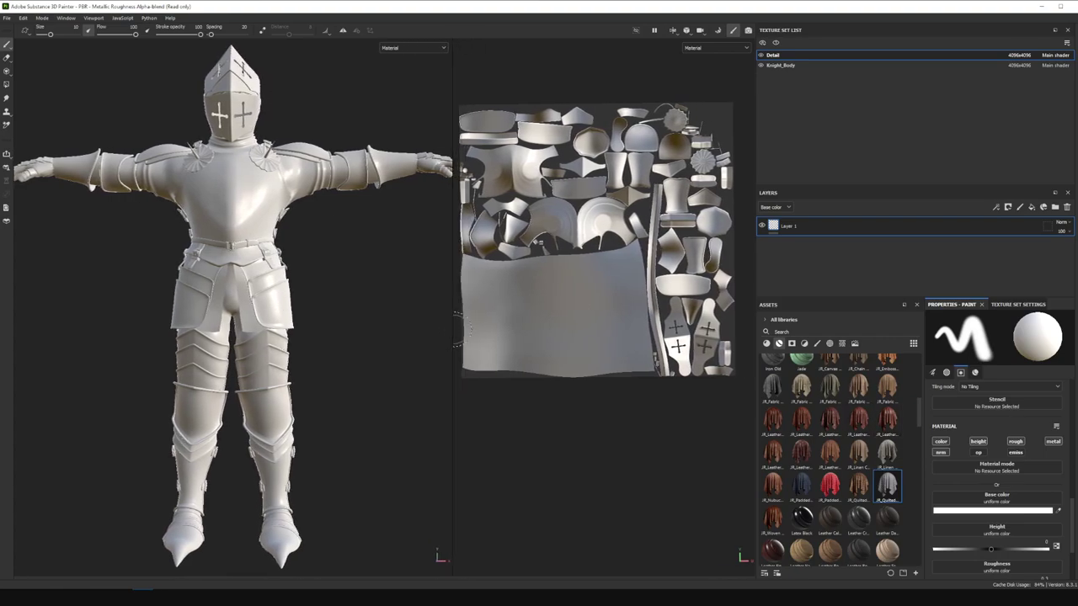
left_click_drag(570, 409, 568, 405, "alt")
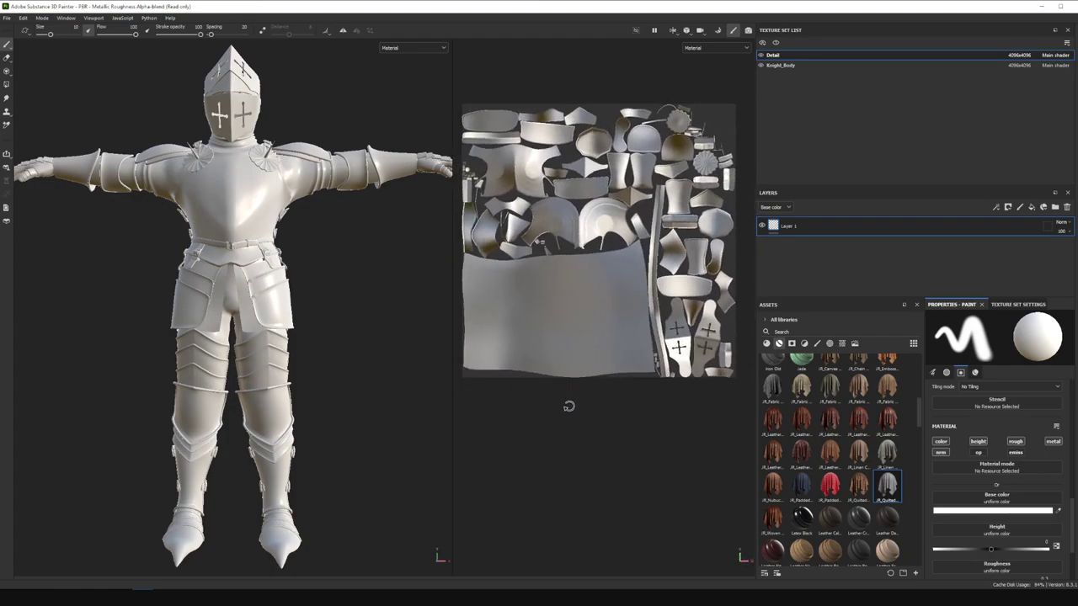
mouse_move(568, 403)
middle_mouse_down()
mouse_move(587, 409)
mouse_move(577, 416)
middle_mouse_up()
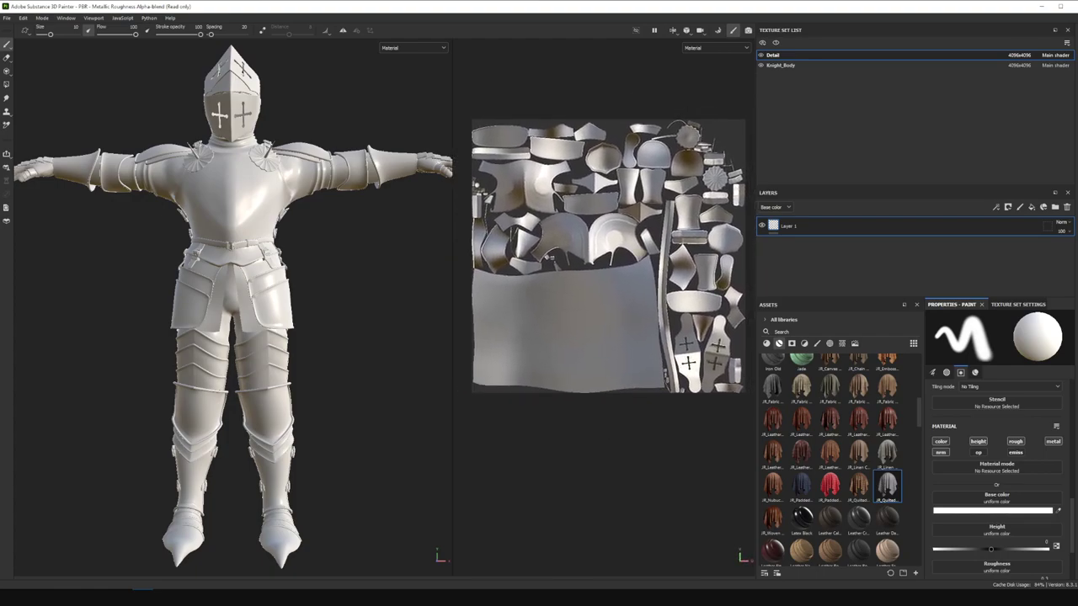